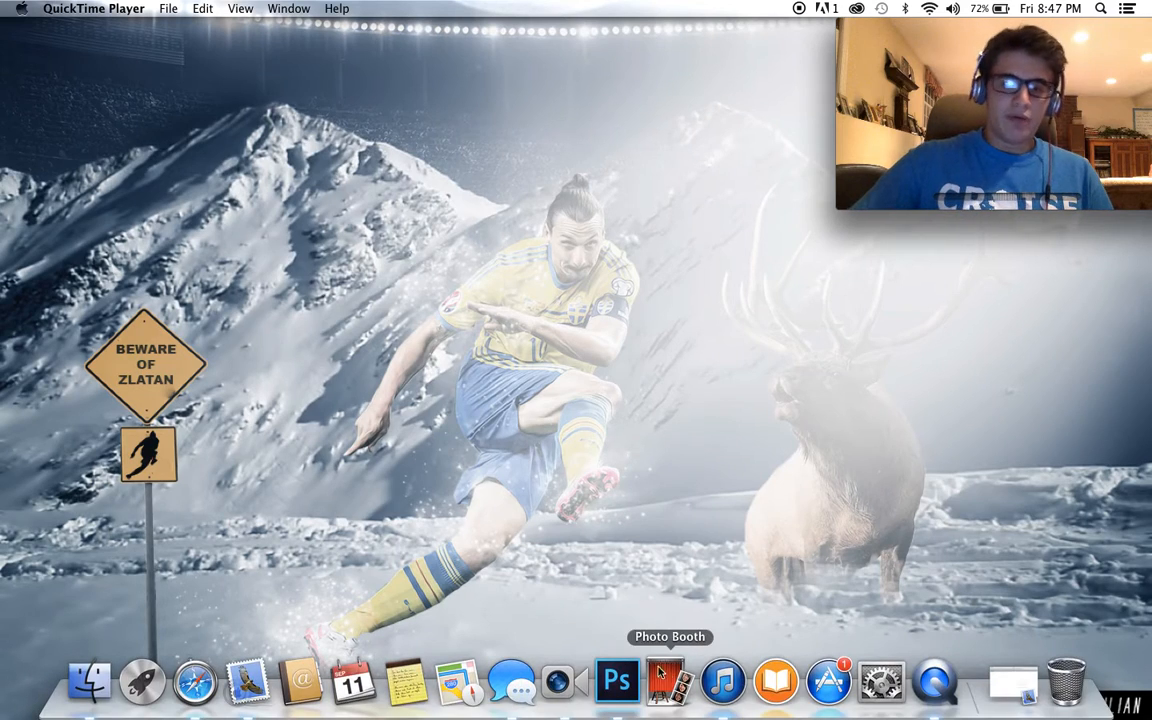
- Switch to Photoshop, set the QuickTime webcam window to float on top, and reposition the Photoshop window beneath it
left_click(617, 680)
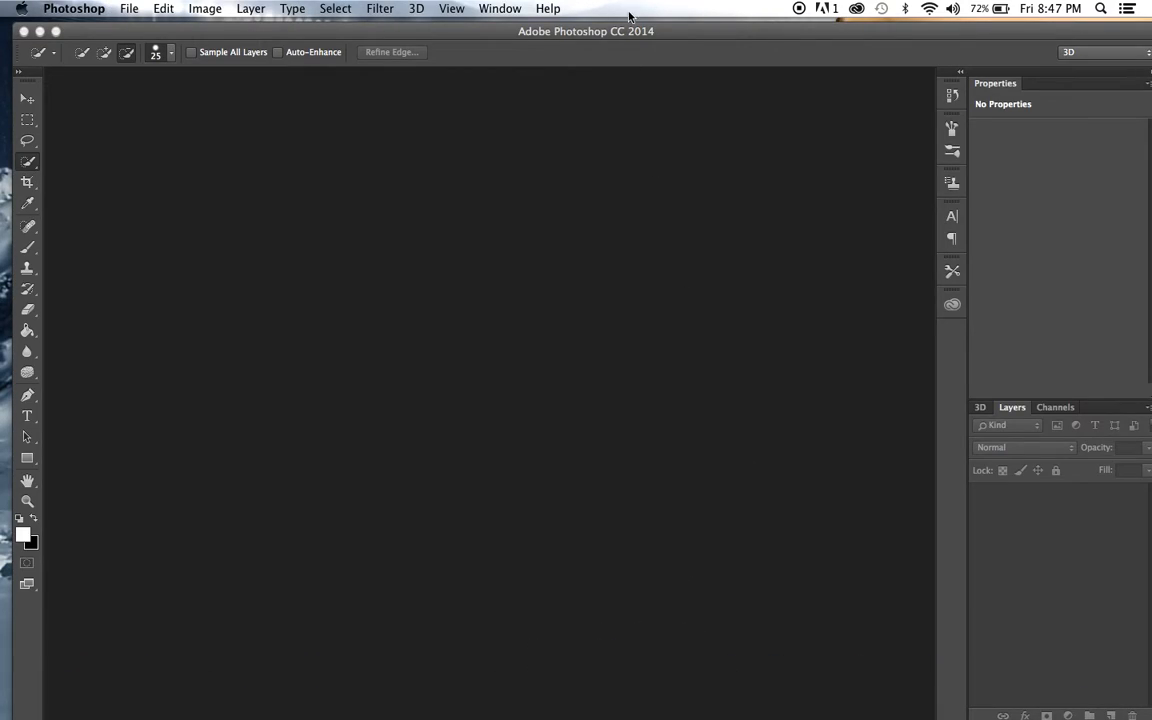
left_click_drag(648, 31, 705, 57)
left_click(1041, 42)
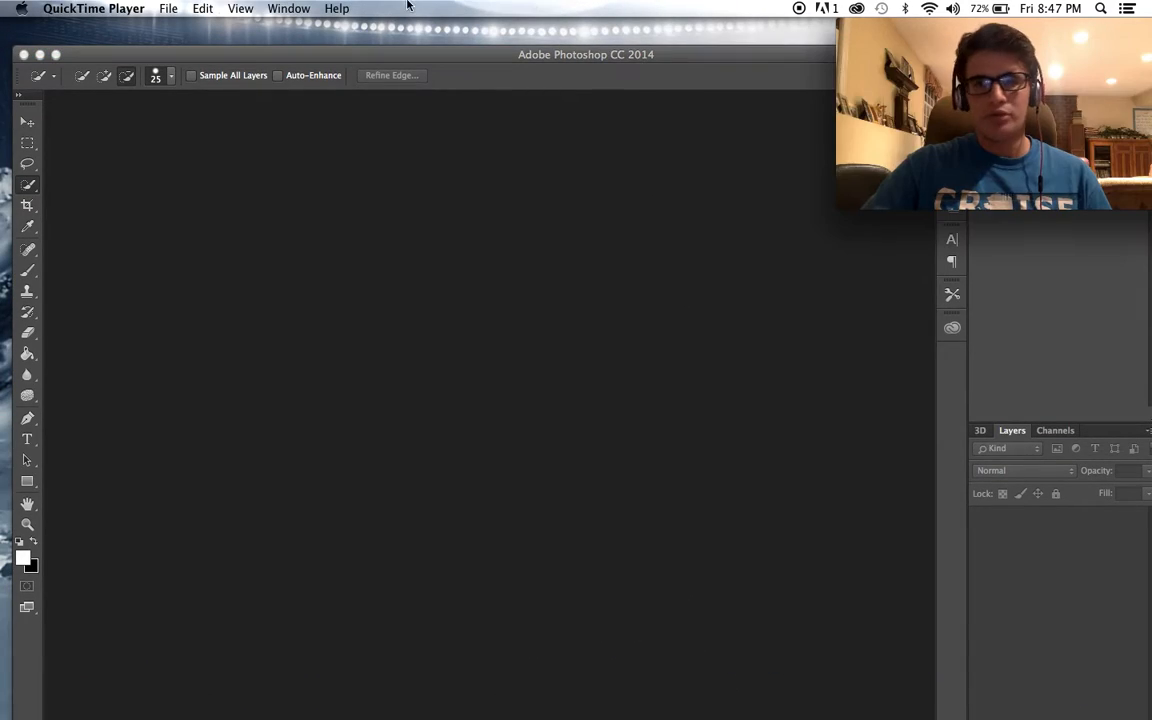
left_click(240, 8)
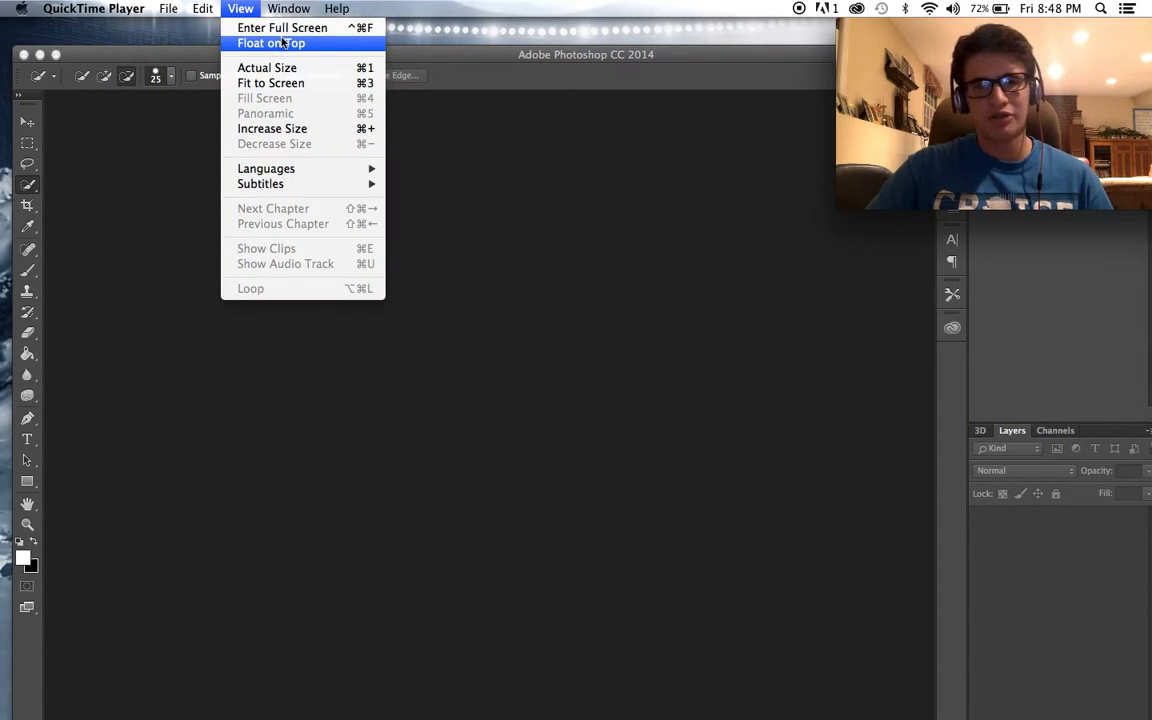
left_click(276, 44)
left_click(365, 50)
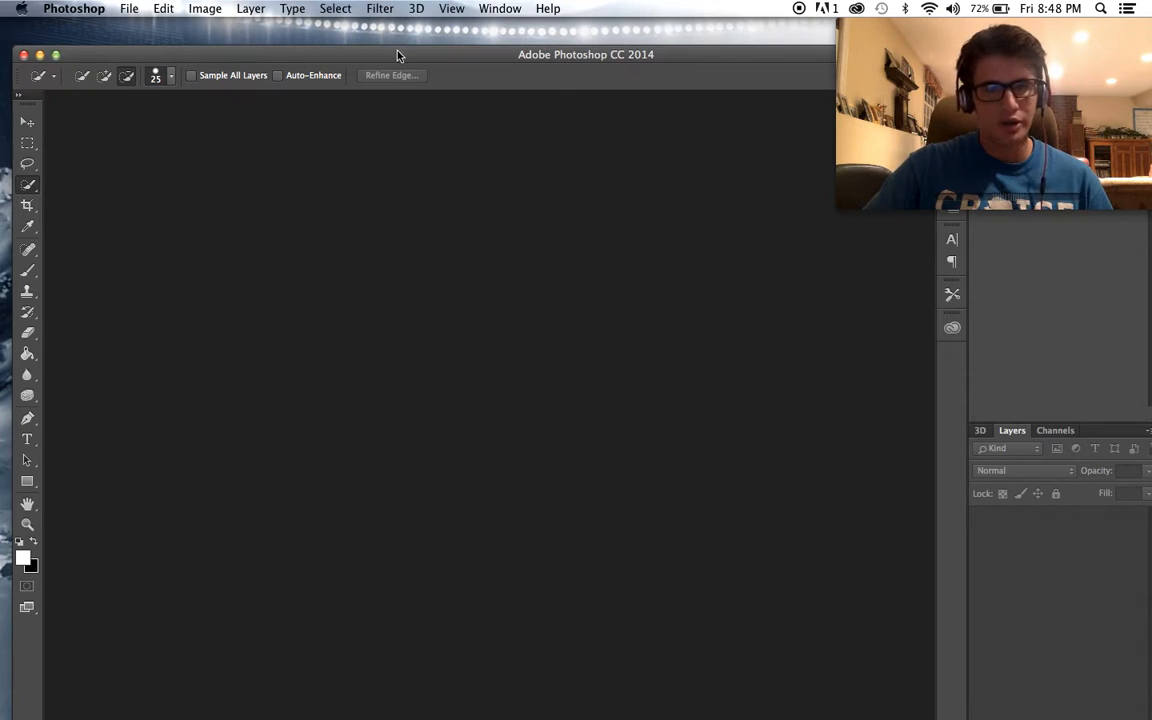
left_click_drag(399, 51, 396, 24)
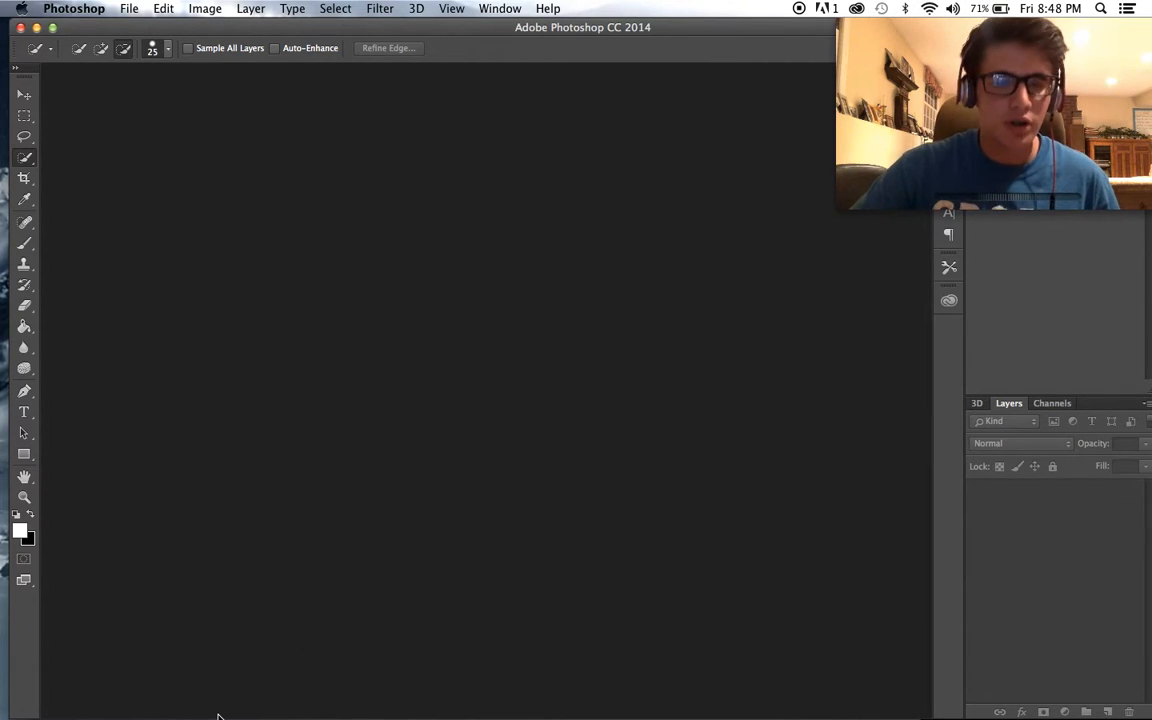
- Switch to Finder and look through Downloads and the Purple-tagged images for the project's stock files
left_click(89, 680)
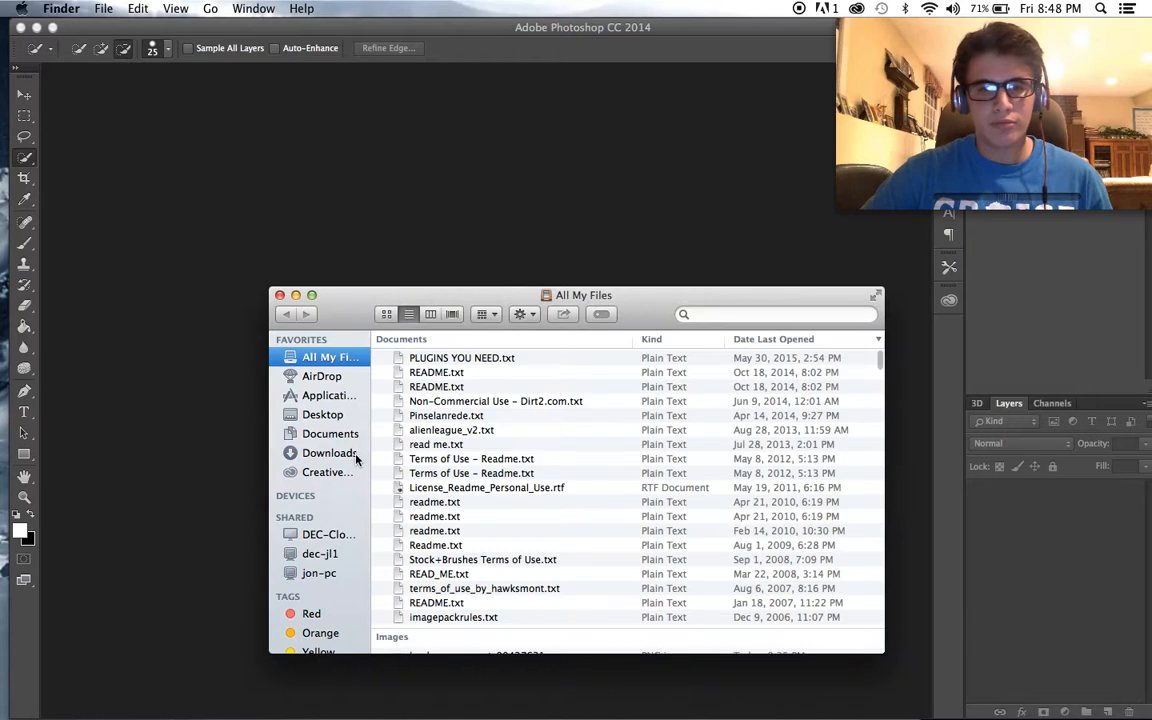
left_click(350, 453)
scroll(320, 568, "down", 3)
scroll(318, 567, "up", 1)
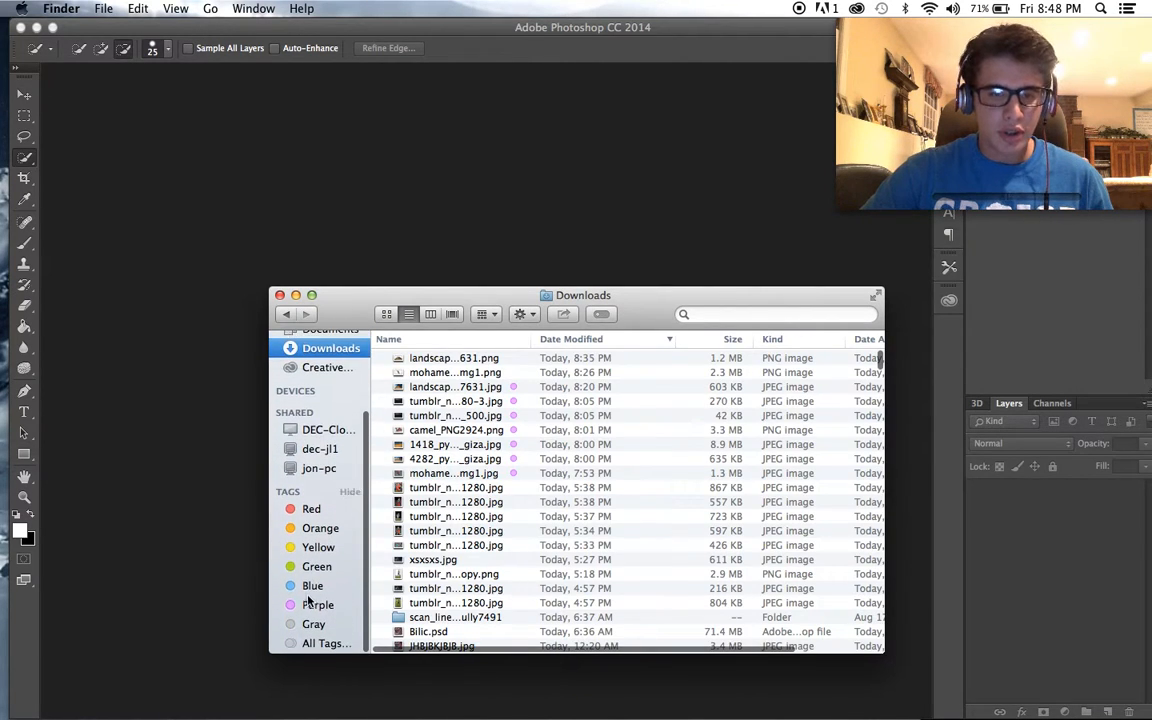
left_click(318, 605)
scroll(628, 514, "down", 2)
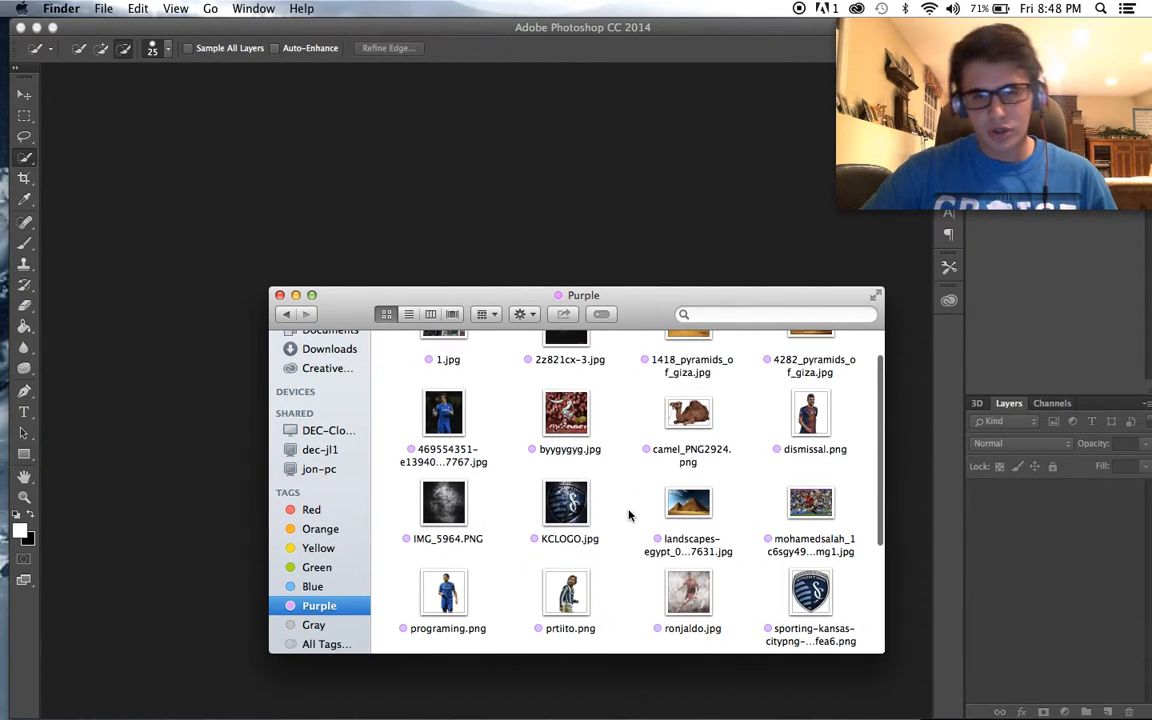
scroll(715, 495, "down", 4)
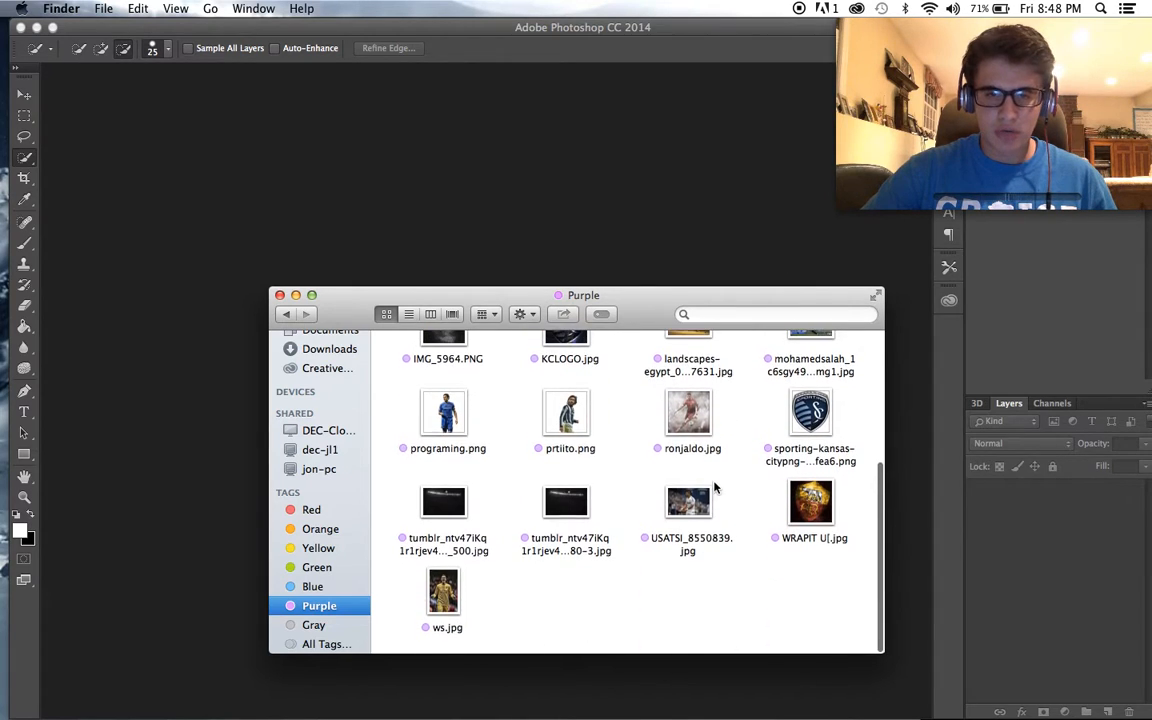
- Create a new Photoshop document 1920 pixels wide and 1200 pixels high
left_click(465, 108)
left_click(129, 8)
left_click(141, 30)
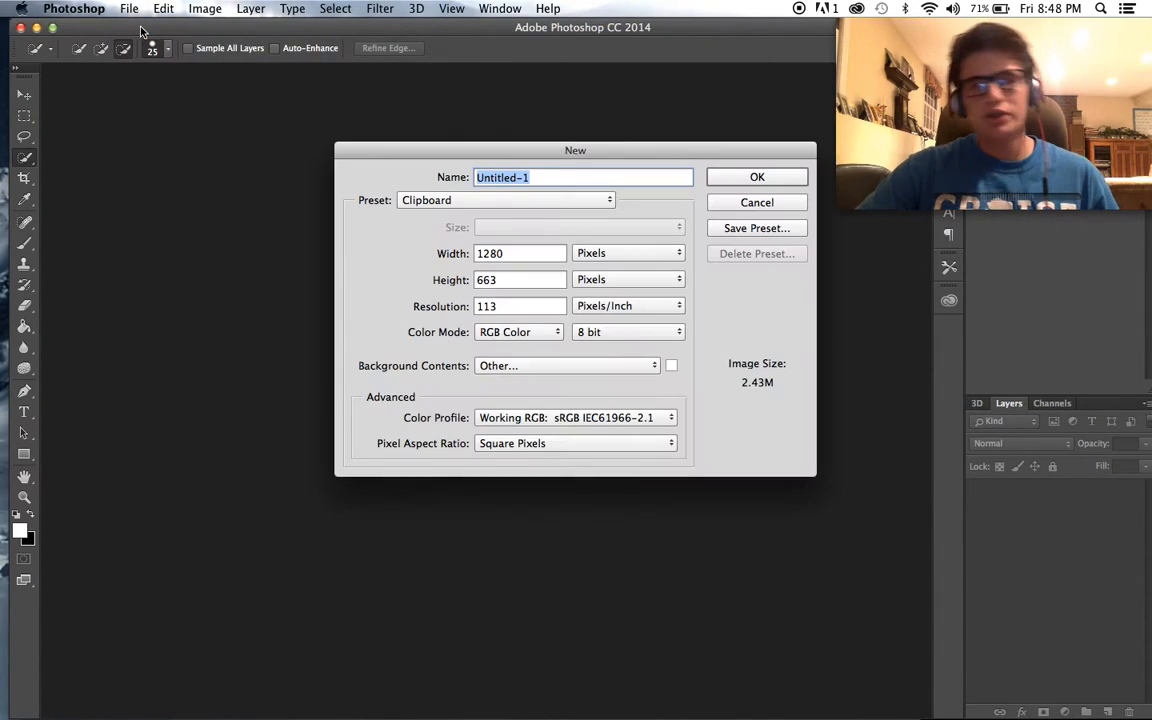
key("BackSpace")
type("1200")
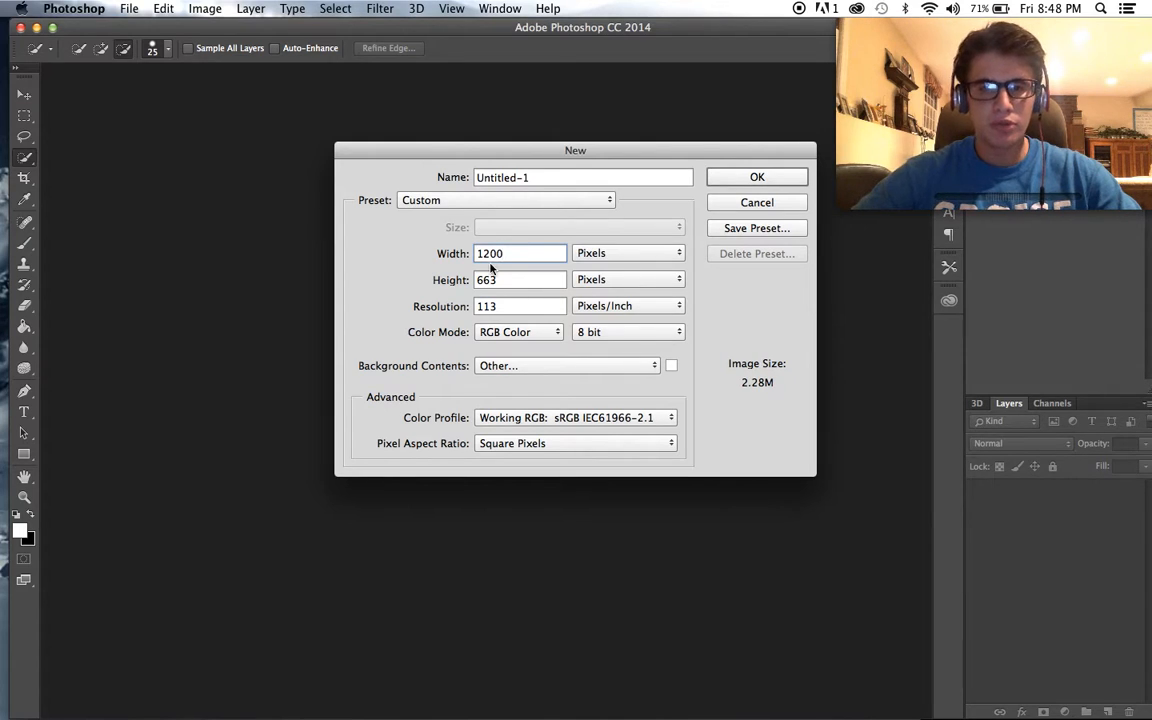
key("BackSpace")
key("BackSpace")
key("BackSpace")
type("920")
key("Tab")
key("BackSpace")
type("1200")
left_click(756, 177)
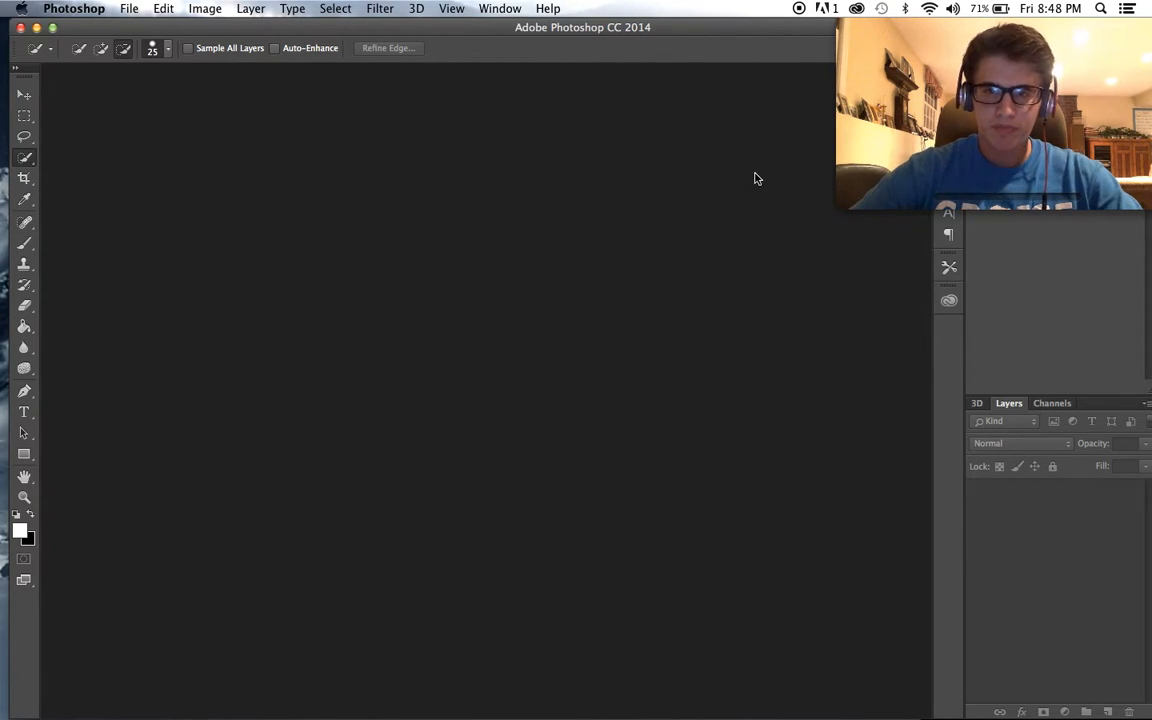
- Place the Purple-tagged landscapes-egypt JPG from Finder into the document so it fills the canvas
mouse_move(195, 712)
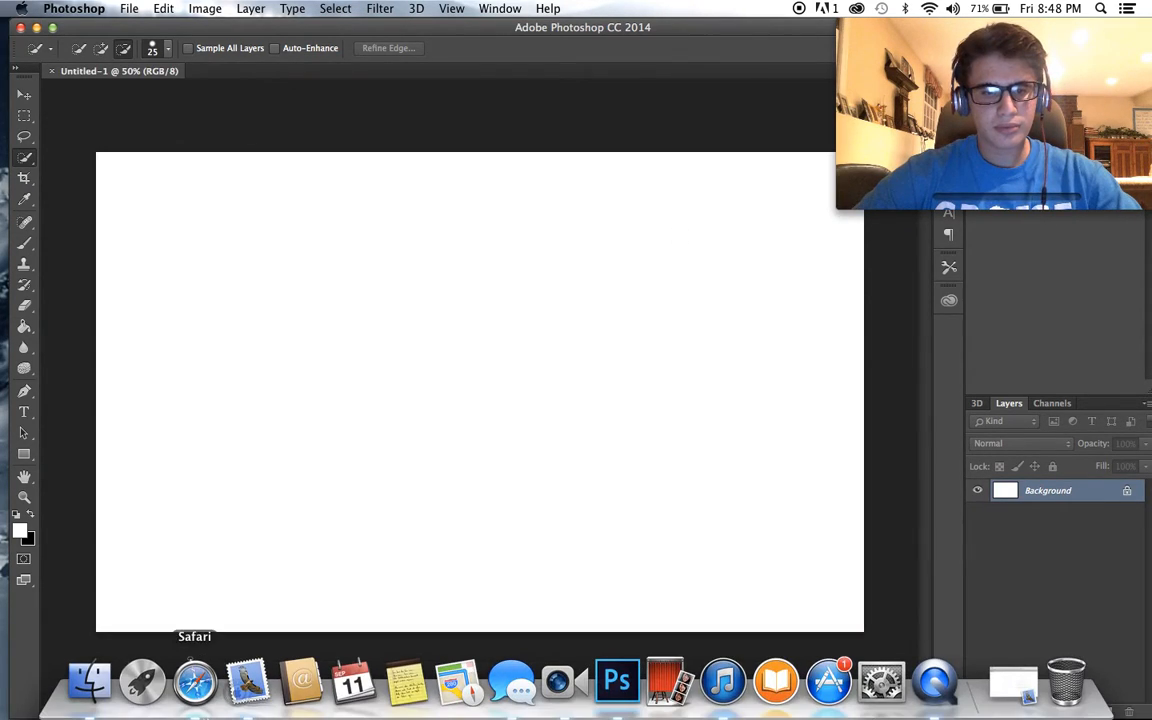
left_click(104, 708)
scroll(620, 512, "up", 5)
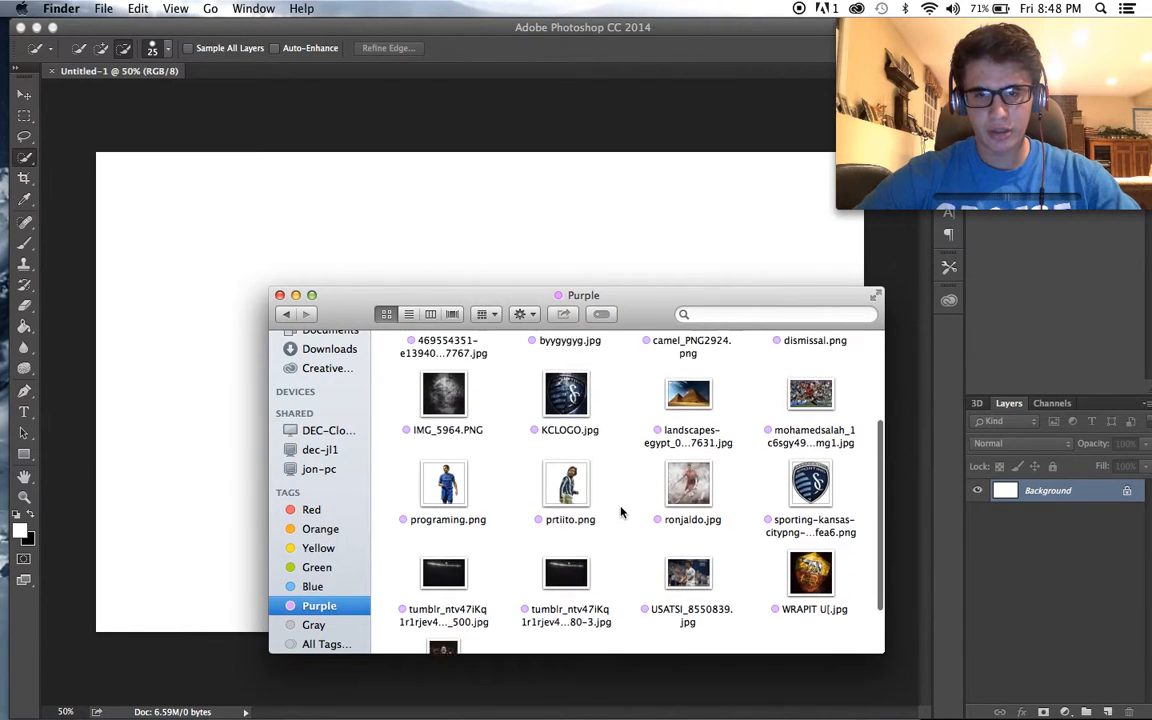
scroll(620, 512, "up", 3)
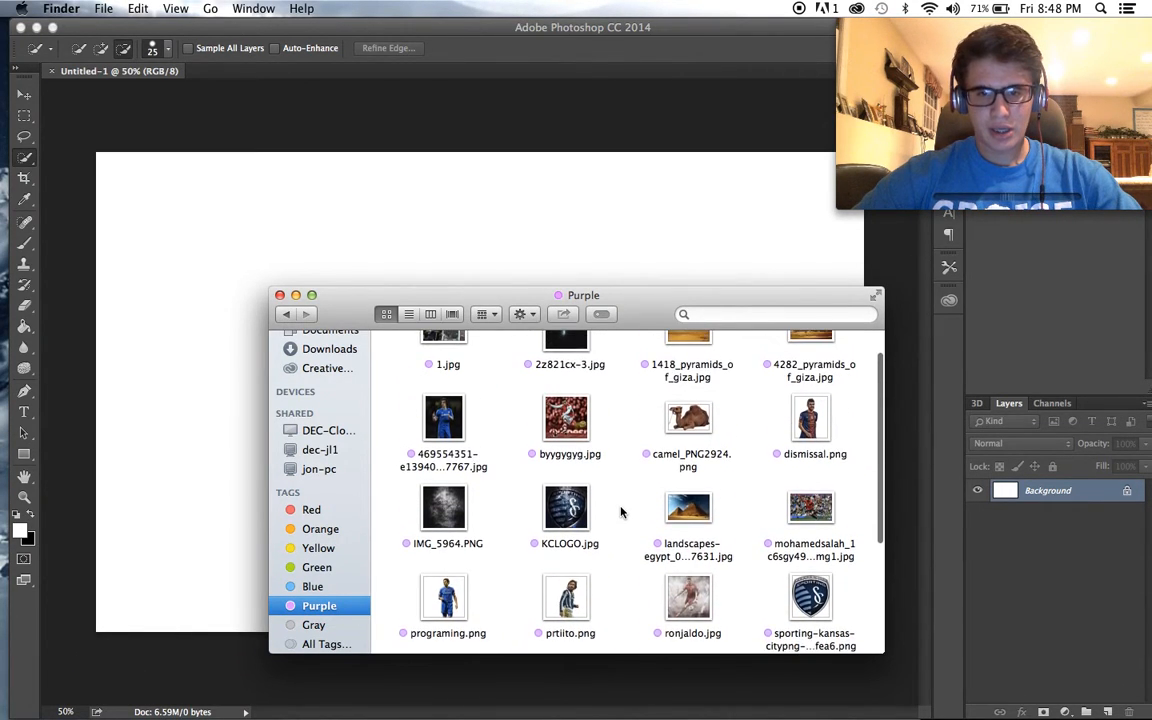
scroll(620, 512, "up", 1)
left_click_drag(705, 545, 615, 285)
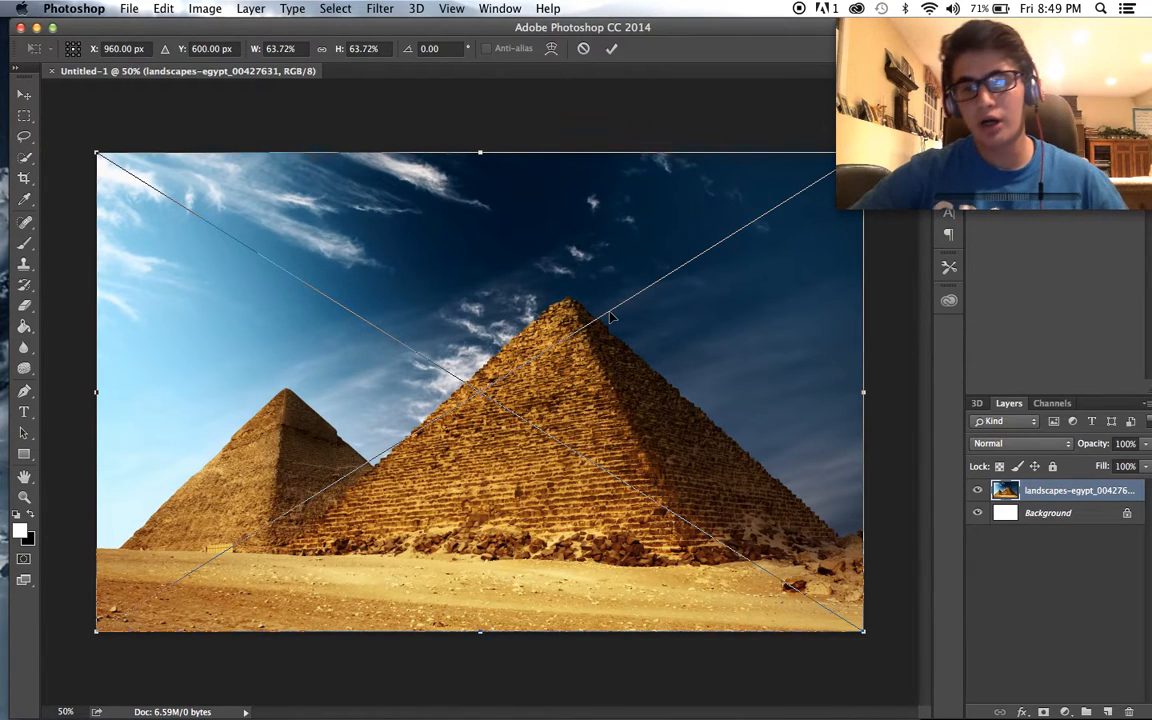
key("Return")
key("w")
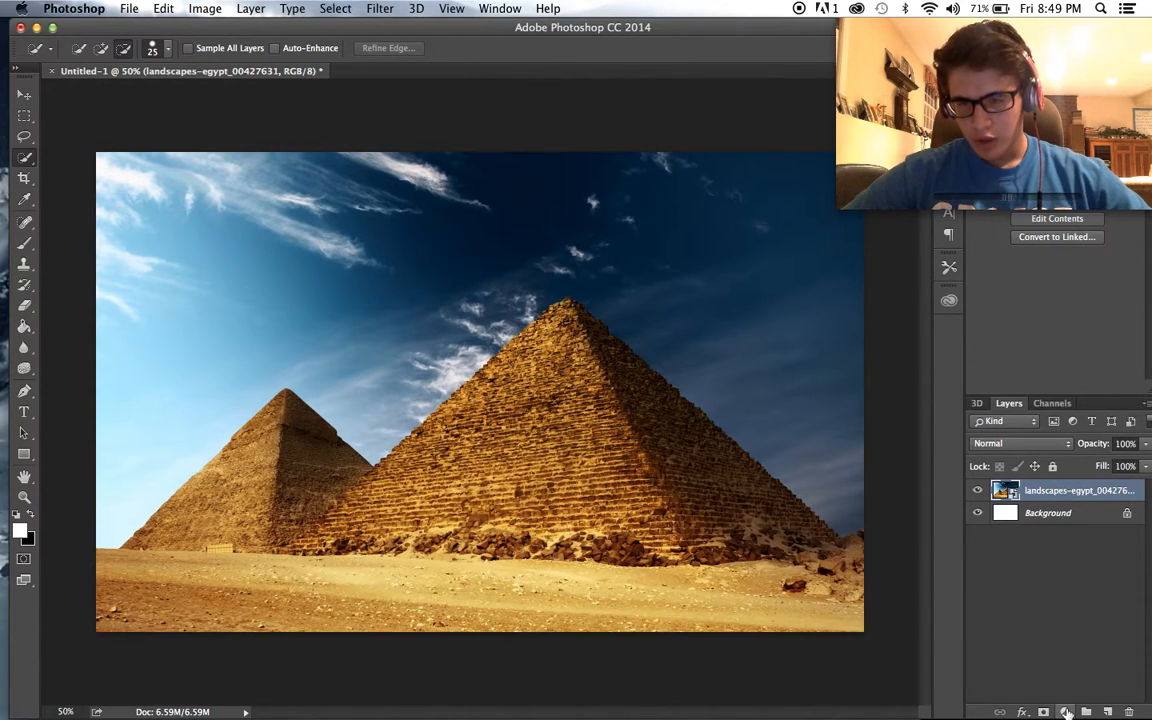
- Add a Curves adjustment layer above the pyramids image and darken it with an upper point and a midtone point at input 101, output 73
left_click(1022, 711)
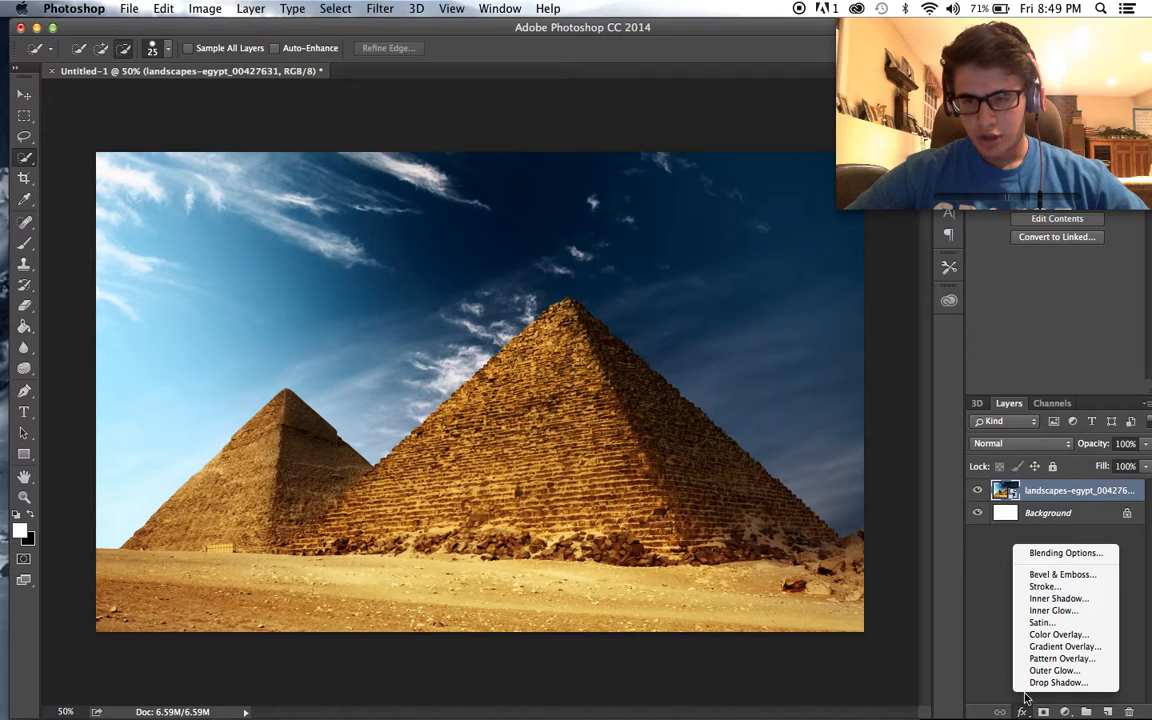
left_click(1066, 711)
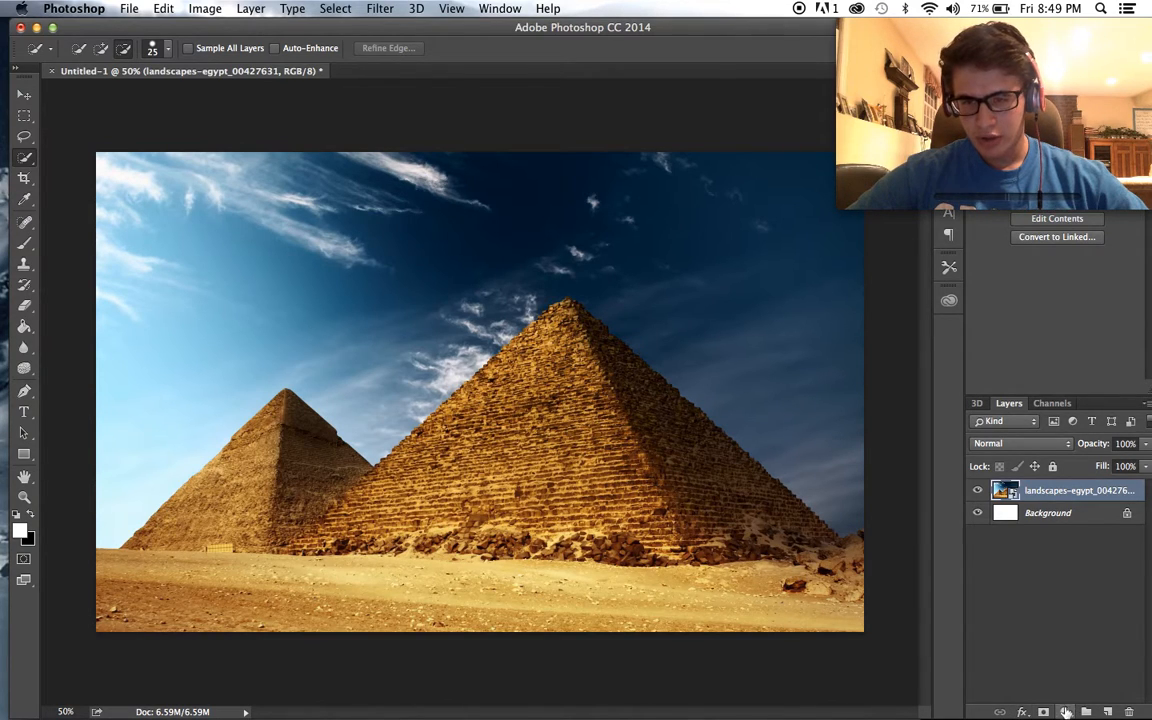
left_click(1066, 711)
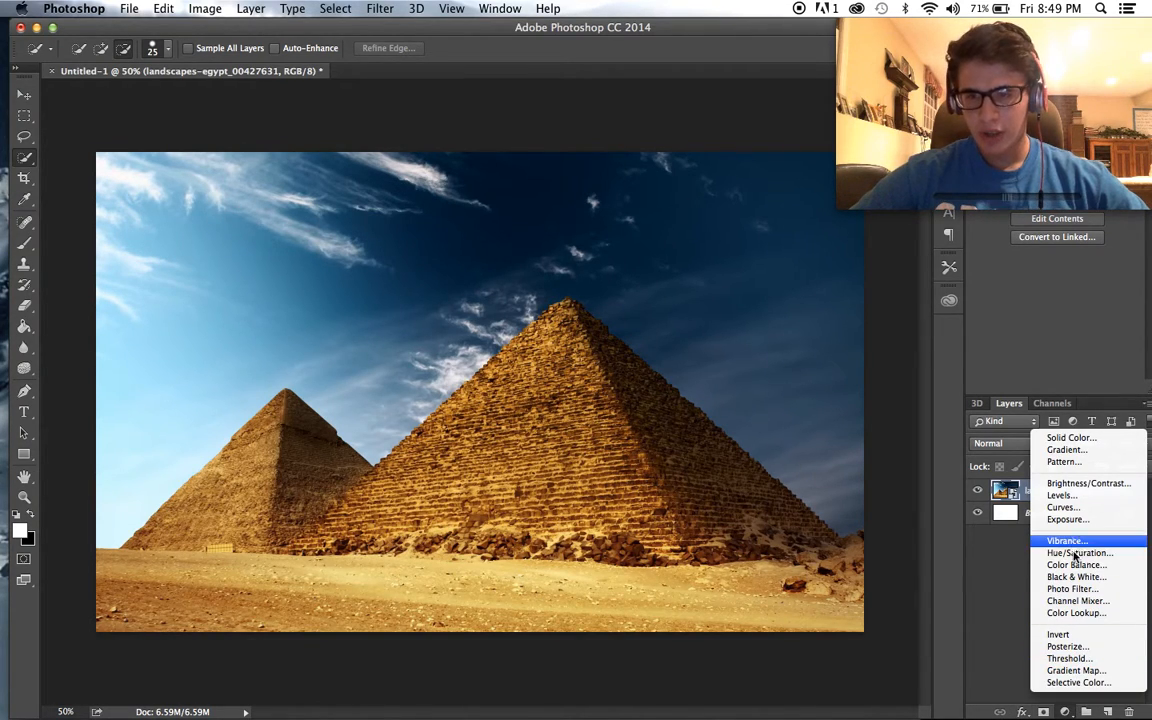
left_click(1063, 507)
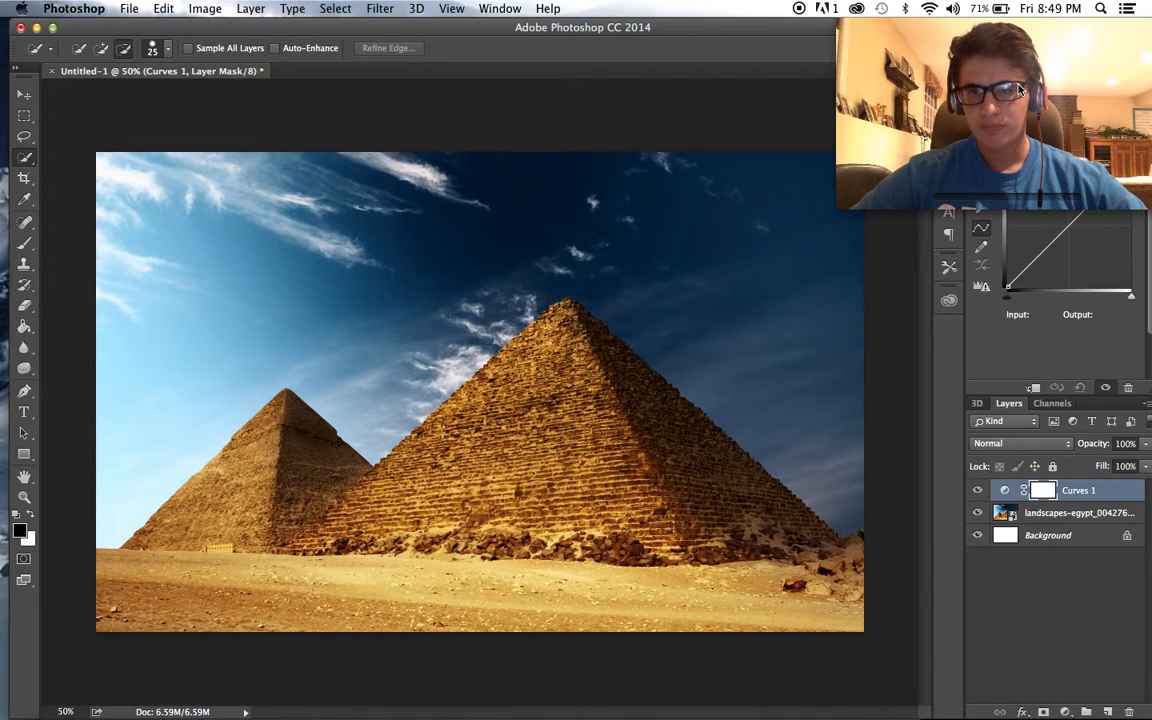
left_click(1058, 236)
mouse_move(1058, 236)
left_mouse_down()
mouse_move(1049, 223)
mouse_move(1070, 246)
mouse_move(1045, 286)
mouse_move(1038, 235)
left_mouse_up()
left_click_drag(1107, 191, 1057, 252)
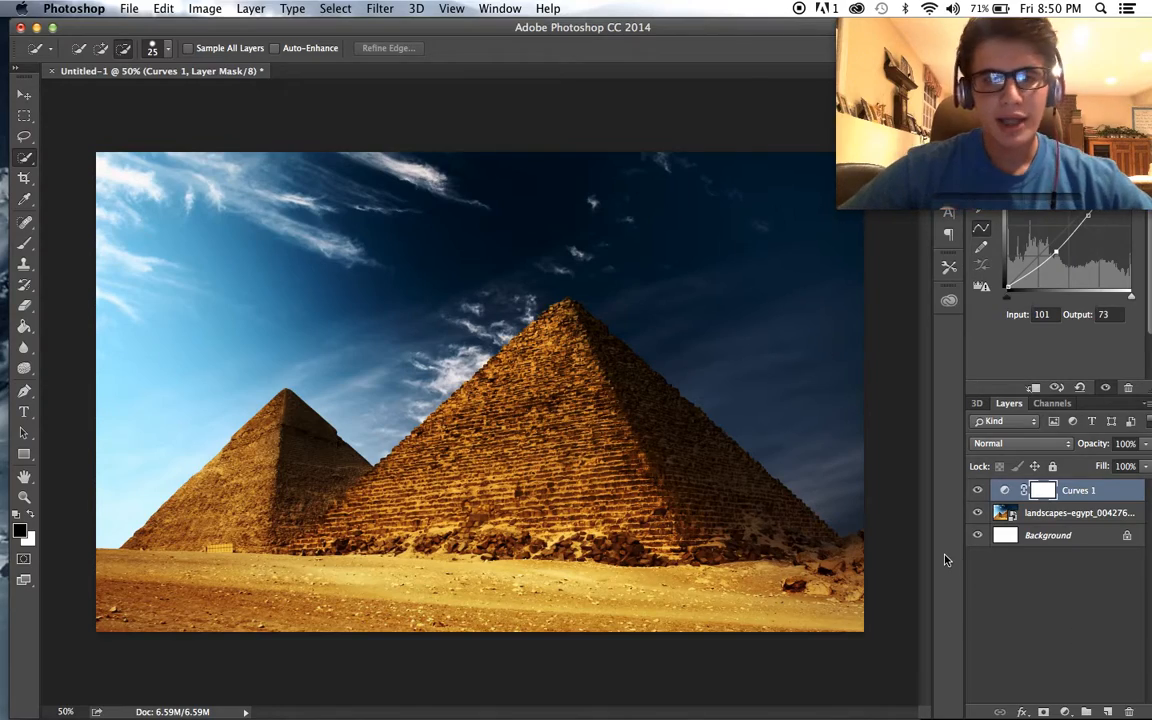
scroll(826, 555, "up", 1)
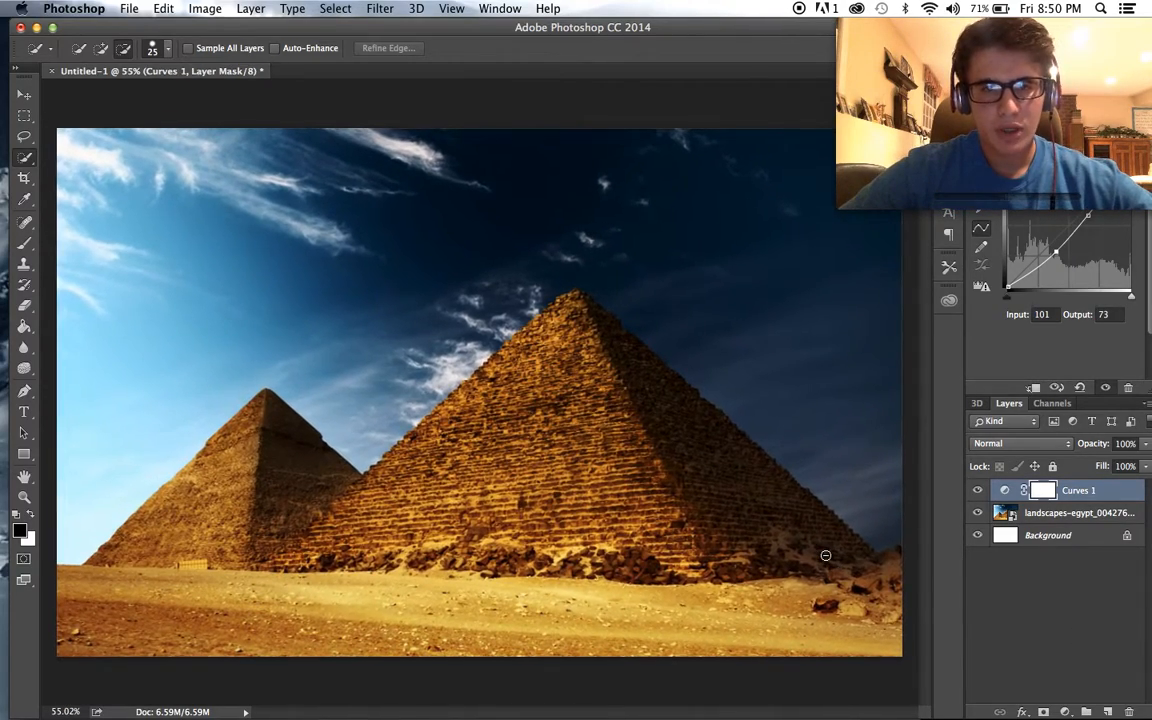
scroll(388, 507, "up", 10)
scroll(388, 507, "up", 3)
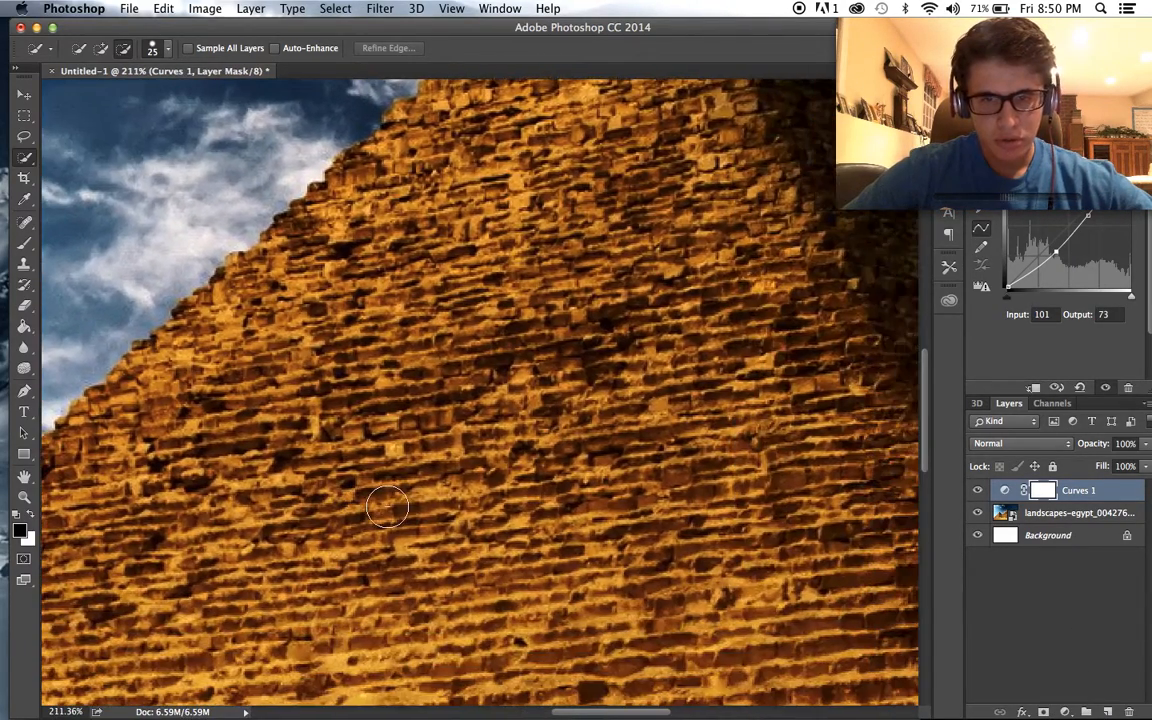
scroll(388, 507, "down", 14)
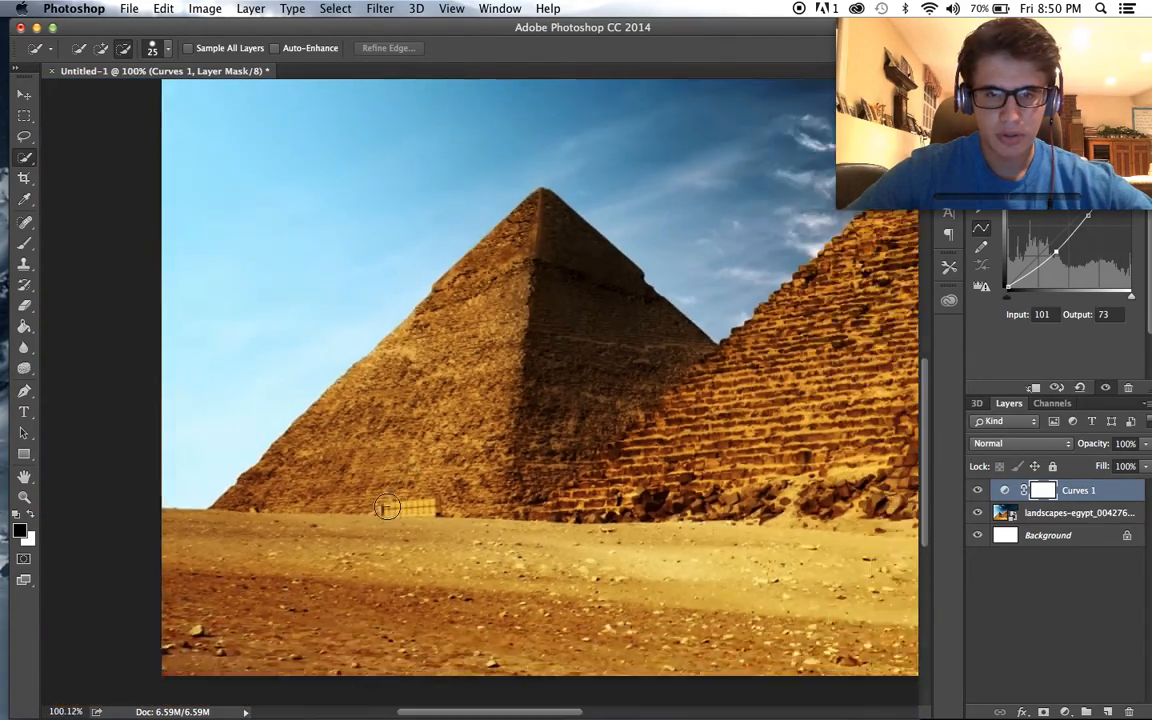
scroll(388, 507, "down", 2)
scroll(388, 507, "up", 2)
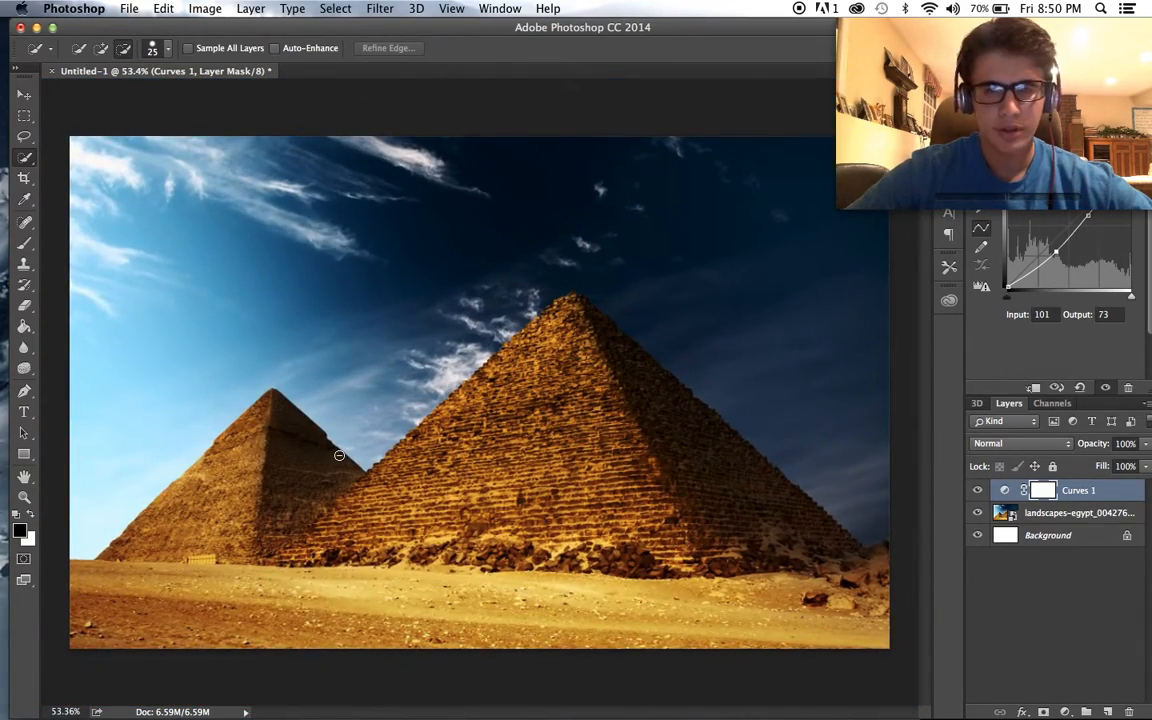
- Place the mohamedsalah PNG player cutout from Finder's Downloads folder and move it down and left over the pyramids
left_click(100, 690)
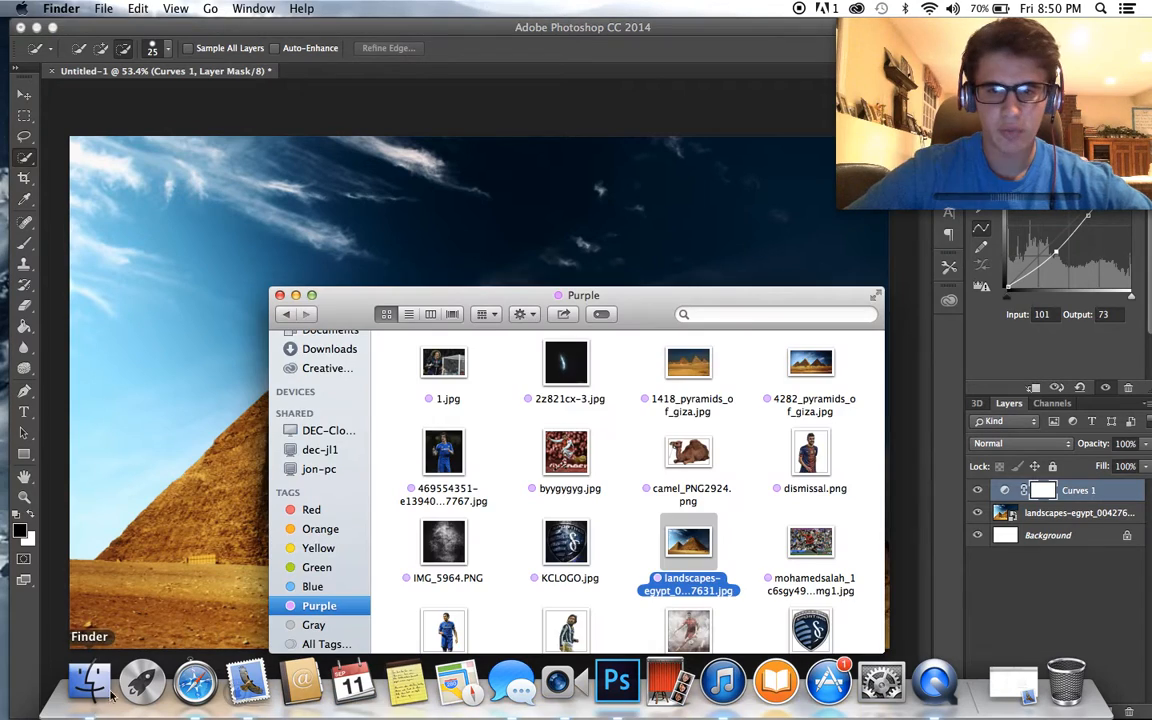
scroll(595, 537, "down", 5)
scroll(595, 537, "up", 5)
left_click(329, 349)
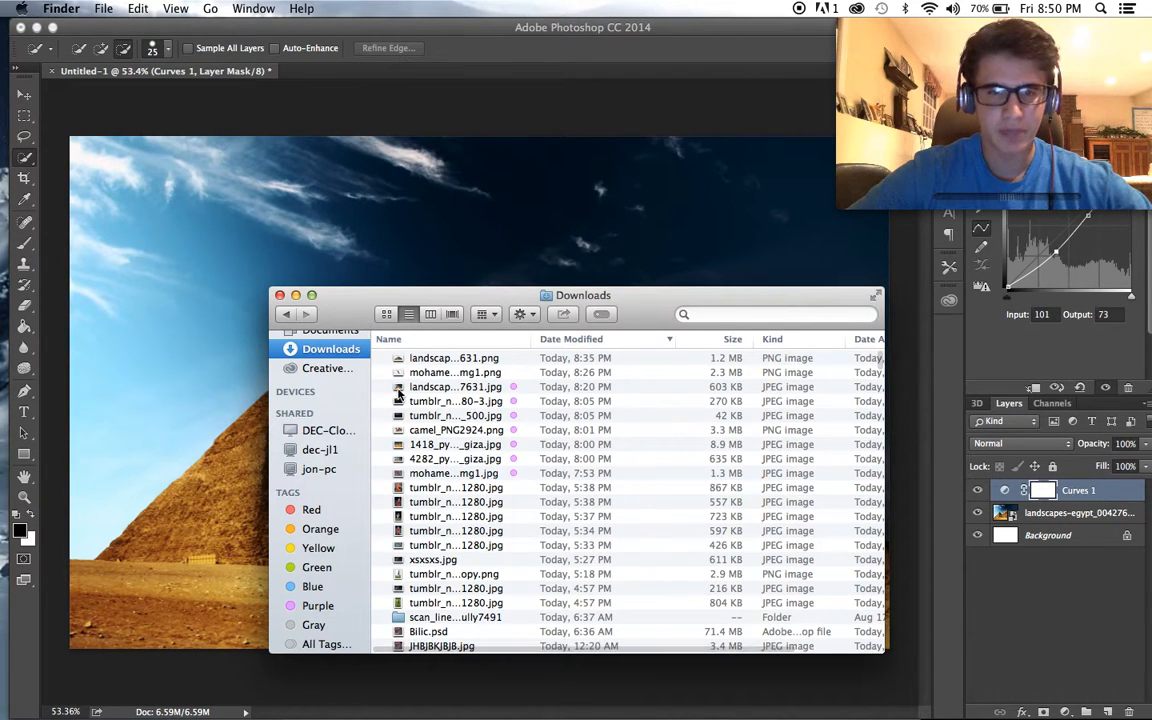
left_click(399, 262)
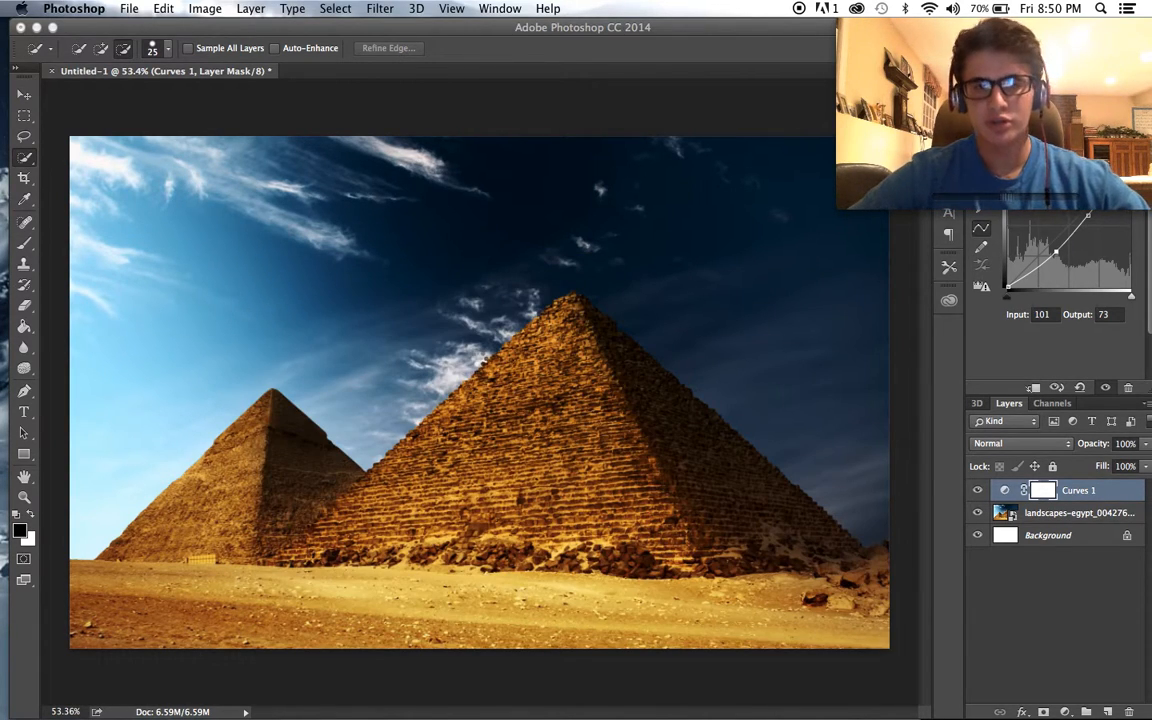
left_click_drag(735, 286, 704, 326)
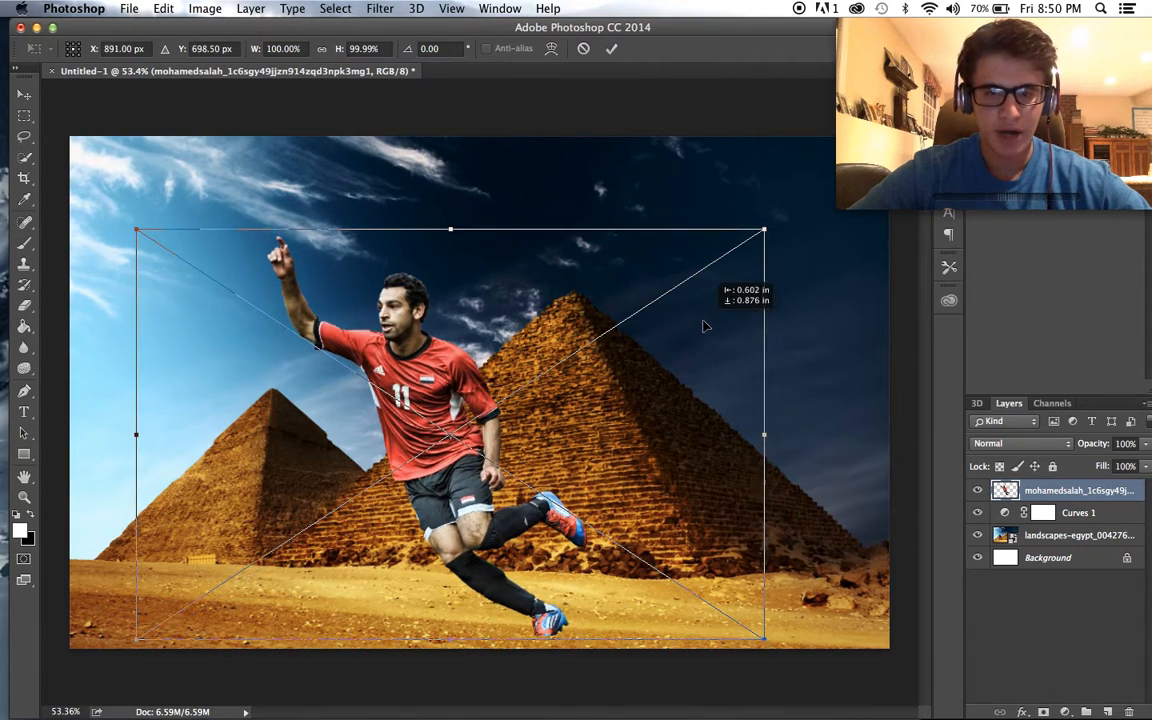
- Scale the player cutout to about 96.5%, commit the placement, and move it slightly right on the sand
left_click_drag(765, 222, 736, 247)
mouse_move(614, 331)
left_mouse_down()
mouse_move(624, 331)
mouse_move(614, 330)
left_mouse_up()
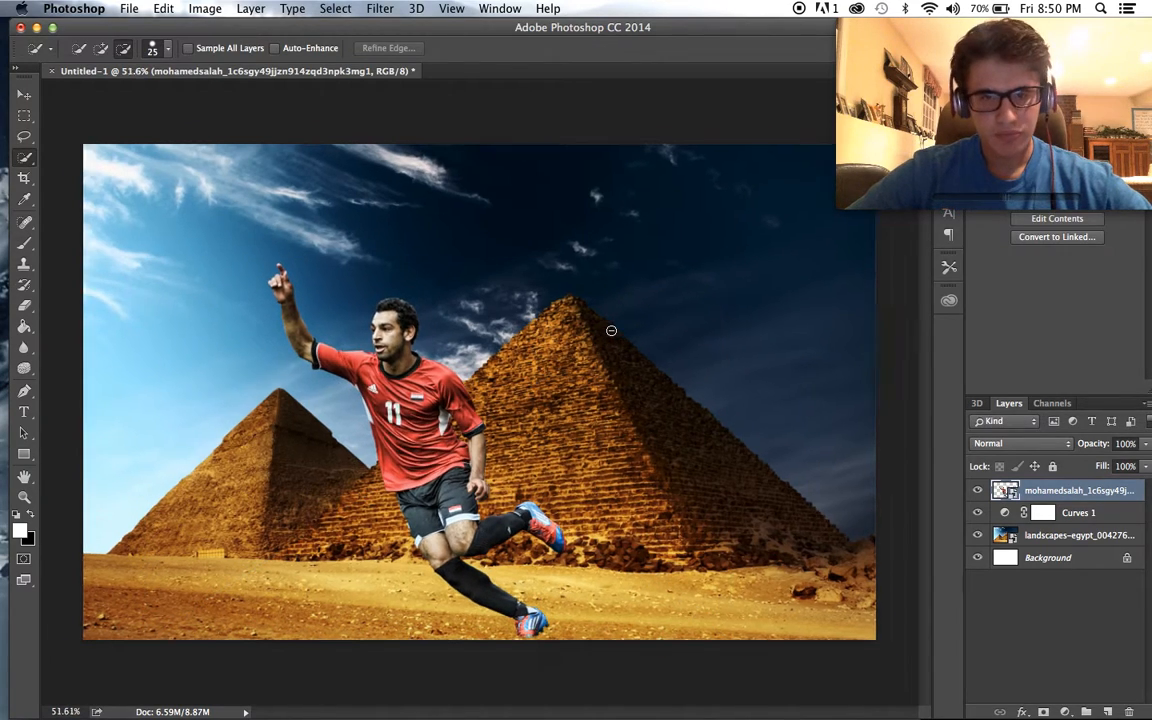
scroll(611, 330, "up", 3)
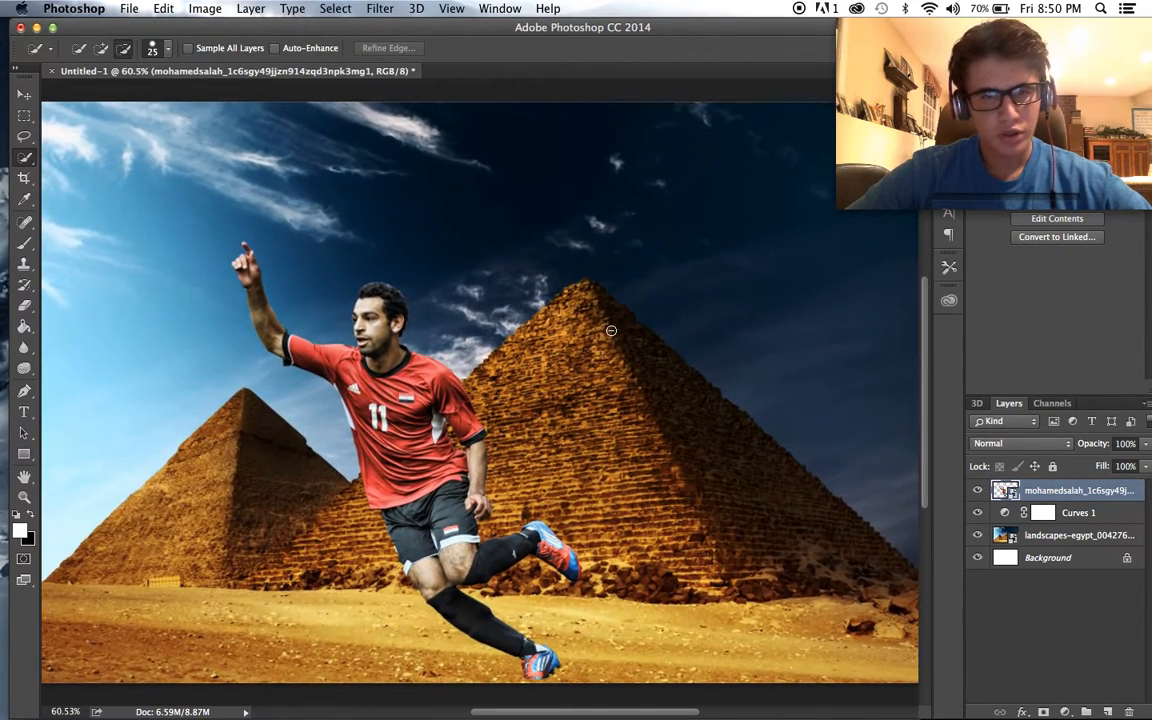
key("v")
left_click_drag(384, 141, 435, 152)
scroll(795, 375, "down", 2)
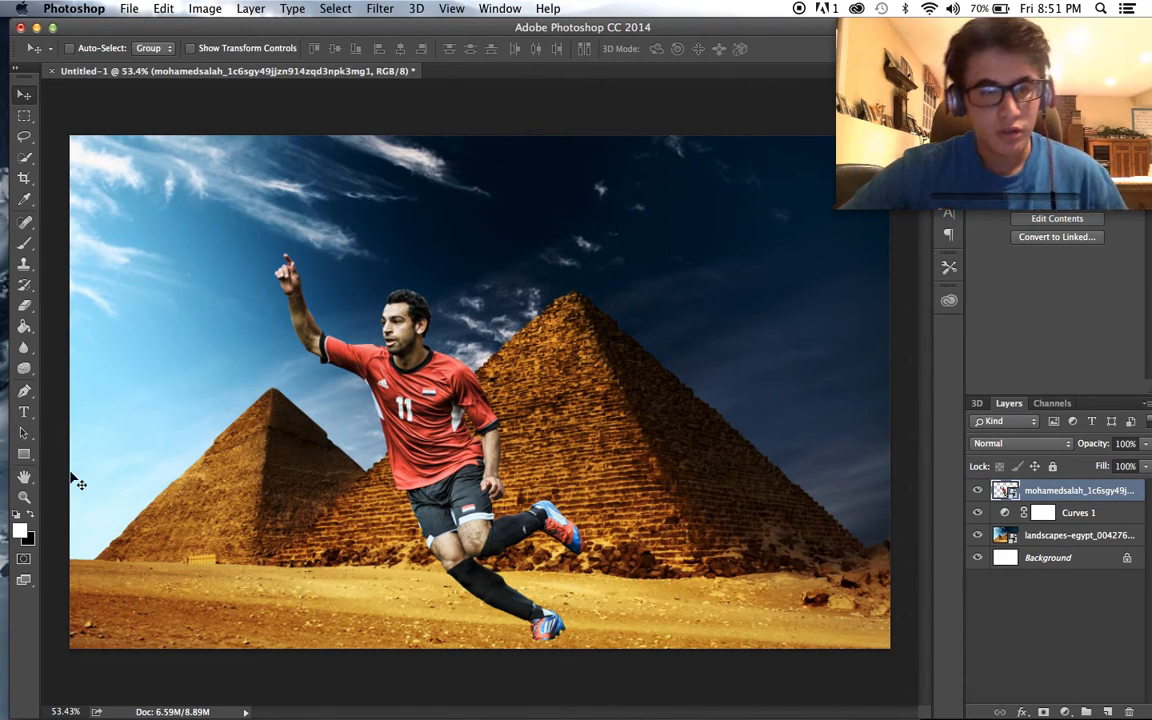
- Set the foreground to black and background to white, and add a Gradient Map adjustment layer above the player cutout
left_click(16, 512)
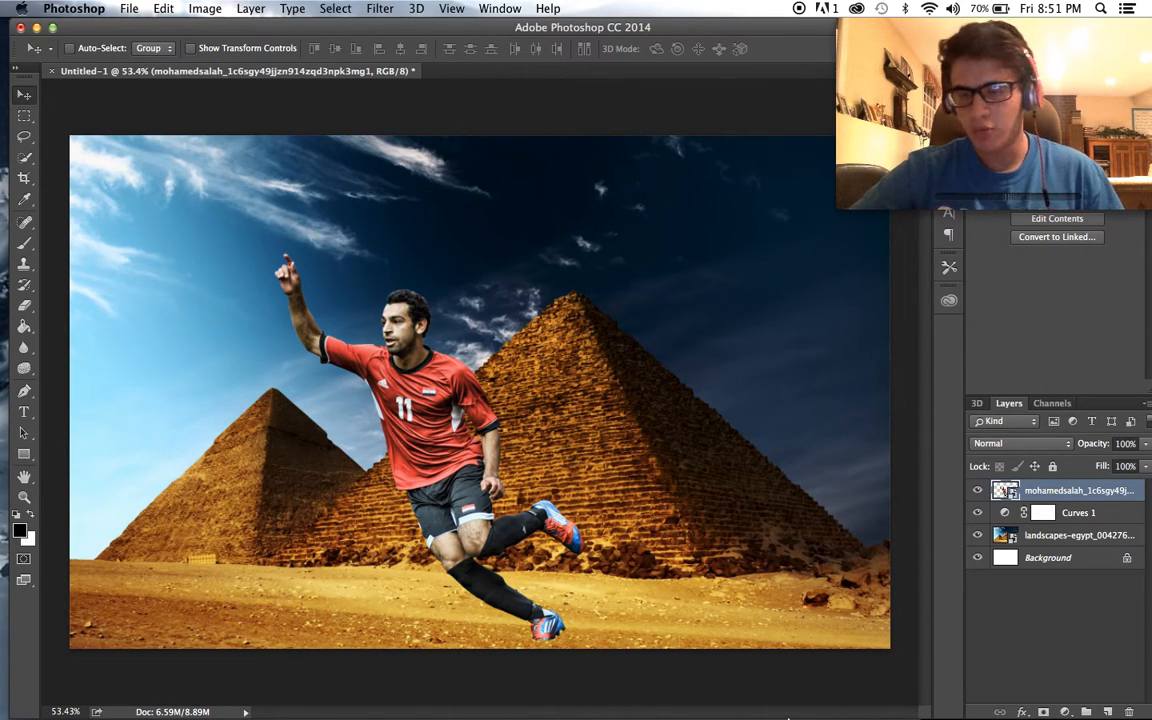
left_click(1066, 710)
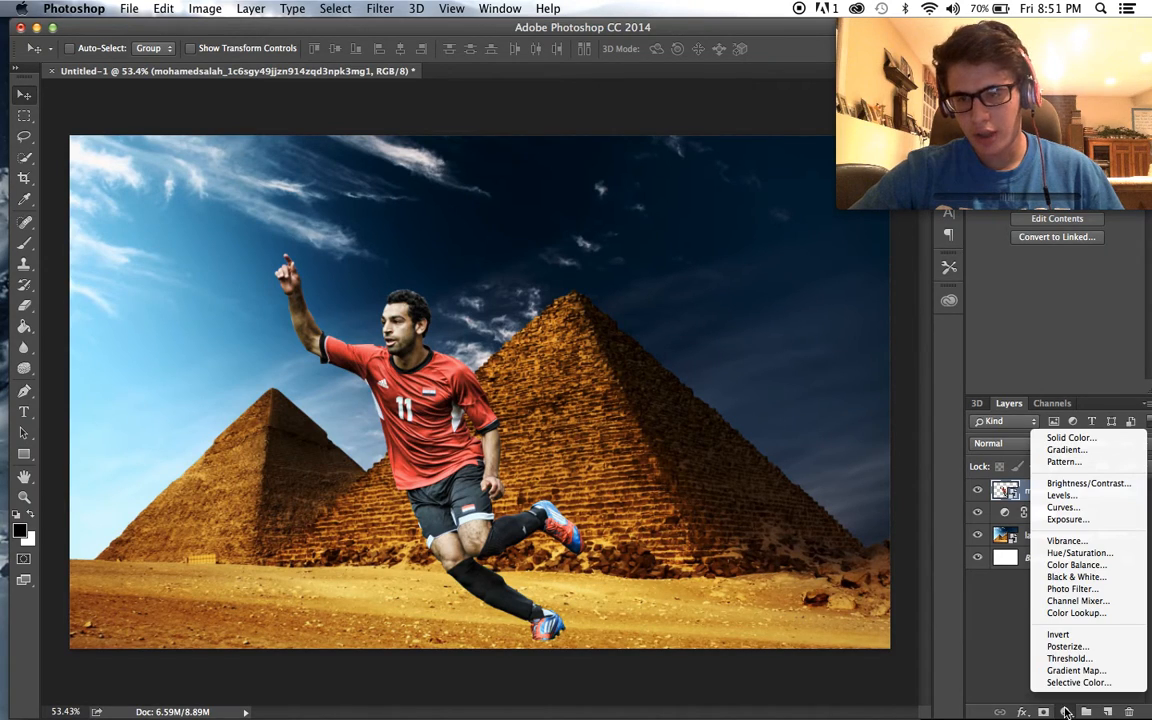
left_click(1068, 664)
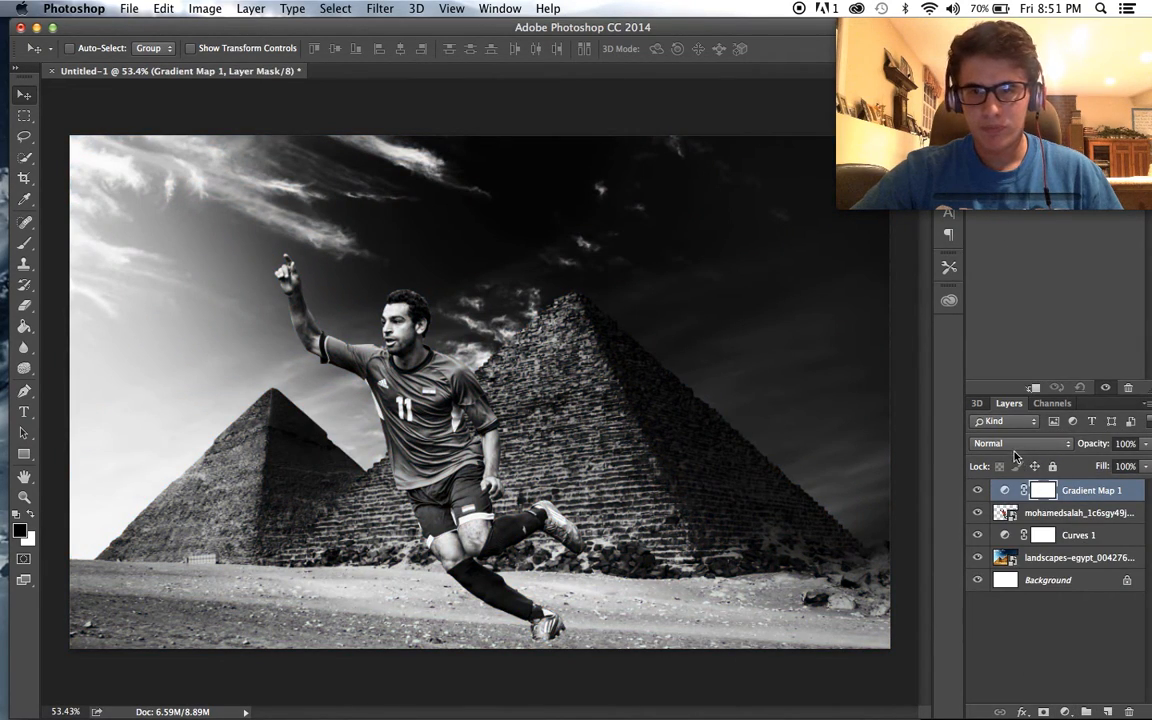
- Compare the Overlay and Soft Light blend modes on the black-to-white gradient map and settle on Overlay
left_click(1015, 444)
left_click(1000, 617)
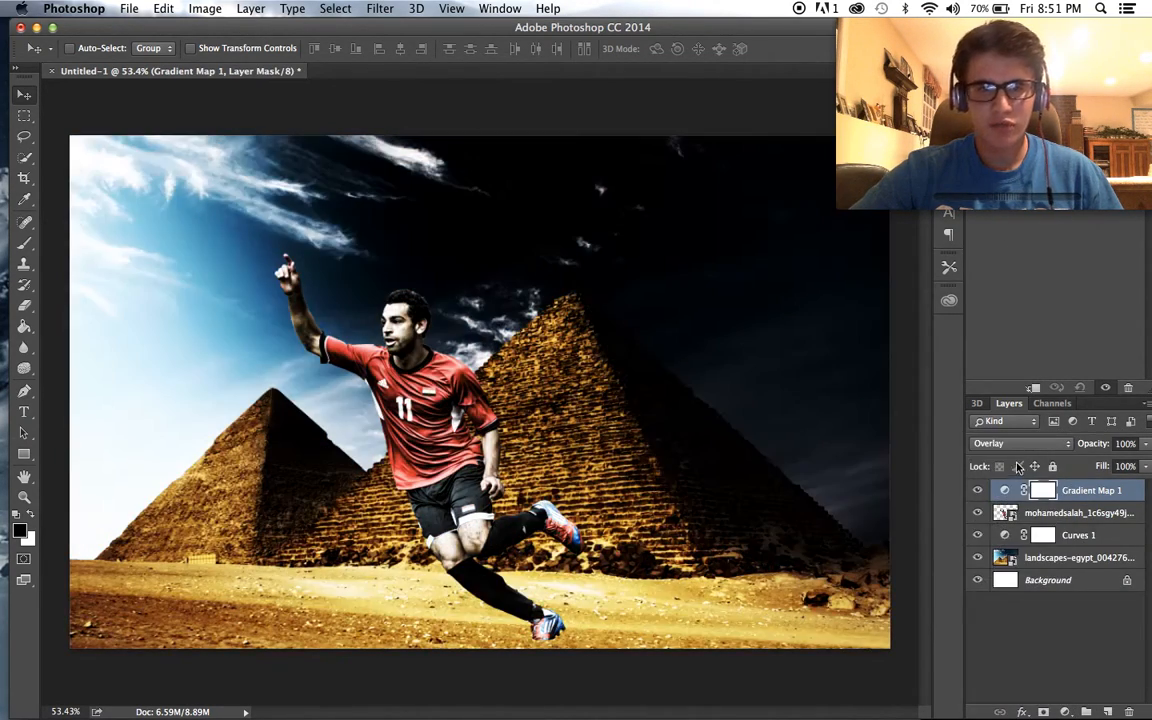
left_click(999, 446)
left_click(994, 456)
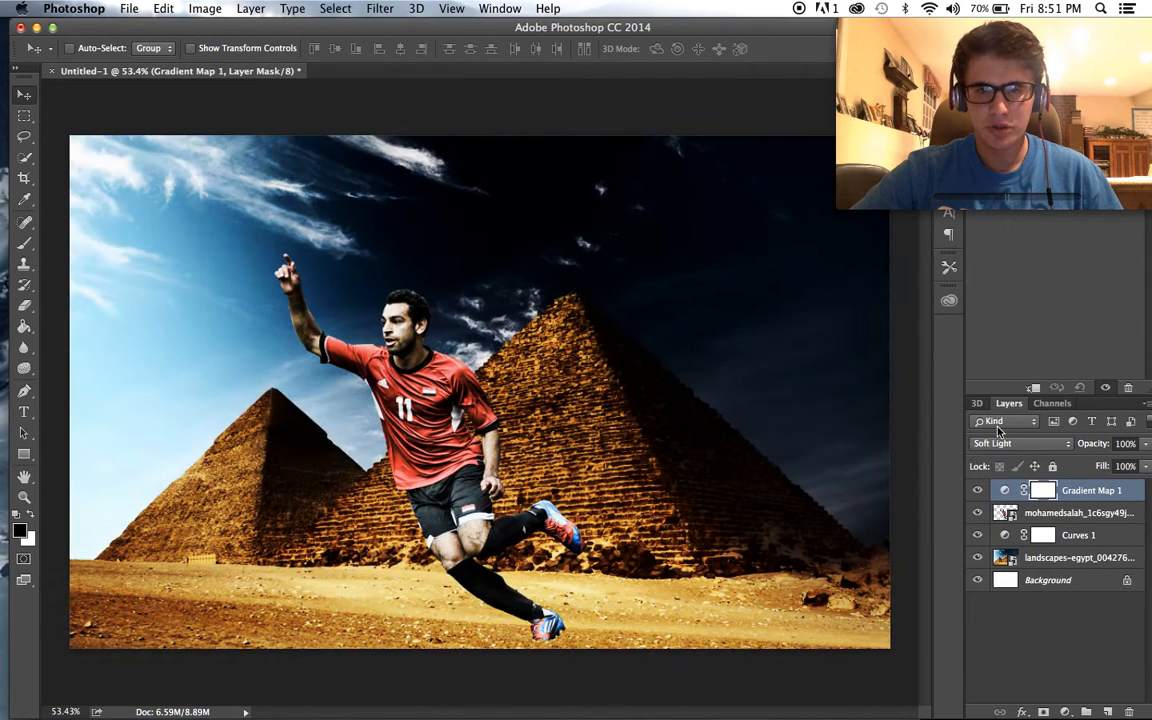
left_click(1005, 441)
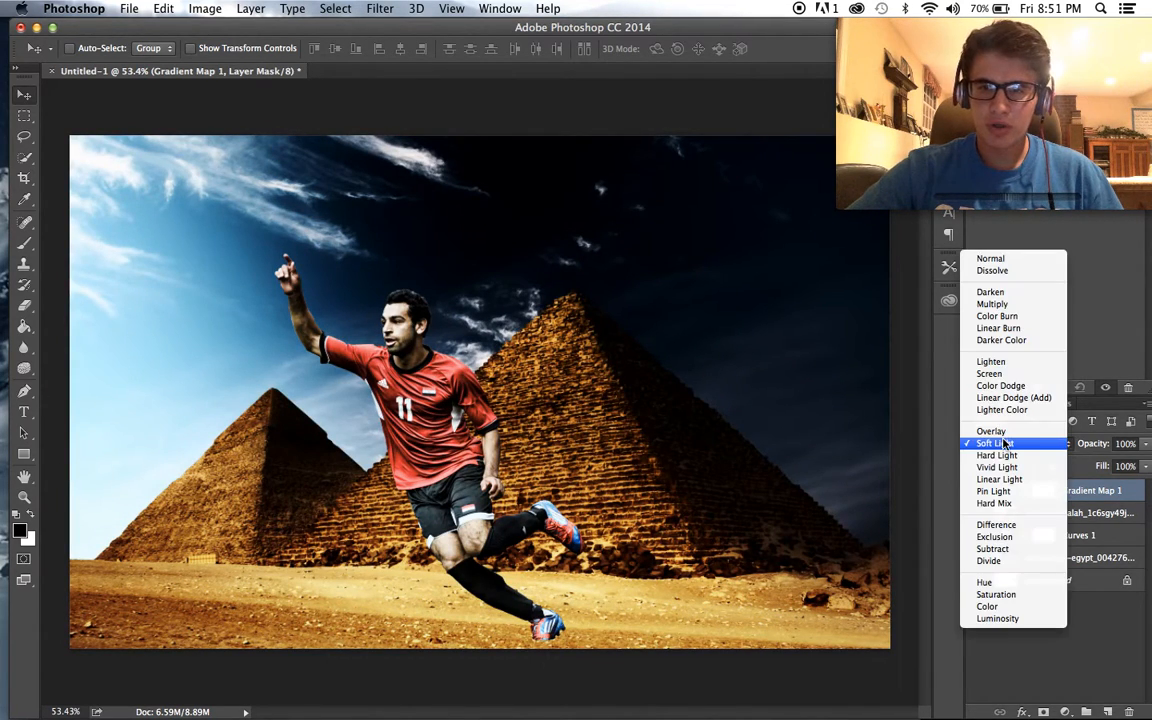
left_click(990, 430)
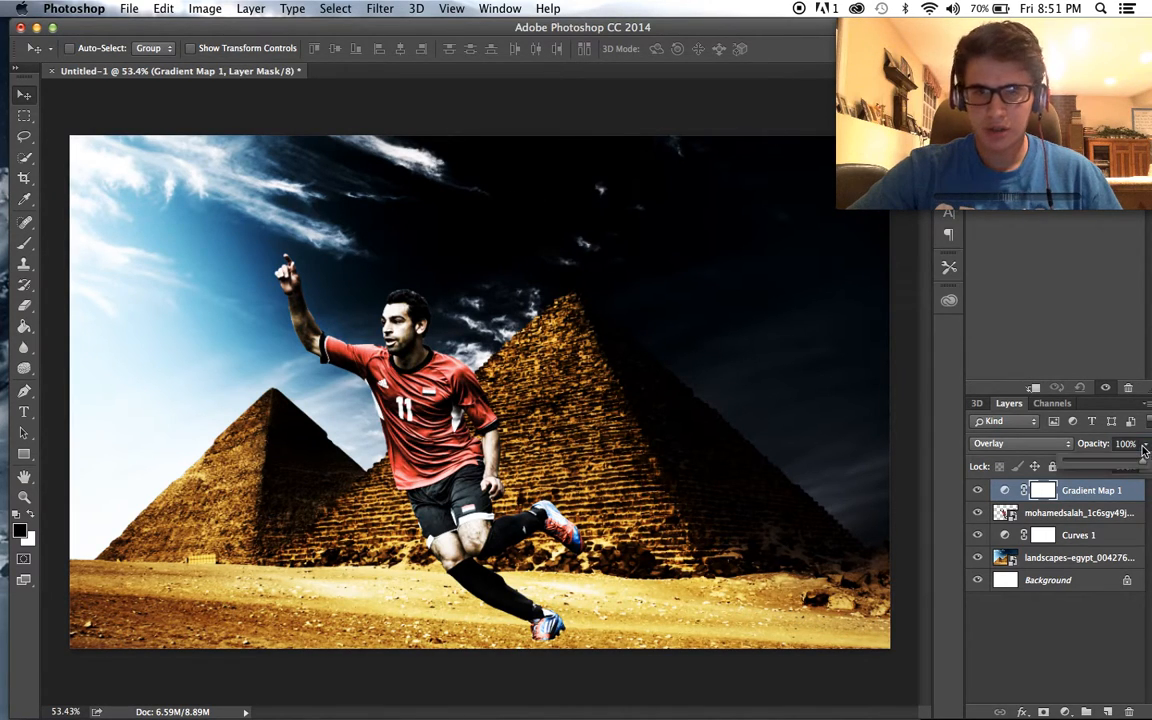
- Lower the black-to-white gradient map's opacity to 66%
left_click_drag(1145, 444, 1118, 463)
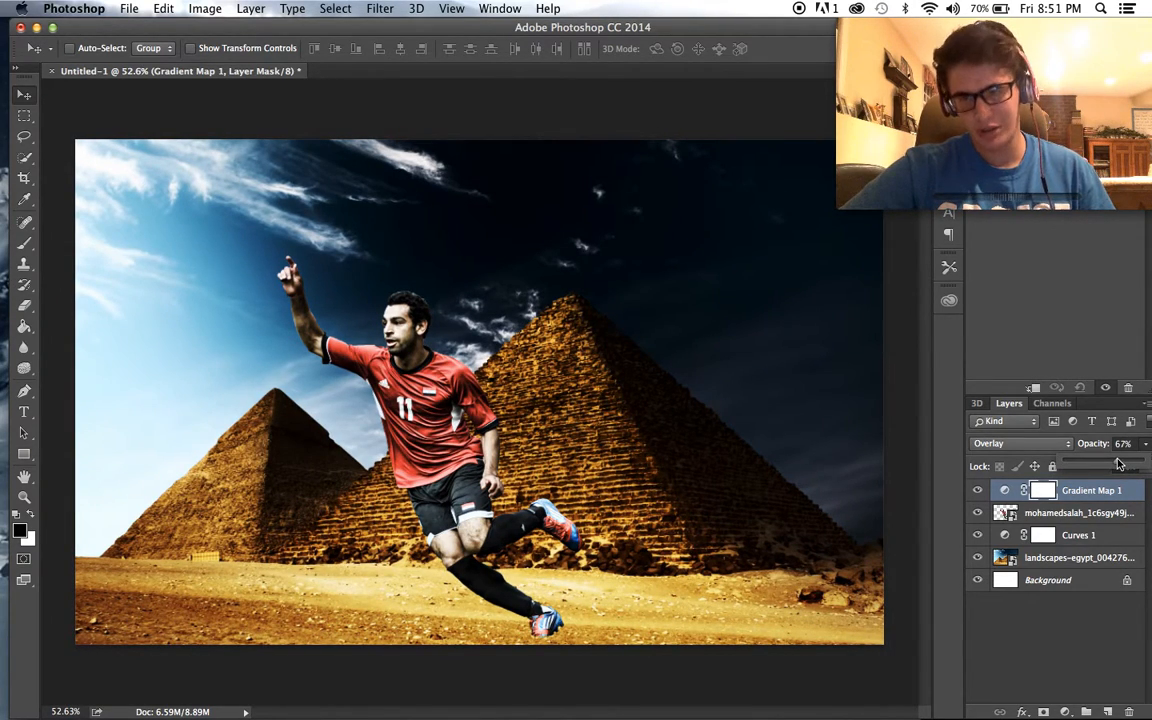
scroll(838, 428, "up", 2)
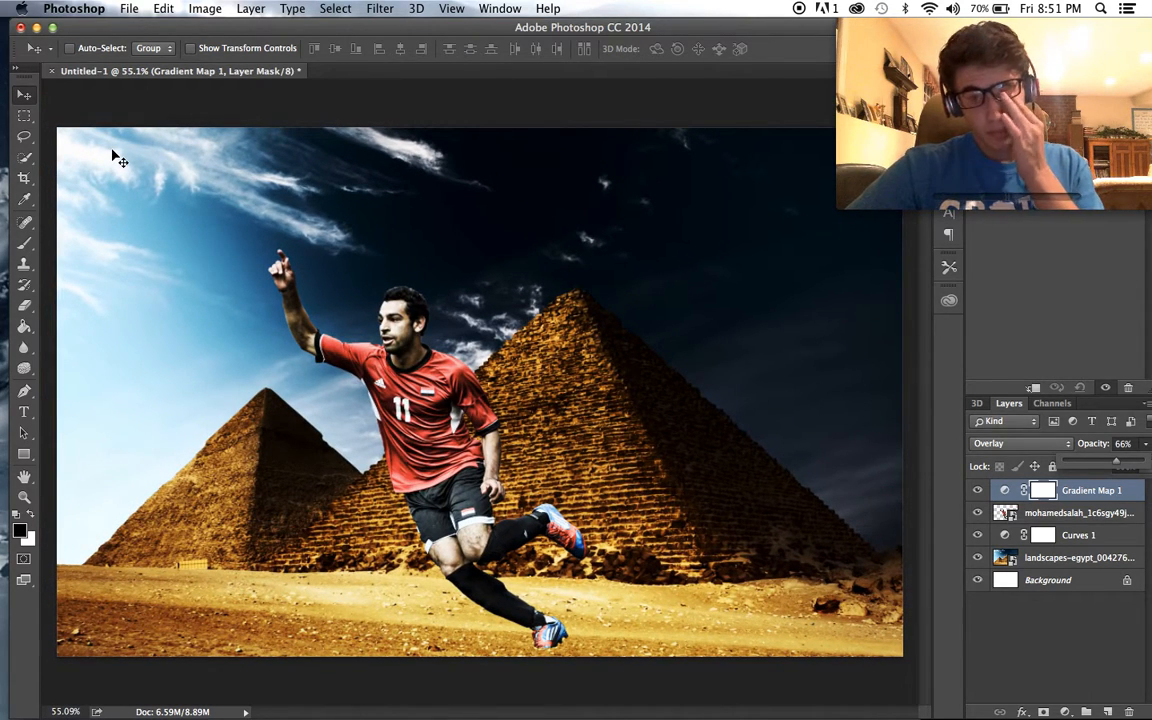
scroll(258, 305, "down", 2)
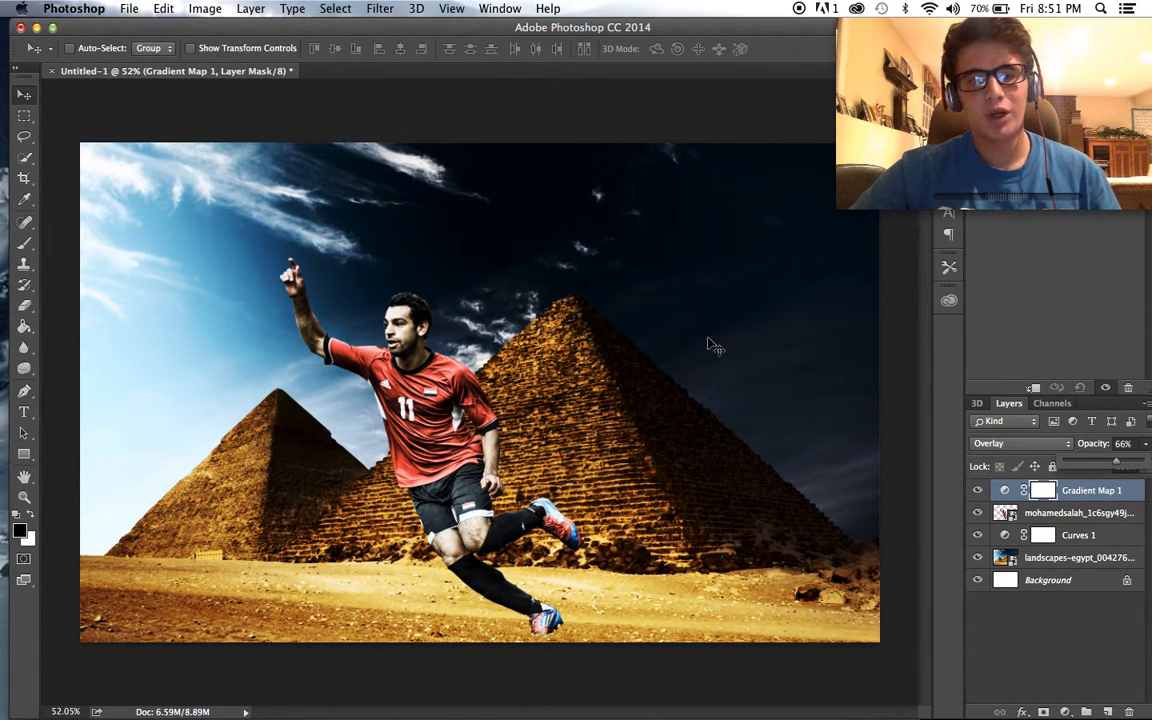
scroll(712, 345, "up", 1)
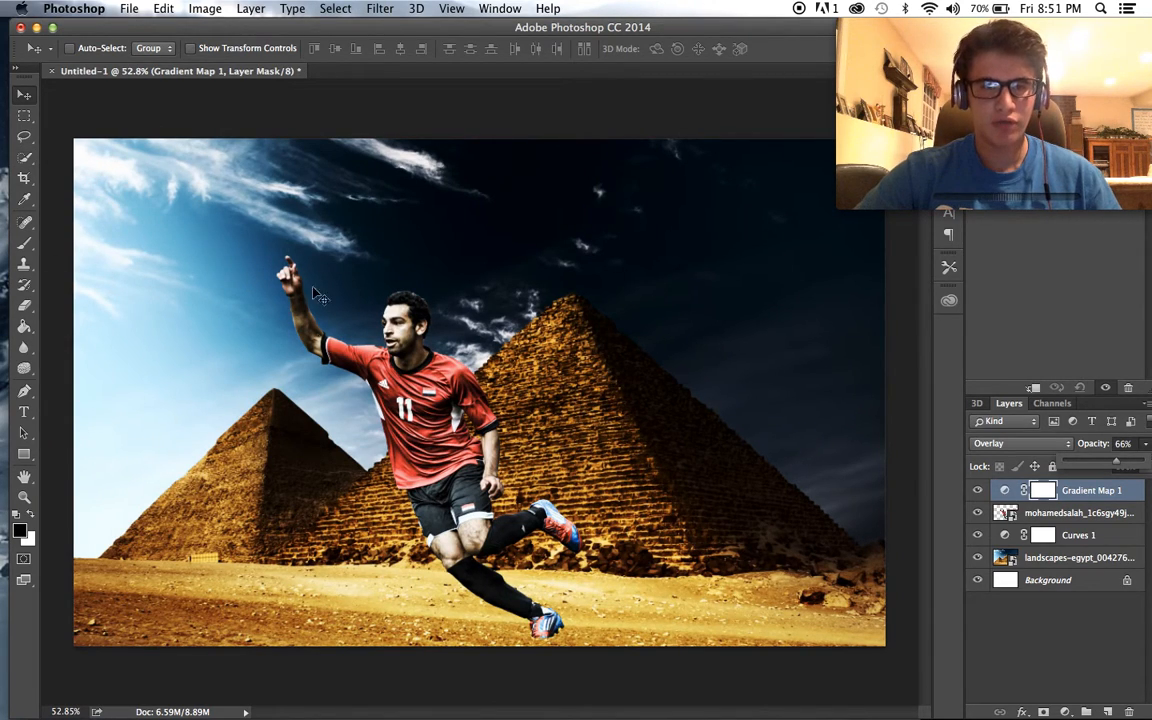
- Create a new layer above the gradient map and choose a hard round 50 px brush for painting in black
left_click(25, 243)
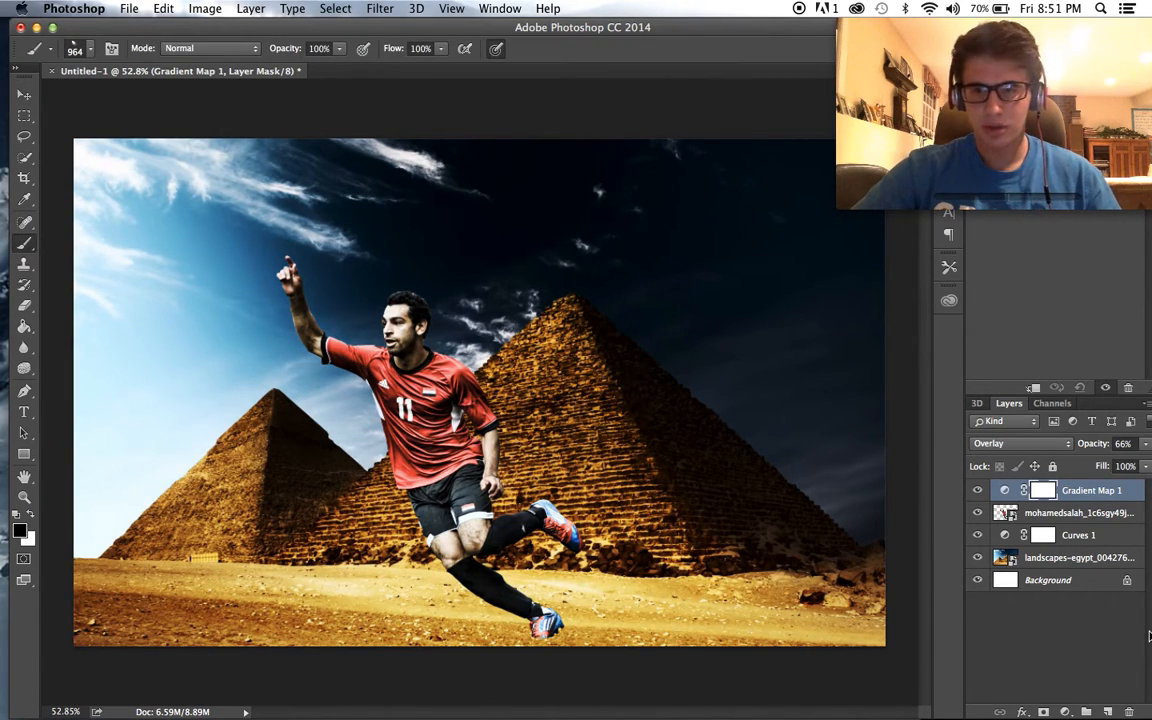
left_click(1108, 711)
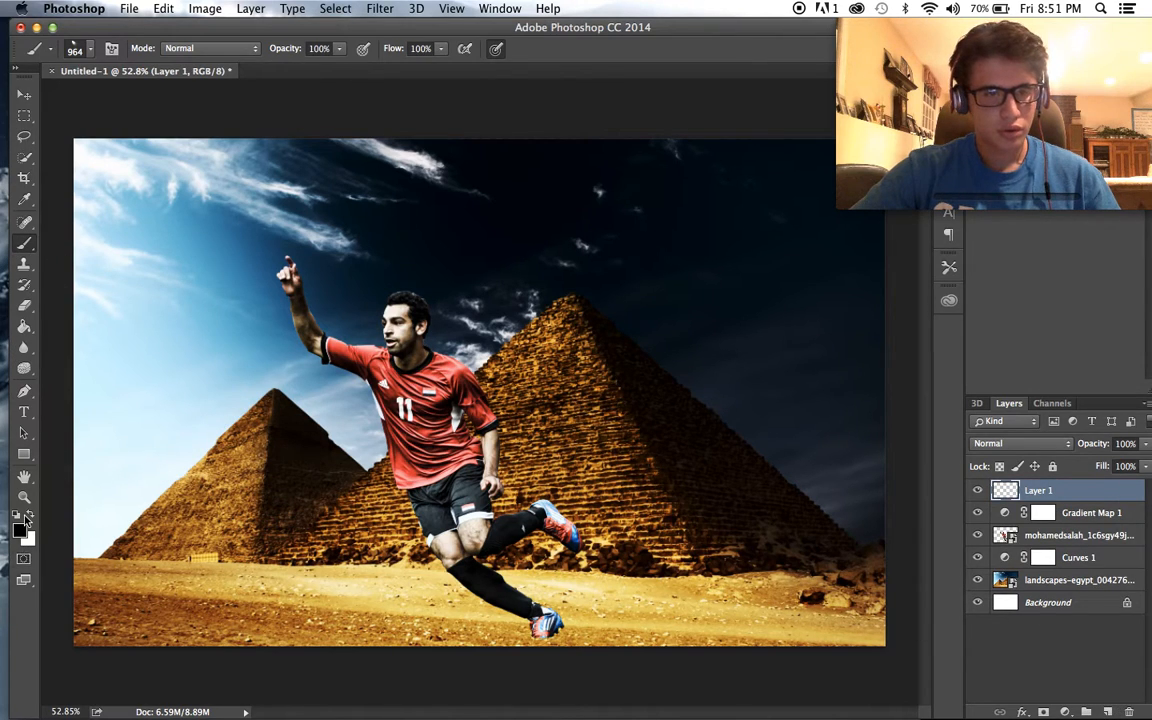
left_click(90, 52)
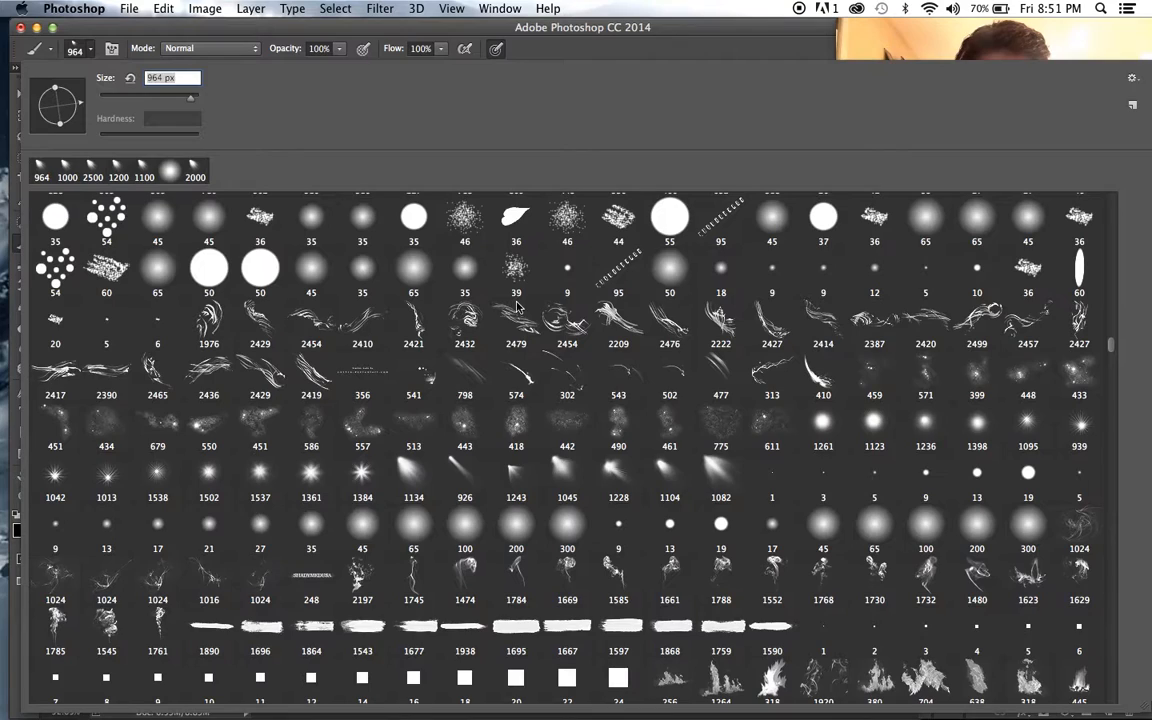
left_click_drag(1116, 346, 1110, 202)
left_click(55, 218)
left_click(111, 98)
left_click(104, 262)
left_click(104, 208)
left_click(157, 42)
- Paint rough black brush strokes across the sky, pyramids and sand, and delete the layer holding them
mouse_move(172, 192)
left_mouse_down()
mouse_move(268, 385)
mouse_move(128, 172)
mouse_move(145, 152)
left_mouse_up()
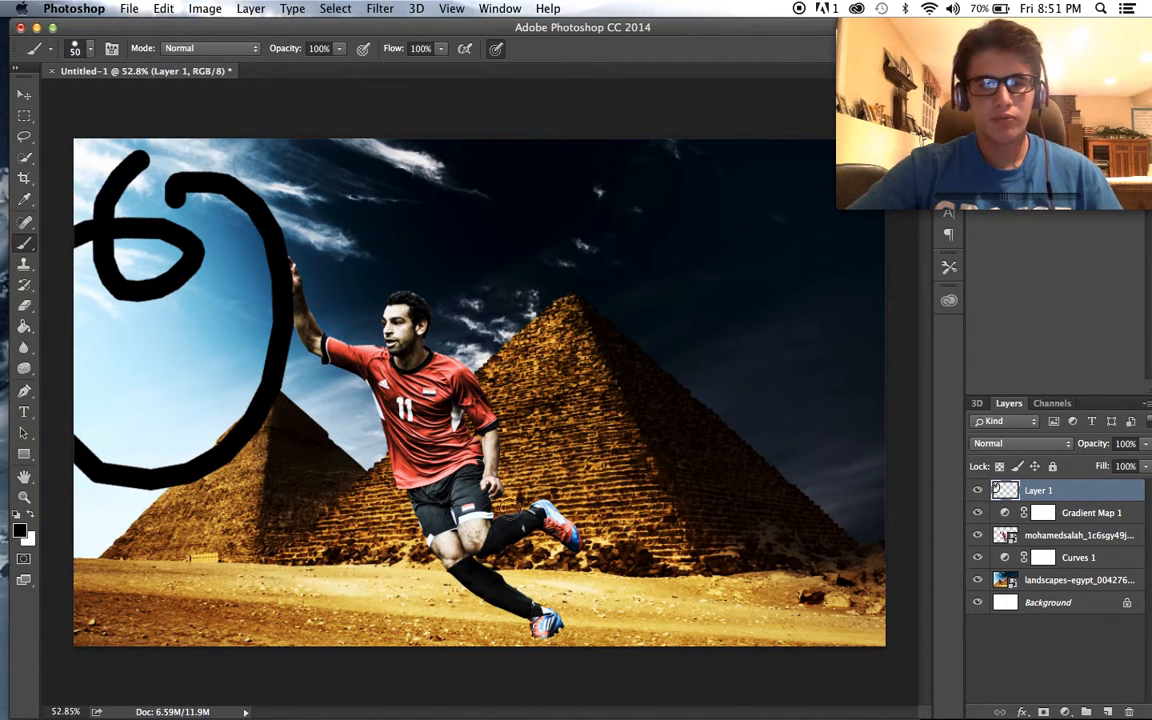
mouse_move(270, 514)
left_mouse_down()
mouse_move(245, 567)
mouse_move(313, 571)
mouse_move(300, 562)
mouse_move(334, 546)
left_mouse_up()
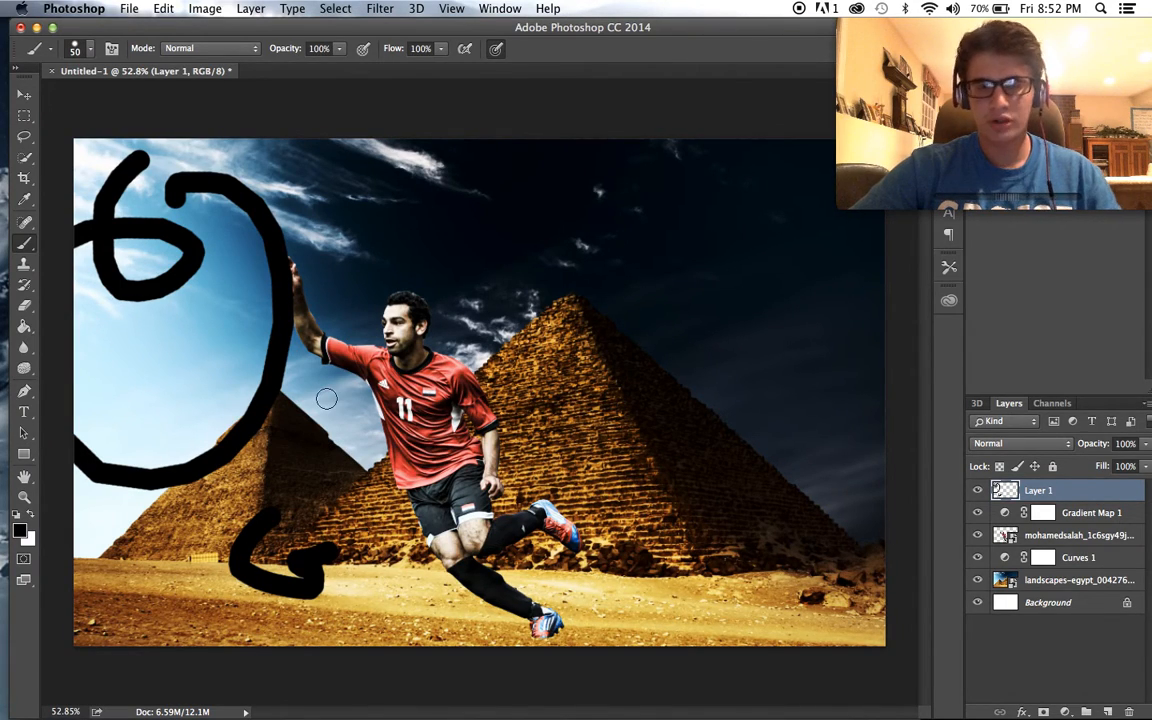
mouse_move(712, 522)
left_mouse_down()
mouse_move(657, 573)
mouse_move(720, 593)
left_mouse_up()
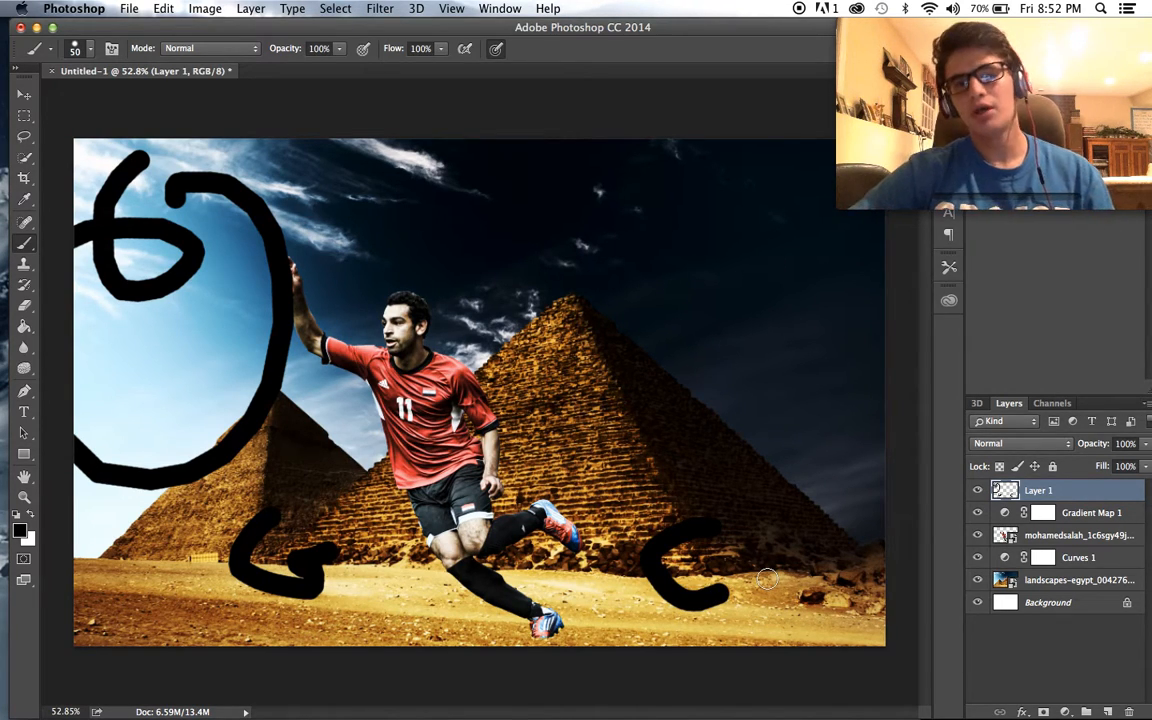
left_click_drag(134, 576, 134, 272)
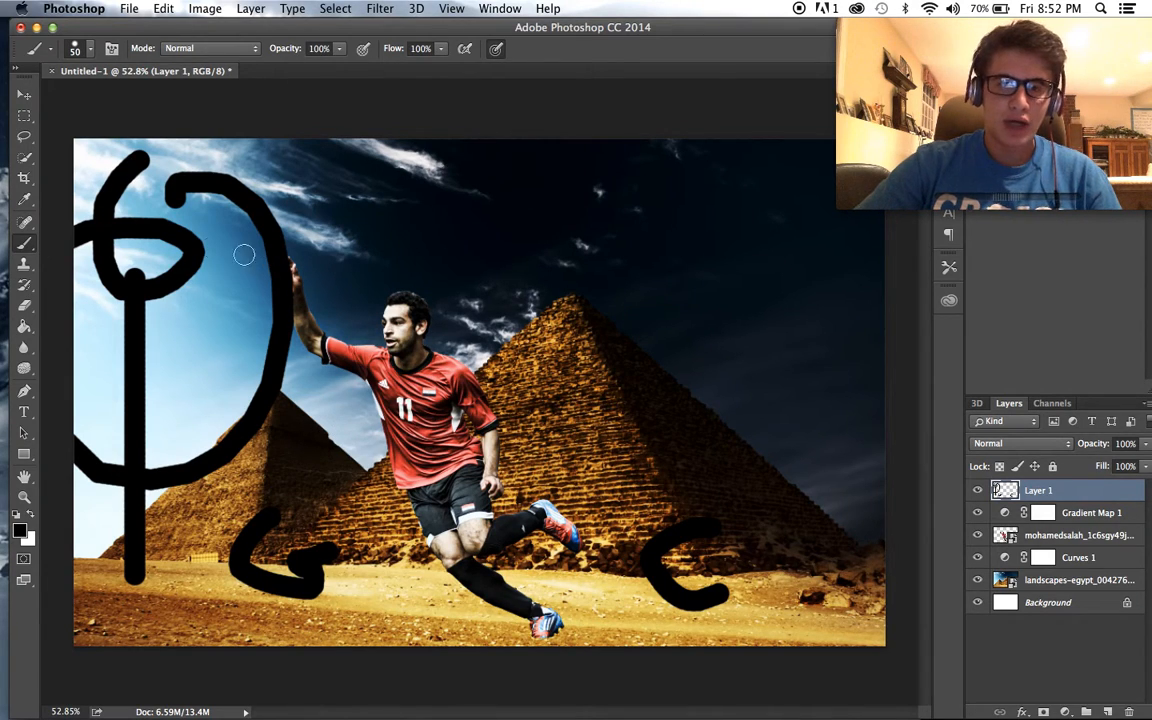
mouse_move(90, 245)
left_mouse_down()
mouse_move(593, 246)
mouse_move(815, 270)
mouse_move(118, 192)
left_mouse_up()
mouse_move(194, 297)
left_mouse_down()
mouse_move(379, 299)
mouse_move(65, 350)
left_mouse_up()
left_click_drag(697, 377, 930, 378)
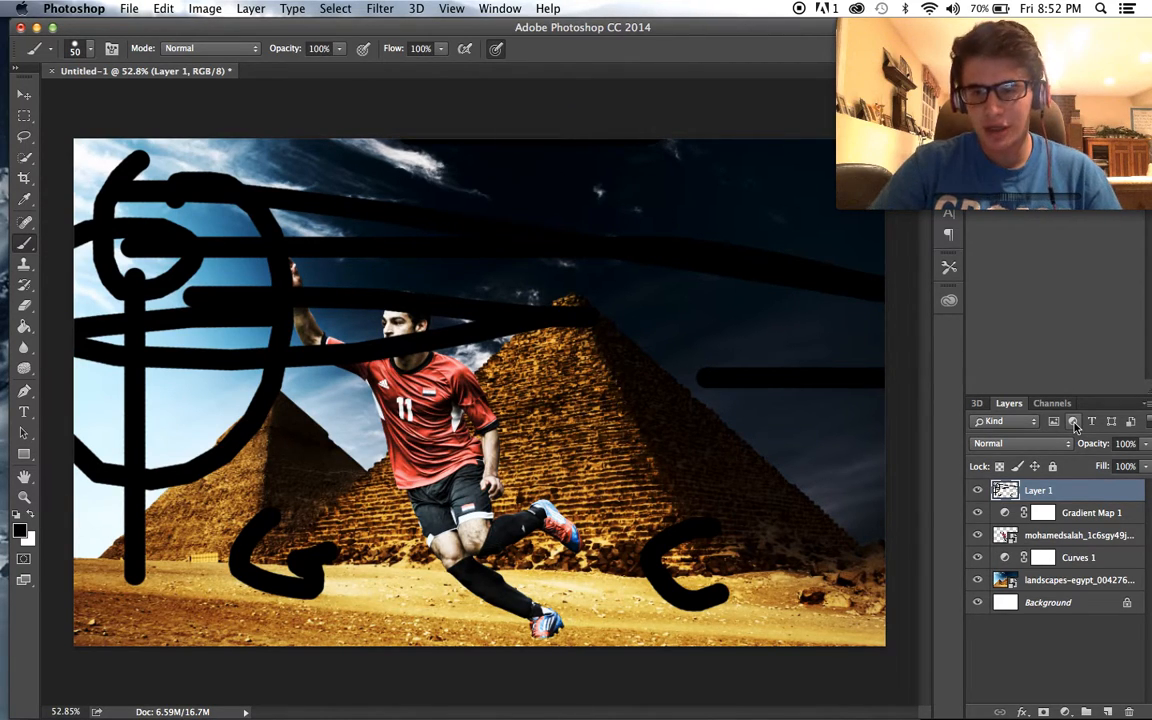
key("BackSpace")
scroll(608, 607, "up", 1)
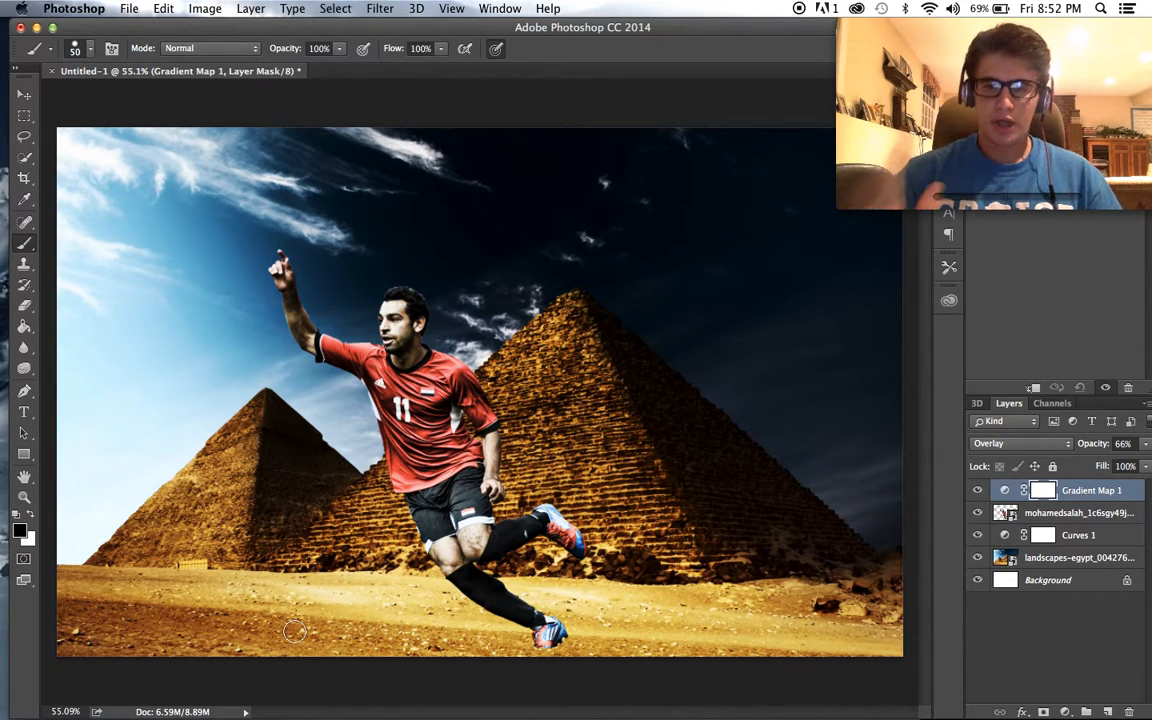
- Try to add a second Gradient Map adjustment layer using a yellow-green foreground colour (d8ff00), and undo it
left_click(20, 530)
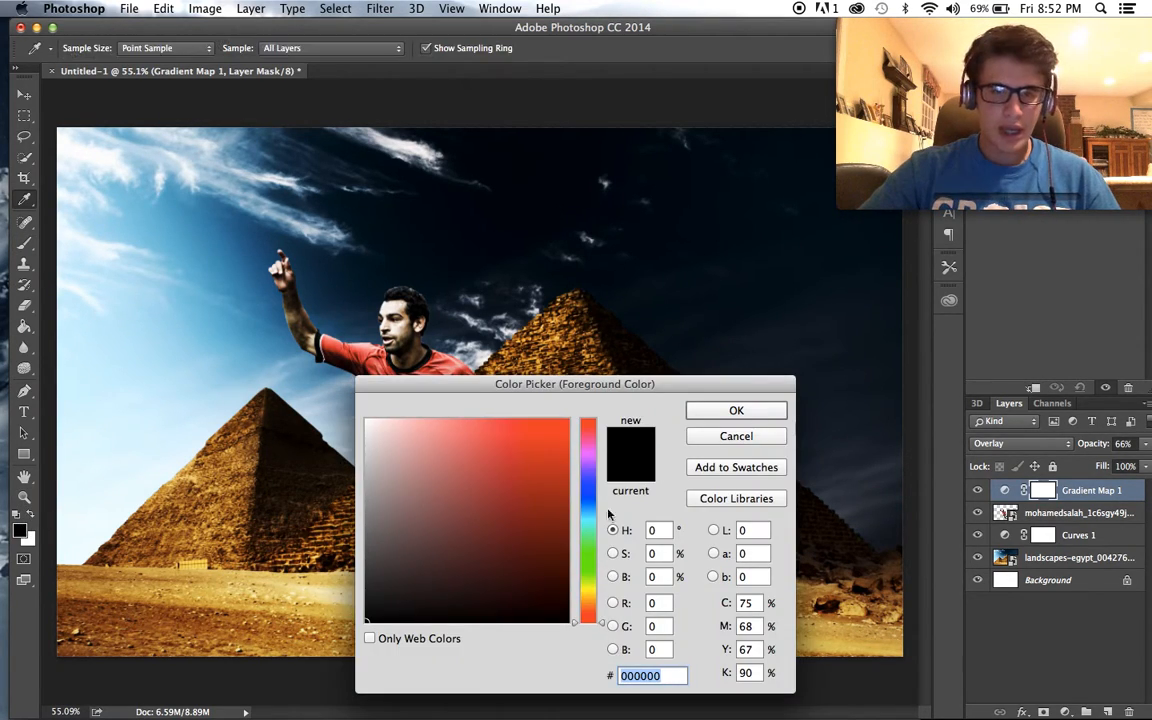
left_click(550, 453)
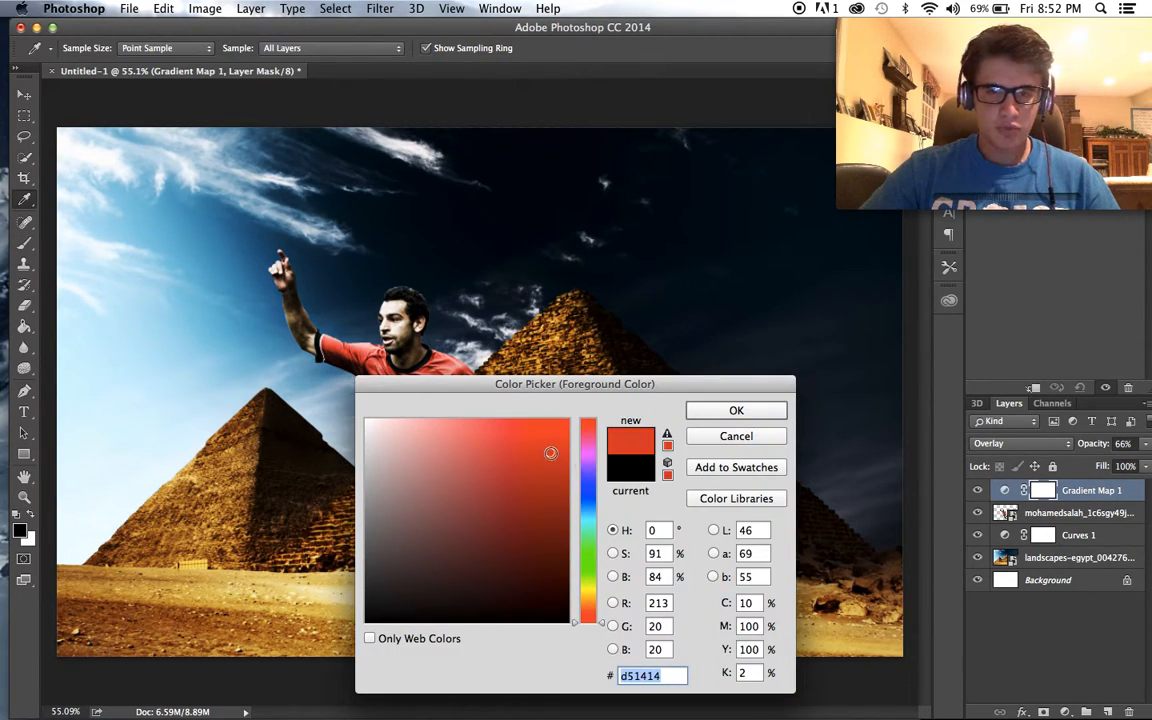
left_click(588, 583)
left_click_drag(540, 481, 752, 372)
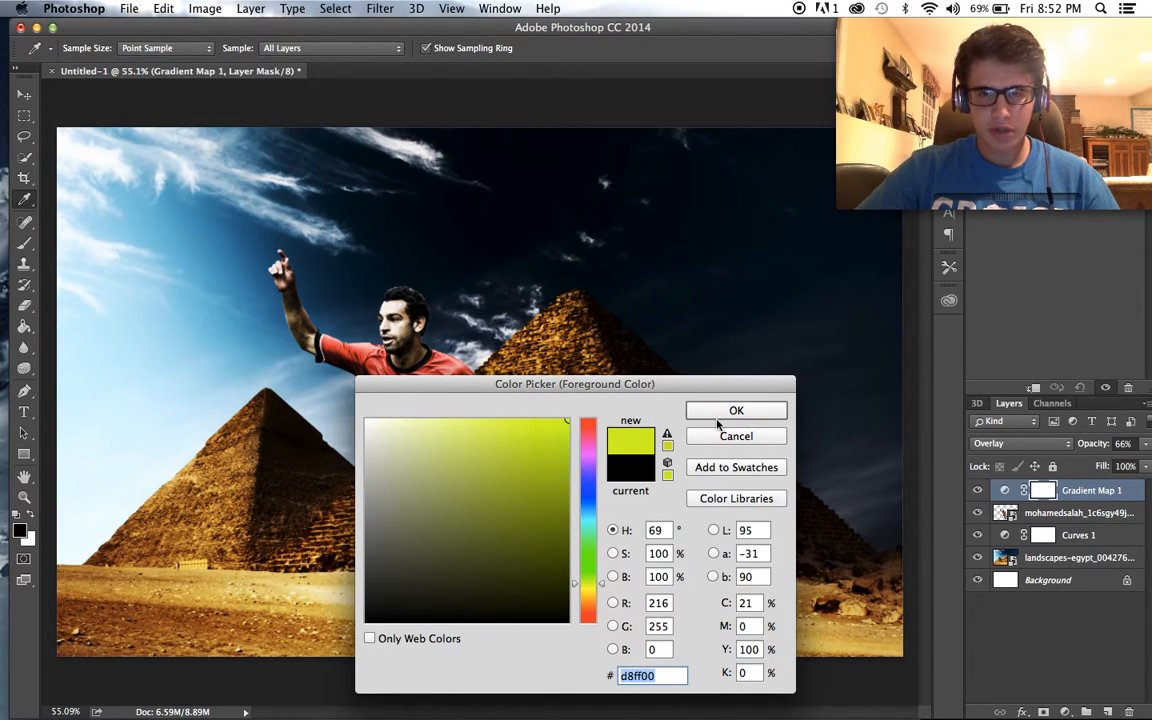
left_click(718, 414)
key("b")
left_click(1064, 712)
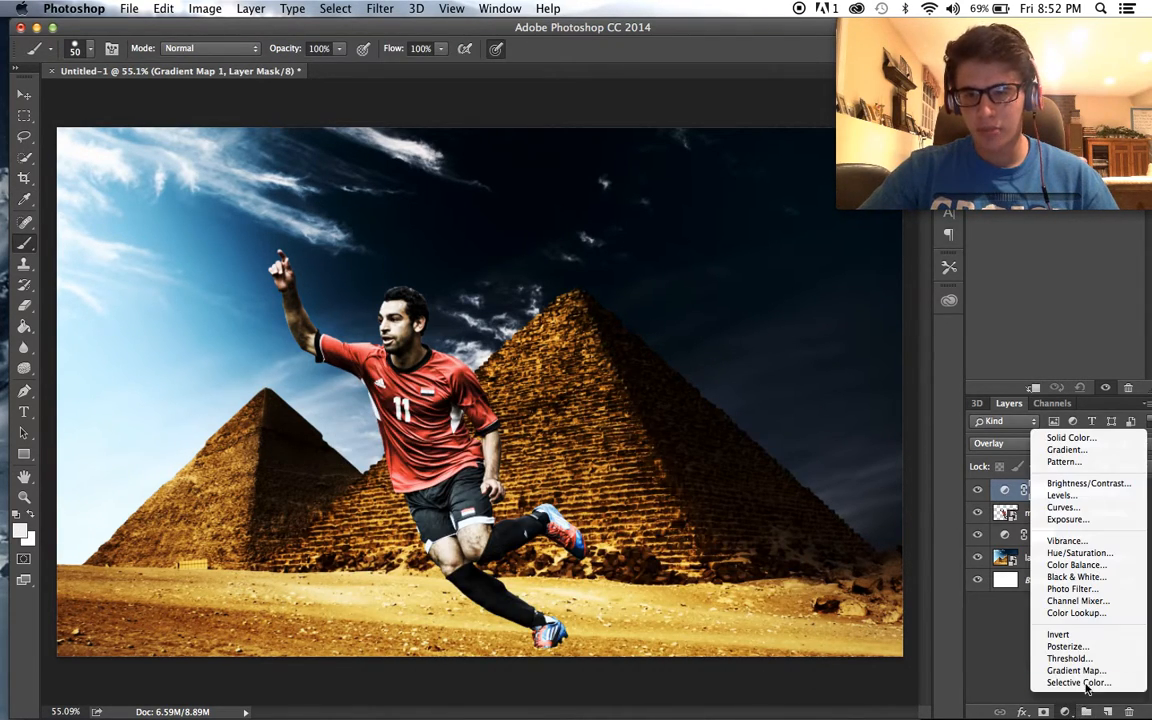
left_click(1075, 670)
key("super+z")
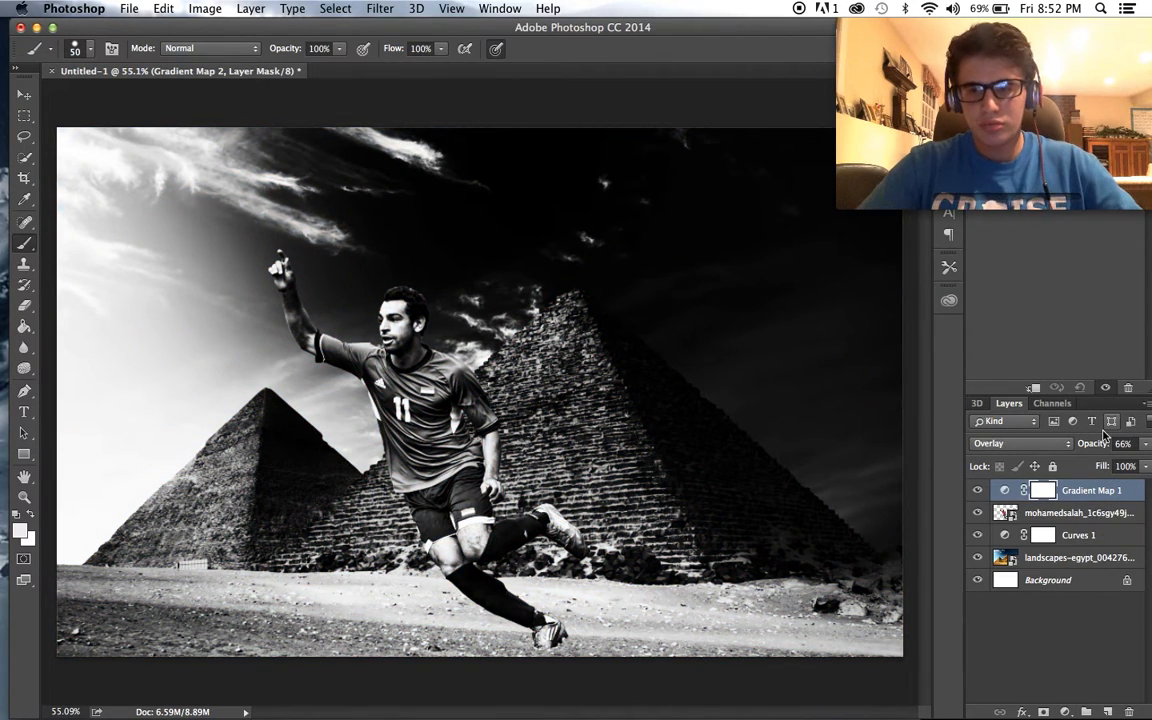
- Create a new blank layer above the gradient map and set the foreground colour to a mustard yellow
left_click(1107, 712)
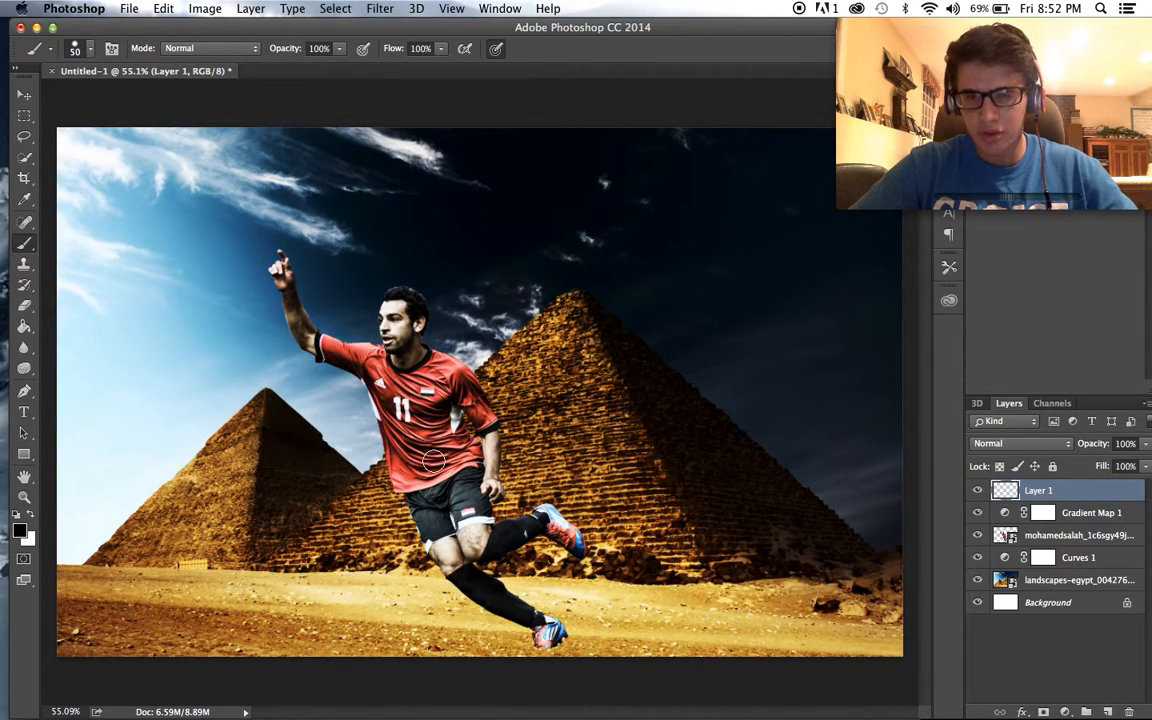
left_click(19, 533)
left_click(587, 588)
left_click_drag(516, 562, 704, 398)
left_click_drag(529, 462, 528, 458)
left_click(731, 411)
left_click(1065, 712)
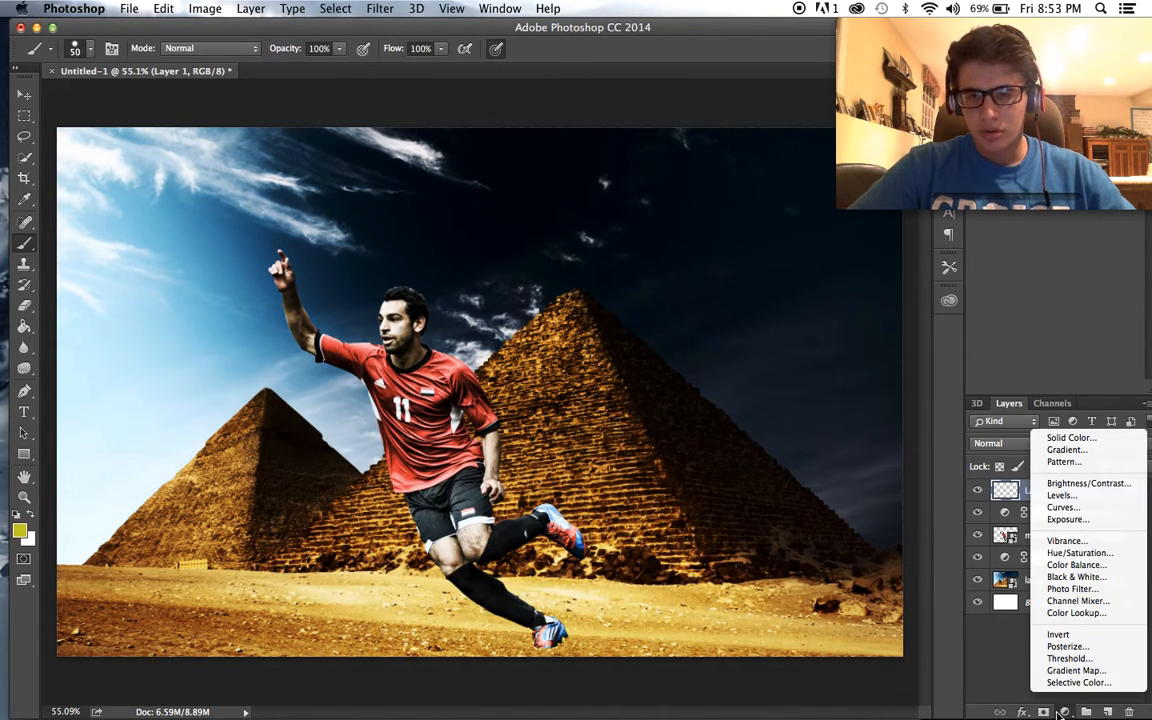
left_click(1062, 651)
key("super+z")
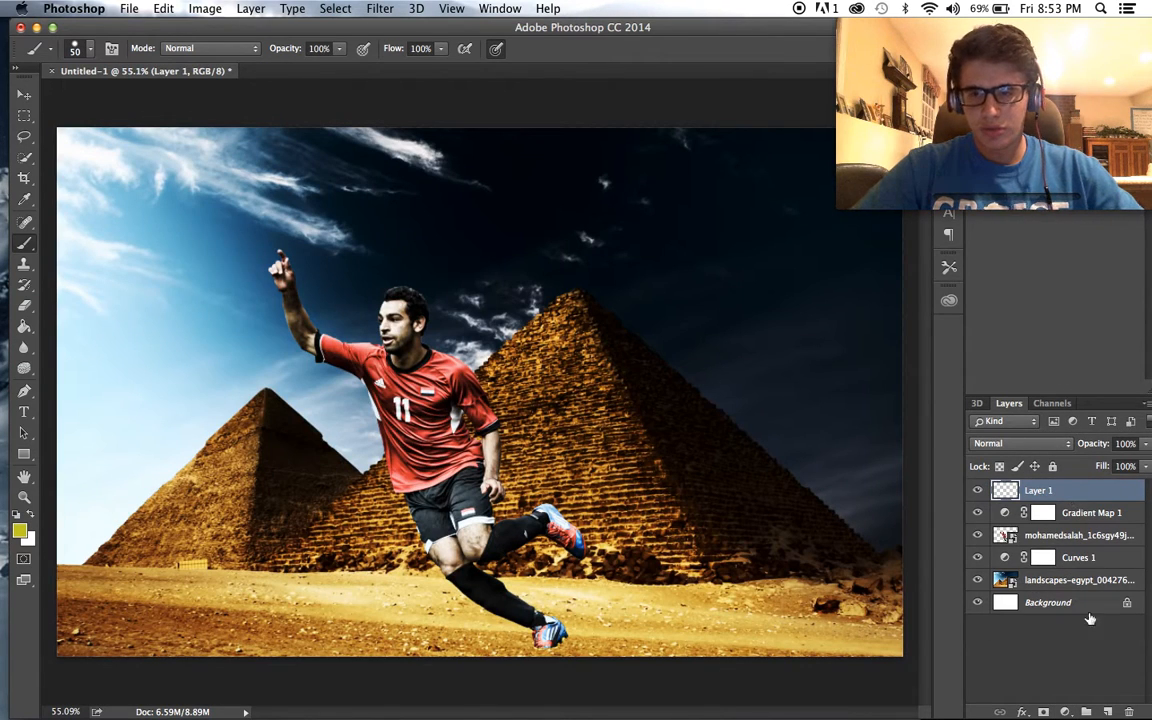
- Add a yellow-to-white Gradient Map adjustment layer above the blank layer, try Overlay, and set its blend mode to Soft Light
left_click(1065, 712)
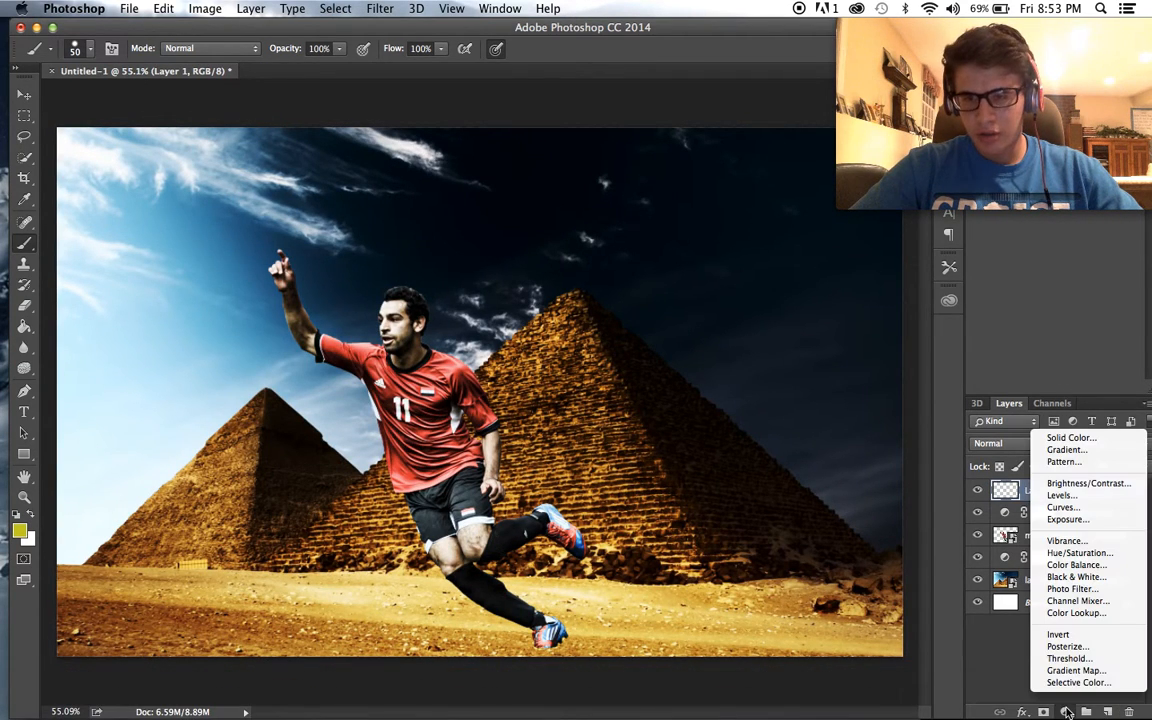
left_click(1073, 670)
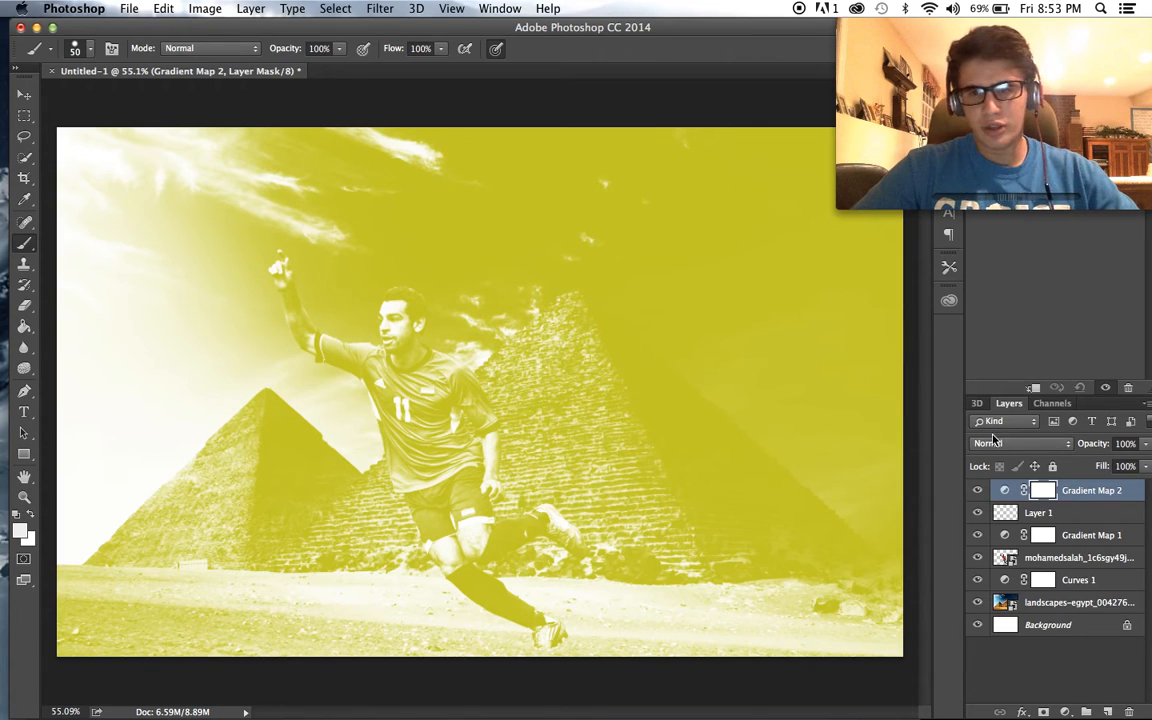
left_click(1010, 443)
left_click(1010, 619)
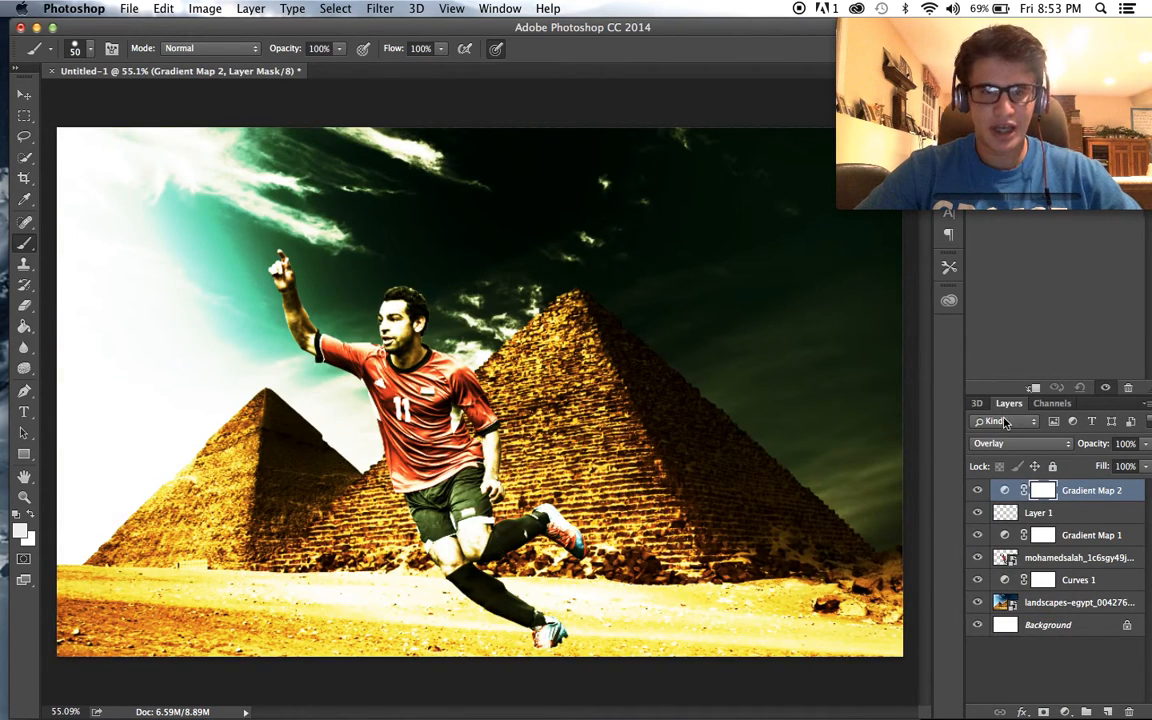
left_click(995, 443)
left_click(1000, 452)
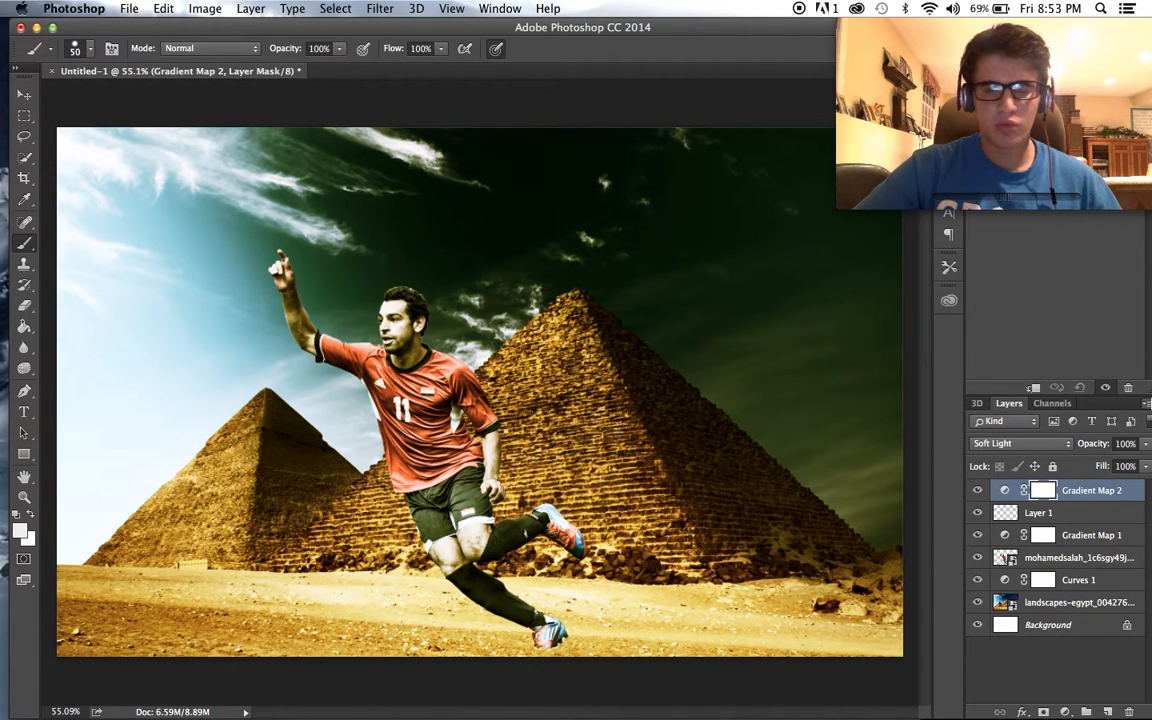
- Lower the yellow-to-white gradient map's opacity to 83%
left_click(1145, 443)
left_click_drag(1138, 452, 1131, 461)
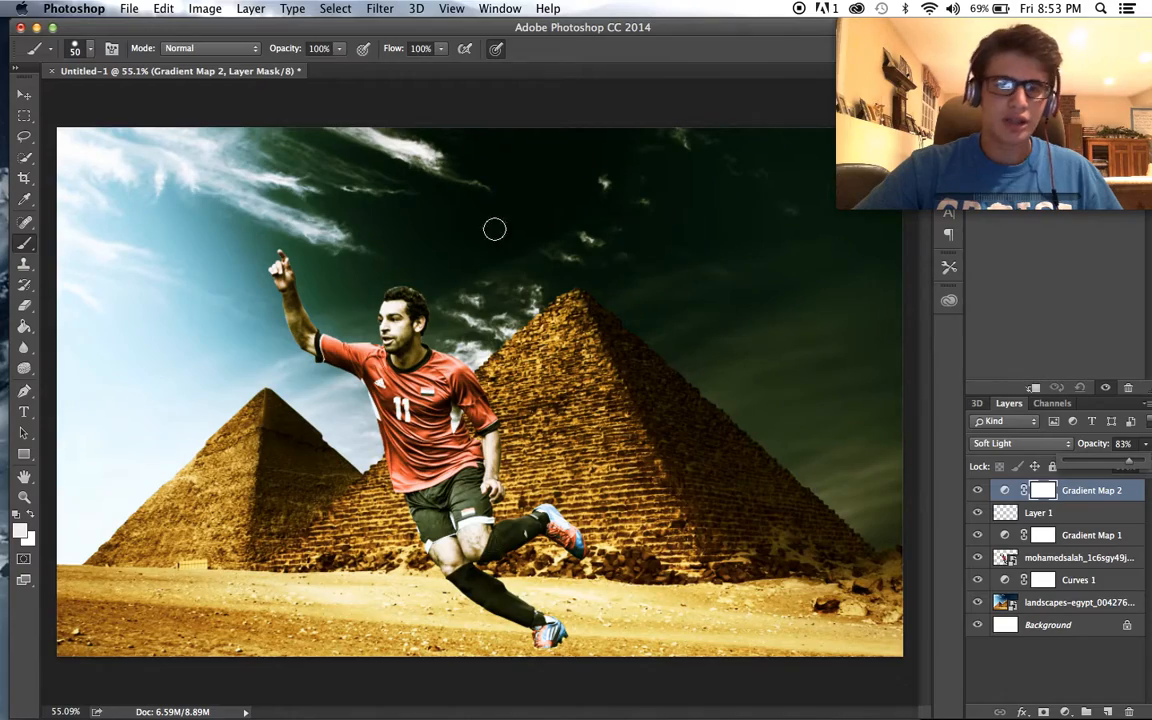
scroll(574, 335, "up", 1)
scroll(574, 335, "up", 1)
scroll(574, 335, "down", 2)
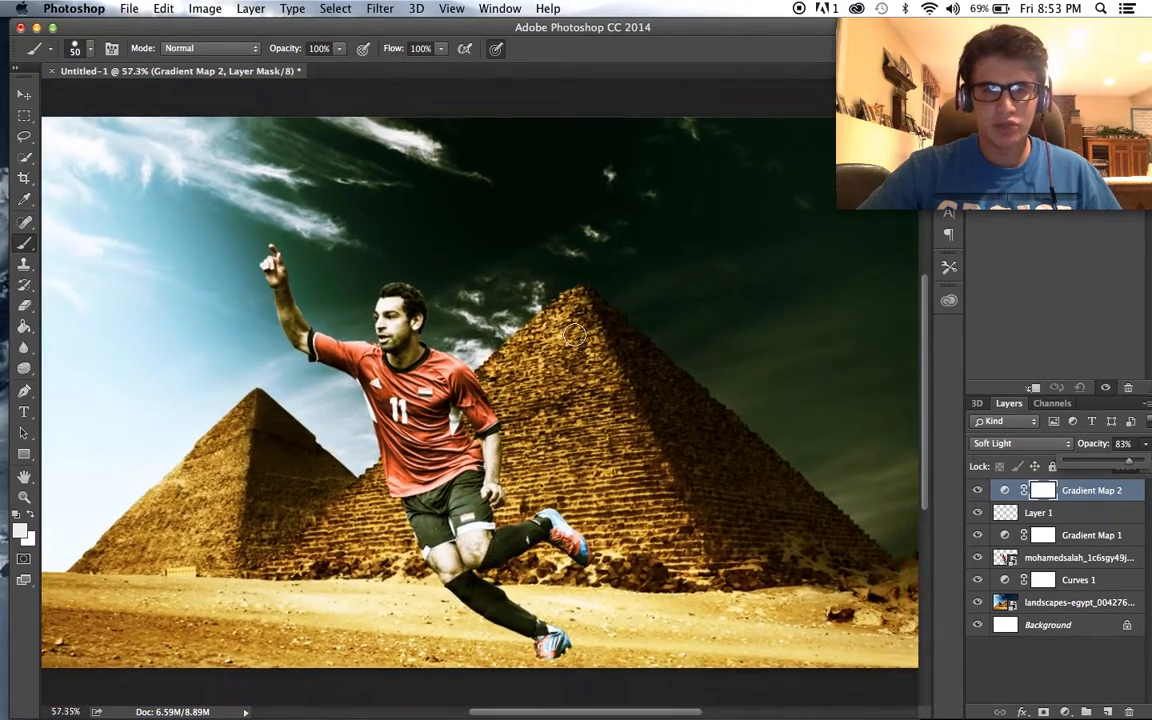
scroll(574, 335, "up", 1)
scroll(574, 335, "down", 1)
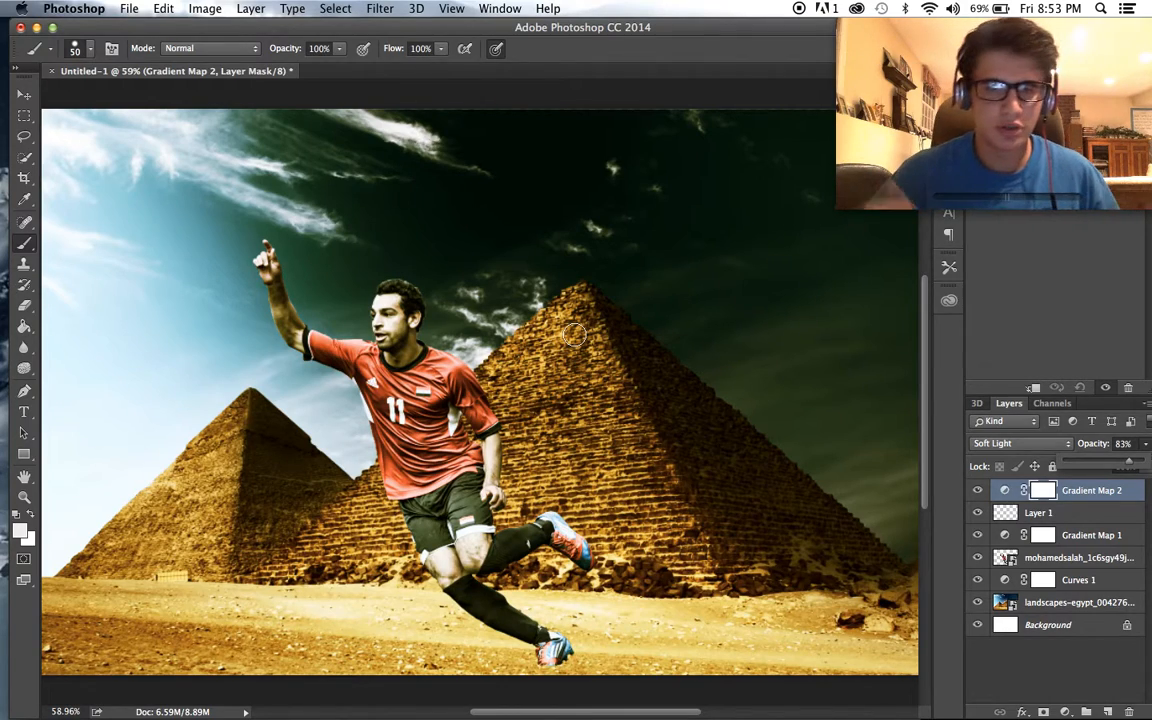
- Lower the opacity of the yellow-to-white Gradient Map 2 layer to 72%
scroll(574, 335, "up", 1)
scroll(574, 335, "down", 2)
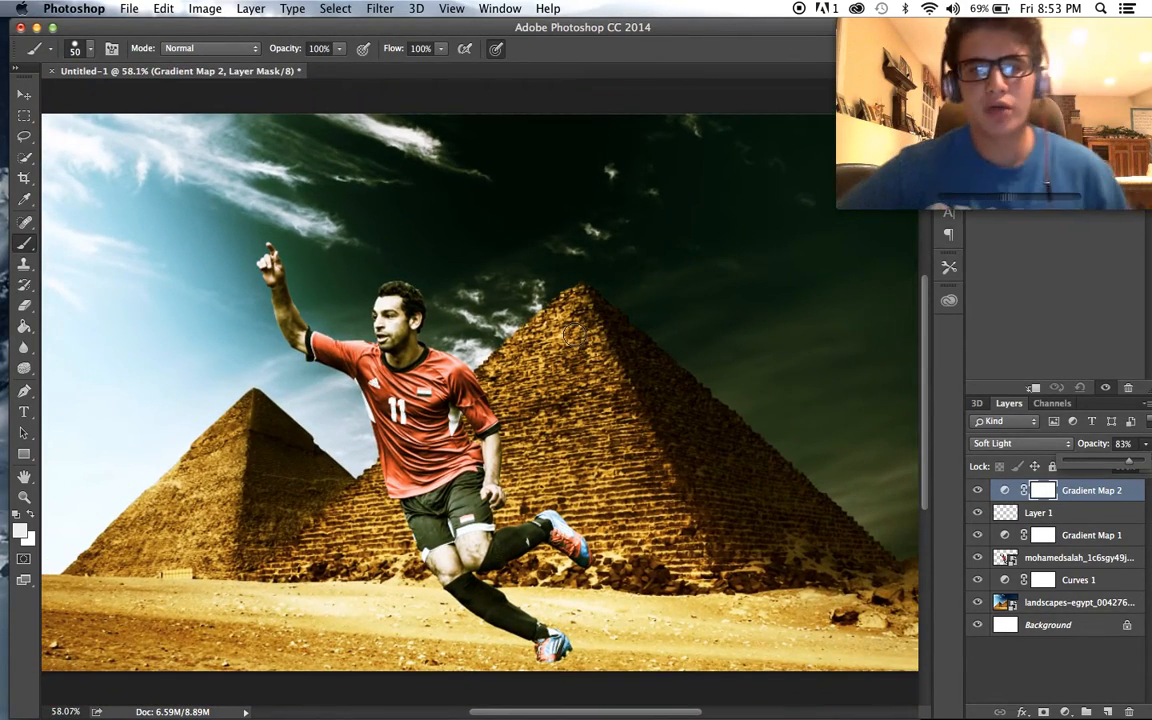
scroll(574, 334, "down", 2)
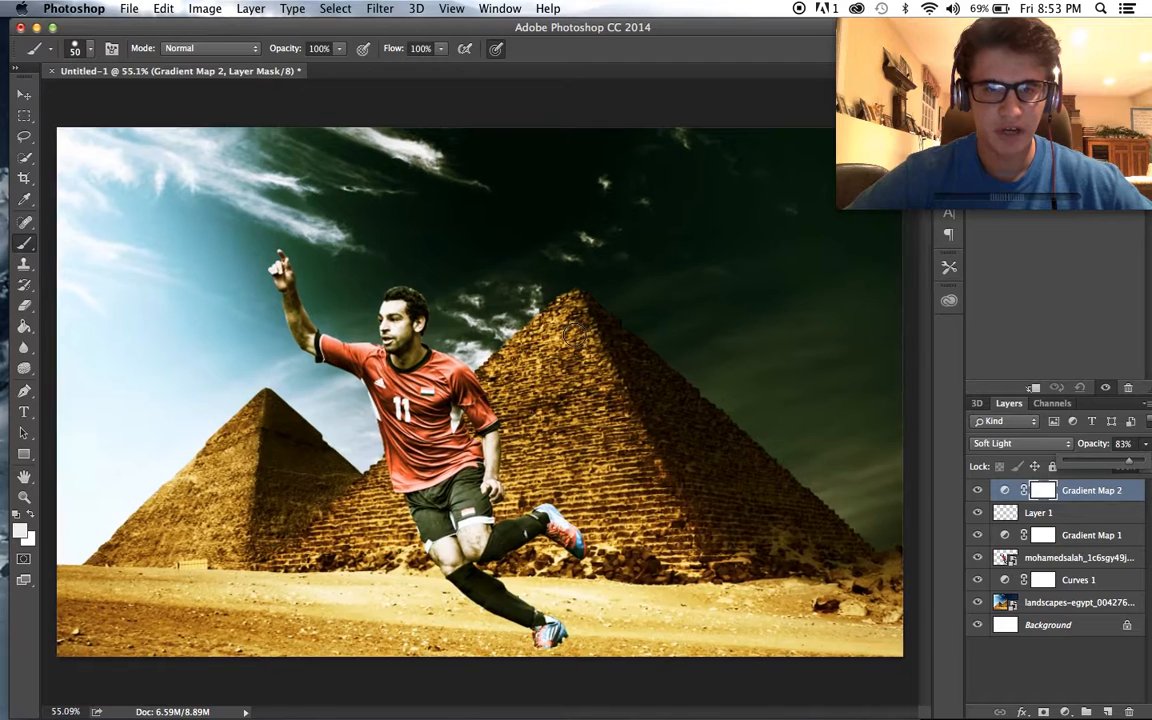
scroll(574, 333, "up", 2)
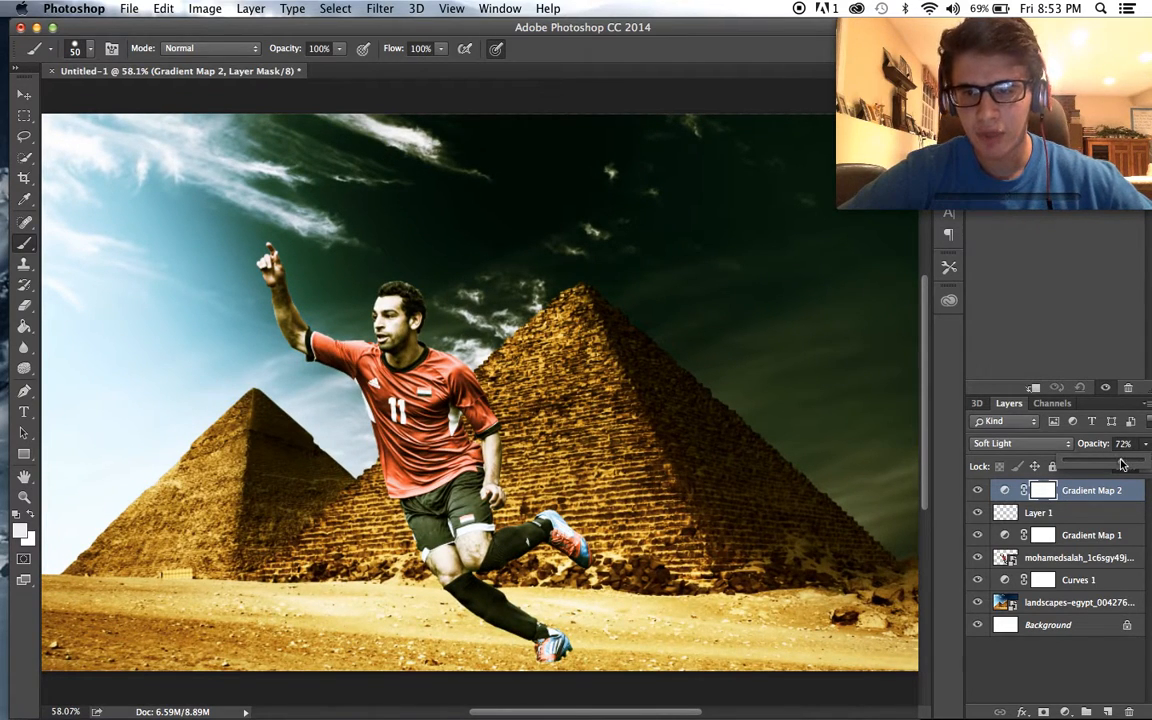
scroll(738, 460, "down", 1)
scroll(738, 460, "up", 2)
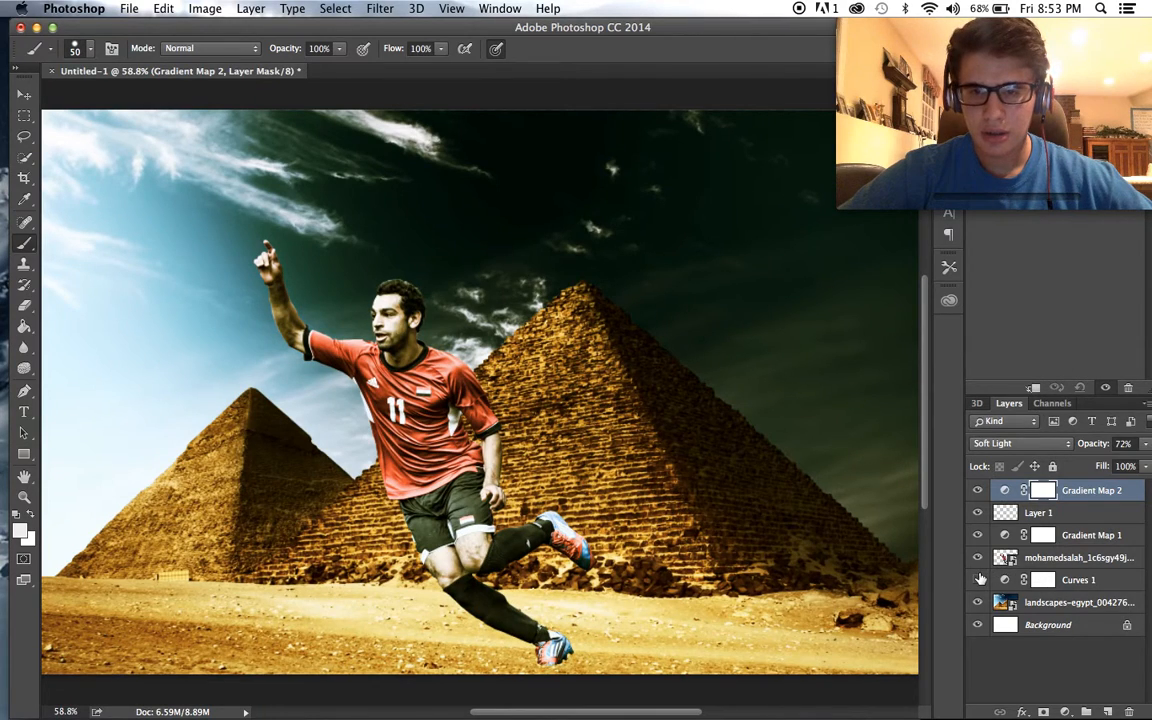
- Compare the composition with and without the Gradient Map 1 layer and the landscape layer
left_click(978, 537)
left_click(978, 537)
left_click(978, 537)
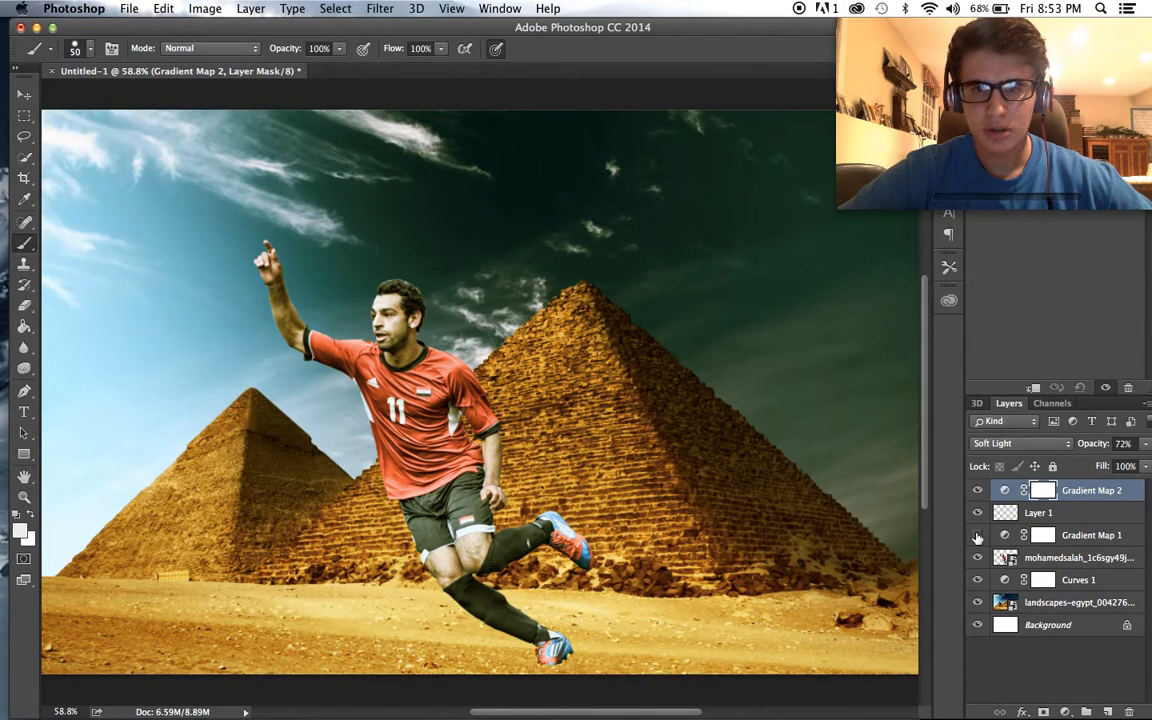
left_click(978, 537)
left_click(978, 602)
left_click(978, 602)
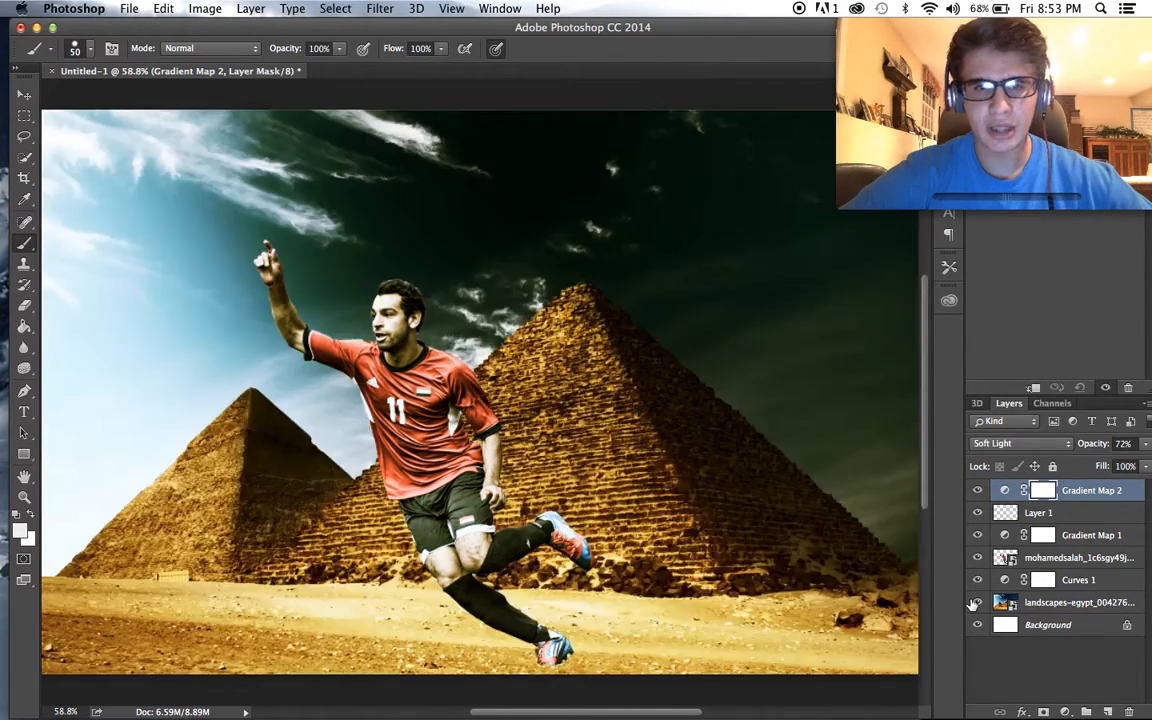
scroll(722, 561, "up", 2)
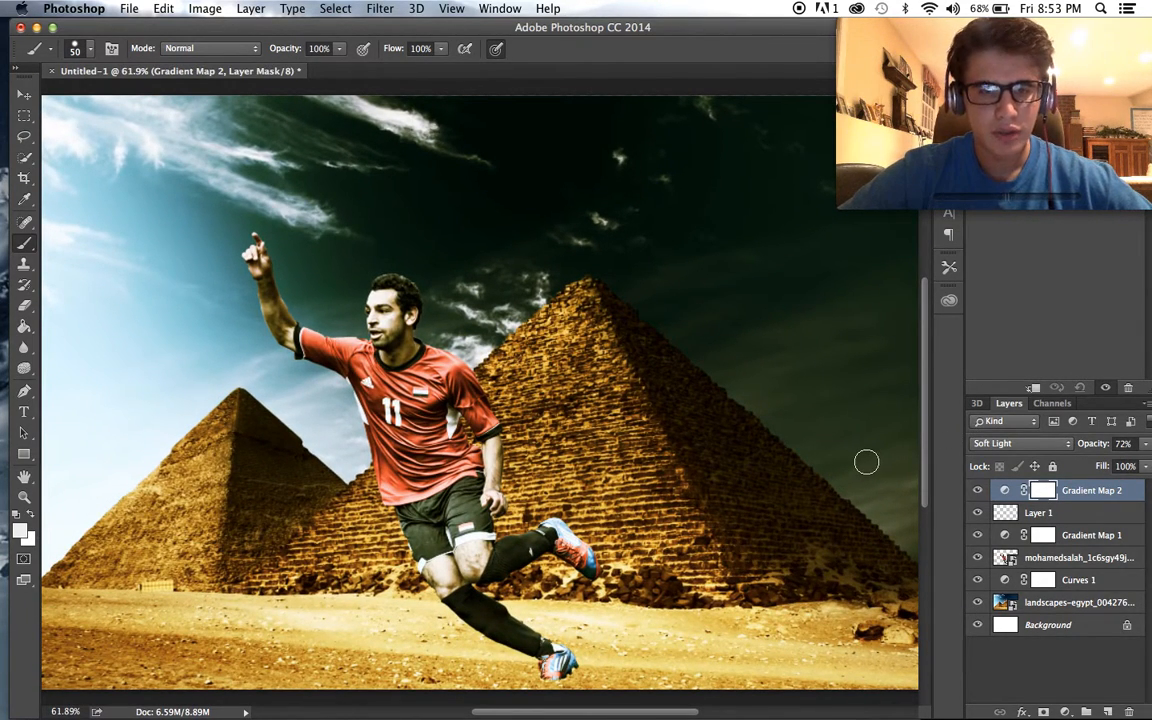
scroll(866, 461, "down", 1)
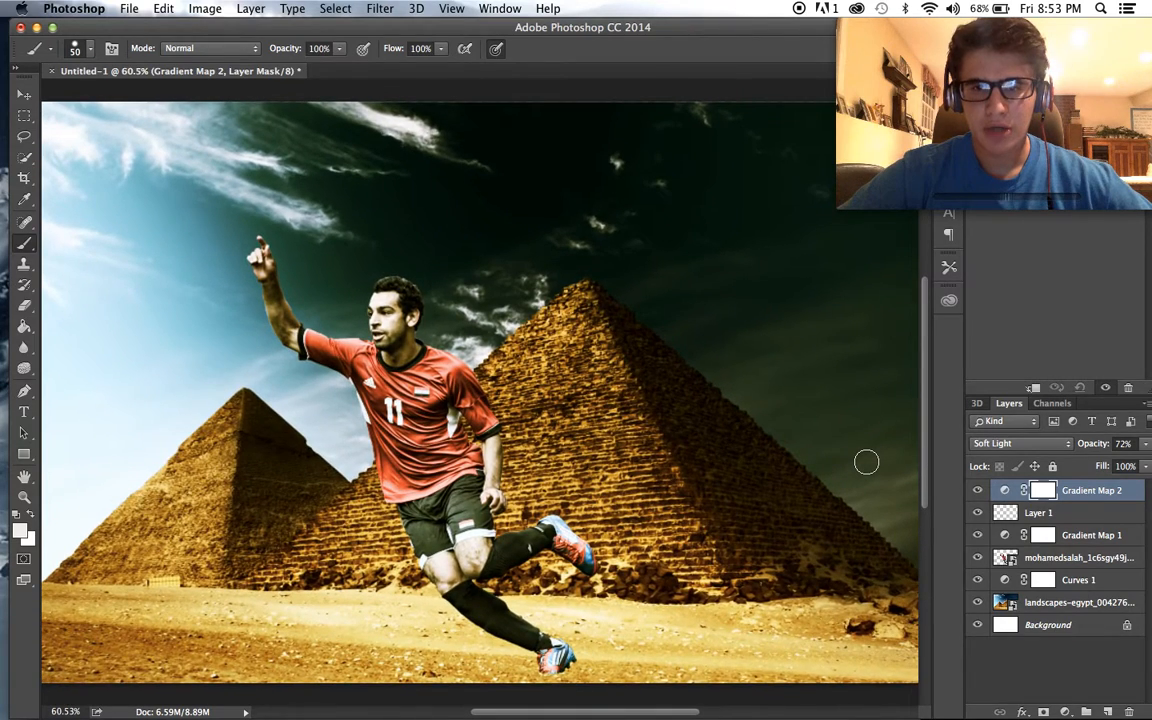
scroll(866, 461, "down", 3)
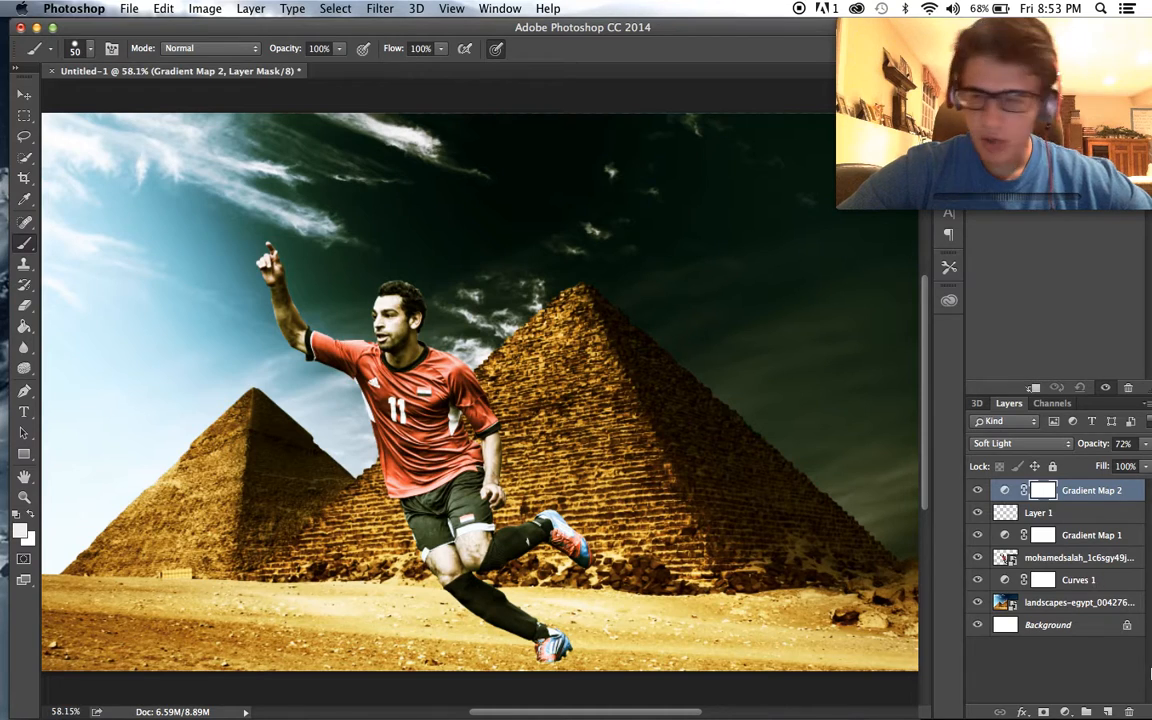
- Place the landscapes-egypt PNG cutout of the pyramids and player from Downloads directly above the original landscape layer
left_click(1060, 603)
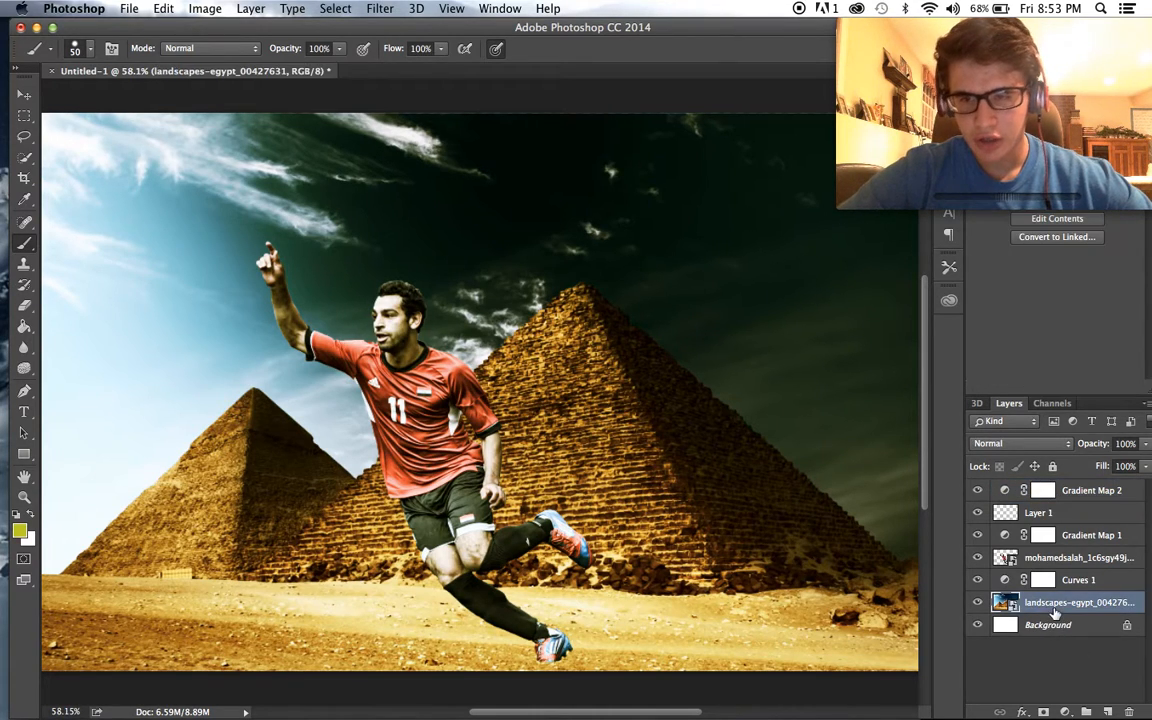
mouse_move(245, 695)
left_click(72, 695)
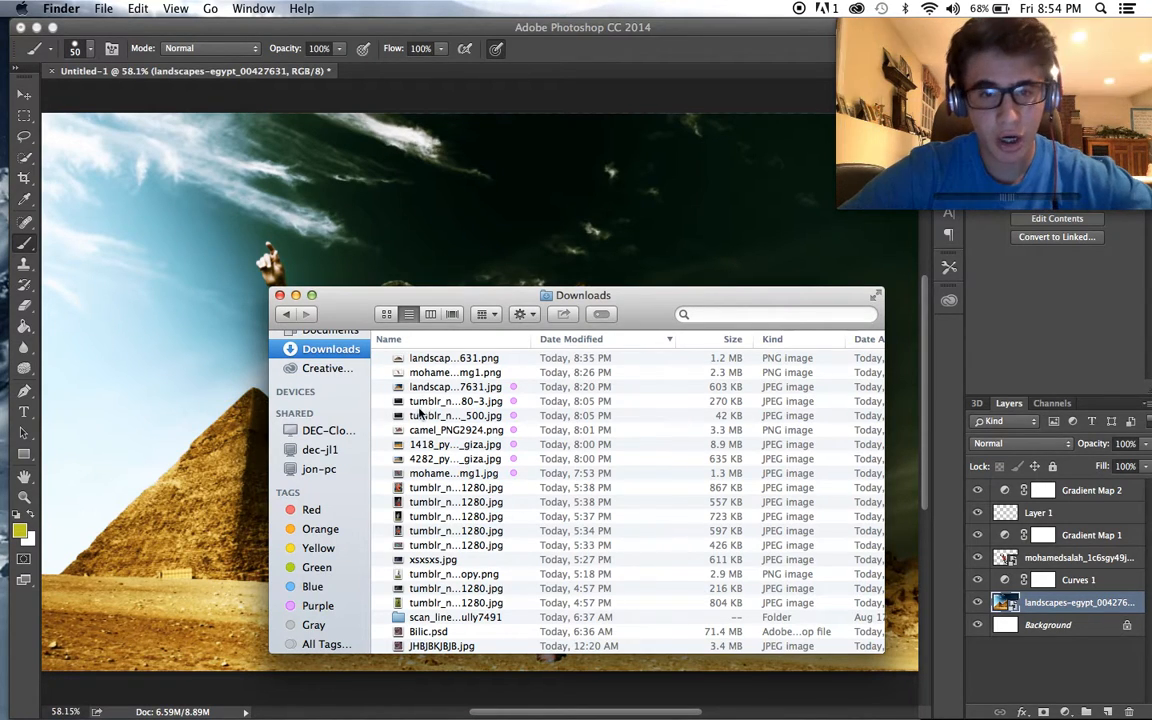
left_click_drag(404, 360, 410, 250)
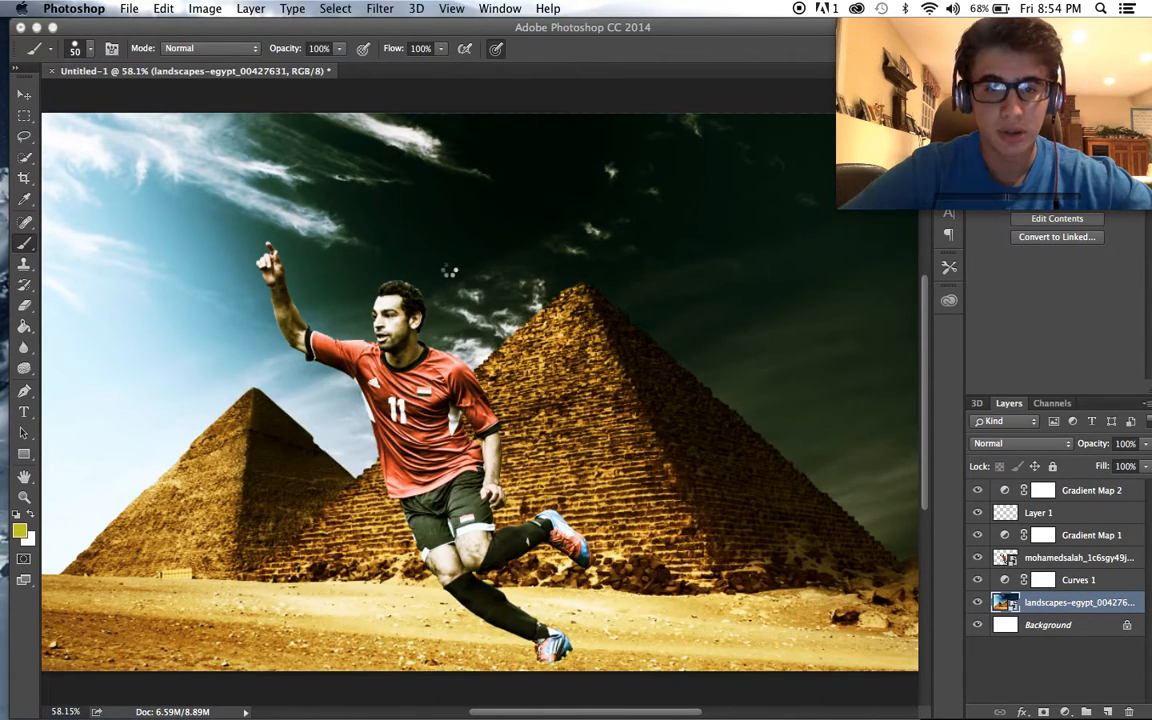
scroll(584, 338, "down", 2)
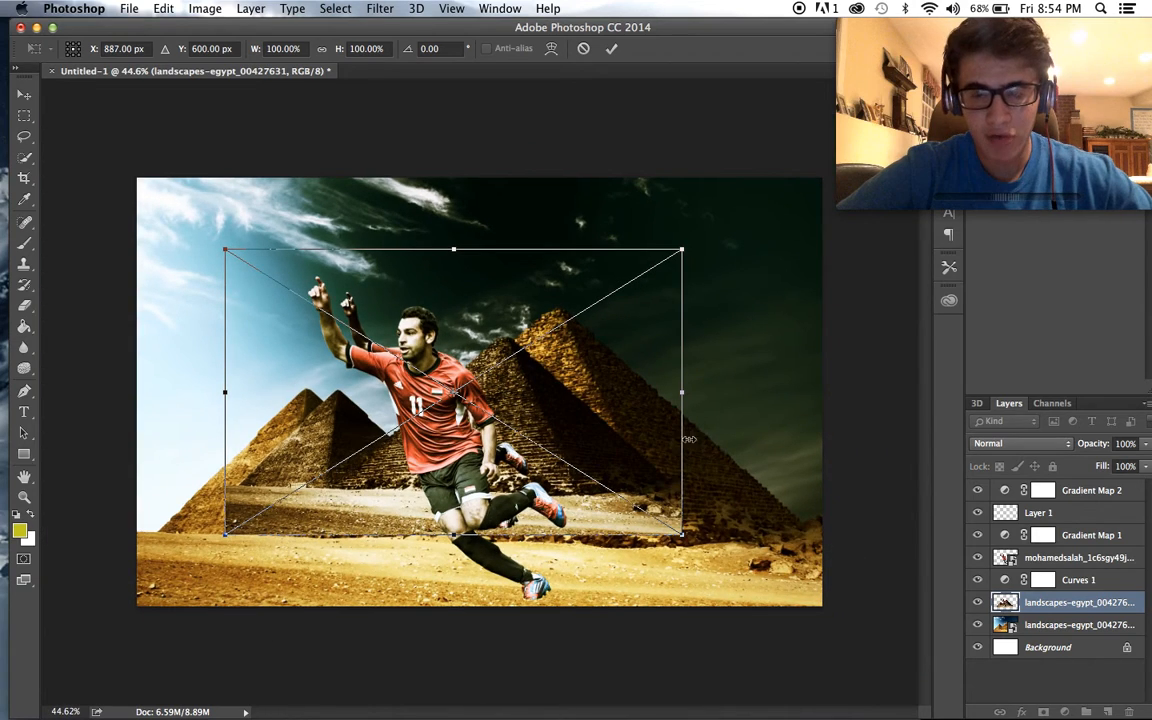
- Scale the placed pyramids-and-player cutout to about 150% so it fills the whole canvas, and commit the transform
left_click_drag(683, 538, 806, 610)
left_click_drag(222, 244, 137, 173)
left_click_drag(205, 188, 227, 219)
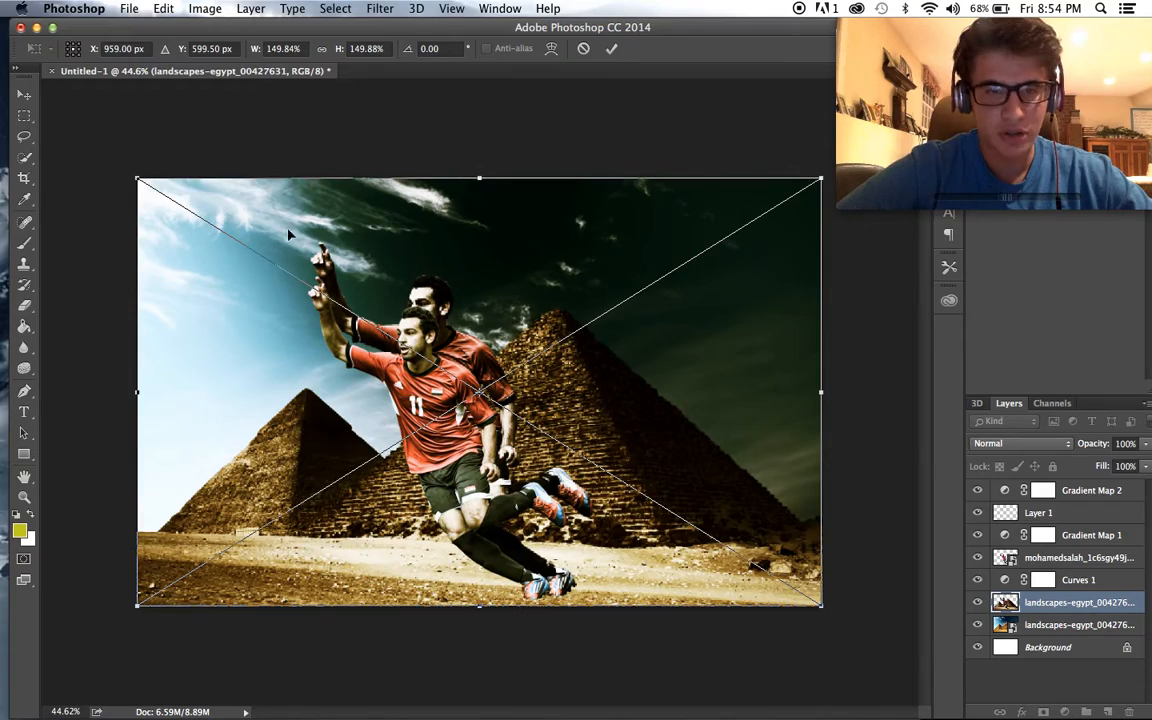
key("Return")
key("b")
scroll(777, 494, "up", 3)
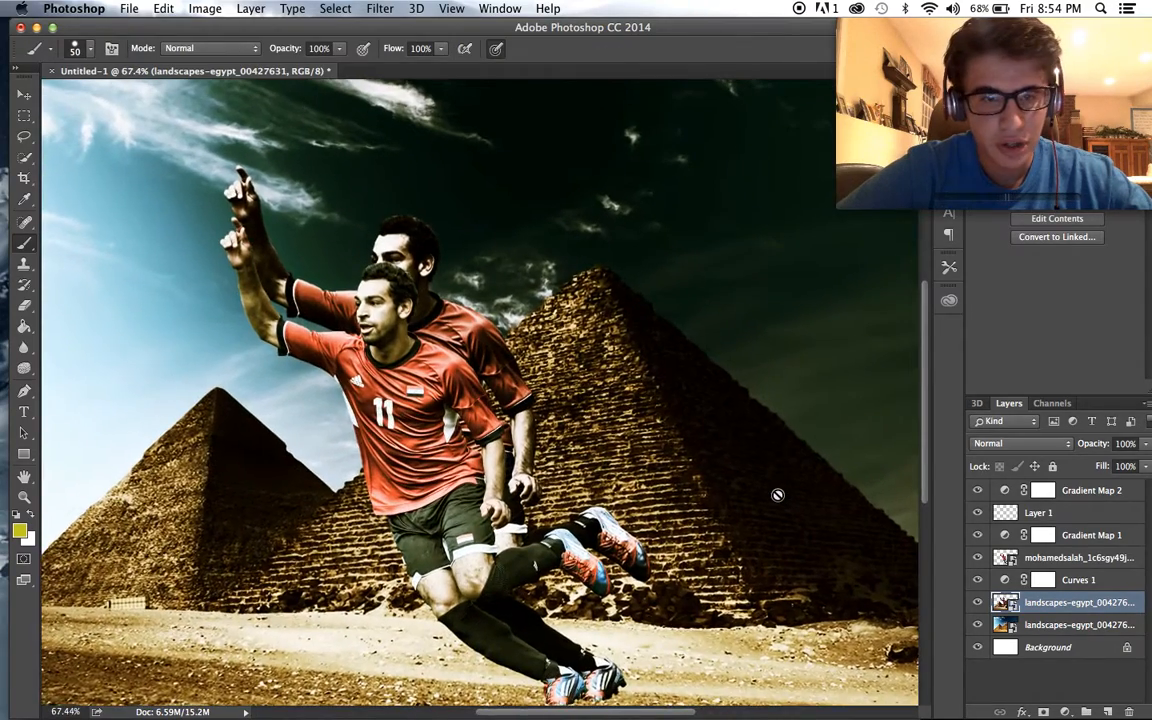
scroll(777, 494, "up", 4)
left_click(777, 492)
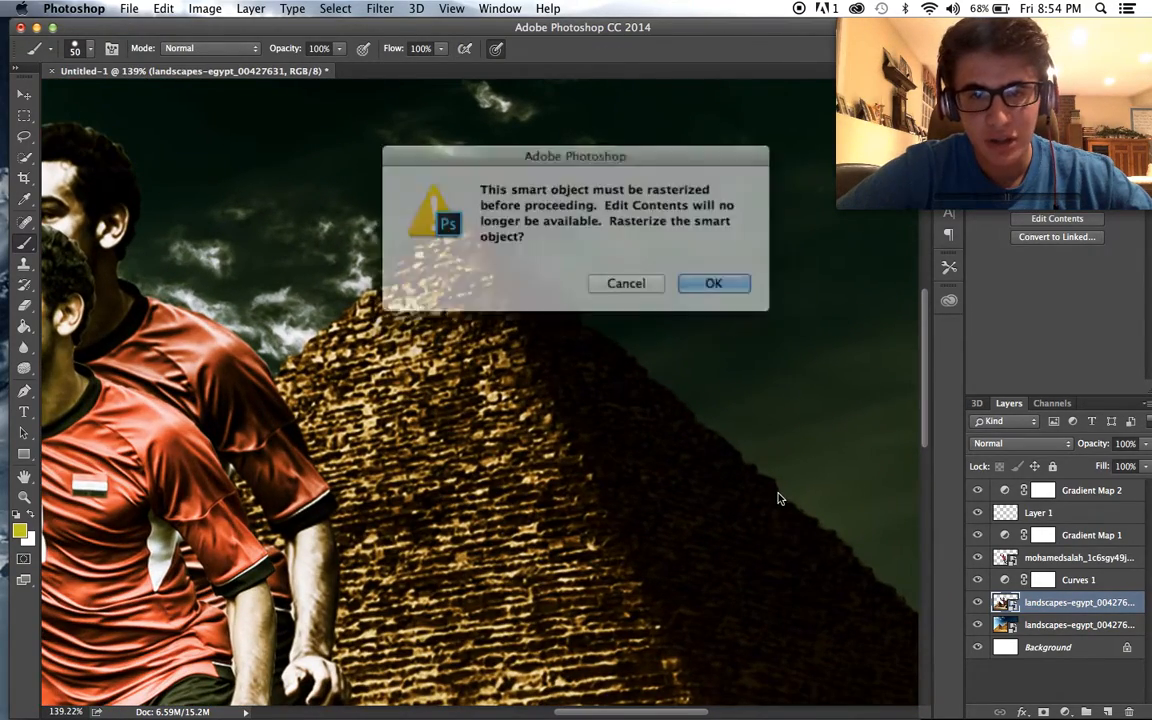
left_click(600, 274)
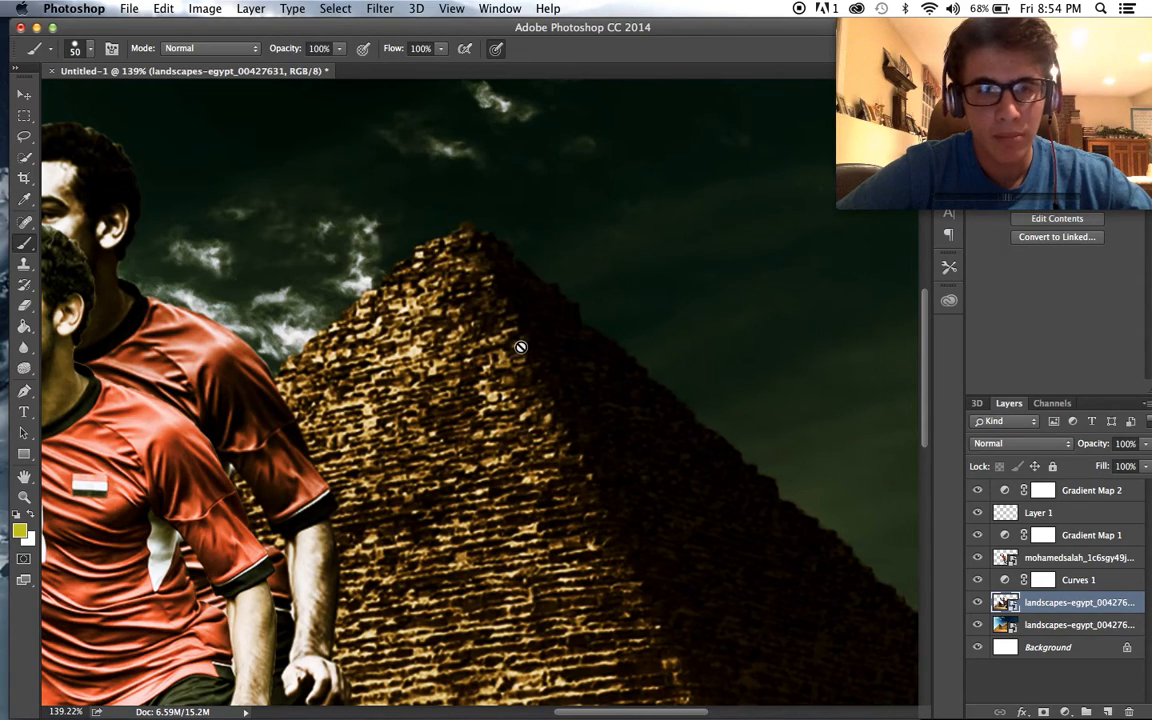
scroll(514, 342, "down", 2)
scroll(520, 346, "down", 3)
scroll(525, 441, "up", 1)
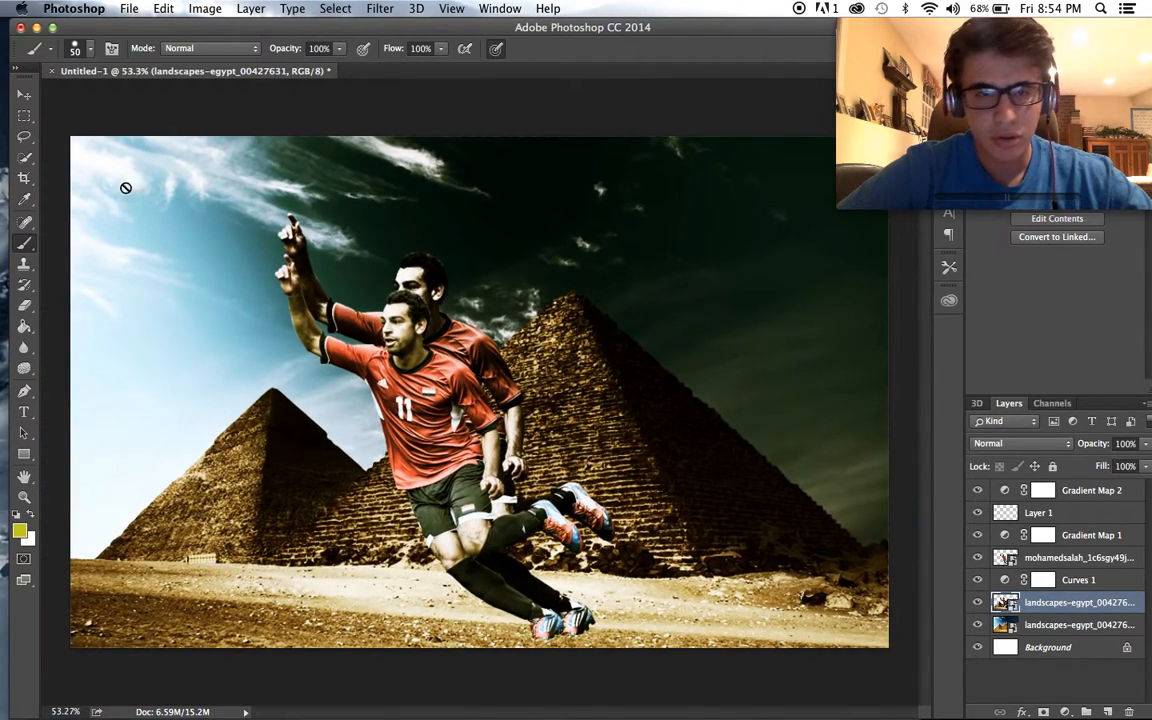
- Compare the composite with and without the newly placed cutout and the original landscape layer
left_click(977, 603)
left_click(977, 603)
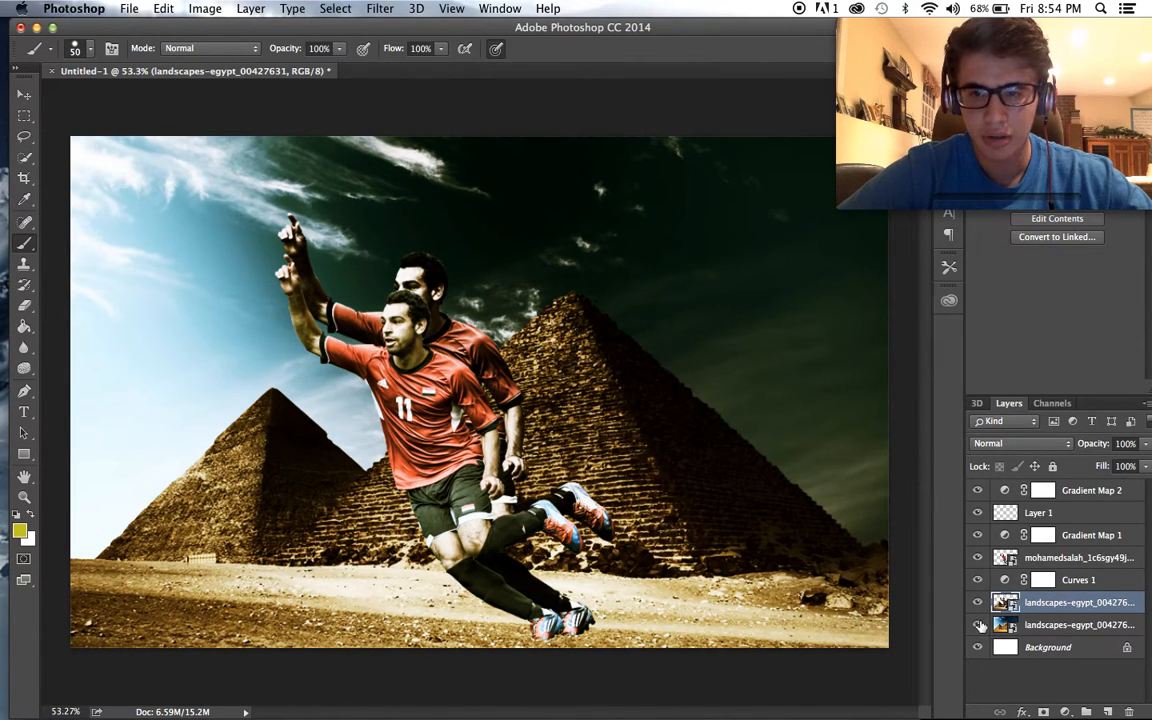
left_click(978, 625)
left_click(978, 625)
- Remove the old player cutout layer and move the new pyramids-and-player layer above Curves 1
left_click(977, 558)
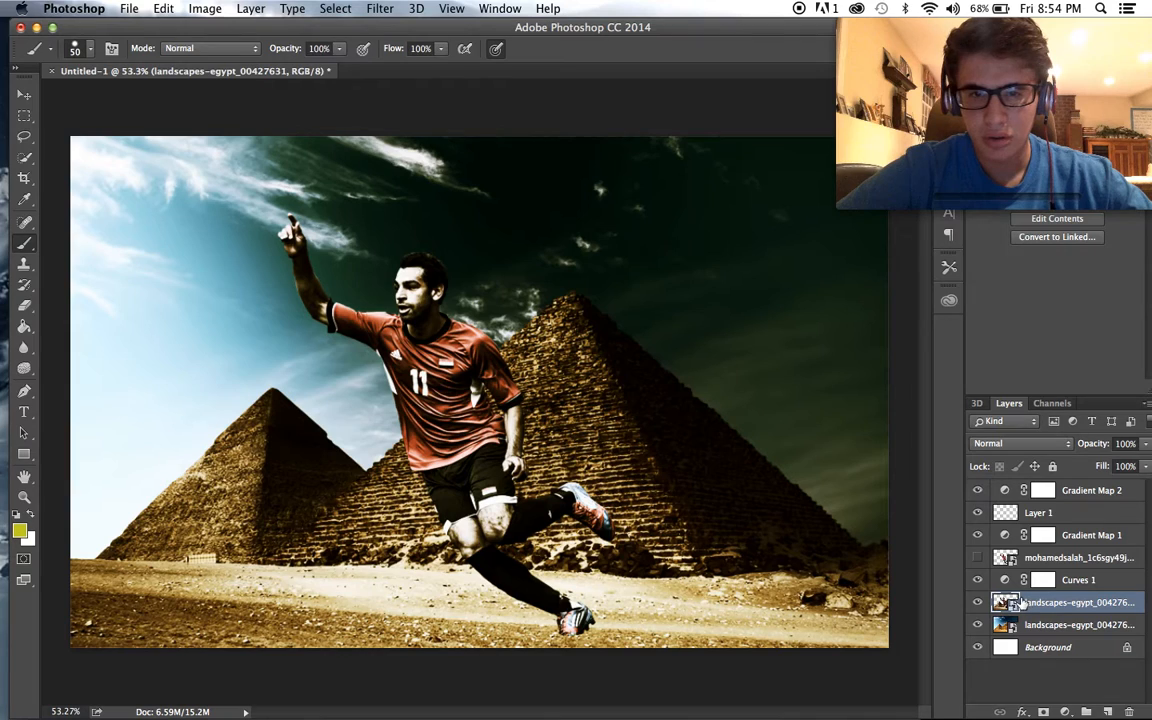
left_click(1020, 443)
left_click(1128, 620)
left_click_drag(1120, 604, 1055, 568)
left_click(1043, 580)
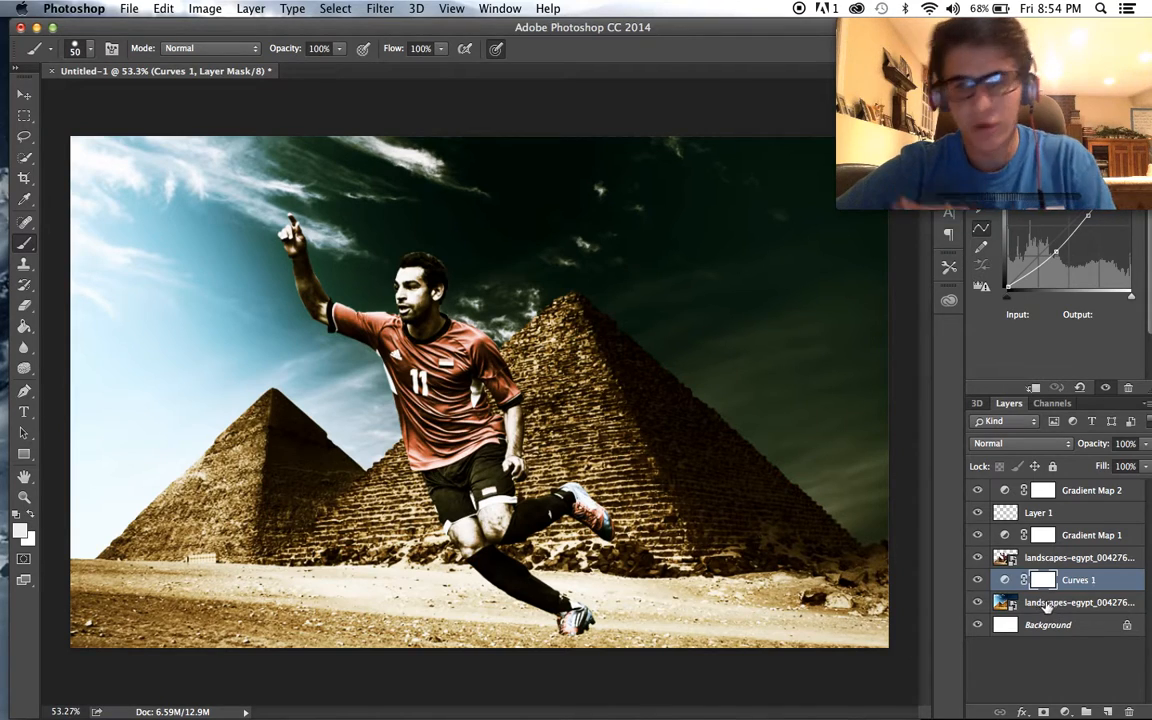
mouse_move(1058, 566)
left_mouse_down()
mouse_move(1060, 584)
mouse_move(1061, 555)
left_mouse_up()
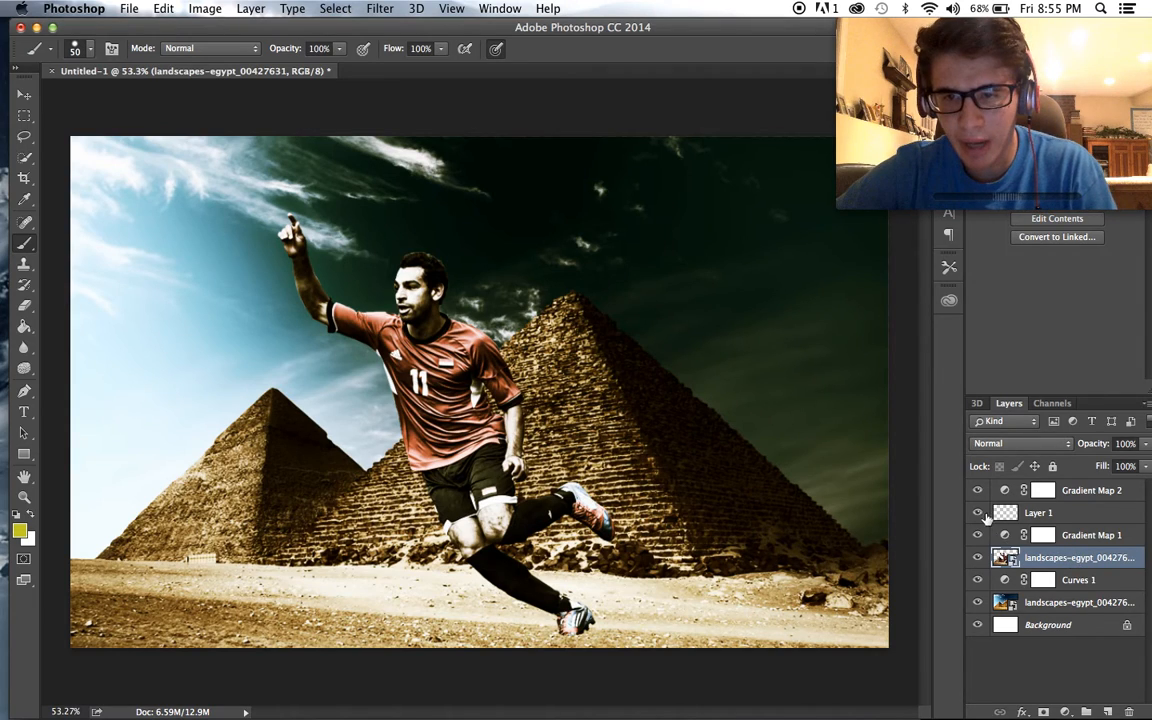
- Compare the image with and without the Gradient Map 2 colour grading
left_click(978, 491)
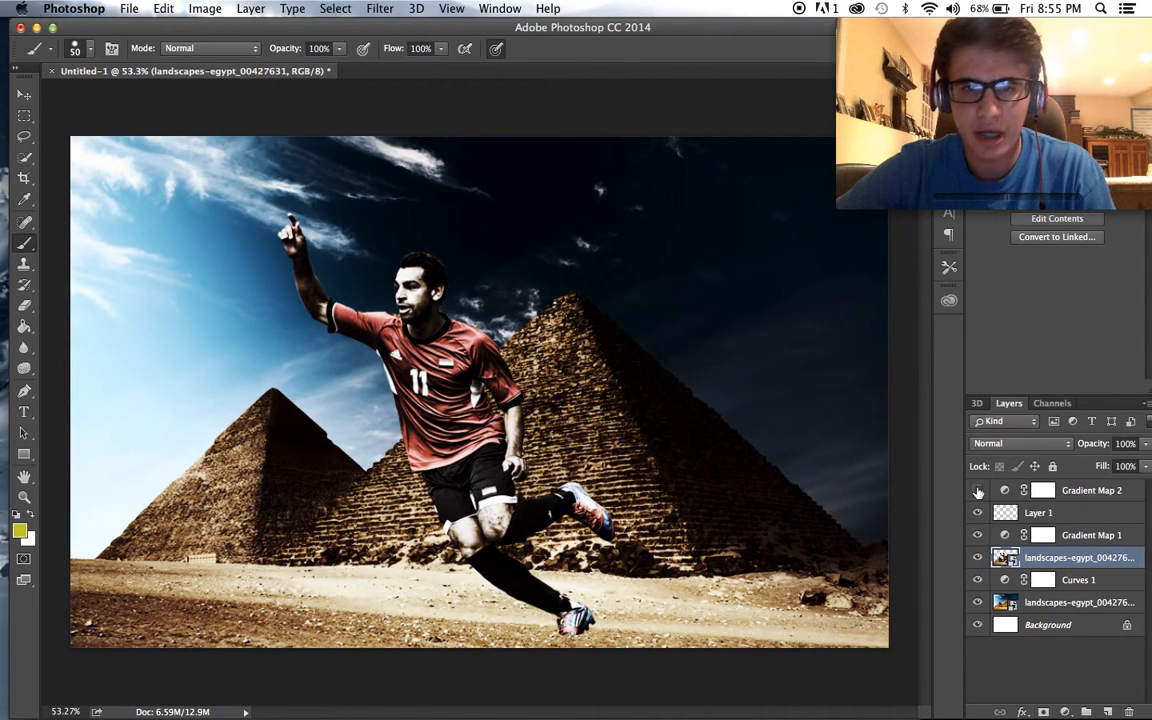
left_click(978, 491)
left_click(978, 491)
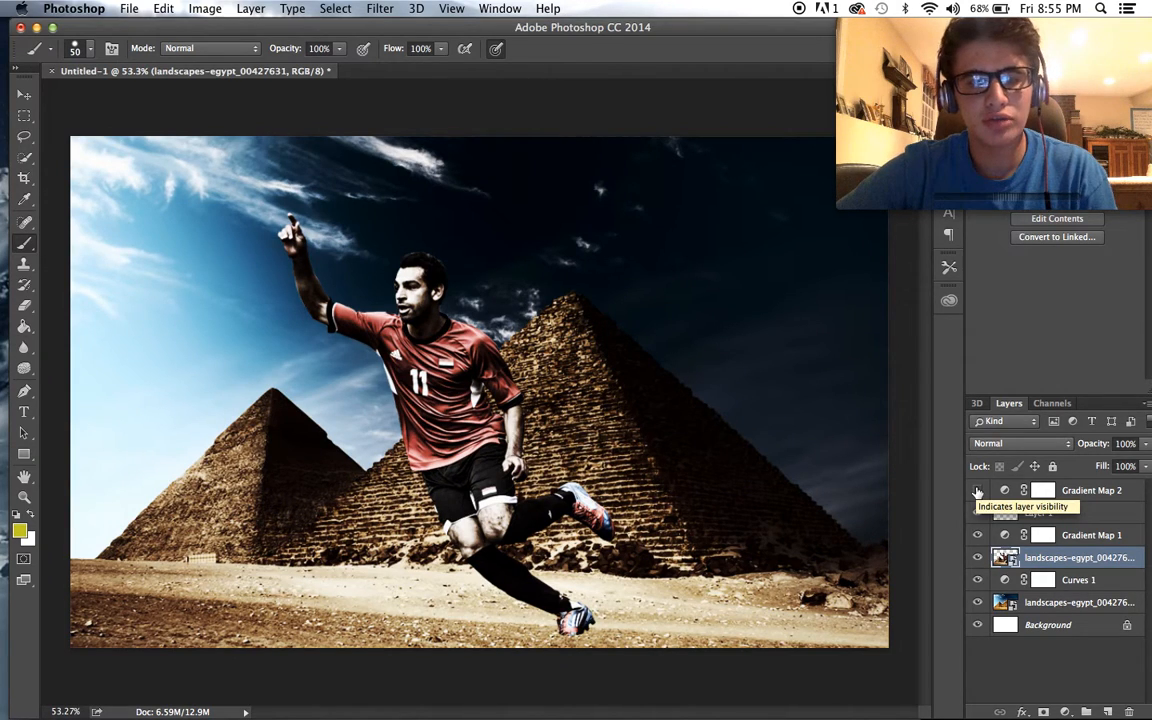
left_click(978, 491)
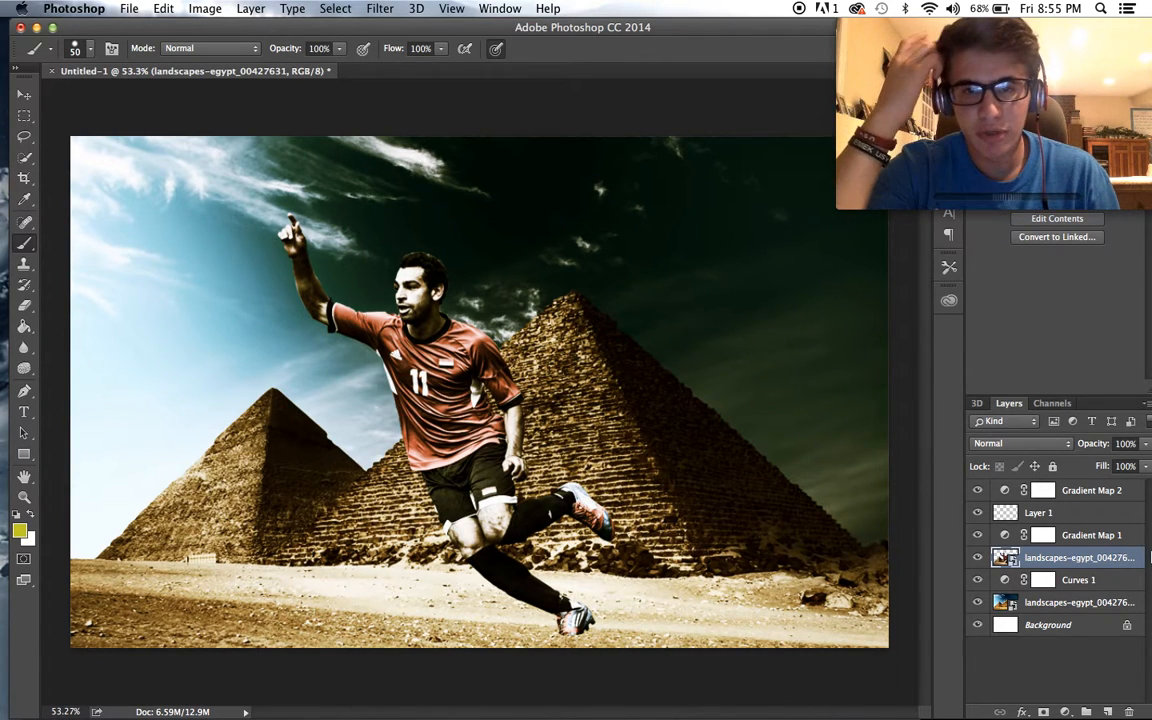
- Add a new blank layer directly above the original landscape layer and switch the foreground colour to white
left_click(1087, 604)
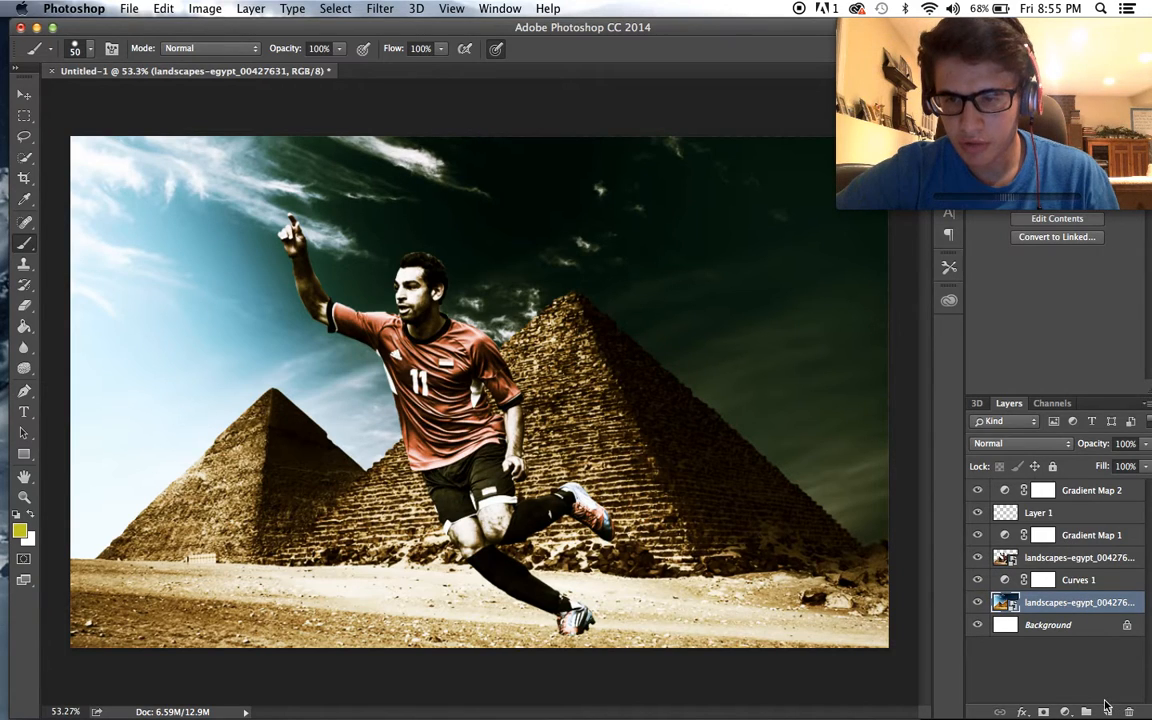
key("super+shift+alt+n")
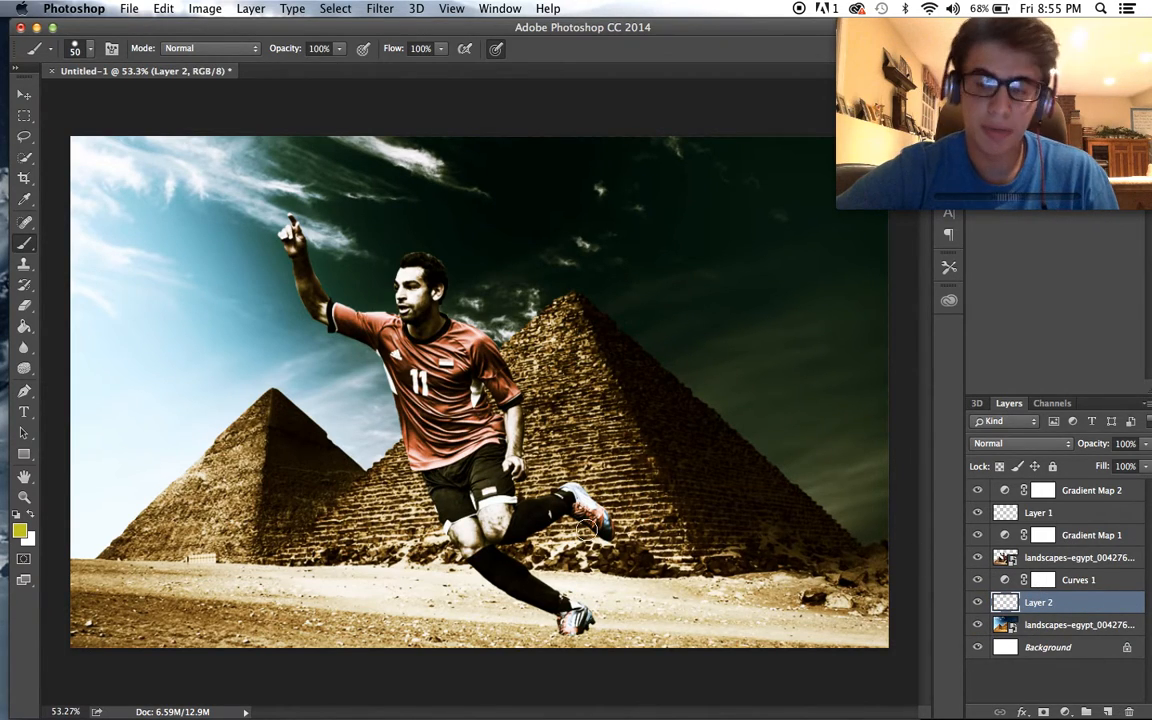
key("x")
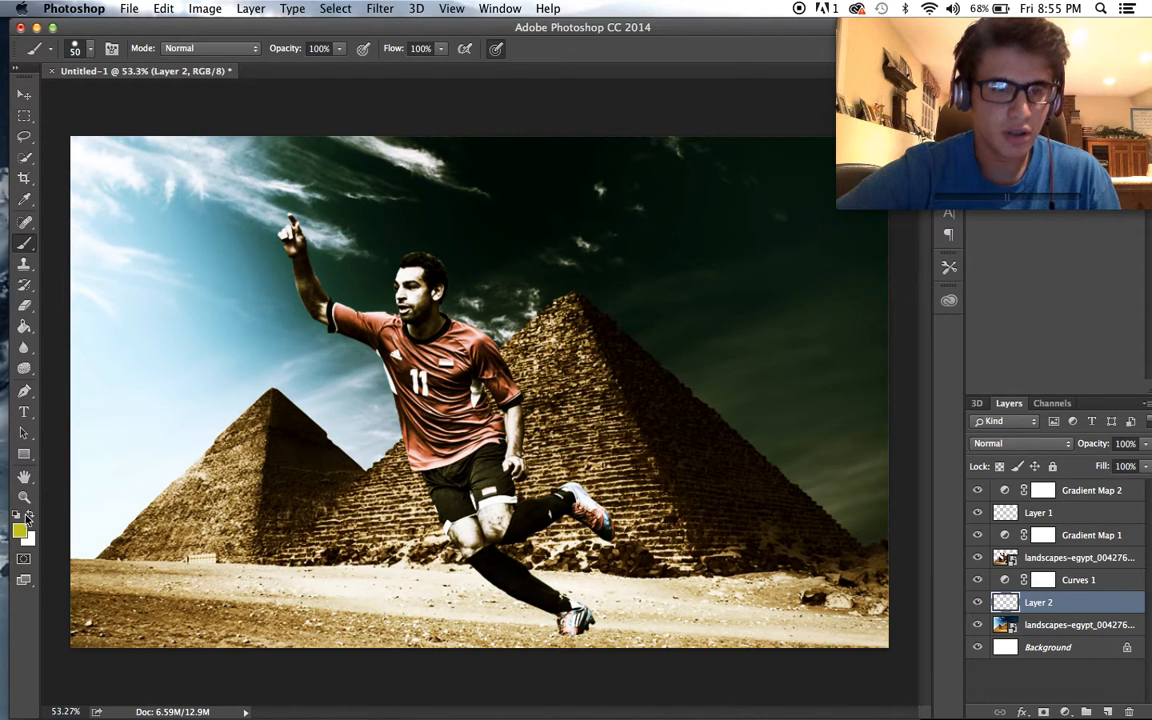
- Choose the 786 px cloud brush from the brush presets for the Brush tool
left_click(88, 54)
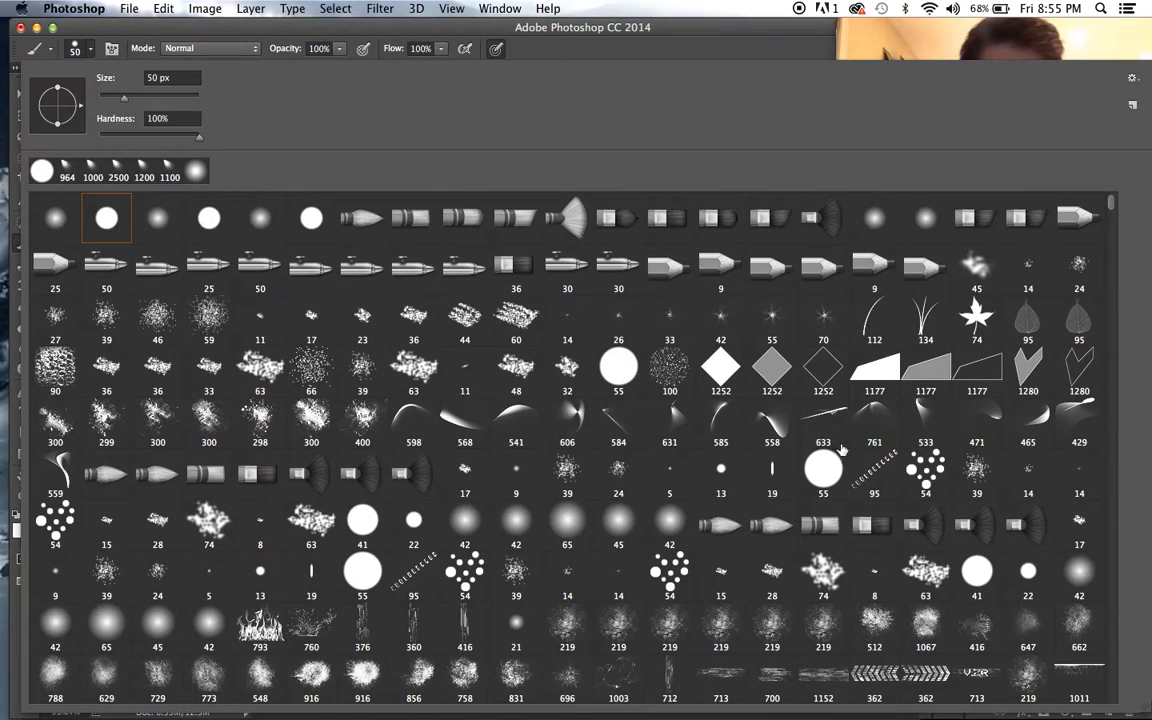
left_click_drag(1109, 203, 1112, 240)
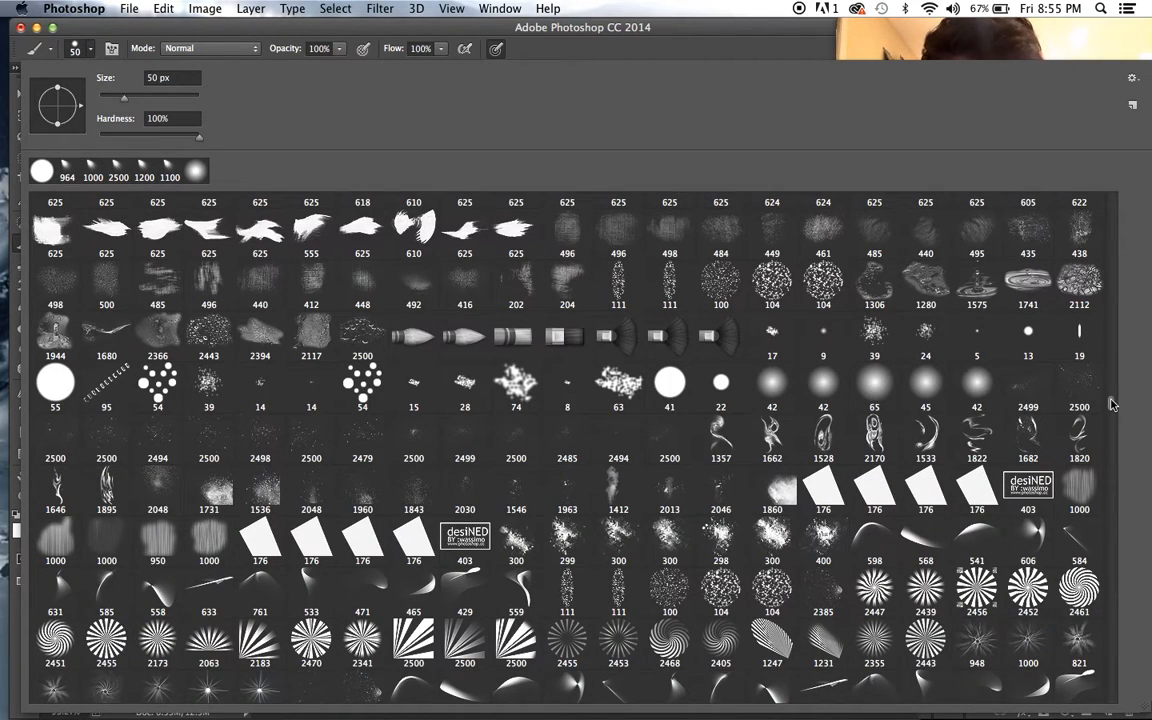
left_click_drag(1111, 405, 1115, 425)
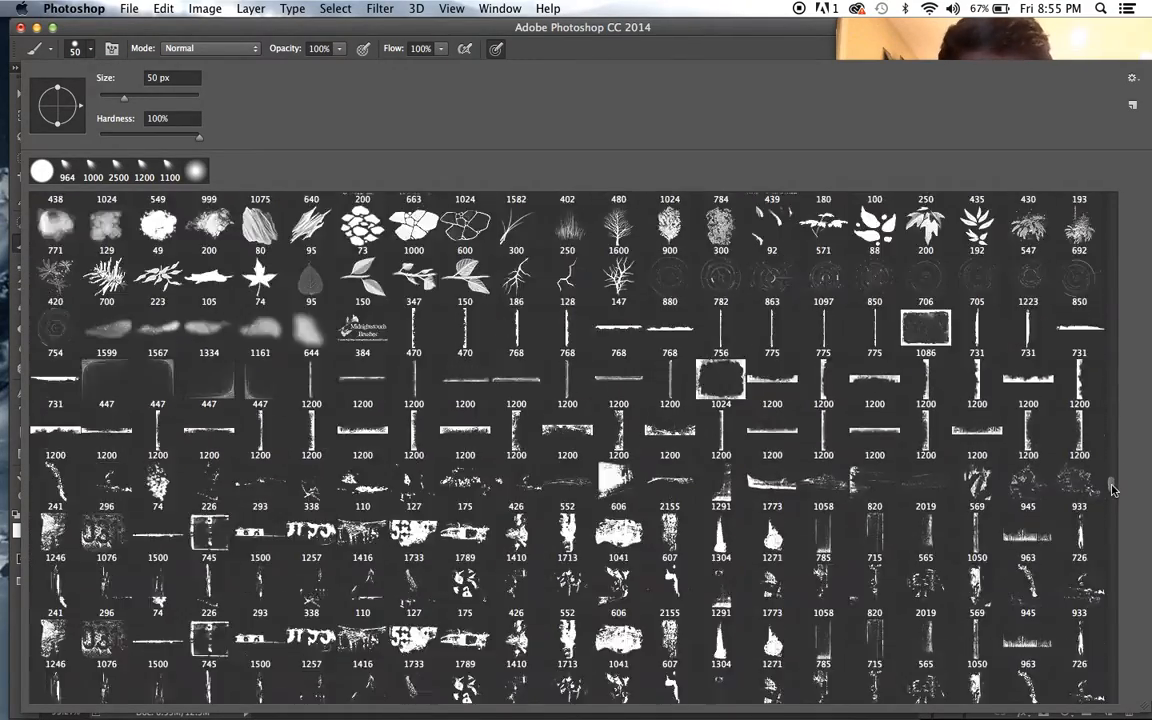
left_click_drag(1113, 500, 1113, 505)
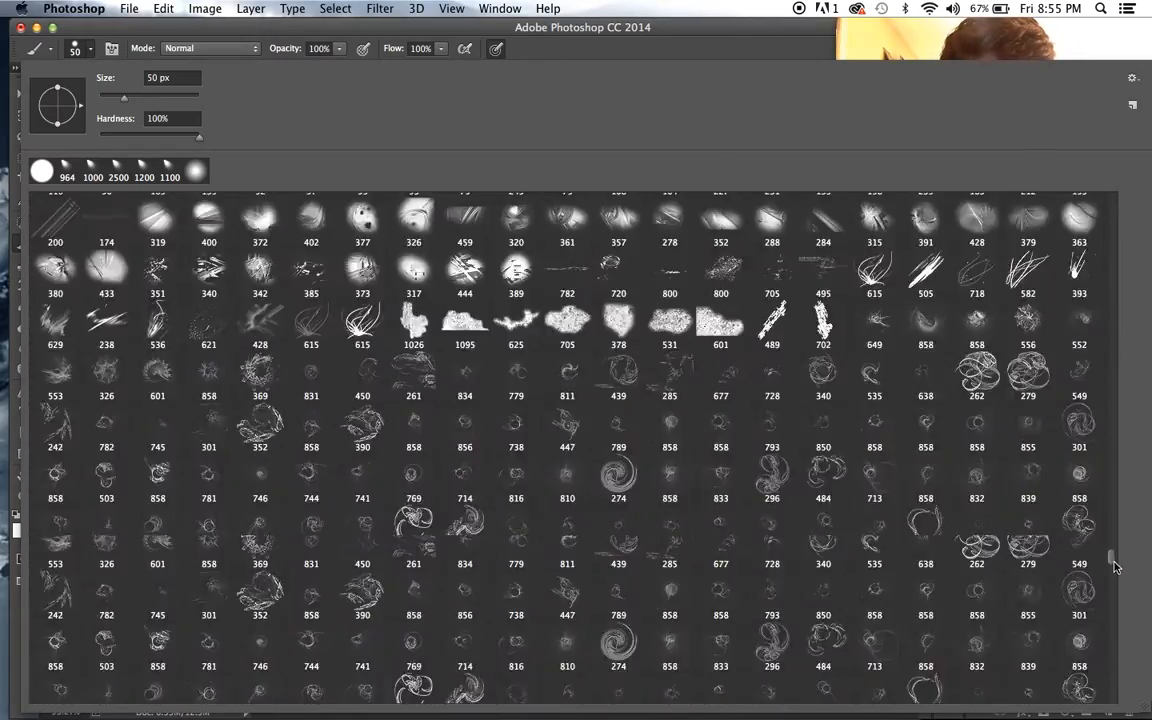
left_click_drag(1113, 568, 1116, 590)
left_click(530, 648)
left_click(366, 652)
left_click(208, 651)
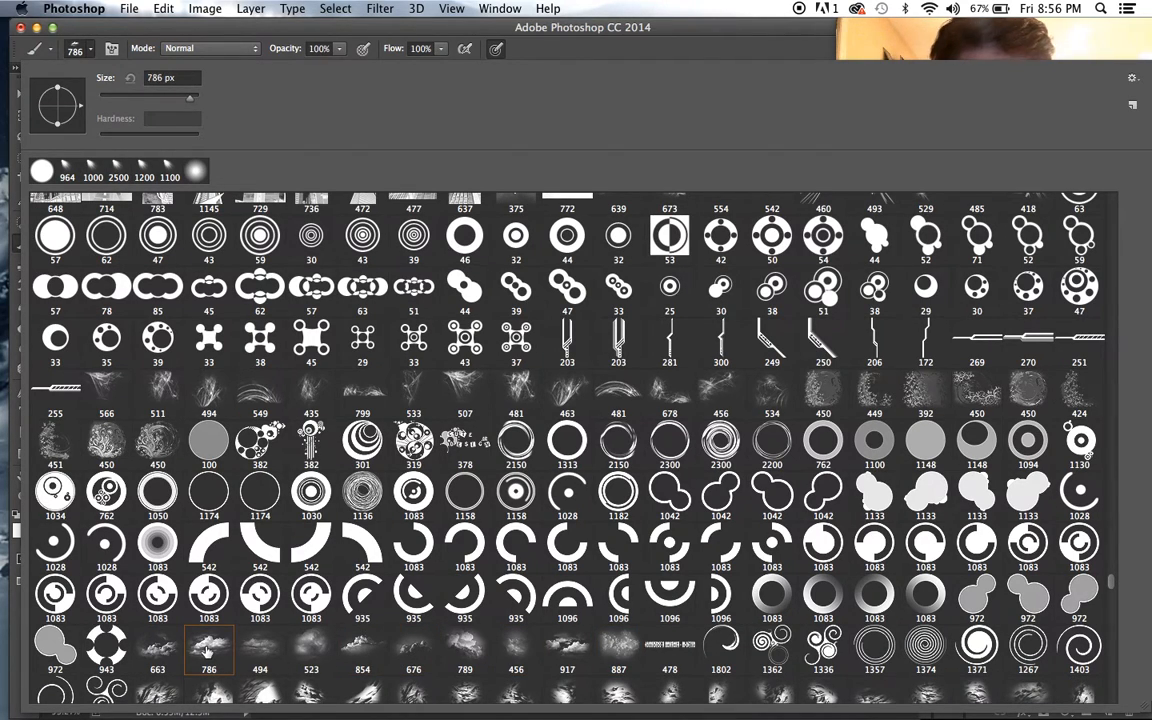
left_click(461, 42)
- Reduce the cloud brush to 600 px and stamp one white cloud in the dark sky above the large pyramid's right slope
key("bracketleft")
key("bracketleft")
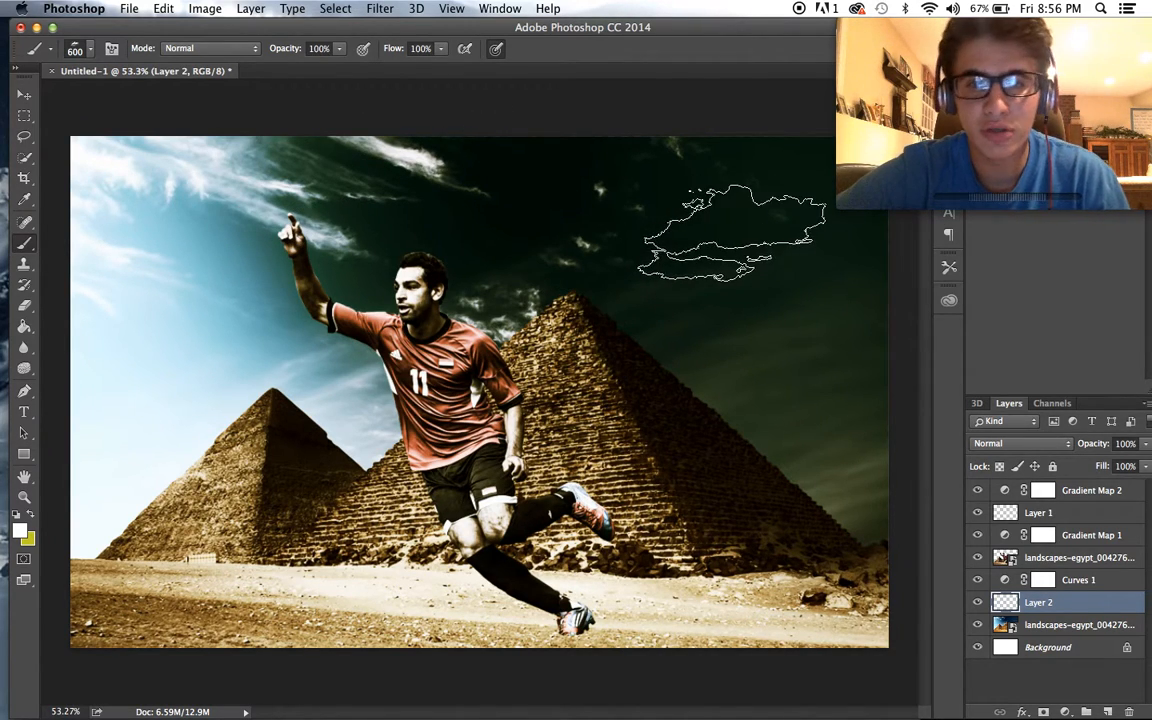
left_click(735, 230)
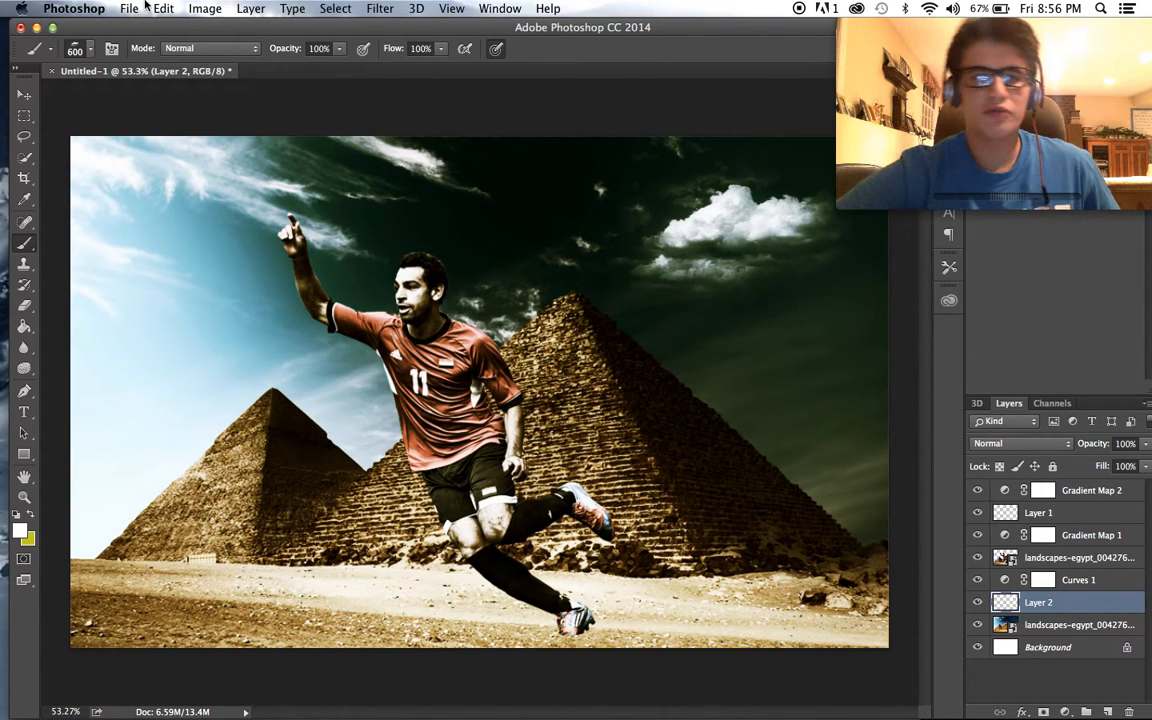
- Choose the 854 px cloud brush and stamp a cloud along the top edge of the dark sky
left_click(77, 48)
left_click(377, 654)
left_click(569, 32)
left_click(893, 354)
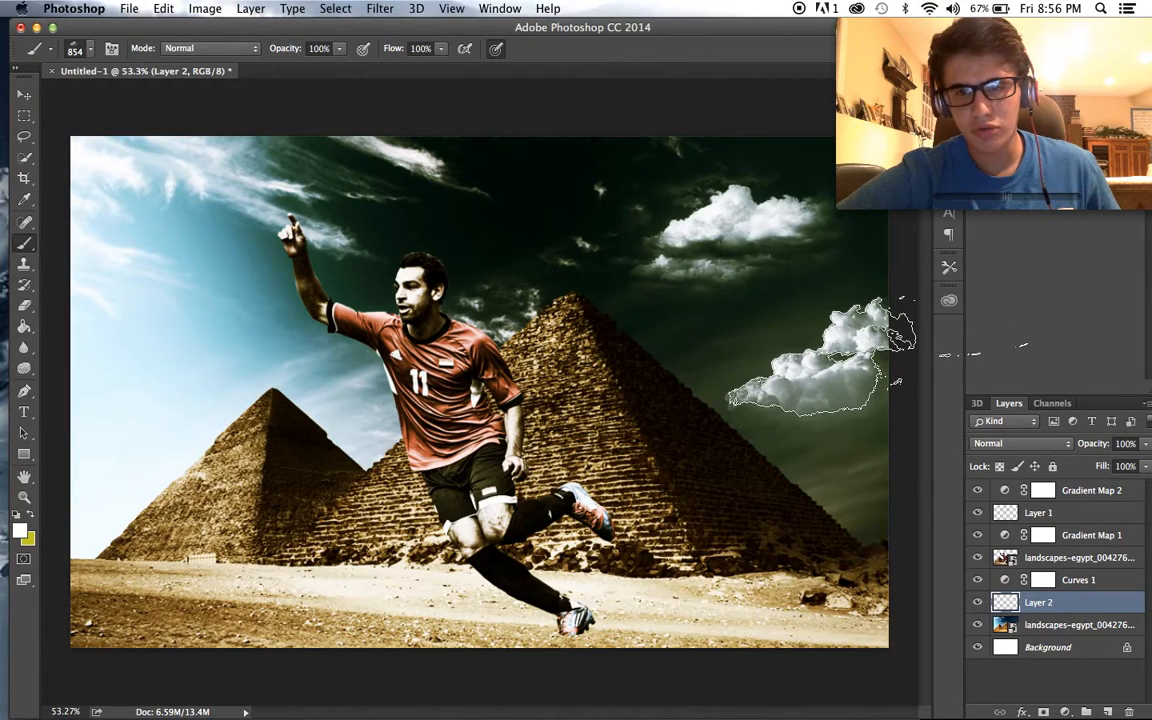
key("super+z")
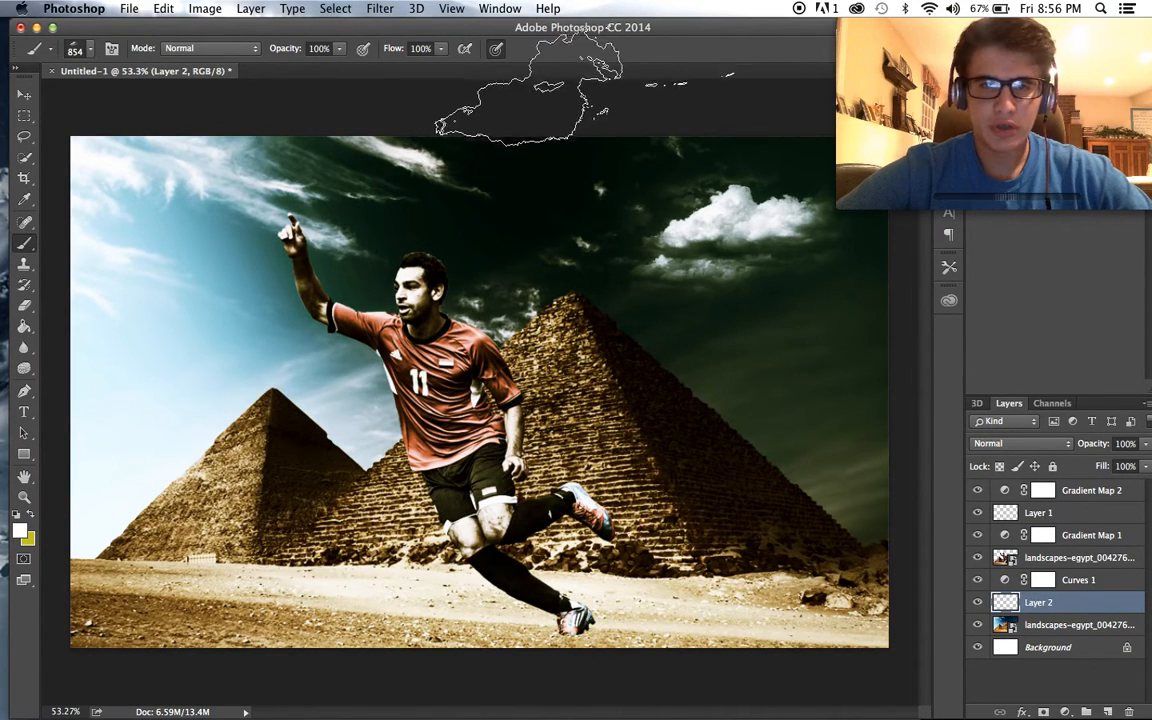
left_click(659, 107)
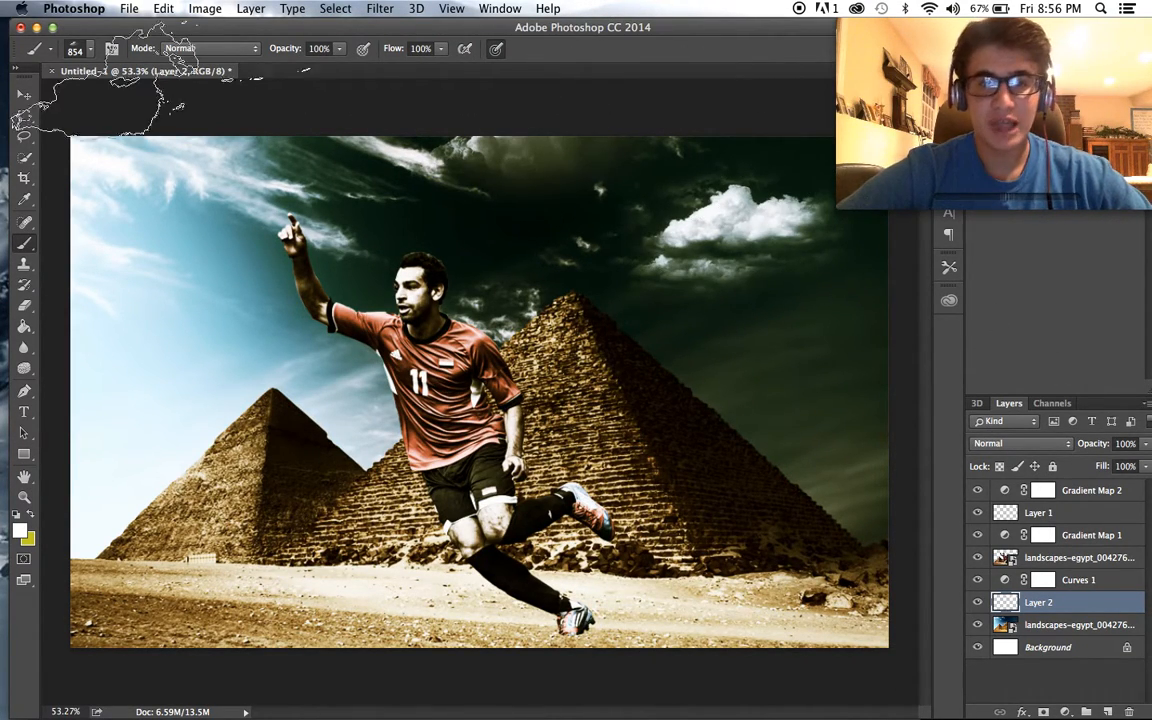
- Choose the 789 px cloud brush and stamp clouds in the sky's upper-right corner and behind the player's raised hand
left_click(90, 50)
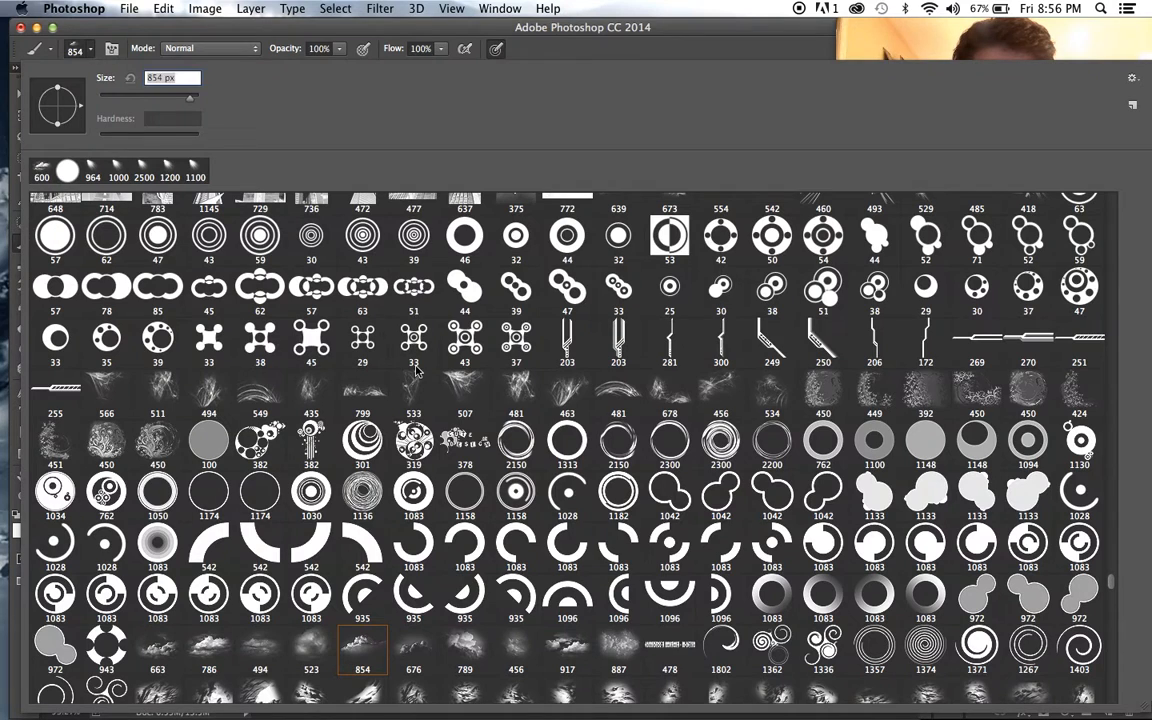
left_click(465, 645)
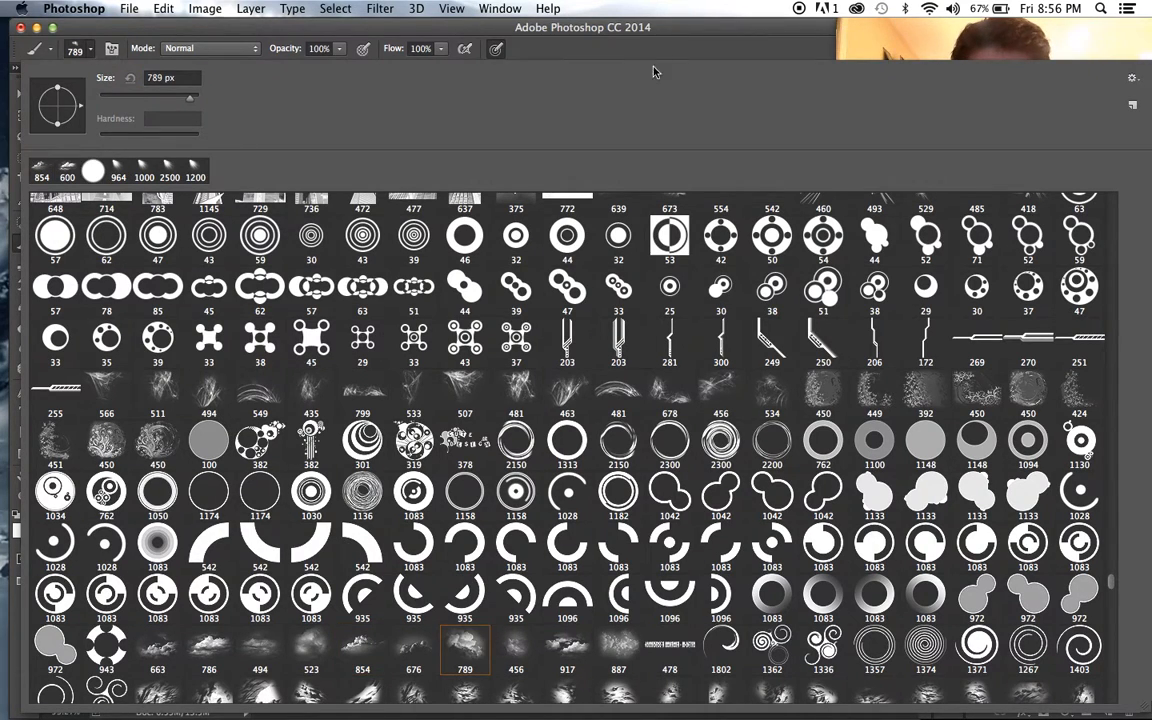
key("Return")
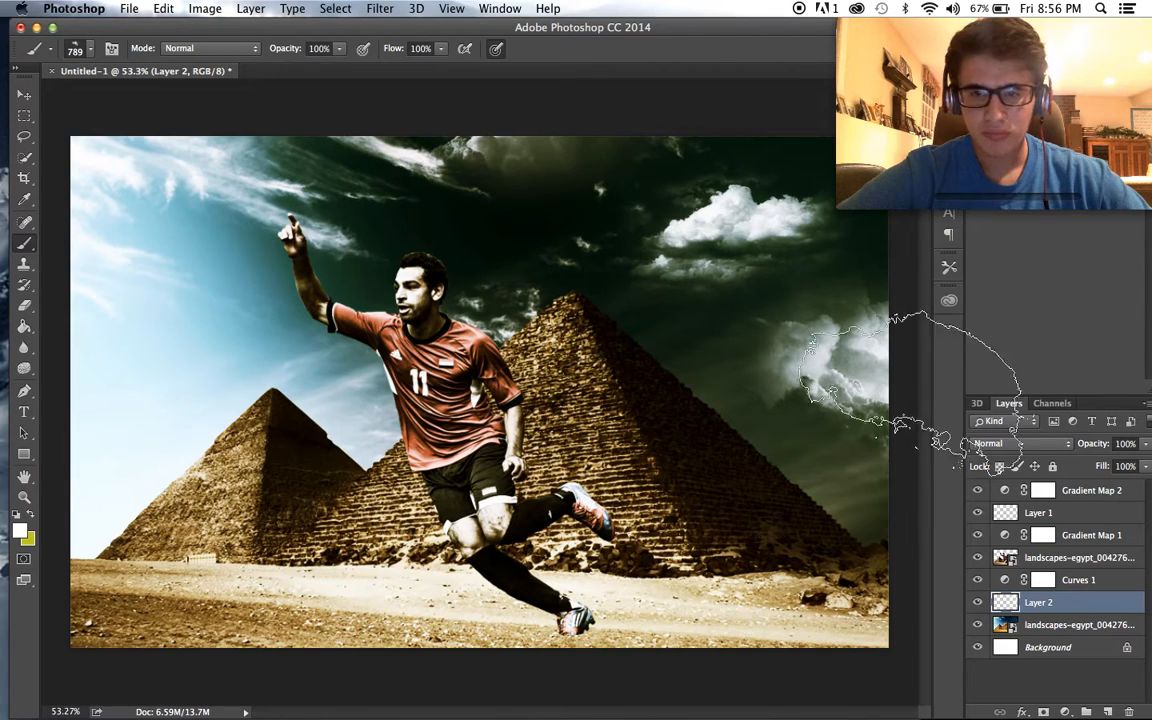
left_click(868, 340)
key("super+z")
scroll(705, 530, "down", 2)
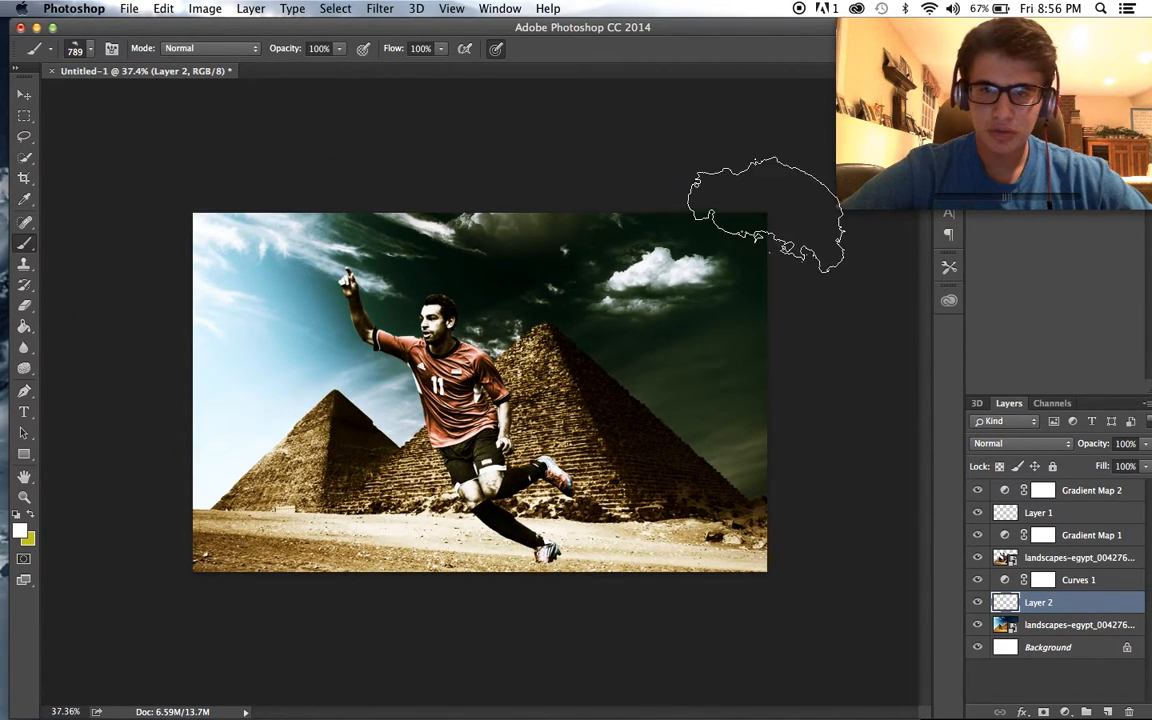
scroll(828, 452, "up", 2)
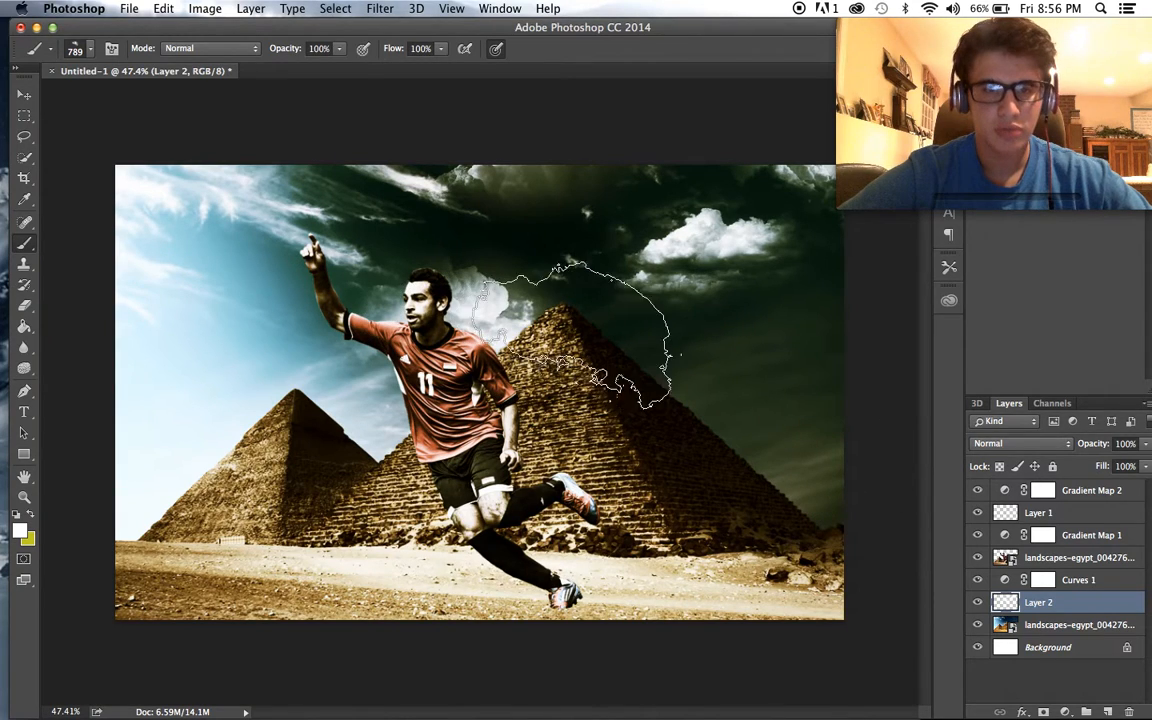
left_click(360, 272)
key("super+z")
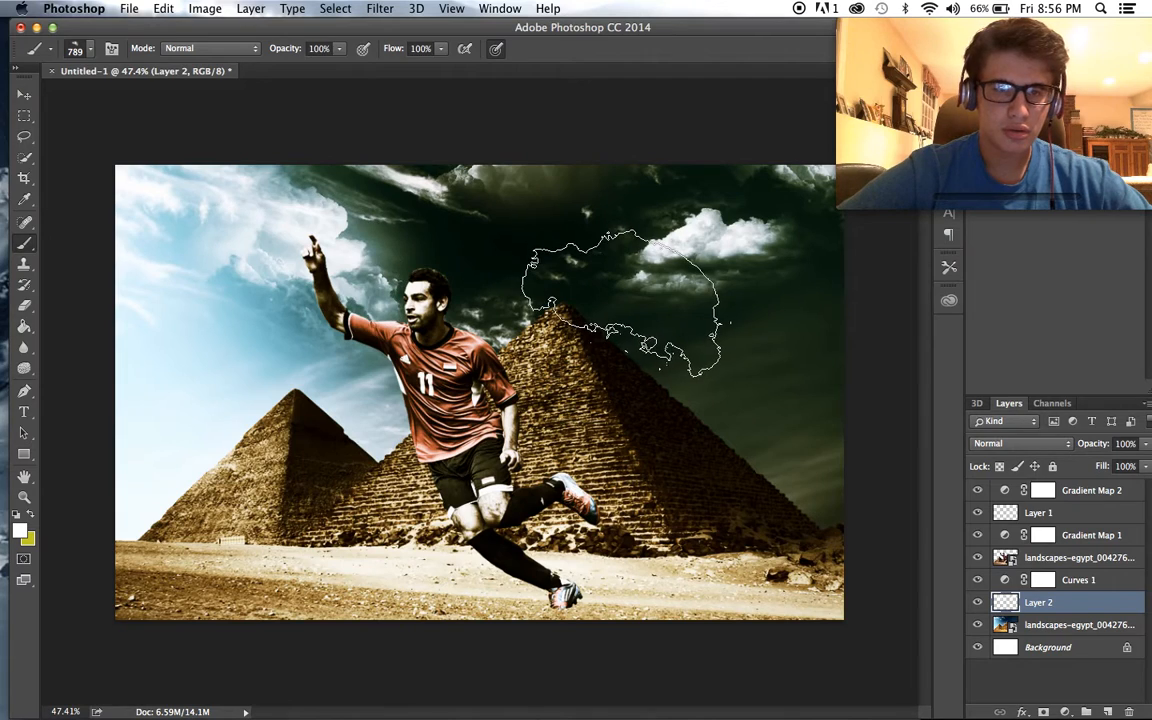
- Choose the 663 px cloud brush, stamp a cloud at the image's right edge above the large pyramid, and enlarge the brush to 700 px
left_click(88, 48)
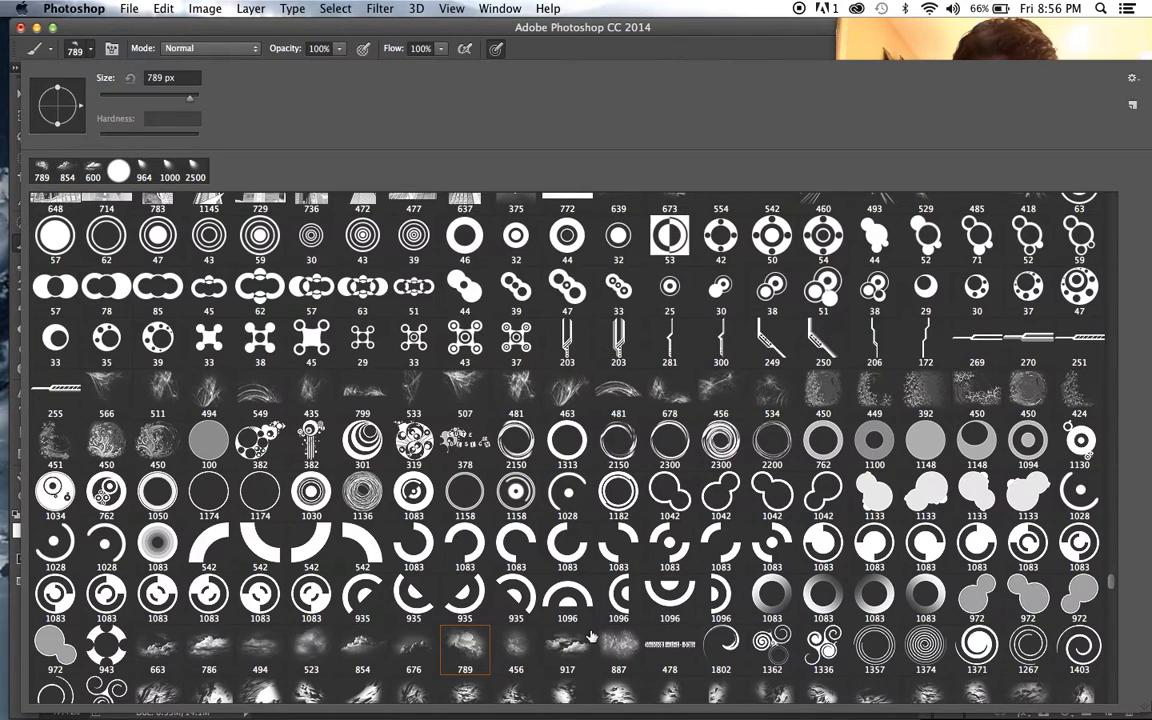
left_click(157, 648)
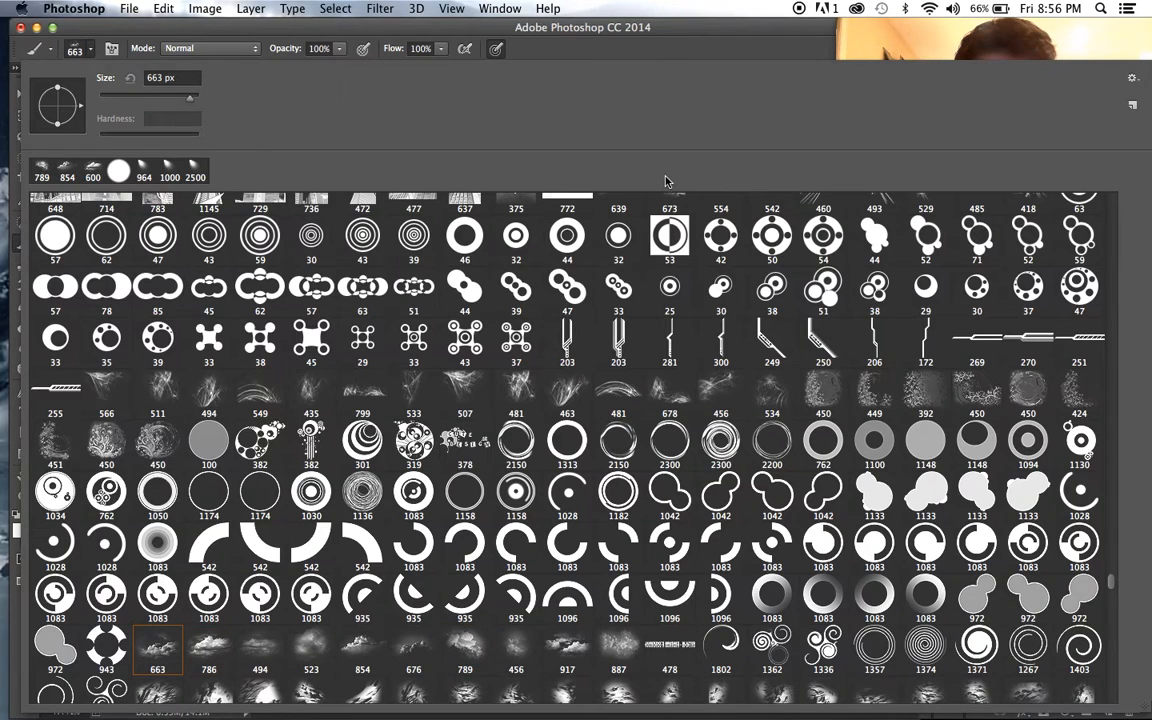
left_click(647, 31)
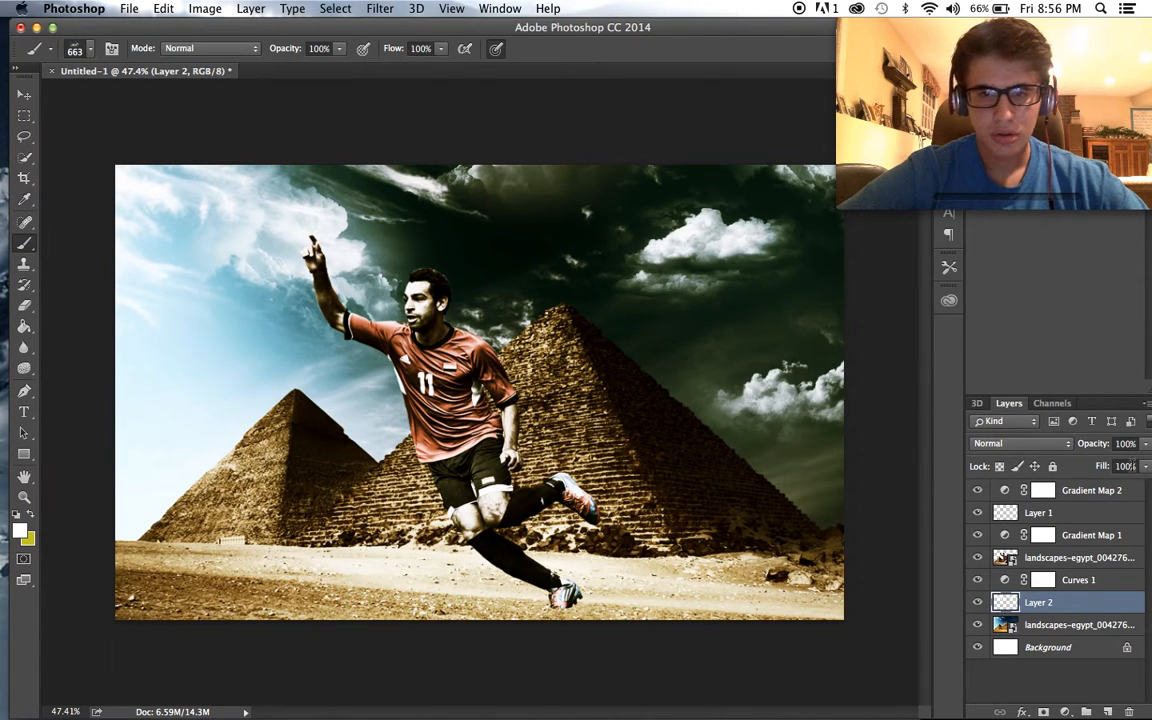
key("bracketright")
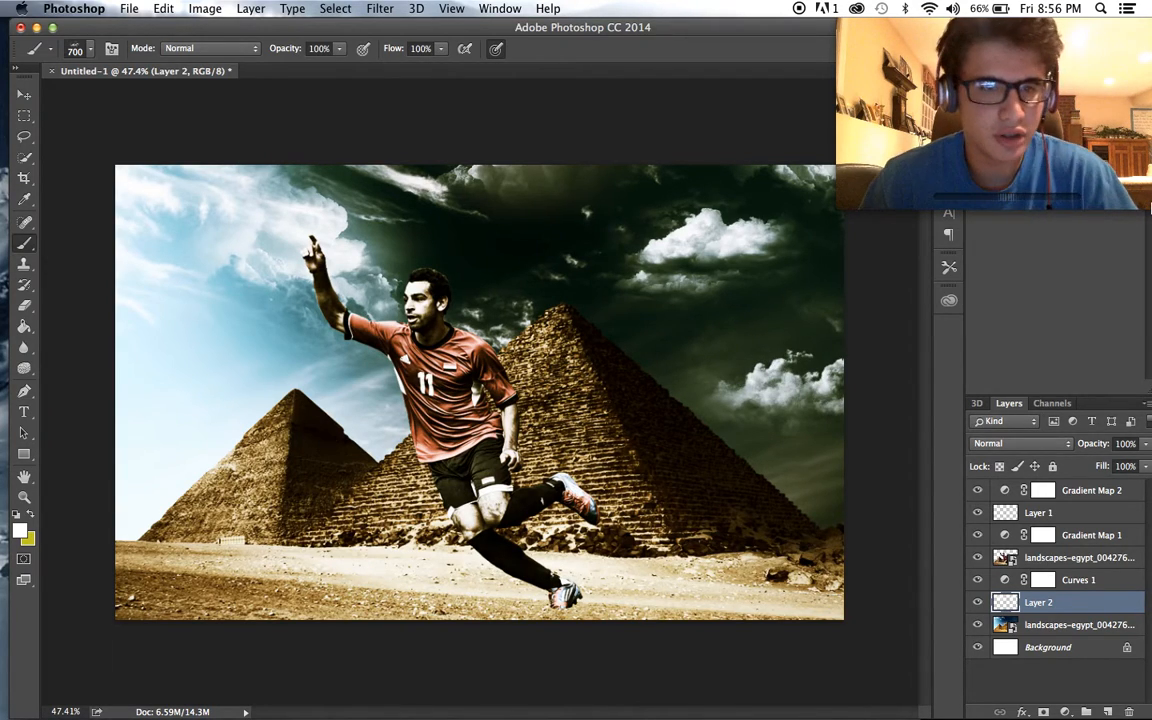
- Lower the opacity of the cloud layer, Layer 2, to 73%
scroll(480, 392, "up", 3)
scroll(480, 392, "down", 1)
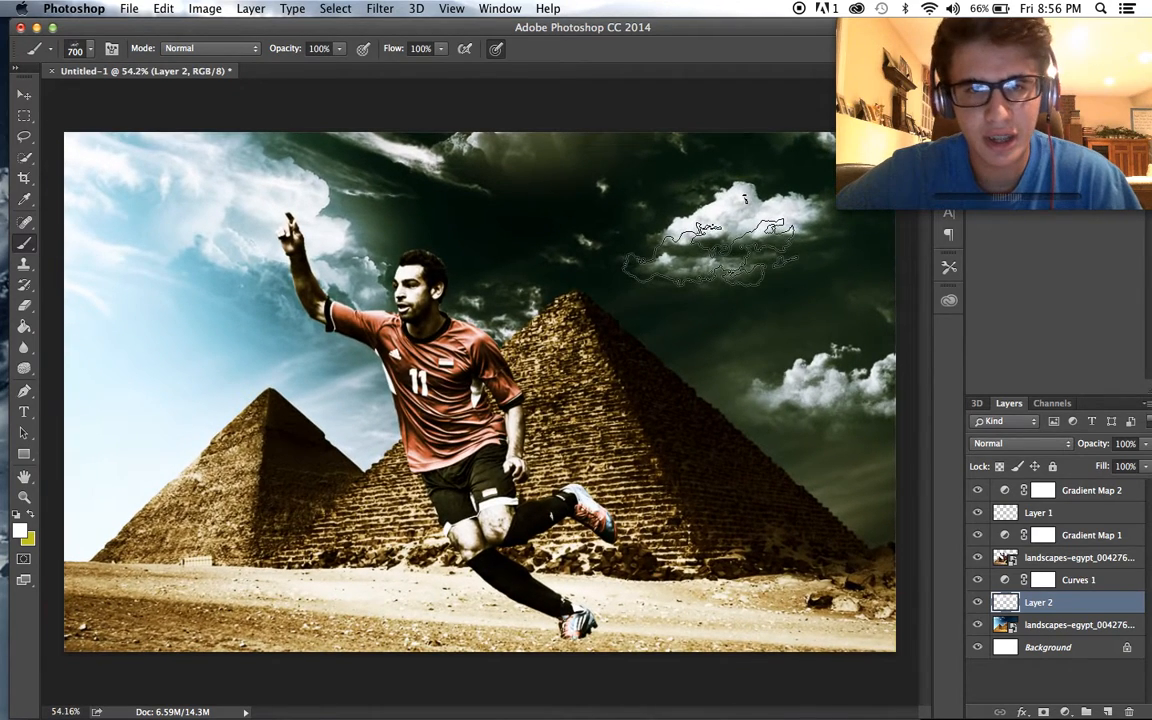
left_click(1146, 444)
mouse_move(1128, 459)
left_mouse_down()
mouse_move(1105, 462)
mouse_move(1116, 461)
left_mouse_up()
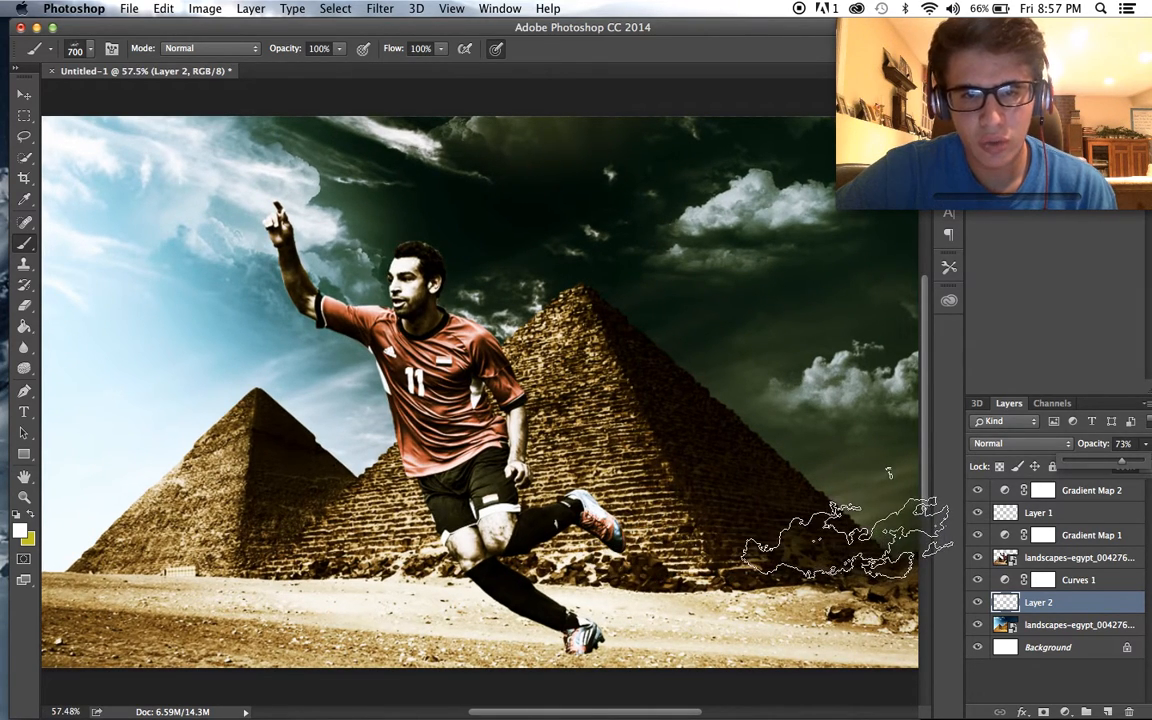
- Add a new blank layer directly above the player layer and choose the 2478 px particle brush
left_click(1052, 558)
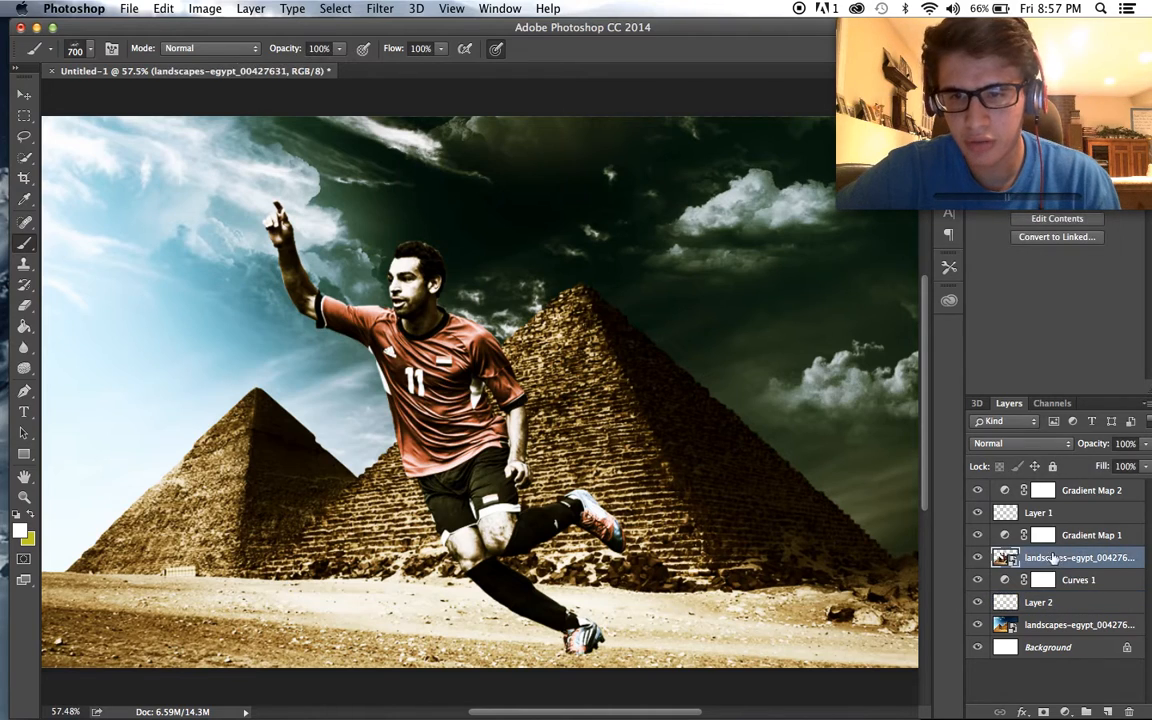
left_click(1104, 710)
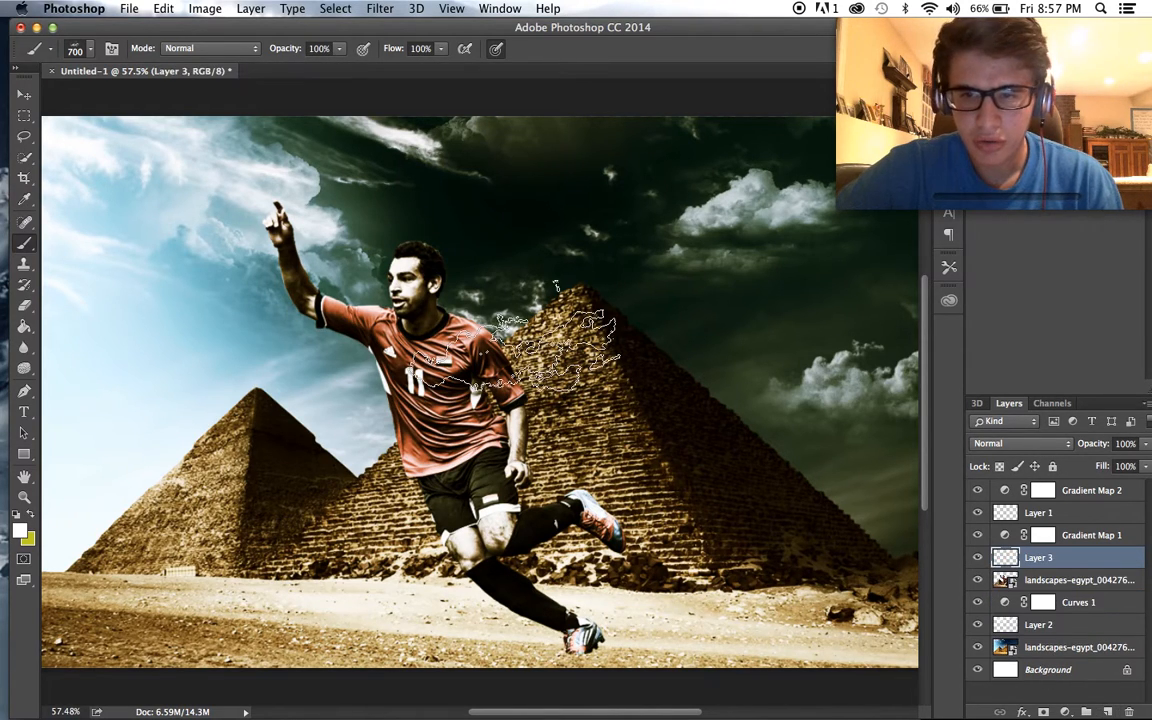
left_click(91, 49)
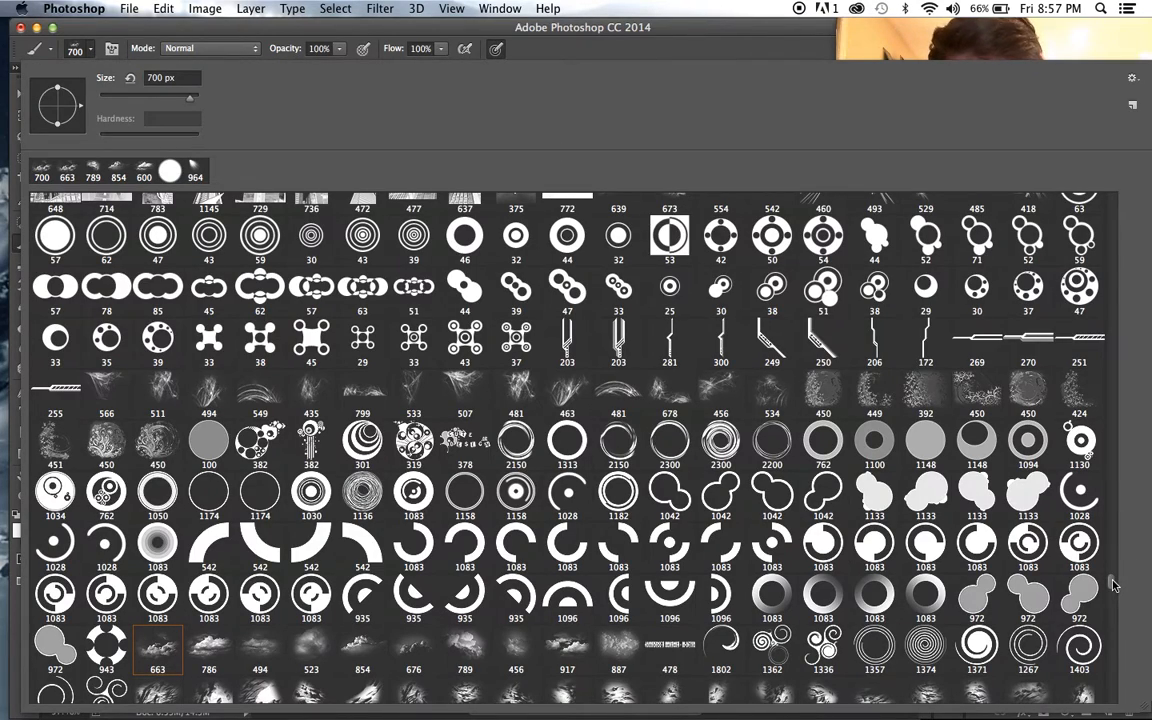
scroll(1113, 585, "down", 10)
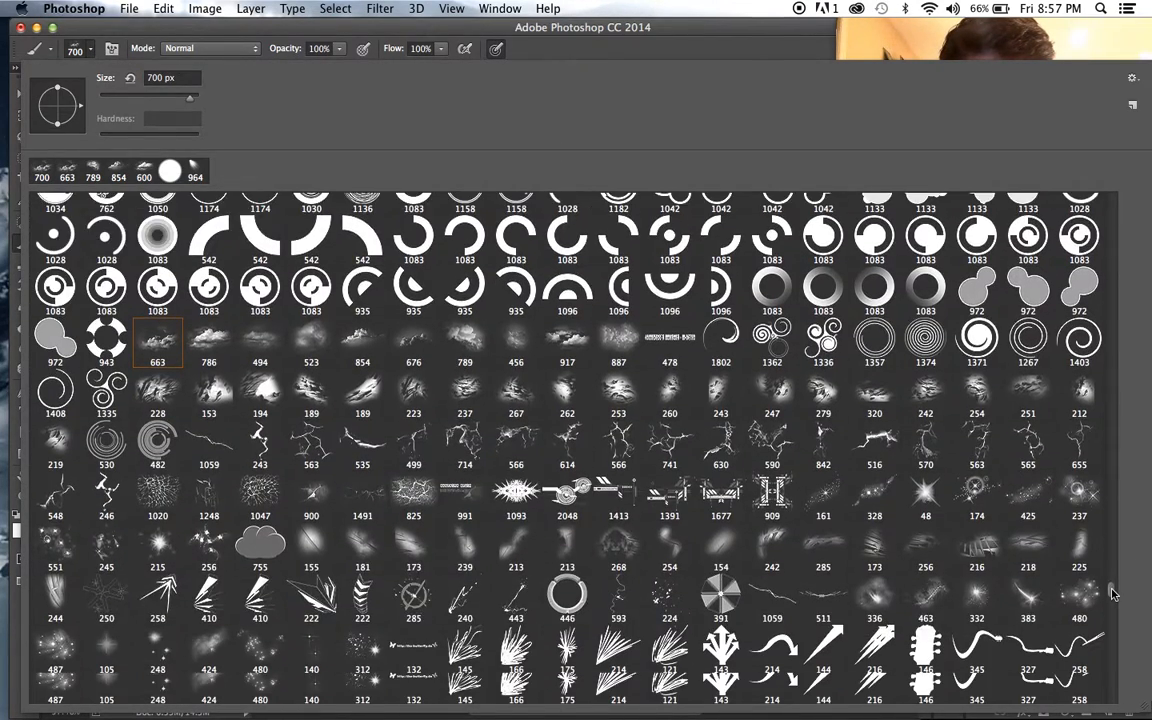
scroll(1113, 597, "down", 5)
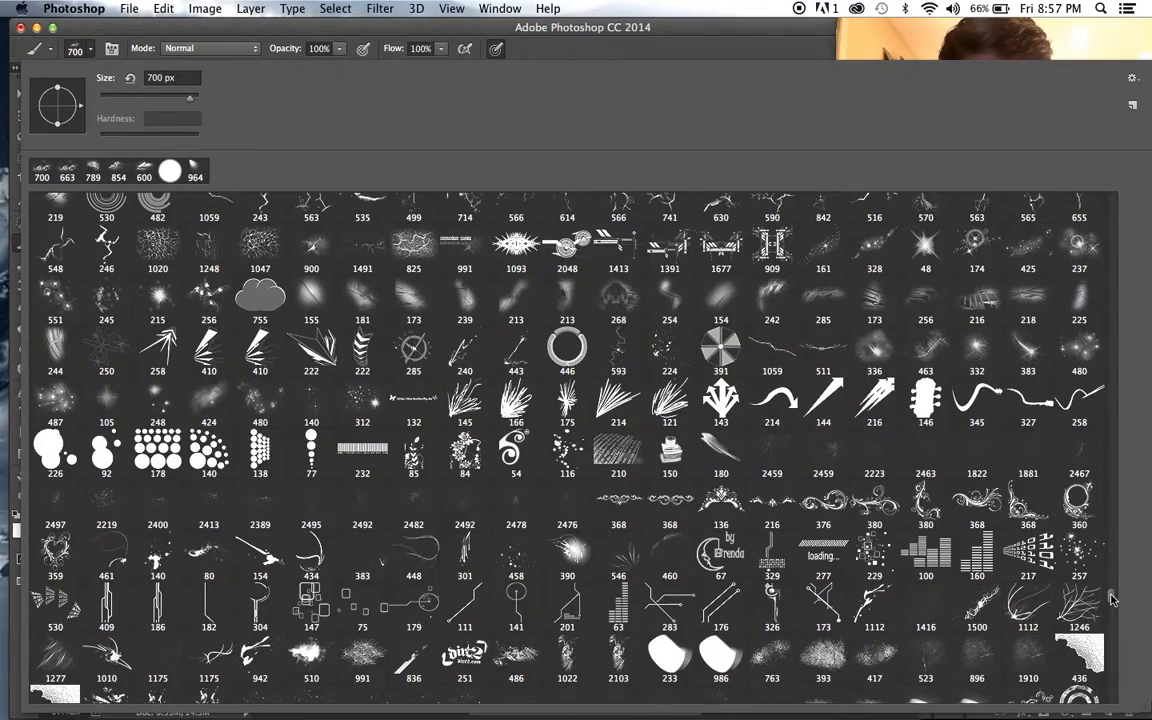
left_click(517, 503)
left_click(524, 44)
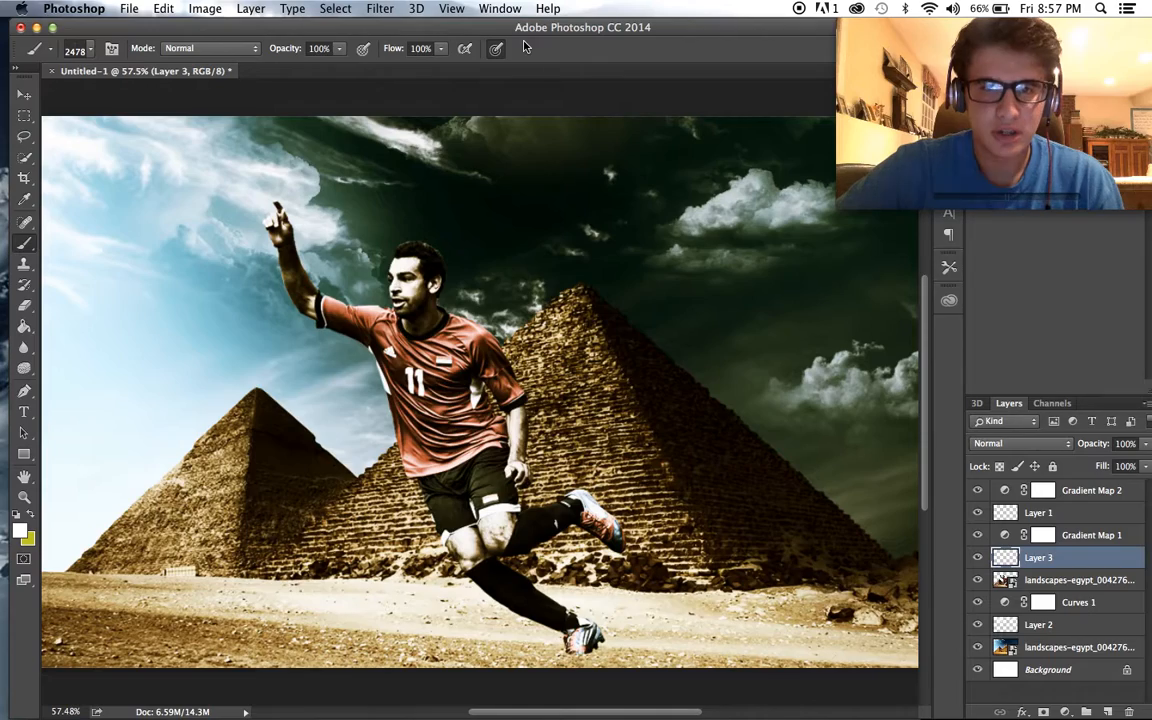
- Reduce the particle brush to 600 px and set the foreground colour to a dark brown sampled from the sand
key("bracketleft")
key("bracketleft")
key("bracketleft")
key("bracketleft")
key("bracketleft")
key("bracketleft")
key("bracketleft")
key("bracketleft")
key("bracketleft")
key("bracketleft")
key("bracketleft")
key("bracketleft")
key("bracketleft")
key("bracketleft")
key("bracketleft")
key("bracketleft")
key("bracketleft")
key("bracketleft")
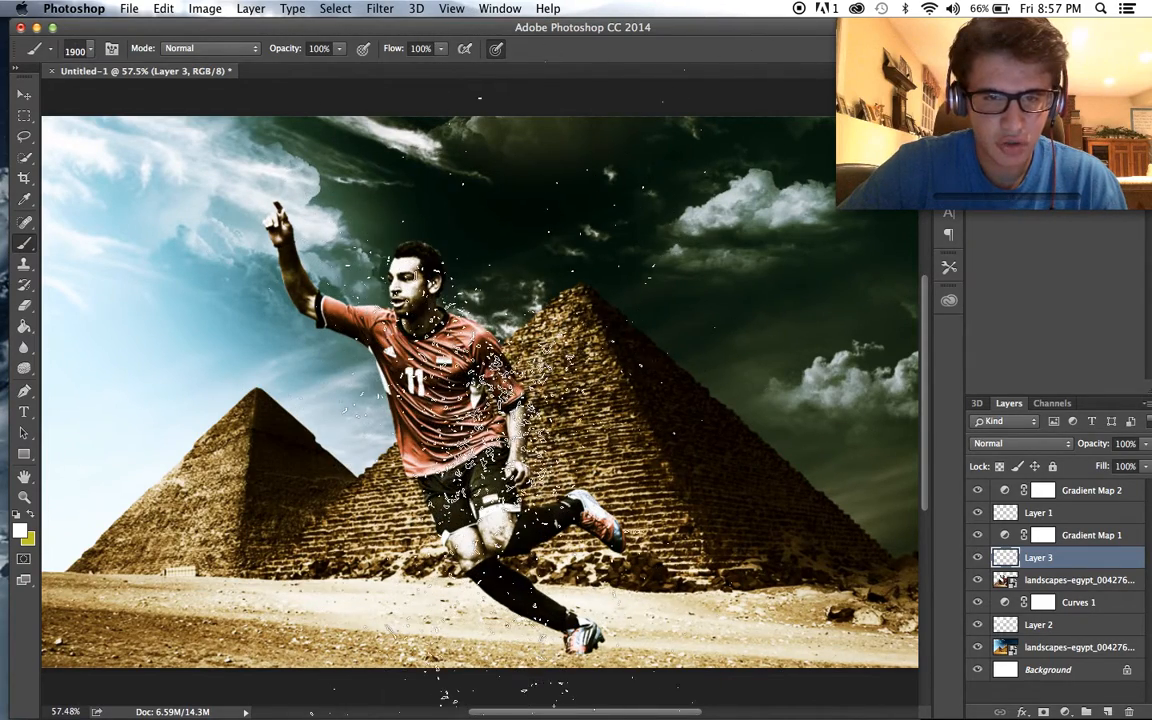
key("bracketleft")
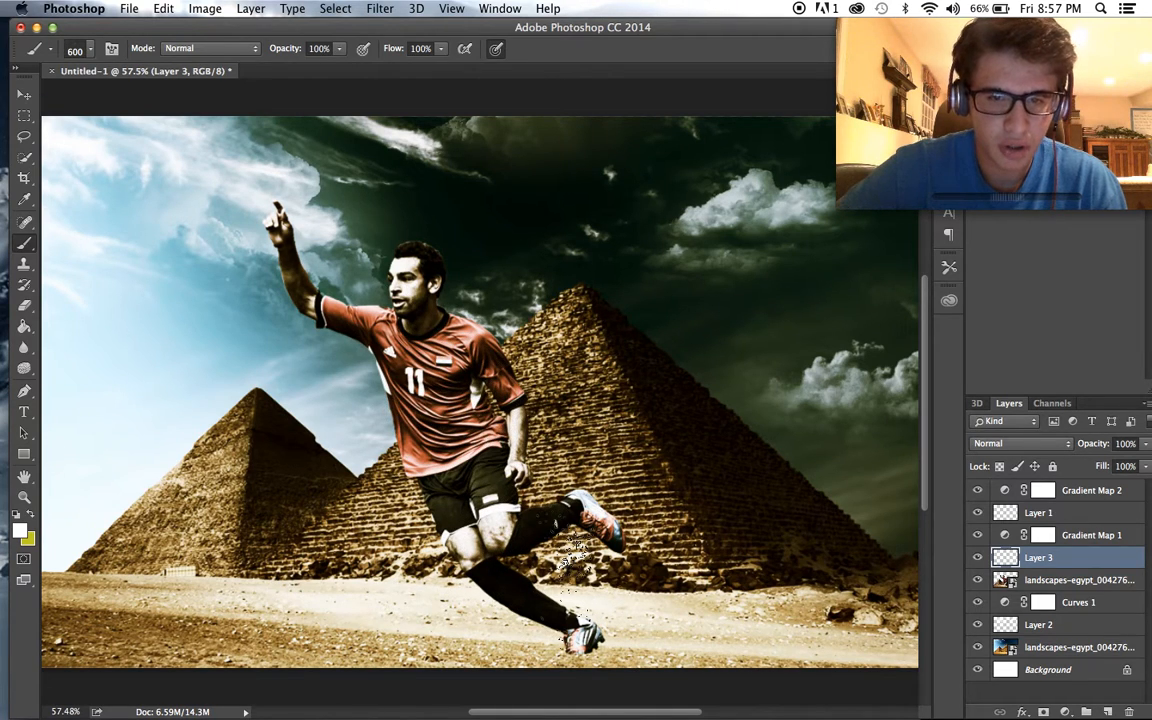
left_click(19, 528)
left_click(180, 632)
left_click(712, 414)
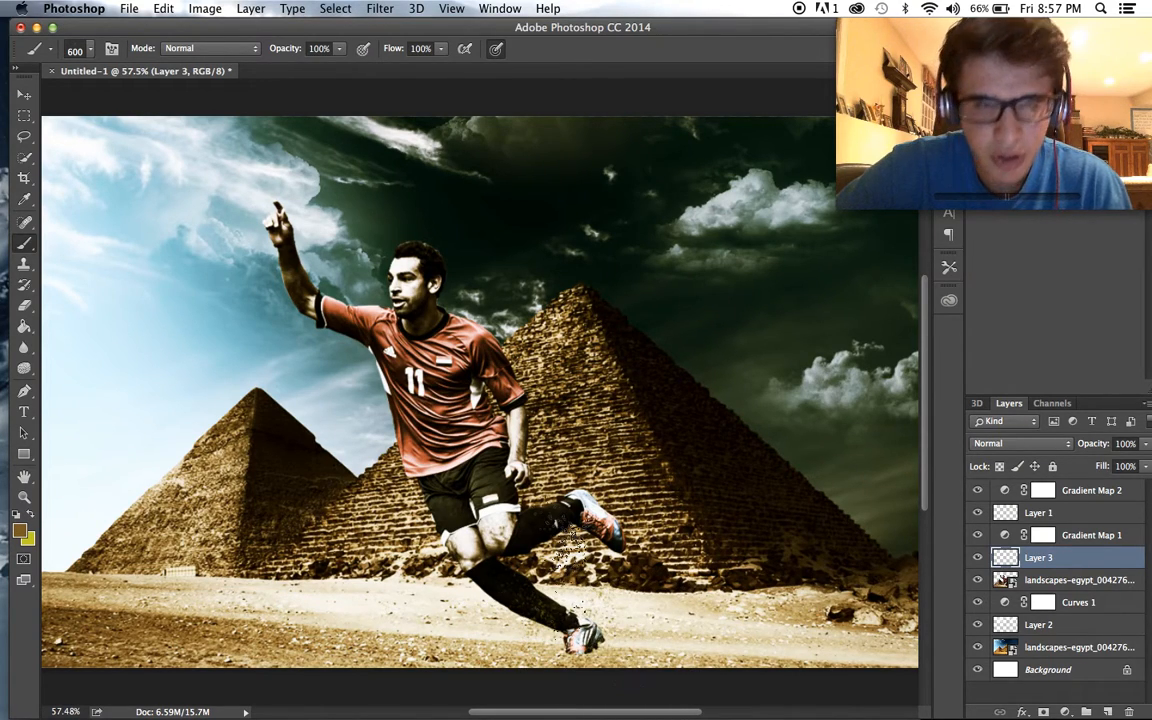
- Stamp brown dust particles around the player's lower leg and planted foot
left_click(592, 572)
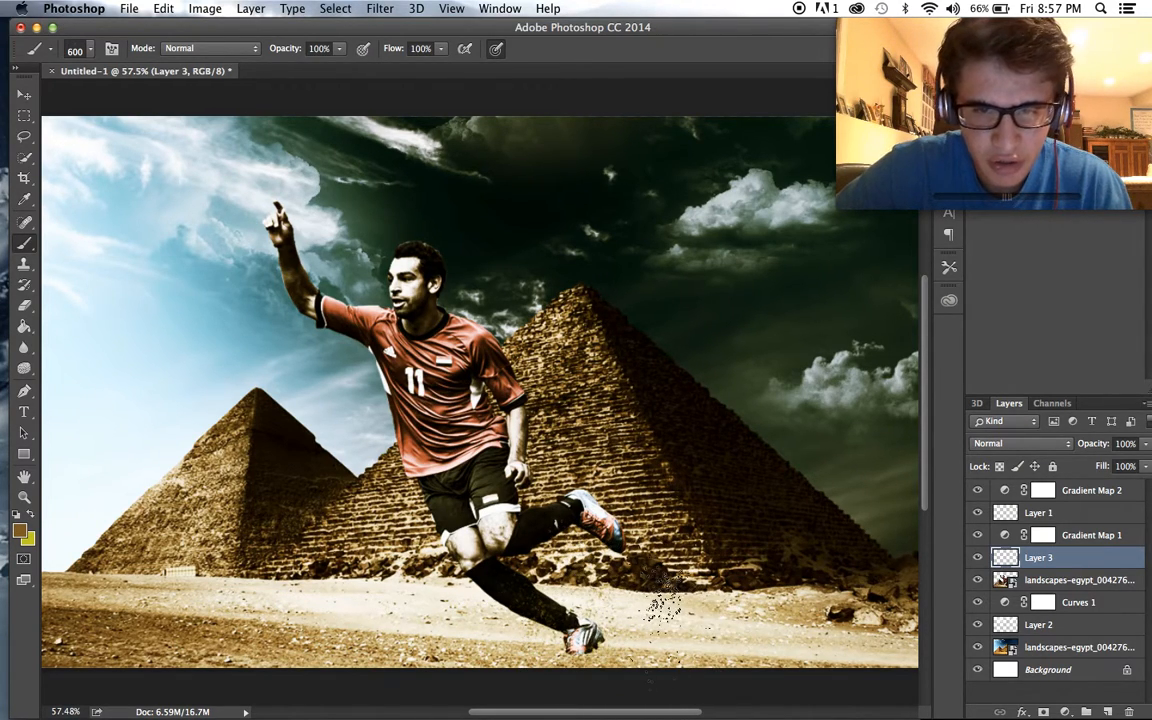
scroll(582, 598, "up", 1)
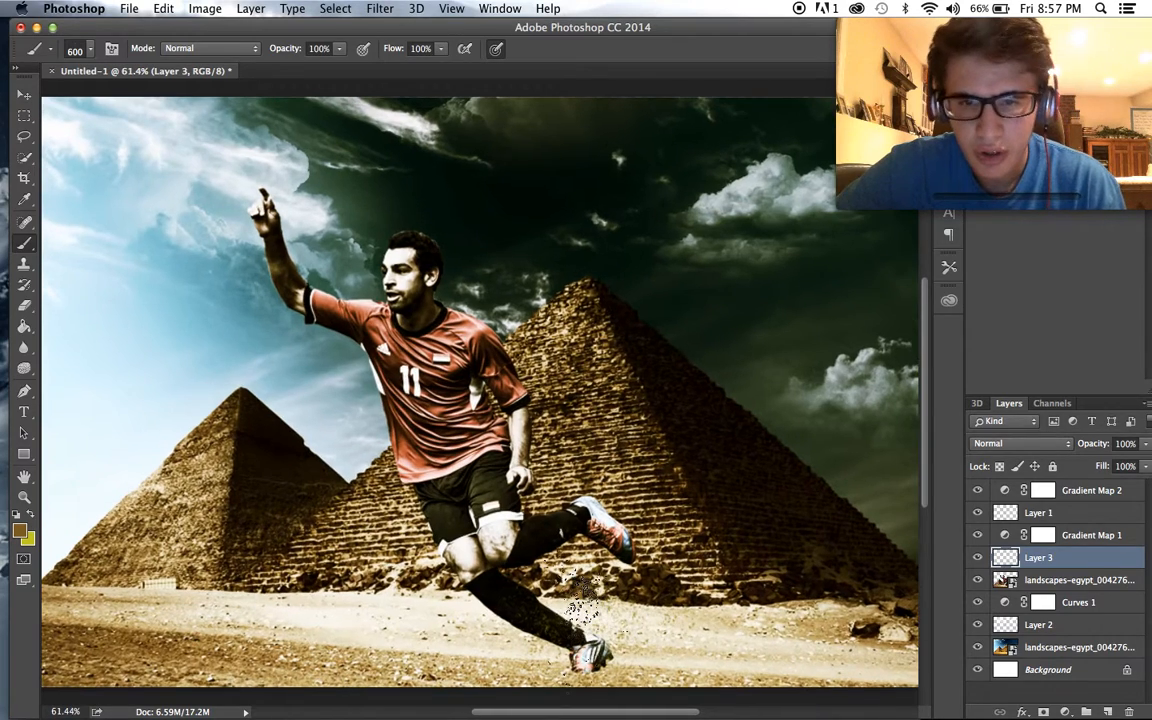
scroll(582, 598, "up", 2)
scroll(540, 575, "down", 1)
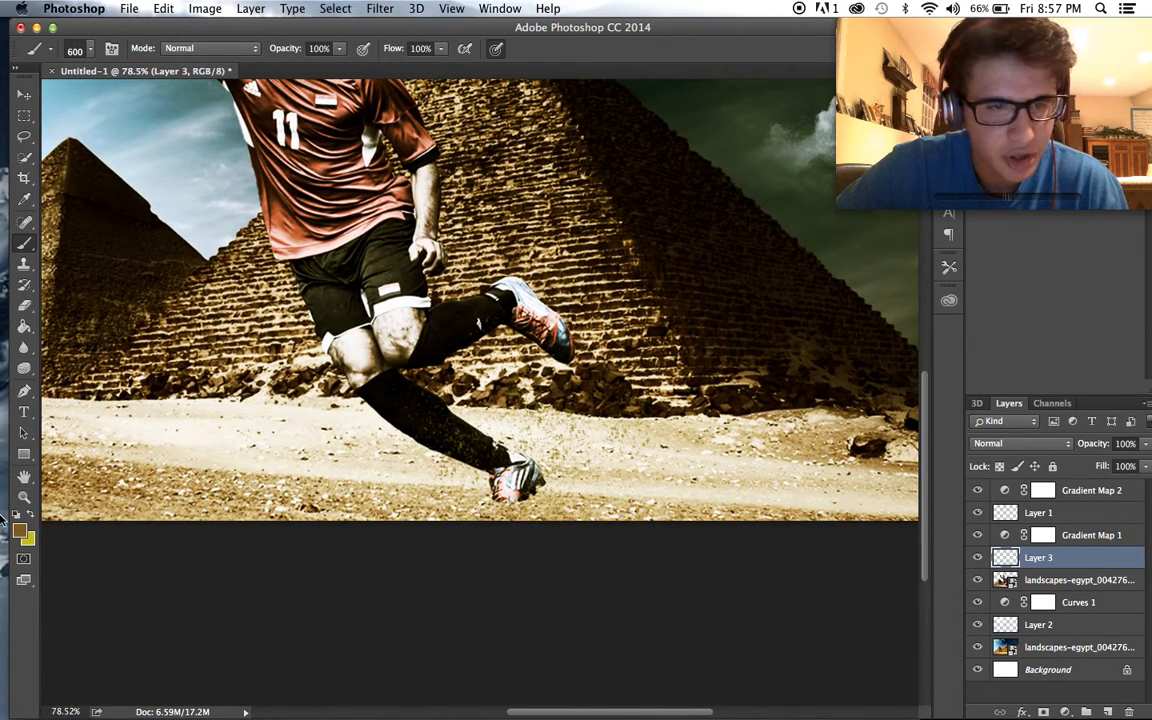
- Set the foreground colour to a light tan sampled from the sand and stamp more dust around the planted foot
left_click(22, 534)
left_click(152, 455)
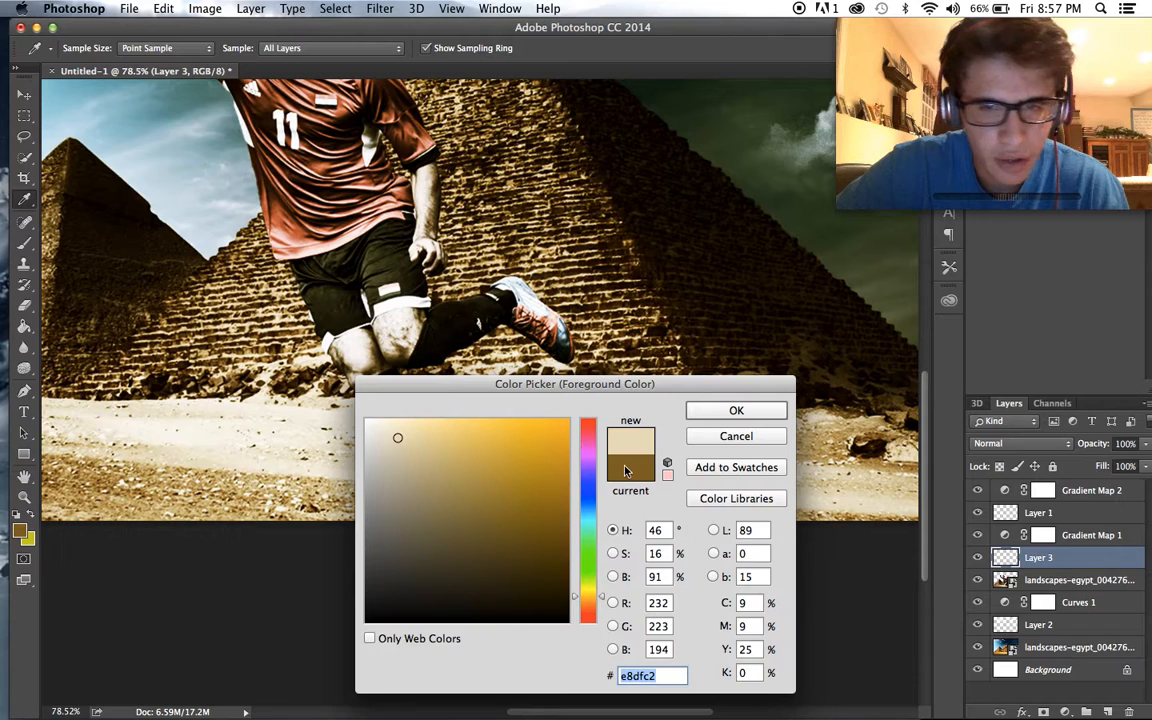
left_click(181, 474)
key("Return")
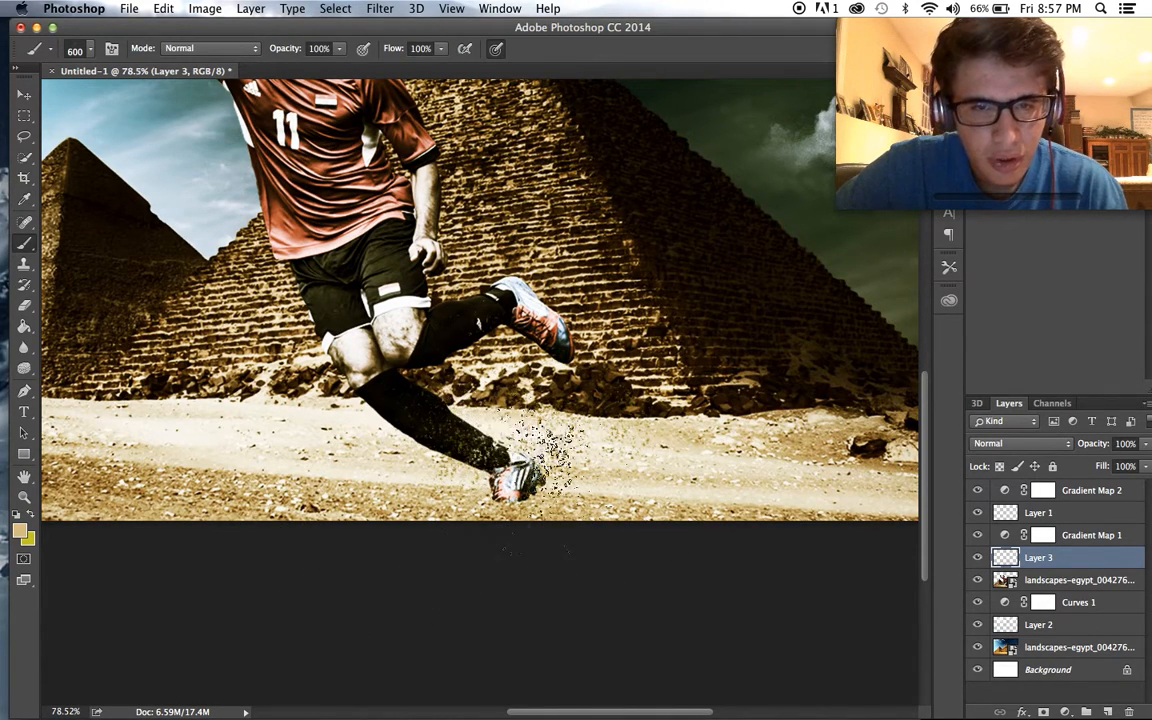
scroll(465, 420, "down", 2)
left_click(1076, 579)
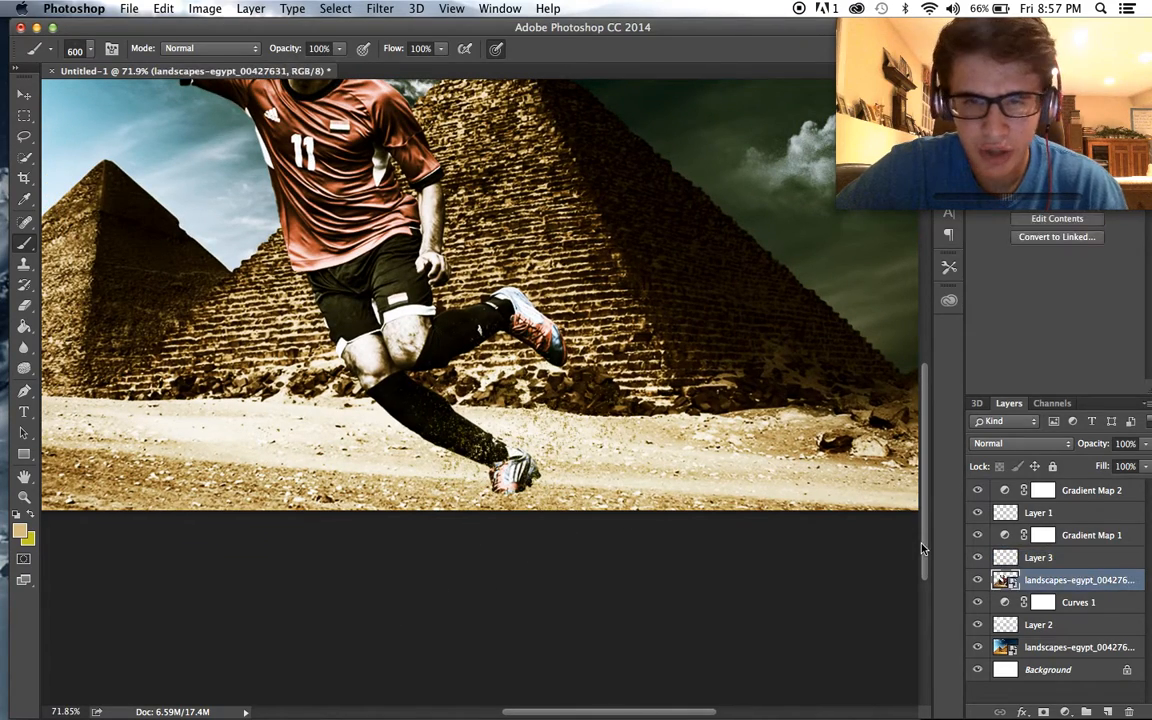
key("super+0")
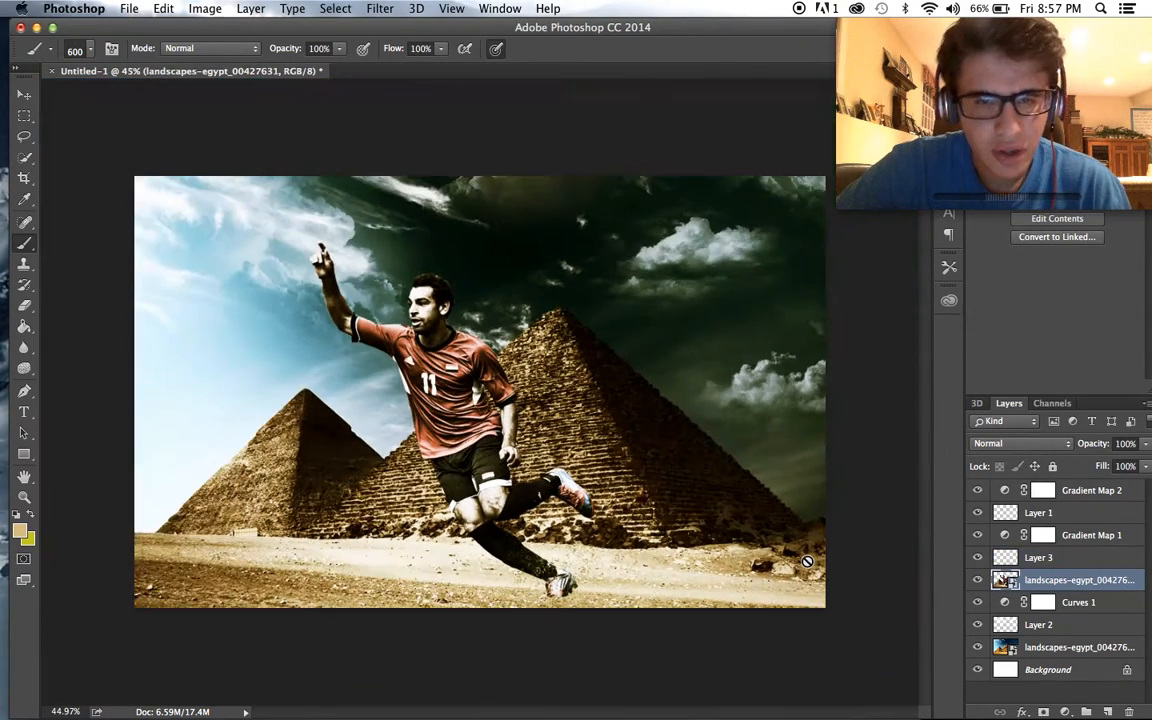
scroll(807, 561, "up", 3)
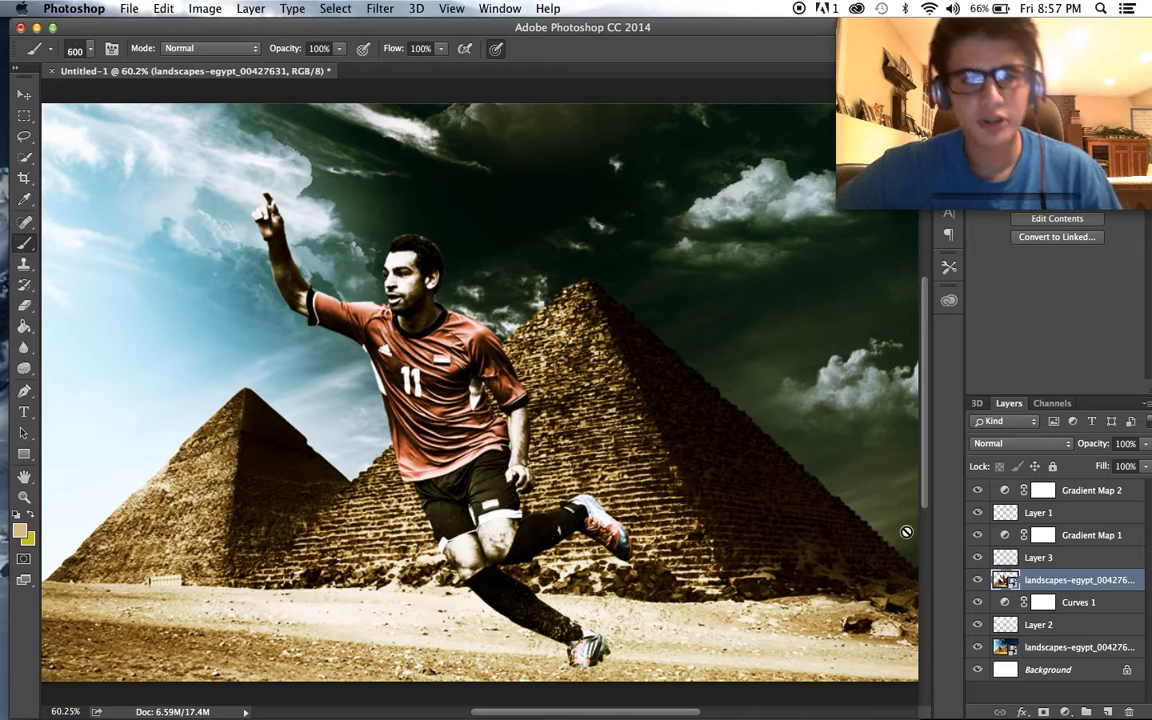
scroll(761, 517, "up", 1)
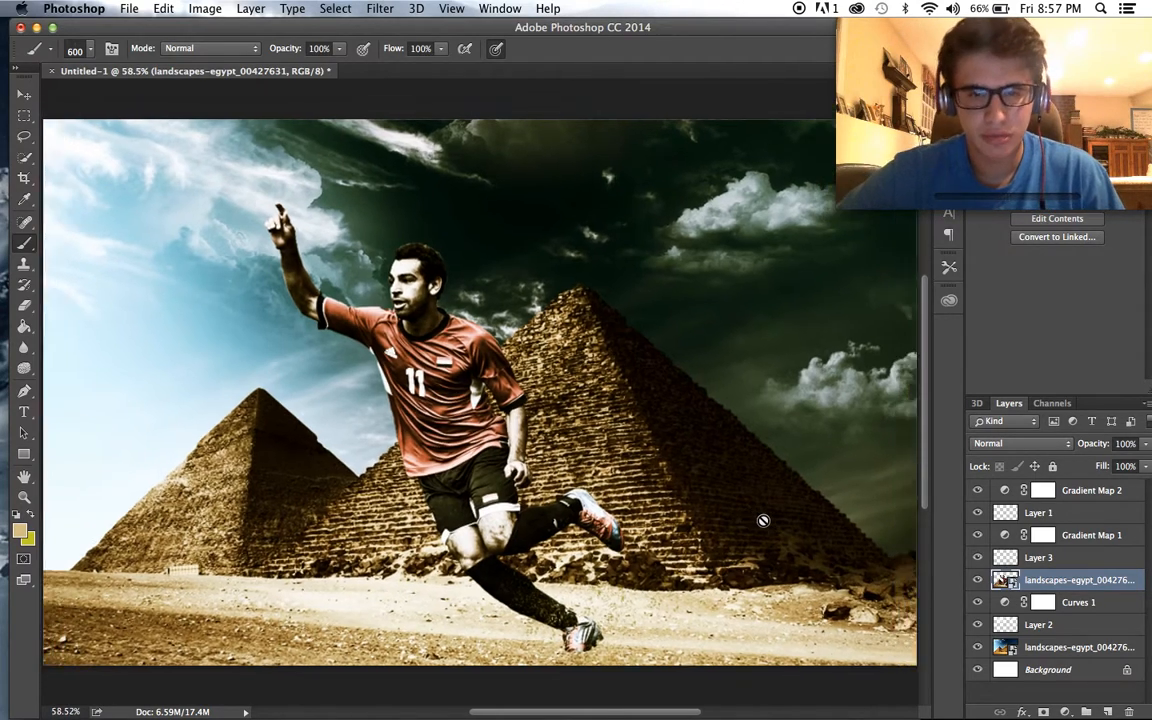
scroll(763, 520, "down", 1)
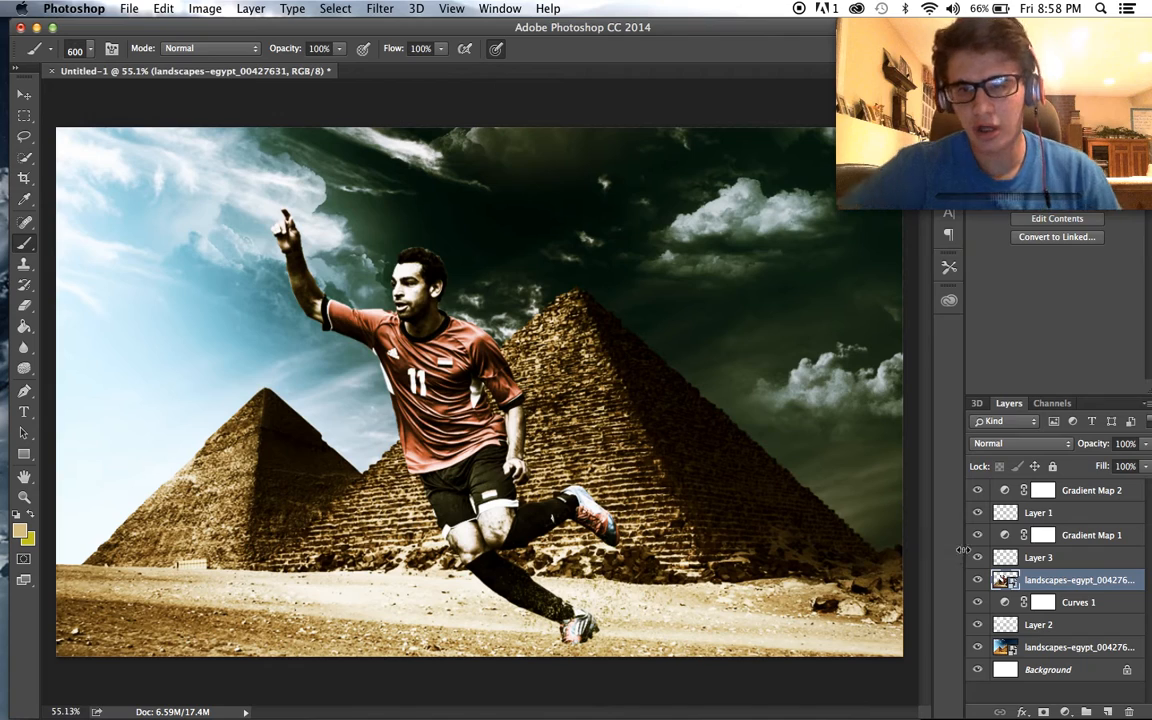
- Try duplicating the Gradient Map 1 adjustment layer and lowering the copy's opacity to 29%, and undo it
left_click(1009, 535)
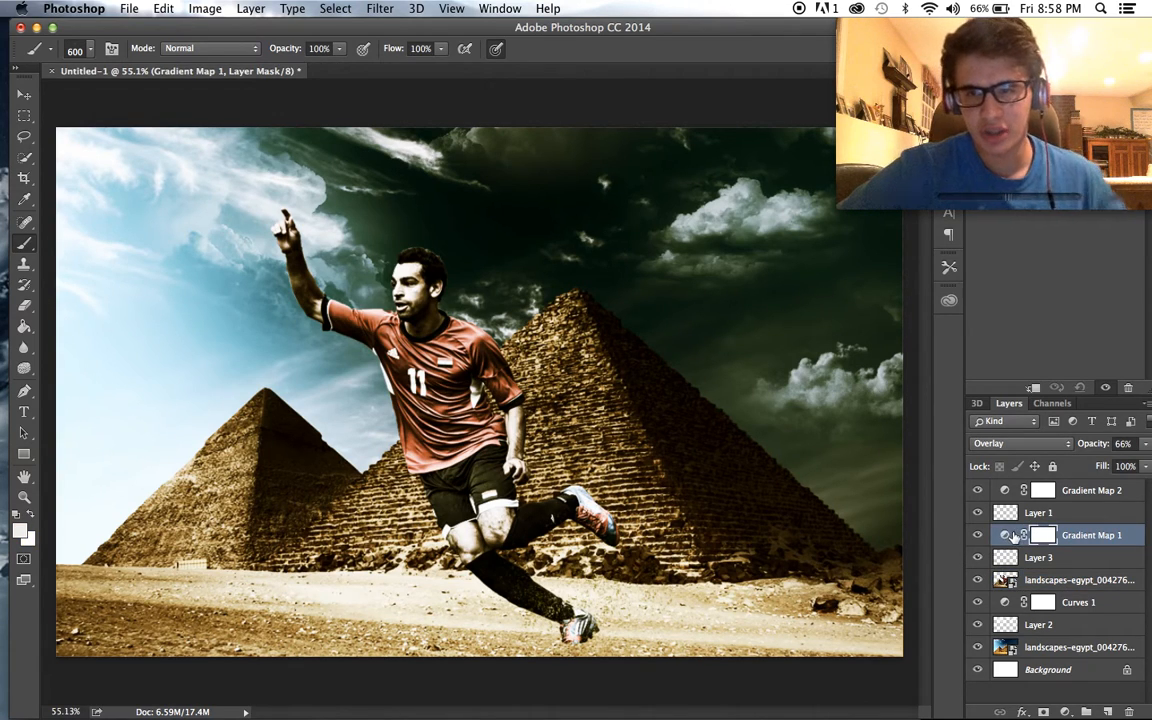
key("super+j")
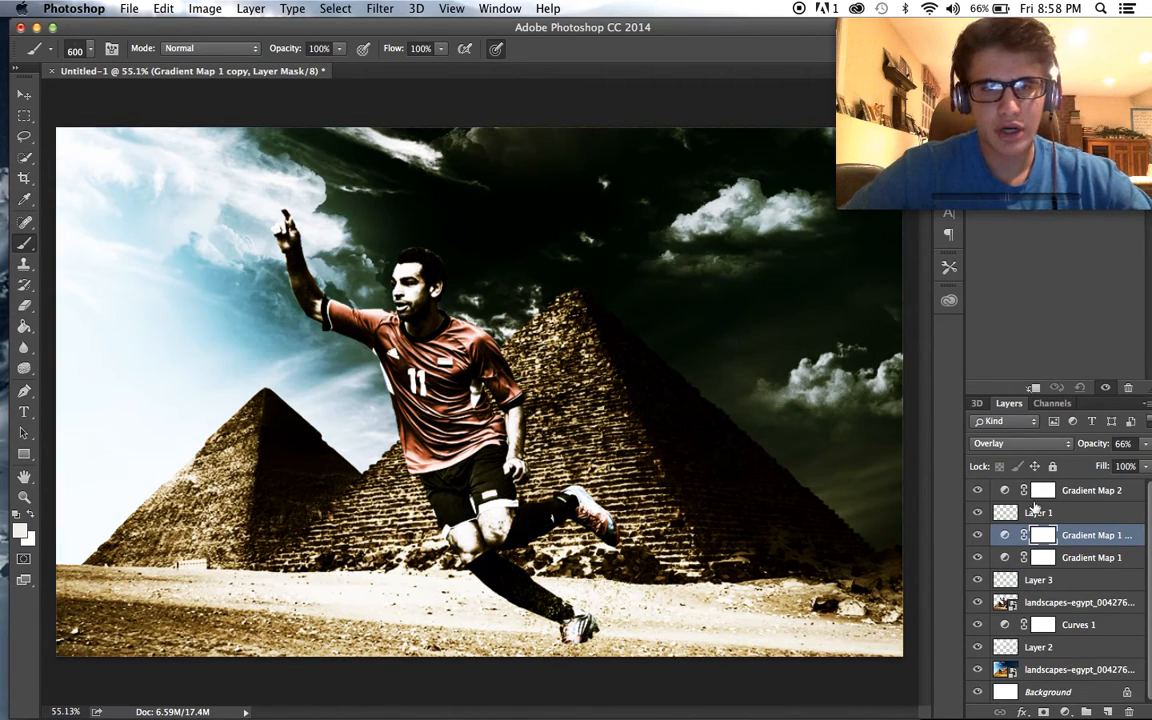
left_click_drag(1146, 443, 1093, 461)
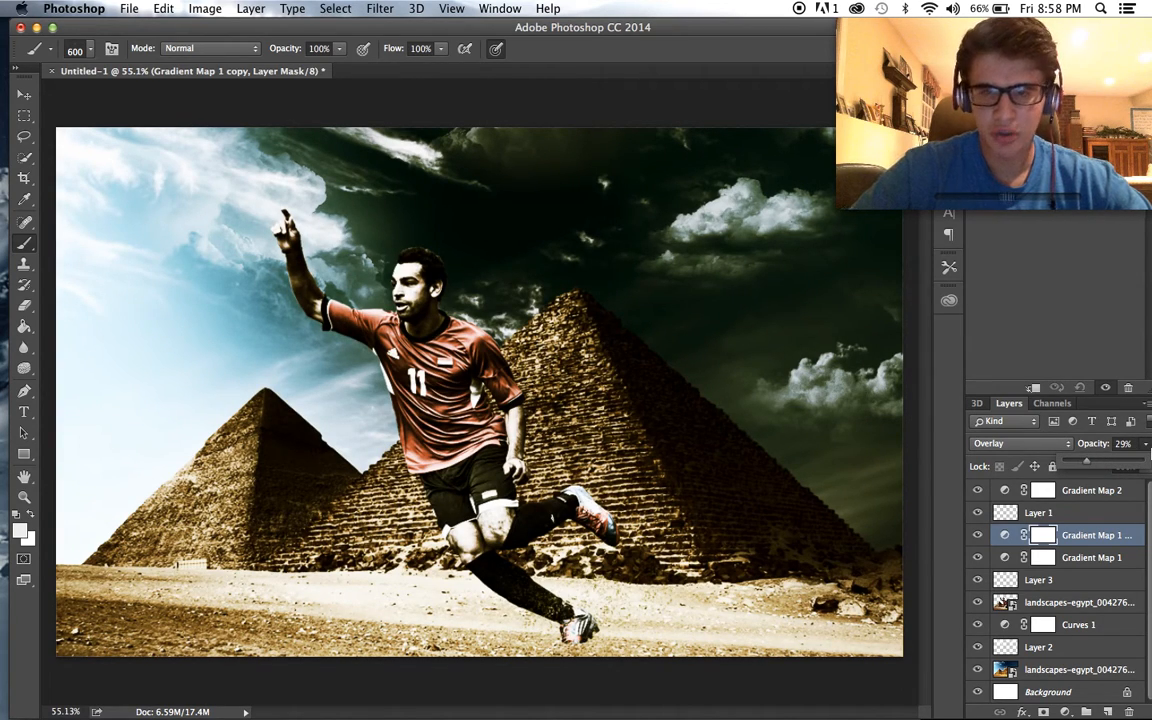
left_click(1058, 556)
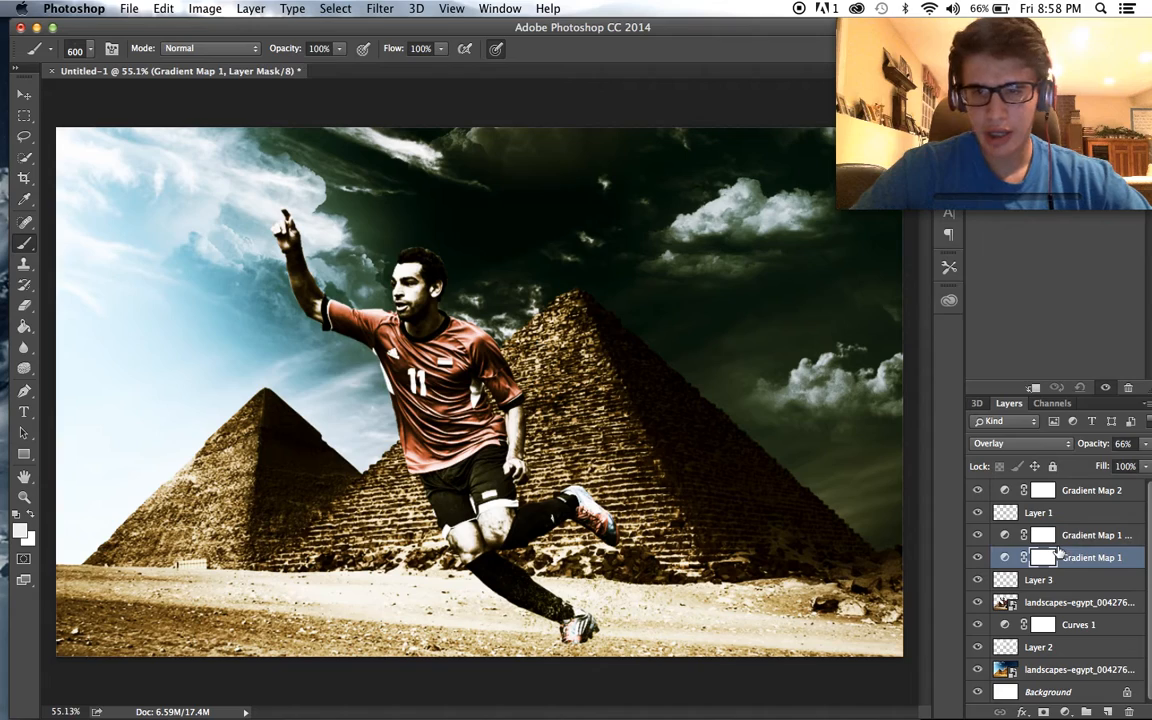
key("super+alt+z")
key("super+alt+z")
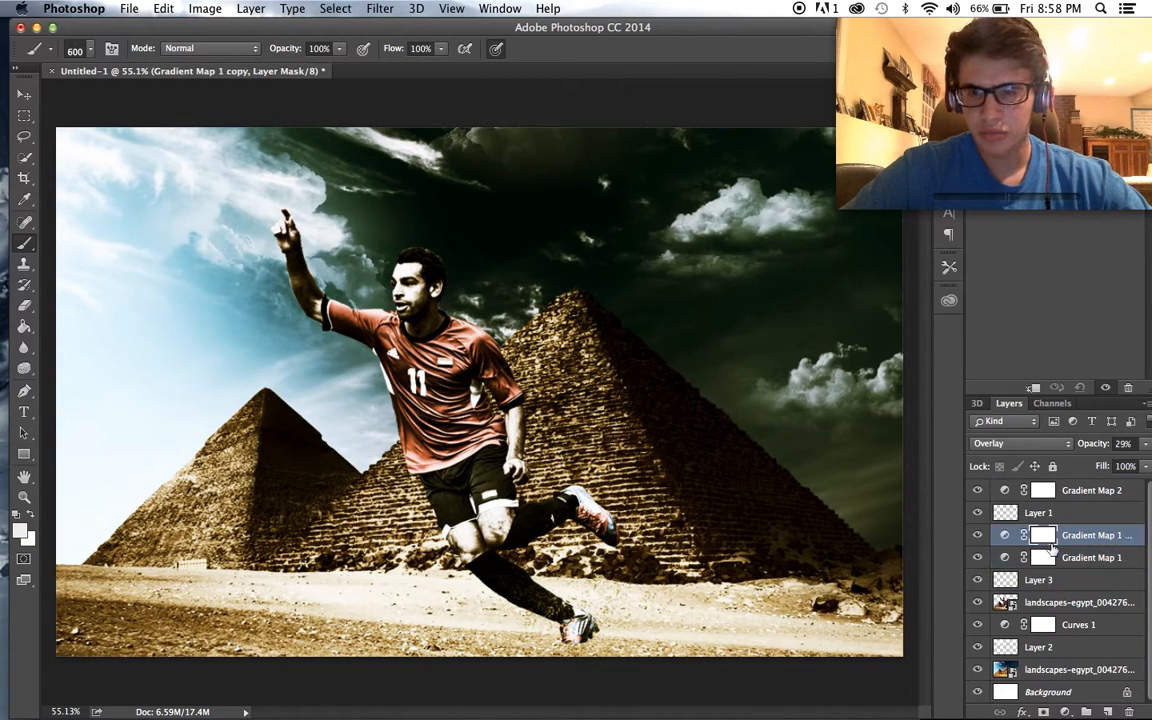
scroll(820, 470, "down", 2)
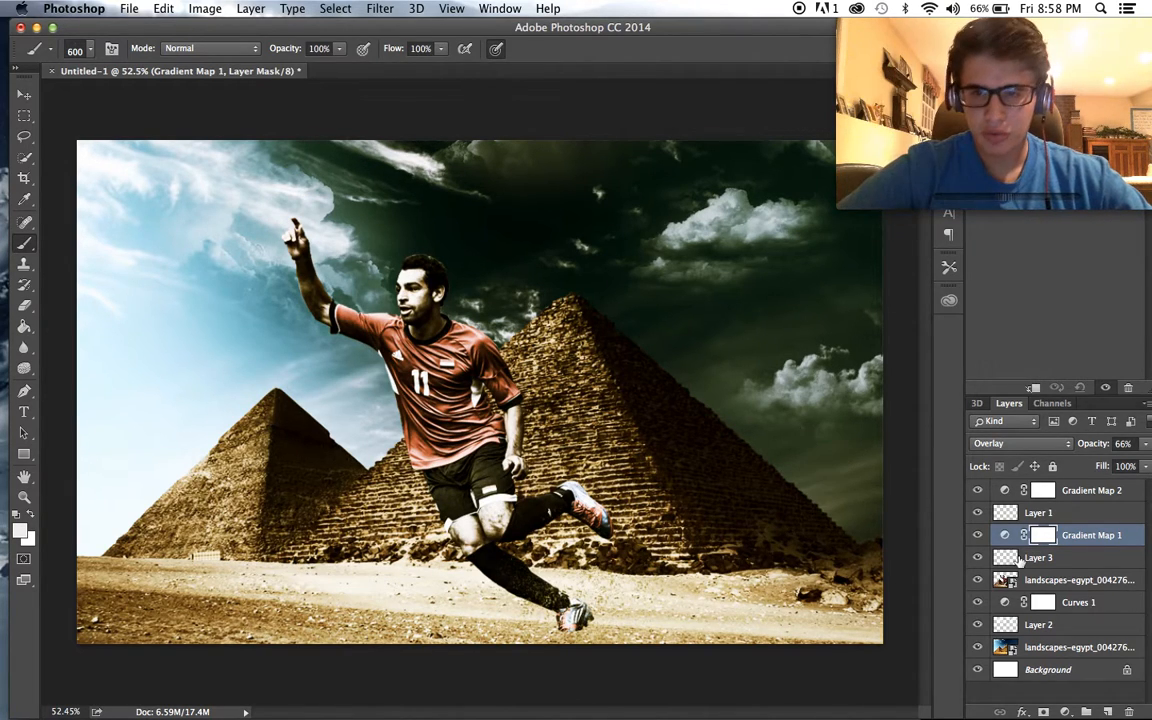
- Add a new blank layer directly above Layer 3 and set the foreground colour to white with black as background
left_click(1064, 514)
left_click(1060, 577)
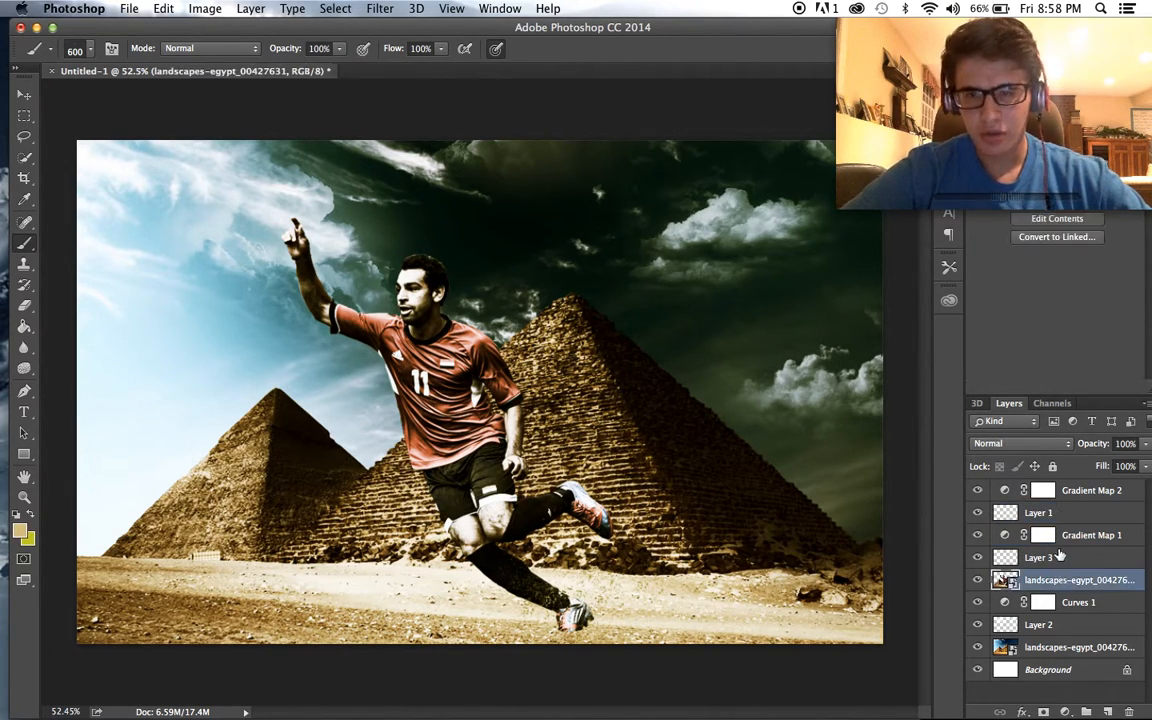
left_click(1058, 556)
left_click(1108, 711)
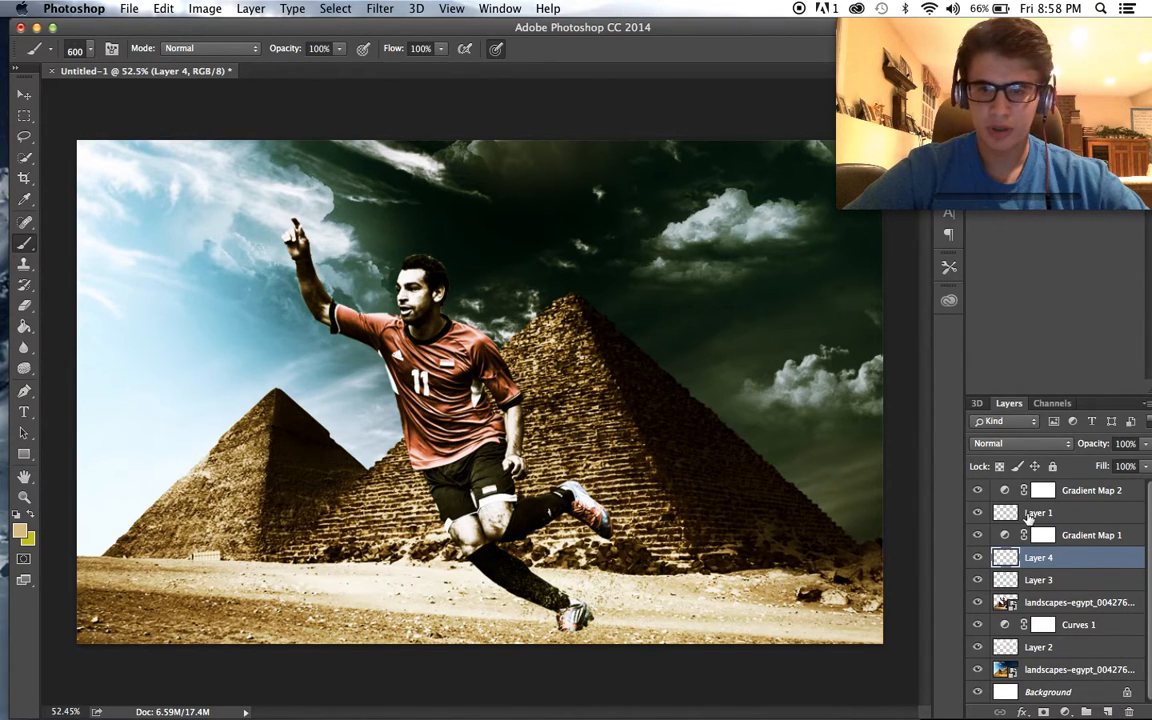
key("d")
key("x")
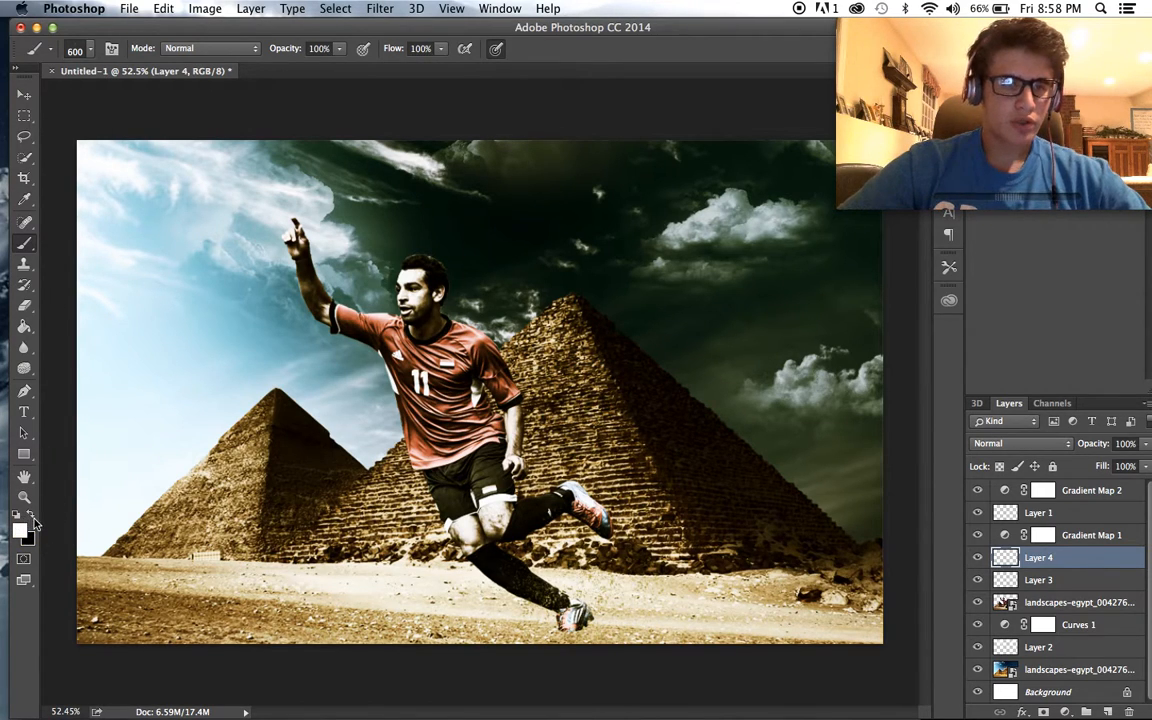
- Look through the brush presets and choose the 1134 px light-beam brush with rays spreading diagonally from one corner
left_click(82, 49)
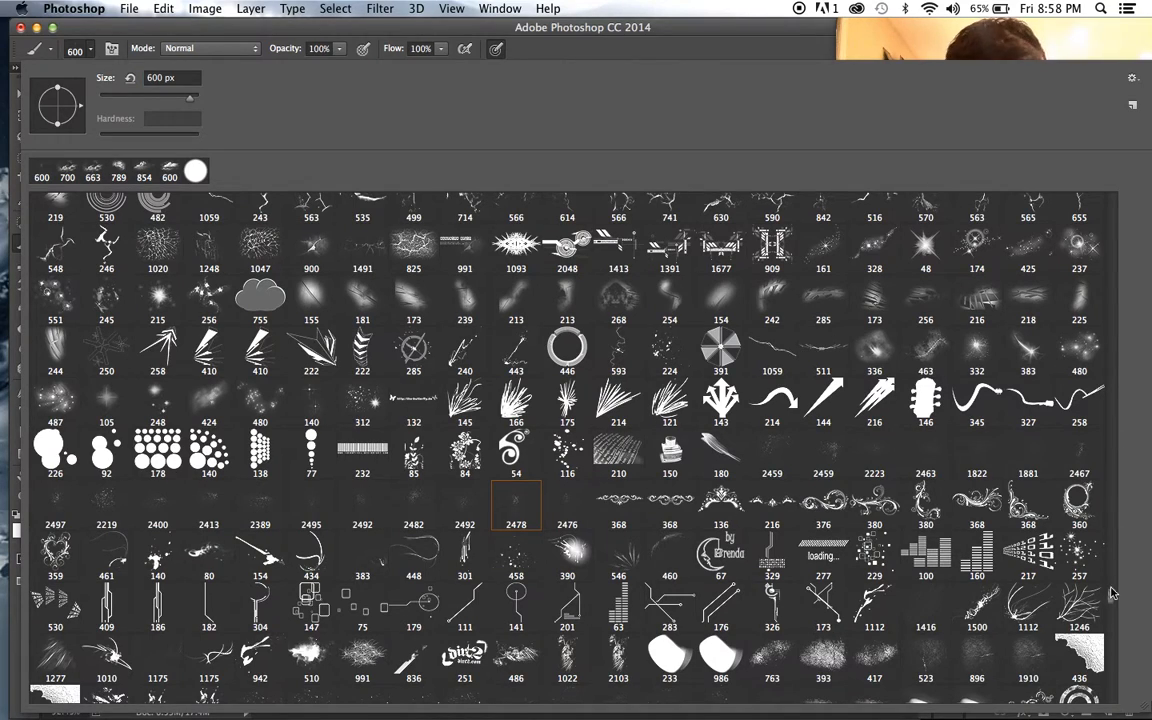
scroll(1112, 598, "up", 5)
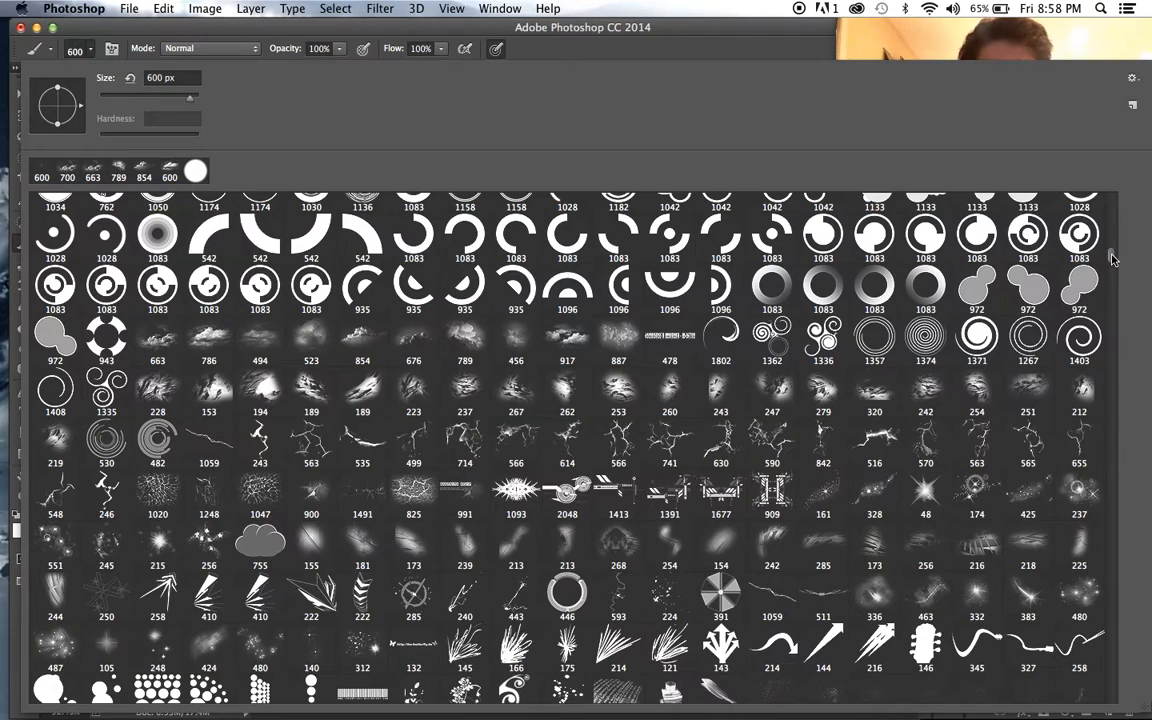
scroll(1090, 260, "down", 10)
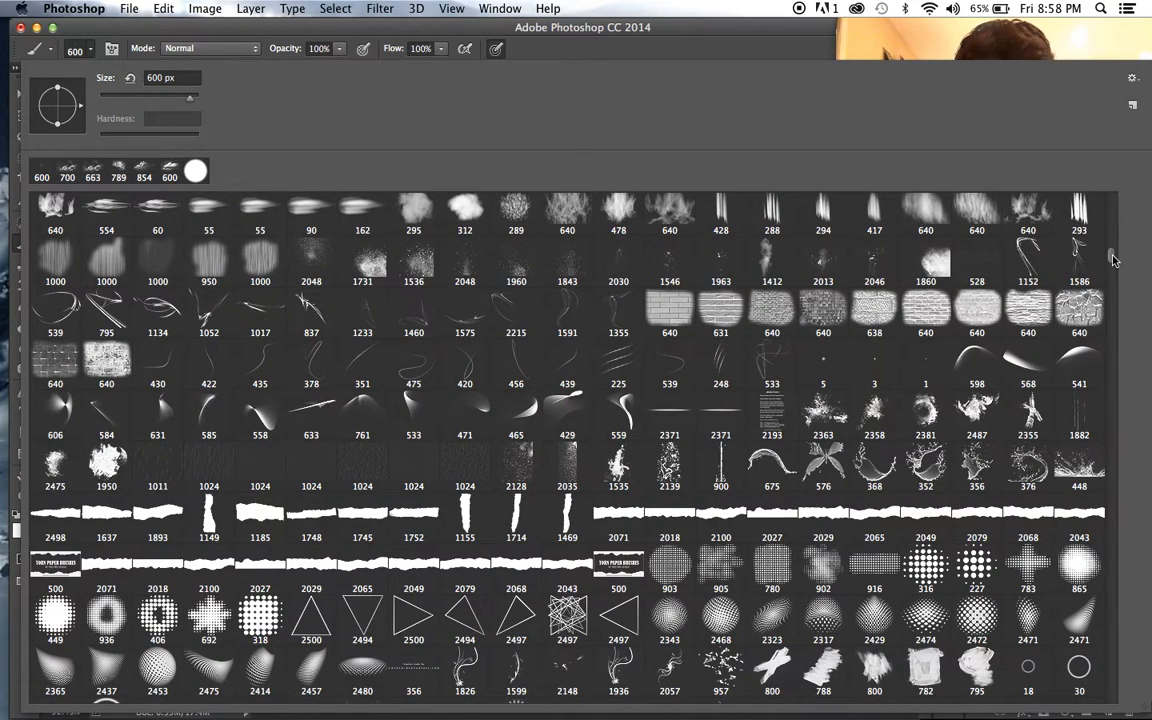
scroll(1113, 260, "up", 5)
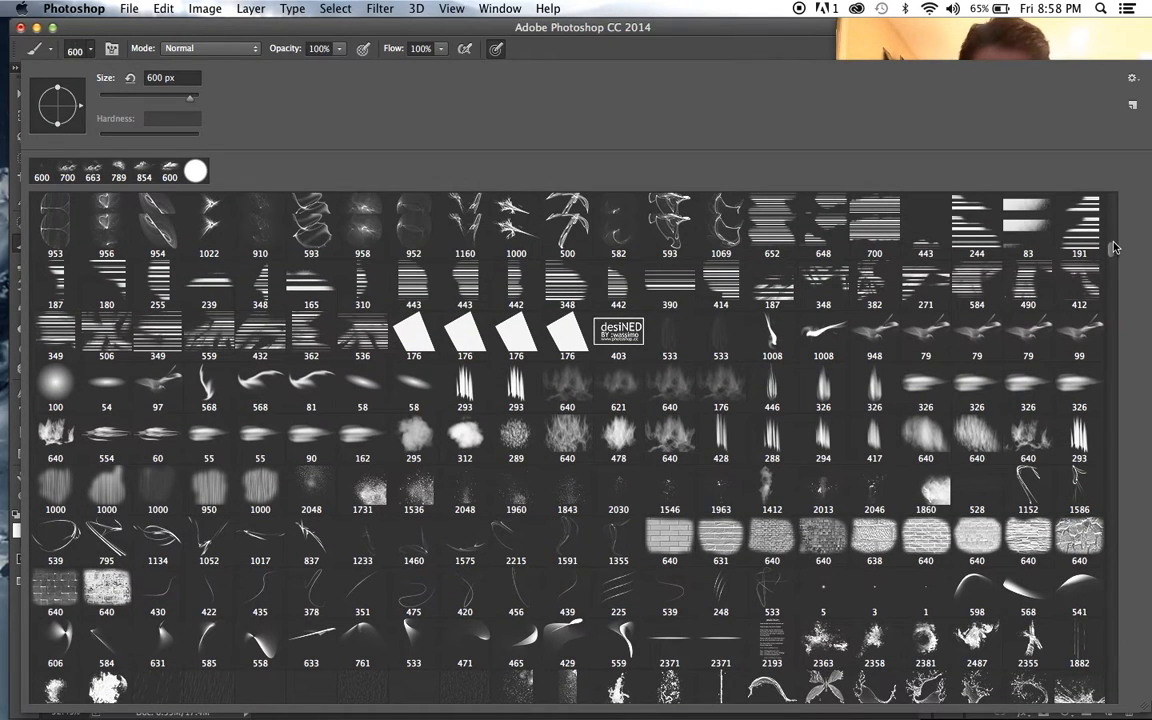
scroll(1113, 247, "up", 3)
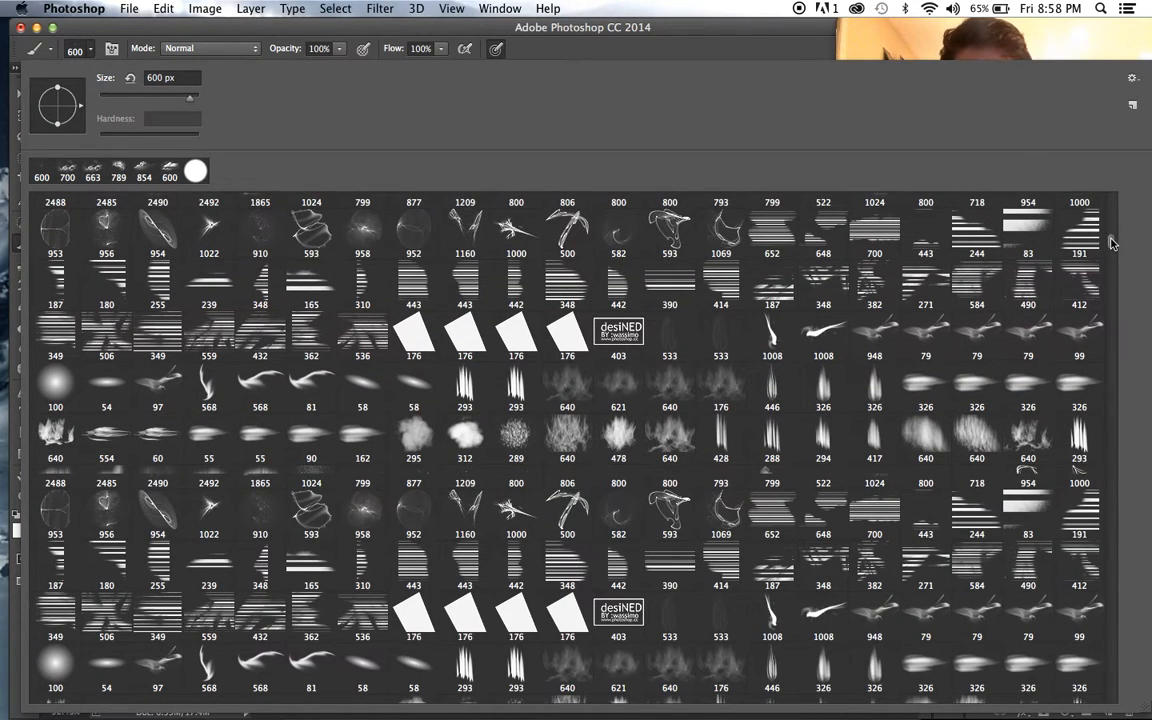
scroll(1111, 243, "up", 5)
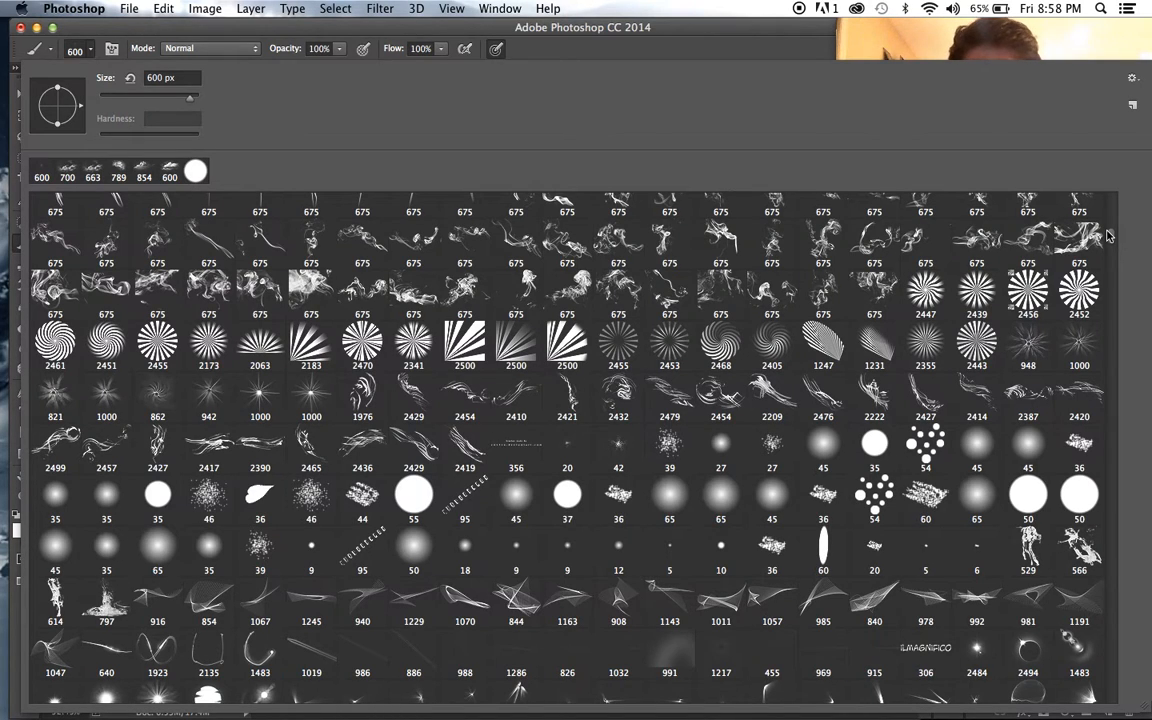
scroll(1108, 235, "up", 5)
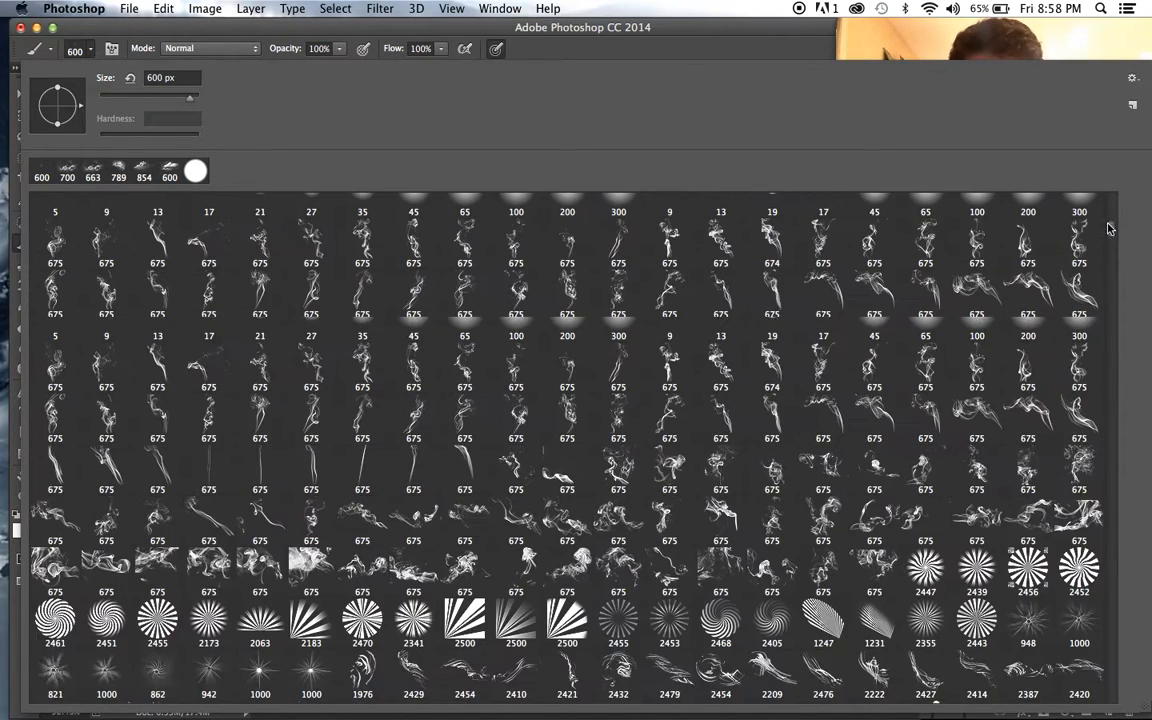
scroll(1108, 229, "up", 5)
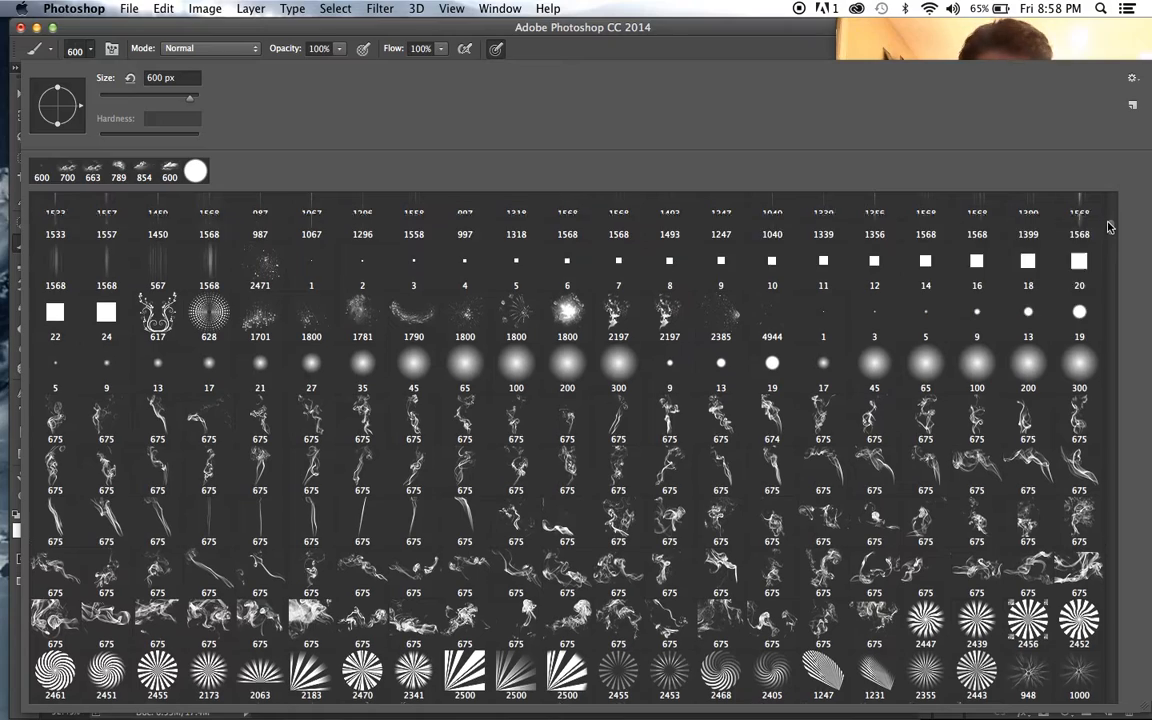
scroll(1108, 229, "down", 10)
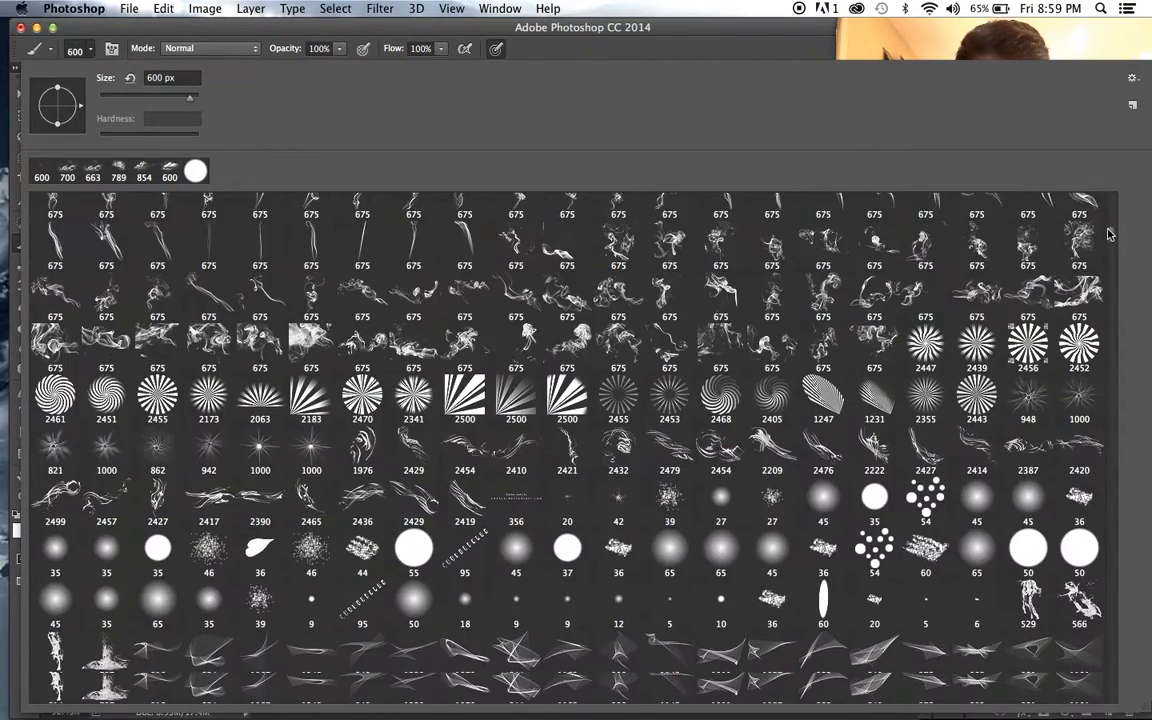
scroll(1108, 240, "down", 5)
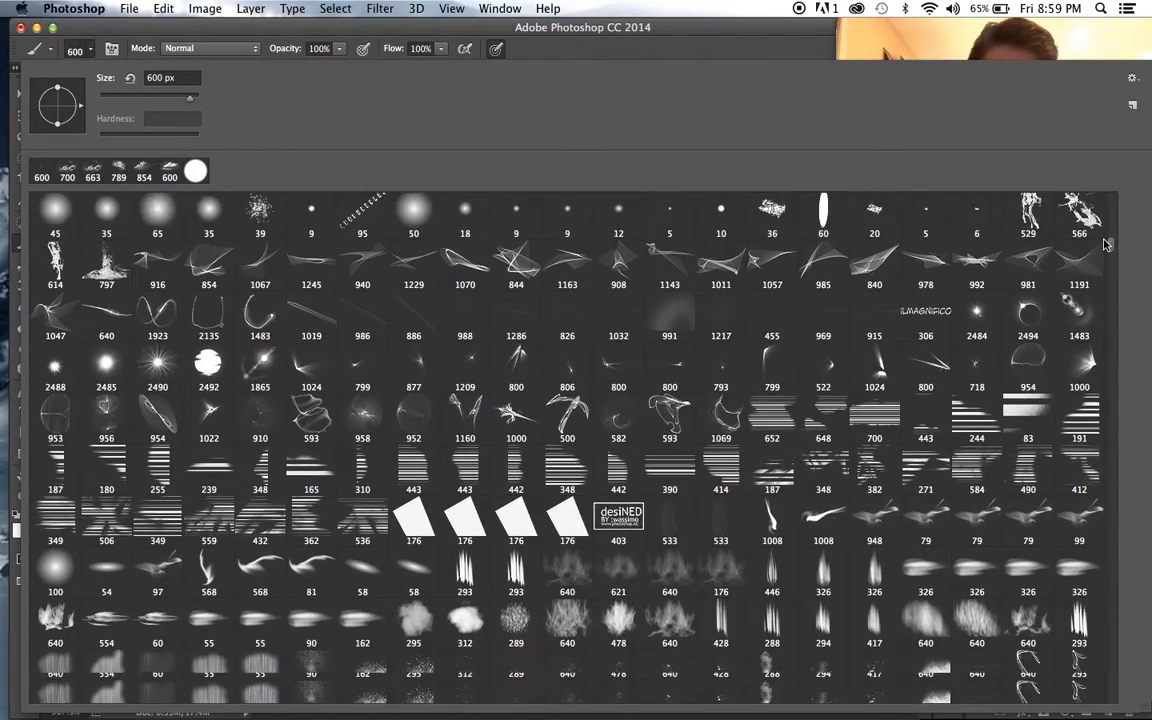
scroll(1106, 245, "down", 10)
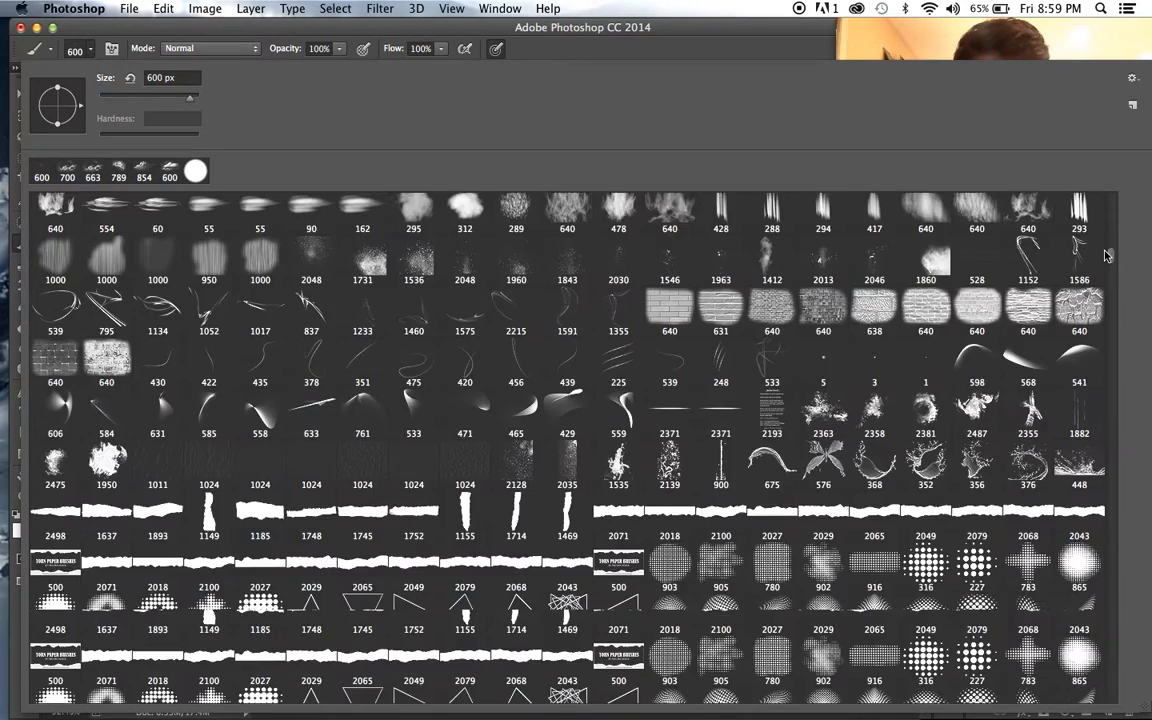
scroll(1106, 260, "down", 5)
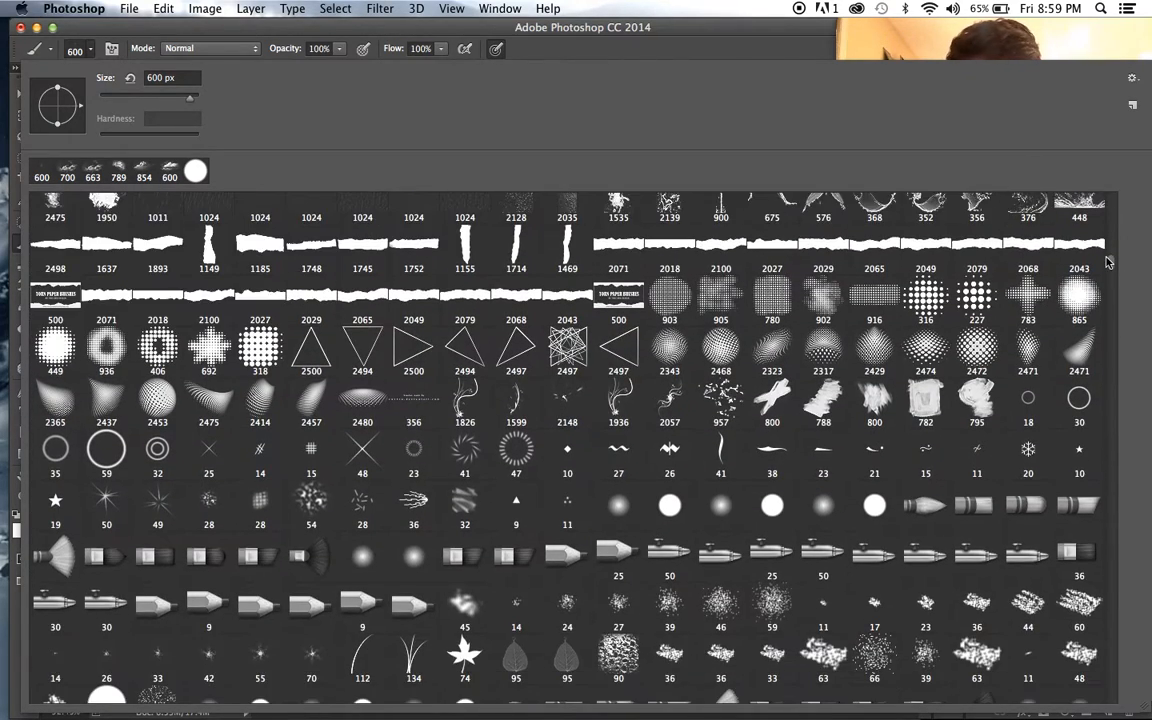
scroll(1106, 265, "down", 8)
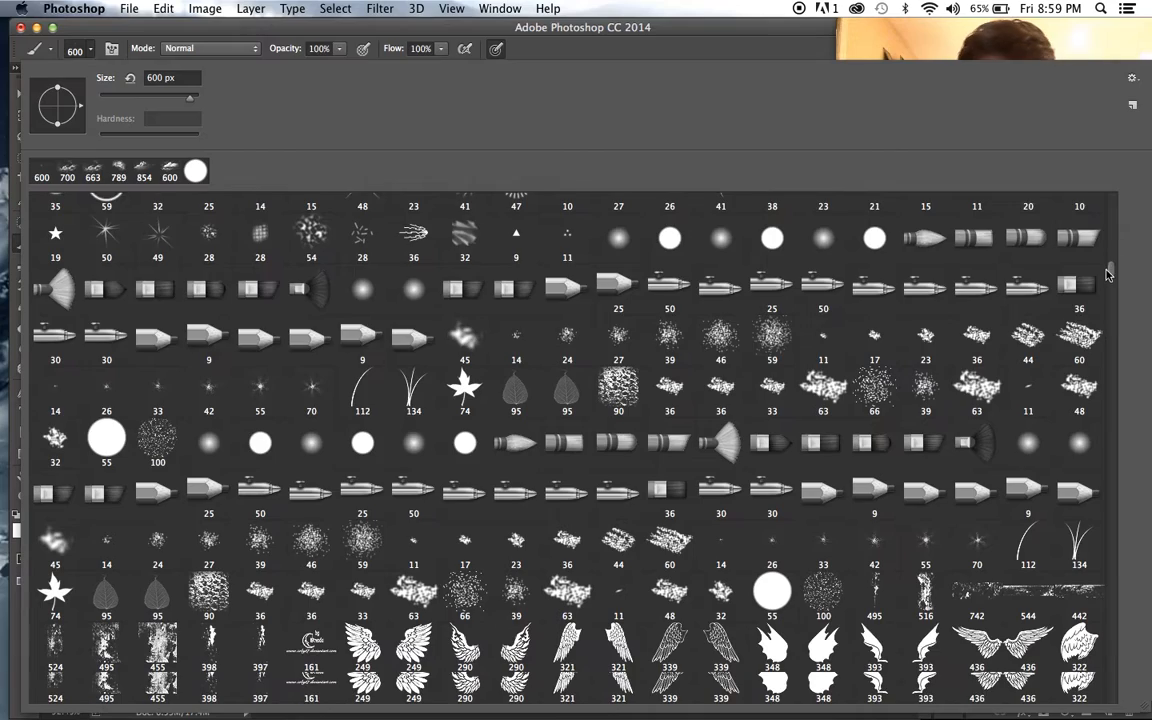
scroll(1107, 283, "down", 5)
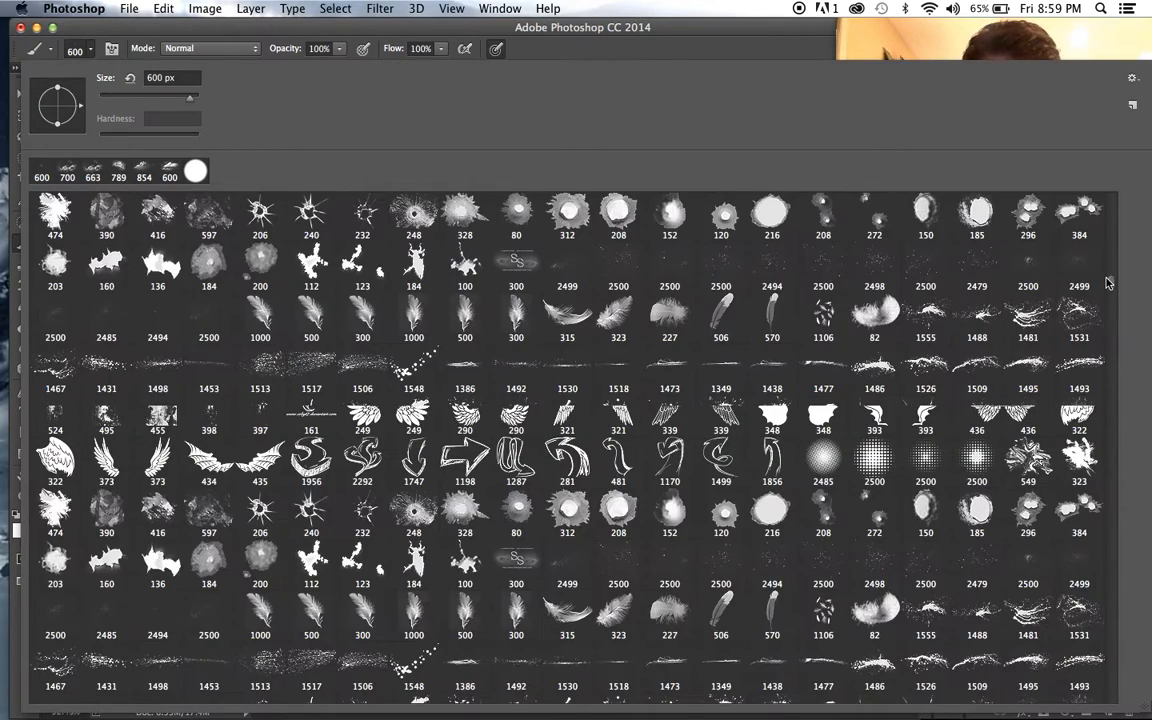
scroll(1106, 285, "down", 15)
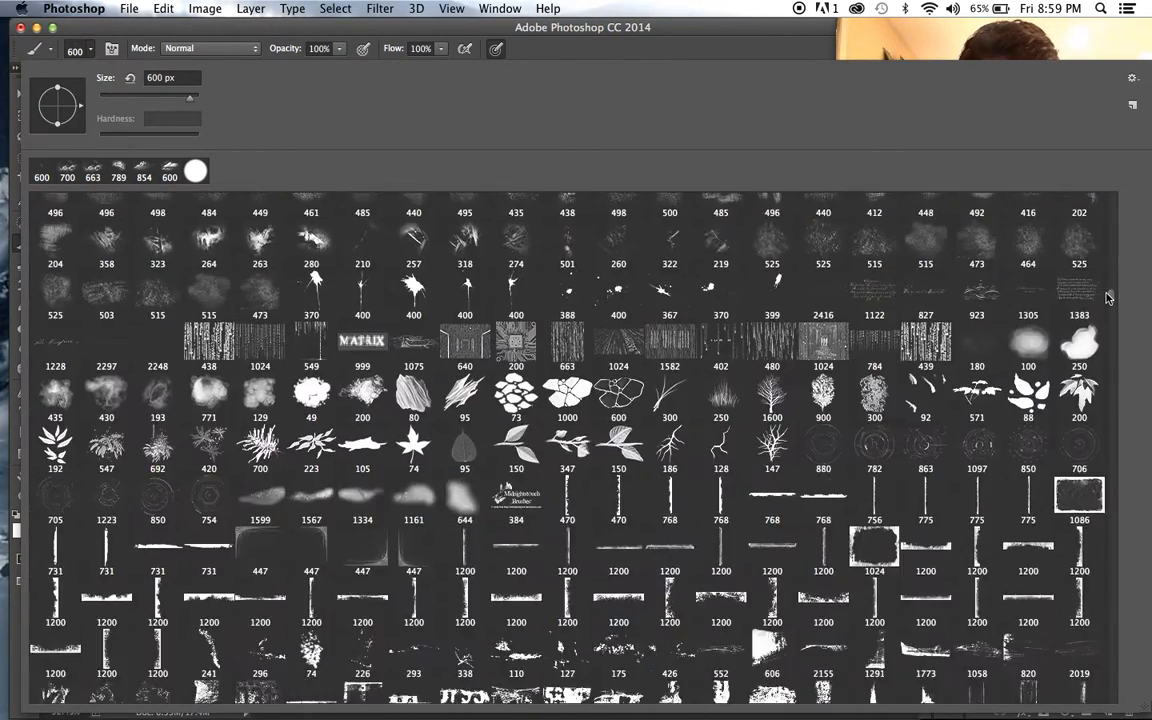
scroll(1106, 305, "down", 15)
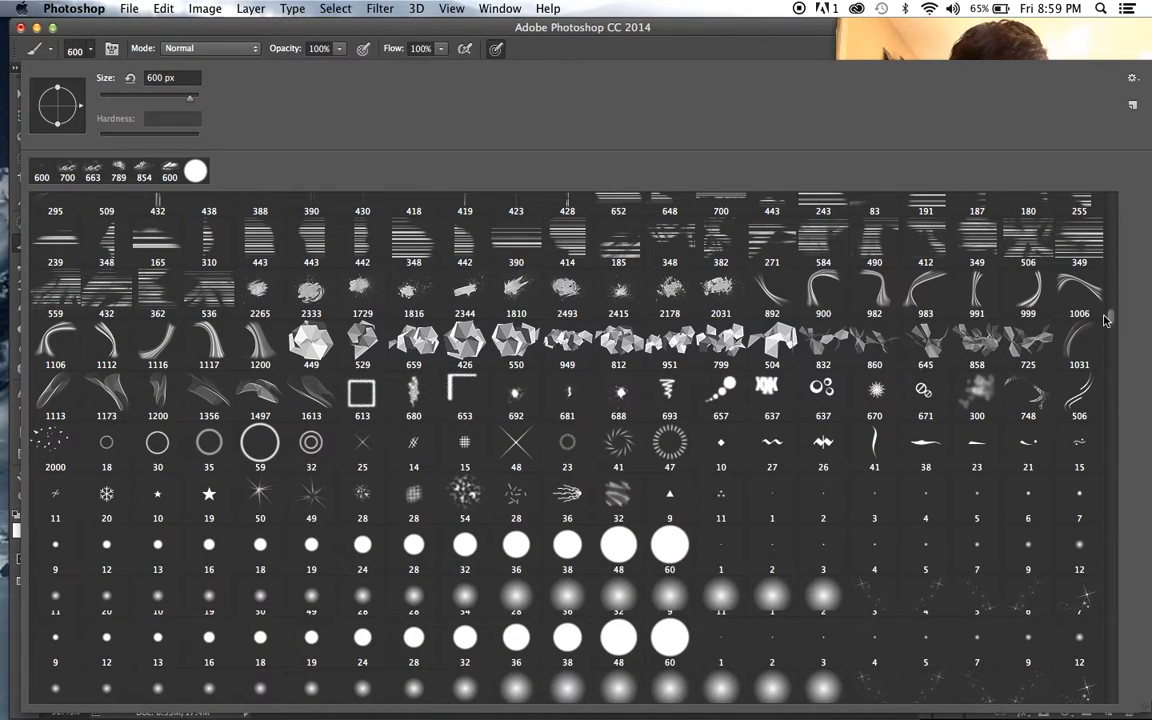
scroll(1106, 322, "down", 5)
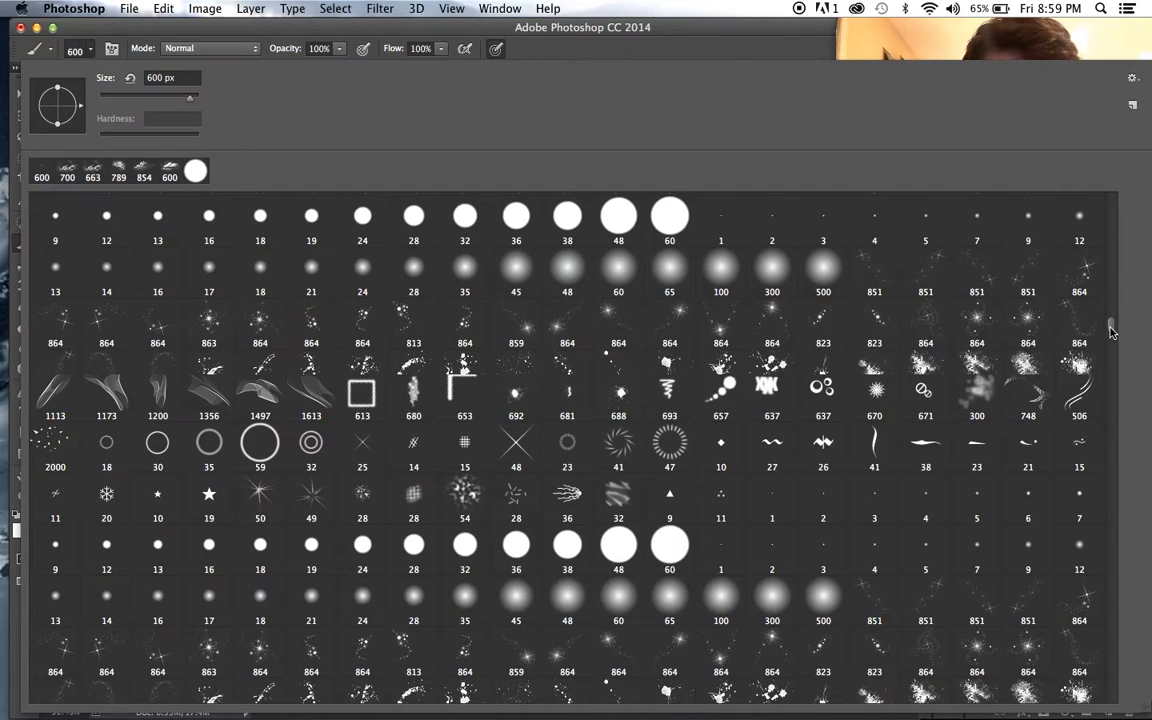
scroll(1109, 330, "down", 10)
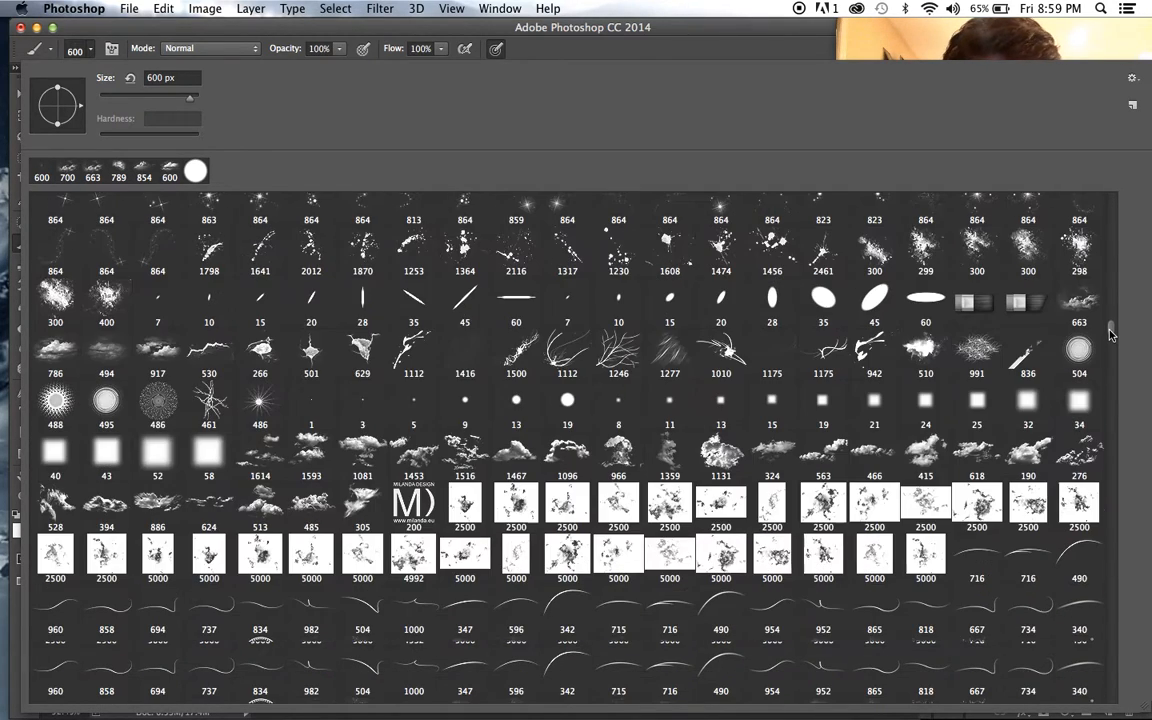
scroll(1109, 338, "down", 10)
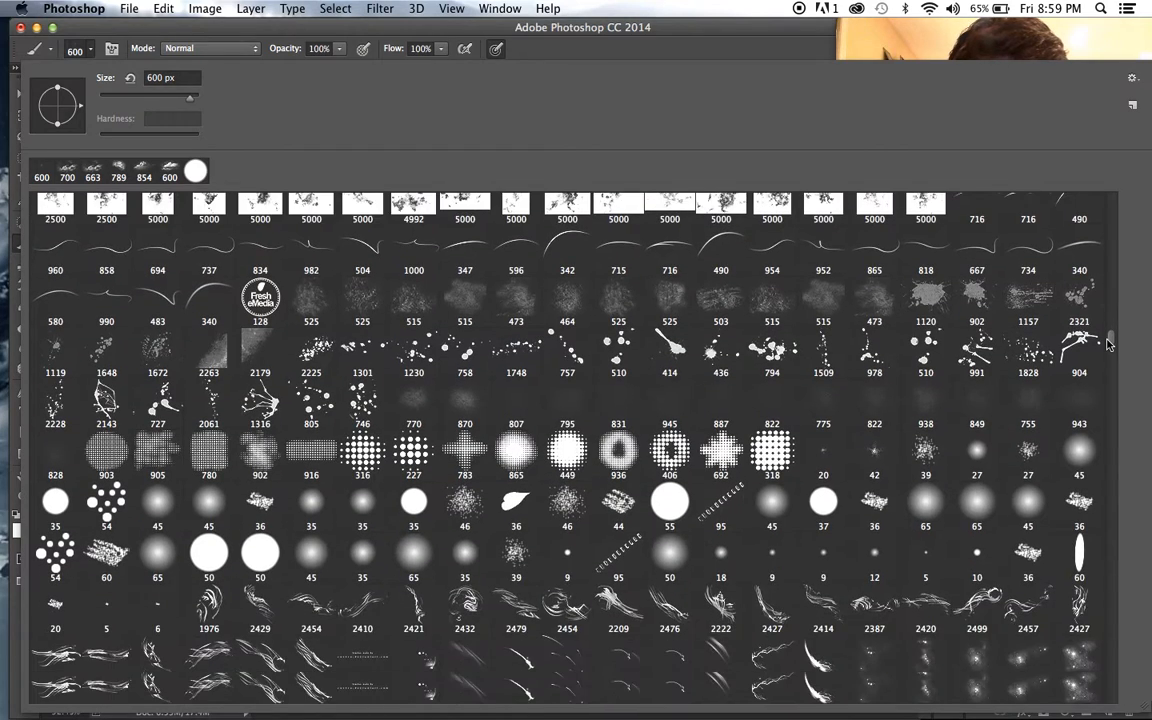
scroll(1109, 346, "down", 2)
scroll(1108, 347, "down", 1)
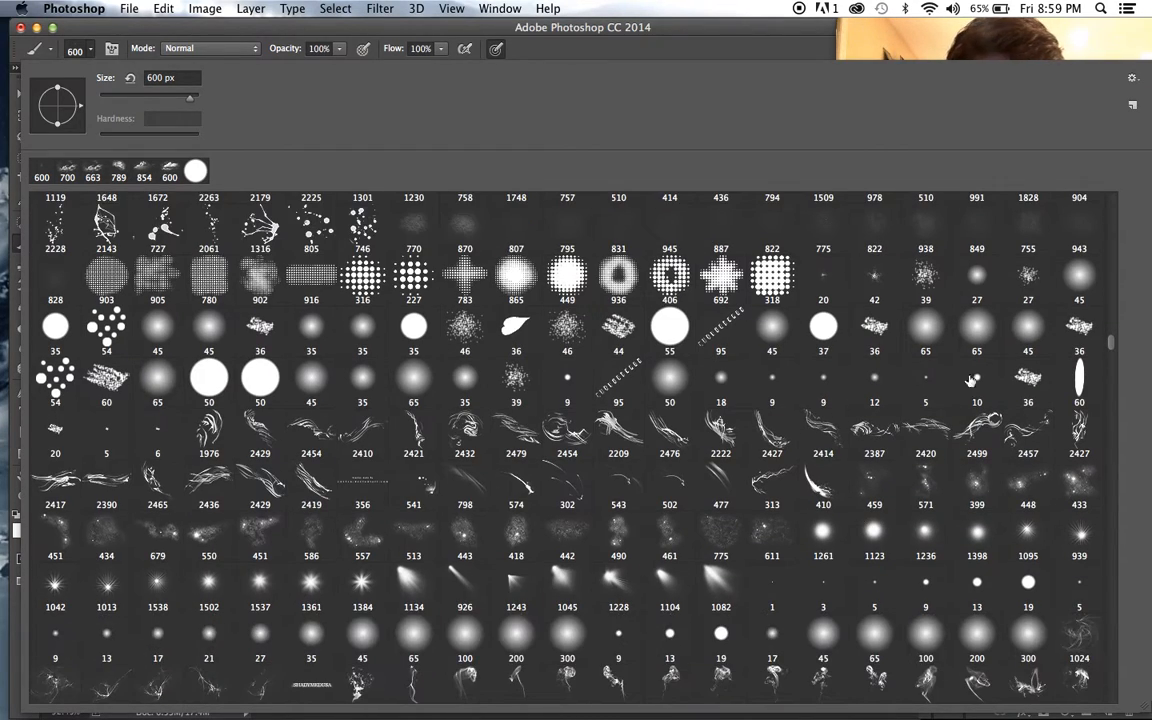
left_click(411, 582)
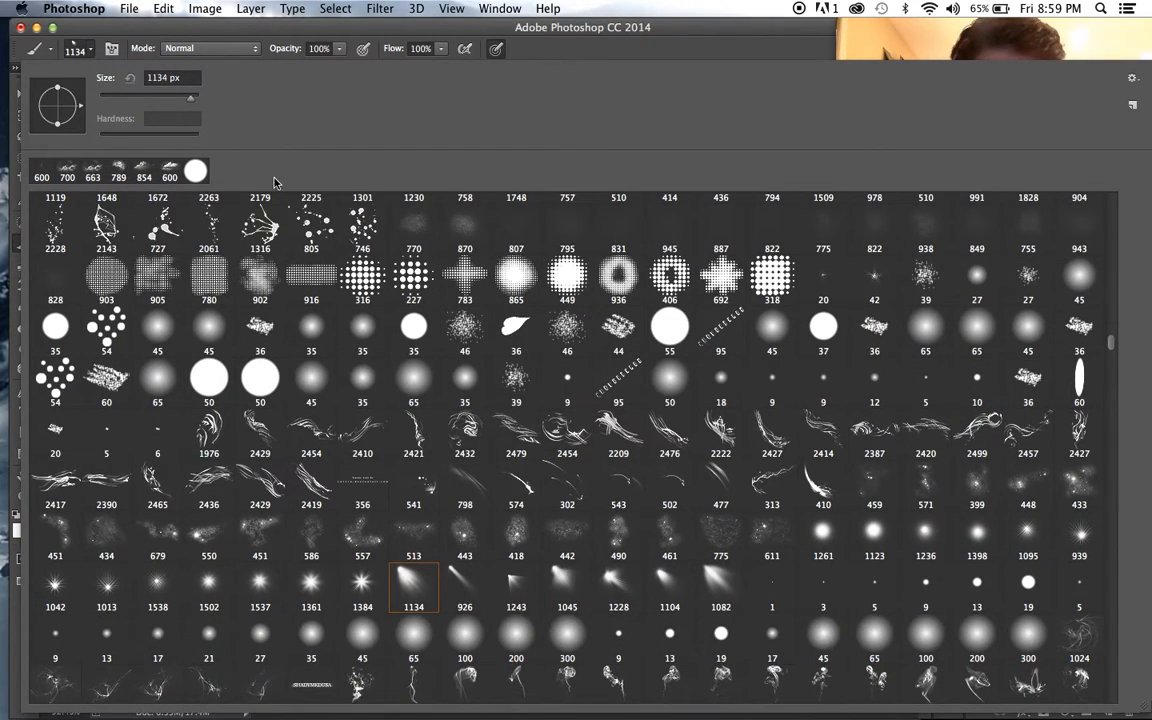
- Enlarge the light-beam brush to 2300 px and stamp white rays over the sky beside the raised arm, undoing a 2100 px trial stamp
left_click(252, 48)
key("bracketright")
key("bracketright")
key("bracketright")
key("bracketright")
key("bracketright")
key("bracketright")
key("bracketright")
key("bracketright")
key("bracketright")
key("bracketright")
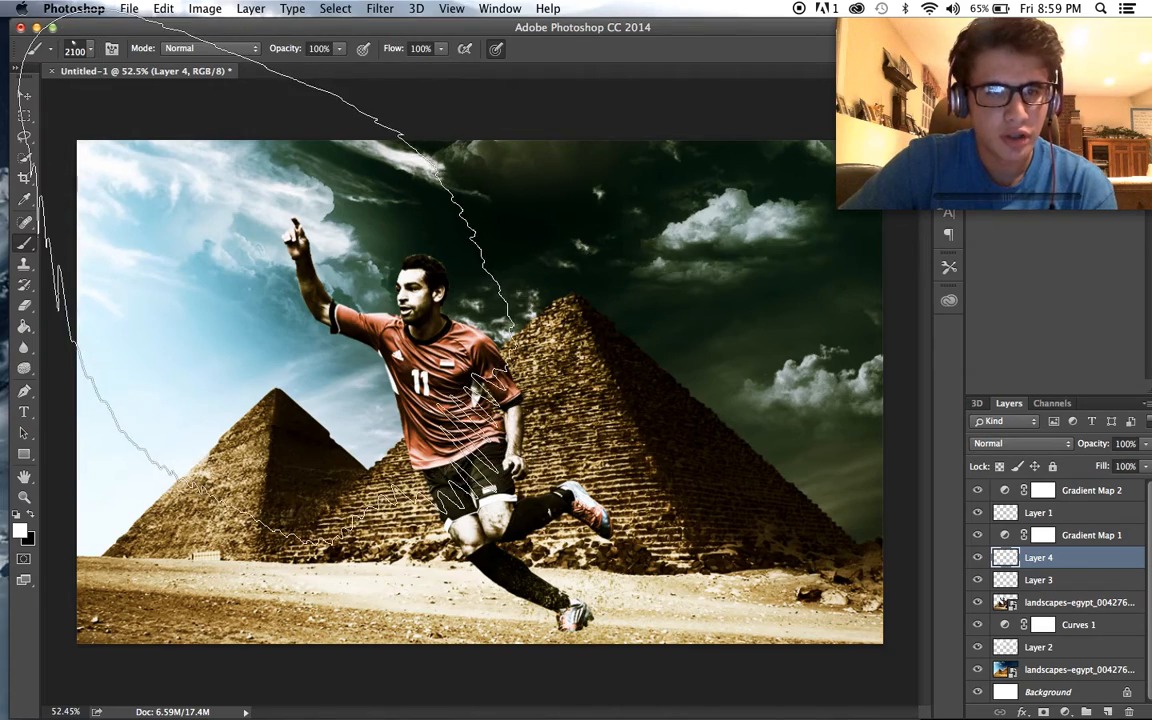
left_click(240, 200)
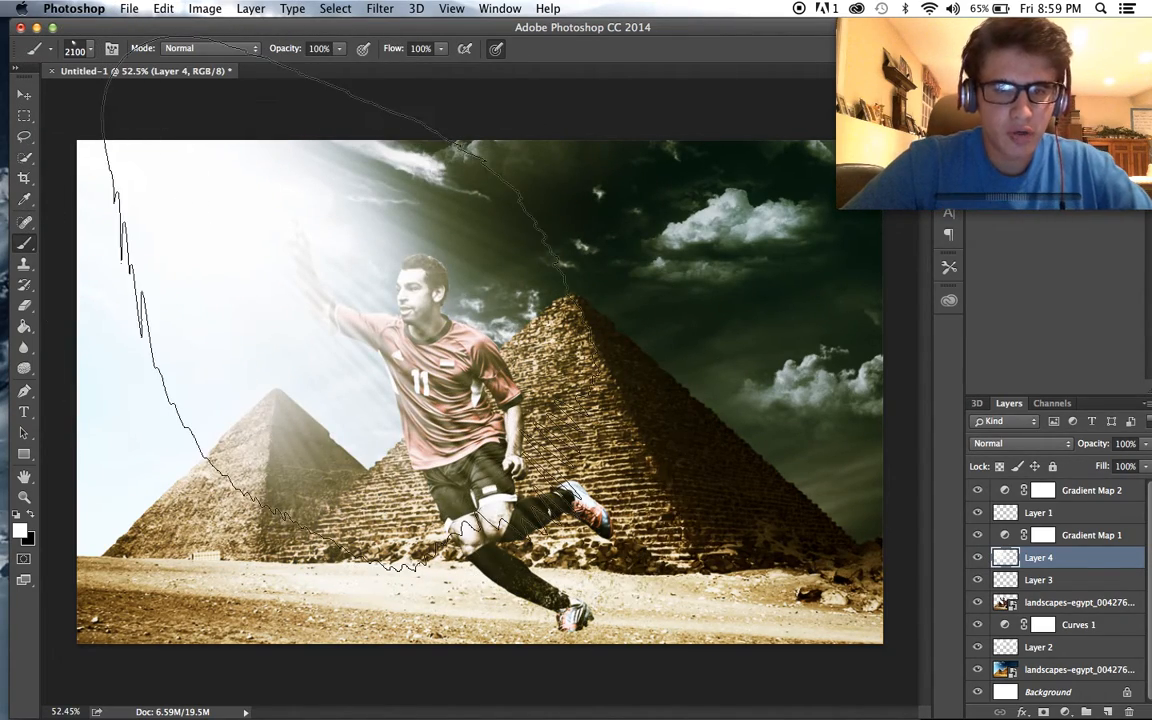
key("super+z")
key("bracketright")
key("bracketright")
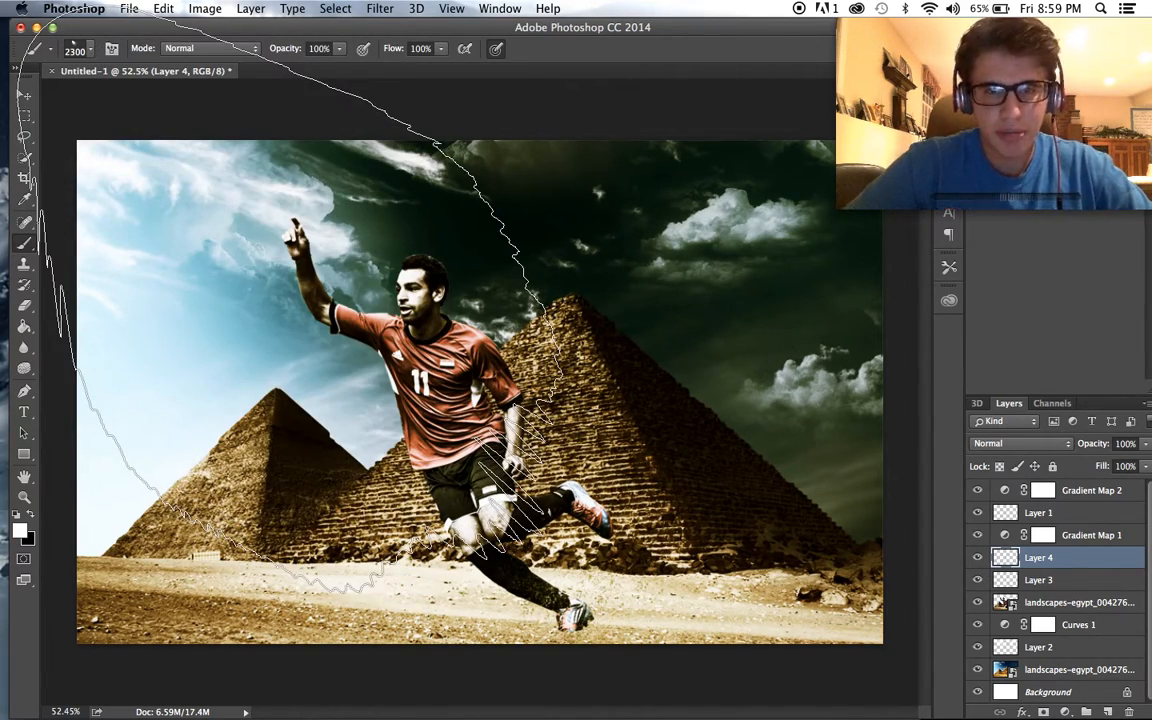
left_click(290, 300)
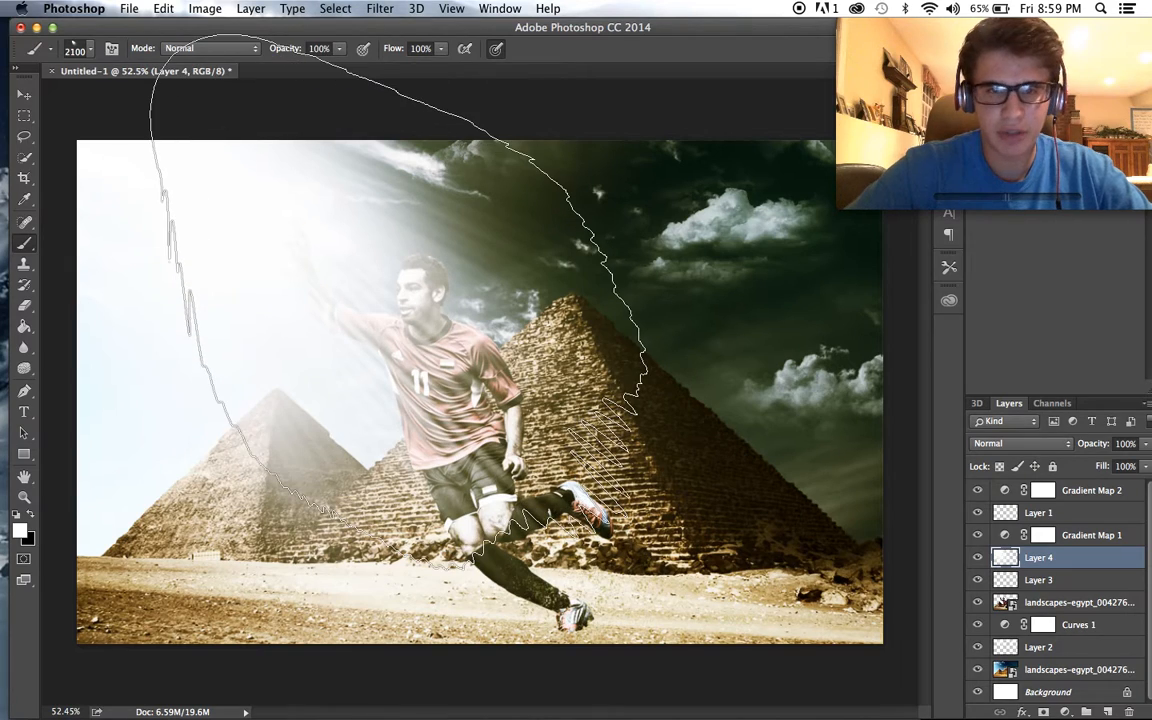
- Reduce the brush to 2100 px, lower Layer 4's opacity to 91%, and try another light stamp near the smaller pyramid, undoing it
key("bracketleft")
key("bracketleft")
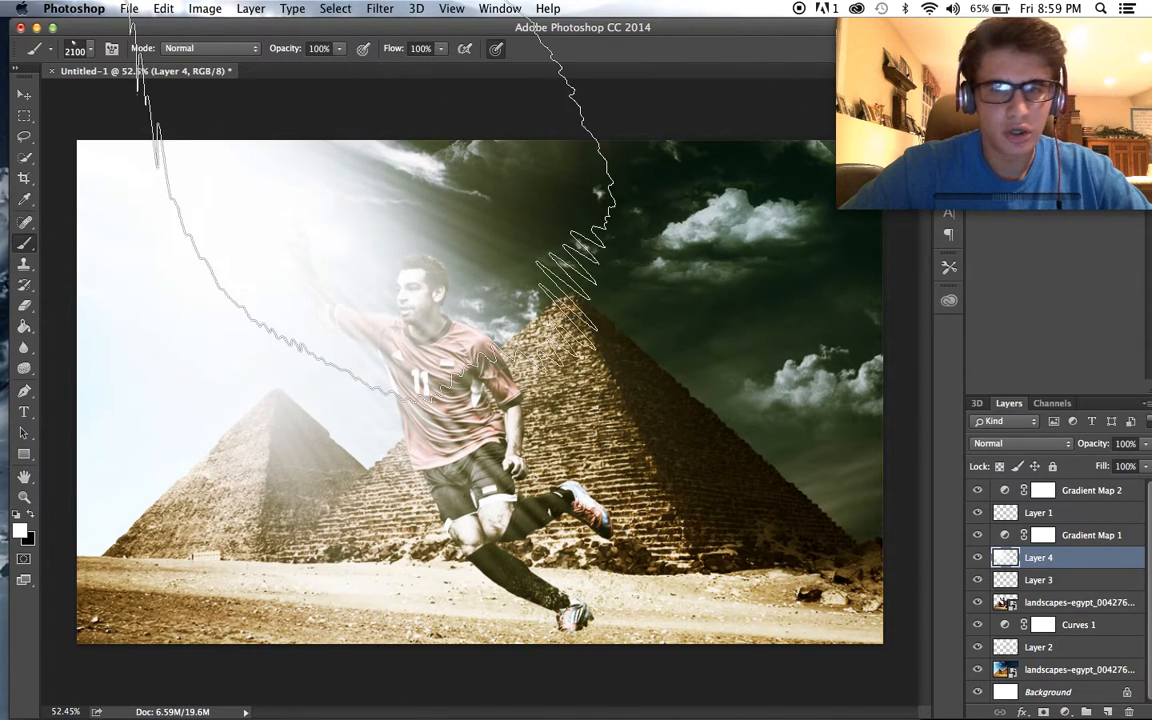
left_click(1145, 444)
left_click_drag(1136, 467, 1135, 467)
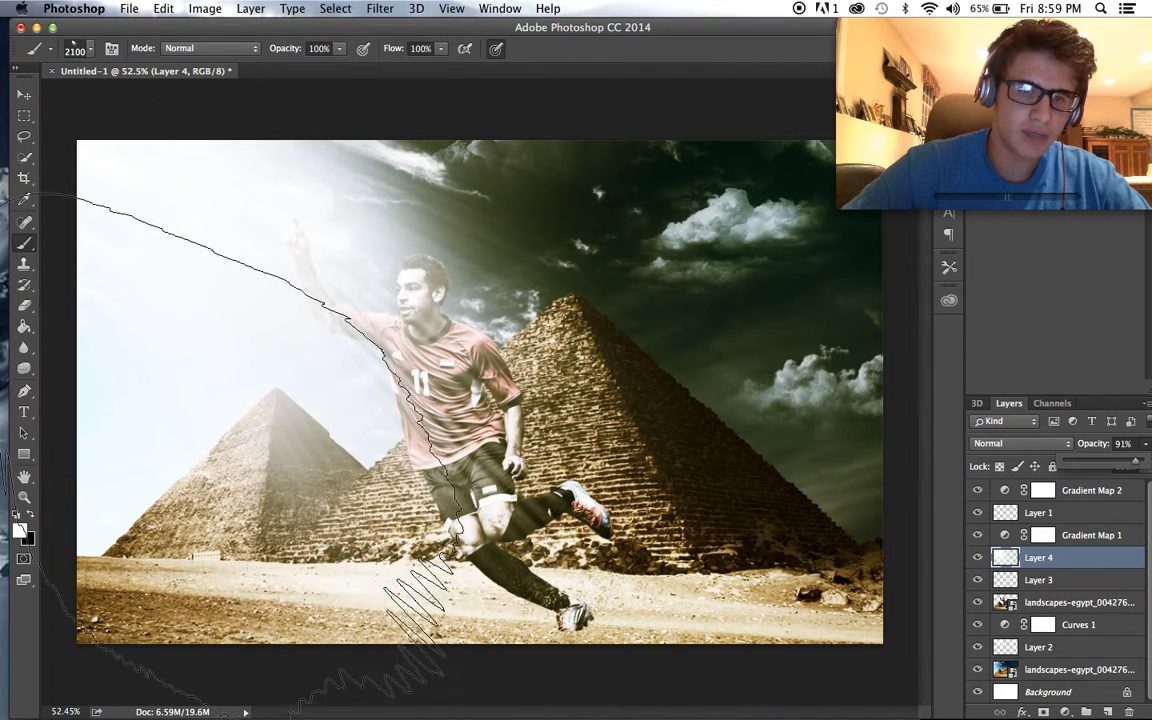
left_click(205, 450)
key("super+z")
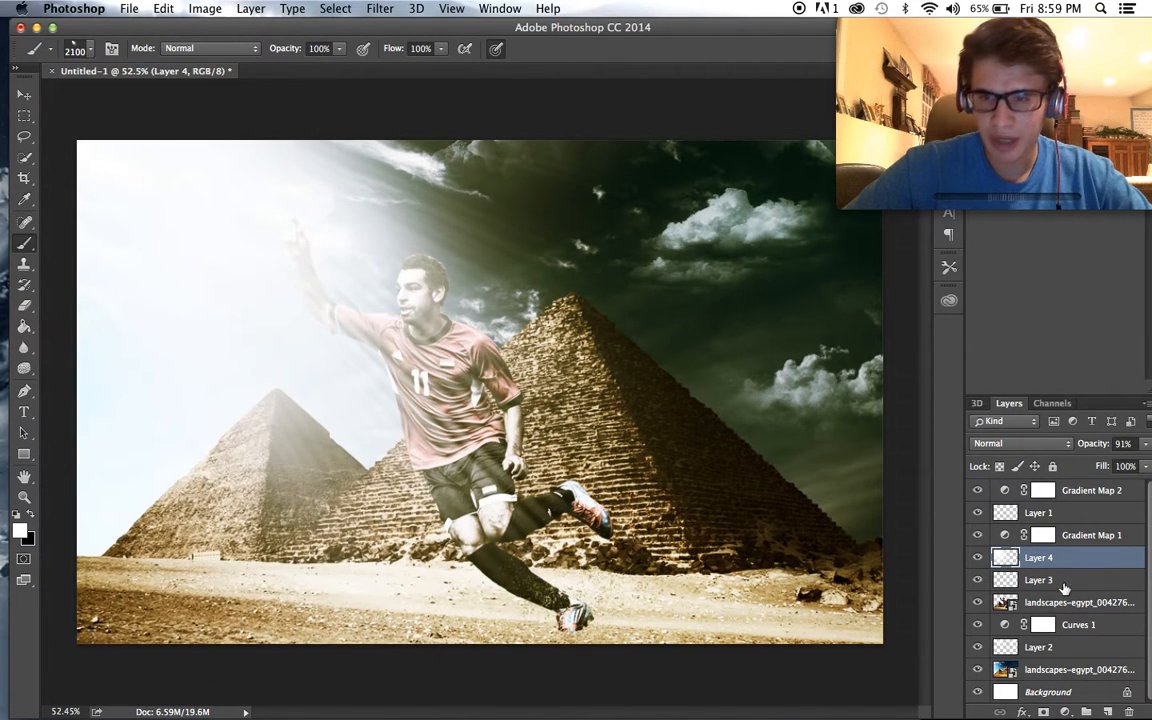
- Add a blank layer directly above Layer 4, undo a trial light stamp on it, and reduce the brush to 1800 px
left_click(1108, 711)
left_click(205, 445)
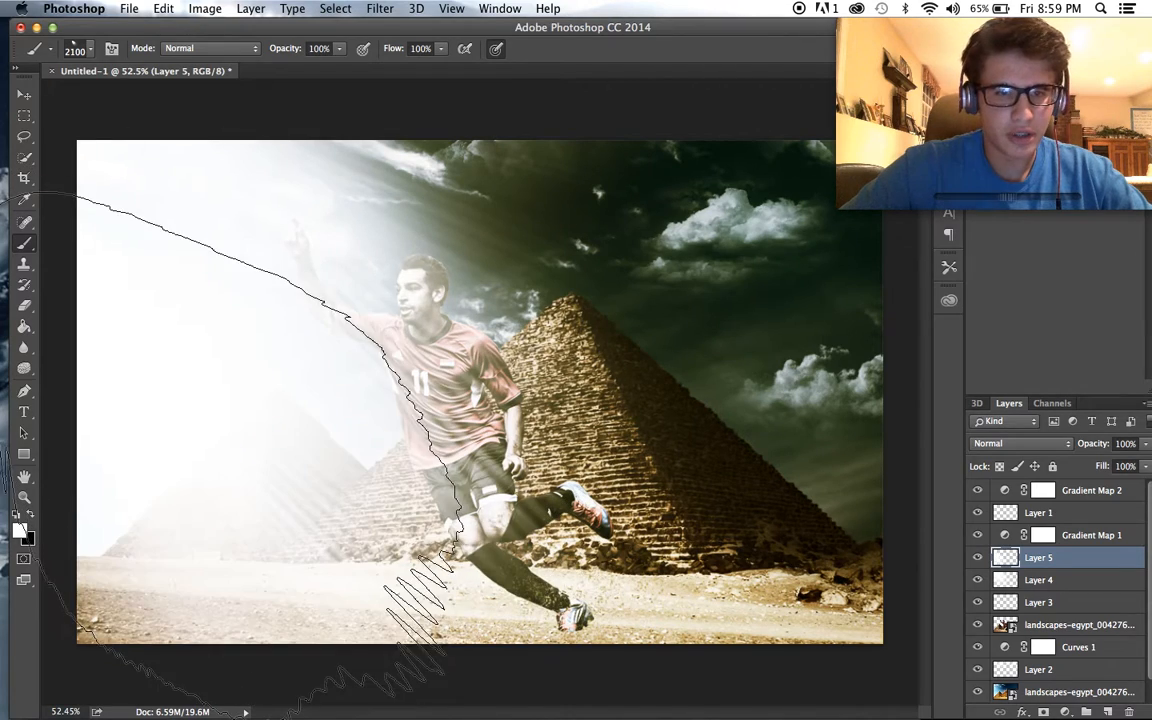
key("super+t")
key("bracketleft")
key("bracketleft")
key("bracketleft")
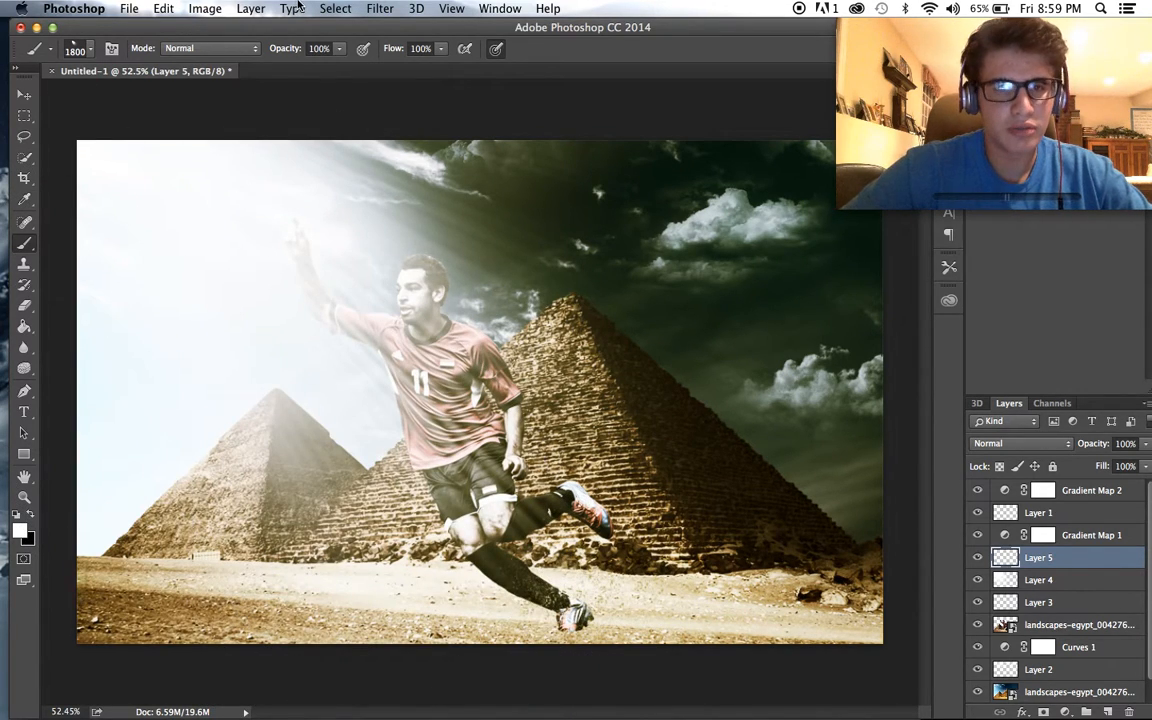
- Rotate the beam brush tip so the rays spread horizontally and stamp white light across the smaller pyramid, undoing a first attempt
left_click(93, 50)
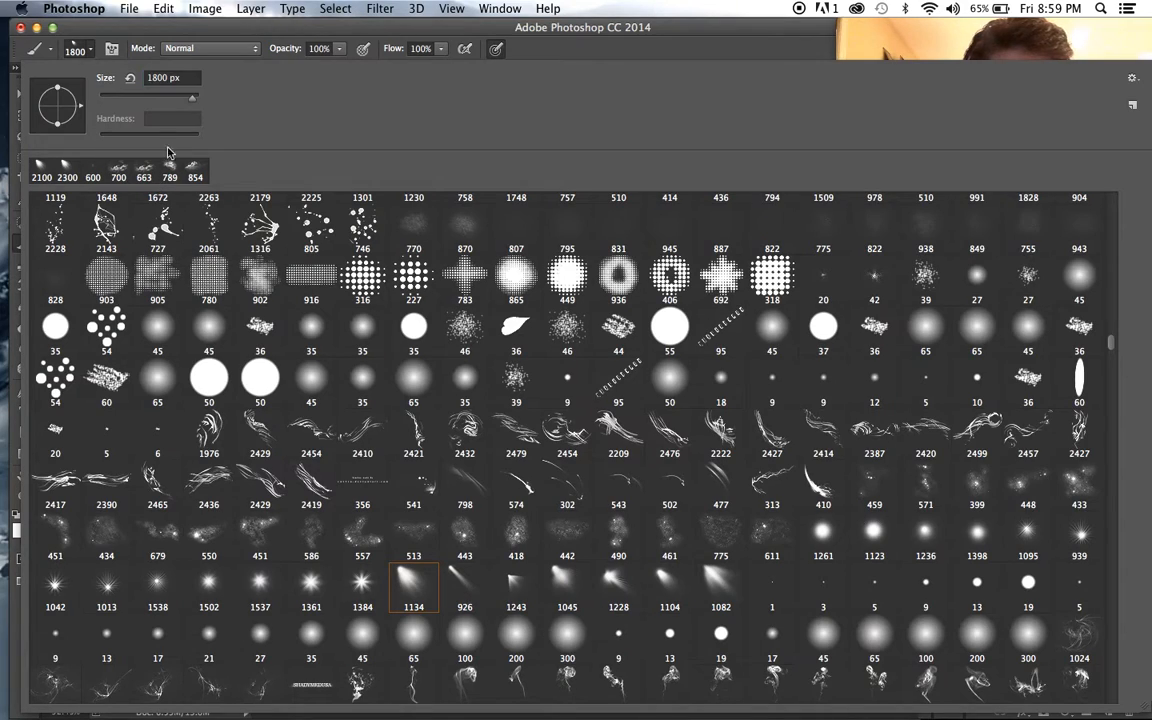
left_click(93, 50)
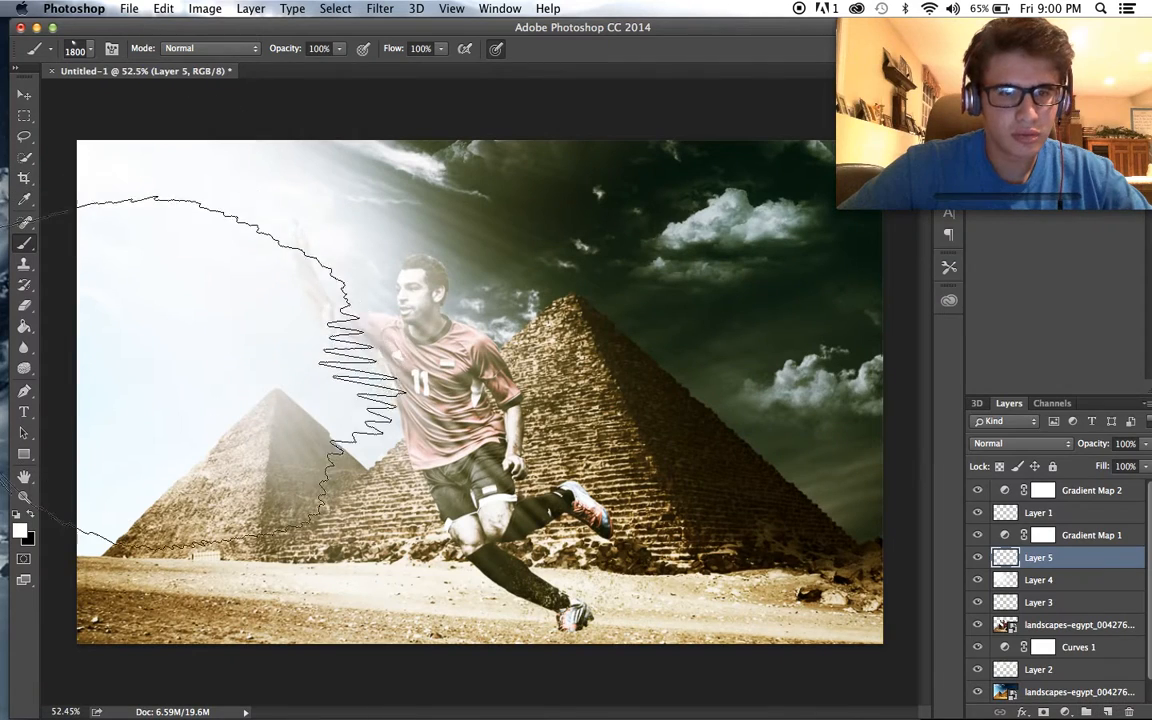
left_click(340, 436)
key("super+z")
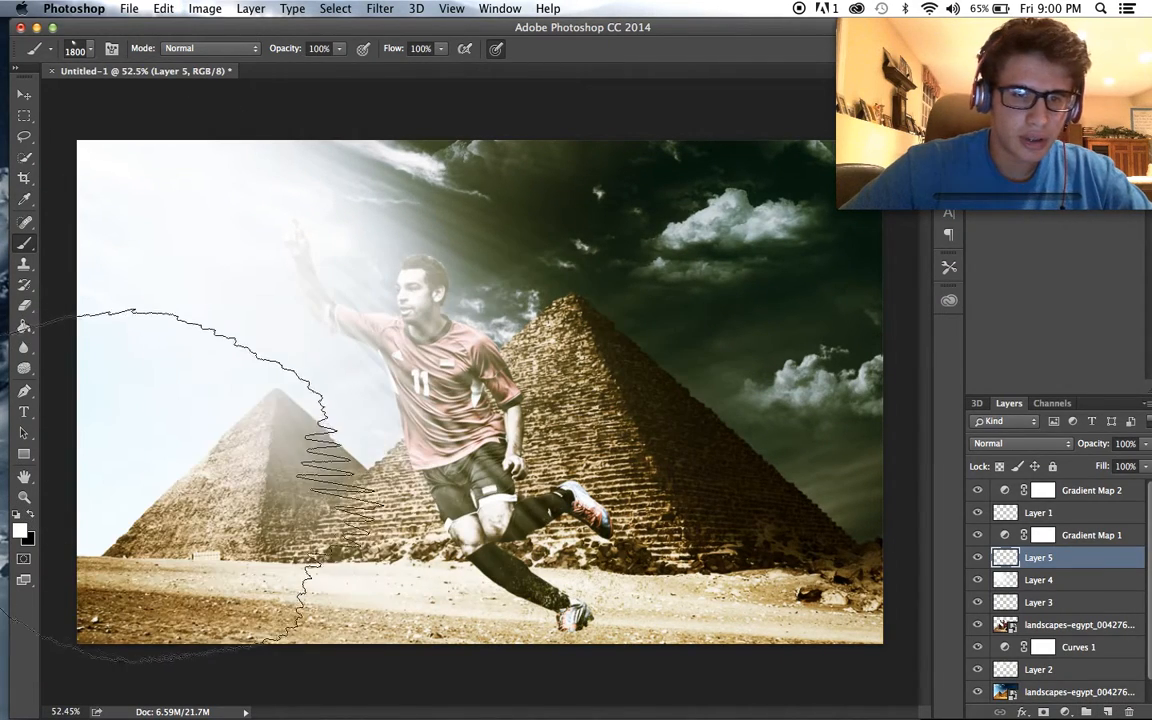
left_click(66, 480)
- Check the new light rays up close and soften Layer 5 with a Gaussian Blur of 37.4 pixels
key("super+plus")
key("super+plus")
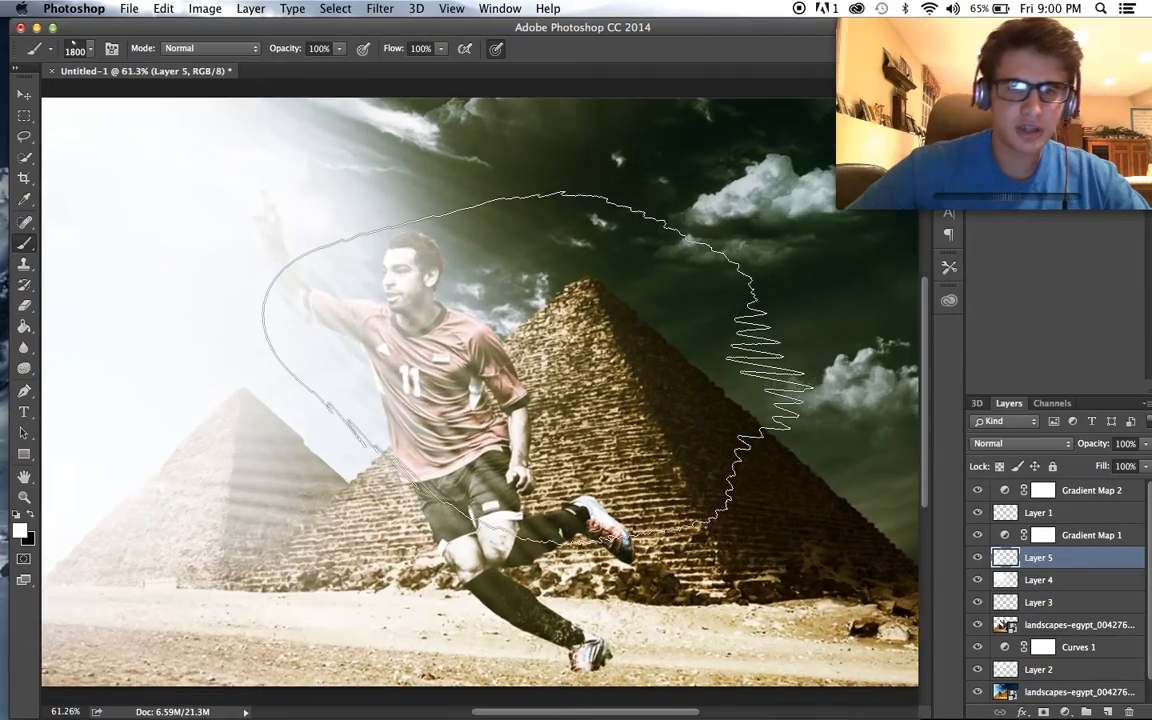
scroll(538, 368, "left", 3)
scroll(538, 368, "down", 2)
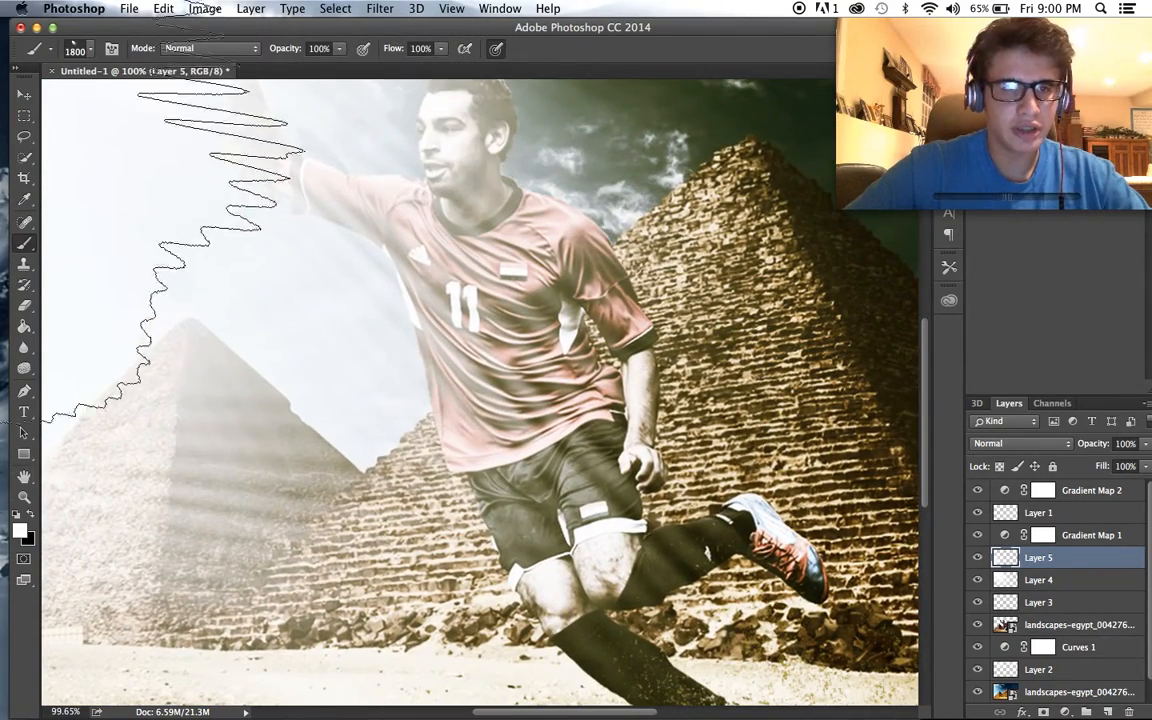
left_click(25, 95)
scroll(283, 469, "down", 5)
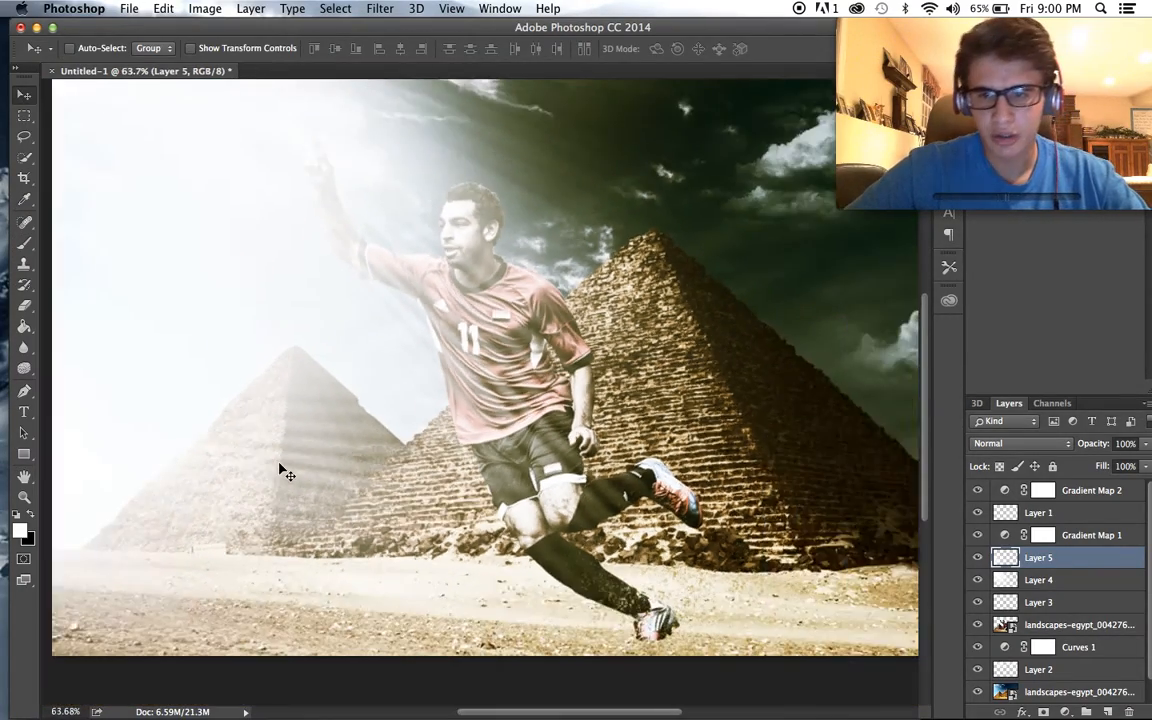
scroll(283, 469, "up", 2)
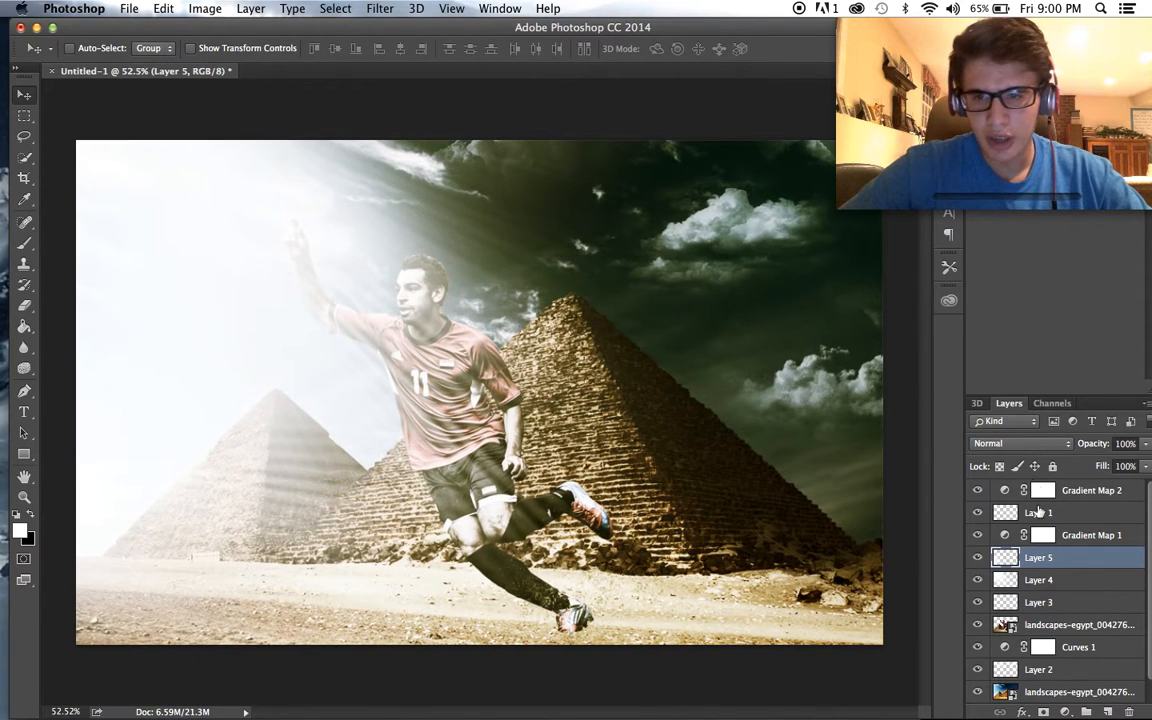
left_click(416, 8)
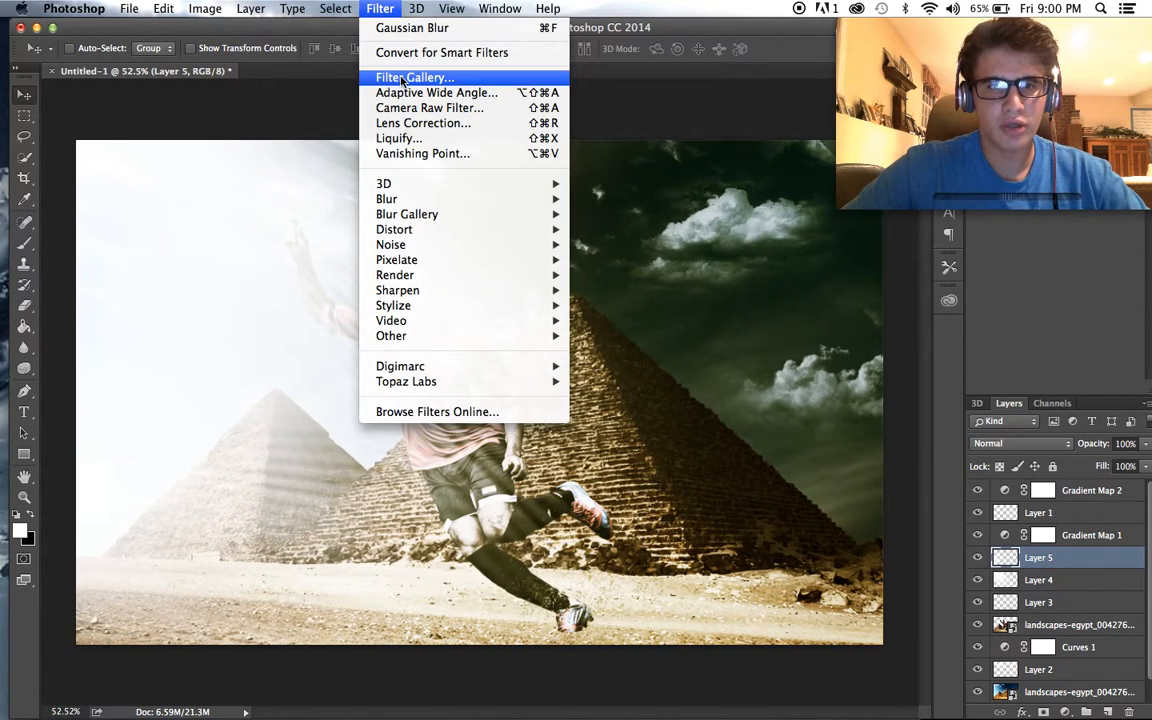
mouse_move(430, 197)
left_click(650, 260)
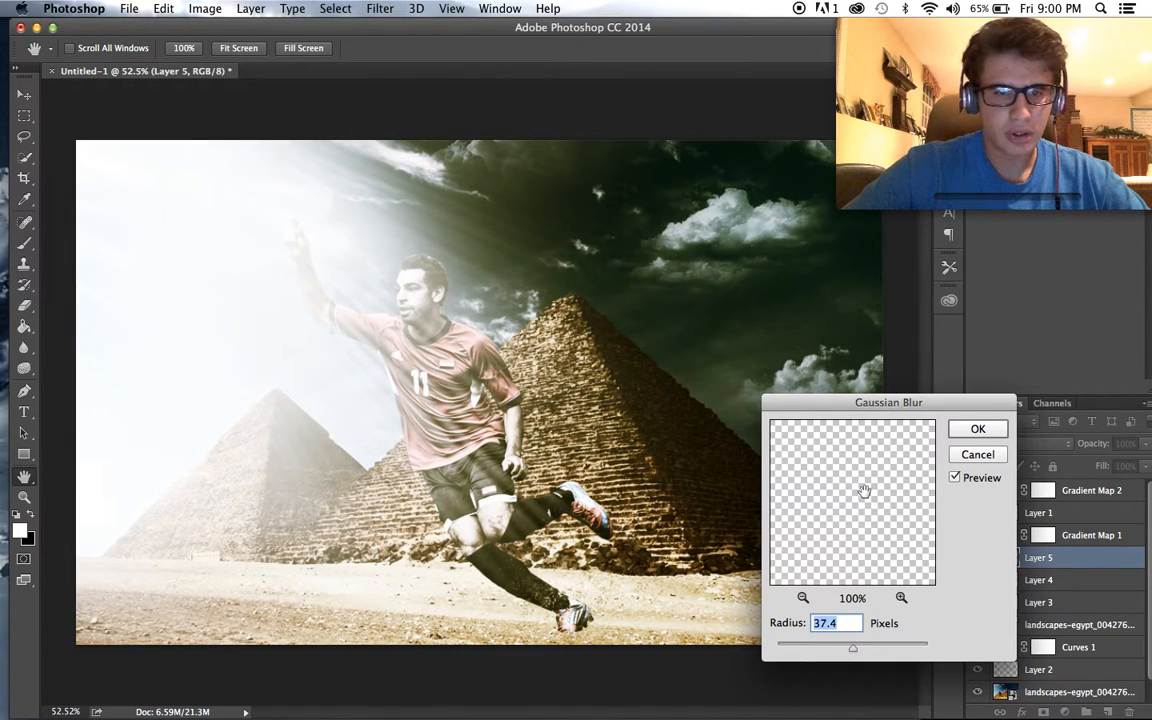
left_click(975, 429)
- Select Layer 4 and soften its light rays with a Gaussian Blur of 37.4 pixels
key("alt+bracketleft")
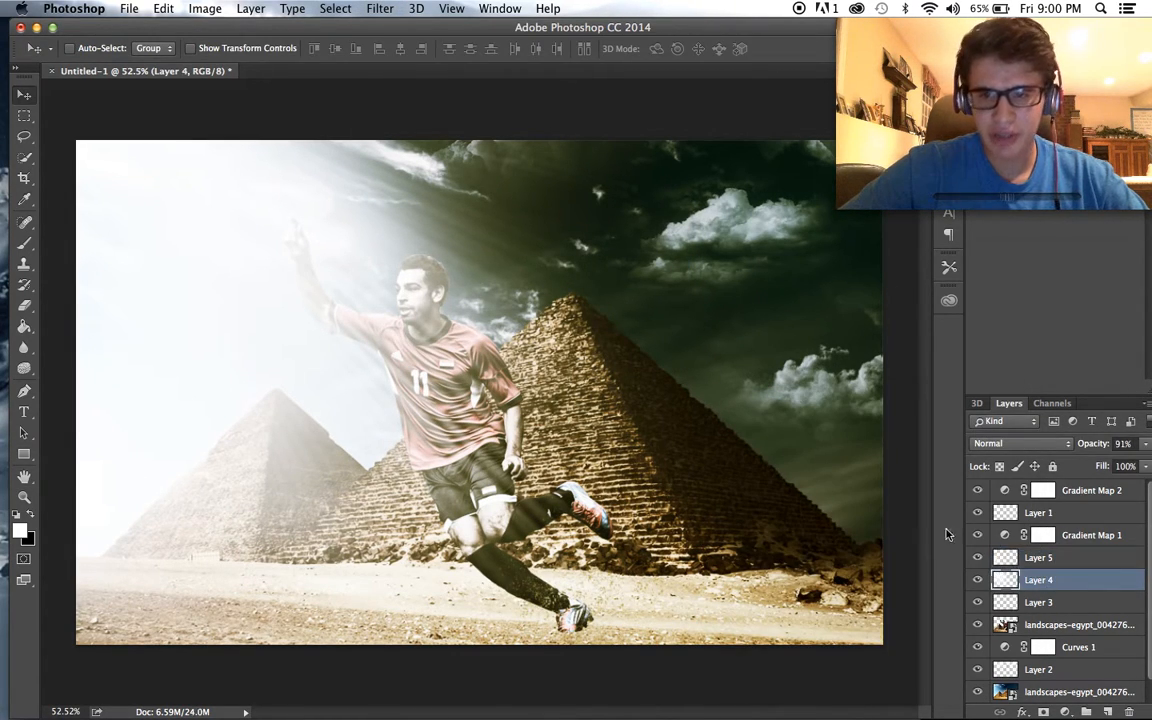
left_click(380, 8)
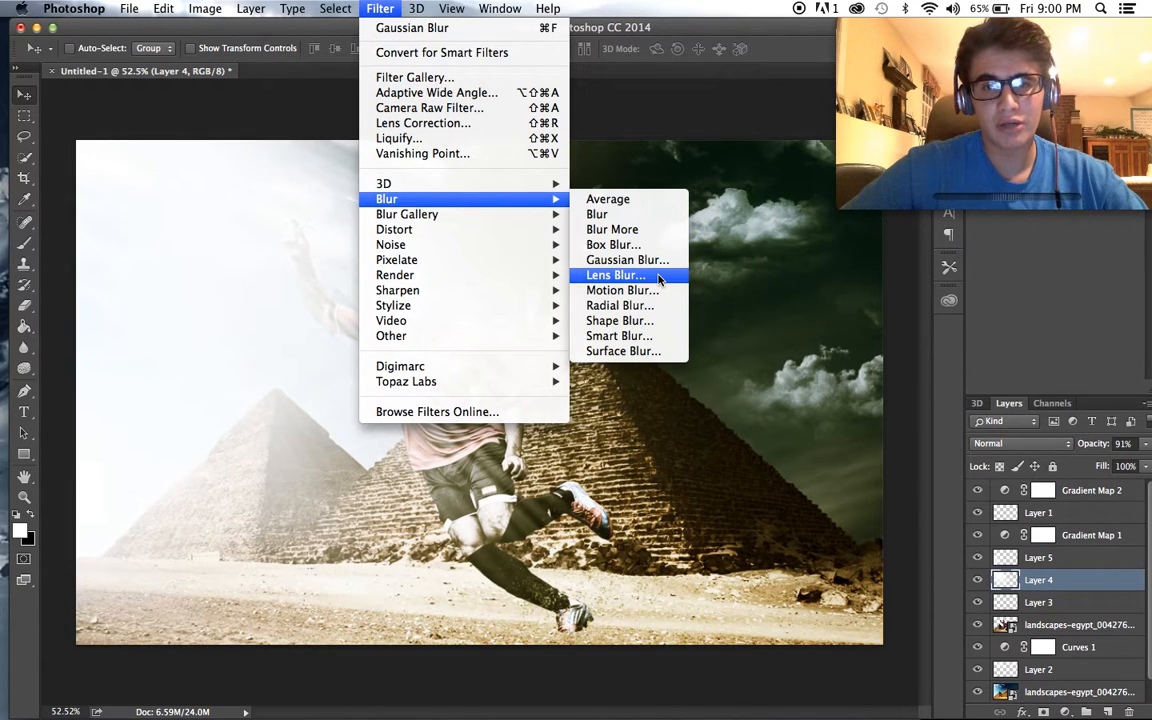
left_click(595, 258)
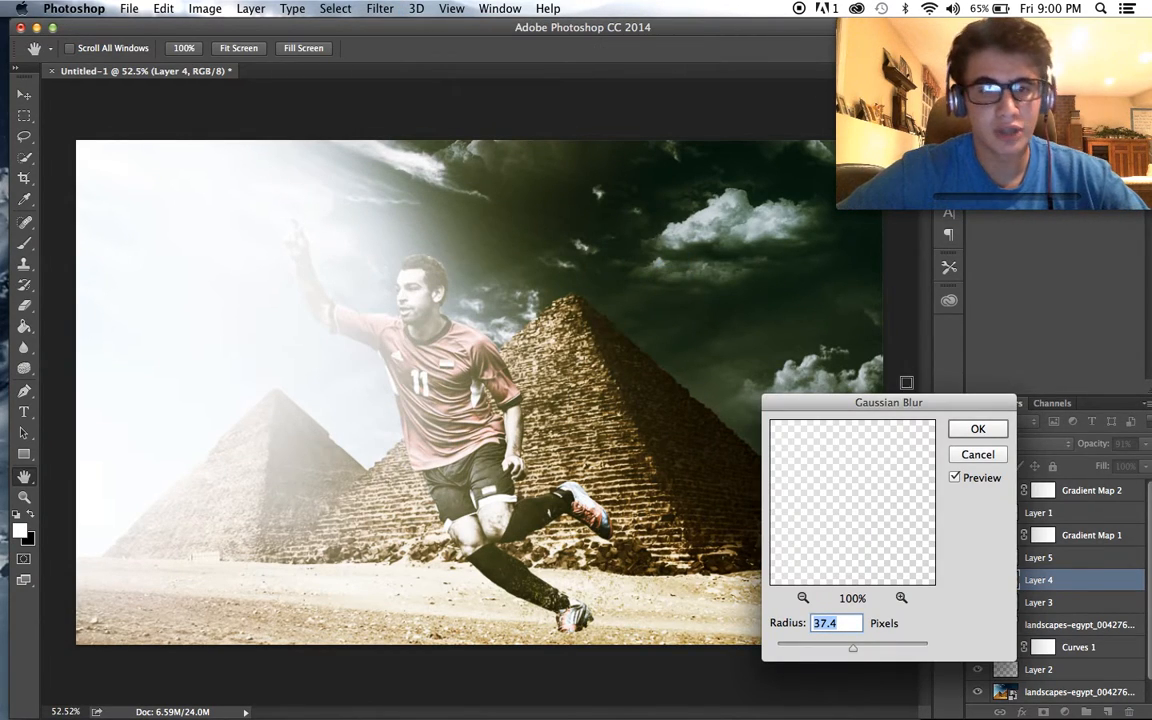
left_click(977, 430)
- Compare the image with and without the Gradient Map 1 adjustment and hide the Gradient Map 2 adjustment layer
key("v")
scroll(640, 405, "up", 3)
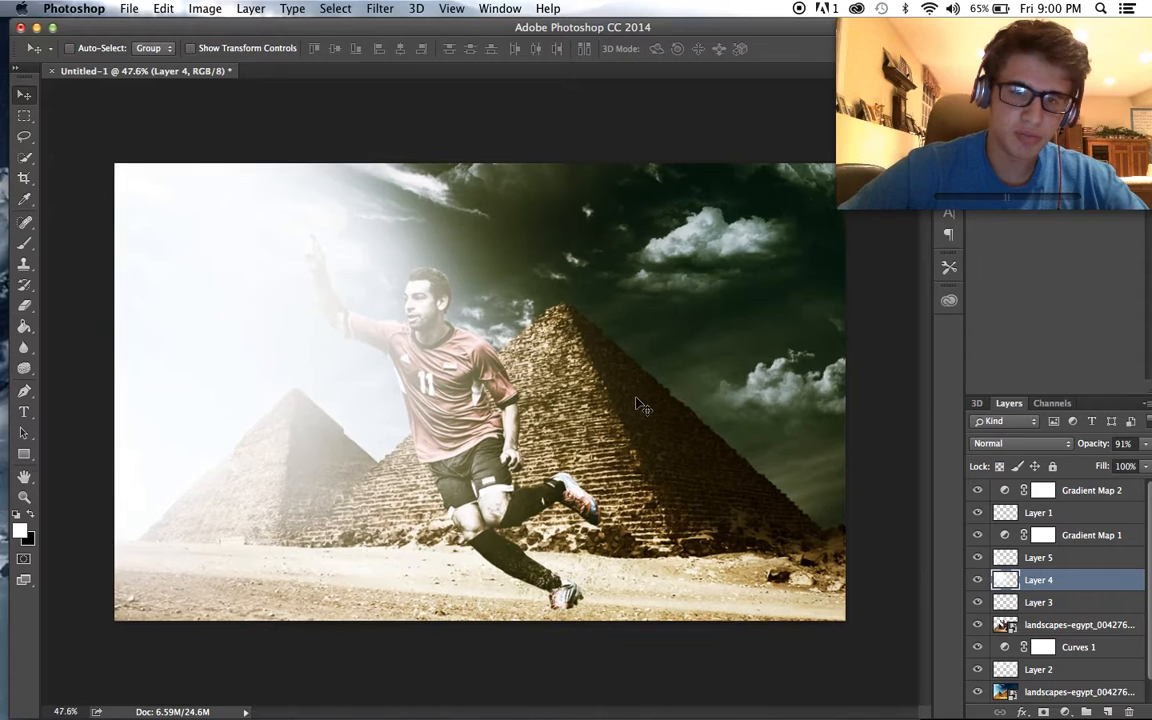
left_click(979, 535)
scroll(1012, 576, "down", 1)
scroll(1010, 545, "up", 1)
left_click(978, 490)
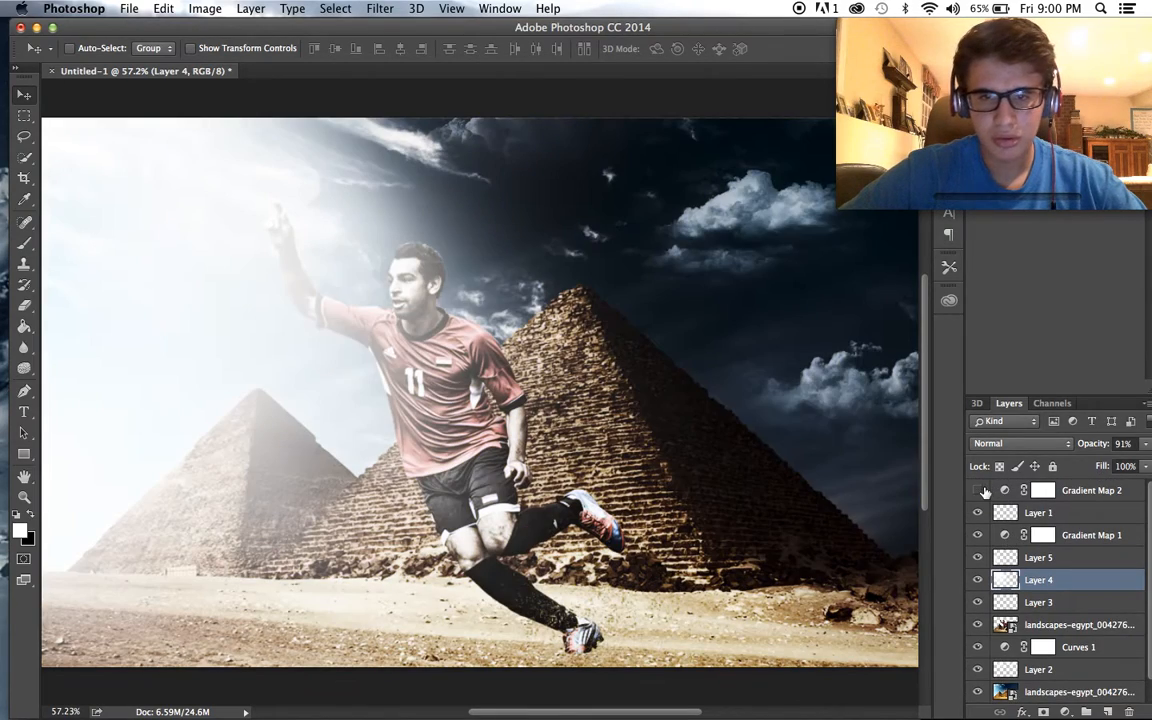
scroll(766, 530, "down", 3)
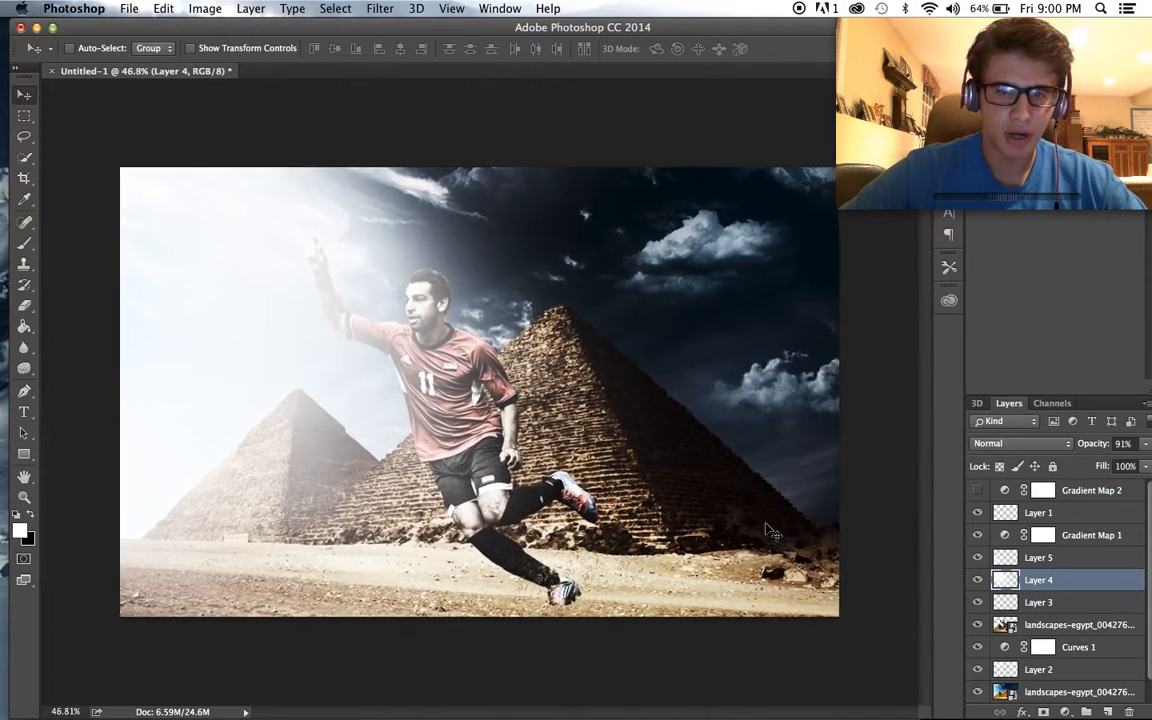
scroll(766, 530, "up", 5)
scroll(766, 530, "down", 1)
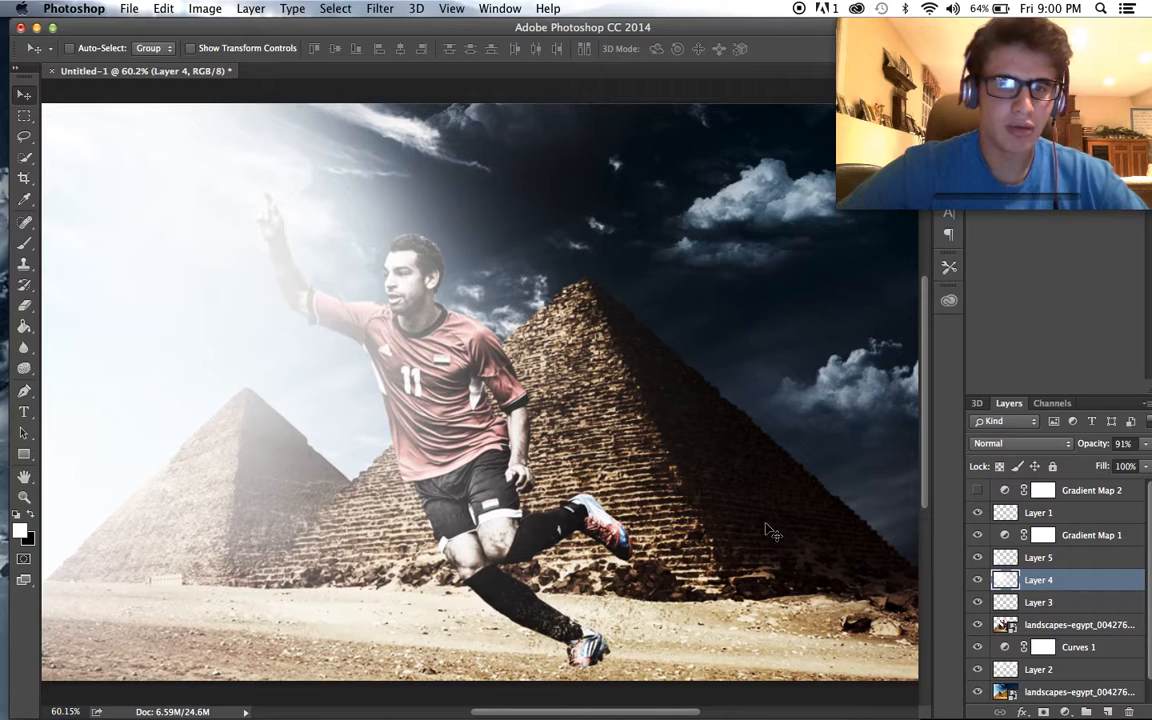
scroll(770, 530, "down", 1)
scroll(773, 533, "up", 1)
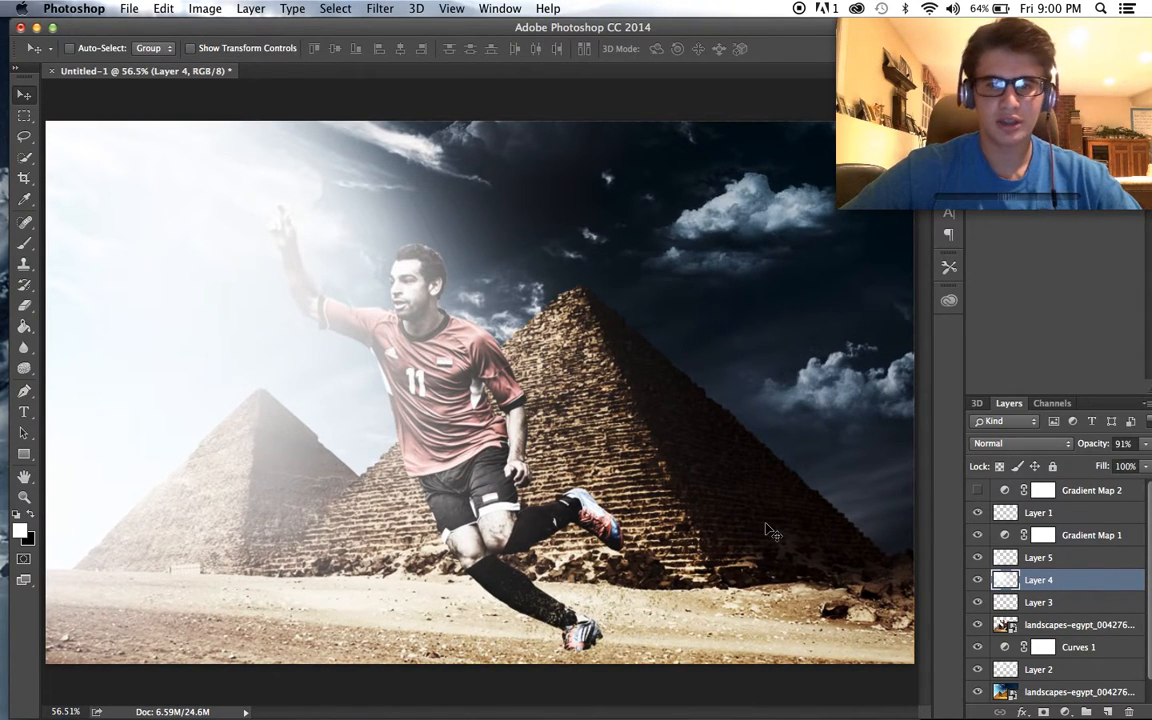
- Add a blank layer directly above the pyramid landscape layer and set the brush colour to a tan sampled from the sand
scroll(1024, 614, "down", 1)
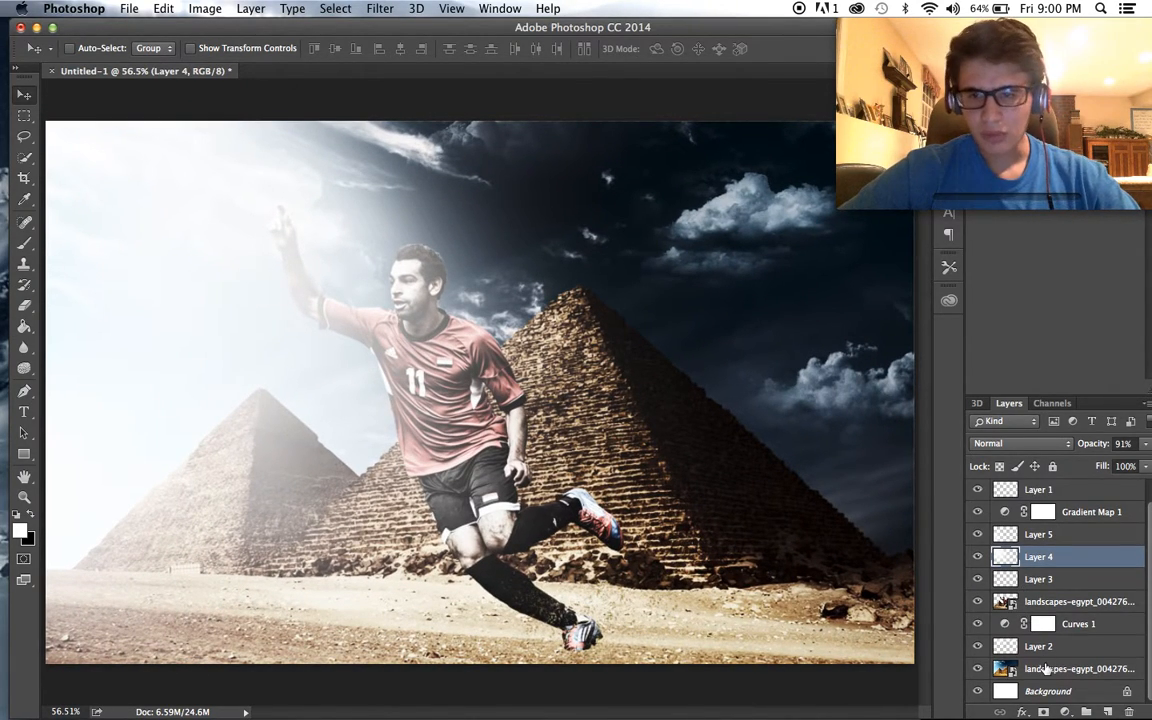
left_click(1045, 670)
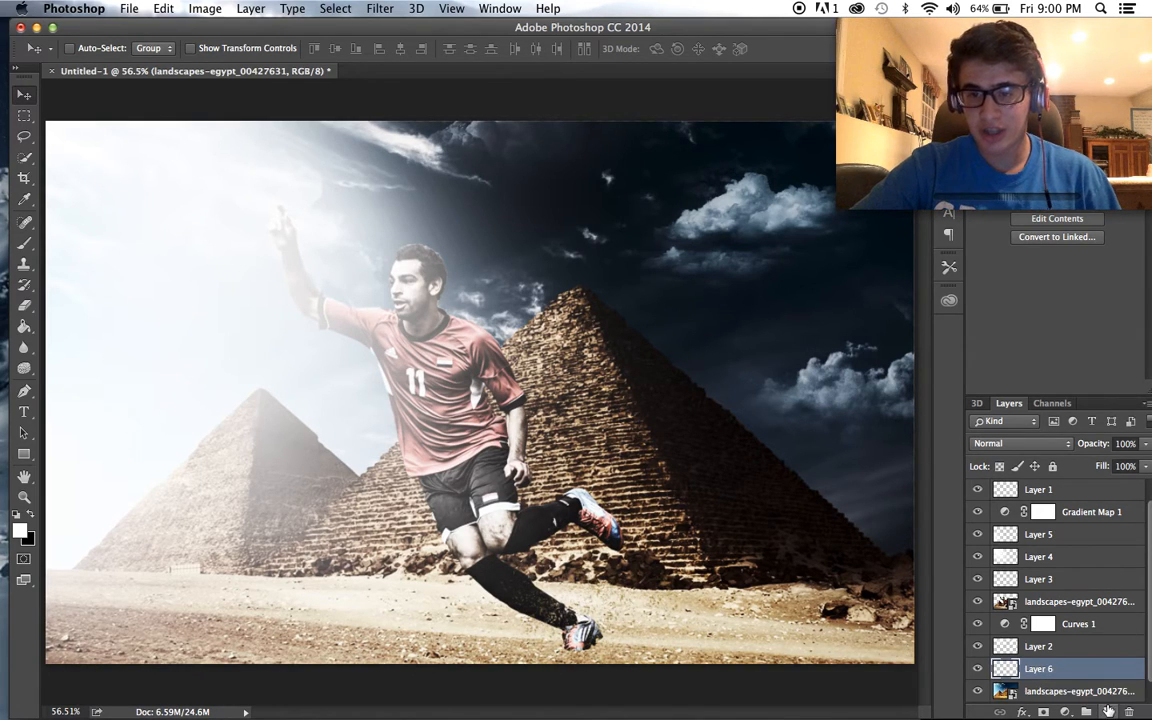
left_click(24, 243)
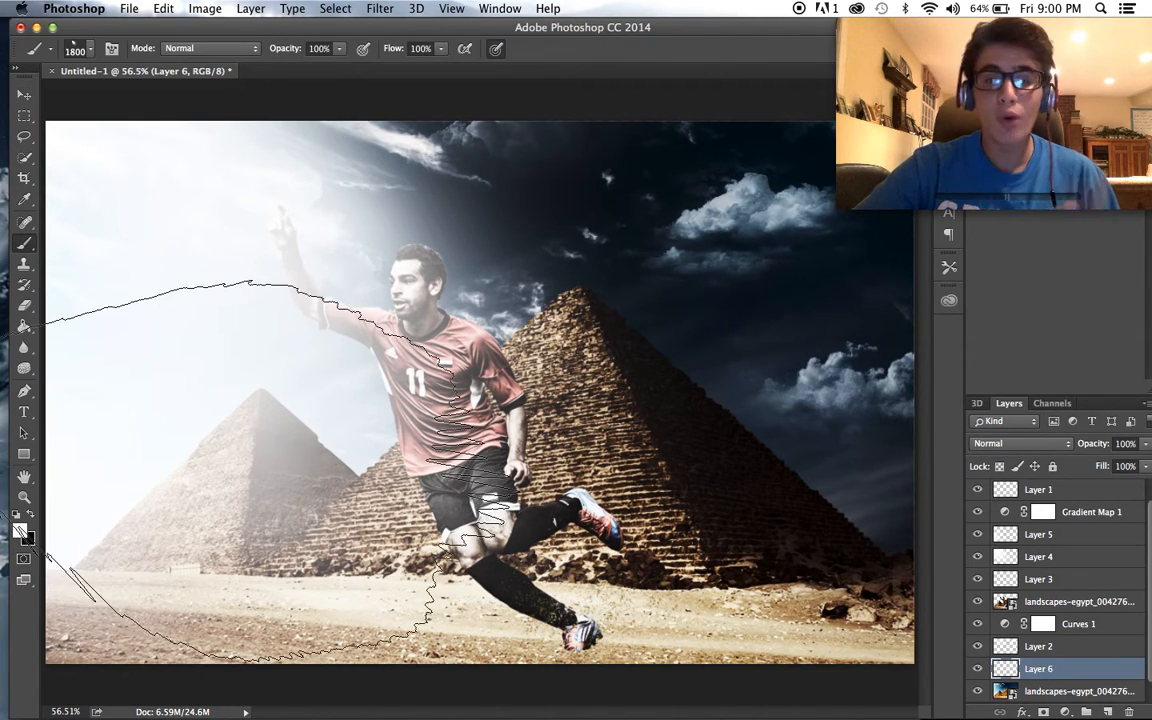
left_click(18, 530)
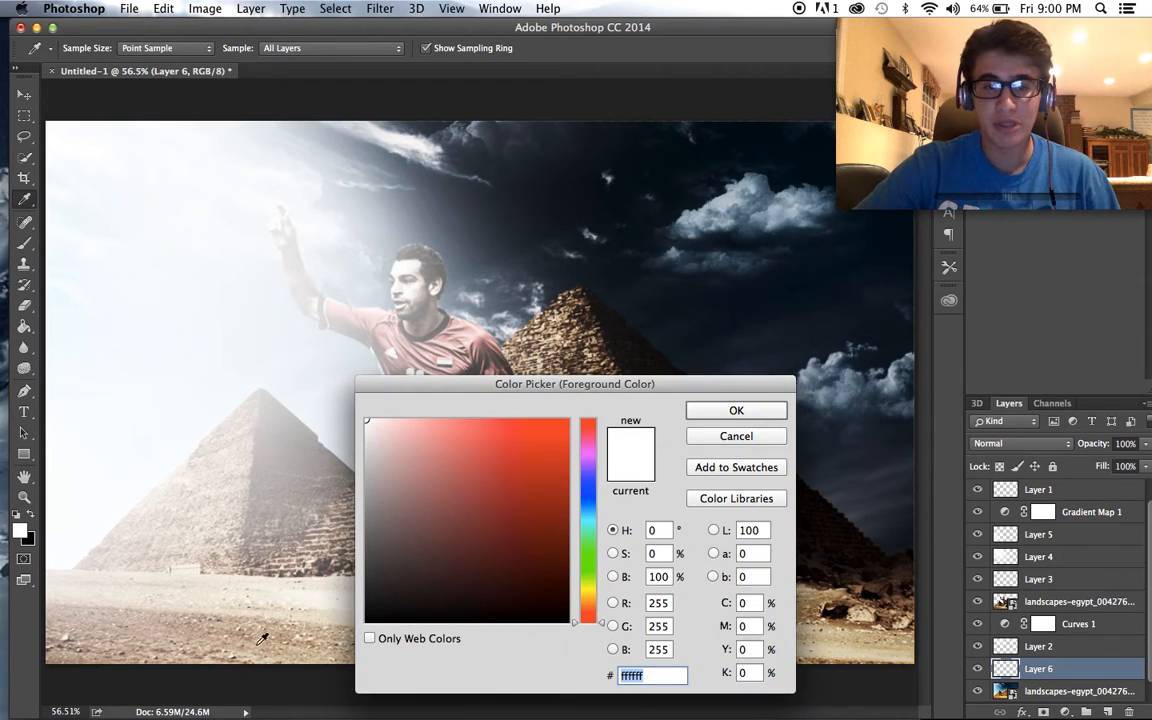
left_click(238, 578)
left_click(779, 420)
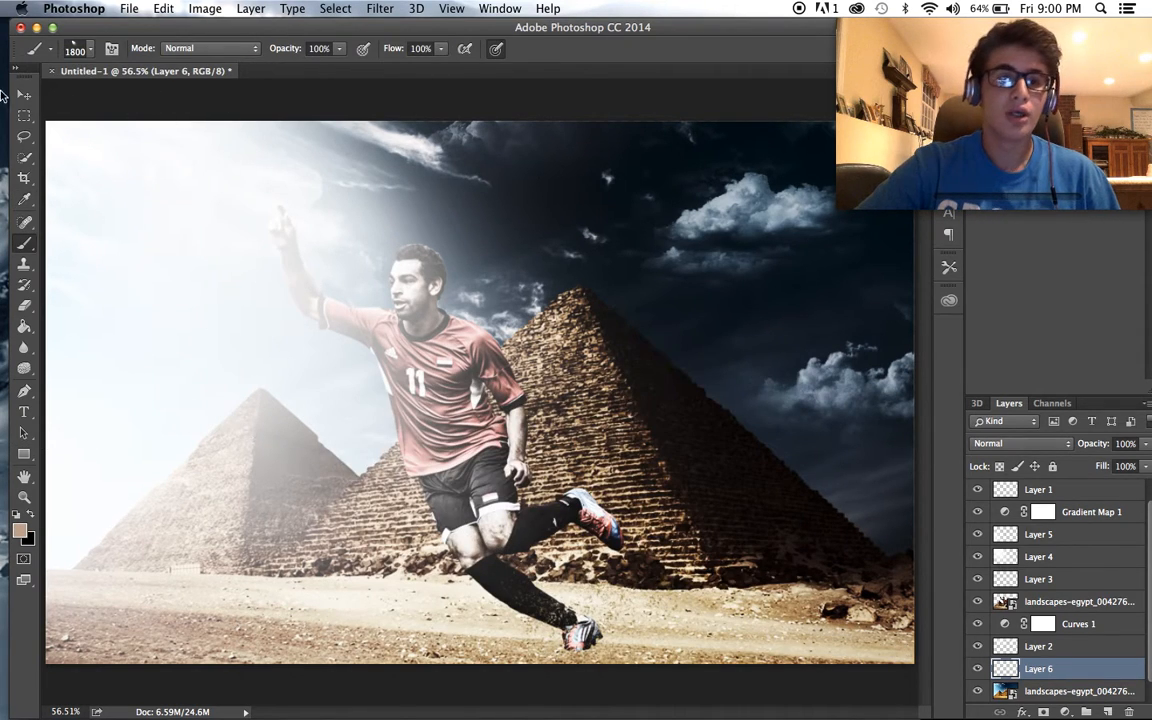
- Choose the smoky cloud brush preset labelled 430 and enlarge the brush to 800 px
left_click(95, 50)
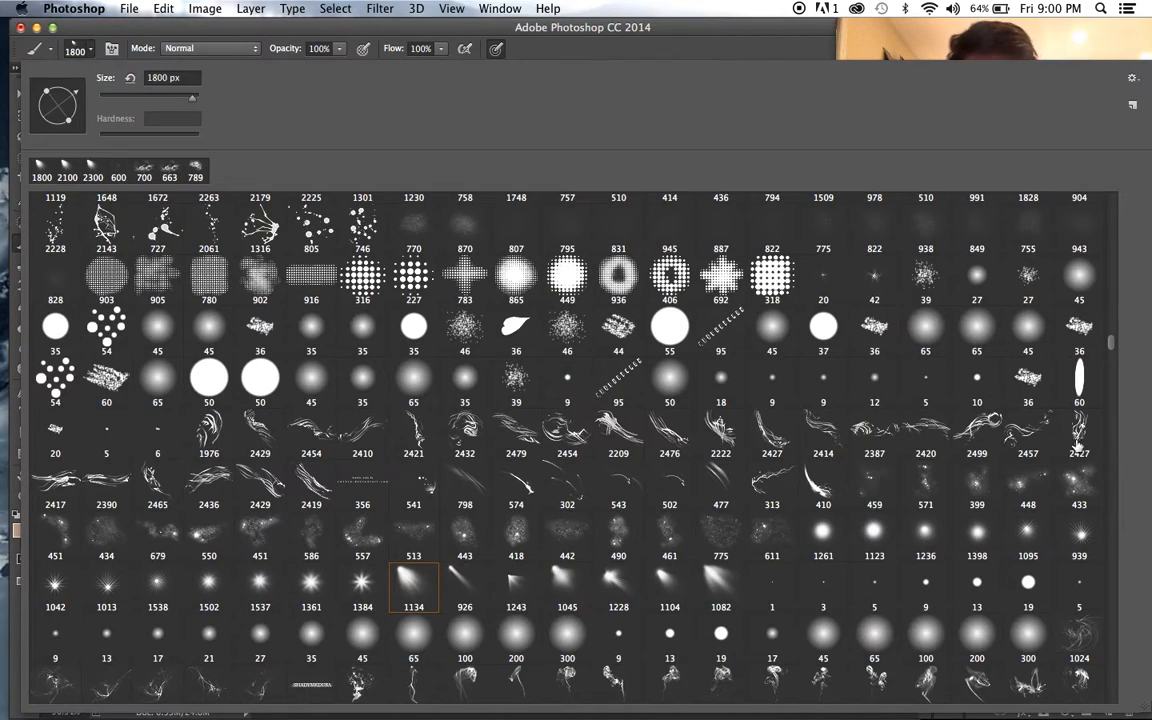
scroll(1107, 344, "up", 15)
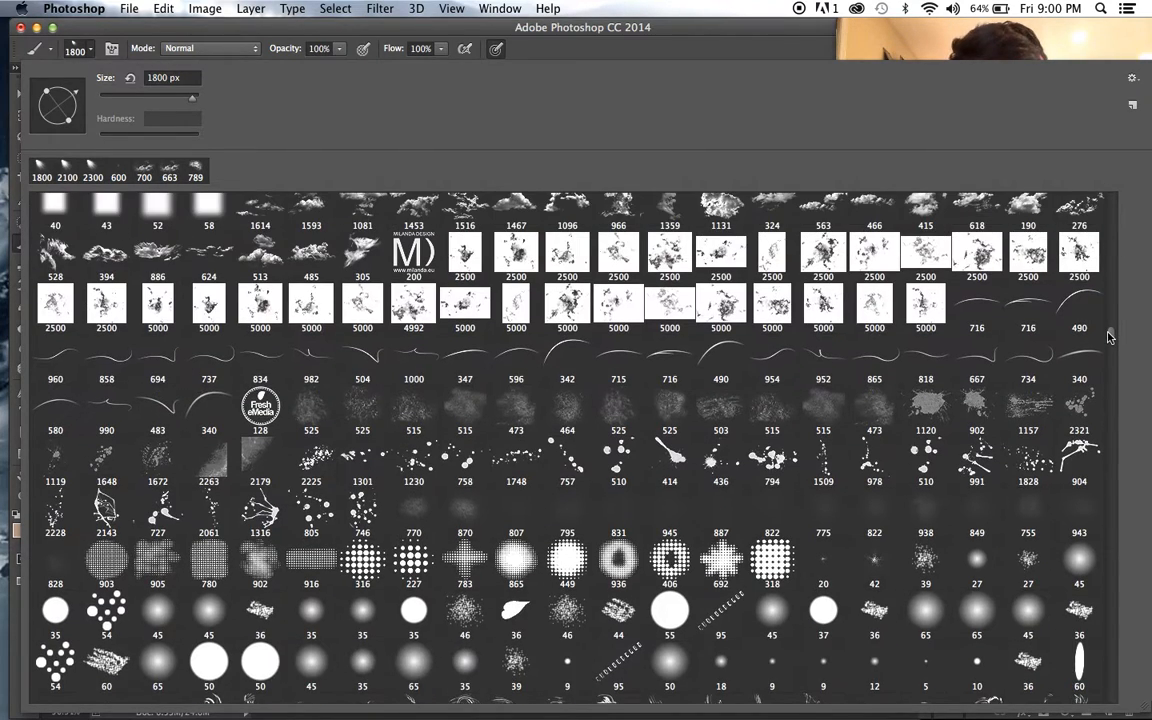
scroll(1108, 328, "up", 10)
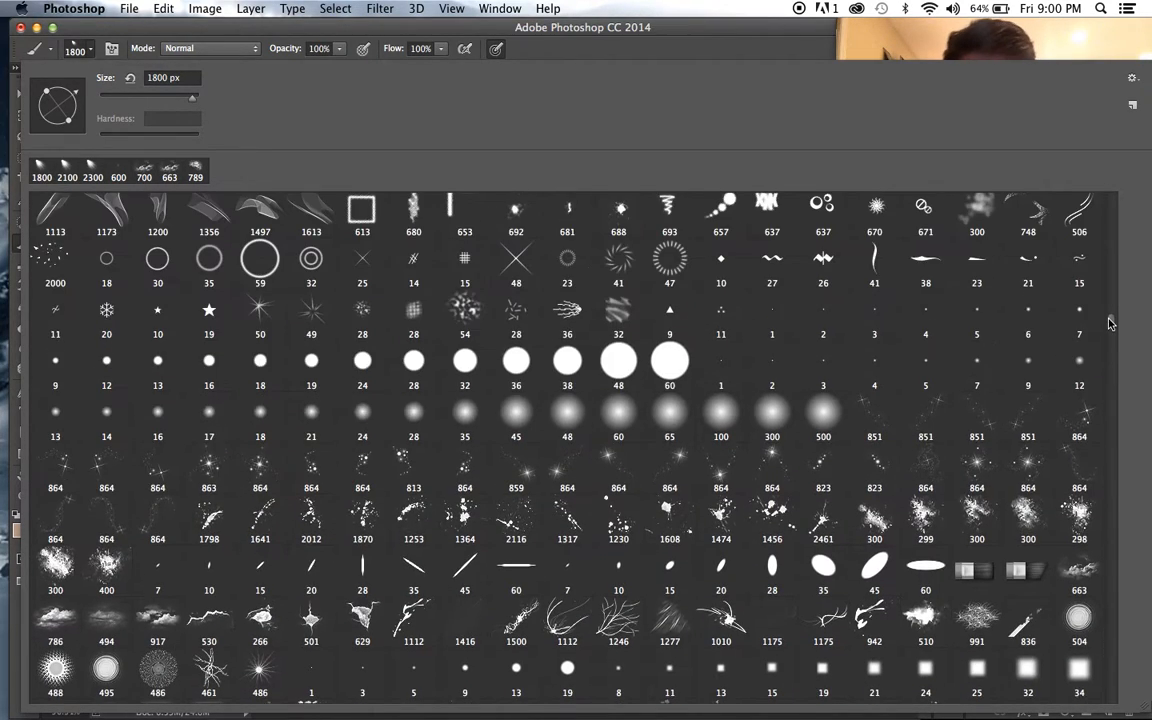
scroll(1106, 312, "up", 10)
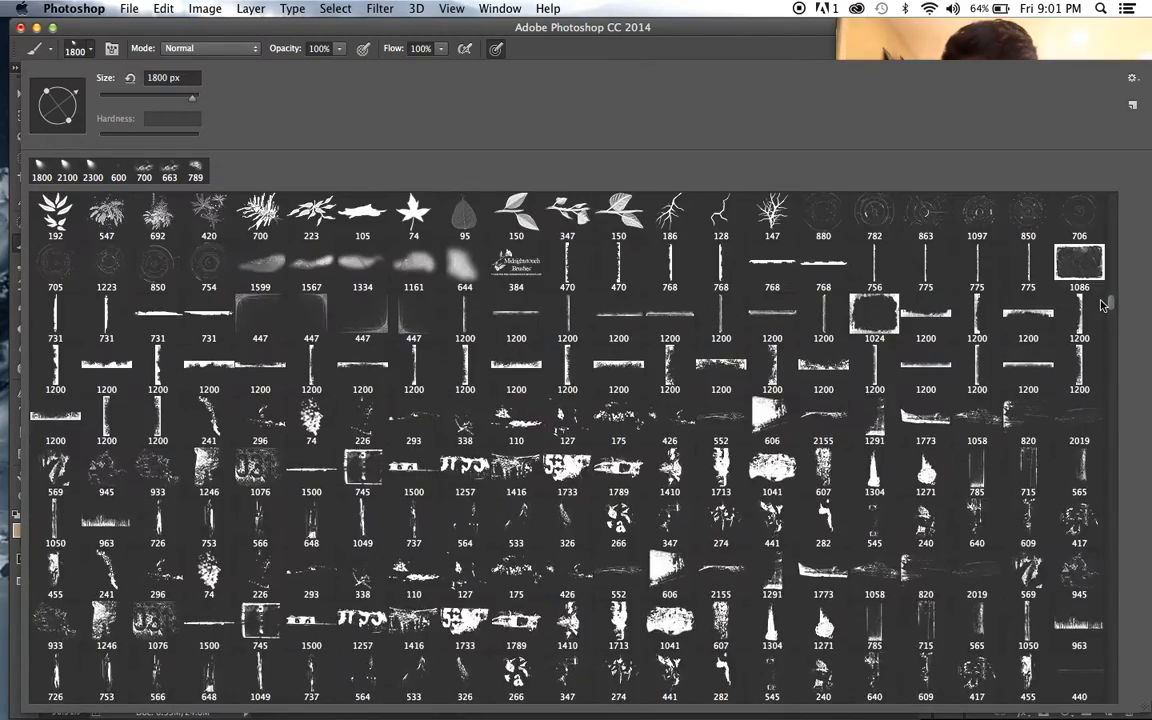
scroll(1098, 300, "up", 2)
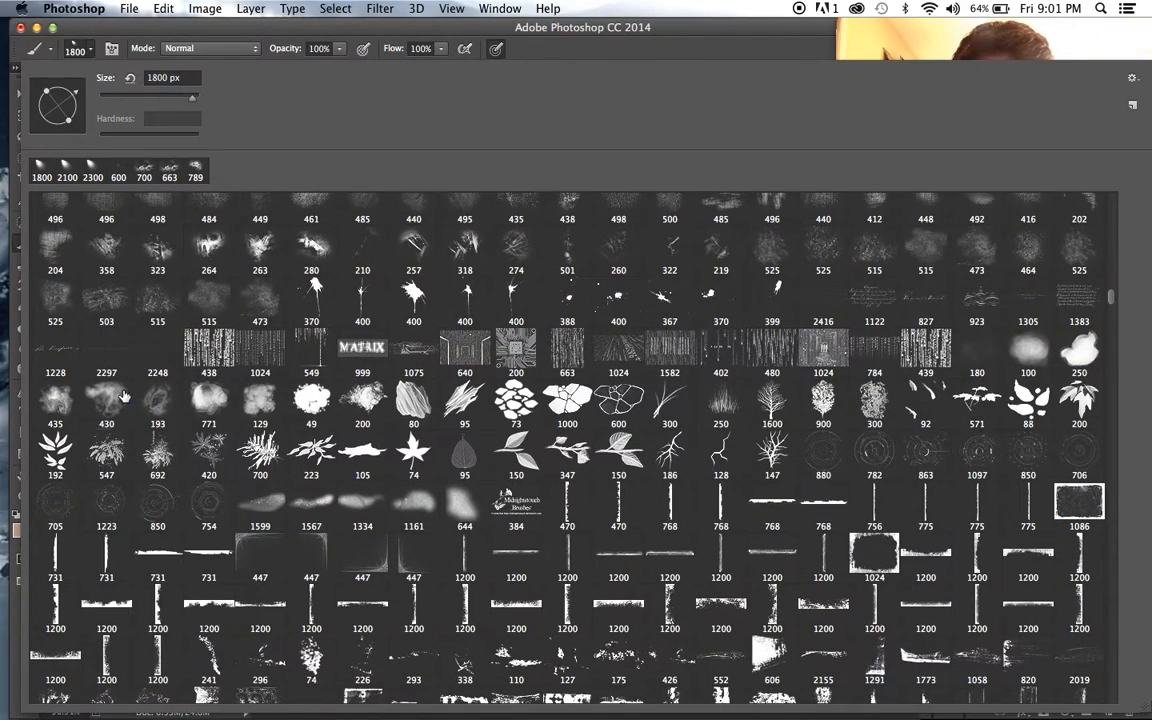
left_click(268, 40)
key("bracketright")
key("bracketright")
key("bracketright")
key("bracketright")
key("bracketright")
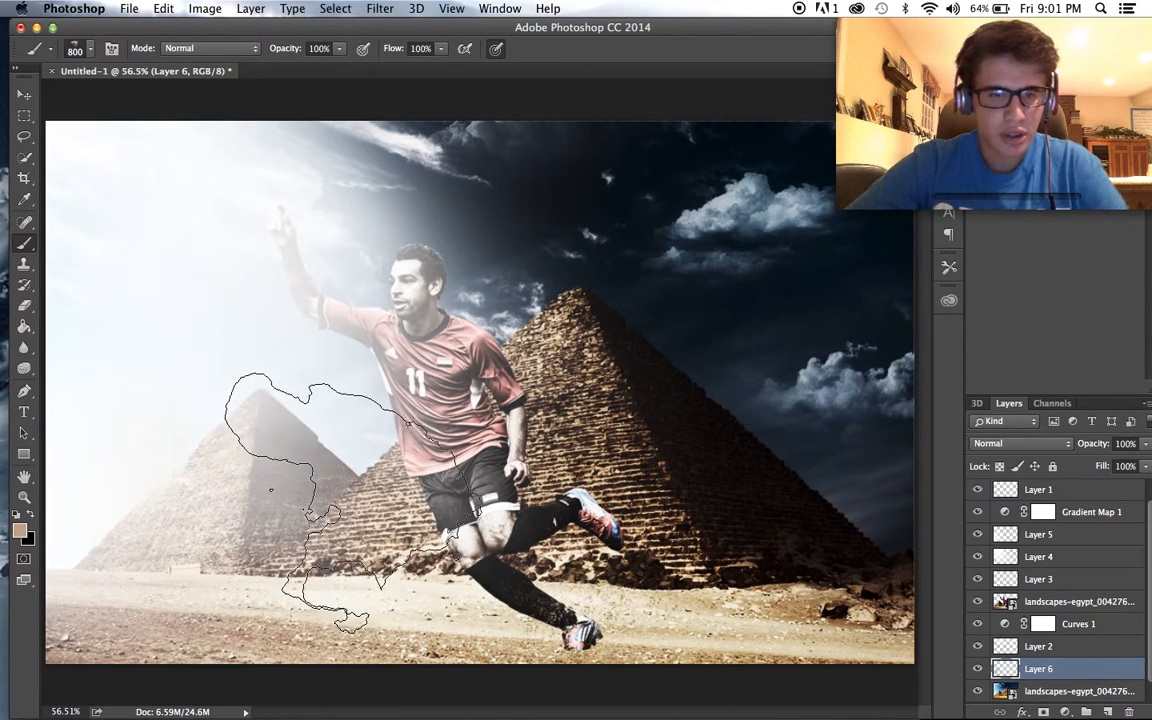
- Add a blank layer directly above the player layer and paint tan dust clouds across both pyramids and the player's legs
left_click(1090, 603)
left_click(1105, 710)
left_click(771, 470)
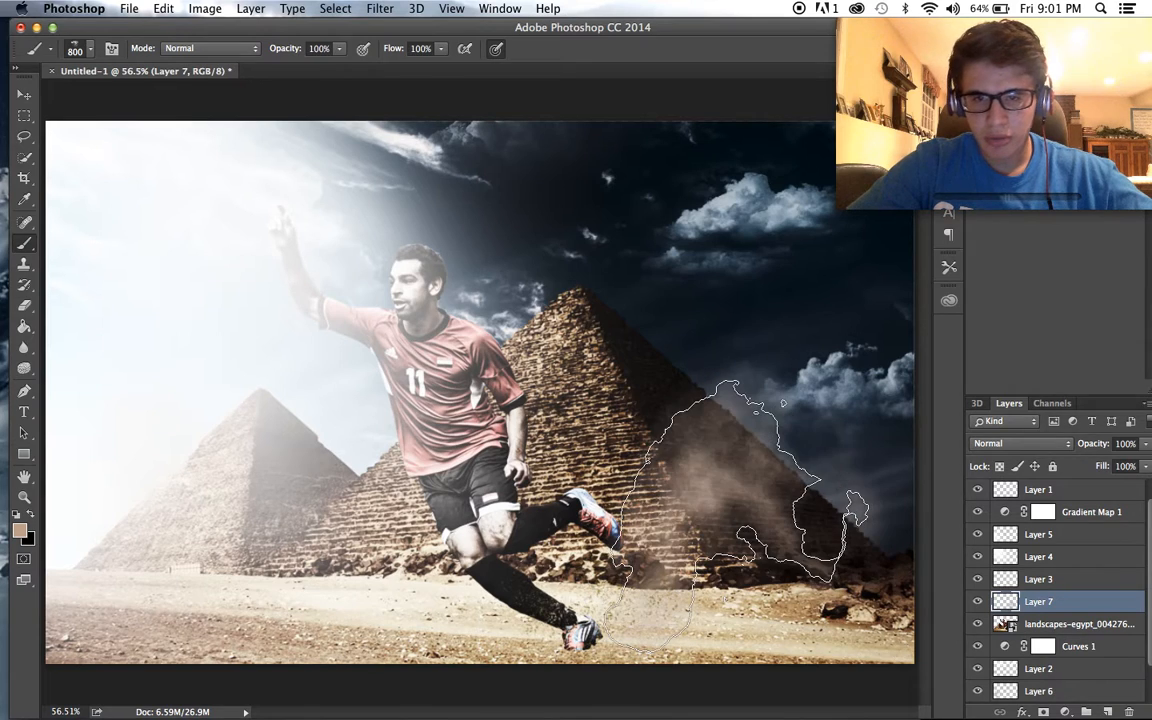
left_click(410, 482)
left_click(322, 484)
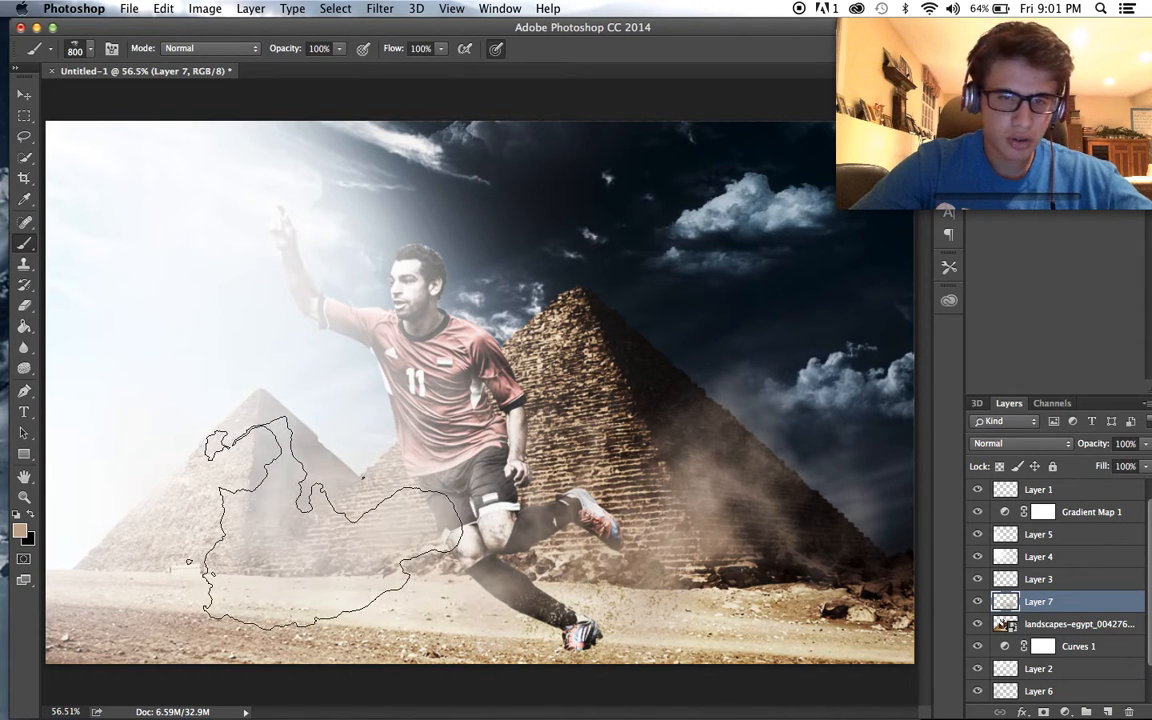
left_click(146, 488)
left_click(850, 467)
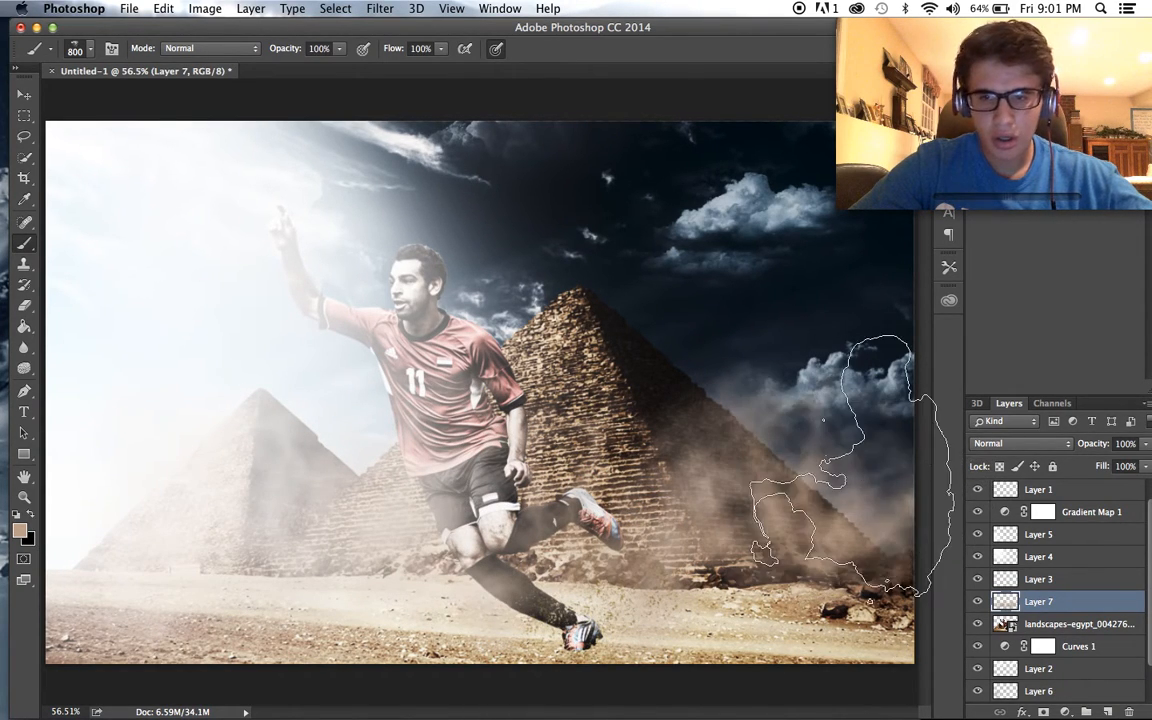
left_click(506, 440)
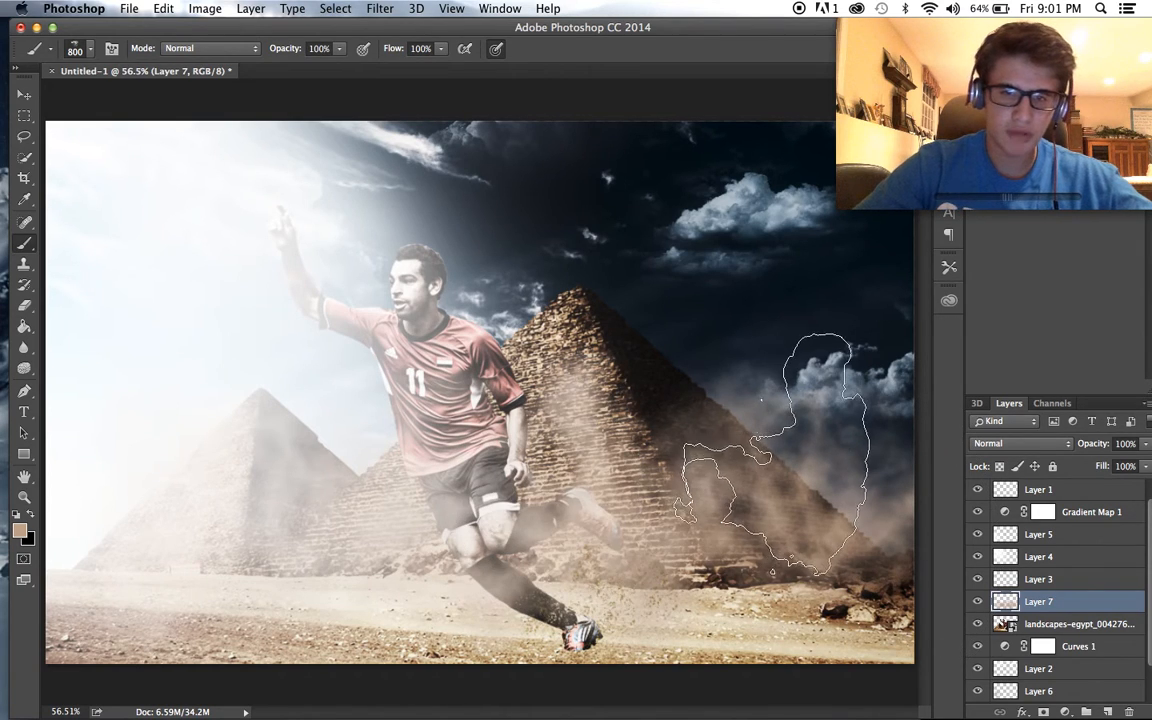
left_click(560, 440)
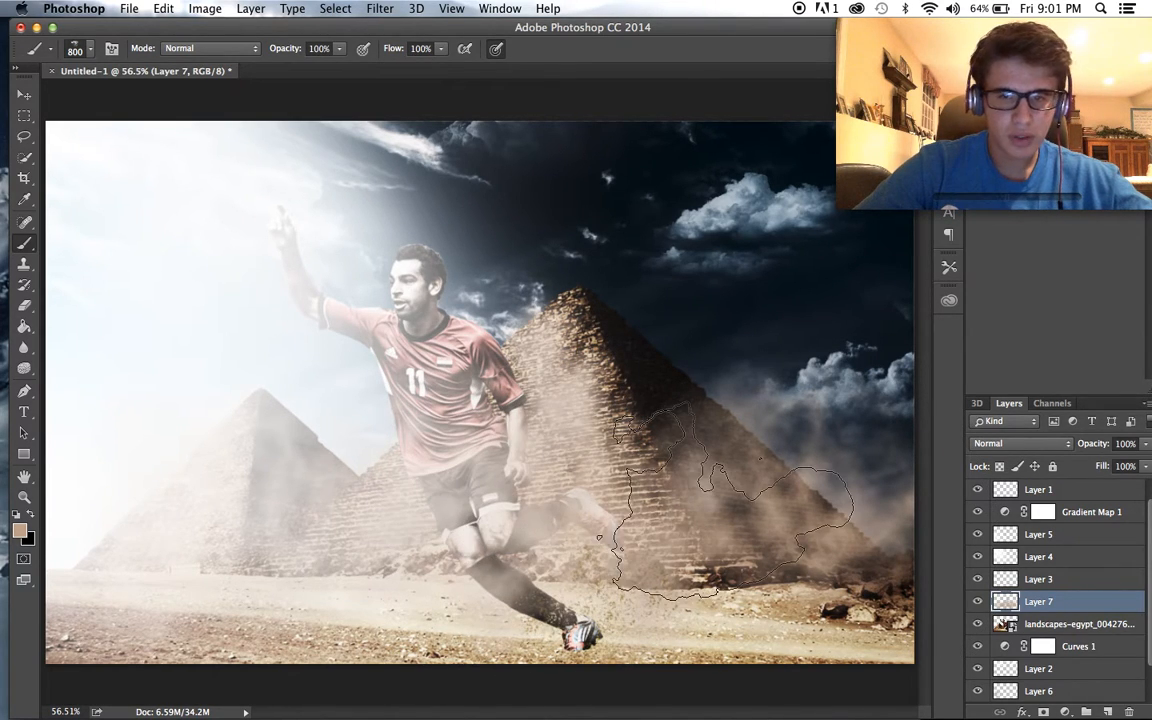
left_click(840, 555)
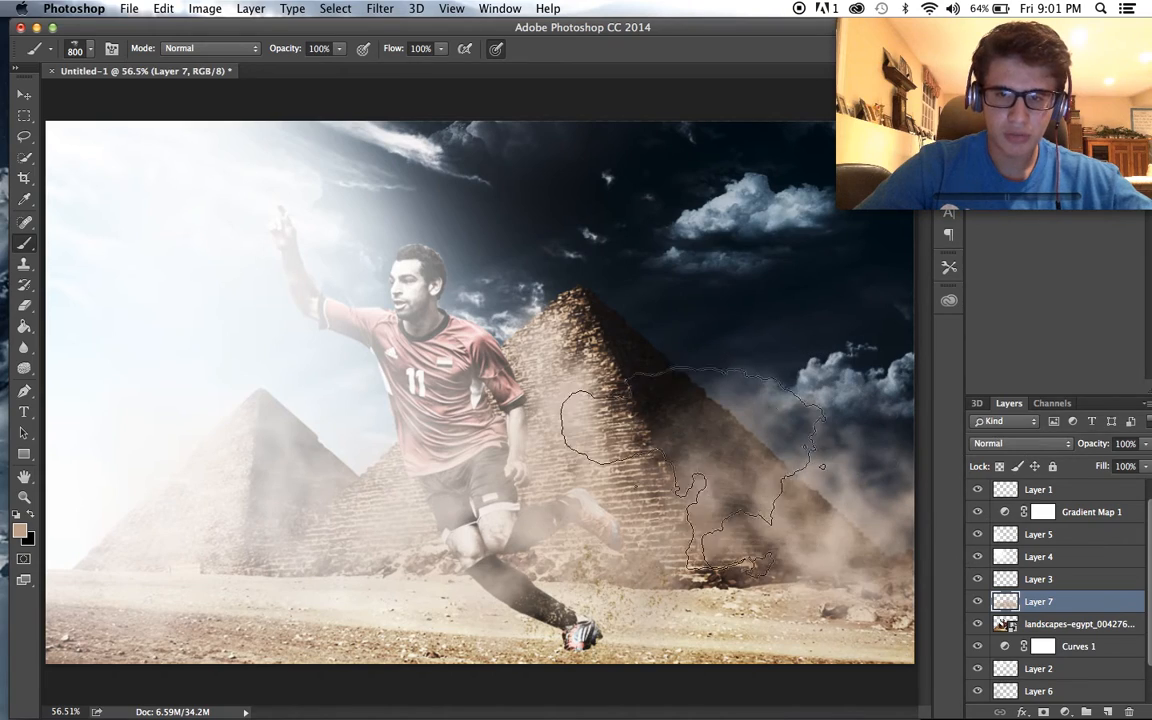
left_click(620, 440)
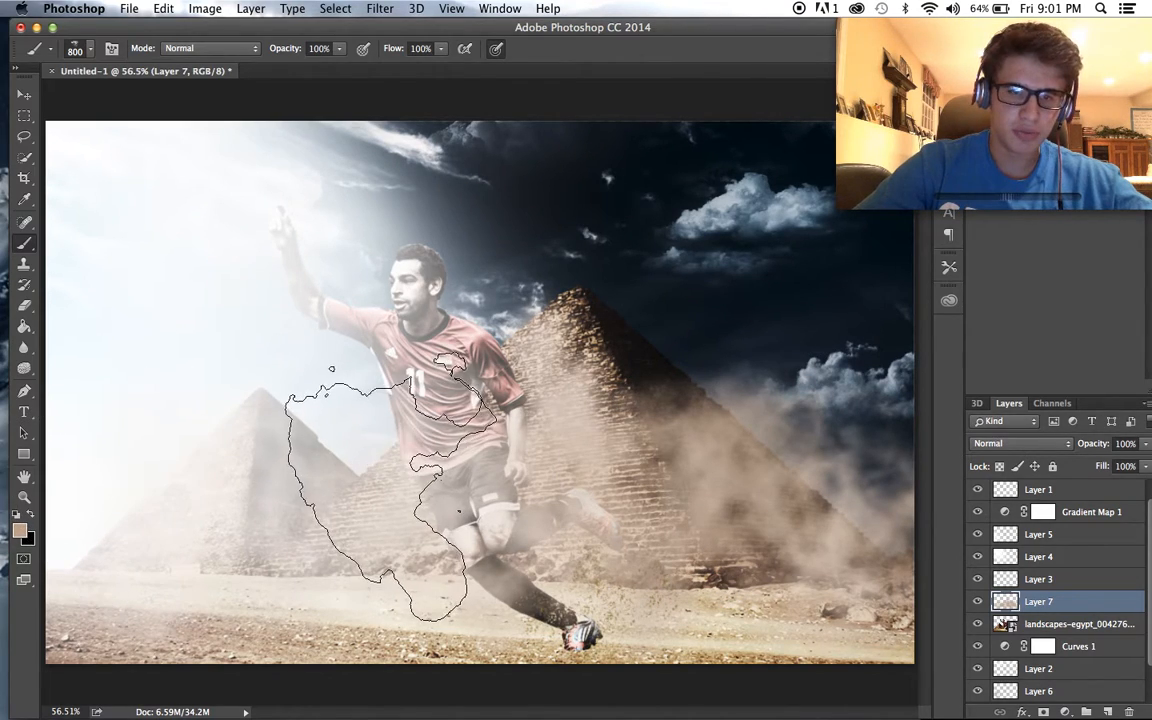
left_click(370, 450)
- Reduce the opacity of the tan dust layer, Layer 7, to 83%
scroll(590, 515, "down", 3)
scroll(580, 510, "up", 5)
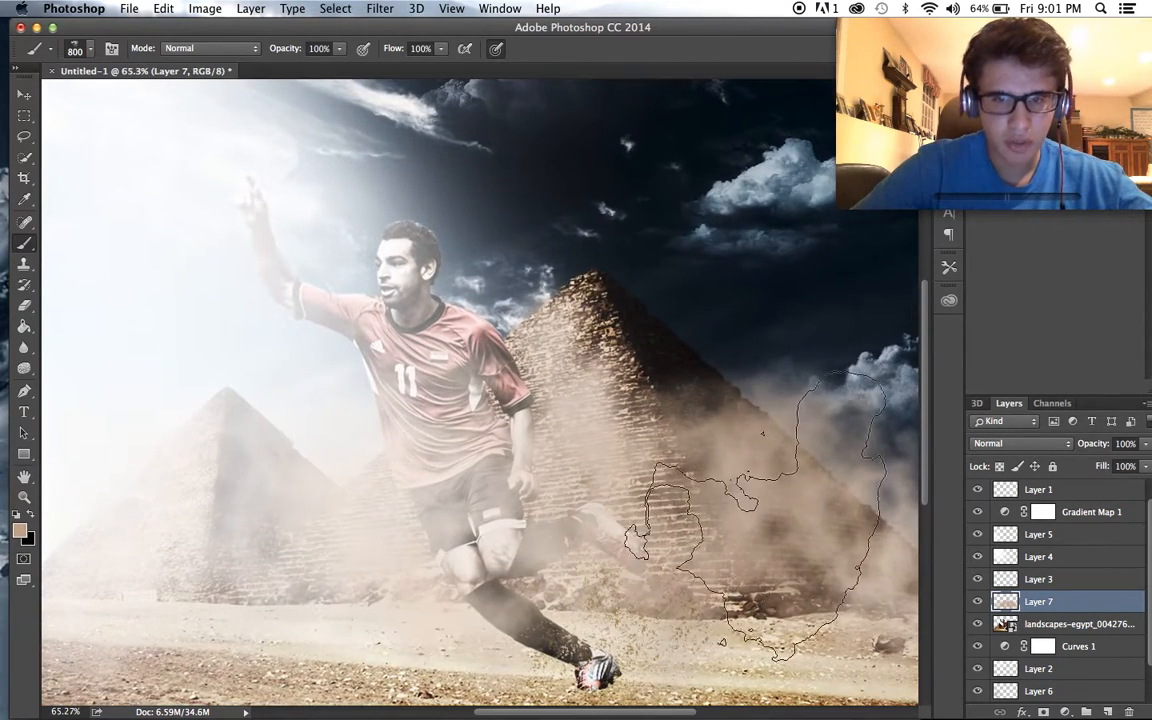
scroll(458, 412, "up", 2)
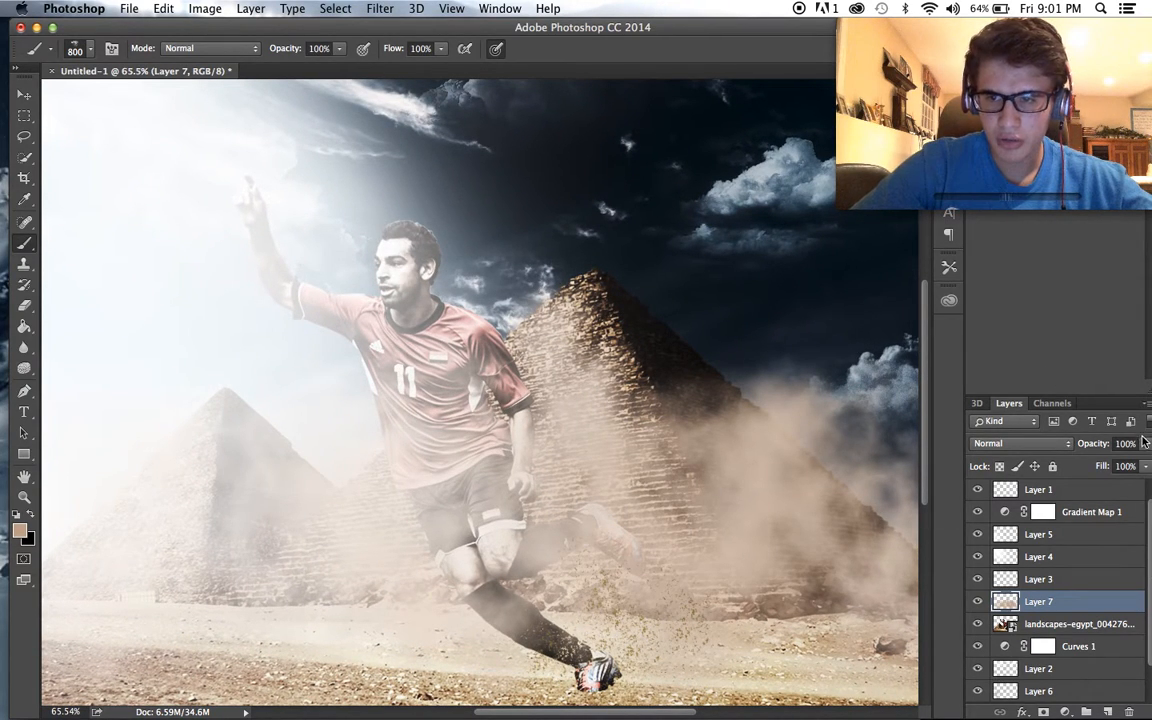
left_click_drag(1125, 465, 1129, 465)
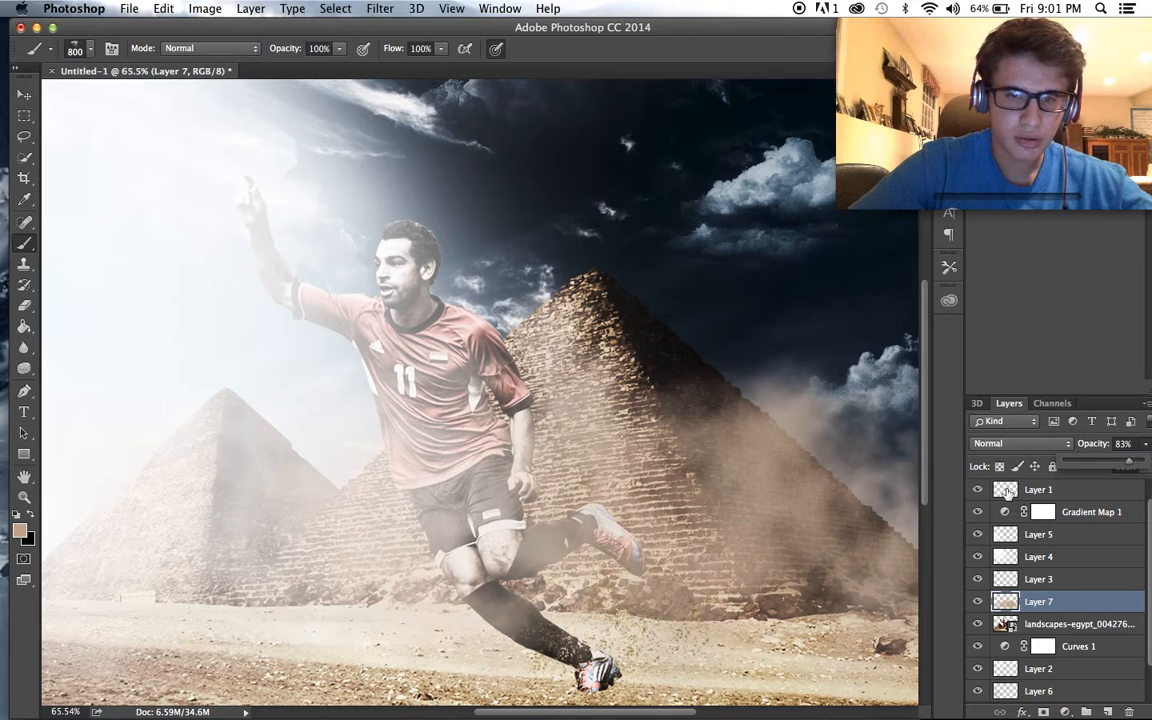
scroll(823, 570, "down", 2)
scroll(800, 570, "down", 2)
scroll(771, 490, "up", 2)
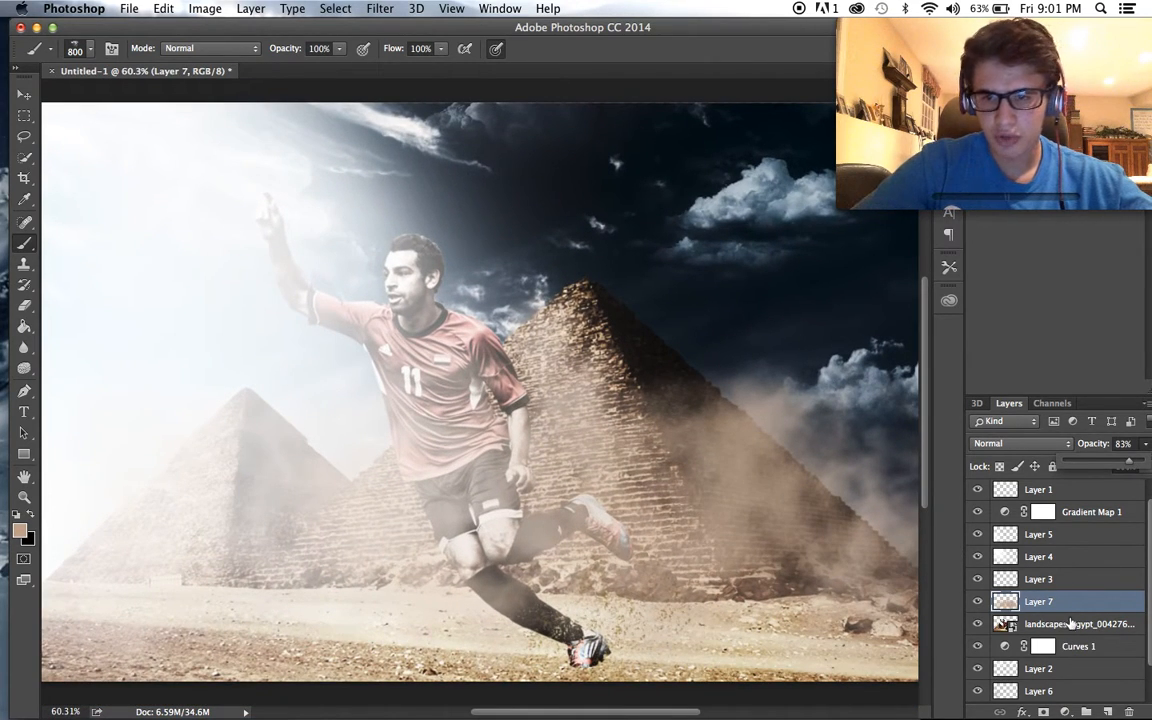
- Delete the painted dust layer and add a fresh blank layer directly above the player layer
left_click(1070, 623)
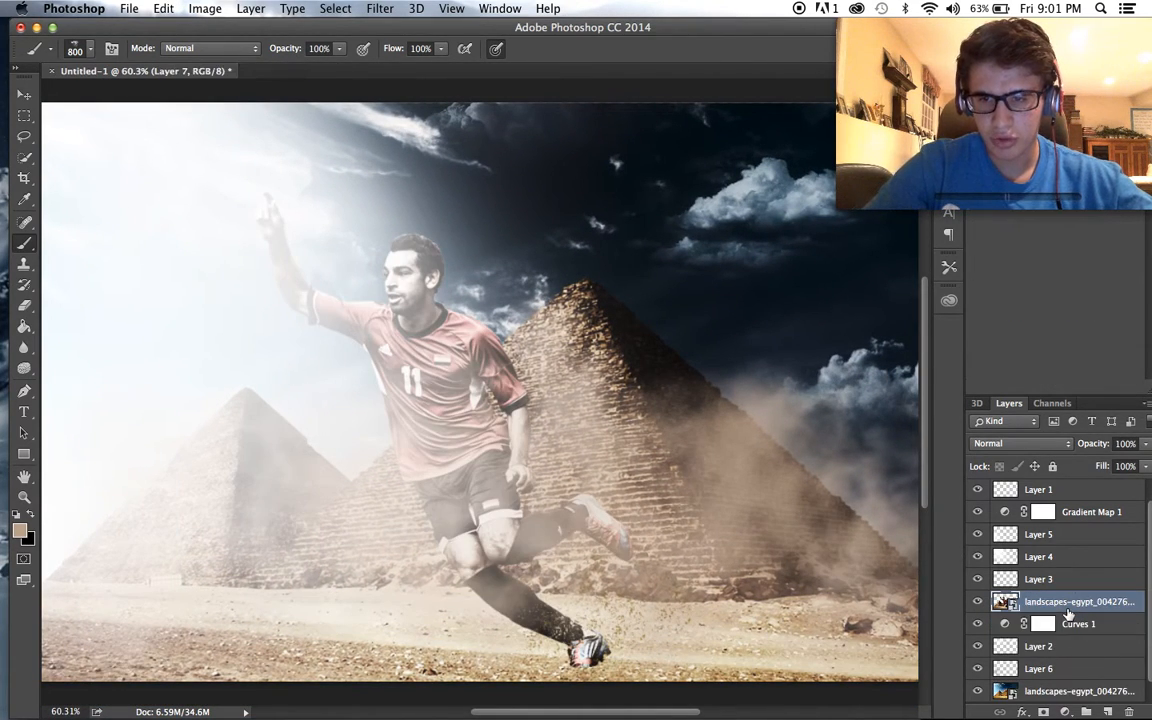
left_click(1107, 712)
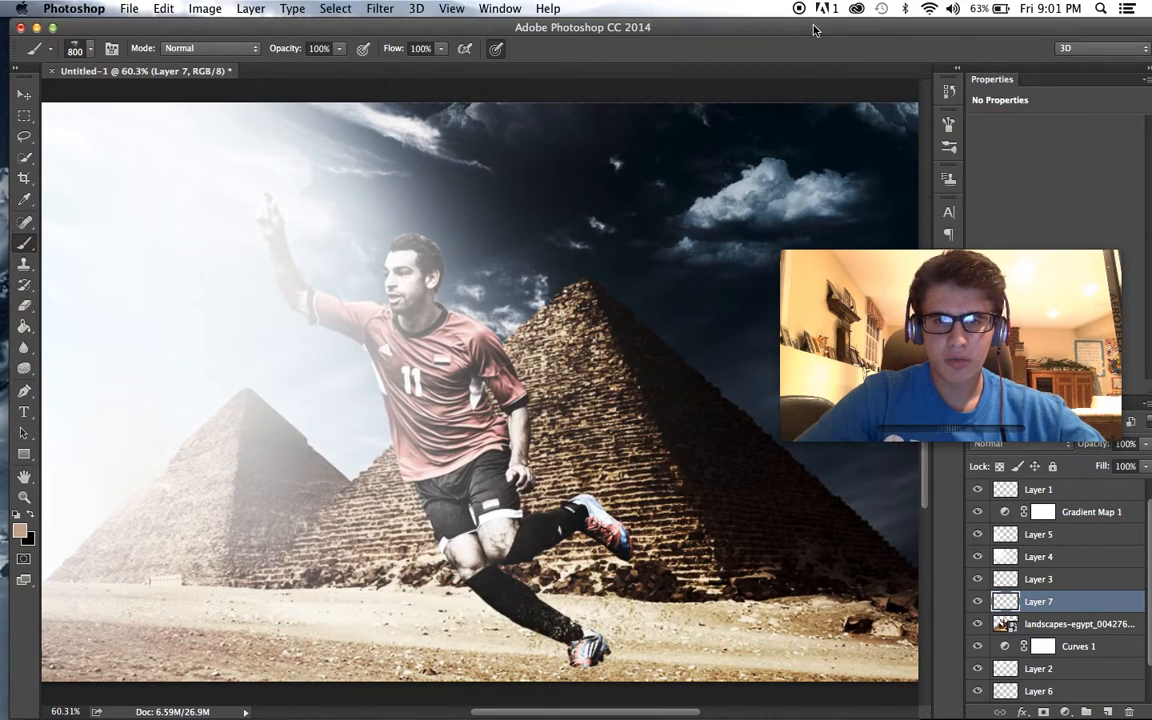
key("super+z")
key("super+z")
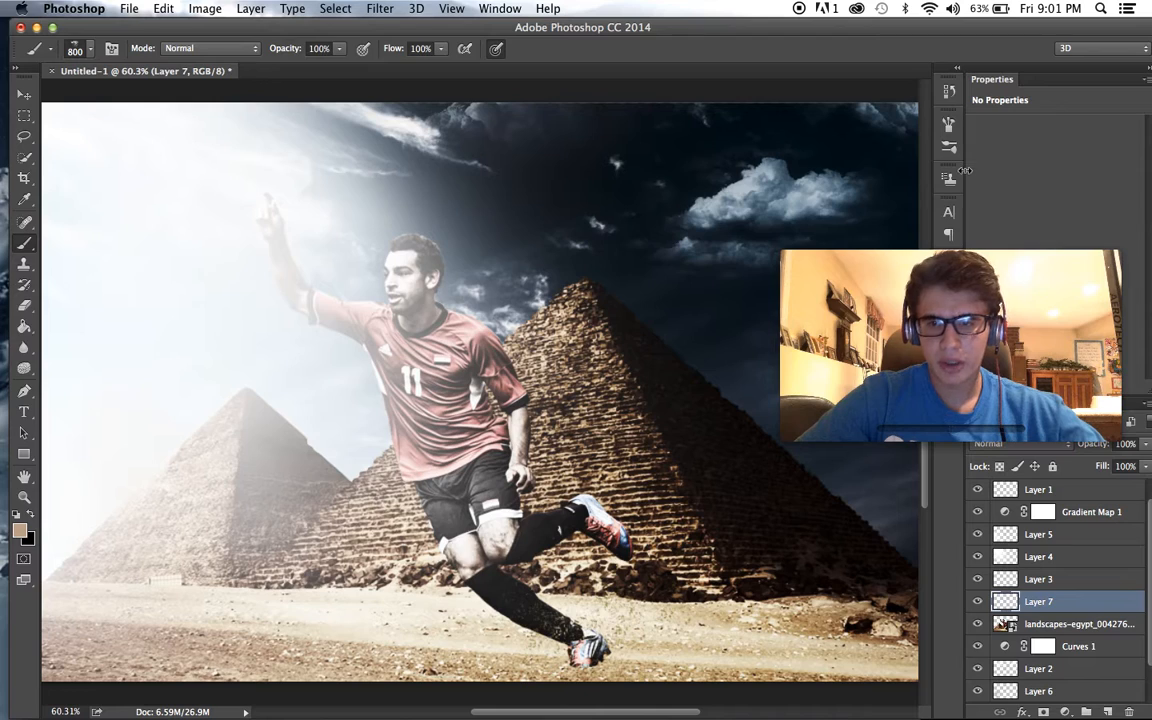
- Review the Color Dynamics settings of the smoky dust brush
left_click(949, 123)
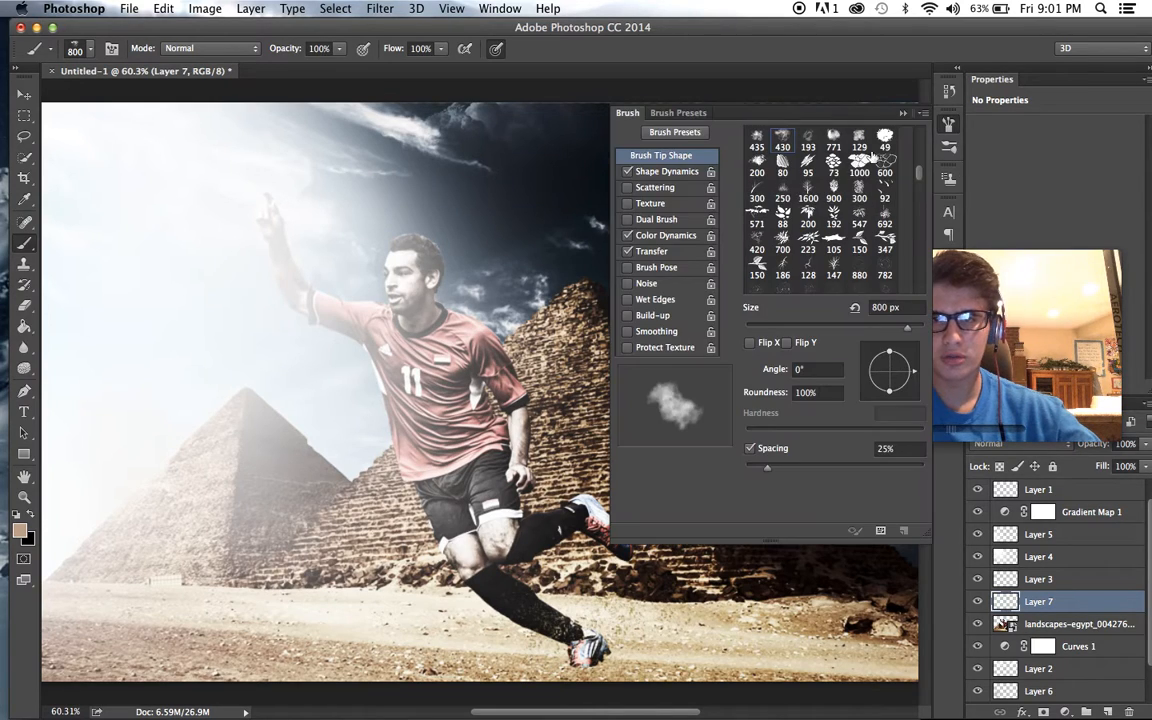
left_click(657, 234)
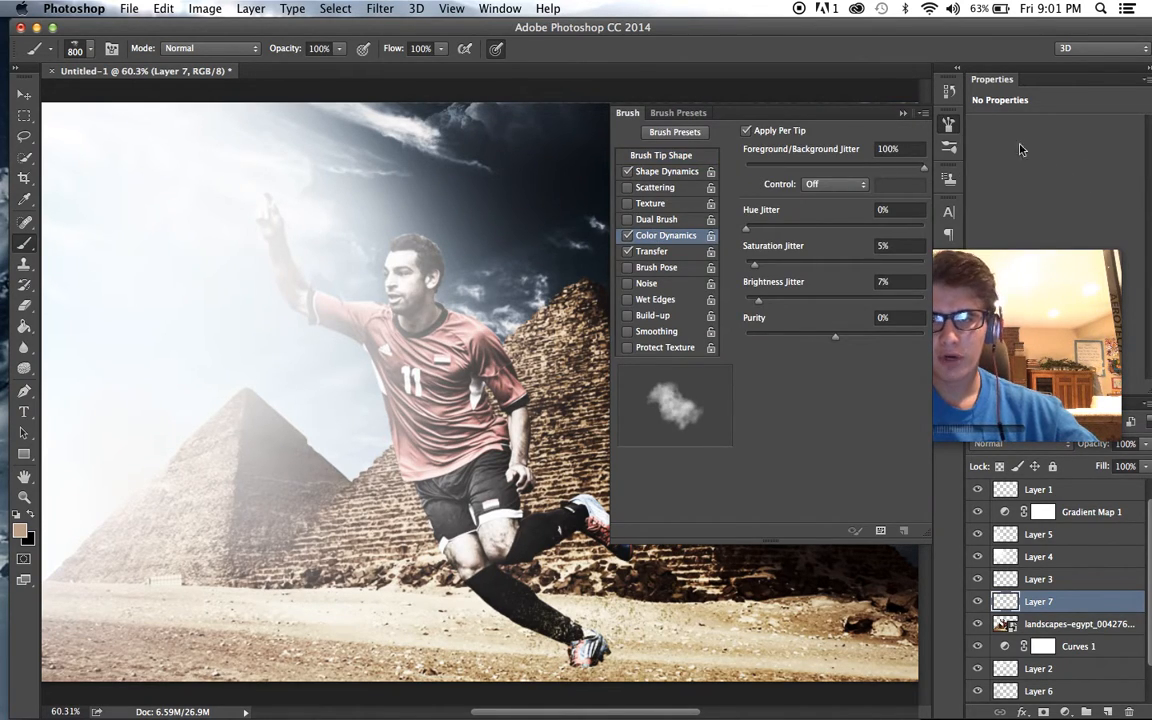
left_click(949, 123)
left_click_drag(1014, 369, 1042, 150)
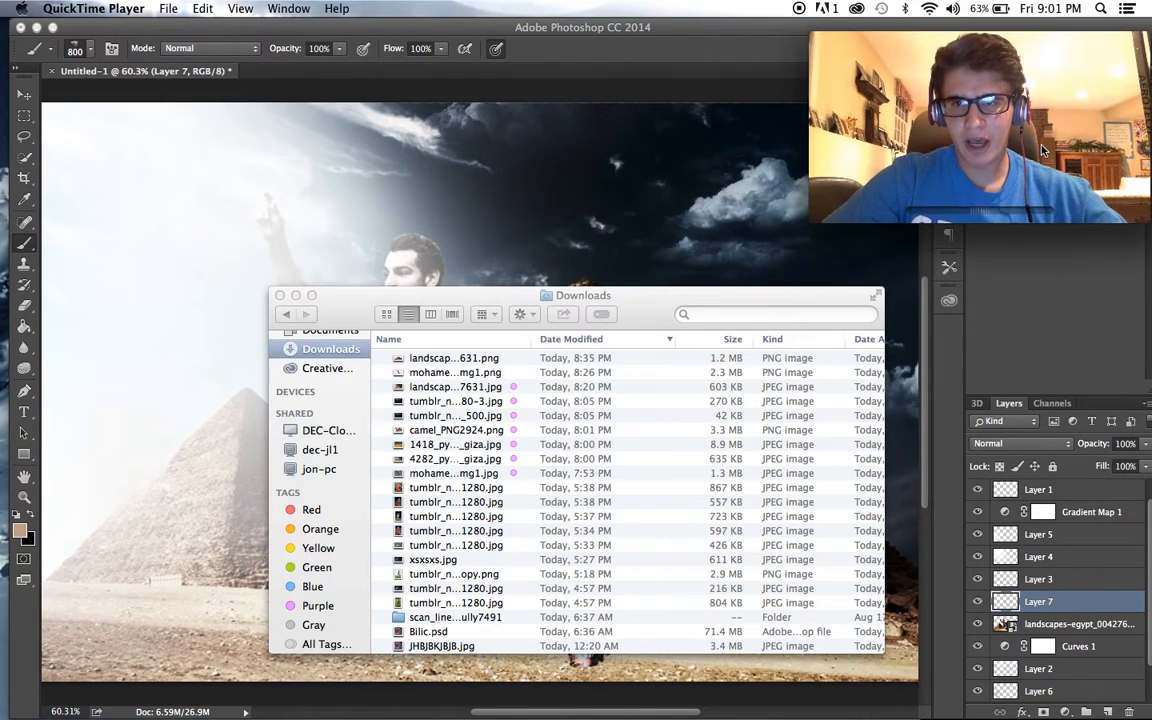
left_click(949, 310)
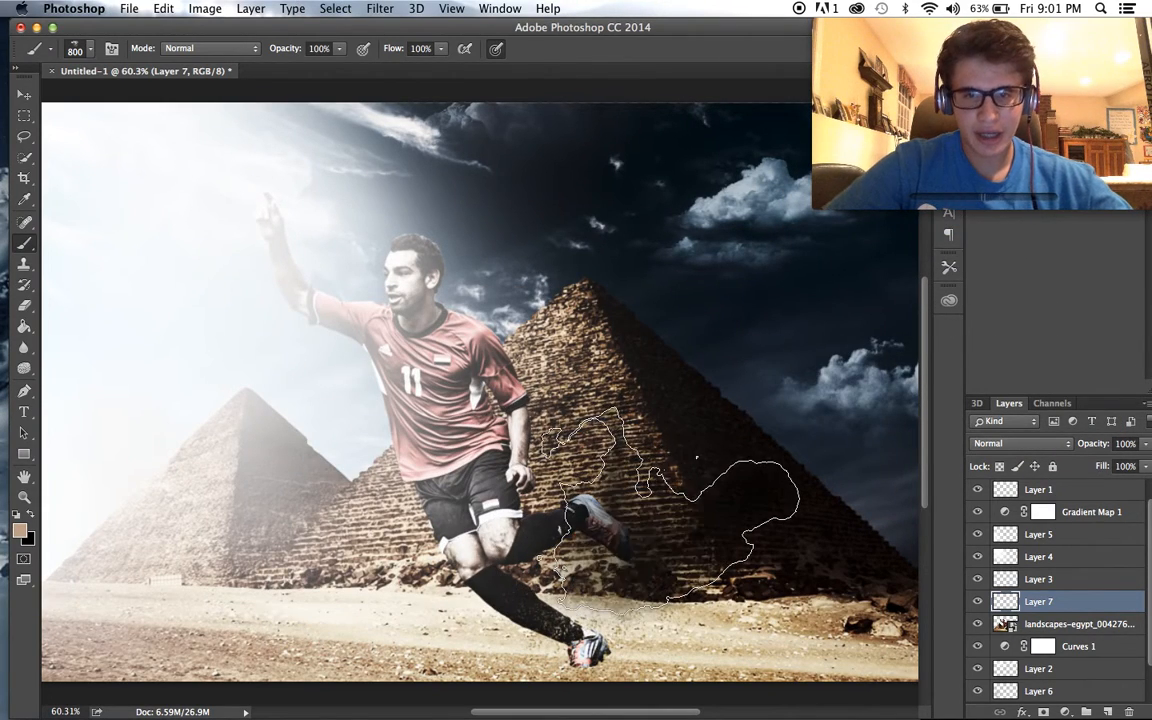
- Set the foreground colour to dark brown and paint dust on Layer 7 over the pyramid bases and the player's legs
left_click(24, 535)
mouse_move(455, 510)
left_mouse_down()
mouse_move(471, 525)
mouse_move(422, 525)
mouse_move(394, 543)
mouse_move(426, 552)
left_mouse_up()
left_click(699, 414)
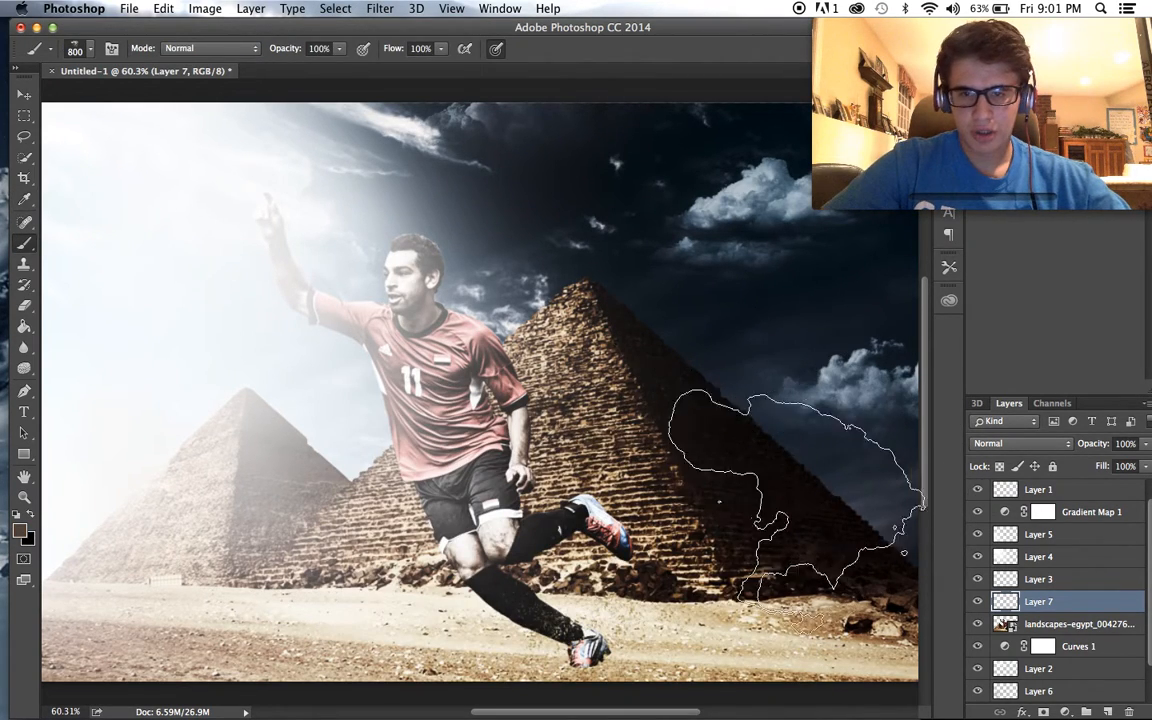
left_click(545, 505)
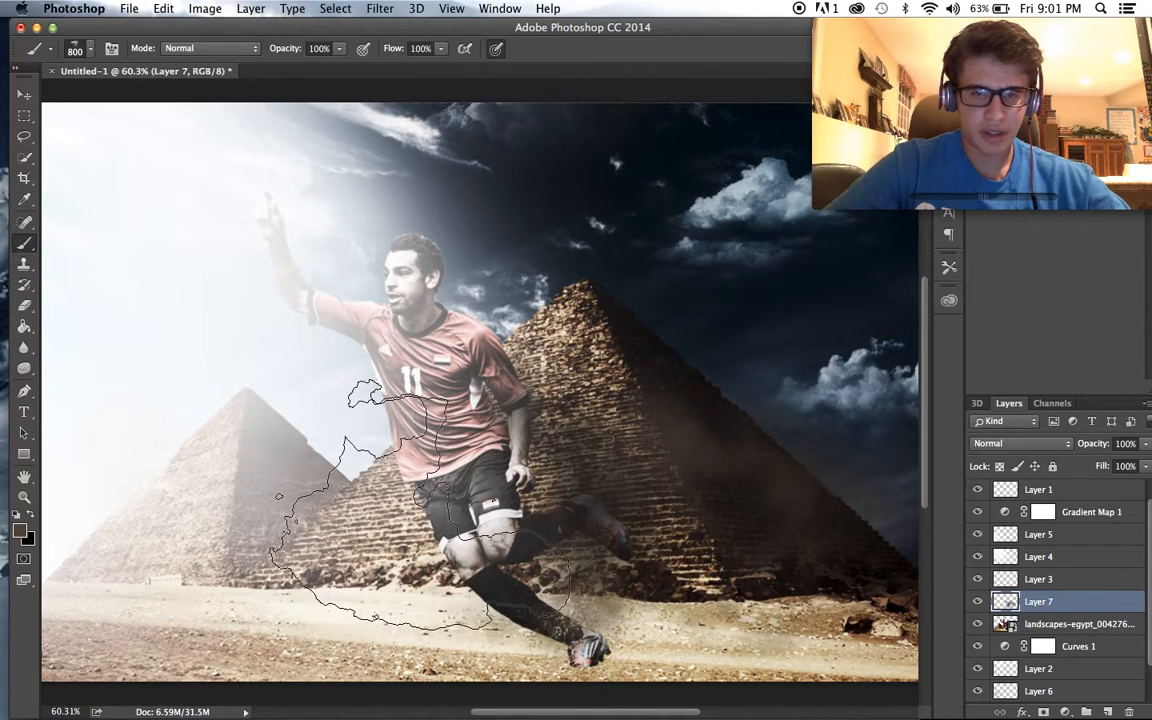
left_click(386, 505)
left_click(294, 508)
left_click(150, 508)
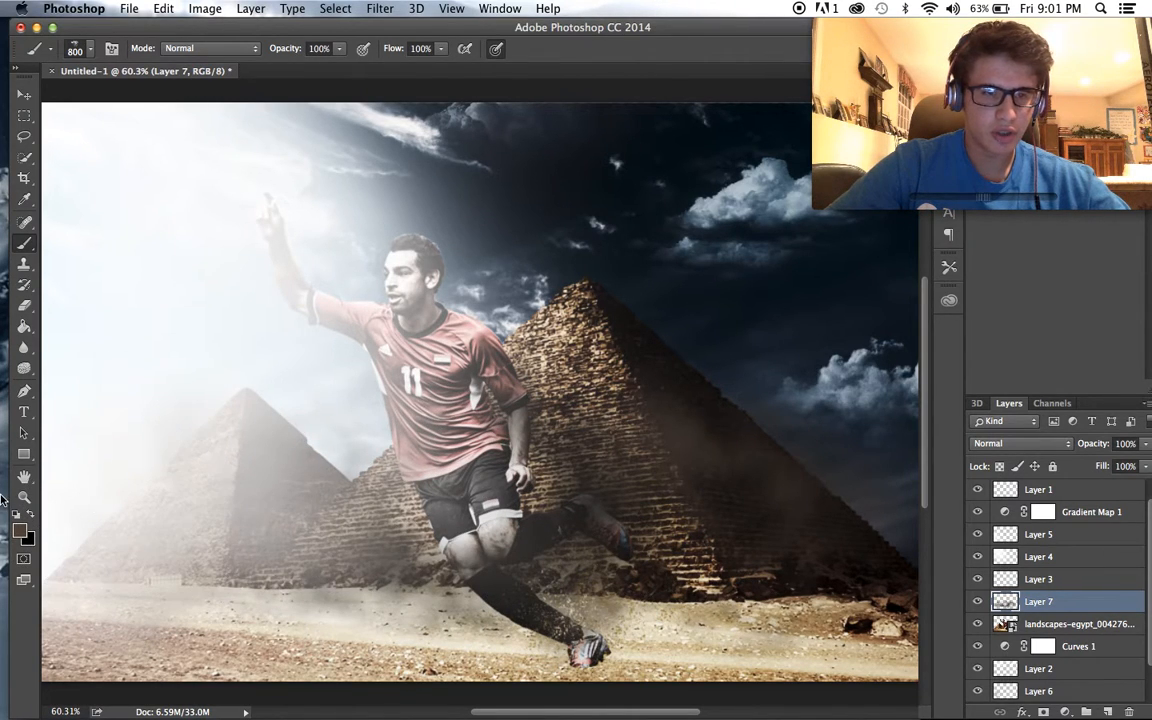
- Change the foreground colour to a light orange-tan and the background colour to dark olive #404135
left_click(21, 530)
left_click(397, 461)
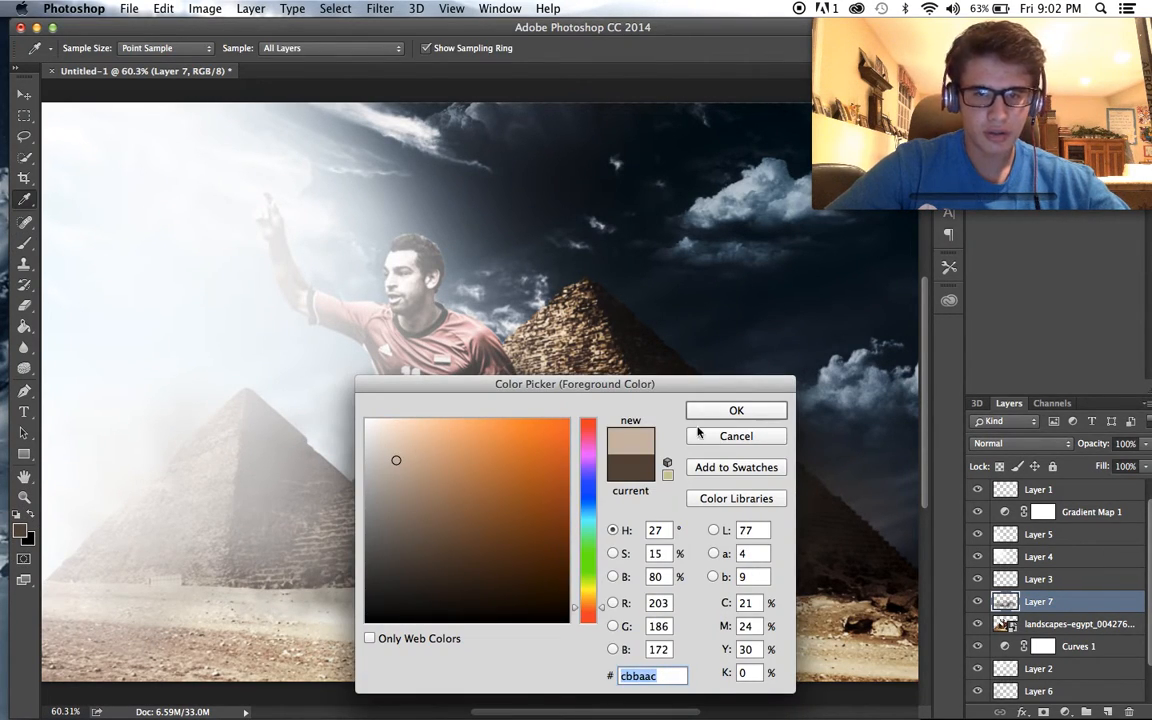
left_click(445, 462)
left_click(731, 409)
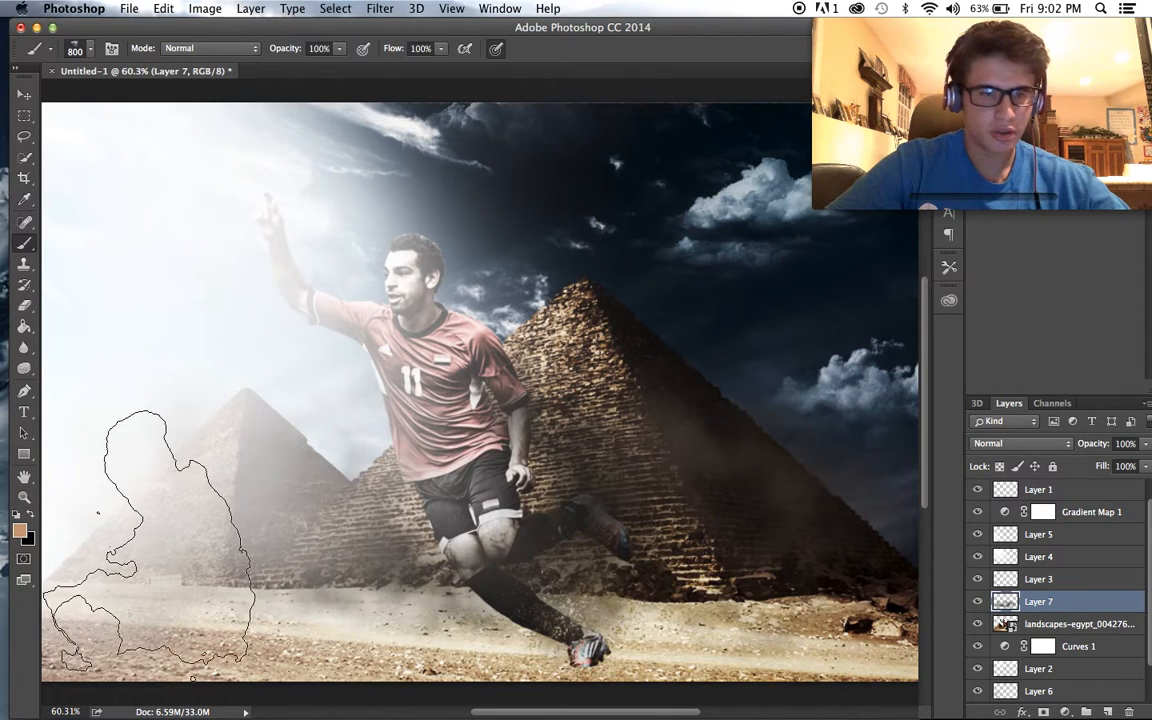
left_click(25, 541)
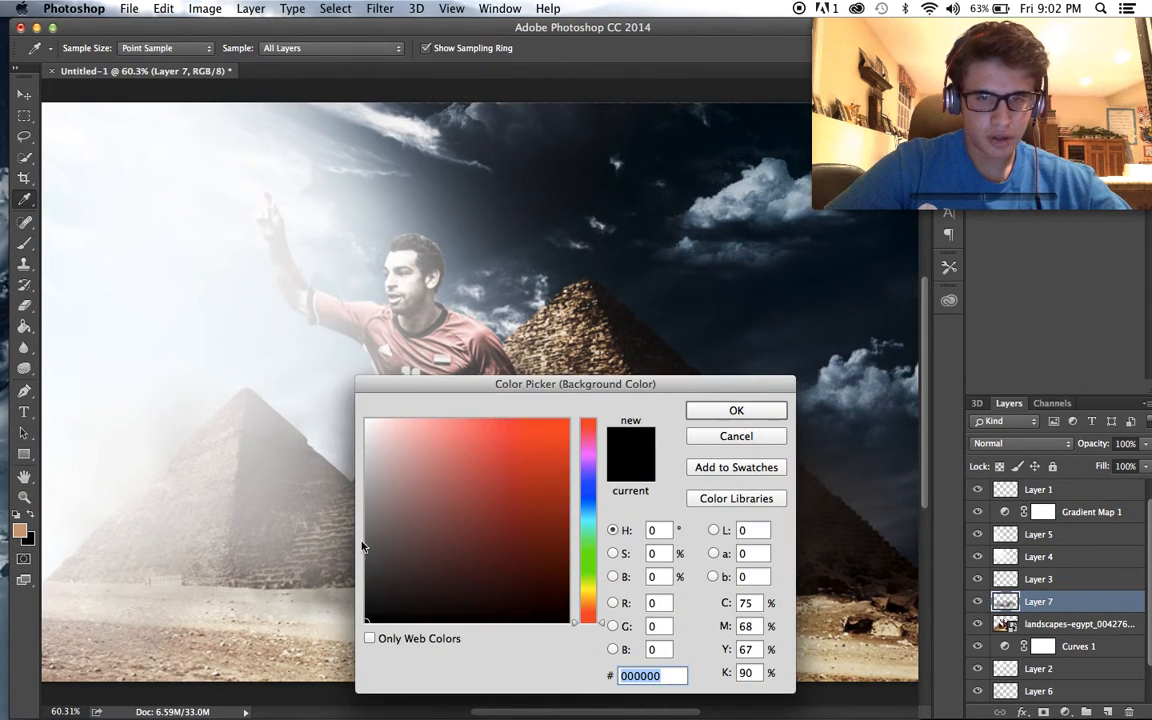
left_click_drag(587, 568, 587, 586)
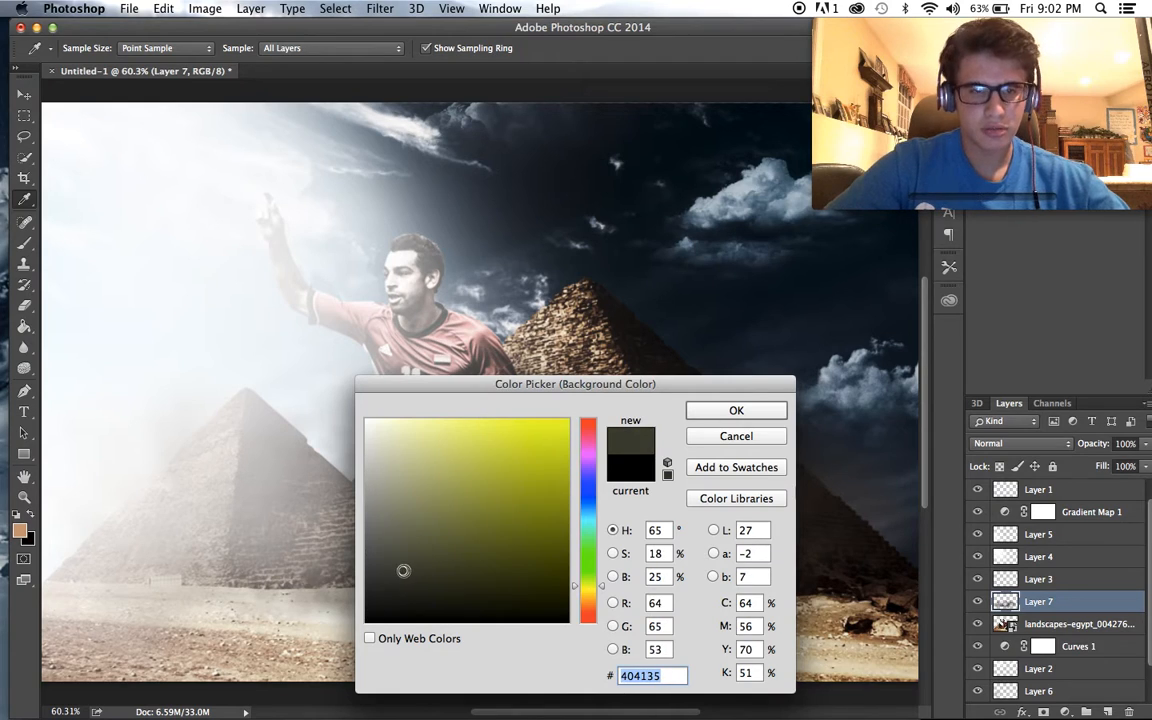
left_click(720, 422)
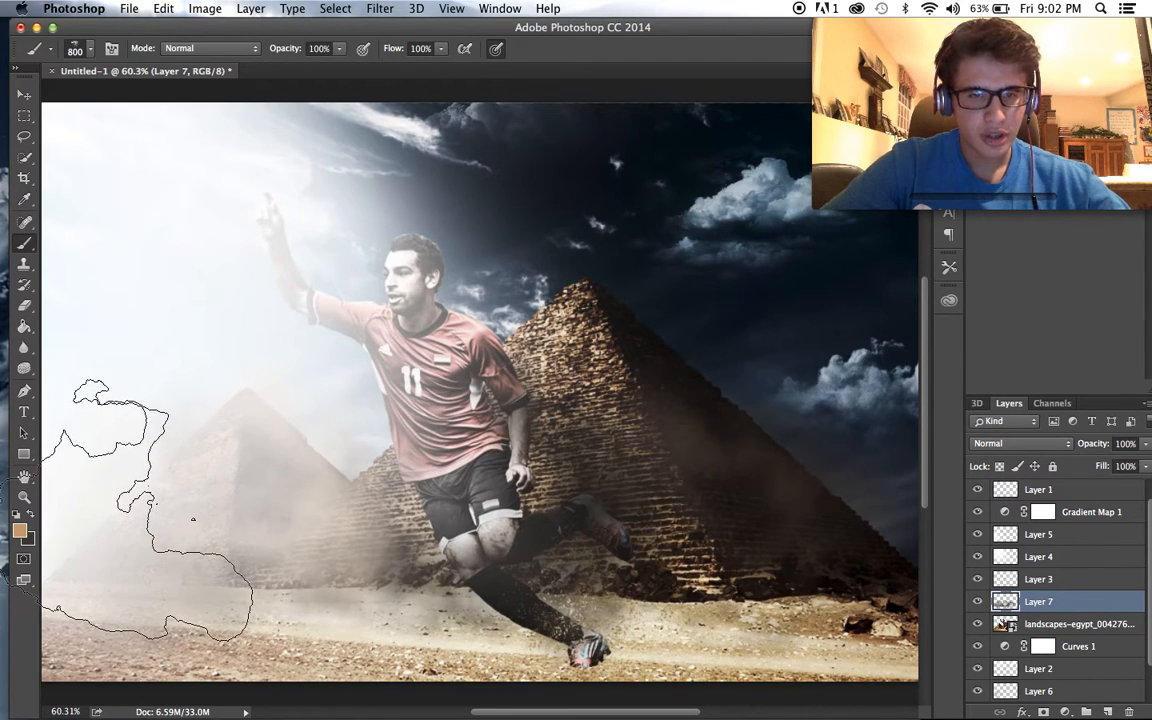
- Paint two-tone dust on Layer 7 over the large pyramid's shaded side and around the player's legs
left_click(735, 491)
left_click(874, 510)
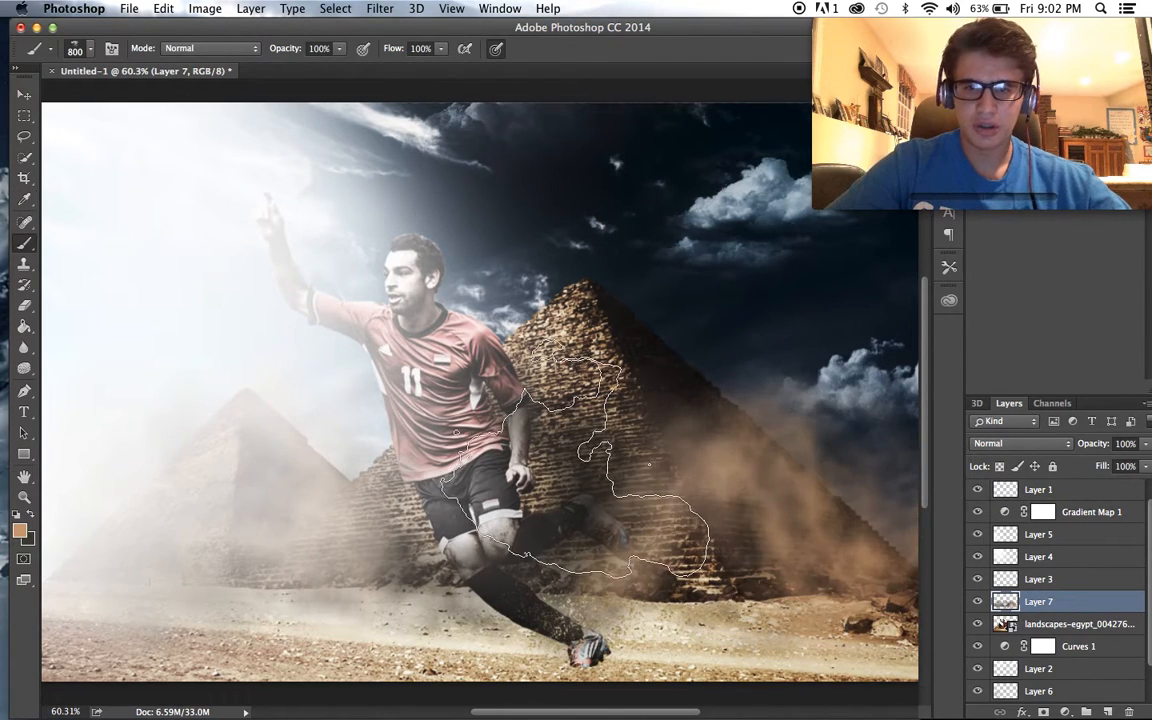
left_click(590, 482)
scroll(767, 587, "down", 3)
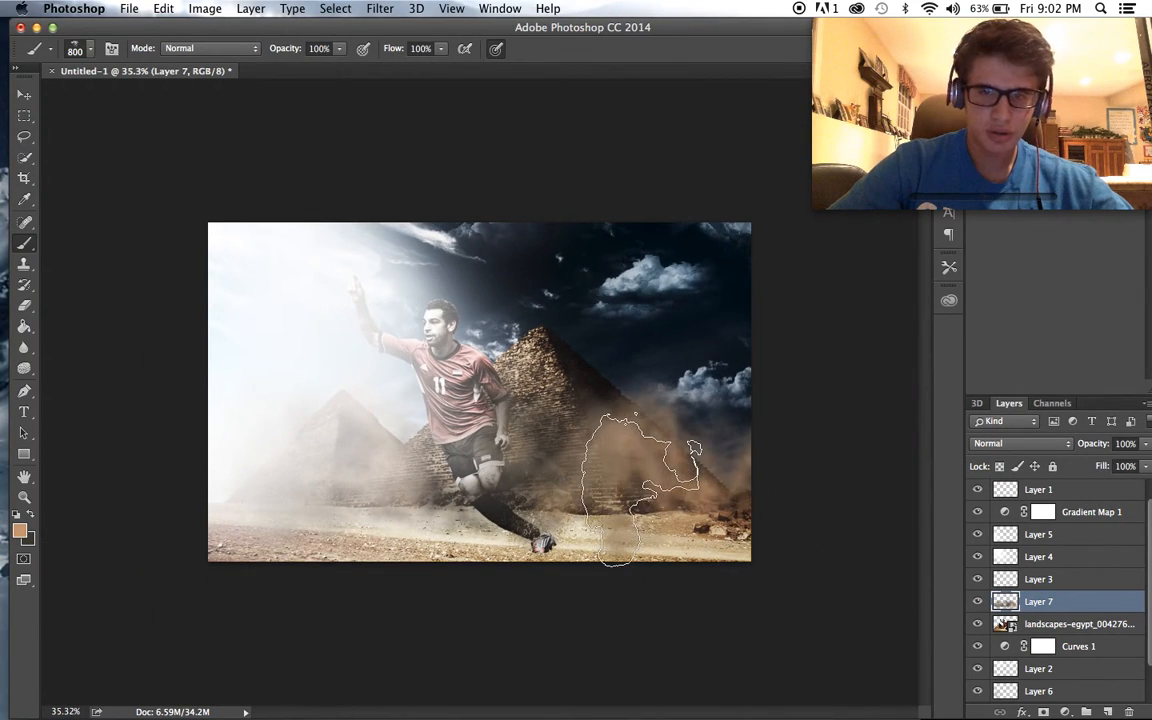
scroll(470, 420, "up", 3)
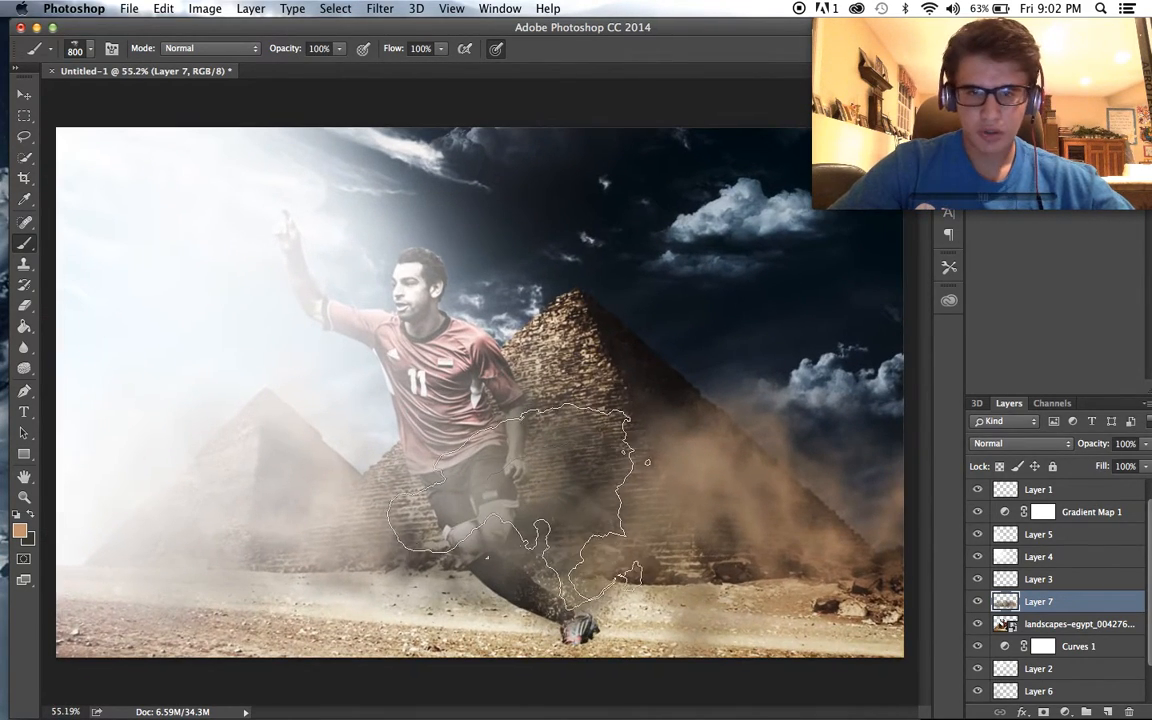
- Lower the opacity of the dust on Layer 7 to 91%
scroll(513, 510, "down", 2)
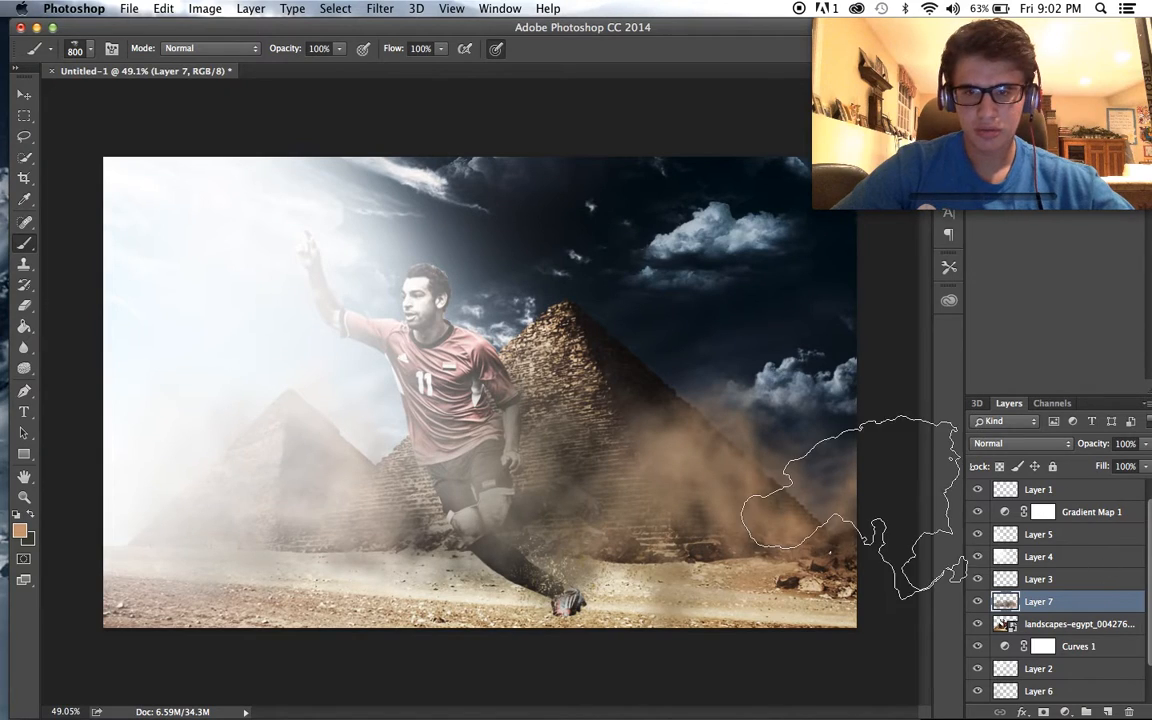
scroll(800, 450, "up", 1)
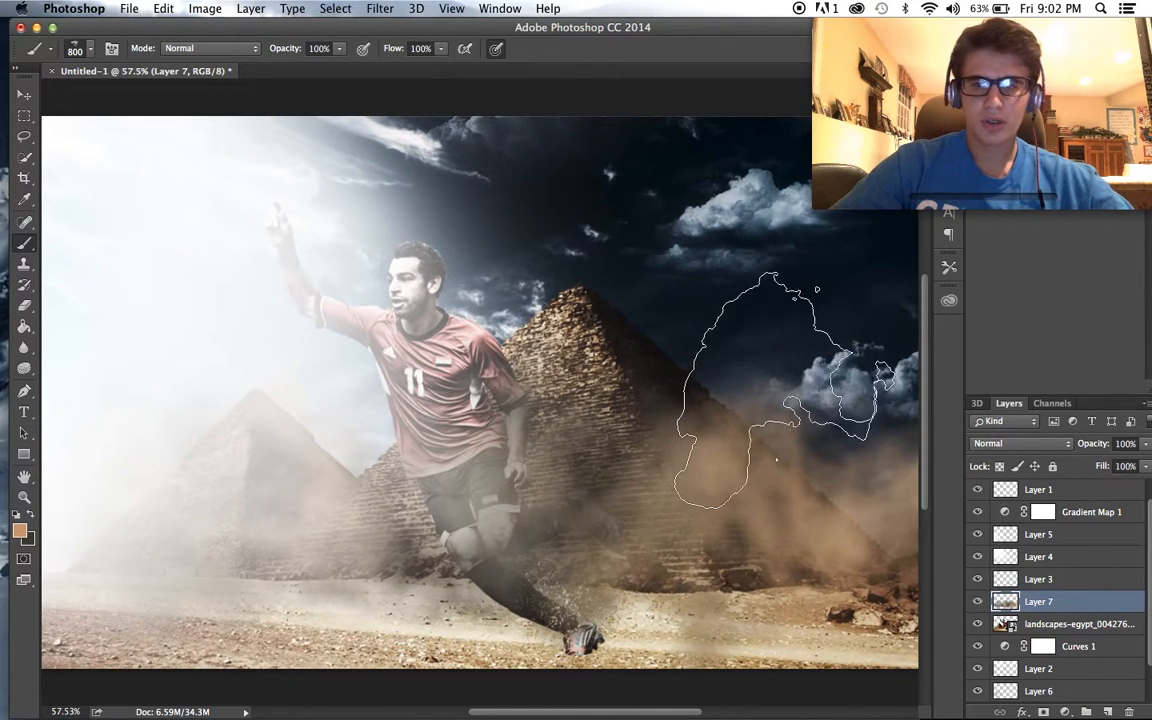
left_click_drag(1136, 459, 1137, 463)
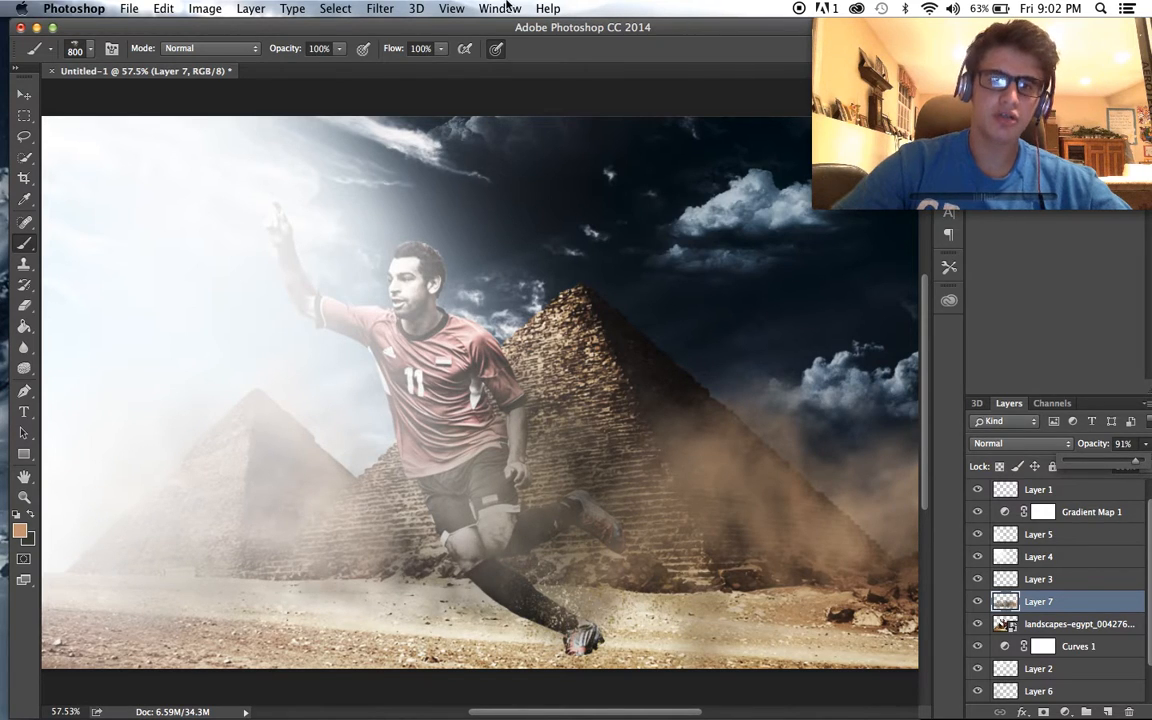
- Compare the poster with the Gradient Map 2 adjustment shown and hidden
scroll(1081, 606, "up", 1)
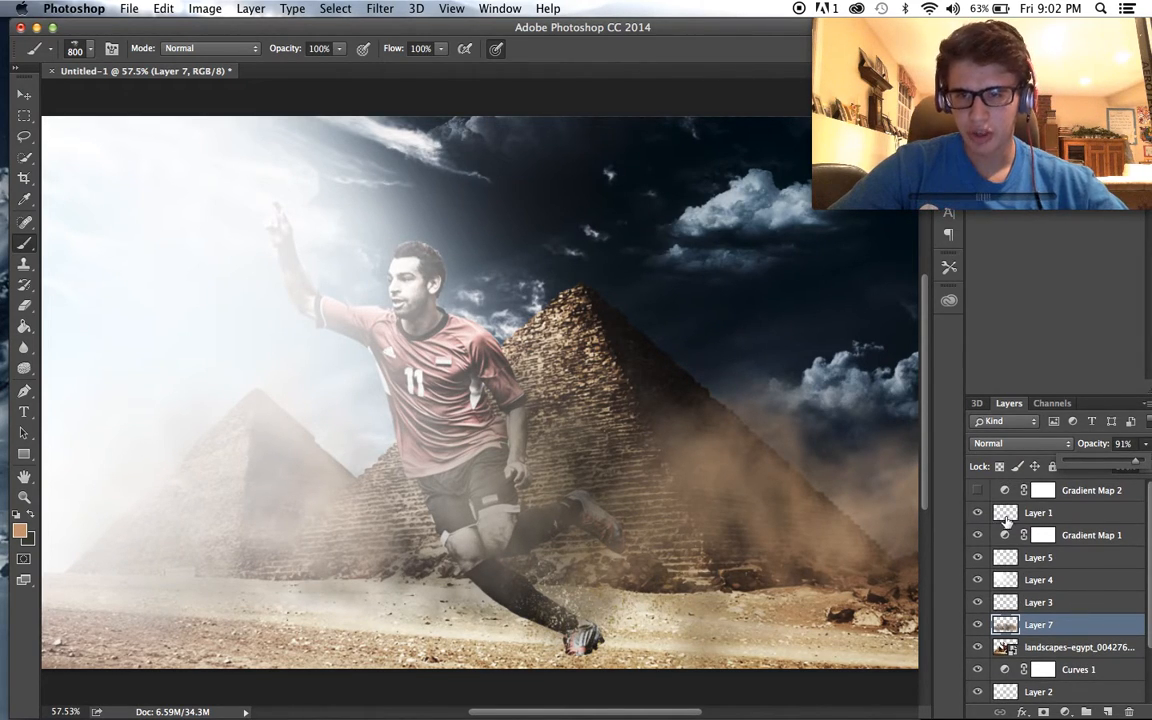
left_click(978, 492)
left_click(978, 491)
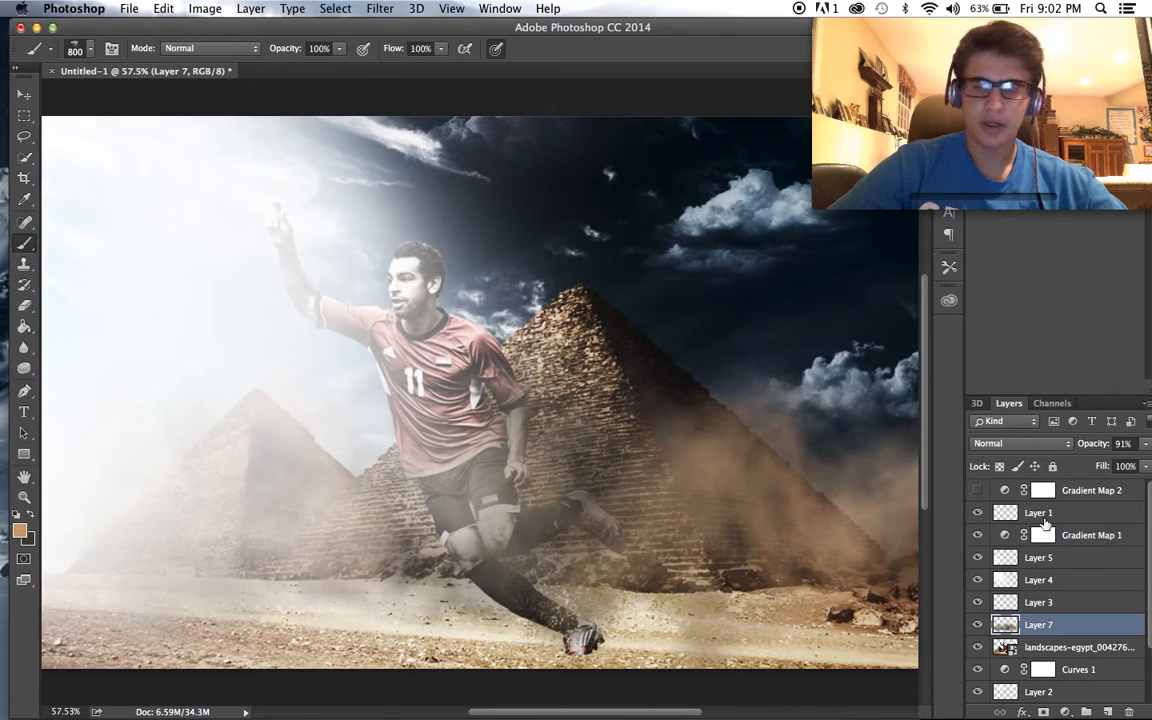
- Add a Hue/Saturation adjustment layer above Layer 1 and slightly reduce its saturation
left_click(1055, 511)
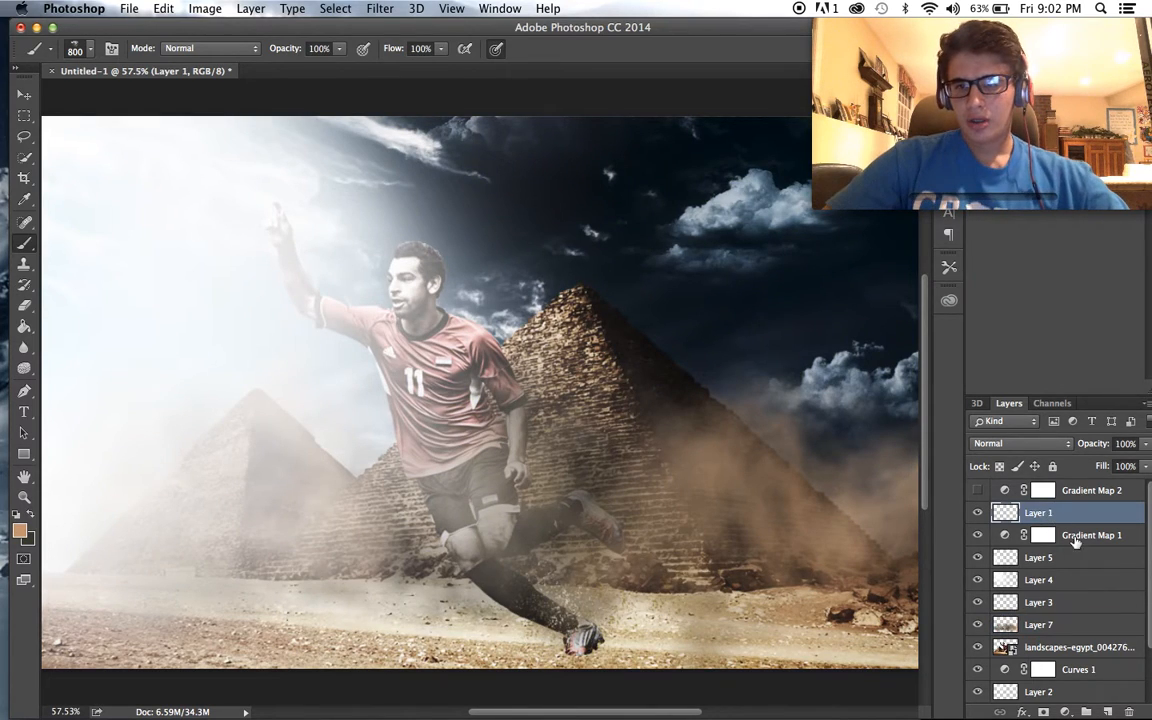
left_click(1066, 709)
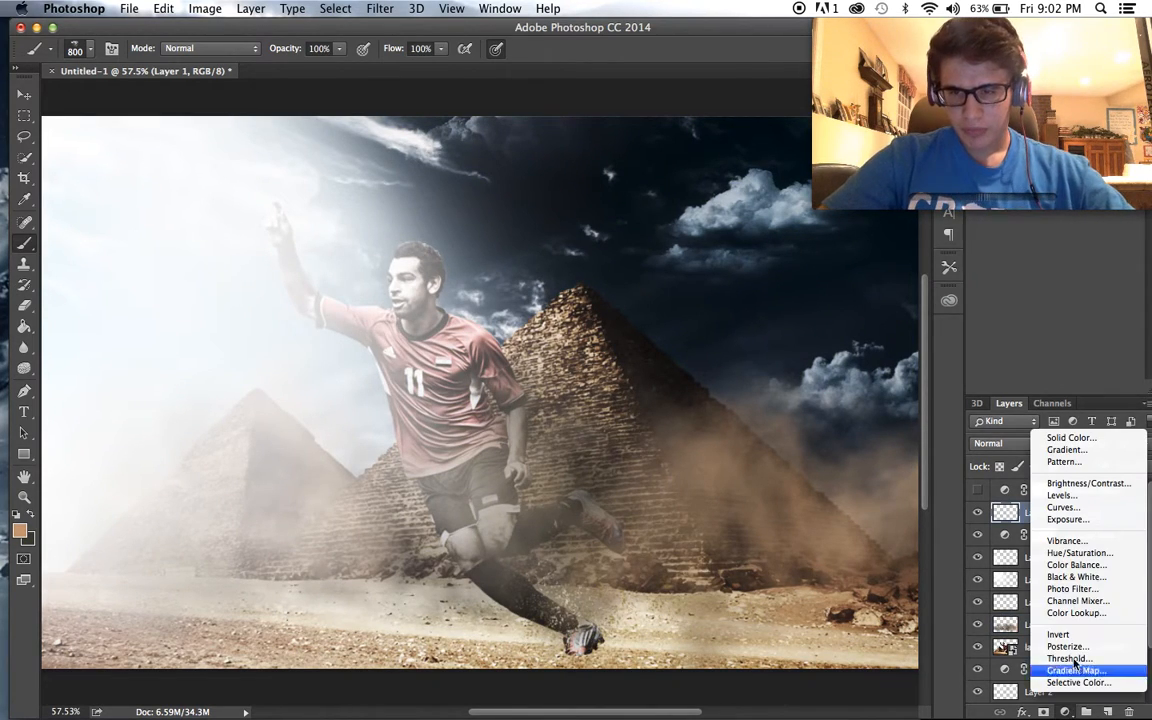
left_click(1100, 557)
left_click_drag(1079, 226, 1032, 241)
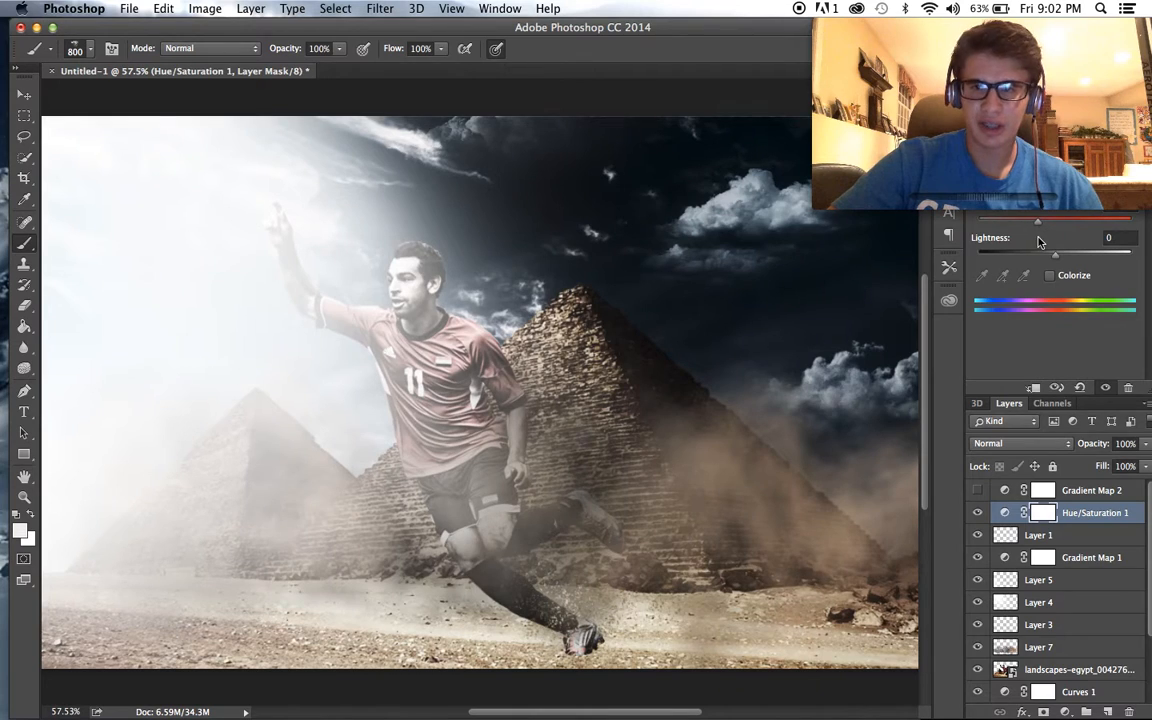
left_click(24, 95)
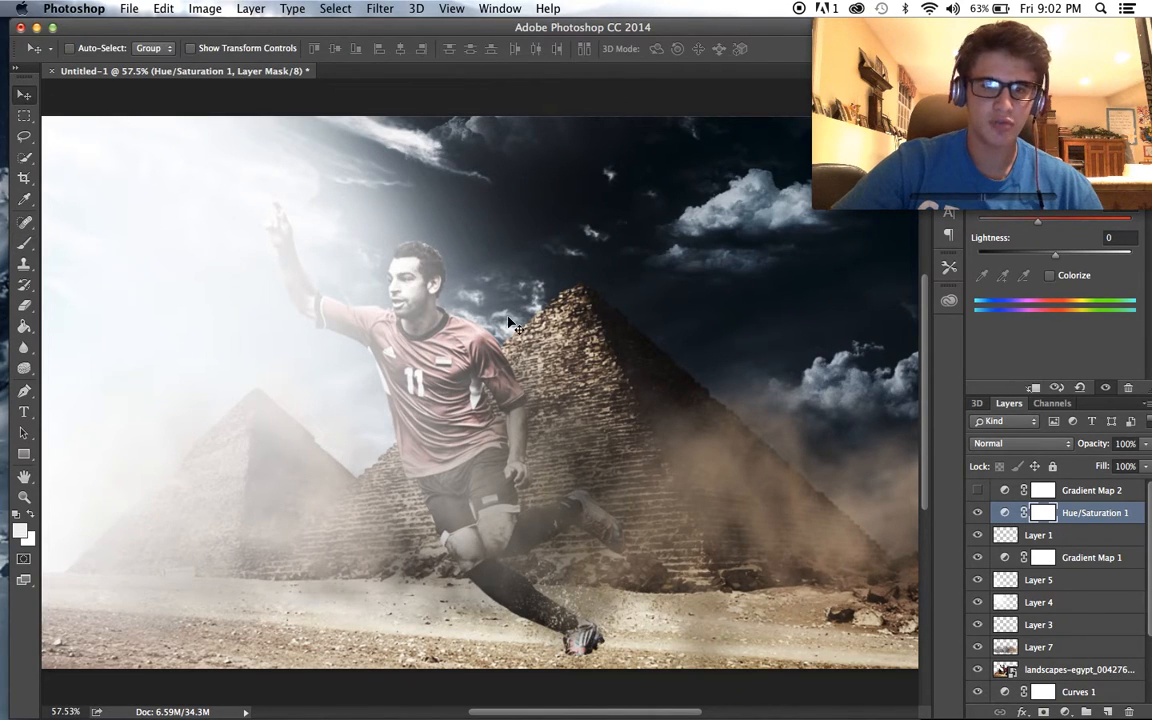
scroll(456, 284, "down", 3)
scroll(456, 284, "up", 3)
scroll(510, 323, "down", 1)
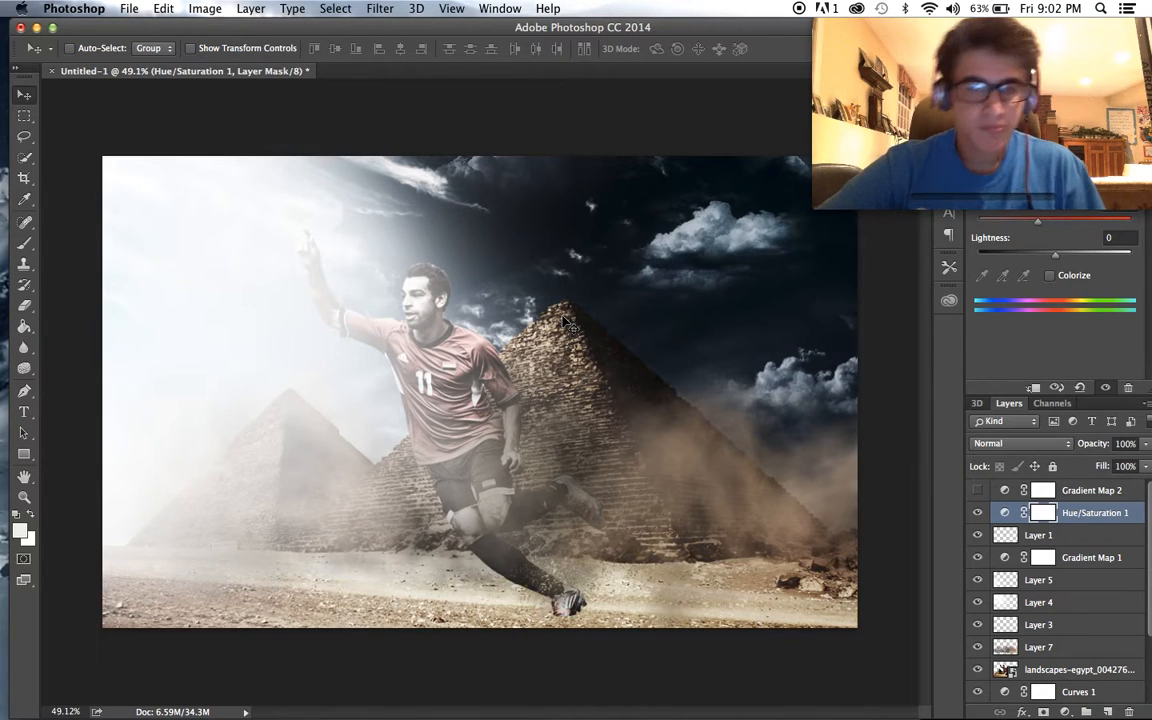
scroll(565, 323, "up", 1)
scroll(565, 323, "up", 2)
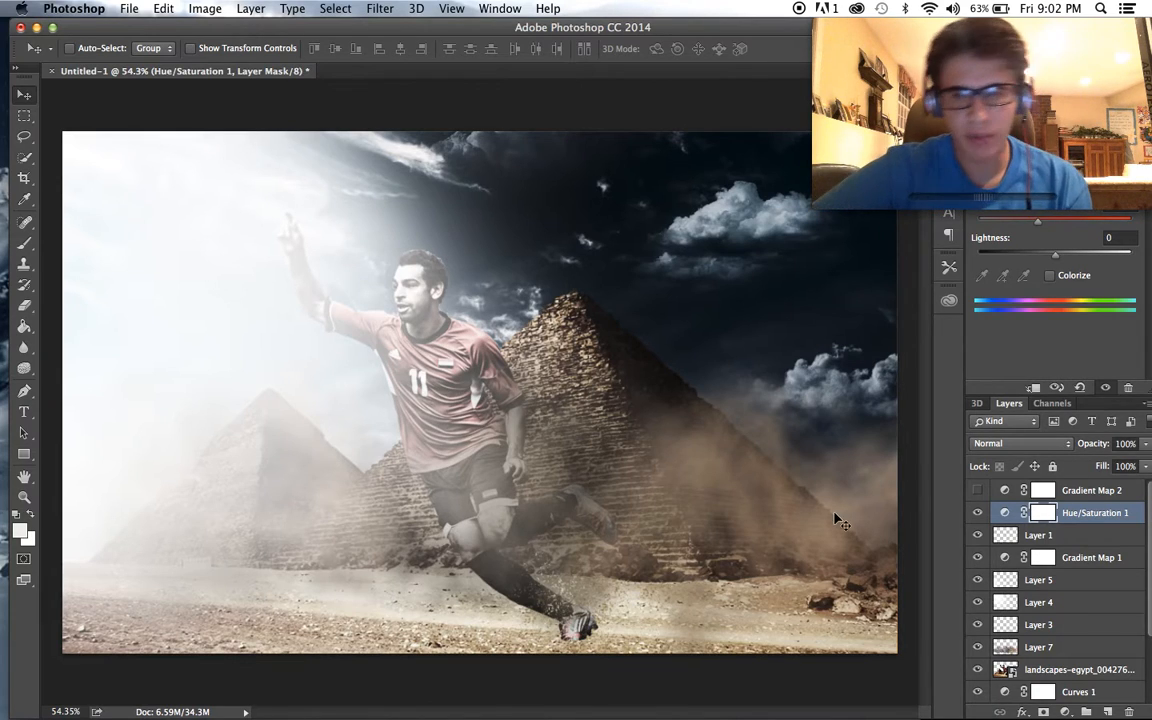
- Add a new layer directly beneath Layer 7 and place the camel_PNG2924.png image from the Downloads folder in the poster
scroll(1097, 673, "down", 3)
left_click(1072, 582)
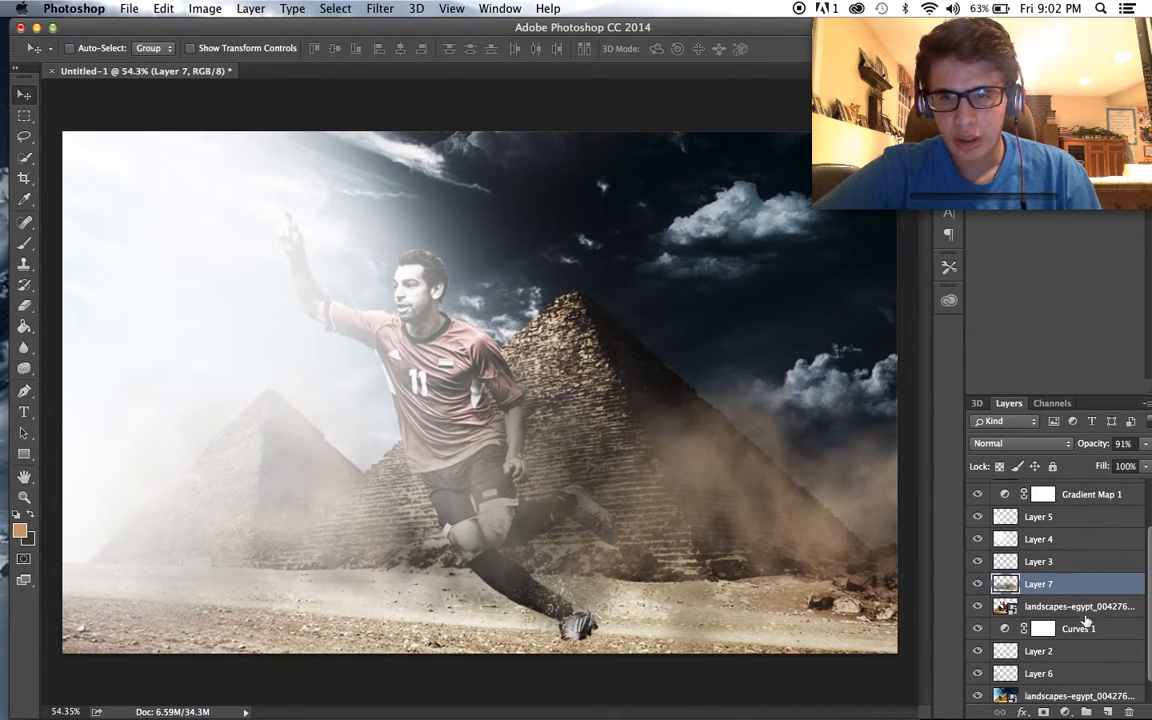
left_click(1055, 607)
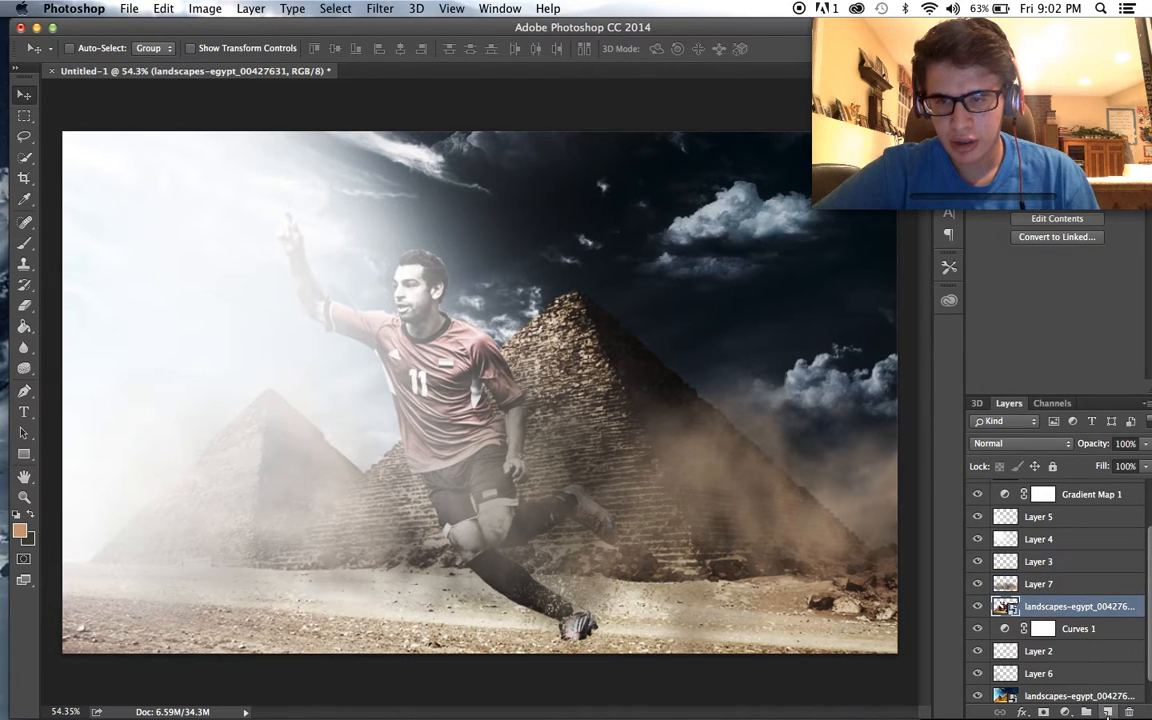
left_click(1108, 711)
left_click(93, 680)
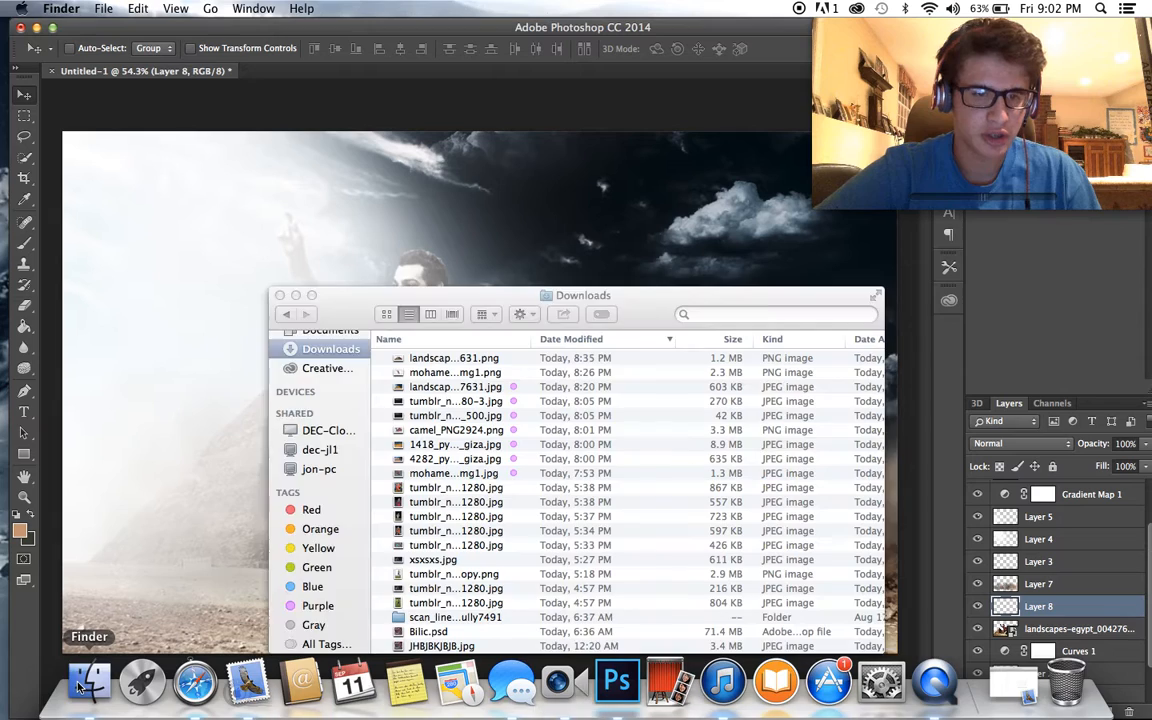
left_click(410, 227)
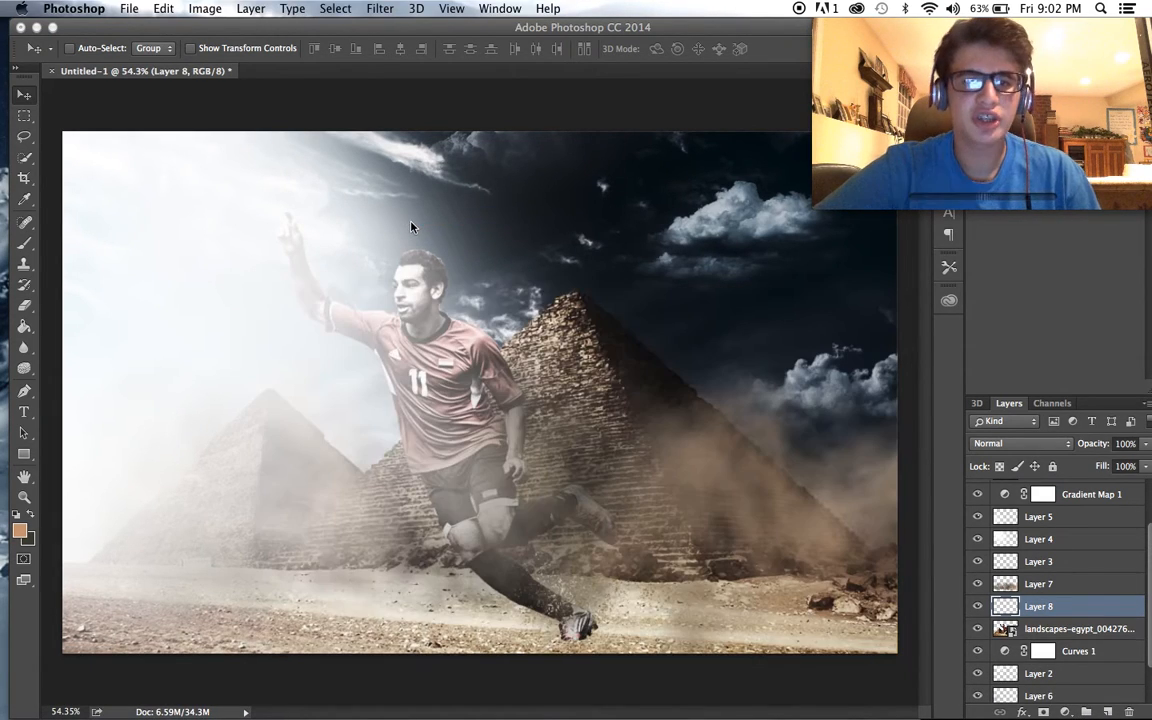
- Move the placed camel to the ground in front of the small pyramid, scale it to about 70% and commit the placement
left_click_drag(458, 380, 244, 532)
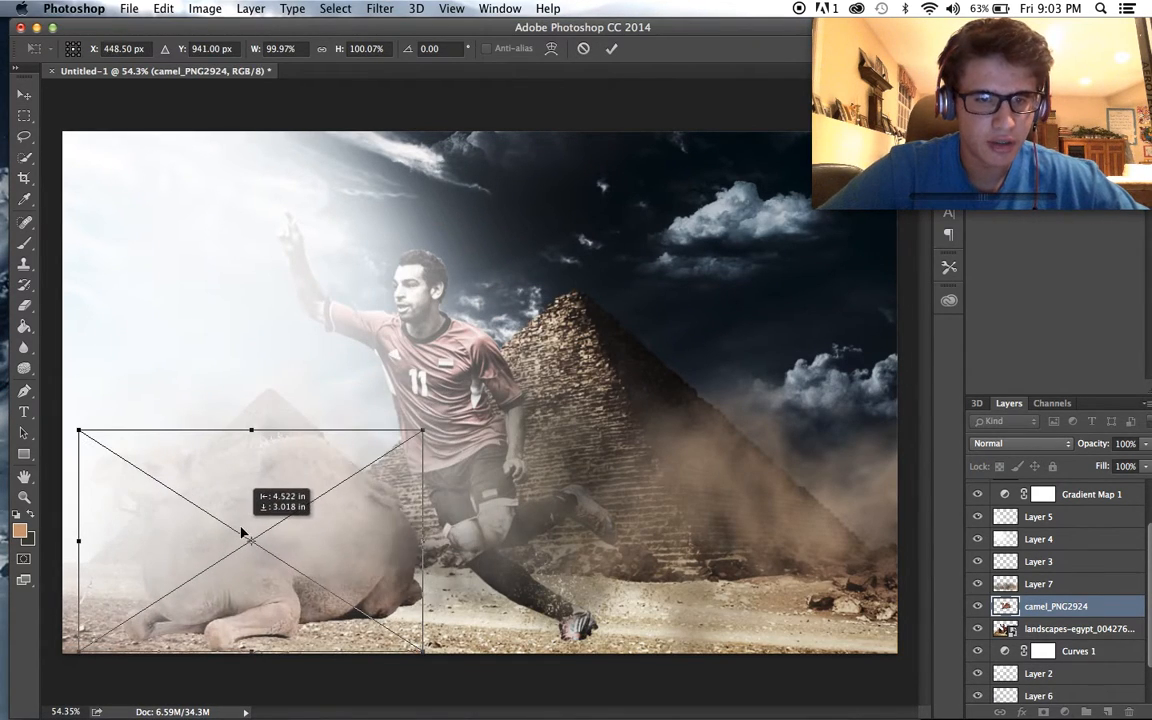
left_click_drag(425, 426, 320, 495)
left_click_drag(241, 553, 256, 545)
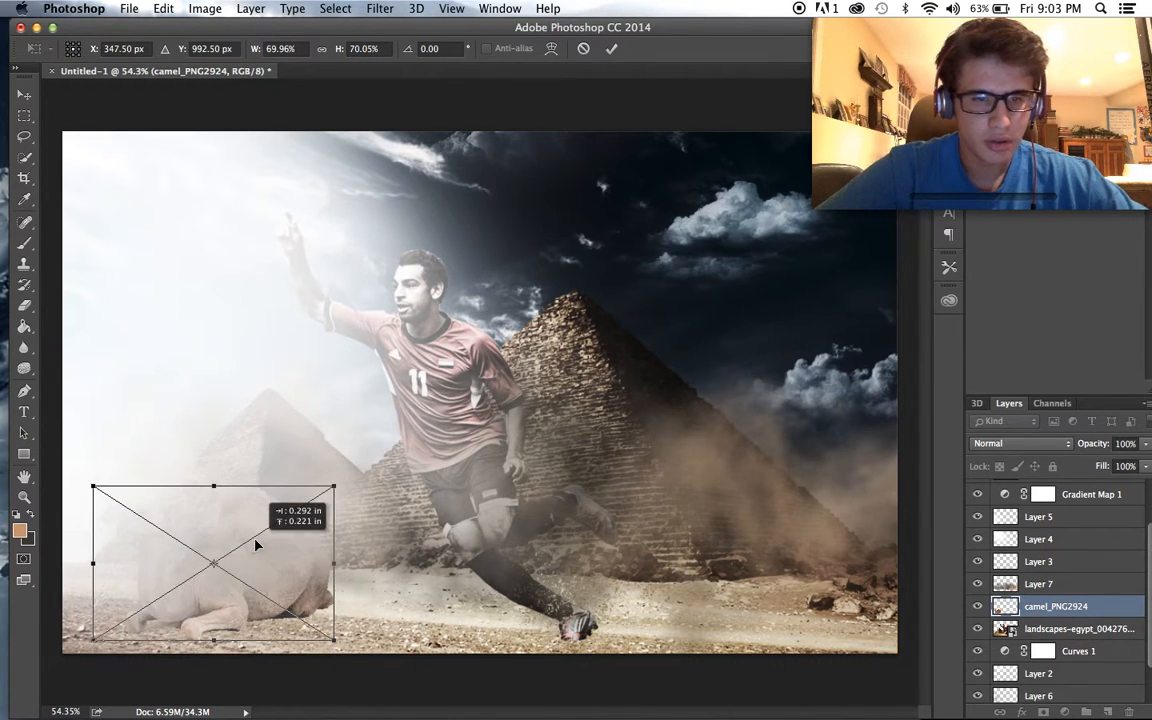
key("Return")
- Try the camel on the ground in front of the large pyramid's shaded side
scroll(231, 540, "up", 2)
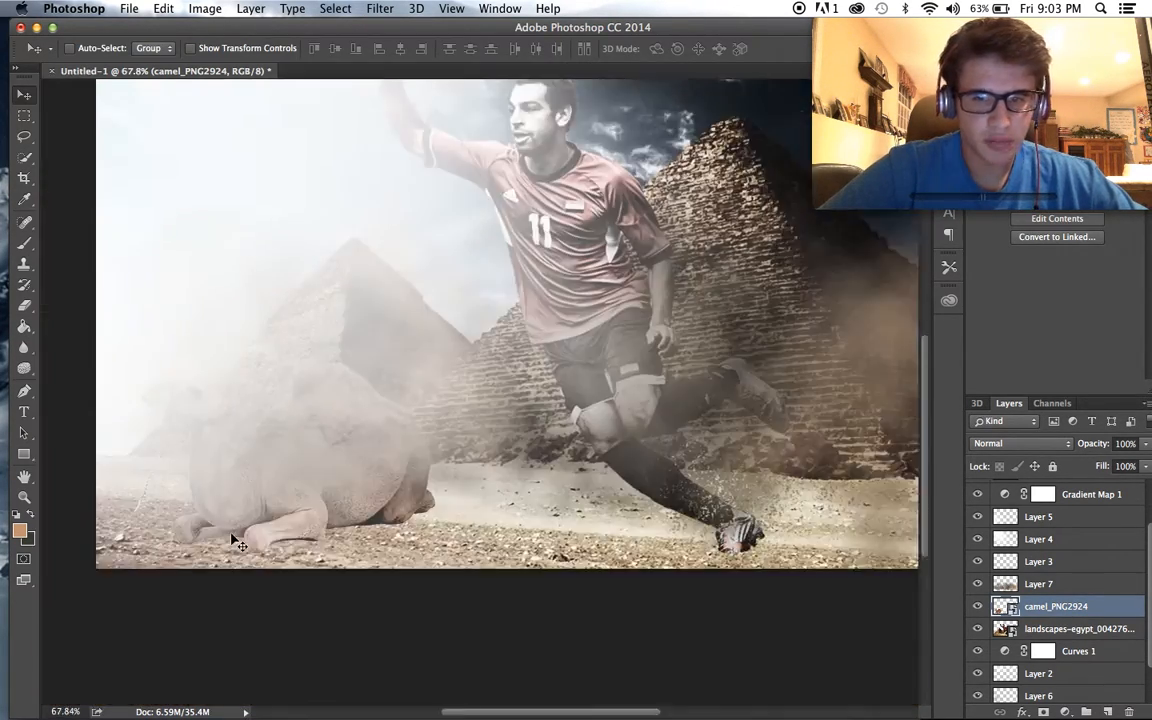
scroll(234, 541, "left", 3)
scroll(236, 542, "right", 1)
scroll(315, 400, "down", 2)
left_click_drag(425, 430, 677, 441)
left_click_drag(500, 546, 735, 550)
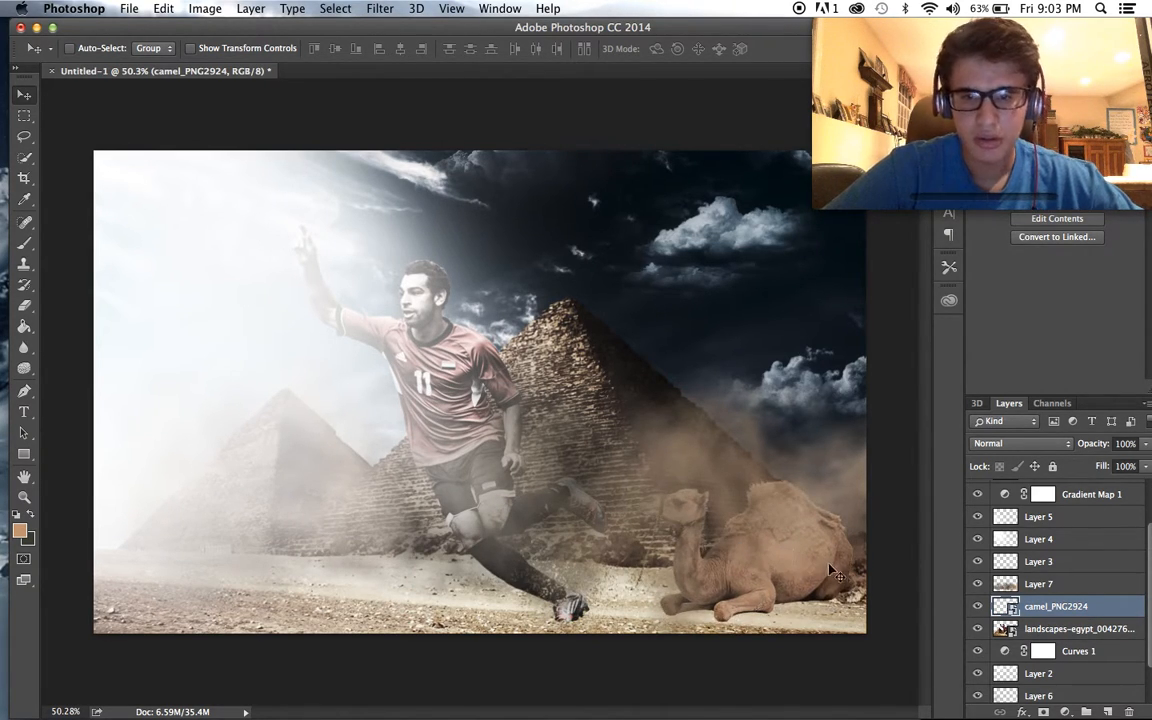
- Scale the camel down to about 53% and move it back in front of the small pyramid
key("super+t")
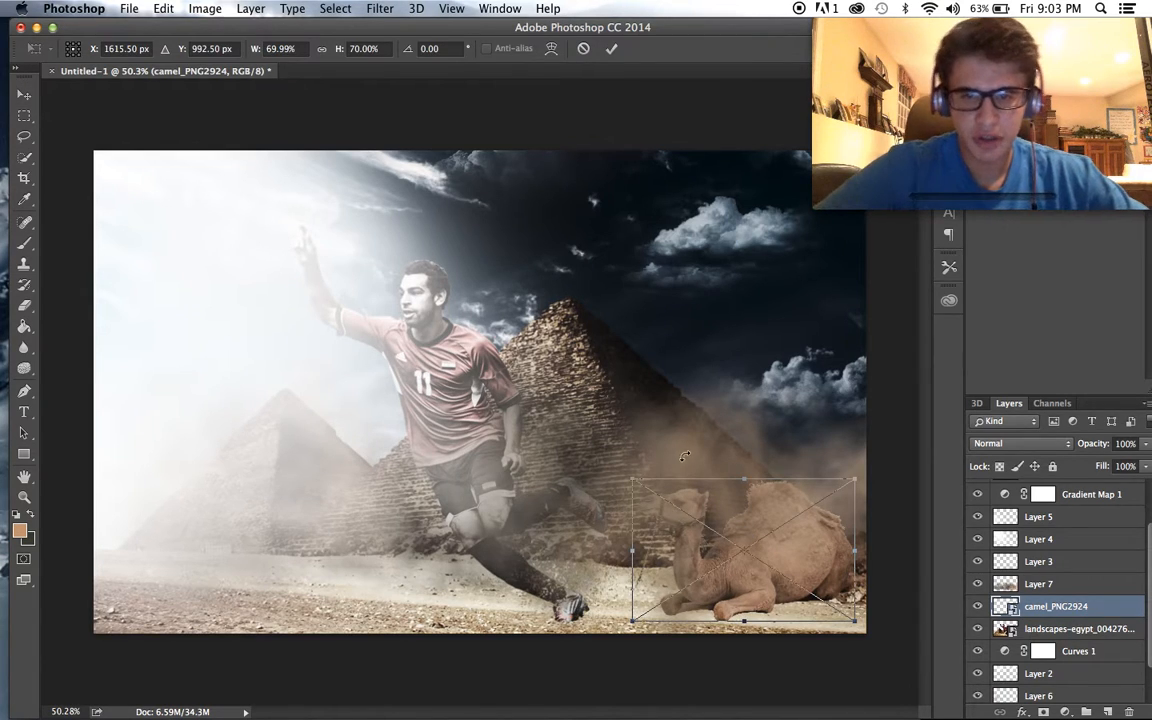
left_click_drag(634, 481, 685, 513)
left_click_drag(755, 541, 292, 543)
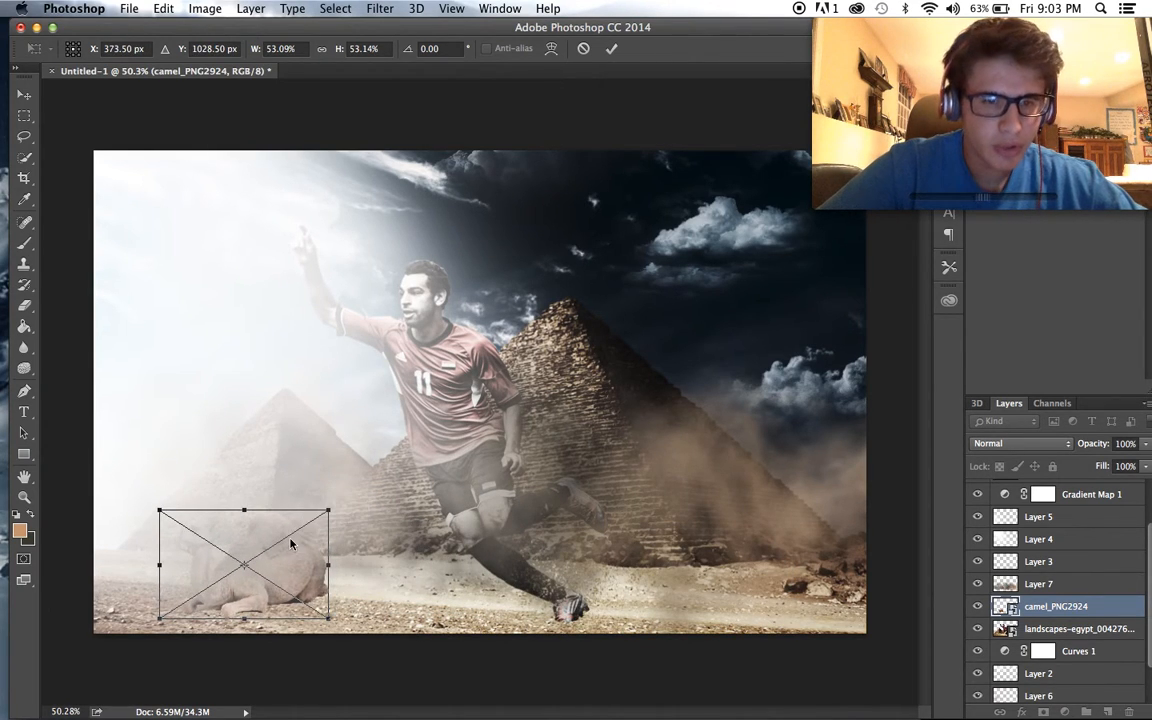
key("Return")
scroll(290, 545, "up", 5)
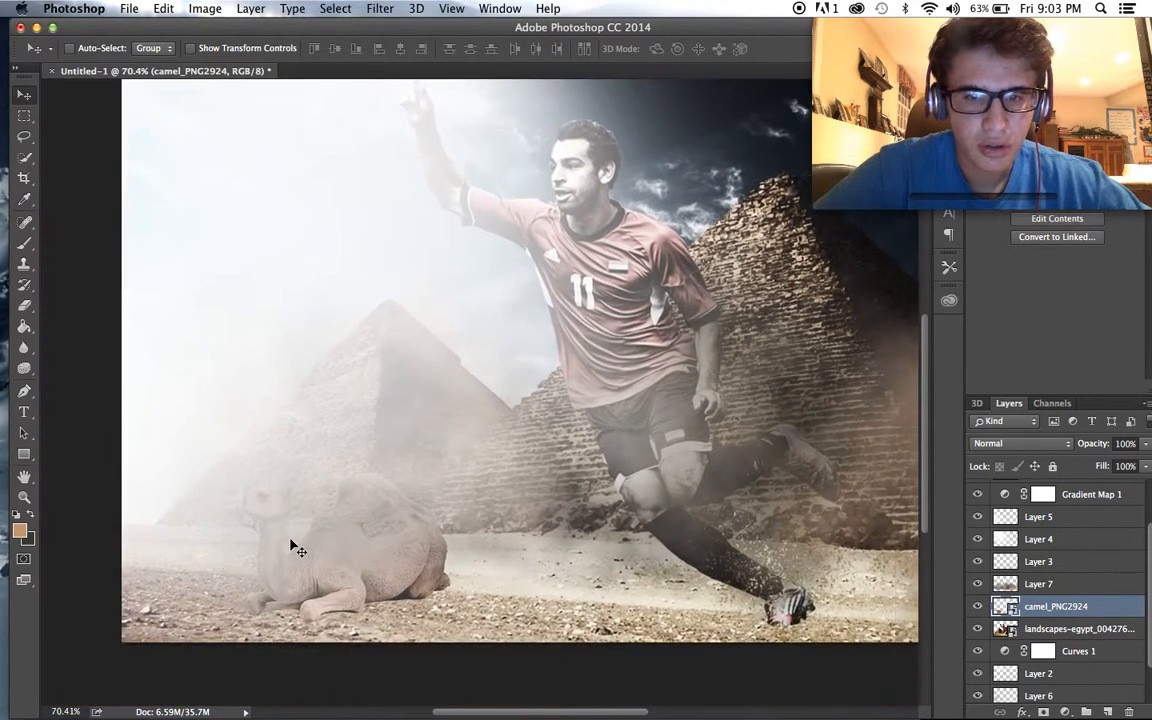
scroll(284, 555, "up", 2)
scroll(283, 554, "down", 3)
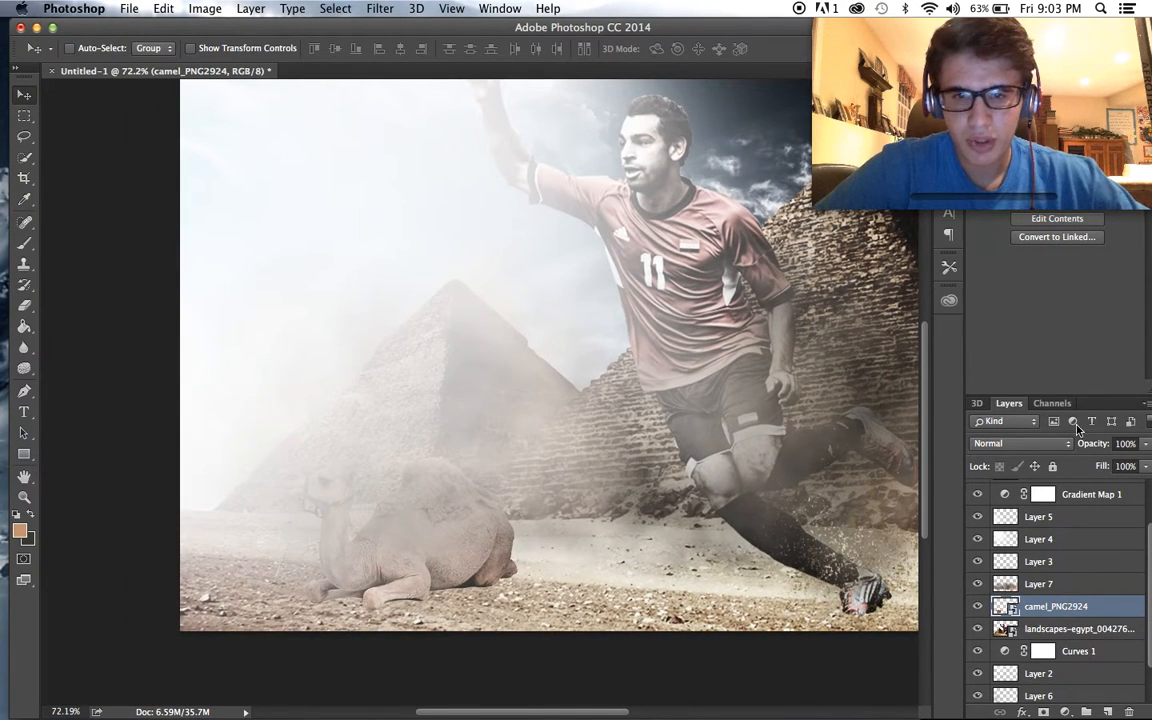
- Try the Multiply blend mode on the camel layer, then restore Normal
left_click(205, 8)
mouse_move(230, 53)
left_click(953, 468)
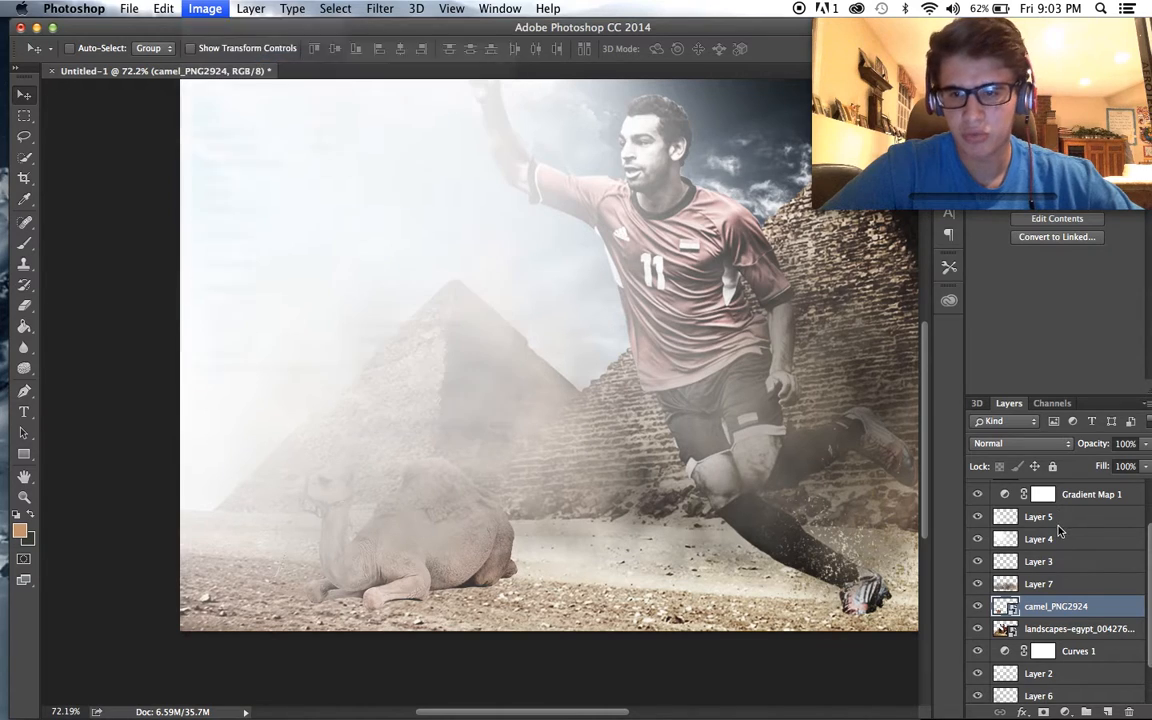
left_click(1020, 443)
left_click(1031, 490)
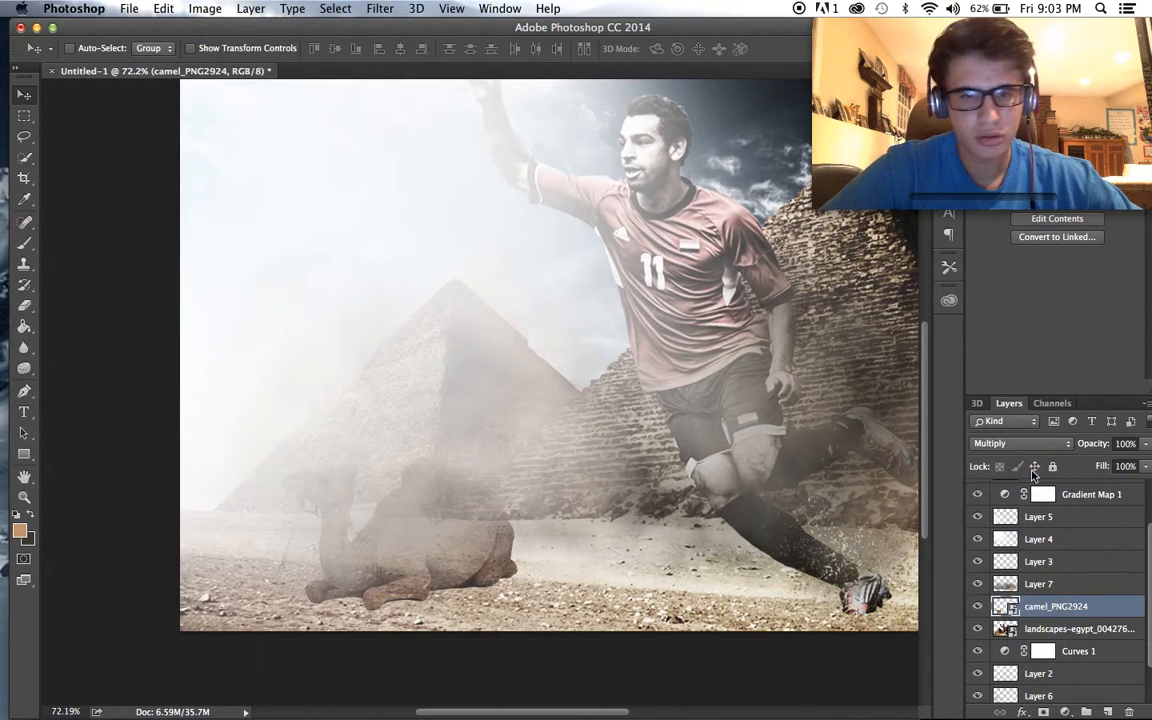
left_click(1010, 445)
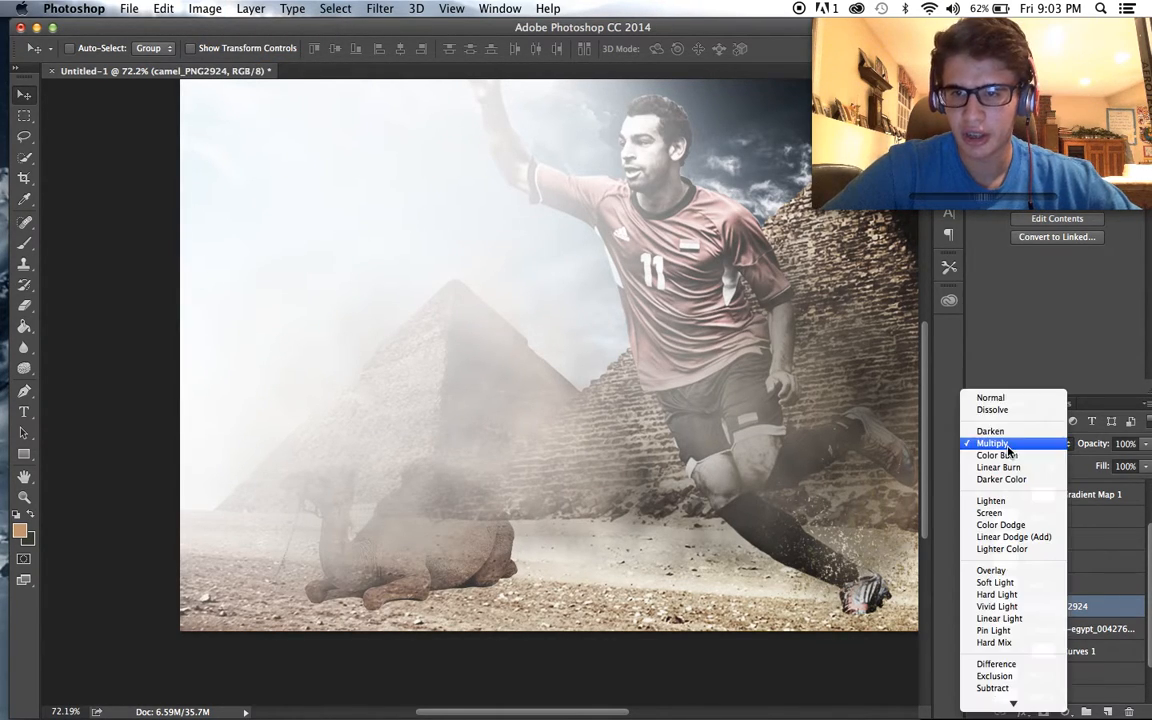
left_click(975, 398)
- Enlarge the camel slightly to about 56% in front of the small pyramid
scroll(675, 397, "down", 3)
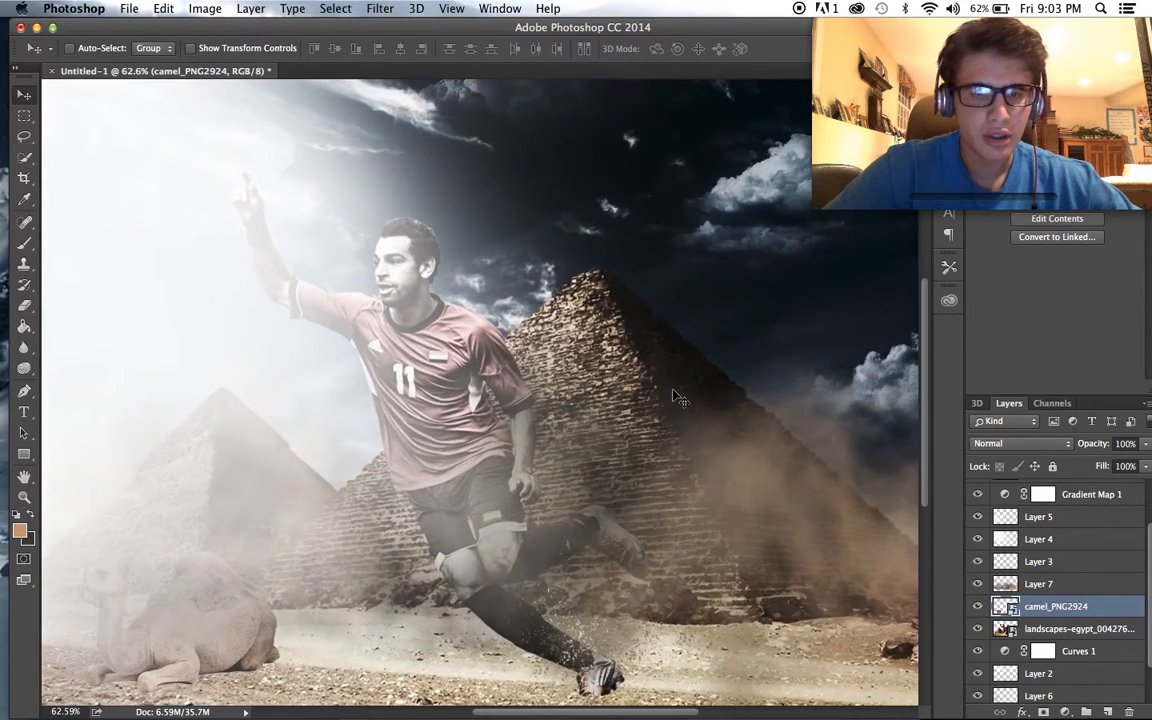
scroll(675, 397, "up", 1)
key("ctrl+t")
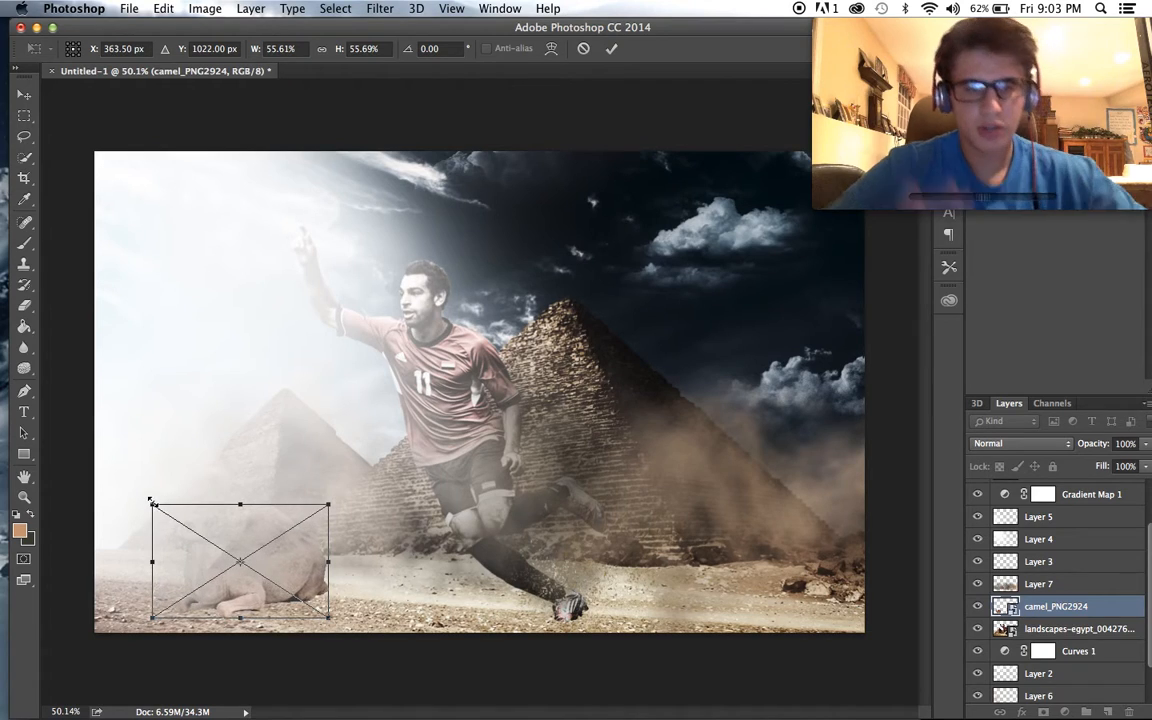
left_click_drag(160, 507, 152, 502)
key("Return")
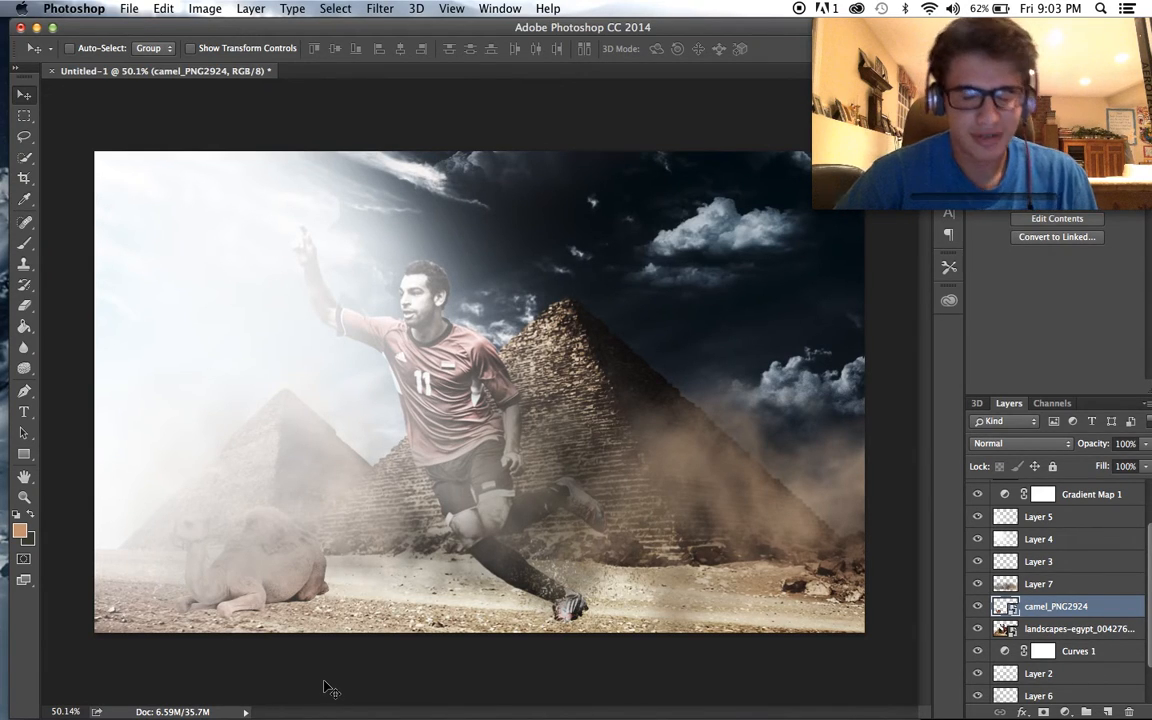
scroll(262, 594, "up", 3)
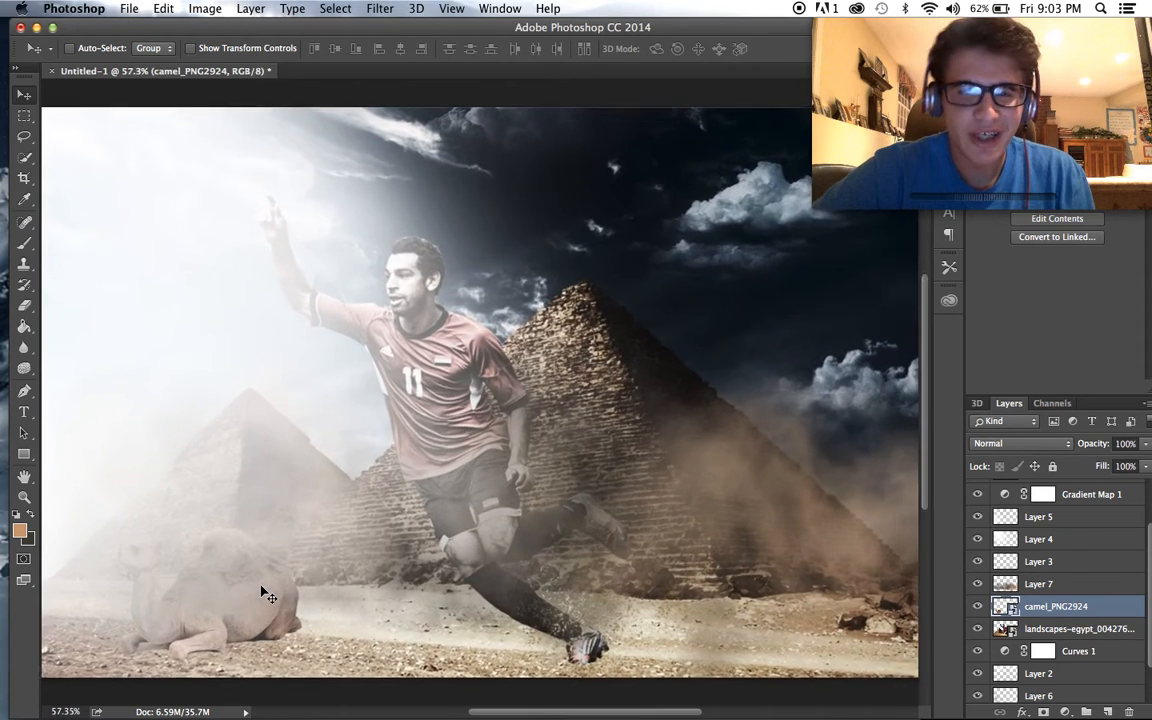
scroll(266, 594, "down", 1)
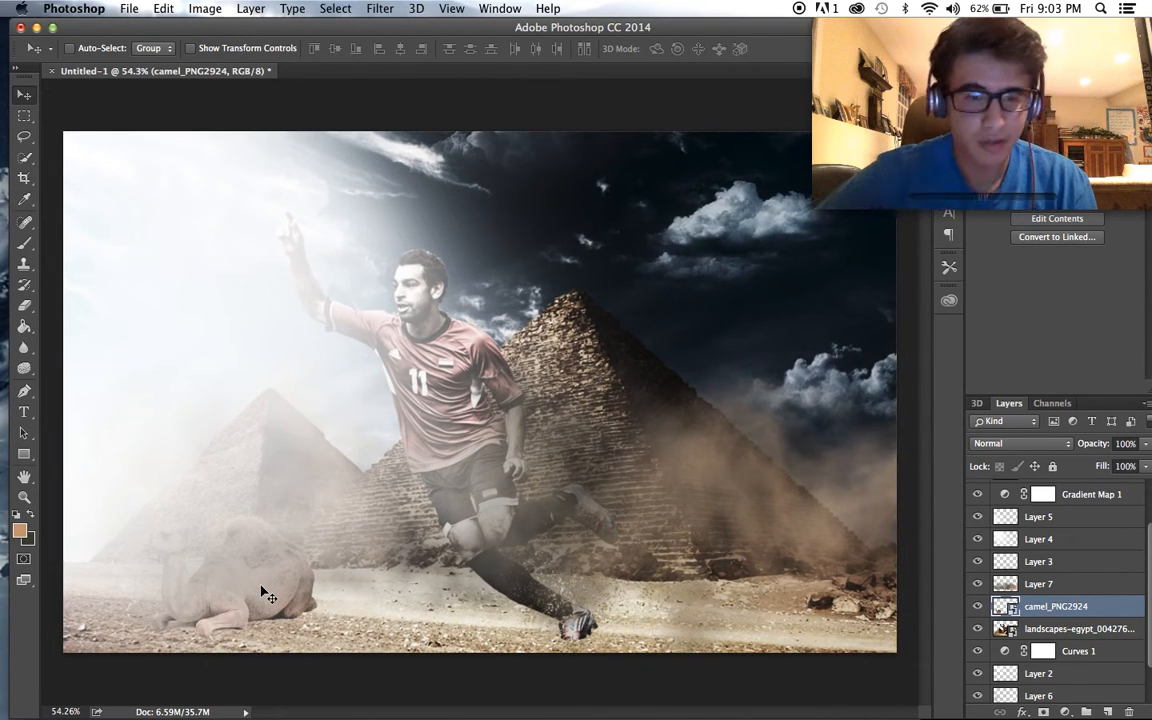
scroll(318, 538, "down", 1)
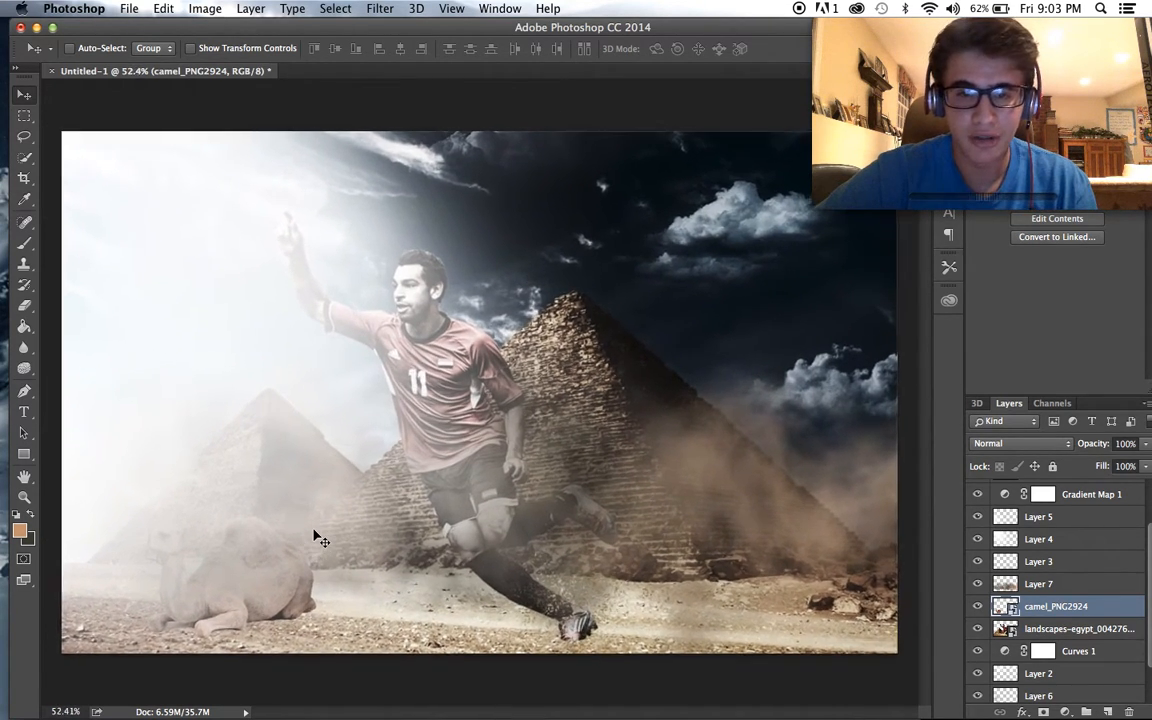
scroll(318, 538, "up", 2)
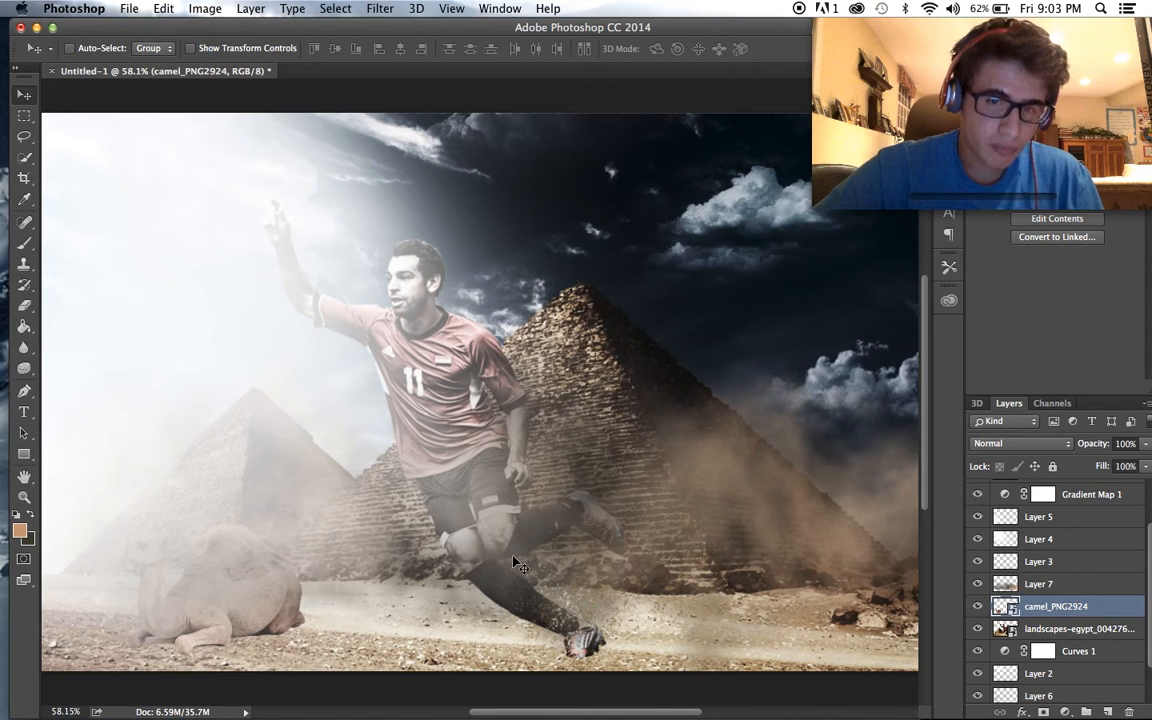
scroll(515, 563, "down", 1)
scroll(515, 563, "up", 1)
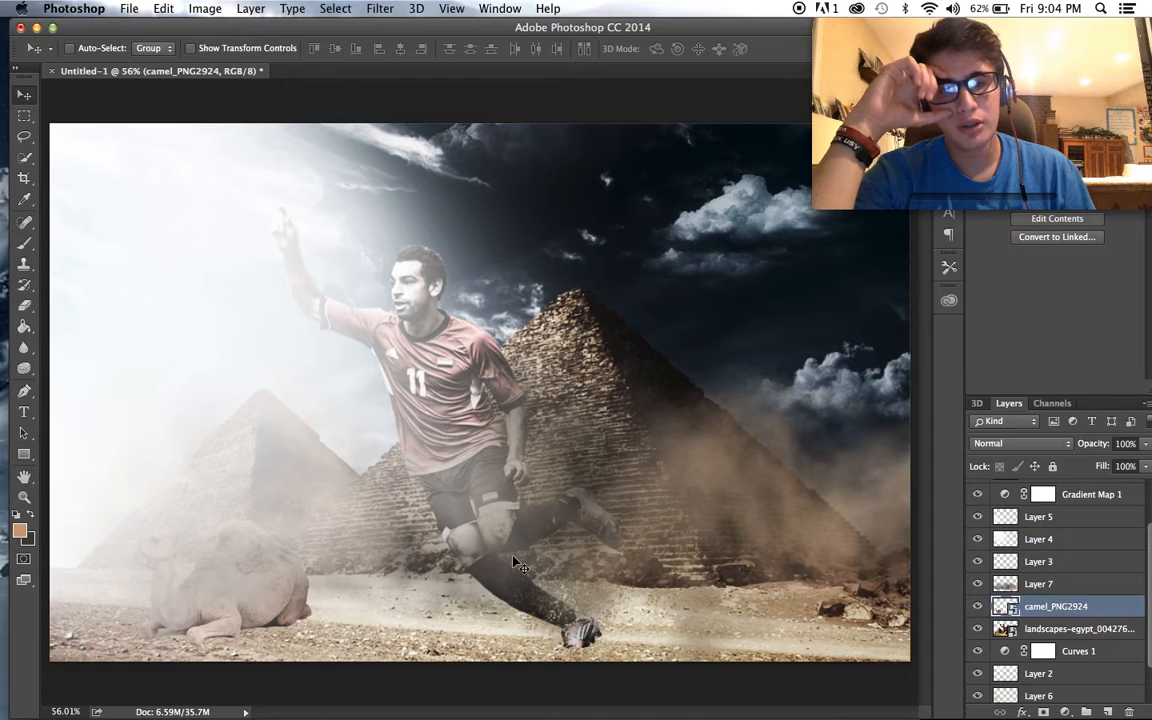
- Add a new layer above the camel and try placing the road-sign photo D4971_CM_0035.jpg from the Downloads folder
left_click(1108, 712)
left_click(88, 682)
scroll(597, 446, "down", 20)
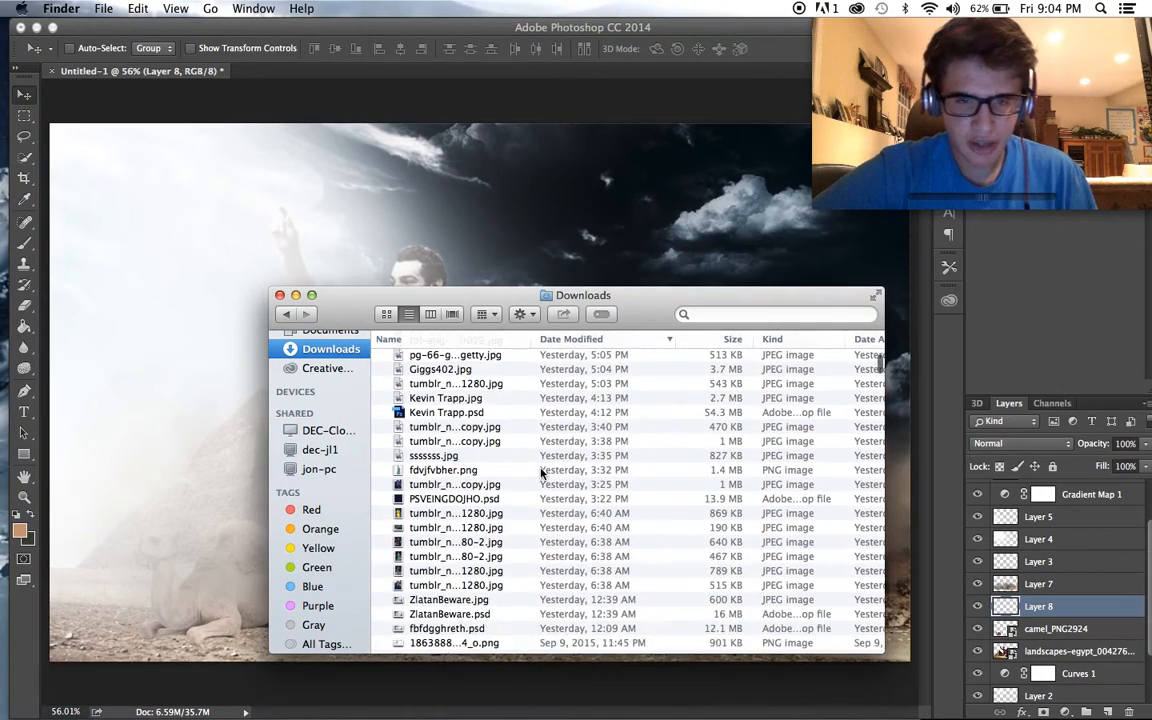
scroll(541, 472, "down", 10)
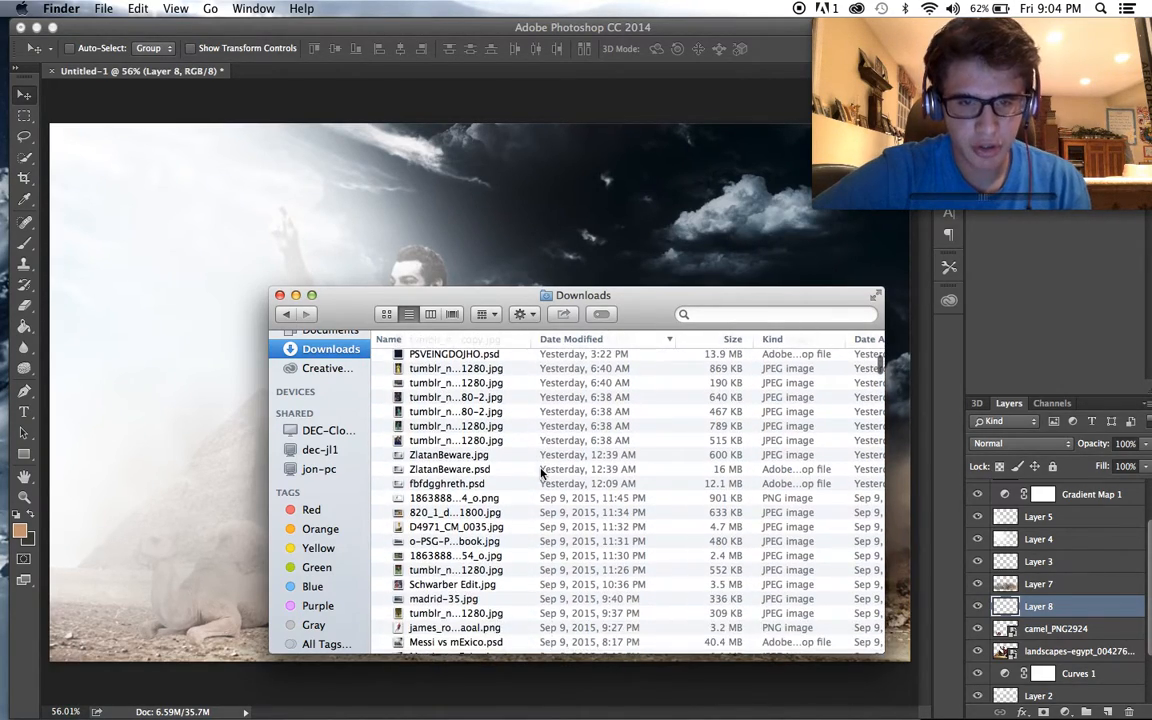
scroll(470, 475, "down", 1)
scroll(444, 474, "down", 5)
scroll(444, 474, "up", 3)
scroll(444, 474, "up", 8)
scroll(444, 474, "up", 1)
mouse_move(401, 518)
left_mouse_down()
mouse_move(442, 397)
mouse_move(402, 520)
left_mouse_up()
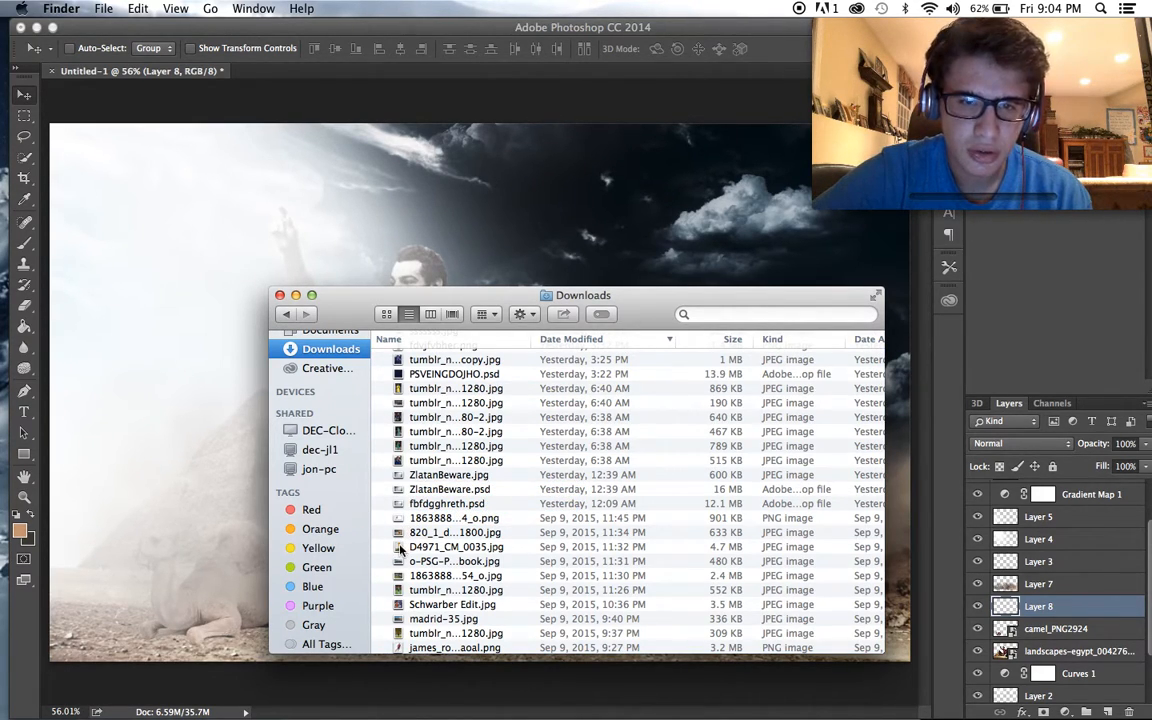
left_click(445, 166)
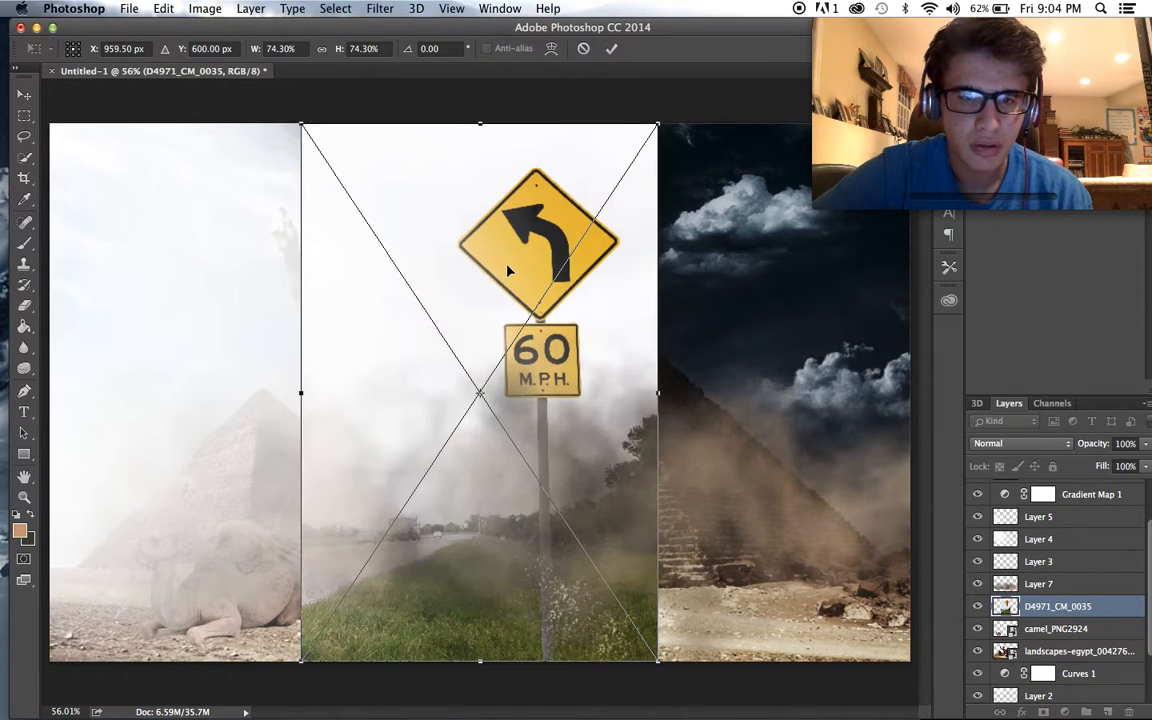
left_click_drag(529, 266, 544, 238)
key("Escape")
- Place D4971_CM_0035.jpg from Downloads above the camel layer, positioned to the right of the player over the large pyramid
mouse_move(195, 690)
left_click(88, 690)
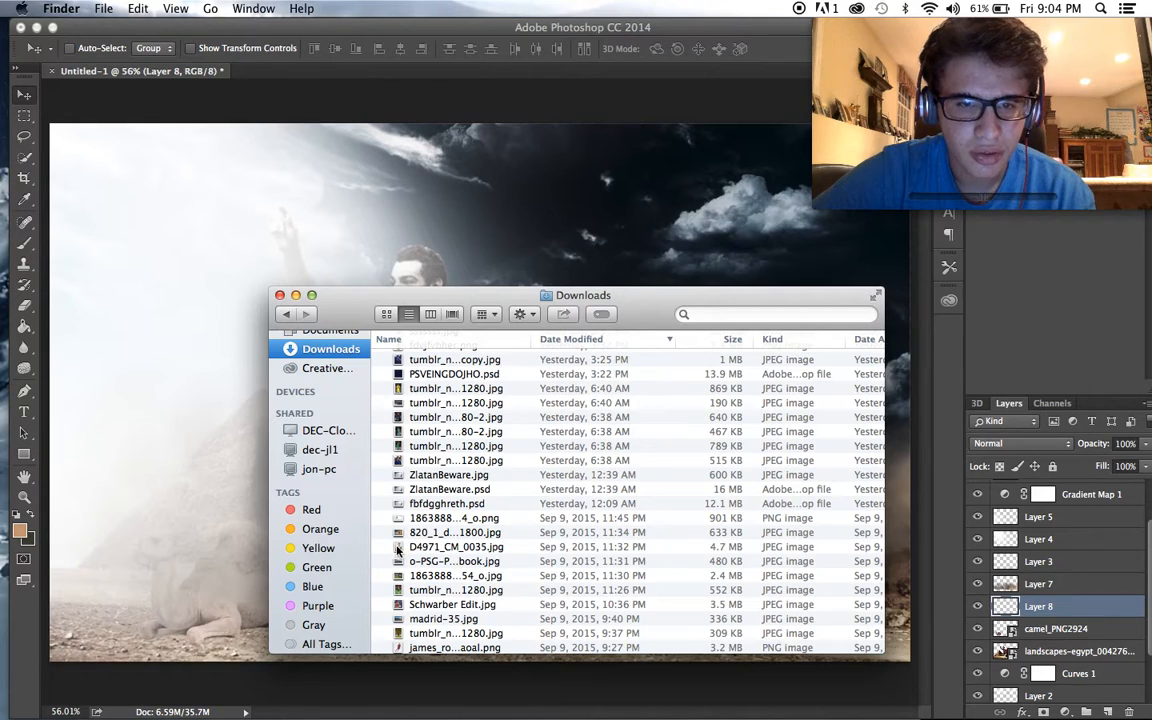
left_click_drag(398, 549, 393, 604)
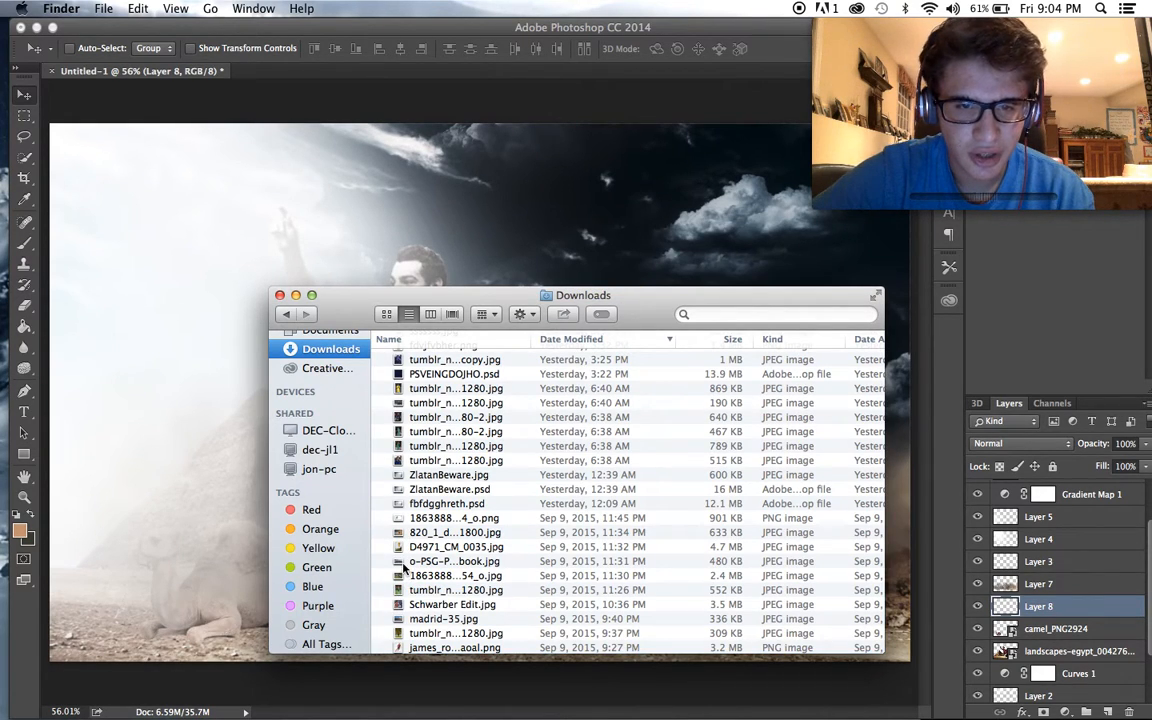
left_click_drag(398, 549, 507, 263)
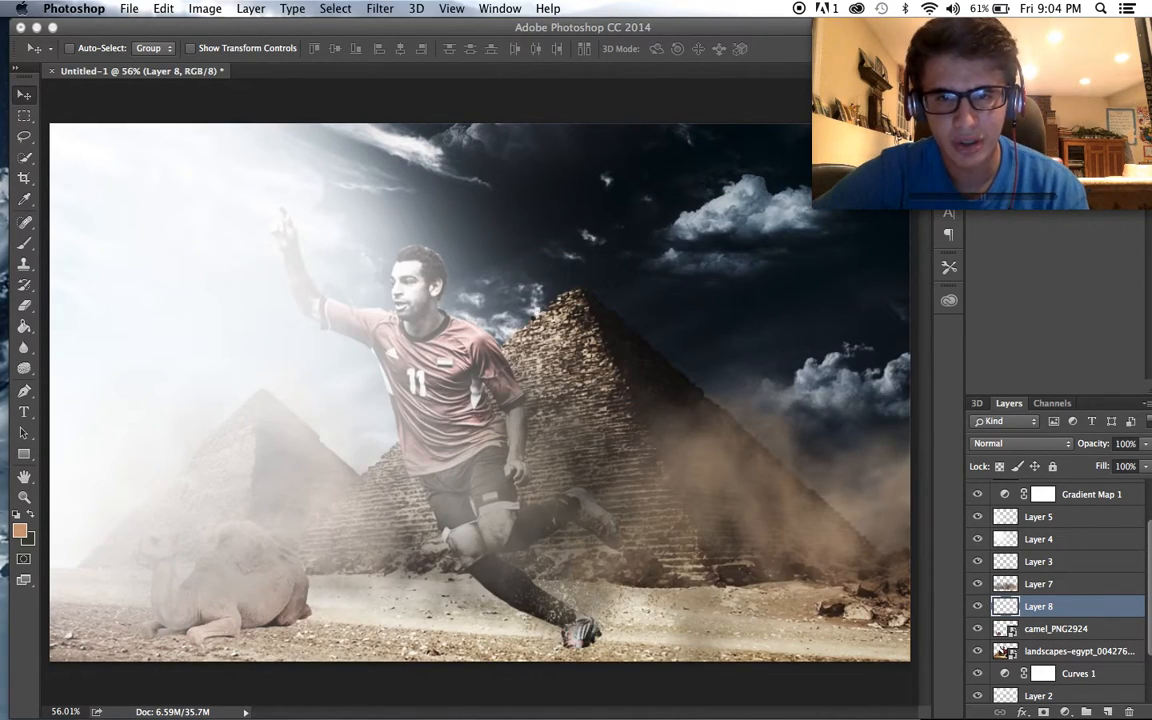
left_click_drag(620, 310, 730, 320)
key("Return")
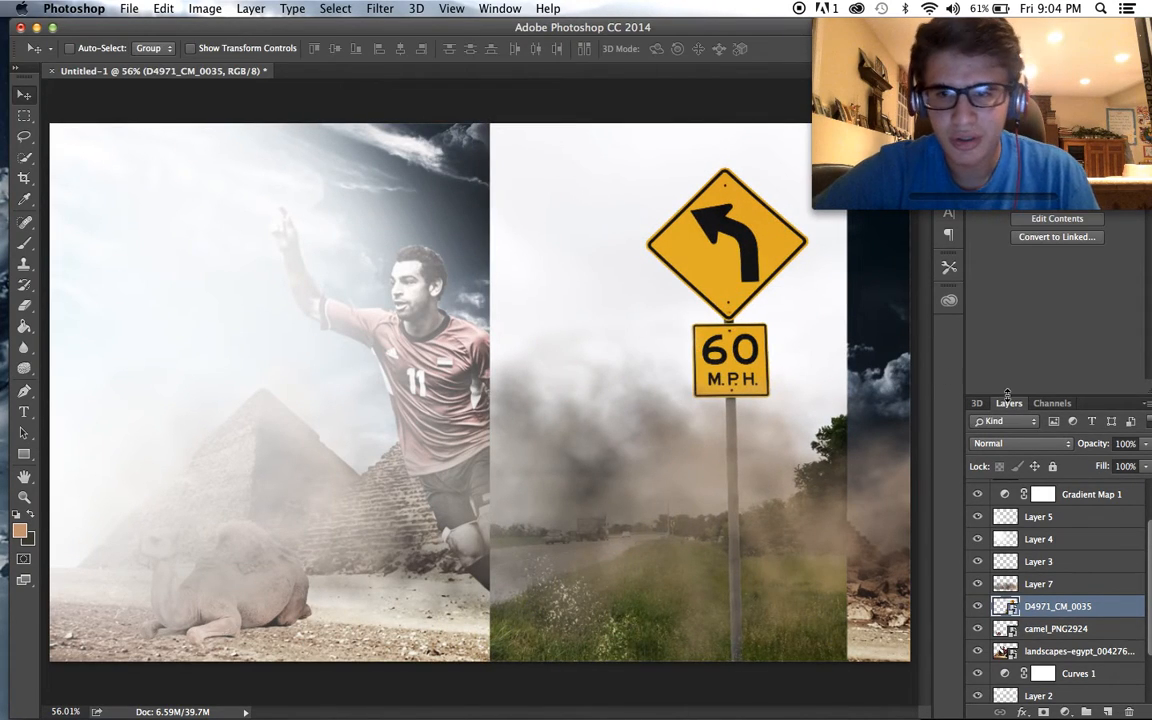
- Delete the road-sign photo layer from the composition
left_click(1021, 445)
left_click(1094, 472)
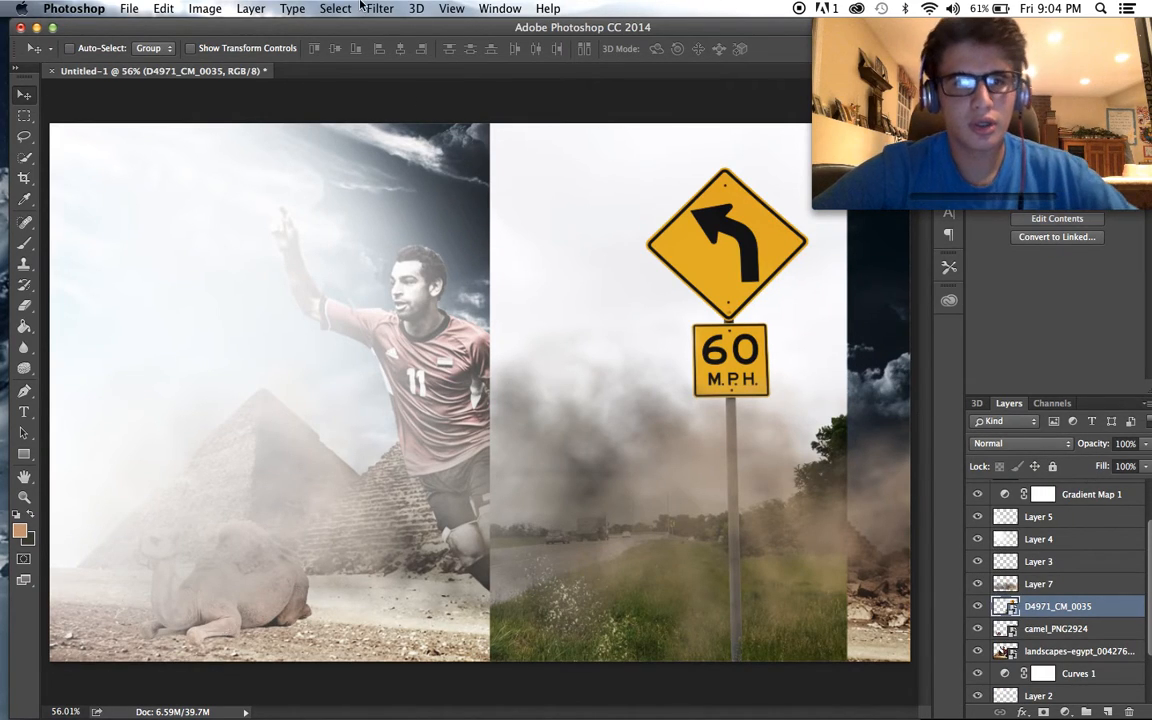
key("Delete")
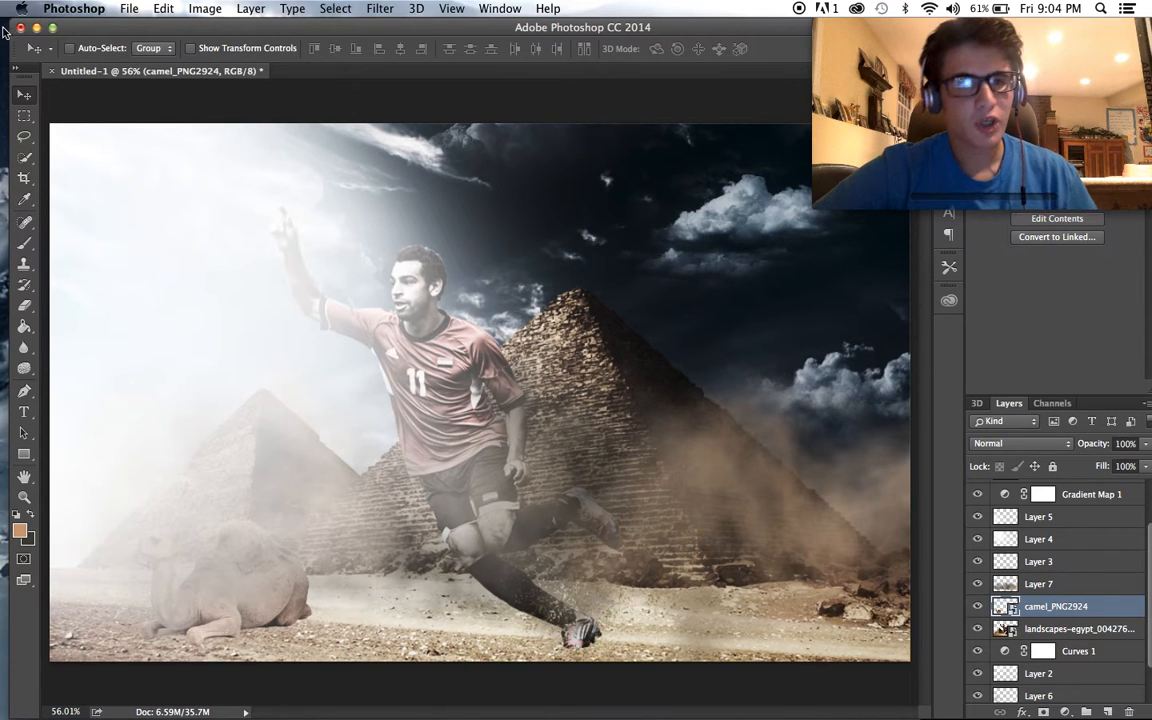
- Close the document, saving it to the Downloads folder in Photoshop format with a file name beginning with "Sa"
left_click(20, 27)
left_click(703, 263)
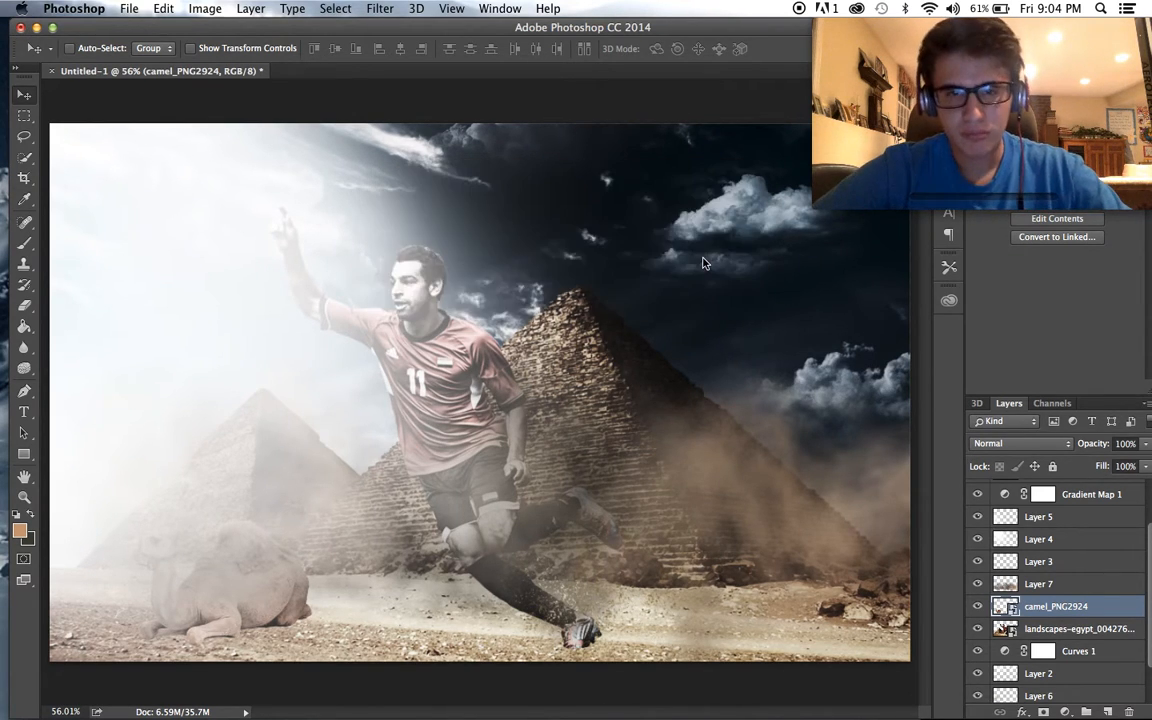
type("Salah.psd")
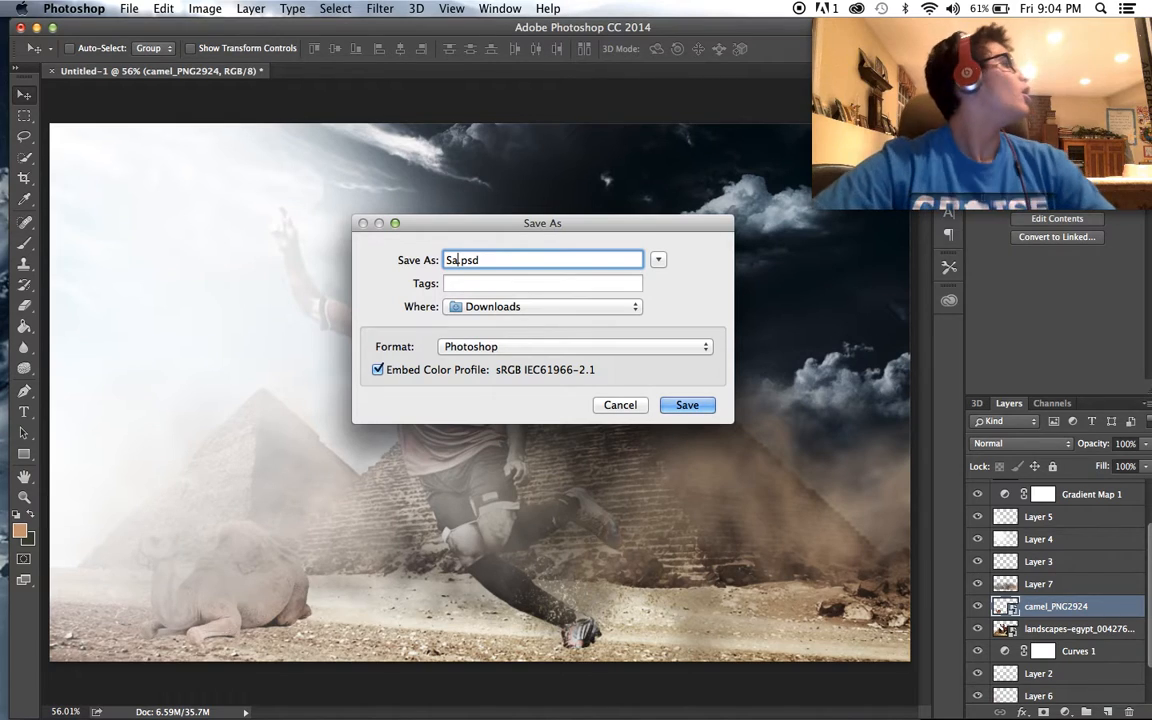
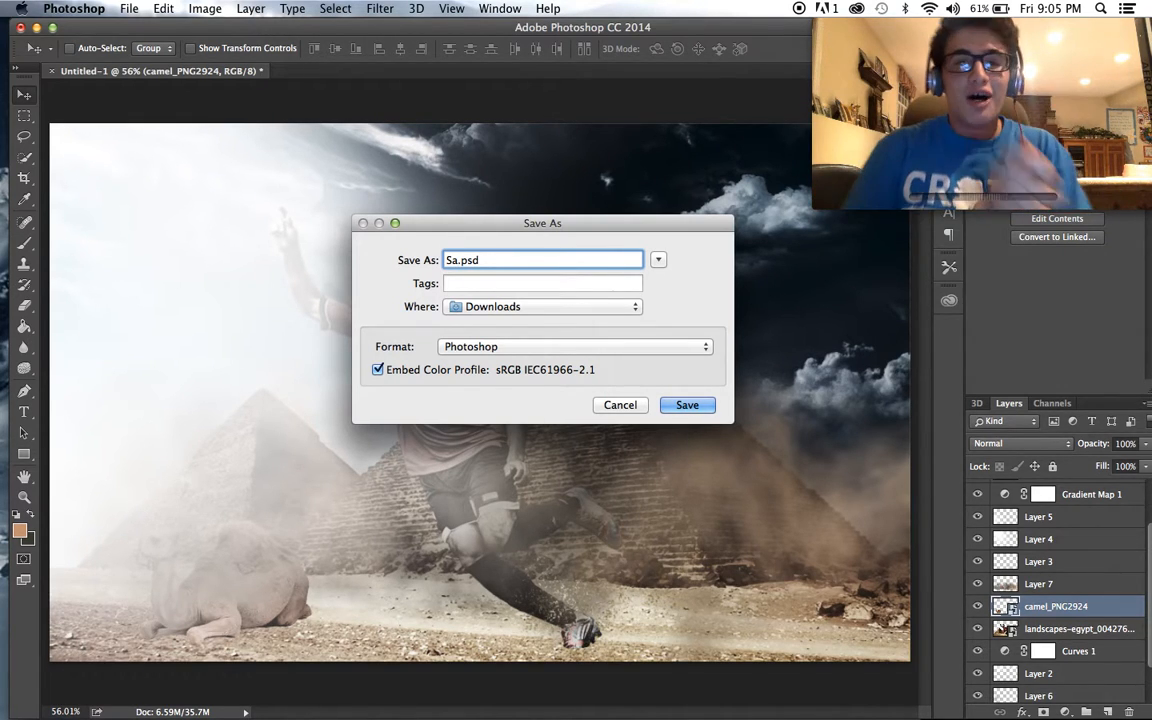
- Complete the file name as Salah.psd, save it with Maximize Compatibility on, and close the Downloads window
type("la")
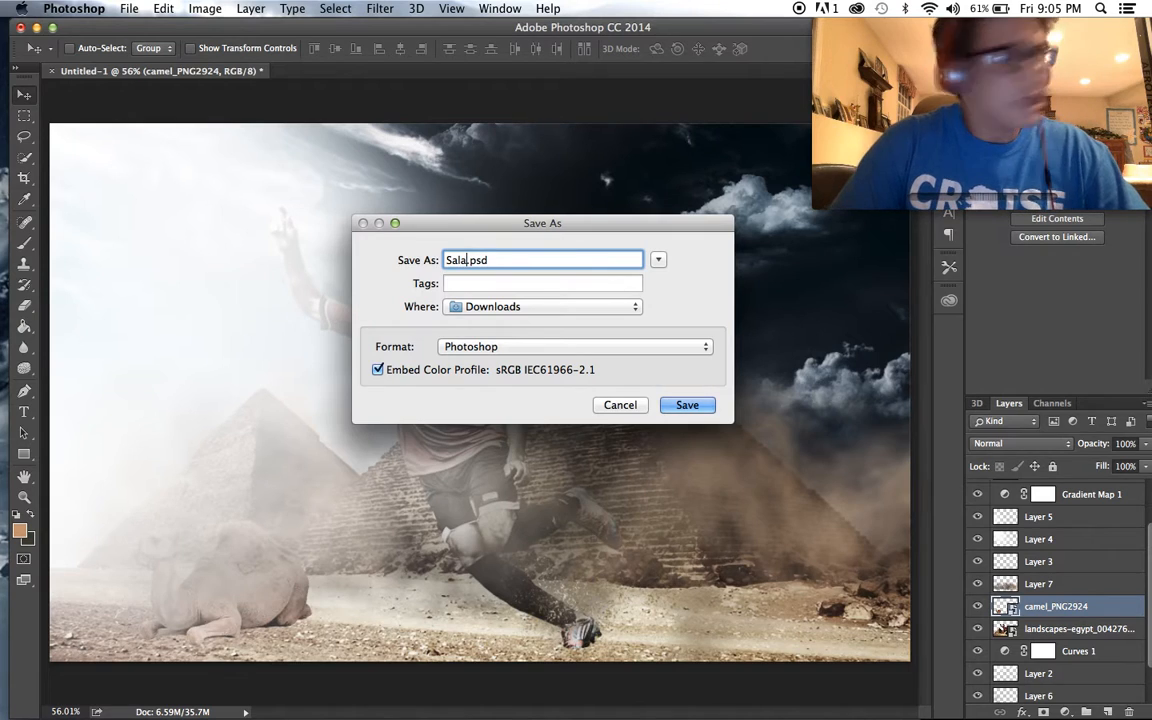
type("h")
key("Return")
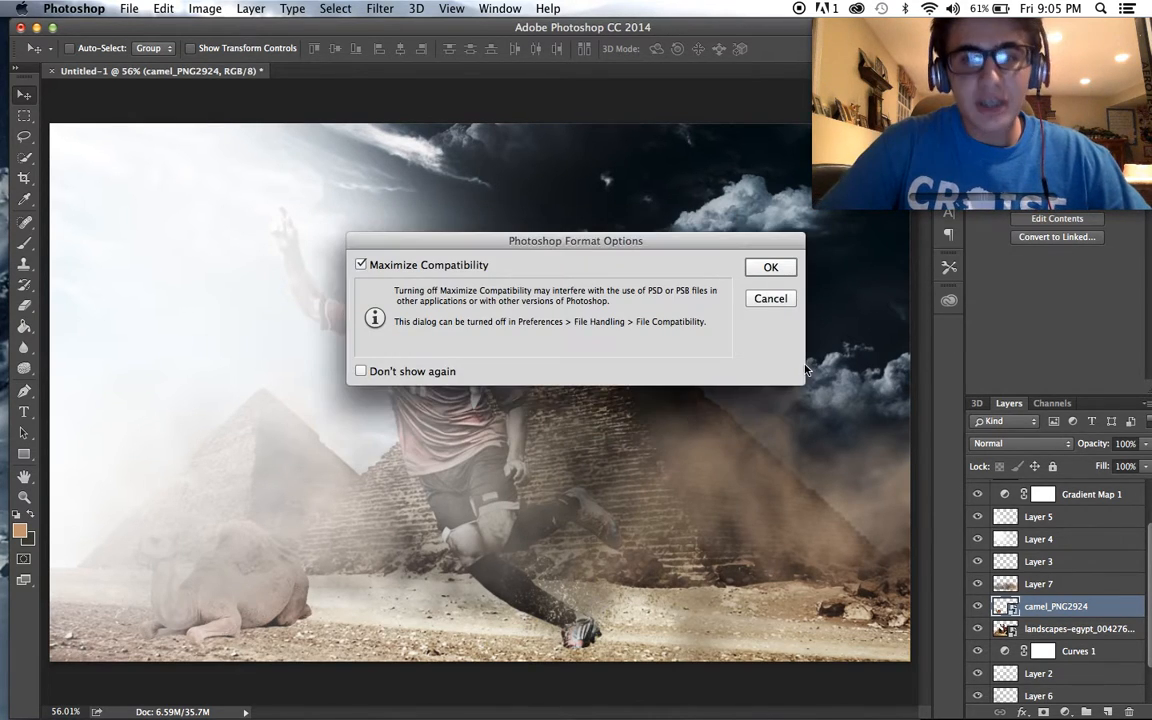
left_click(769, 268)
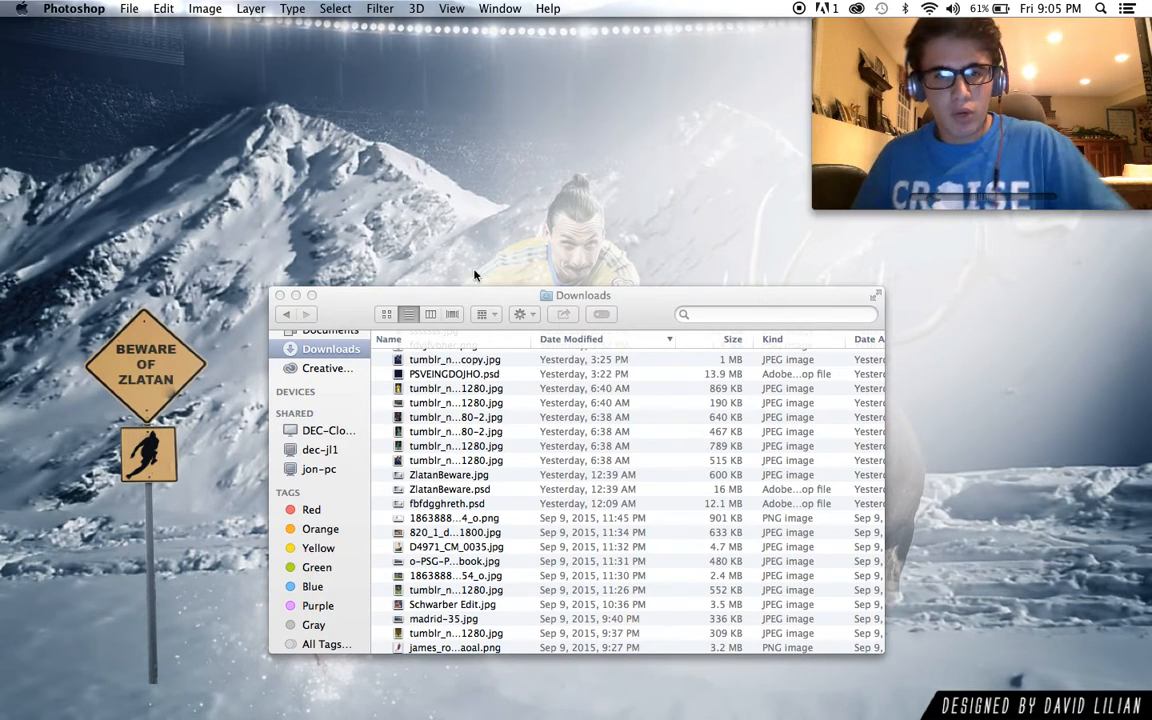
left_click(280, 296)
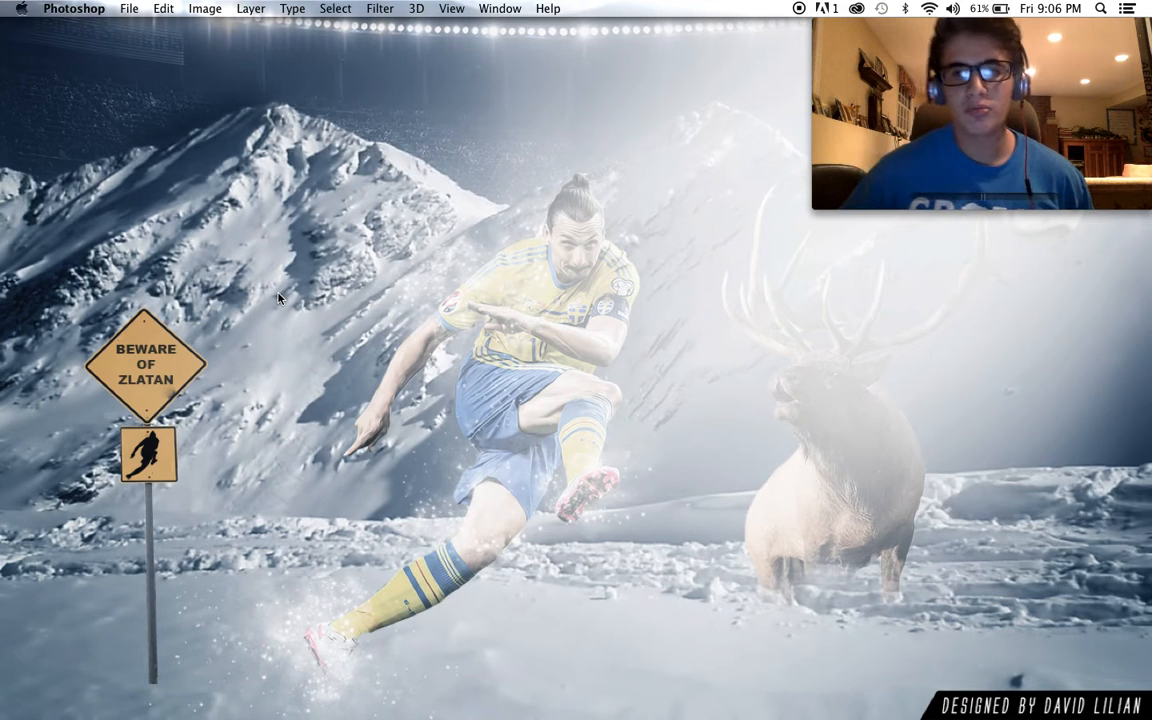
- Bring Photoshop back to the front and open the Downloads folder in a new Finder window
mouse_move(560, 705)
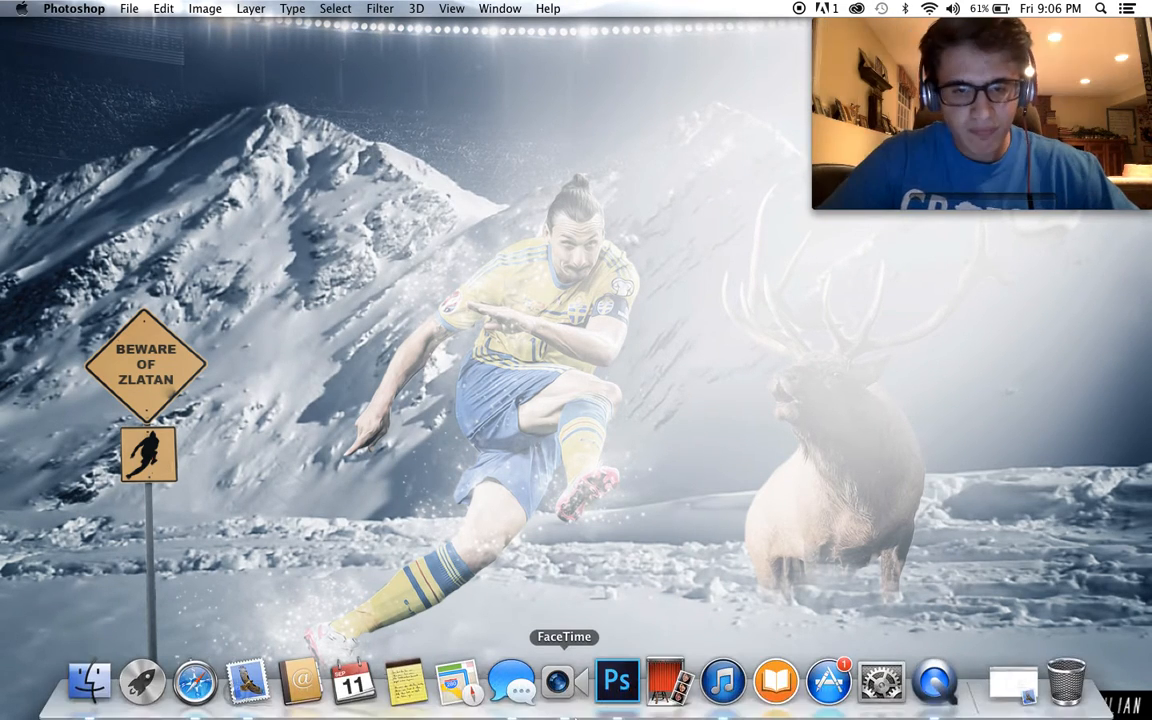
left_click(617, 682)
left_click(89, 682)
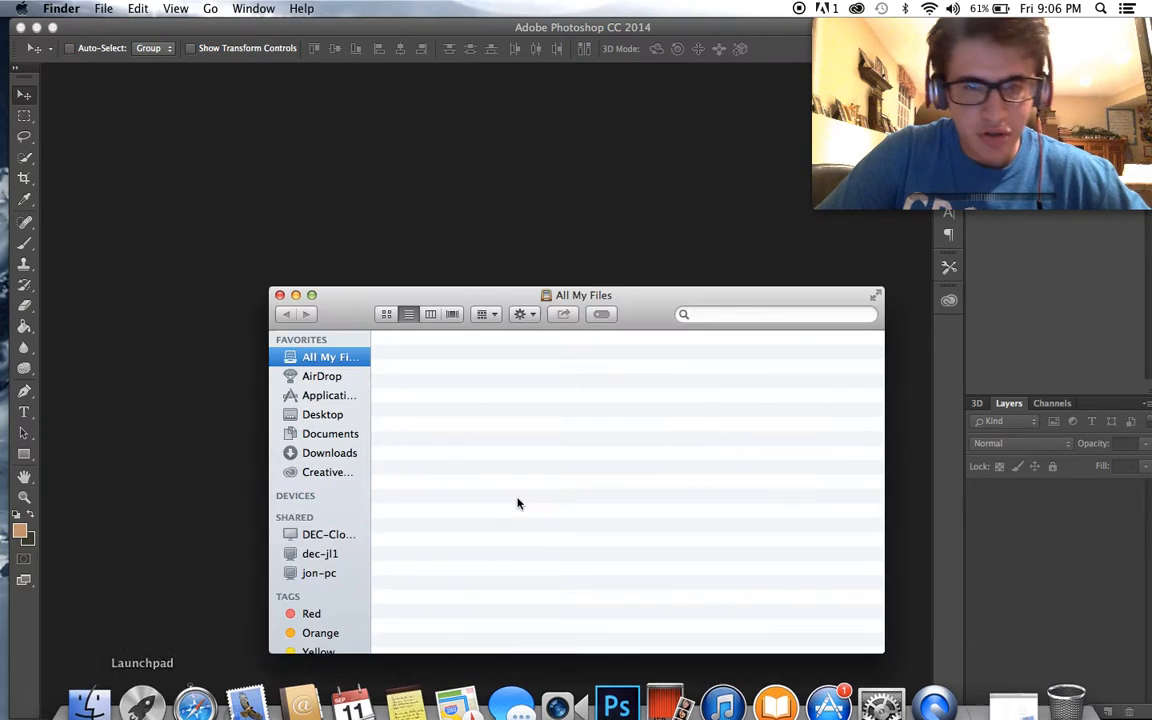
left_click(335, 455)
- Look through the Downloads folder for the road-sign photo
scroll(625, 445, "down", 3)
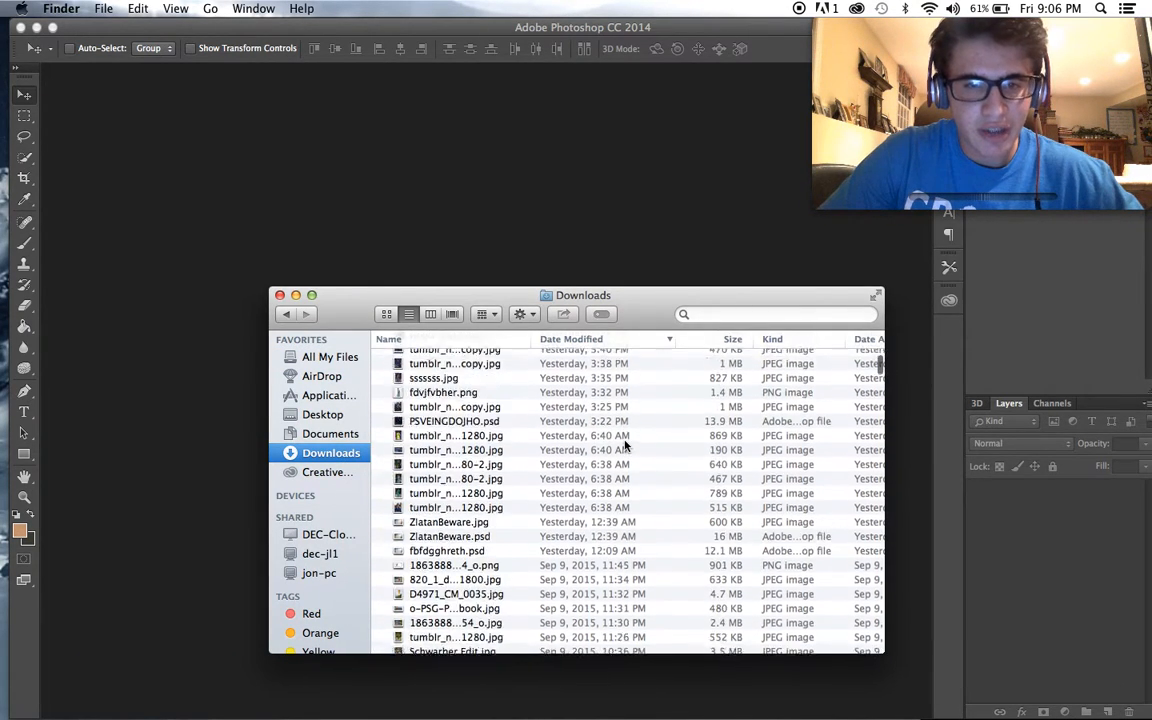
scroll(590, 452, "up", 5)
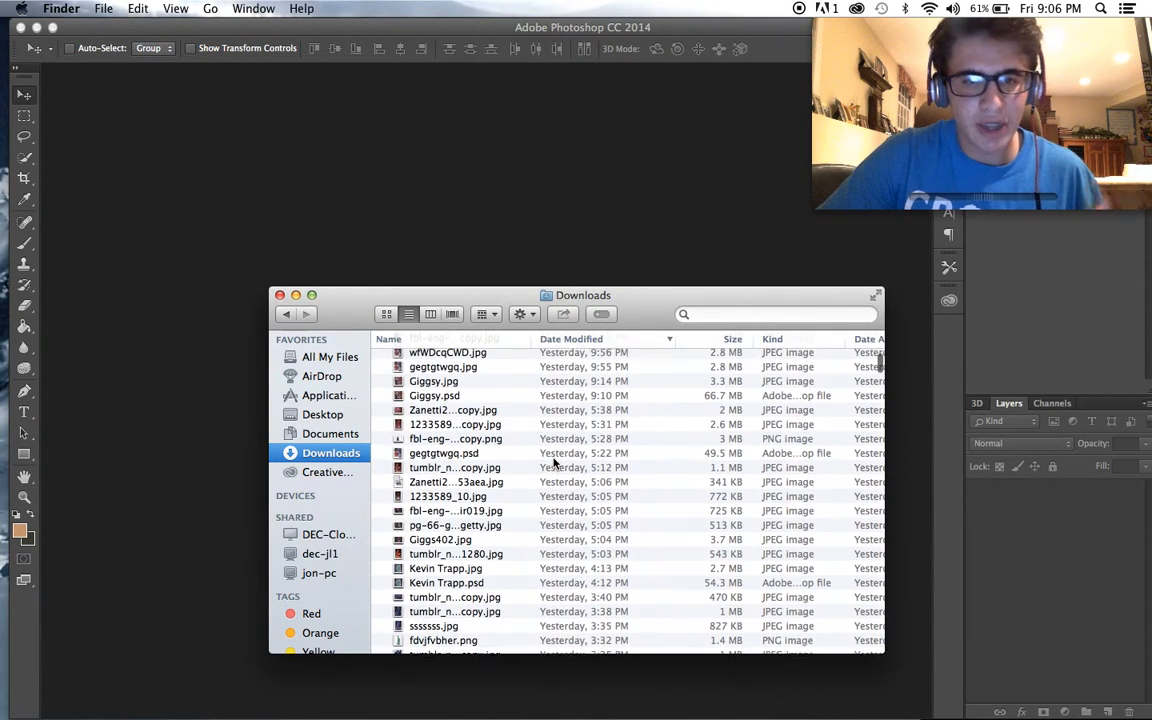
scroll(553, 462, "up", 2)
scroll(553, 462, "down", 5)
scroll(553, 462, "down", 10)
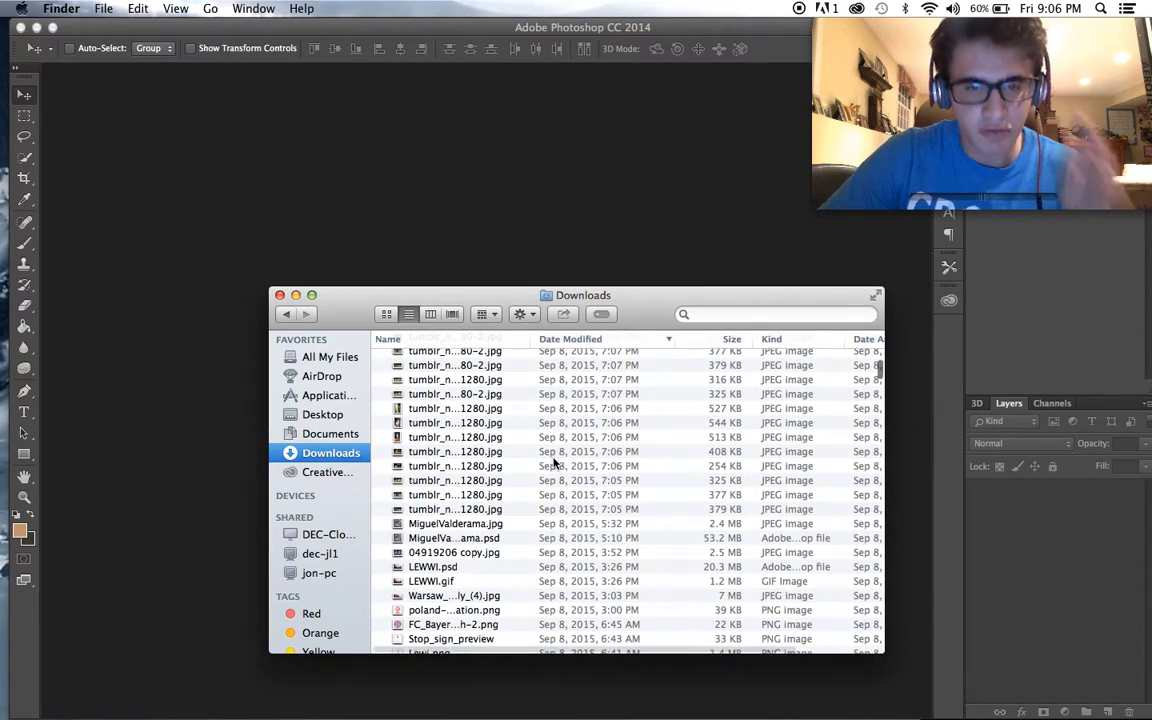
scroll(553, 462, "down", 2)
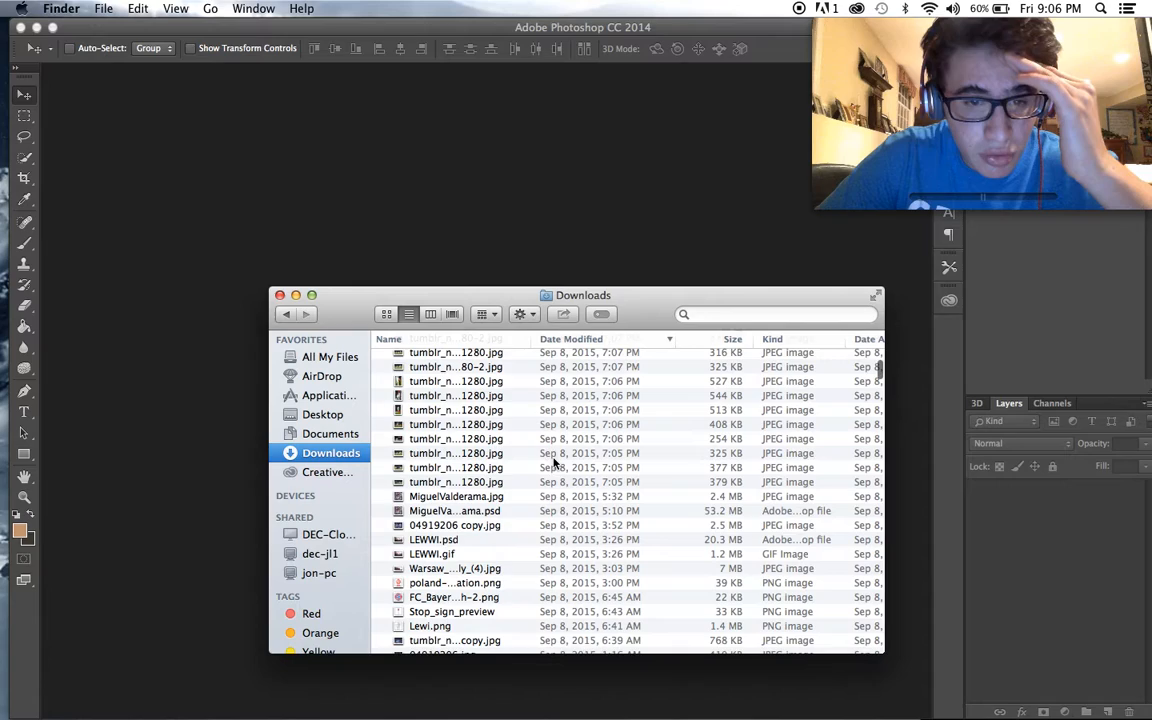
scroll(548, 465, "up", 10)
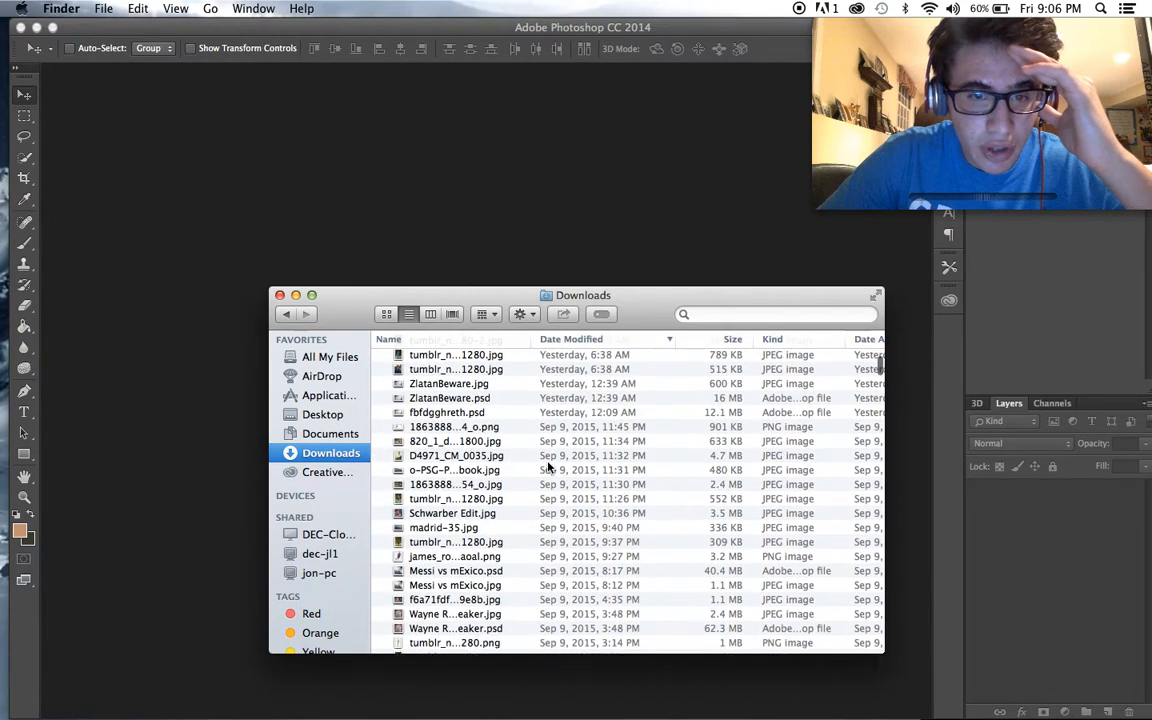
scroll(548, 465, "up", 5)
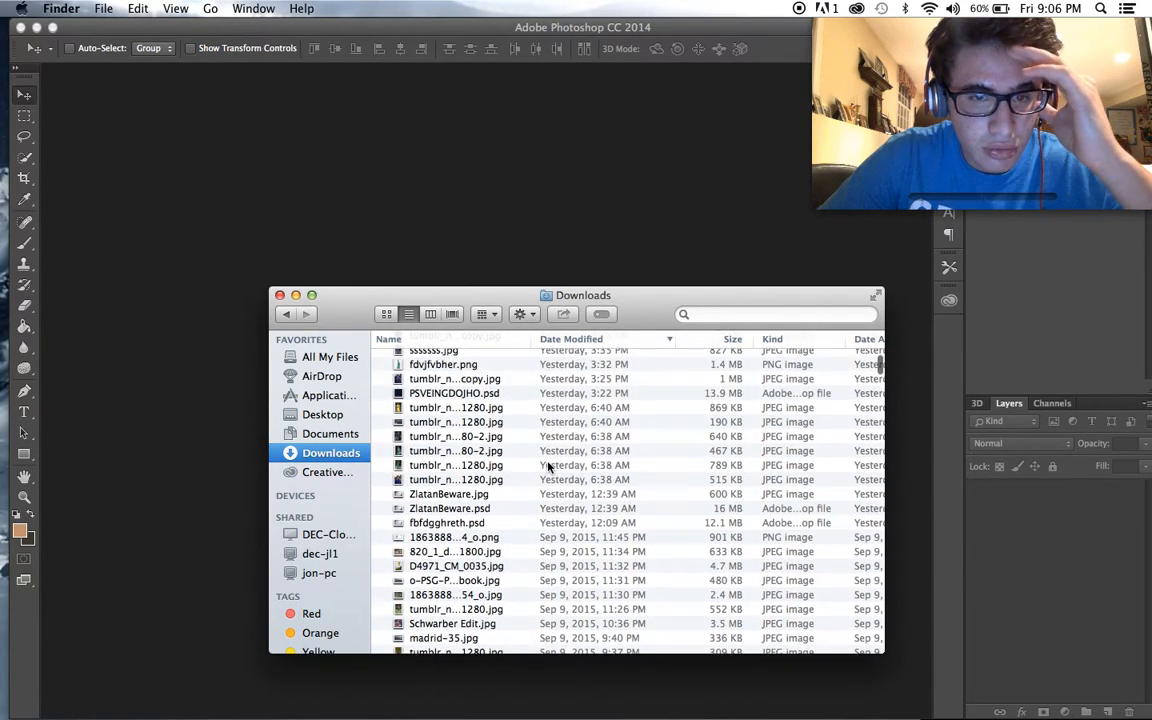
scroll(548, 465, "up", 6)
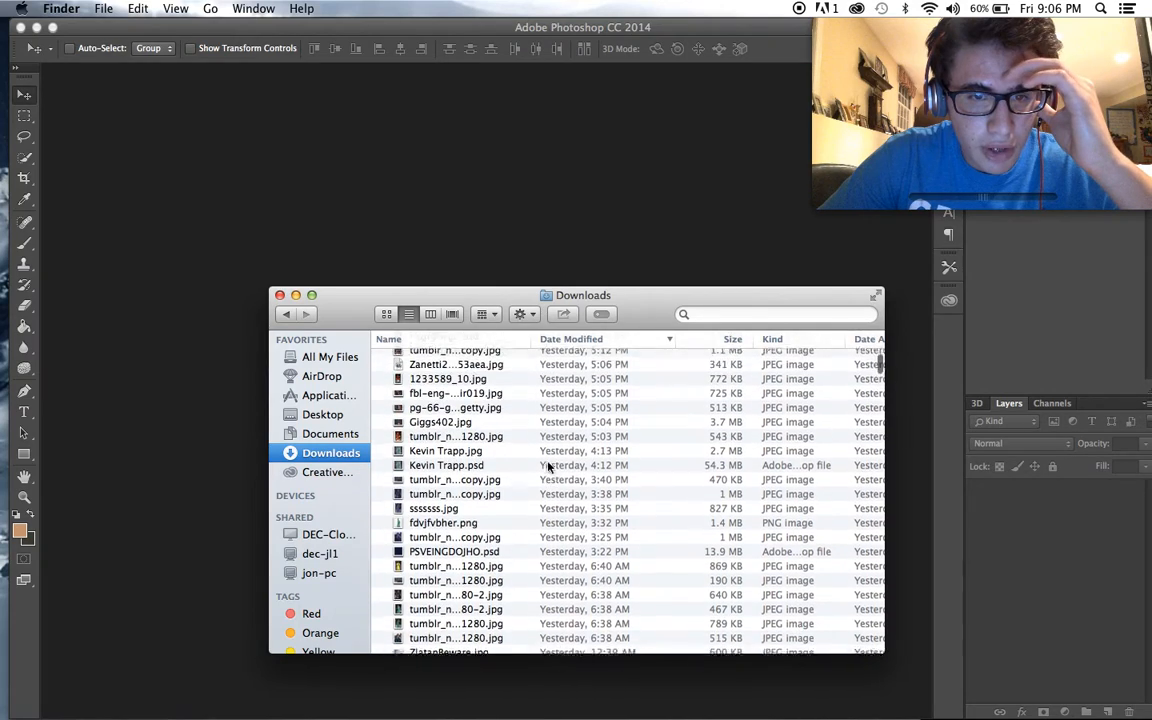
scroll(548, 465, "up", 7)
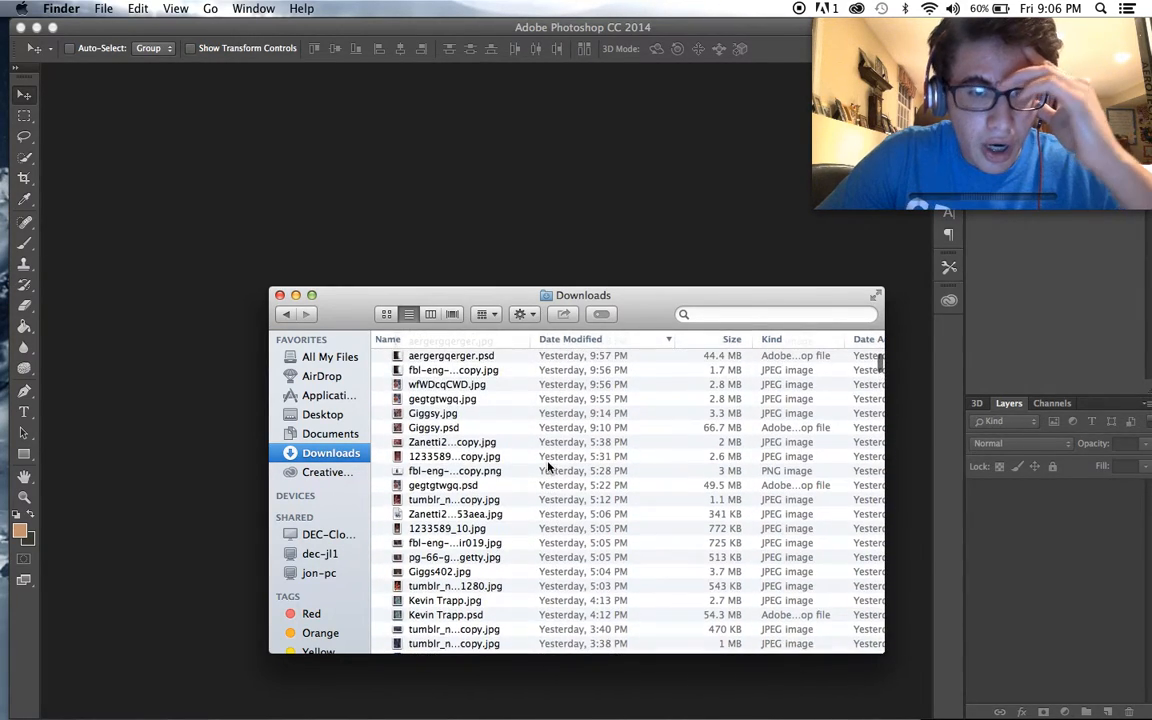
scroll(548, 465, "up", 8)
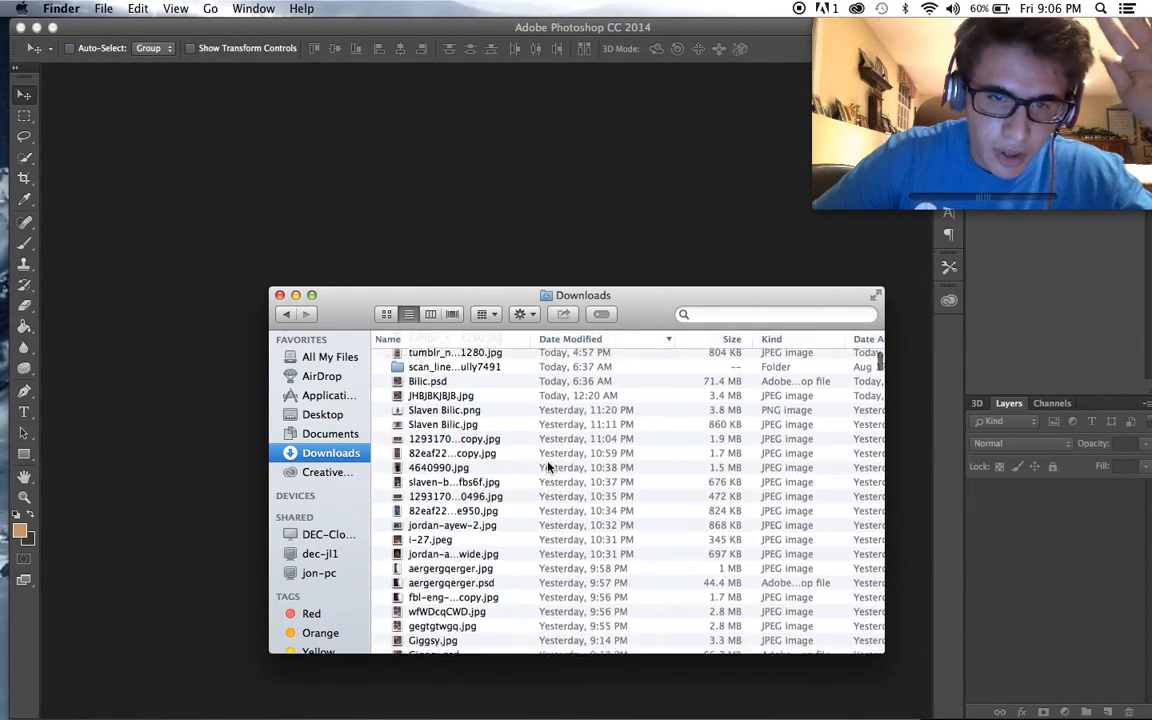
scroll(548, 465, "up", 7)
scroll(548, 465, "down", 7)
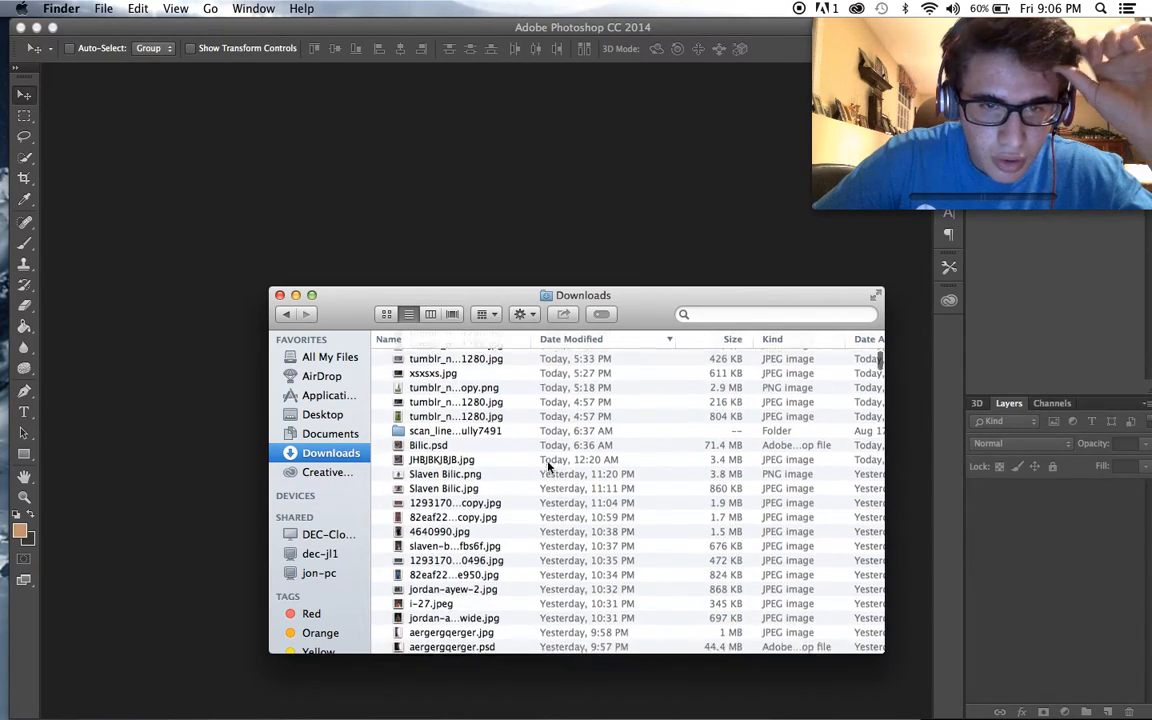
scroll(548, 465, "down", 10)
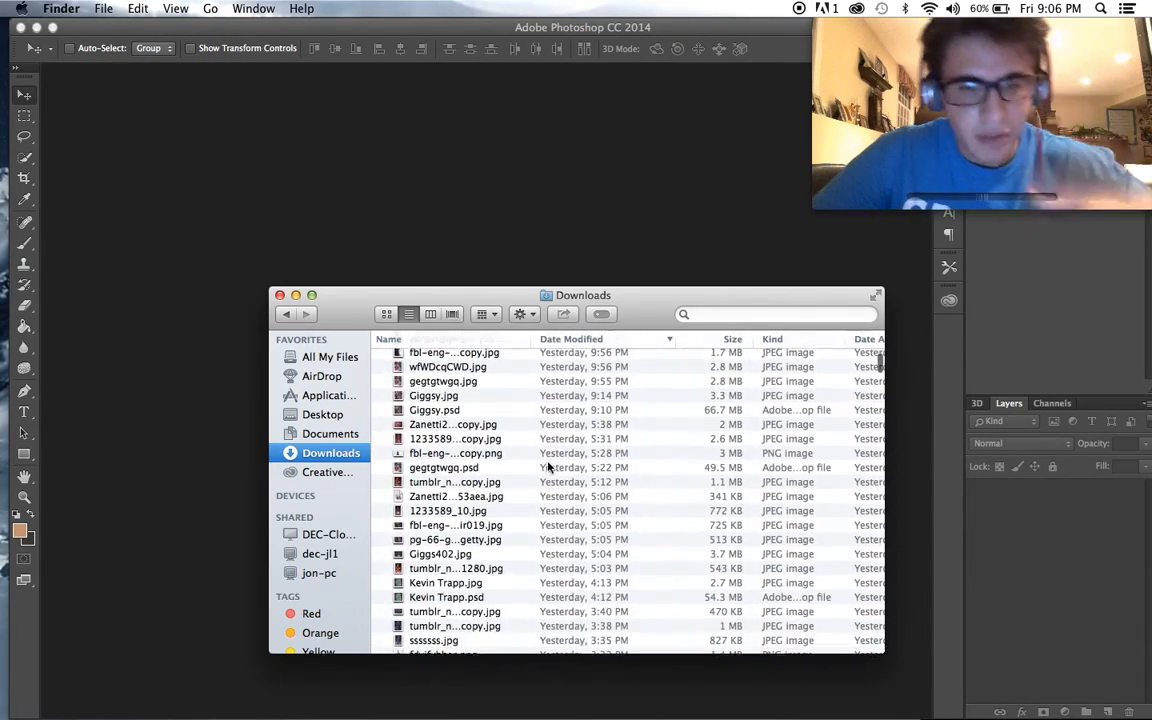
- Open D4971_CM_0035.jpg from Downloads as its own Photoshop document and duplicate its Background layer
scroll(548, 465, "down", 8)
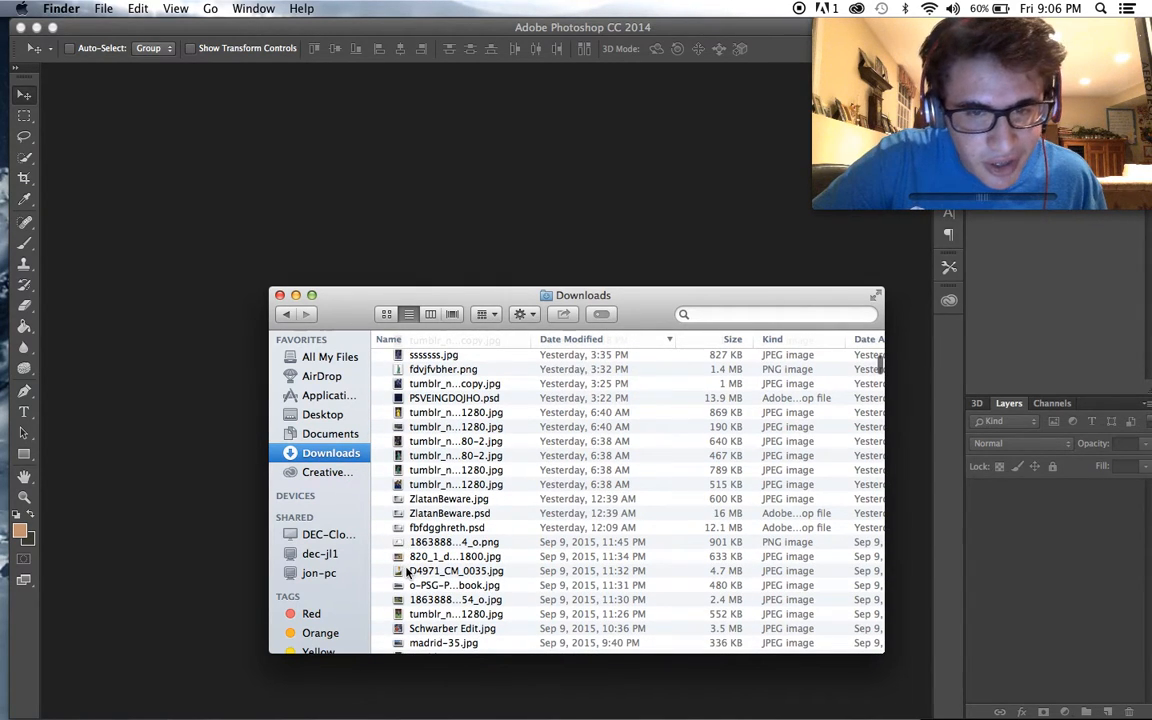
left_click_drag(403, 571, 437, 143)
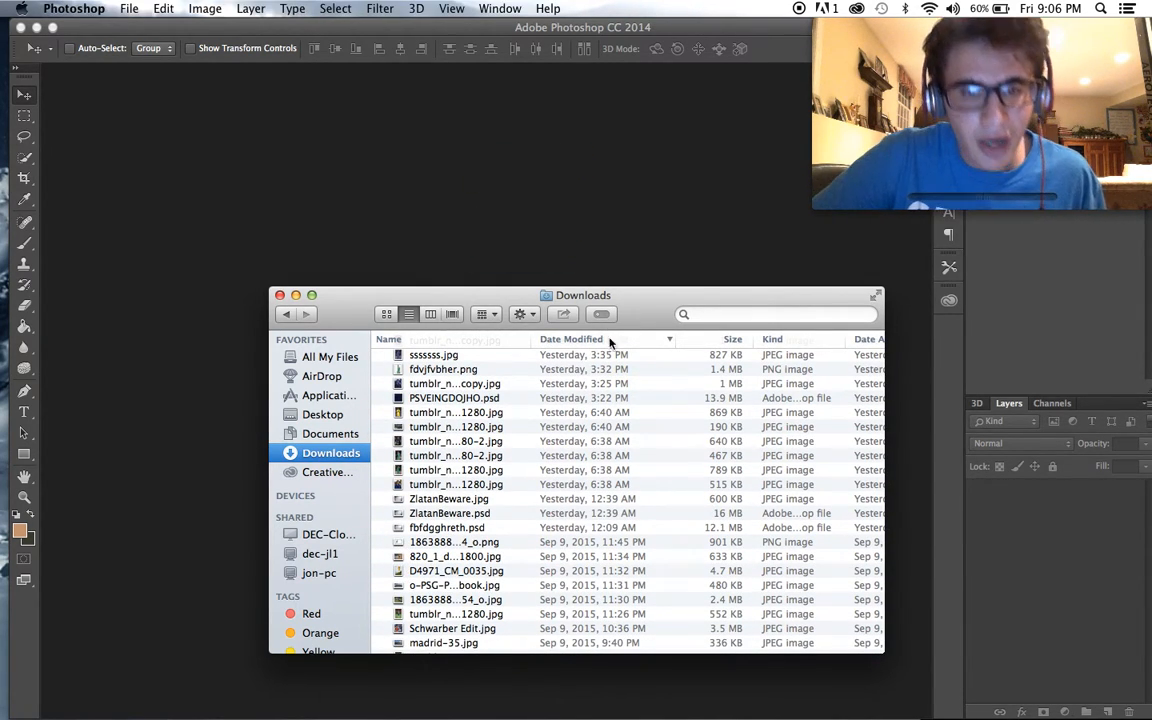
key("ctrl+j")
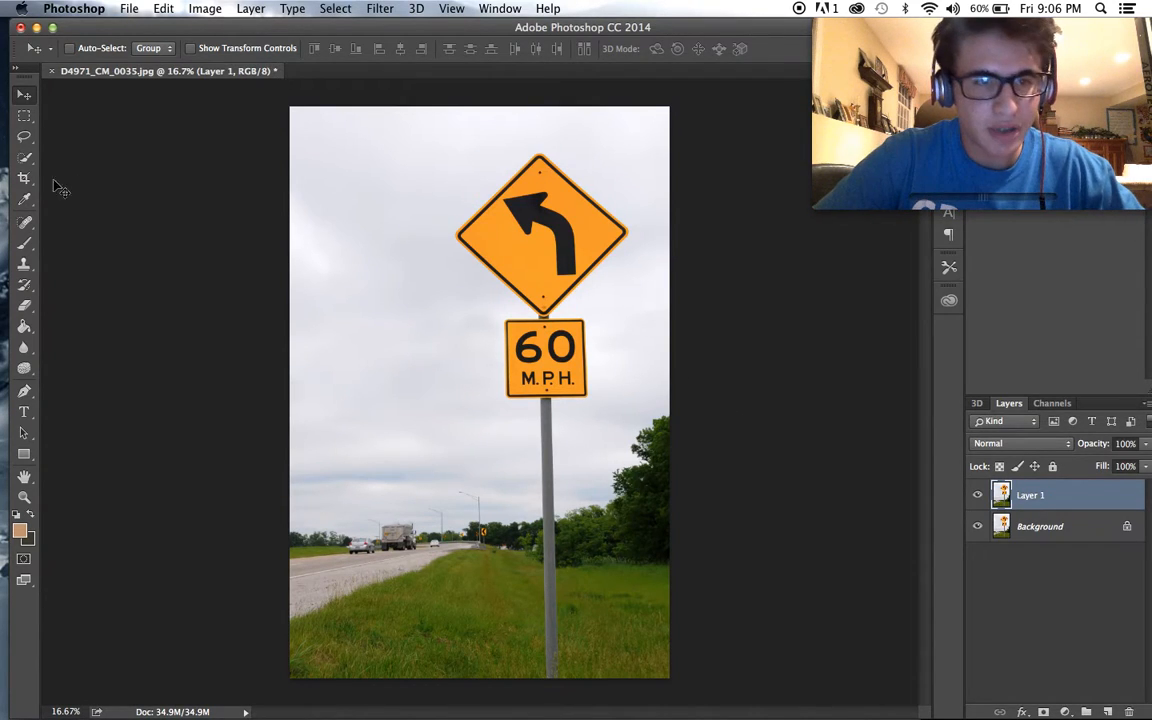
- Select the sky, road and grass on both sides of the road sign with the Quick Selection tool
left_click(25, 160)
left_click(101, 48)
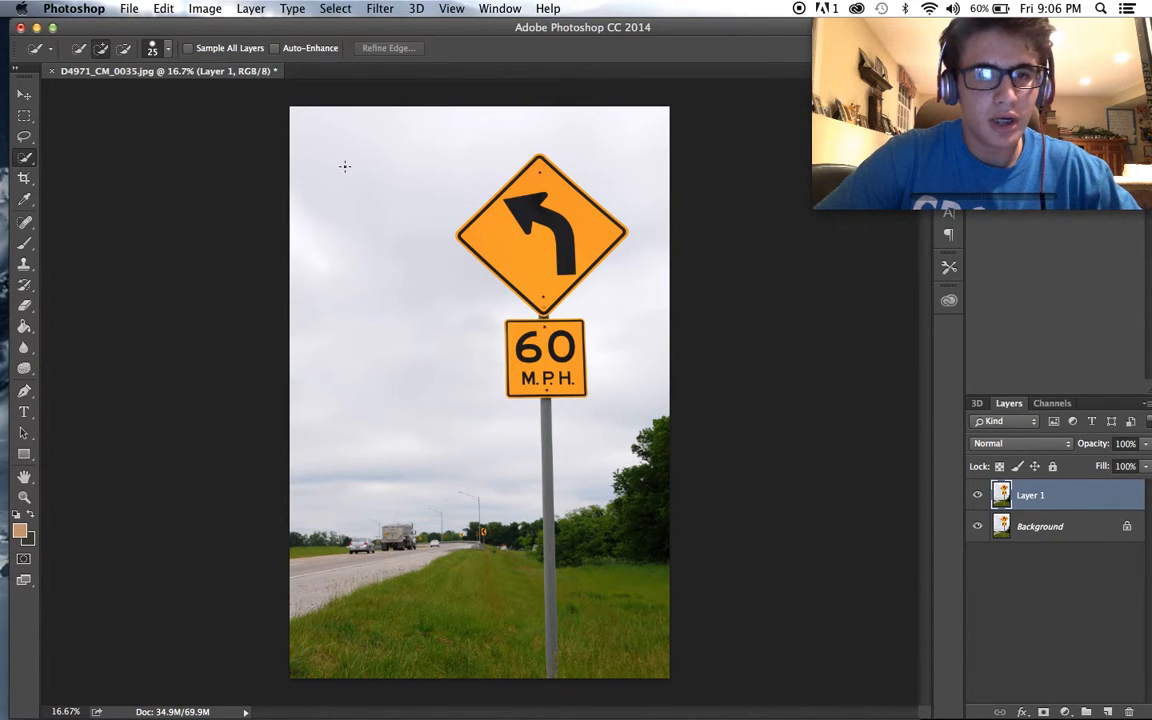
mouse_move(347, 181)
left_mouse_down()
mouse_move(352, 301)
mouse_move(420, 548)
mouse_move(460, 612)
mouse_move(505, 630)
left_mouse_up()
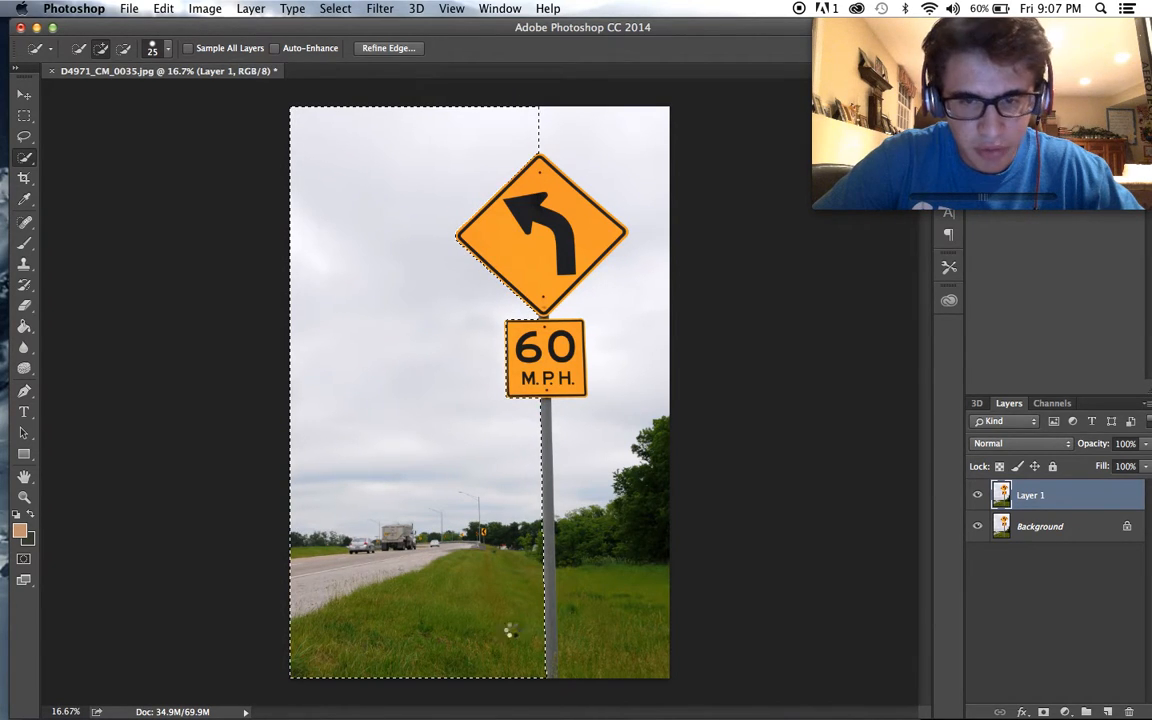
left_click_drag(651, 347, 624, 212)
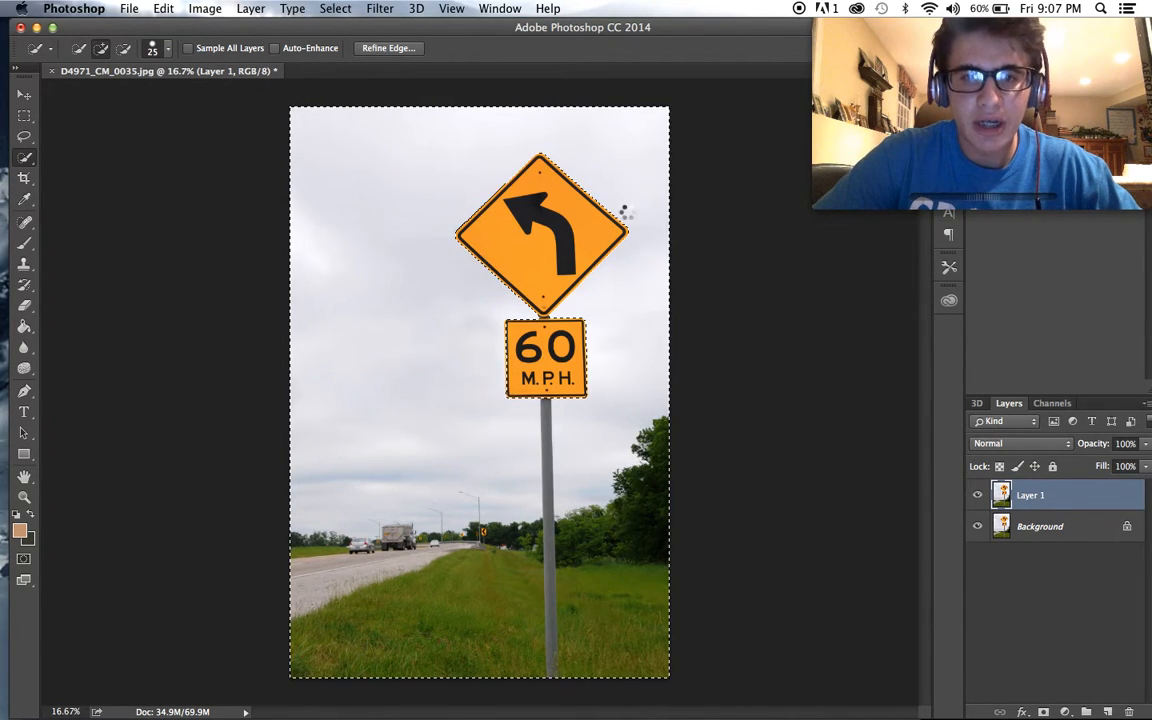
- Switch the Quick Selection tool to subtract mode and set its brush to 12% roundness and 75 px size
scroll(442, 206, "up", 4)
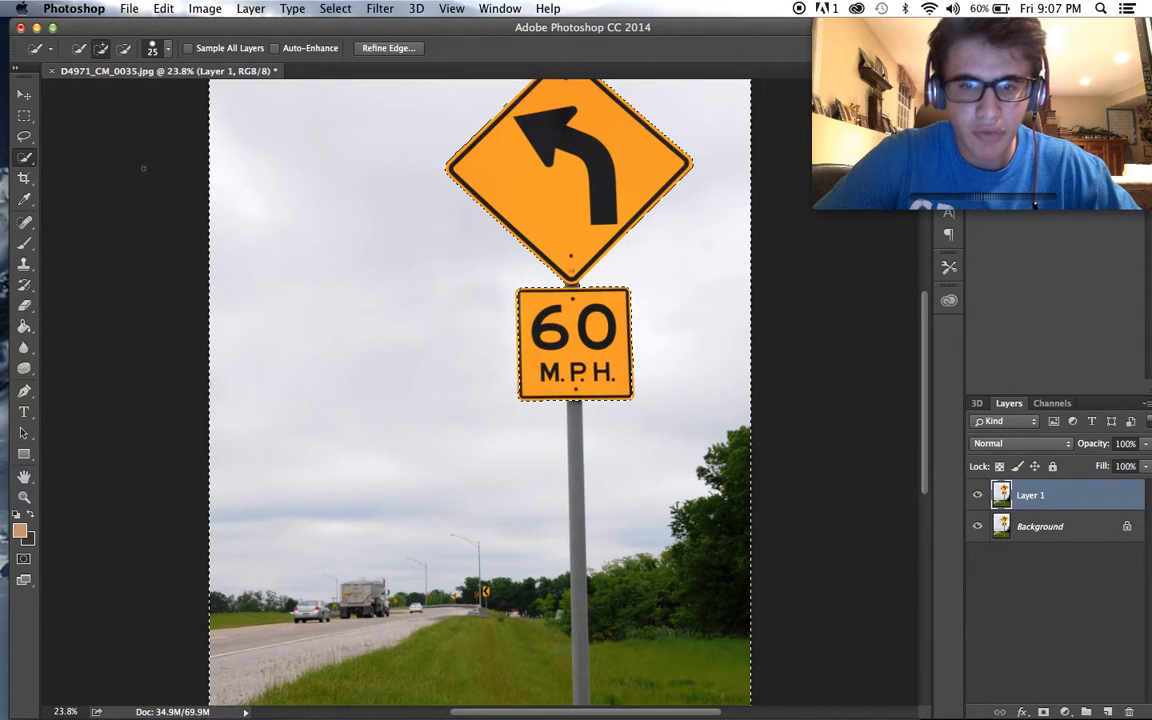
left_click(124, 54)
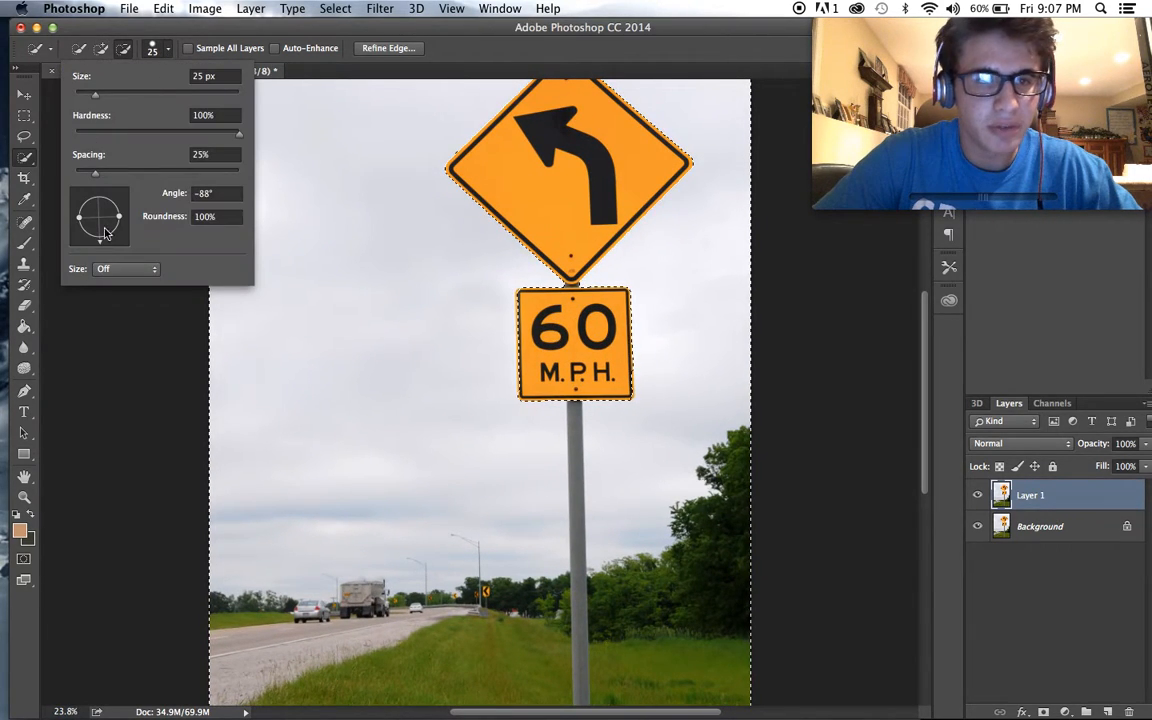
left_click_drag(118, 216, 101, 222)
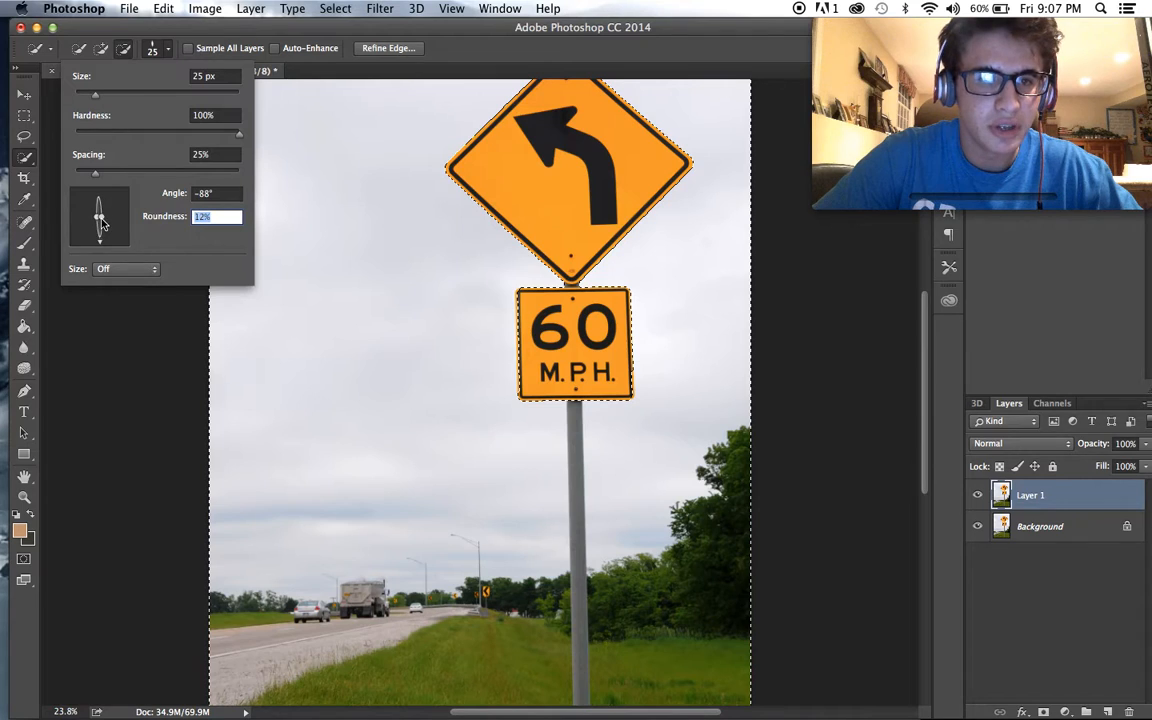
left_click(138, 94)
type("]]]]]]]]]")
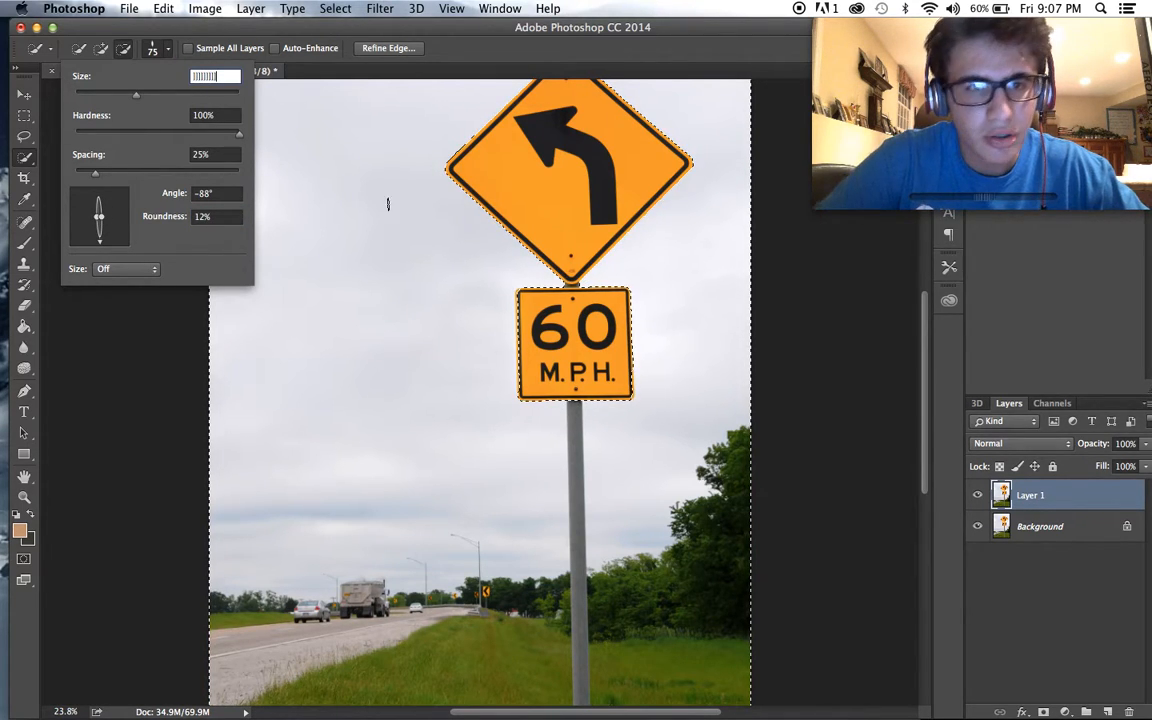
key("BackSpace")
key("BackSpace")
key("BackSpace")
key("BackSpace")
key("BackSpace")
key("BackSpace")
key("BackSpace")
key("BackSpace")
key("BackSpace")
key("Return")
key("Return")
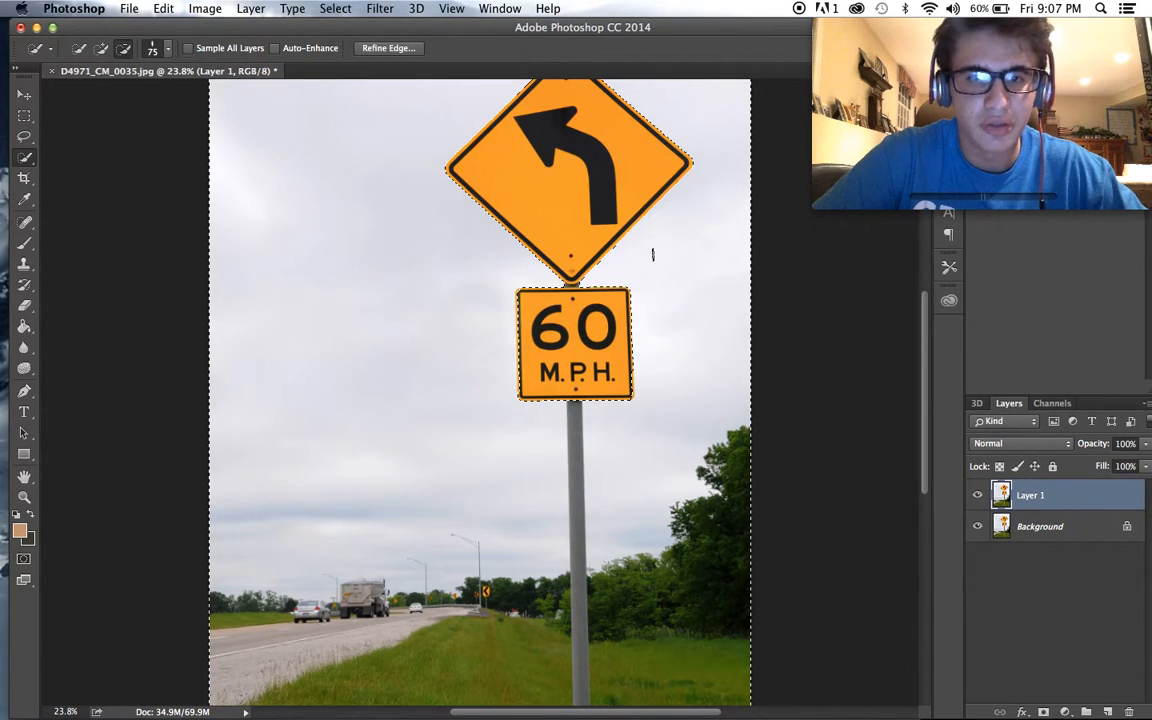
- Enlarge the selection brush to 700 px and subtract the grey signpost pole from the background selection
key("bracketright")
key("bracketright")
key("bracketright")
key("bracketright")
key("bracketright")
key("bracketright")
key("bracketright")
key("bracketright")
key("bracketright")
key("bracketright")
key("bracketright")
key("bracketright")
key("bracketright")
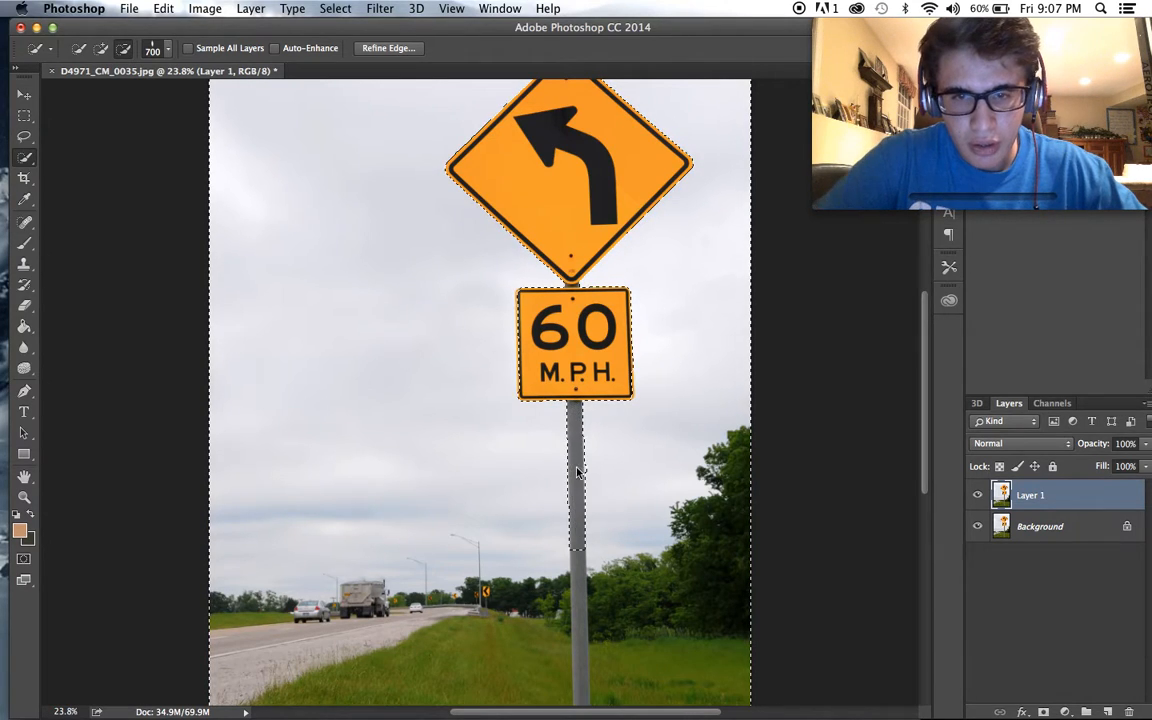
scroll(576, 468, "down", 3)
left_click(579, 520)
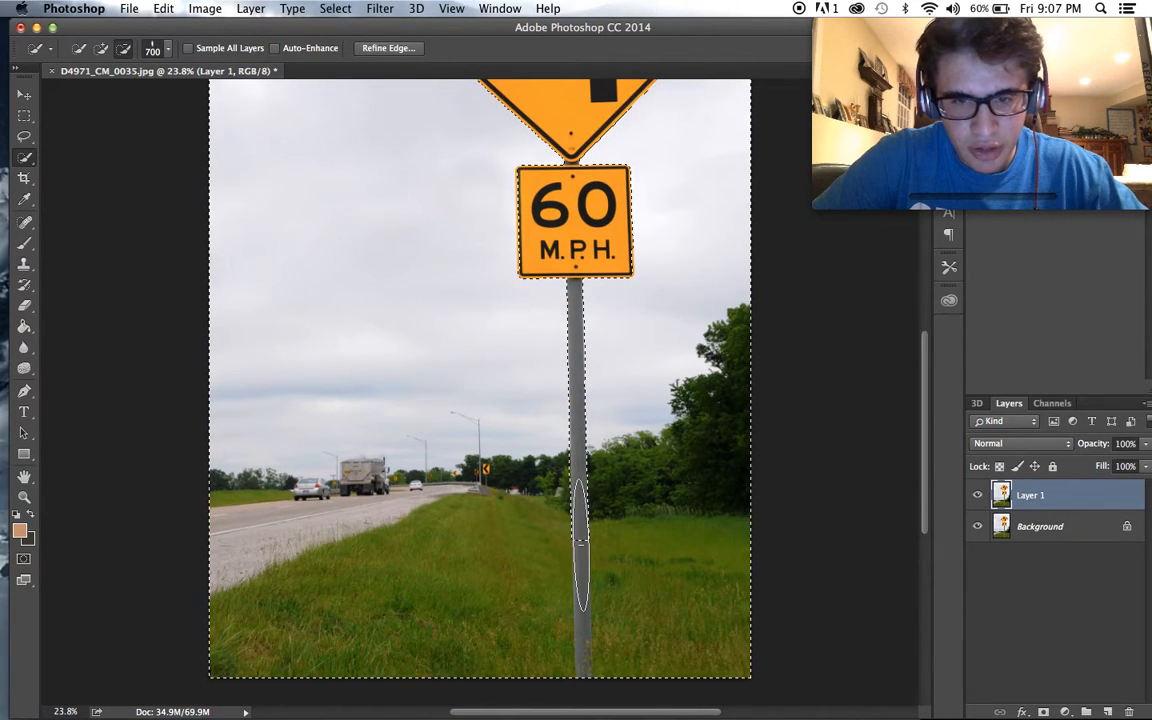
scroll(579, 520, "down", 3)
scroll(581, 555, "up", 2)
- Delete the selected surroundings from Layer 1, clear the selection and hide the Background layer to isolate the sign
key("super+z")
left_click(977, 527)
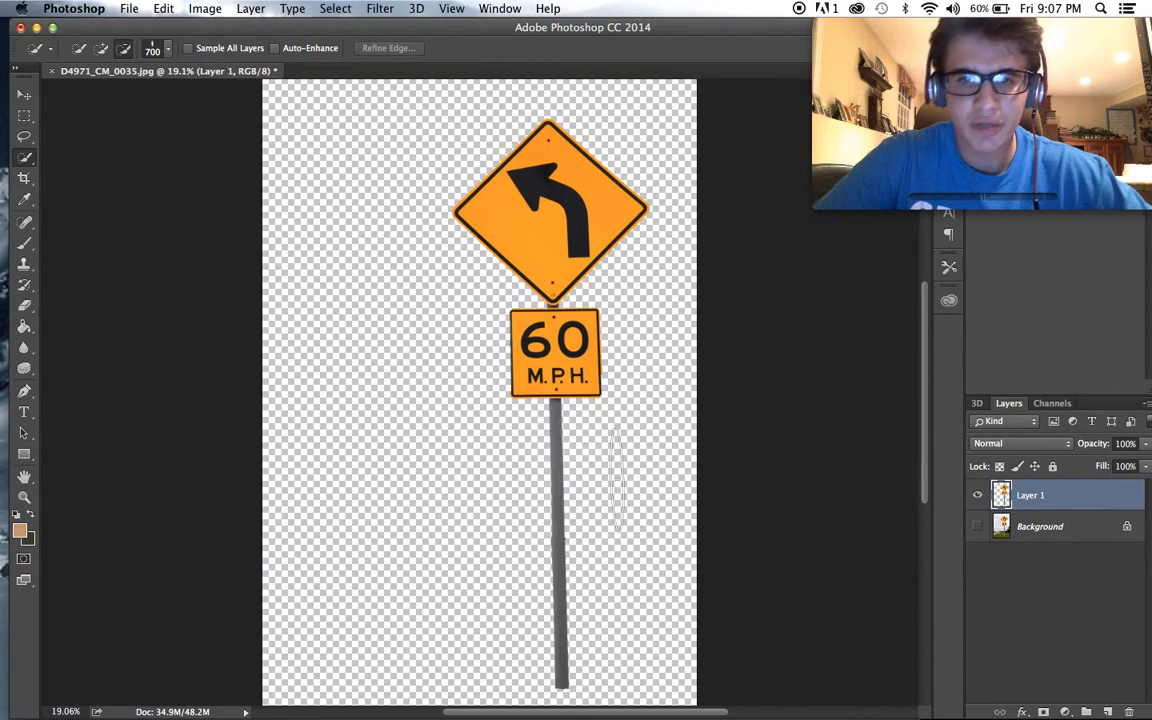
scroll(615, 490, "up", 2)
scroll(616, 495, "down", 1)
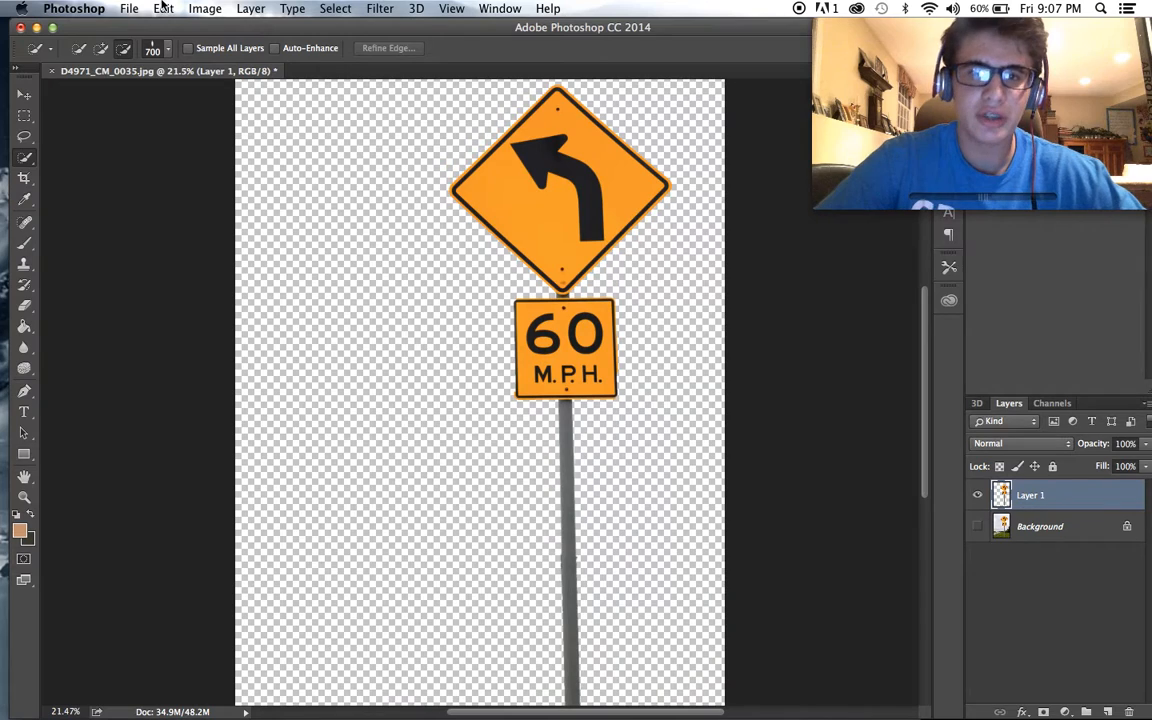
- Save the cut-out sign as the PNG copy D4971_CM_0035.png in Downloads and close the document
left_click(135, 8)
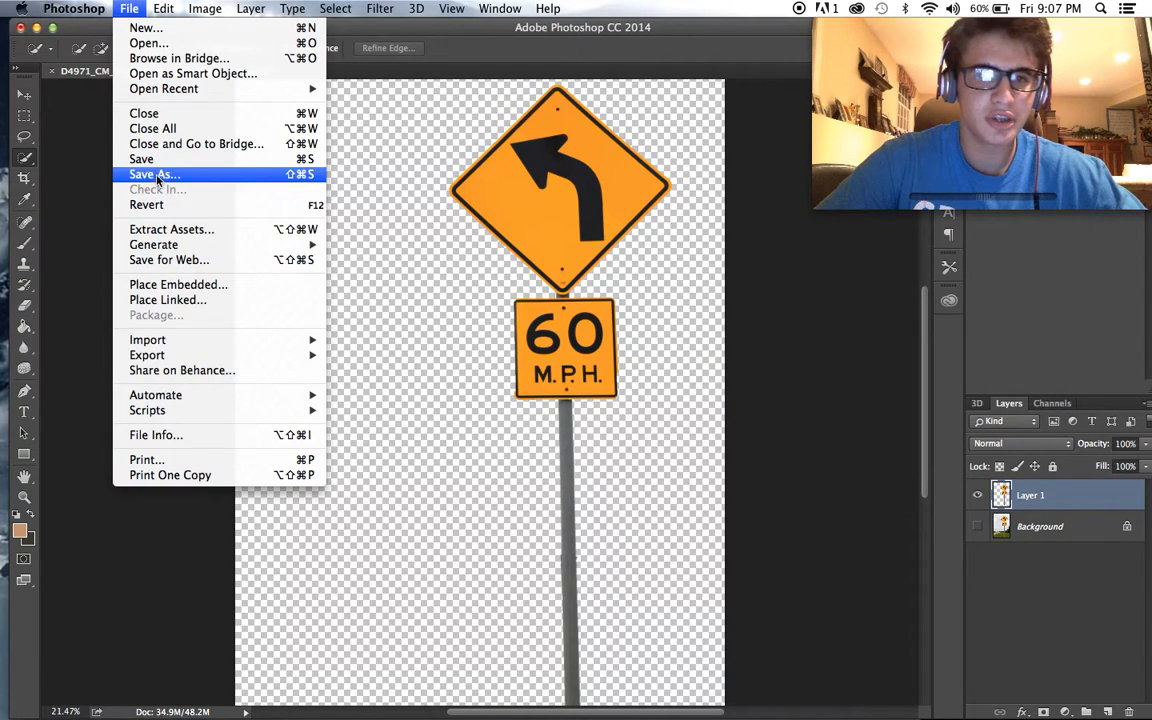
left_click(145, 174)
left_click(572, 247)
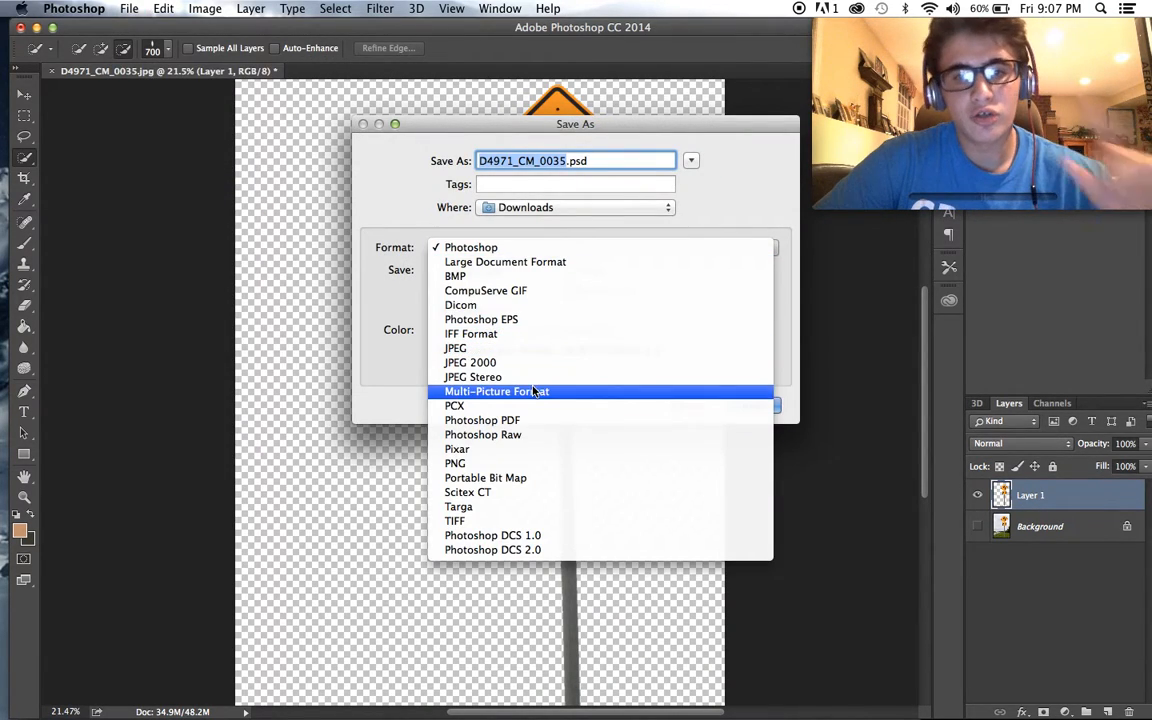
left_click(500, 464)
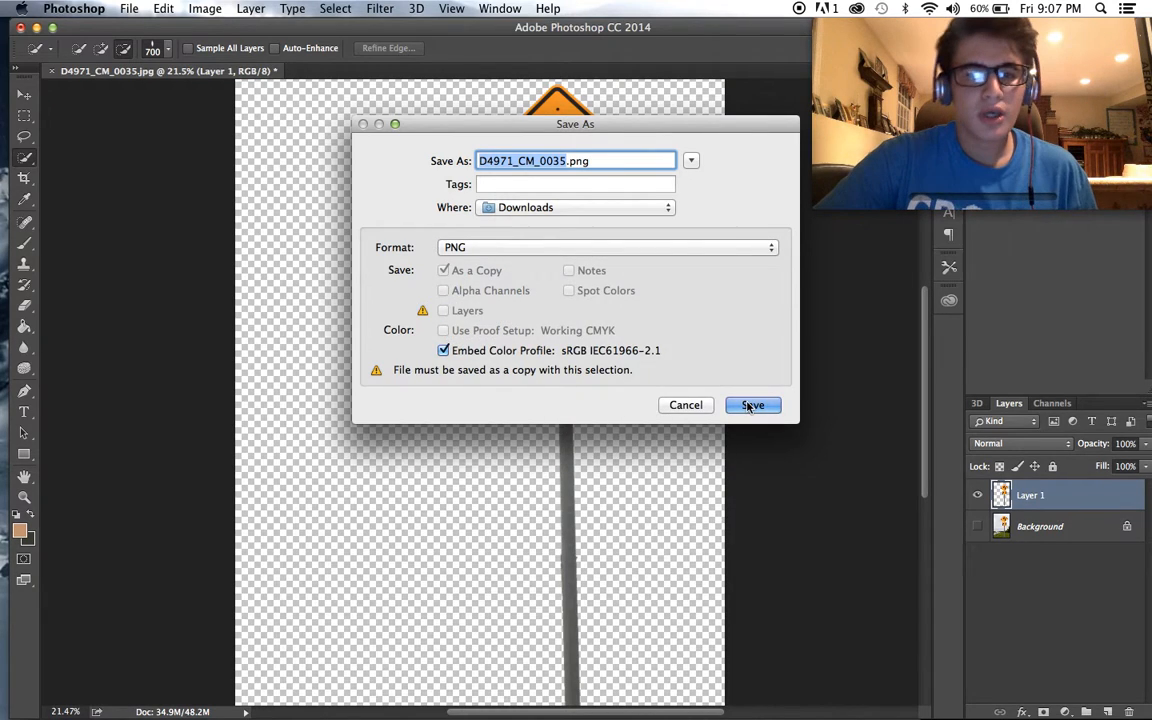
left_click(752, 402)
key("Return")
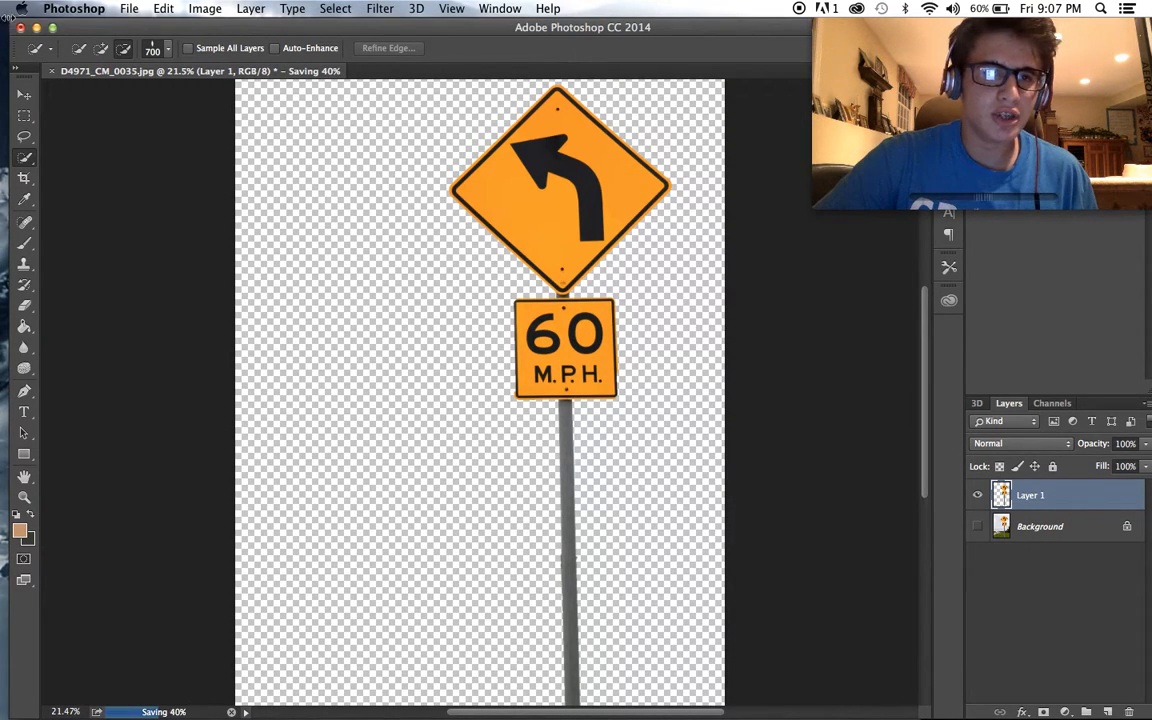
key("Return")
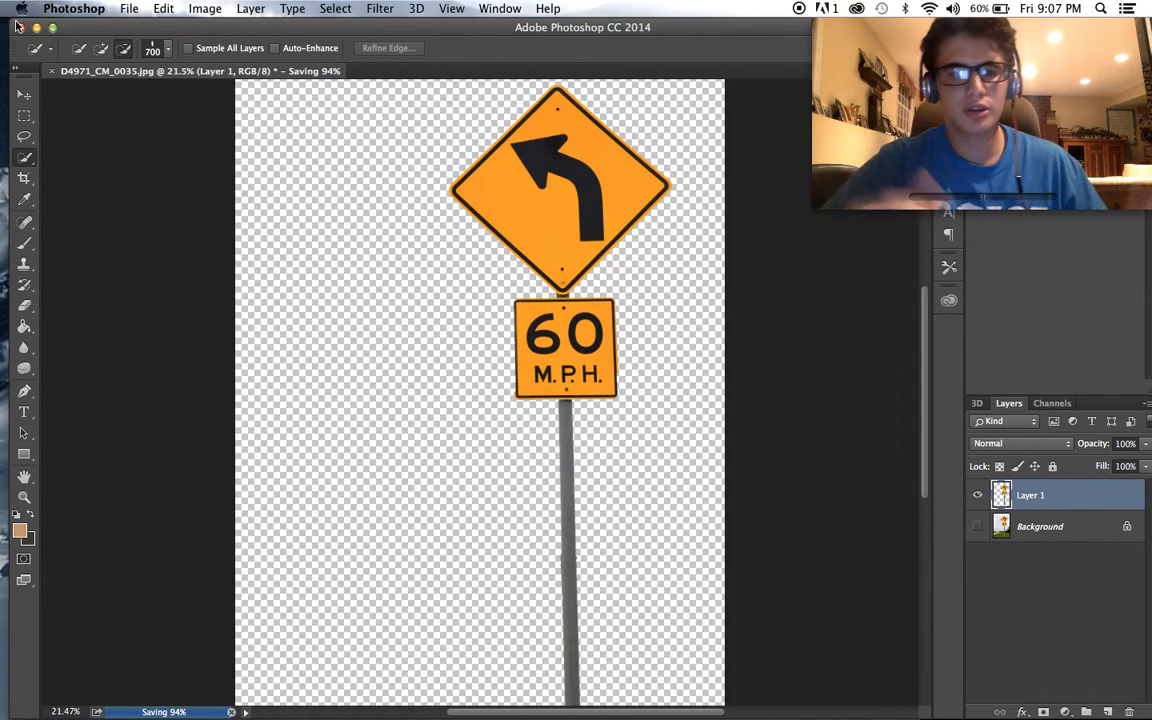
left_click(506, 267)
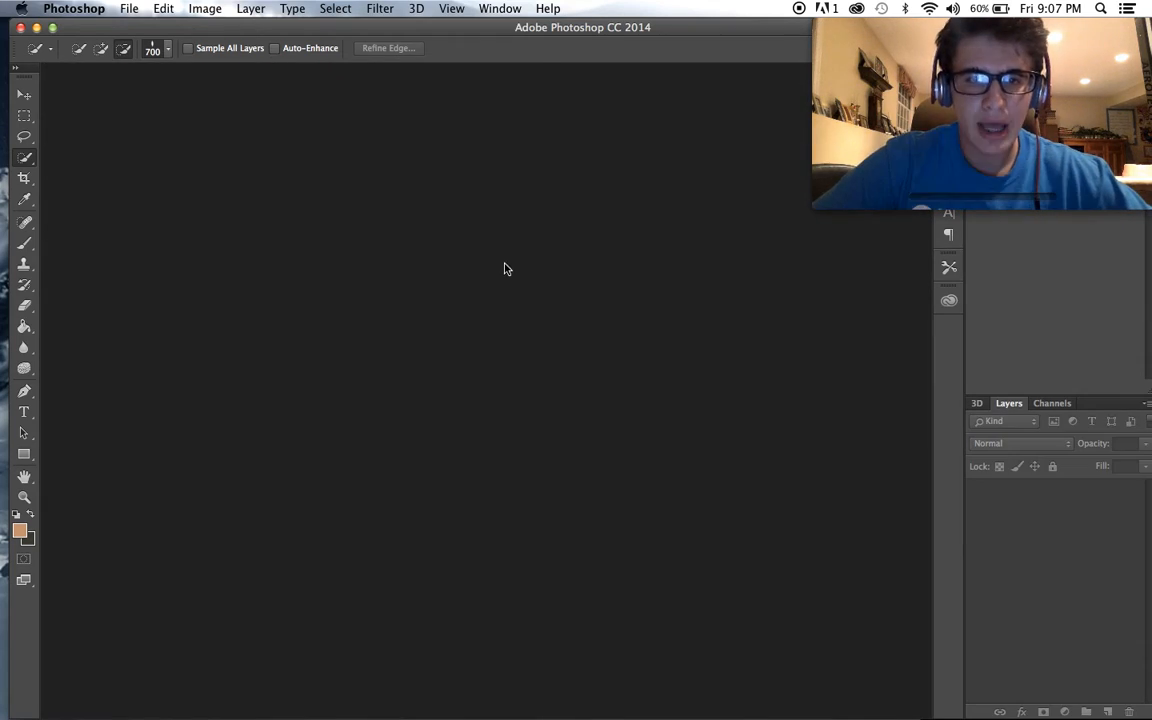
- Open the poster file Salah.psd from the Downloads folder
left_click(89, 690)
scroll(451, 400, "up", 10)
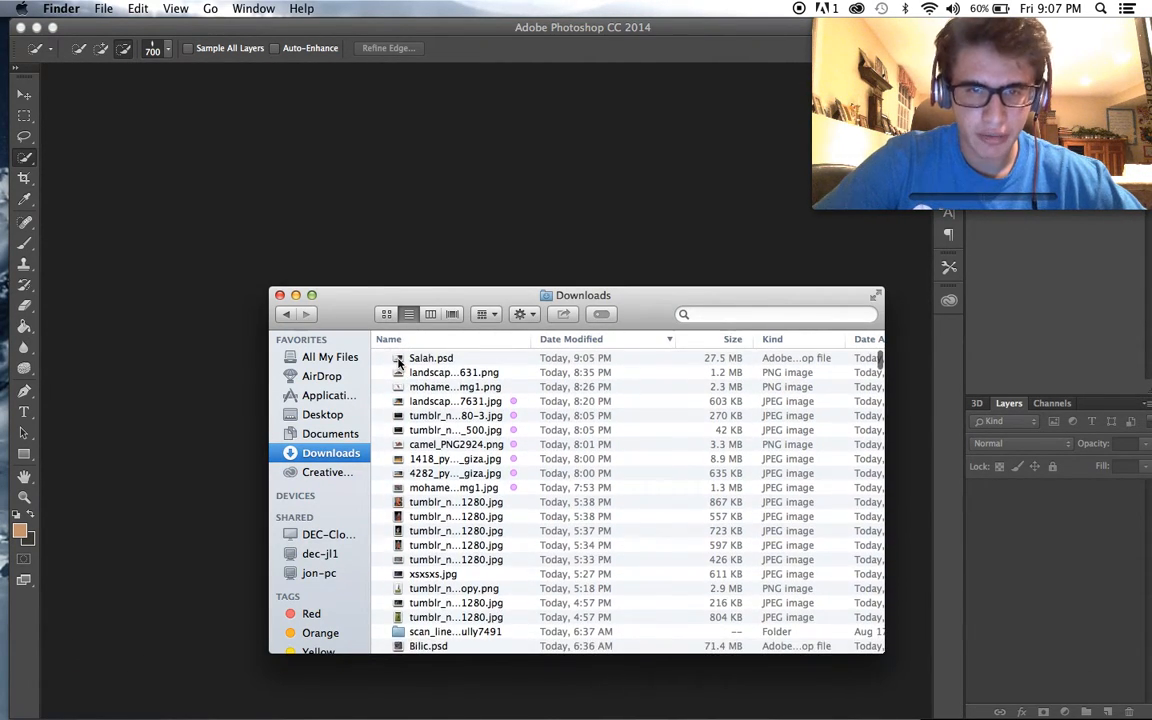
double_click(398, 360)
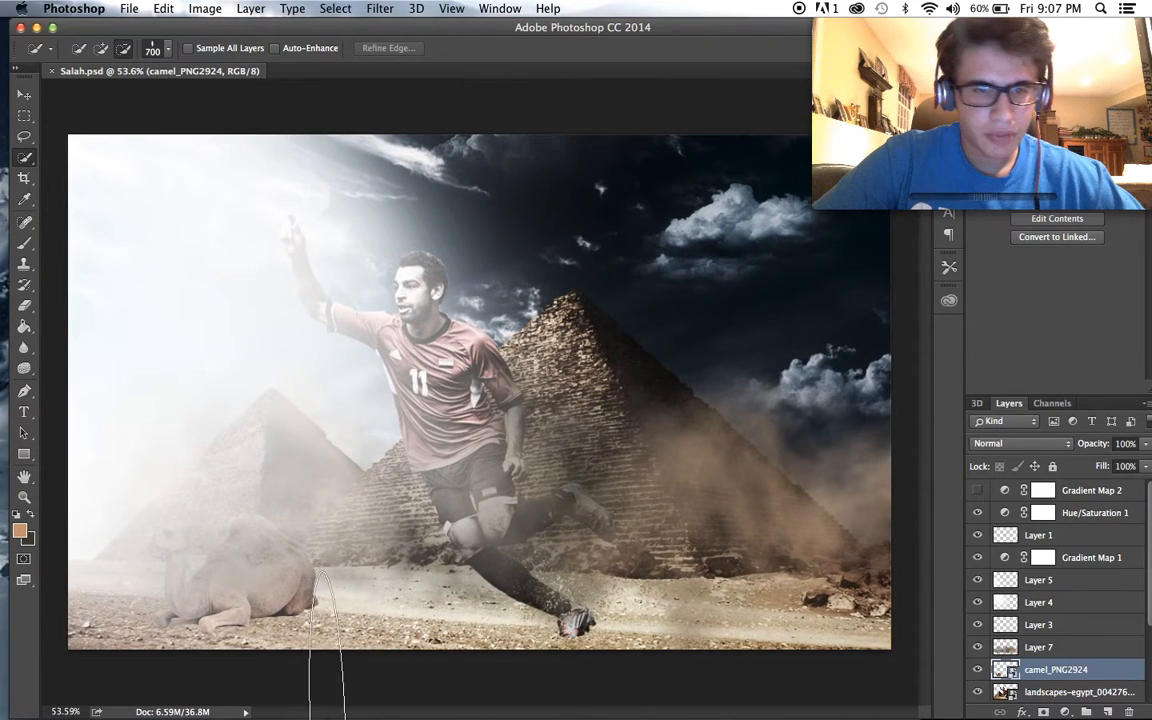
- Place the cut-out sign PNG from Downloads into the poster, scaled to about 60.8% and standing to the right of the player
mouse_move(195, 685)
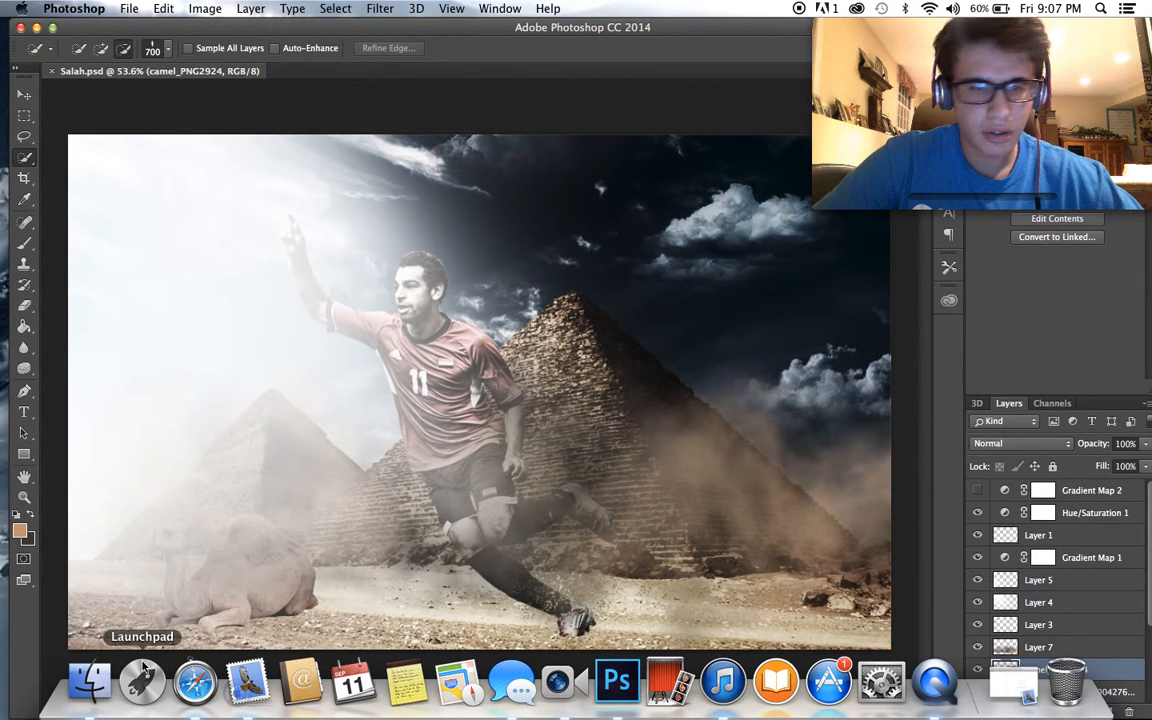
left_click(89, 682)
left_click_drag(400, 365, 712, 344)
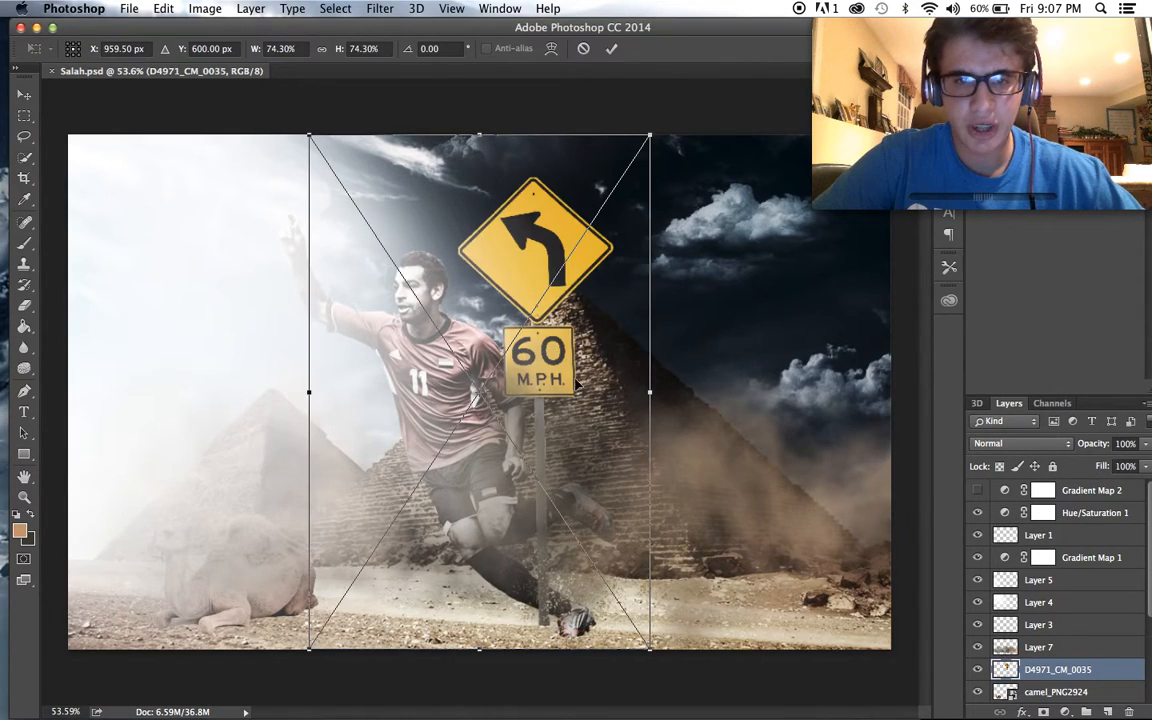
left_click_drag(466, 135, 532, 226)
left_click_drag(664, 307, 641, 298)
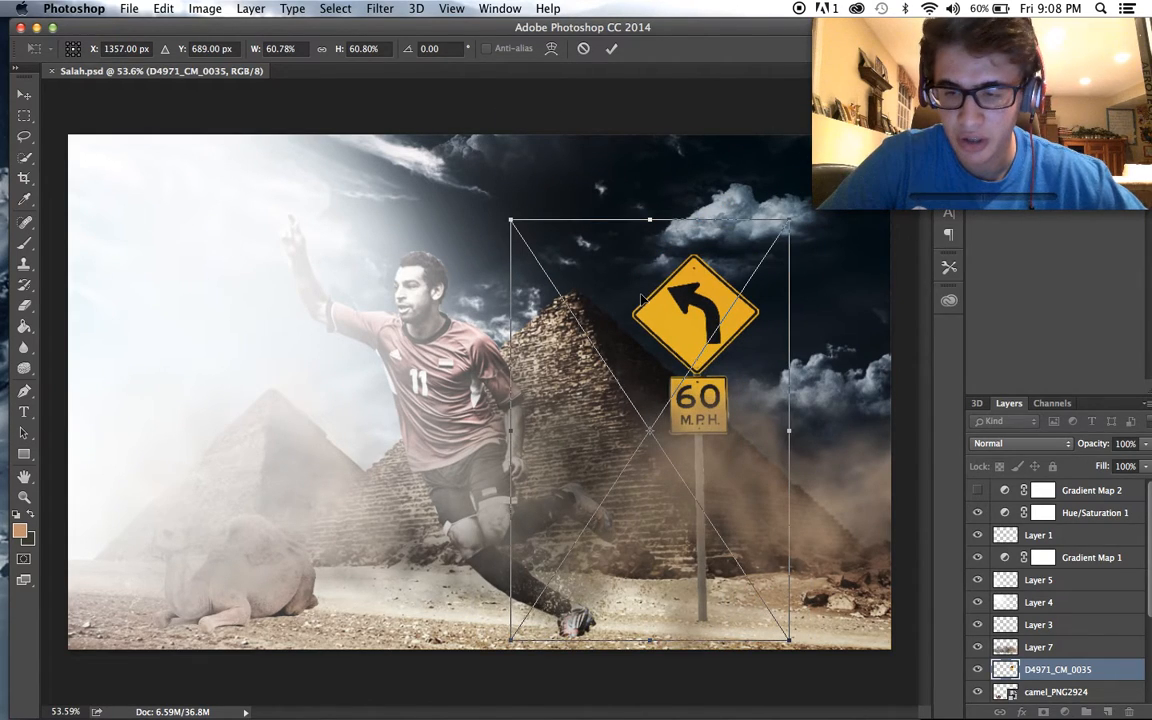
key("Return")
- Rasterize the placed sign layer D4971_CM_0035 so the Spot Healing Brush can edit it
key("w")
key("super+equal")
scroll(795, 475, "right", 2)
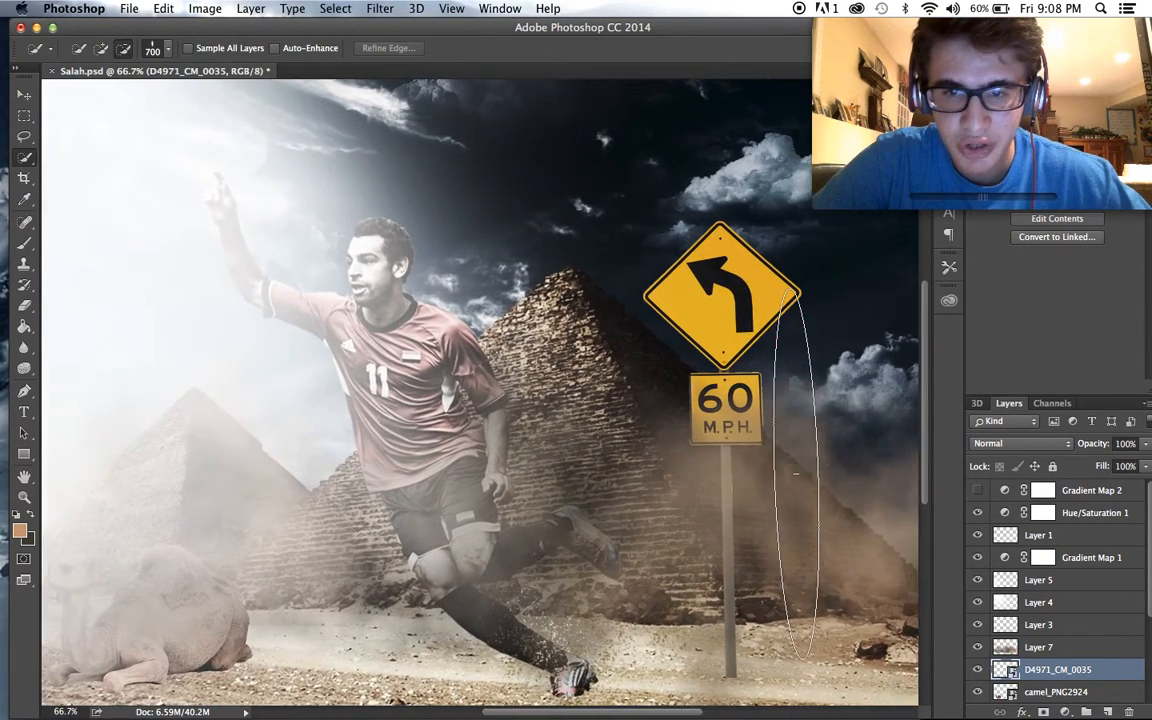
scroll(795, 475, "up", 8)
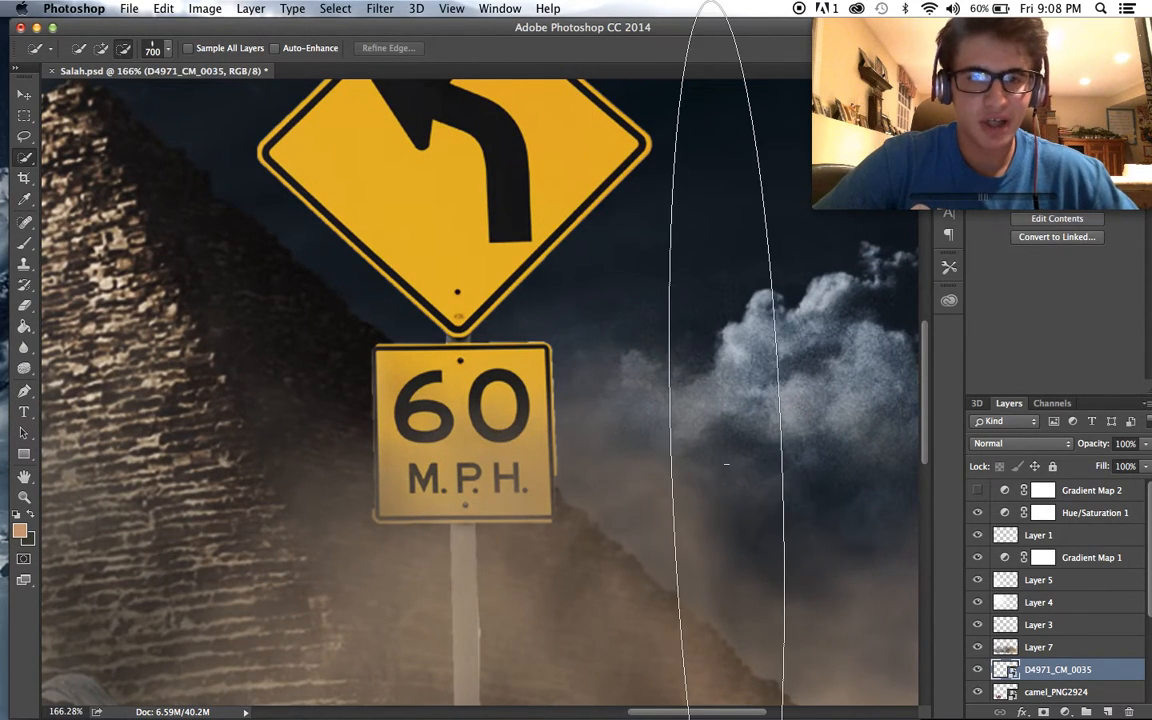
left_click(24, 222)
left_click(607, 426)
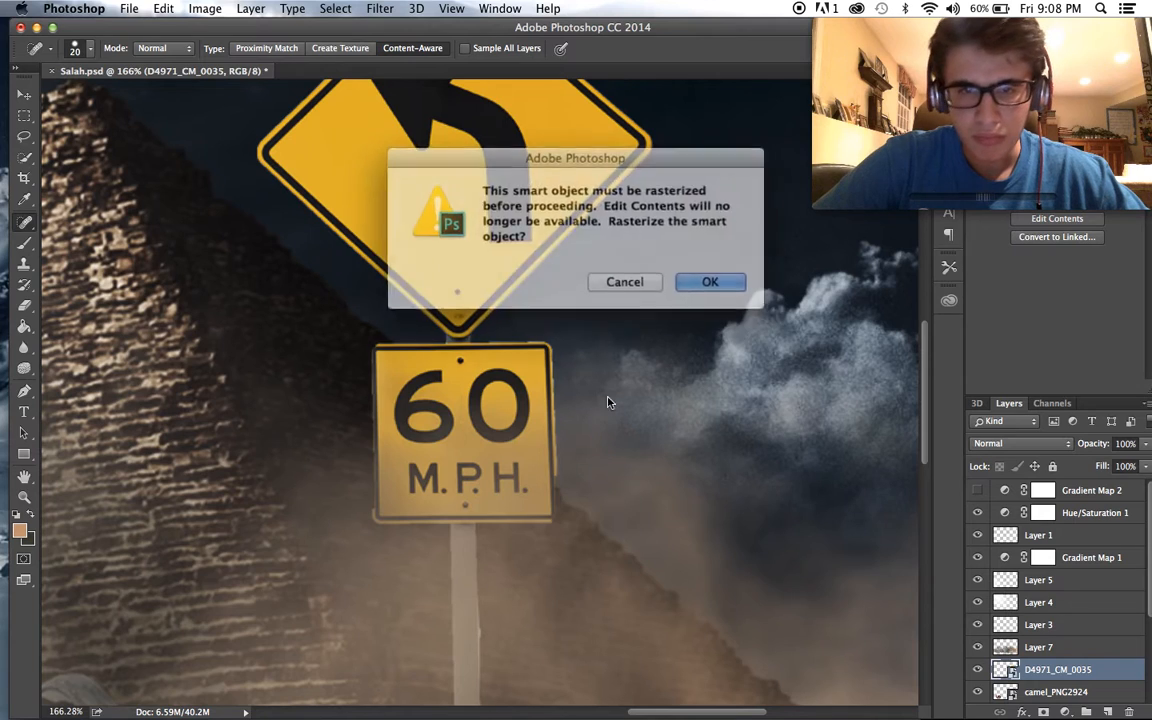
left_click(682, 278)
- Remove the "60 M.P.H." lettering from the square sign plate with the content-aware Spot Healing Brush
mouse_move(503, 393)
left_mouse_down()
mouse_move(482, 408)
mouse_move(514, 420)
left_mouse_up()
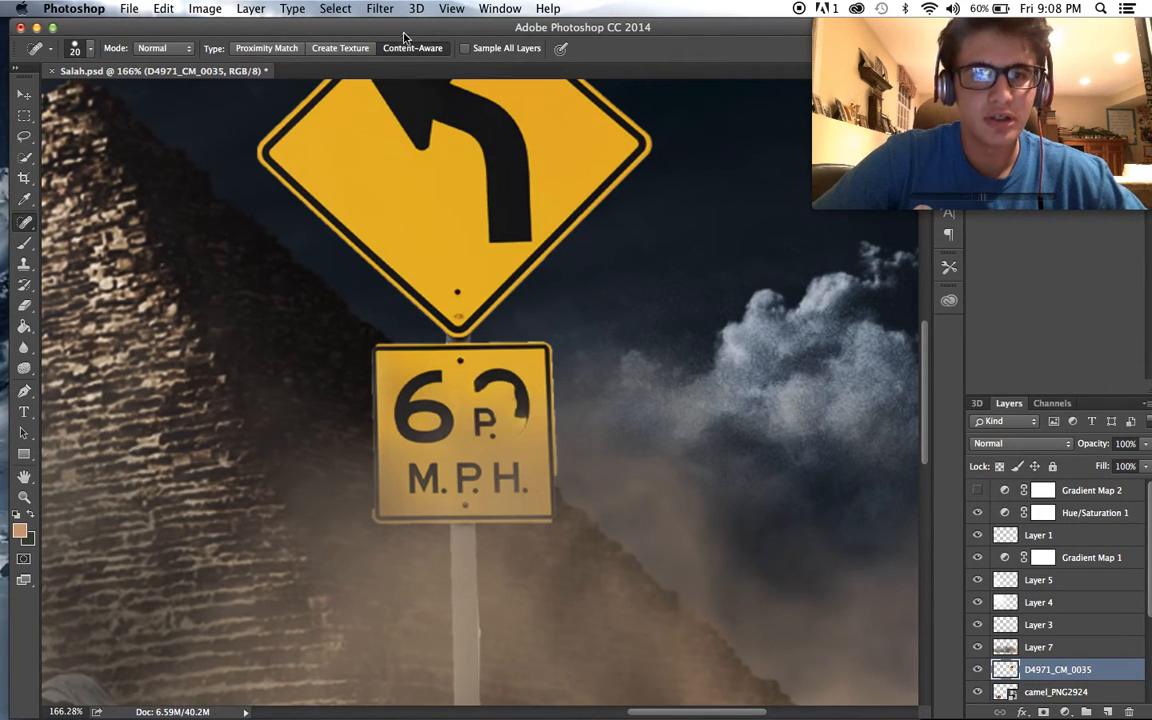
mouse_move(491, 437)
left_mouse_down()
mouse_move(497, 388)
mouse_move(523, 391)
mouse_move(500, 440)
mouse_move(520, 500)
left_mouse_up()
left_click_drag(440, 481, 412, 470)
mouse_move(505, 478)
left_mouse_down()
mouse_move(413, 469)
mouse_move(409, 405)
mouse_move(411, 386)
mouse_move(438, 389)
mouse_move(438, 422)
mouse_move(417, 424)
mouse_move(413, 400)
mouse_move(461, 371)
mouse_move(505, 372)
mouse_move(496, 473)
mouse_move(459, 486)
mouse_move(410, 480)
mouse_move(426, 464)
mouse_move(473, 473)
mouse_move(465, 496)
mouse_move(474, 479)
mouse_move(407, 401)
mouse_move(404, 423)
mouse_move(448, 431)
left_mouse_up()
mouse_move(457, 436)
left_mouse_down()
mouse_move(434, 384)
mouse_move(484, 382)
mouse_move(489, 395)
left_mouse_up()
- Heal away the black arrow on the diamond sign with the 20 px Spot Healing Brush
scroll(556, 366, "up", 3)
mouse_move(494, 322)
left_mouse_down()
mouse_move(514, 324)
mouse_move(524, 302)
mouse_move(478, 190)
mouse_move(427, 154)
mouse_move(386, 168)
mouse_move(336, 156)
mouse_move(395, 222)
mouse_move(480, 255)
mouse_move(465, 206)
mouse_move(395, 170)
mouse_move(463, 203)
mouse_move(365, 170)
mouse_move(472, 268)
left_mouse_up()
mouse_move(502, 282)
left_mouse_down()
mouse_move(508, 300)
mouse_move(455, 185)
mouse_move(480, 205)
mouse_move(476, 215)
mouse_move(440, 195)
mouse_move(450, 260)
mouse_move(499, 328)
mouse_move(420, 240)
left_mouse_up()
scroll(560, 276, "down", 2)
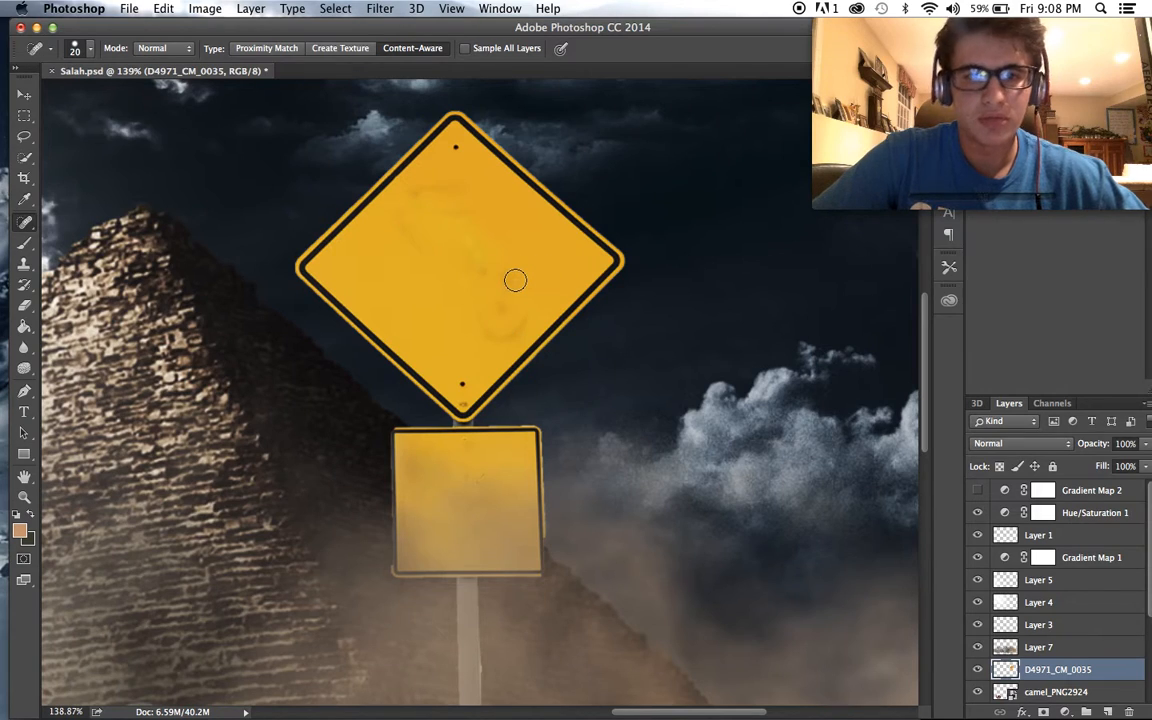
scroll(515, 280, "down", 10)
scroll(515, 280, "up", 3)
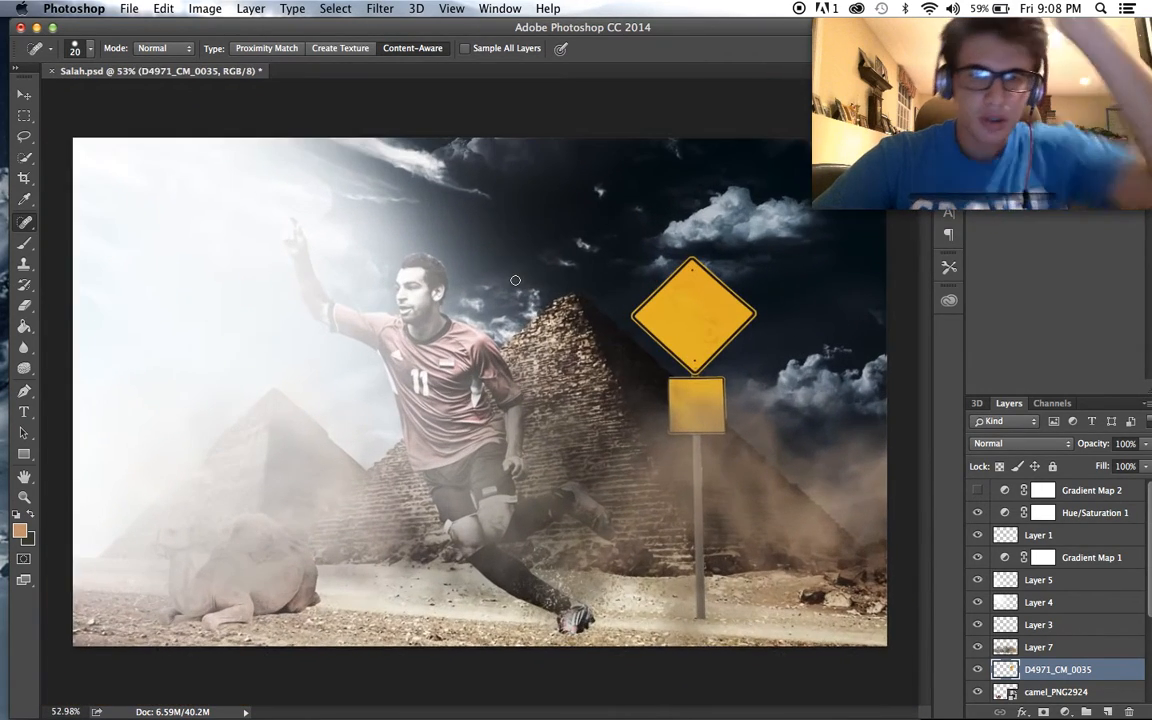
scroll(515, 280, "up", 1)
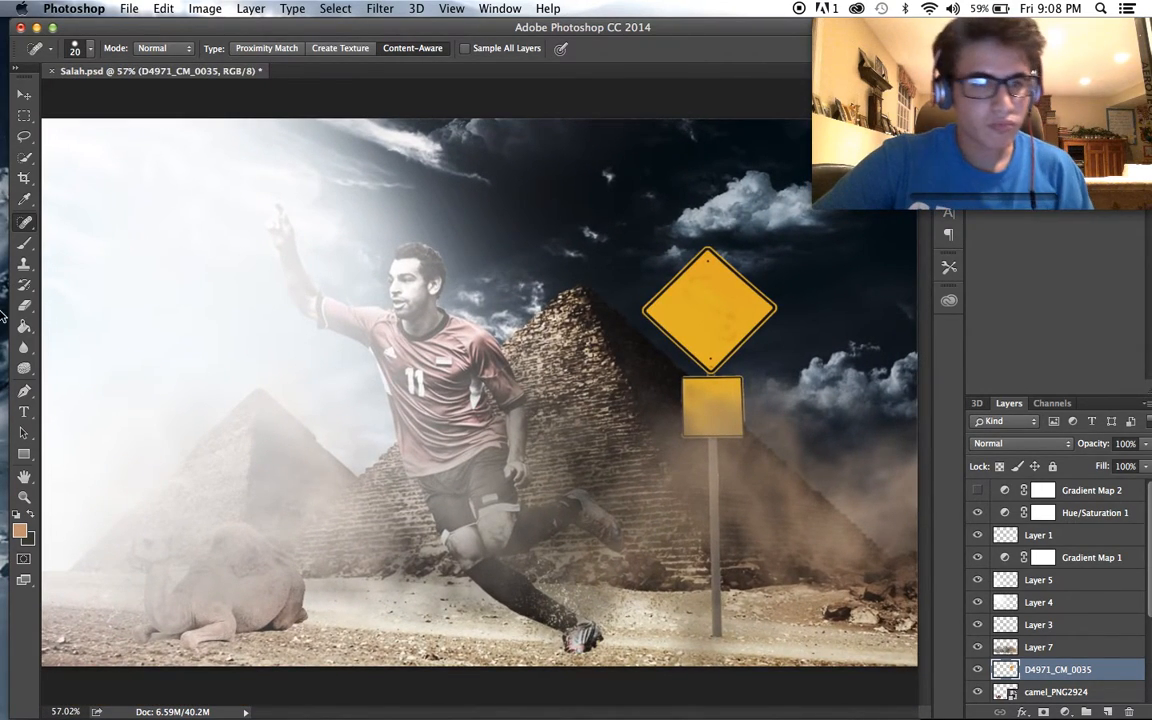
- Start a text box in the middle of the diamond sign and set its text size to 36 pt
left_click(21, 411)
left_click_drag(677, 273, 745, 342)
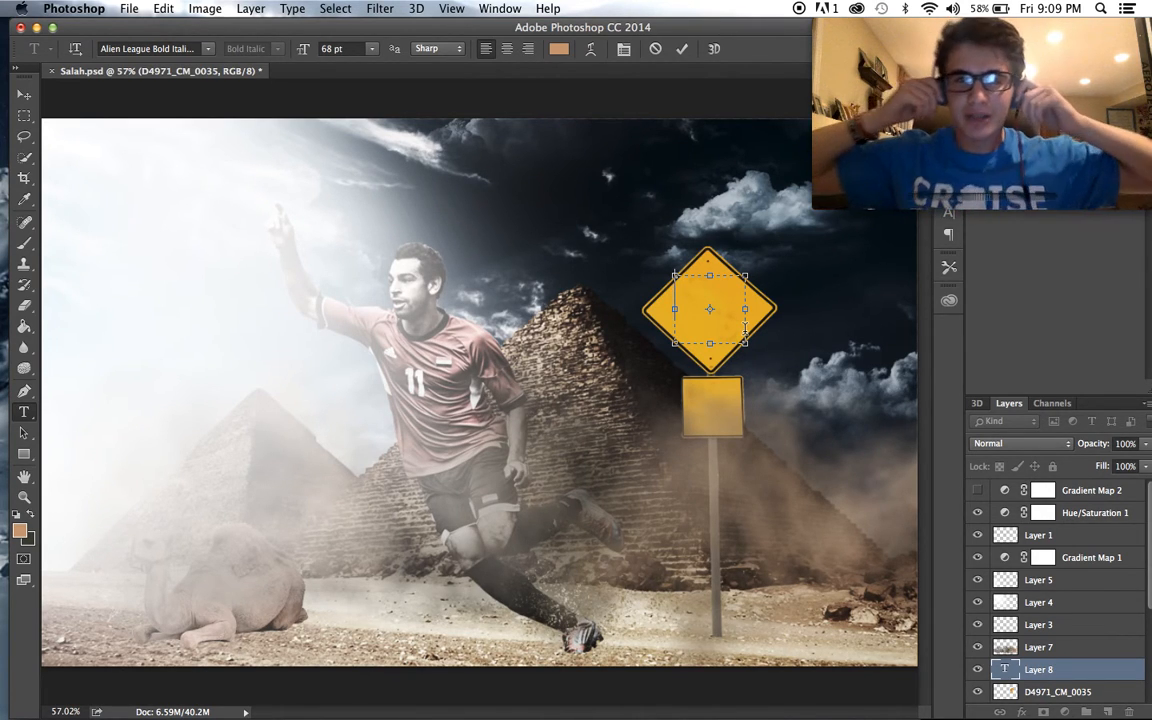
left_click(371, 49)
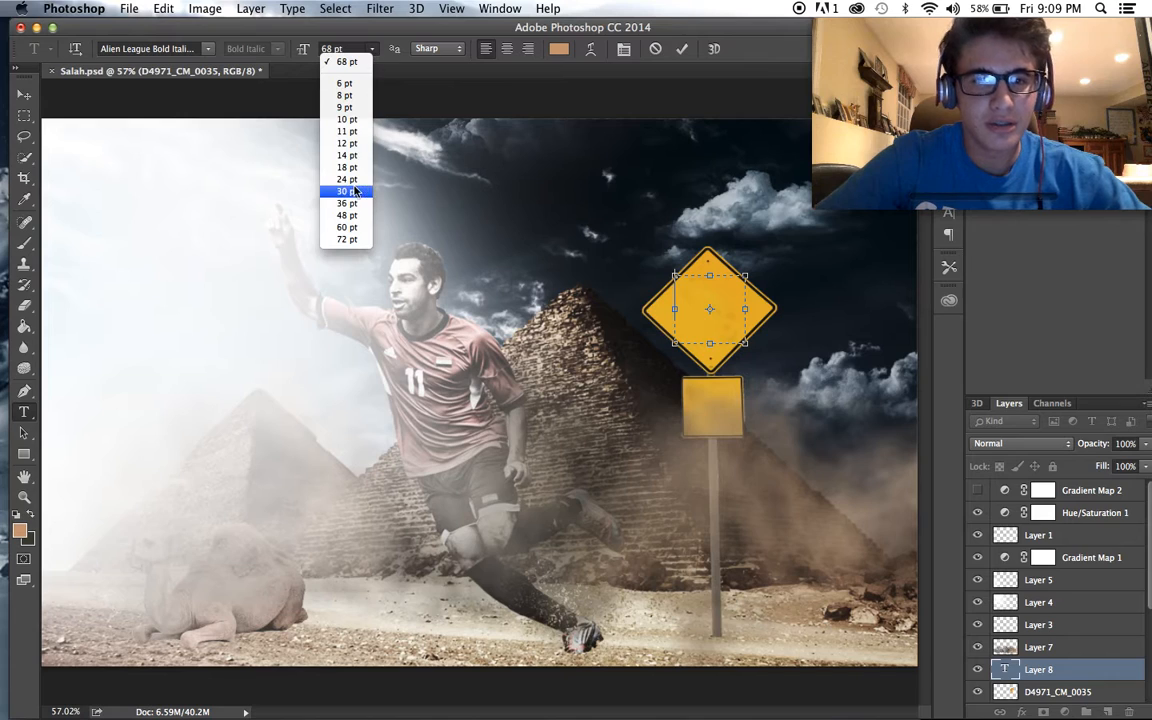
left_click(322, 196)
- Set the sign text's font to Arial Black Regular and its color to black (000000)
left_click(210, 49)
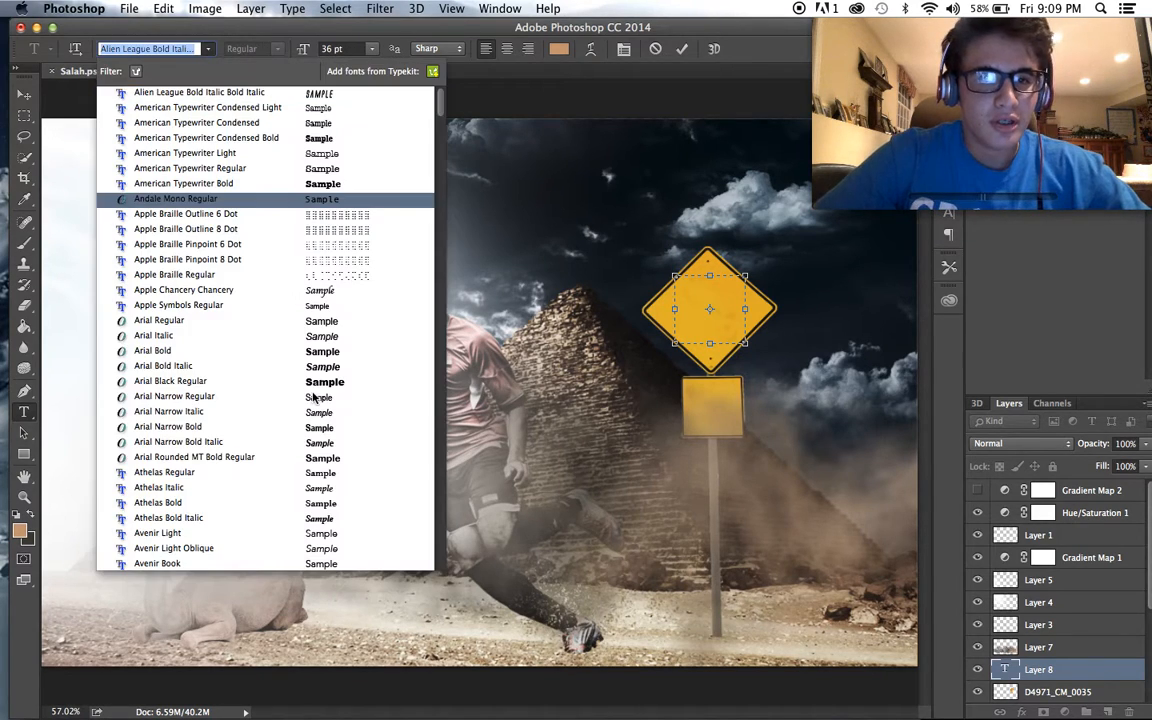
left_click(311, 378)
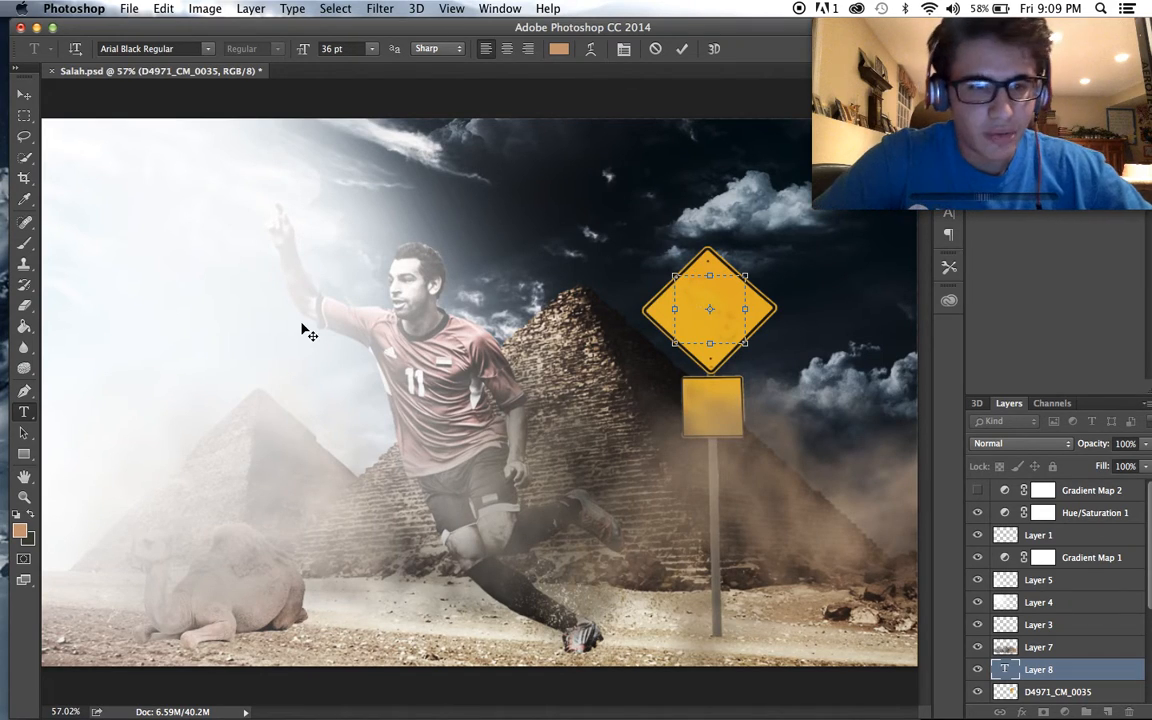
left_click(559, 49)
left_click(366, 621)
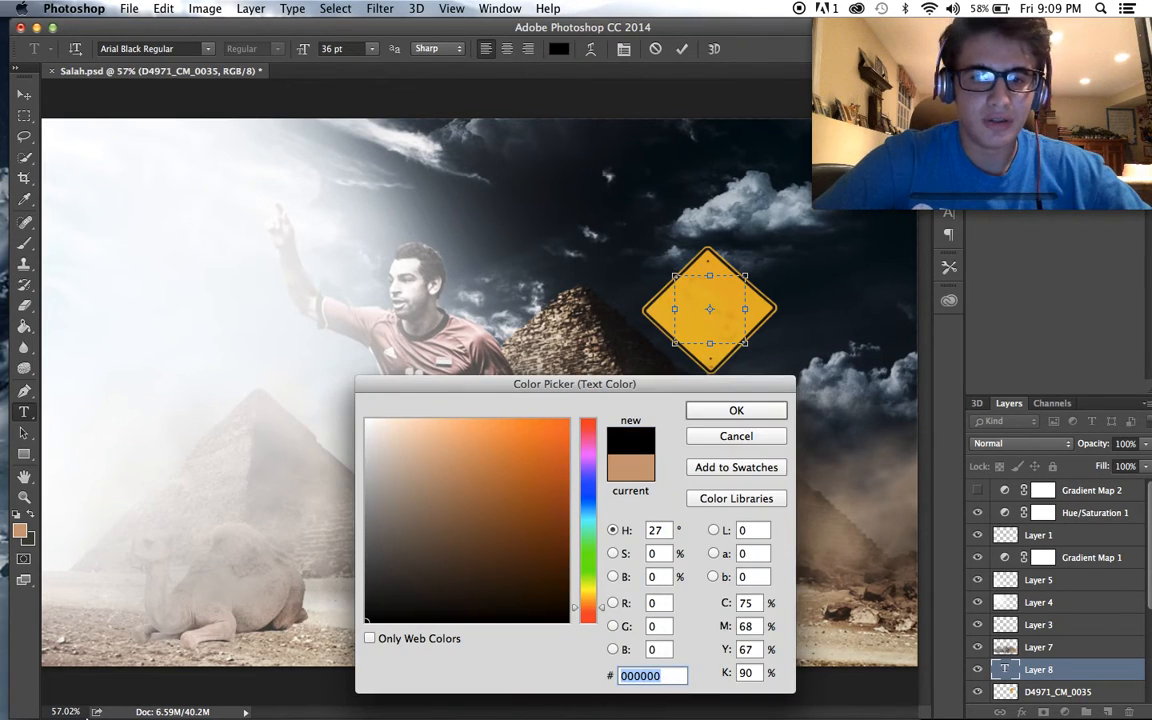
left_click(736, 411)
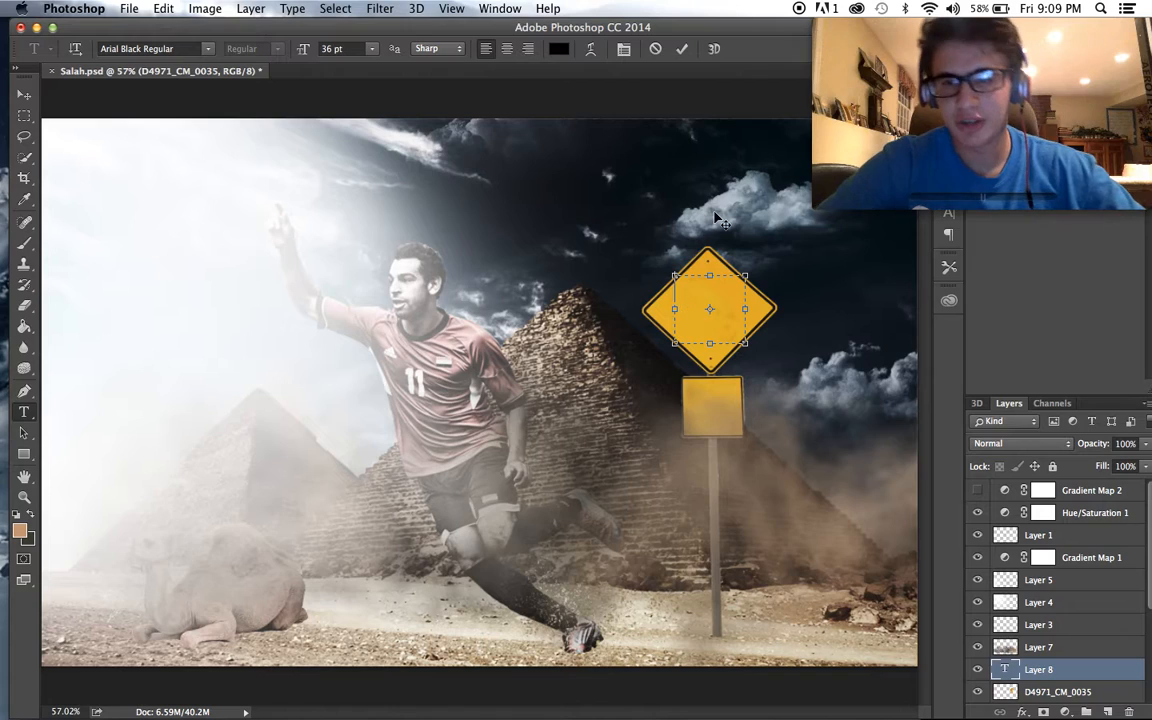
- Enter "BEWARE OF SALAH" on the diamond sign at 24 pt, widening the text box to fit the words
left_click(370, 55)
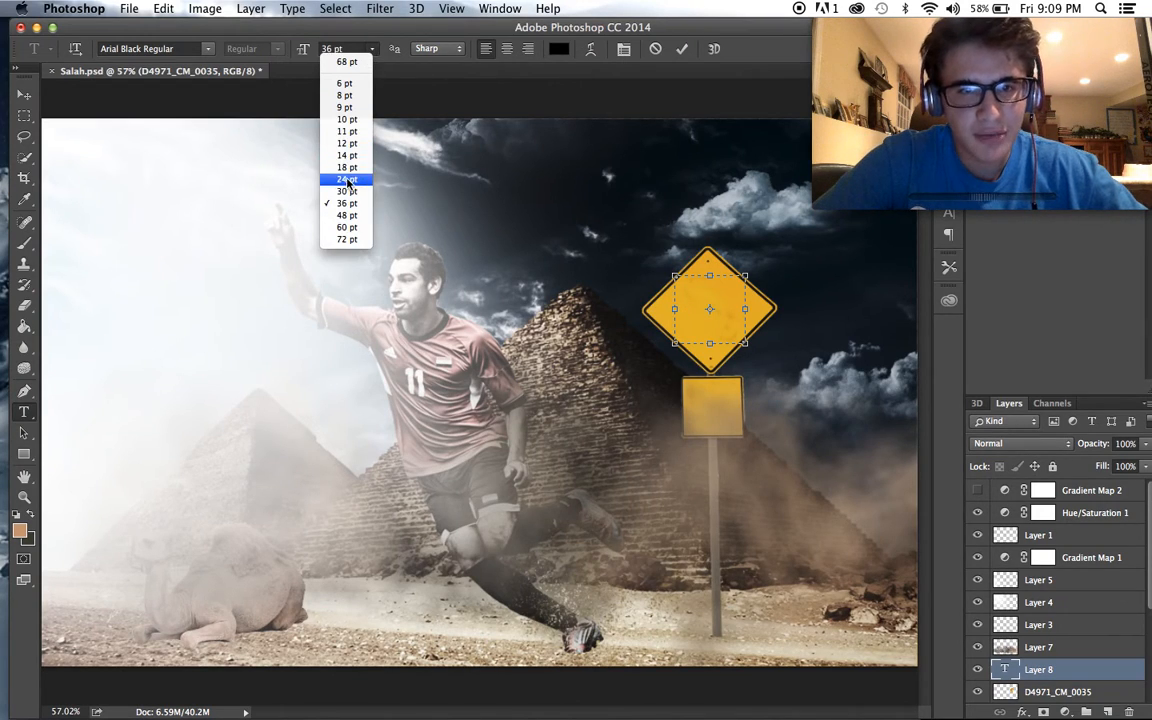
left_click(315, 164)
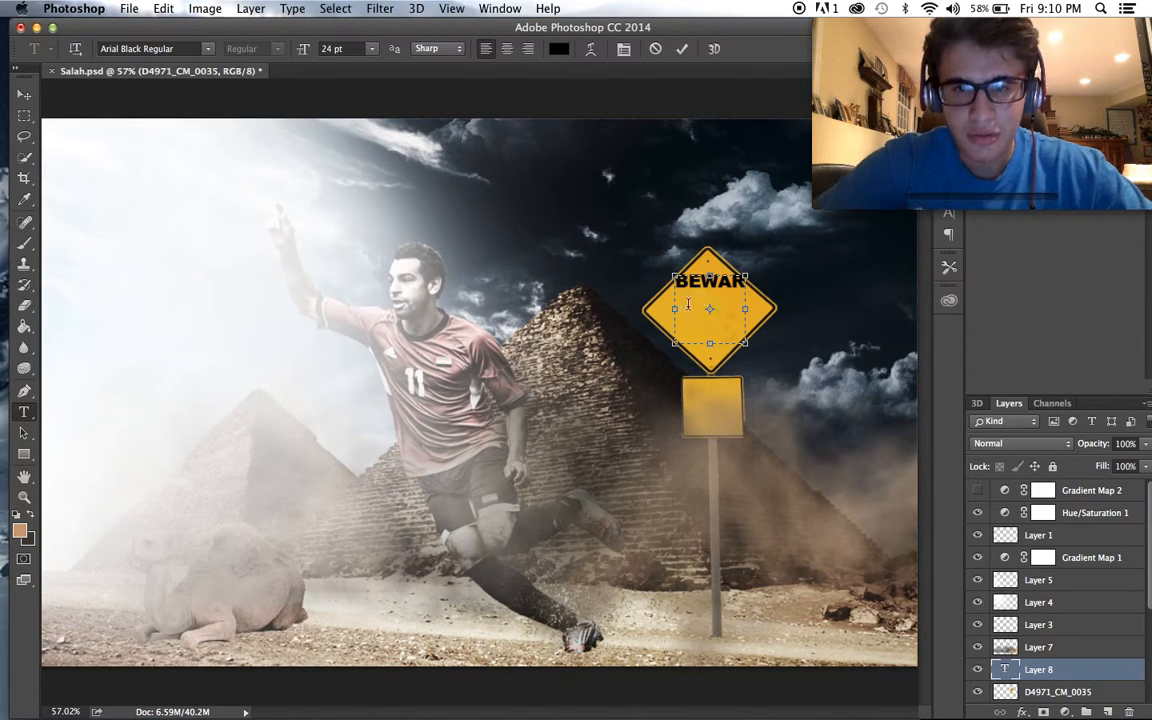
left_click_drag(675, 313, 641, 310)
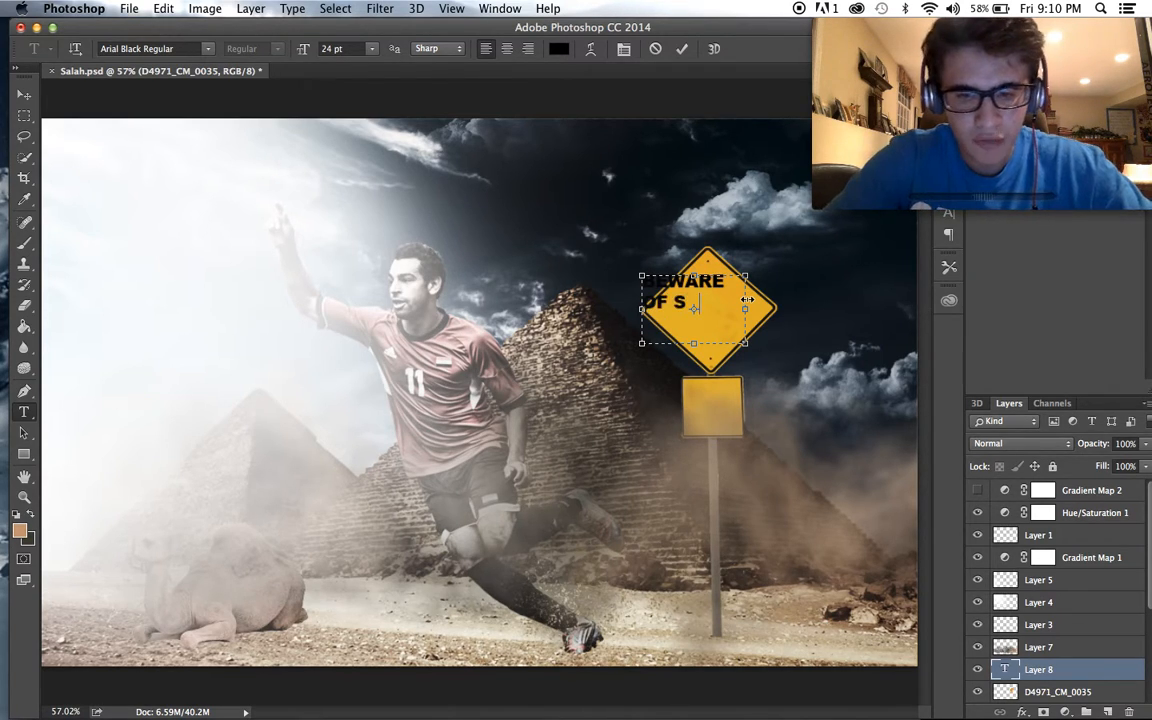
type("ALAH")
- Center-align the sign text and add a line break so SALAH sits on a third line
left_click_drag(736, 293, 626, 262)
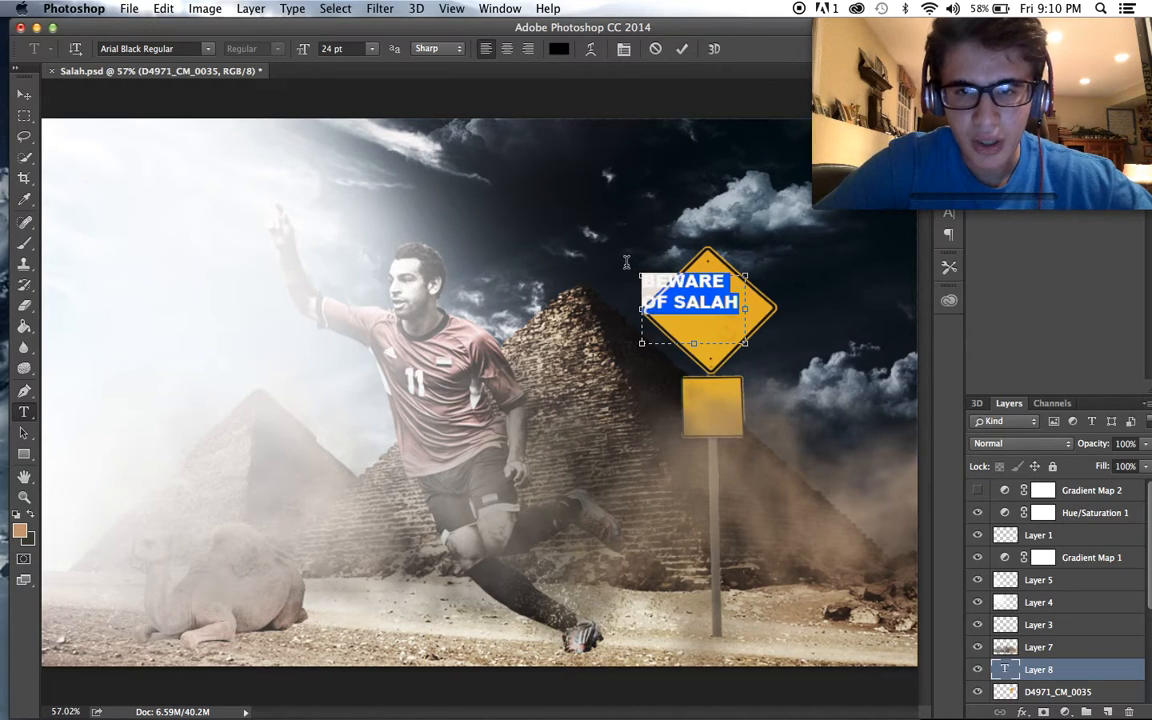
left_click(507, 50)
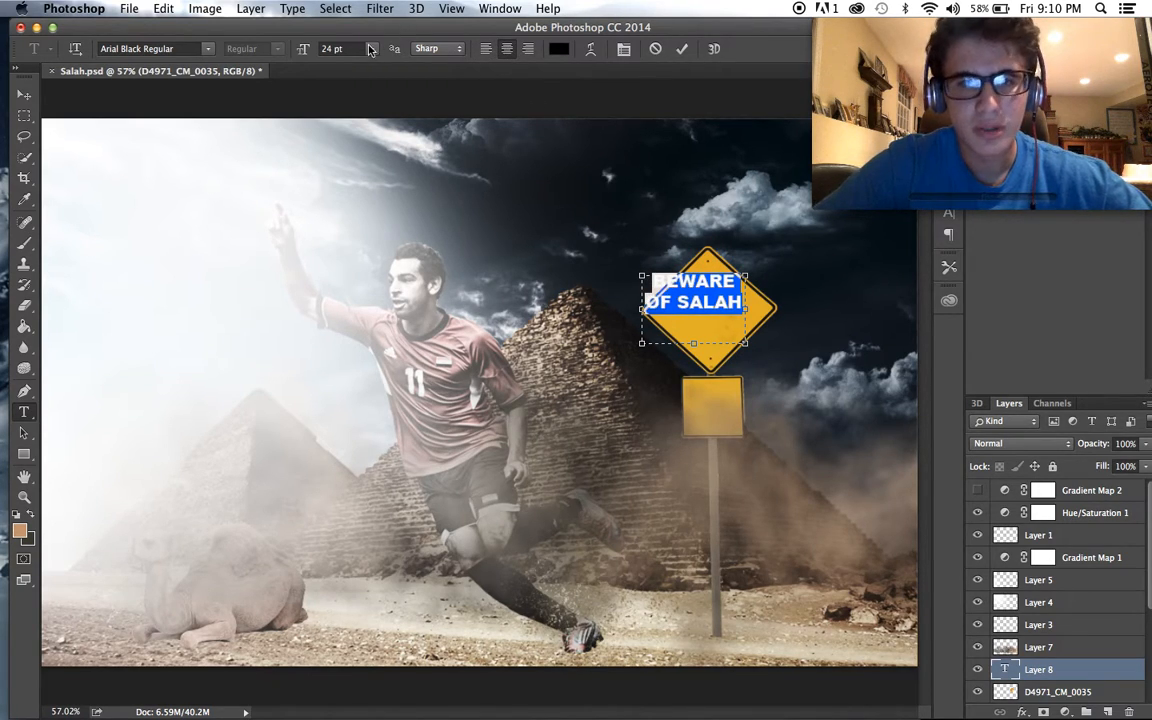
left_click(684, 304)
key("Return")
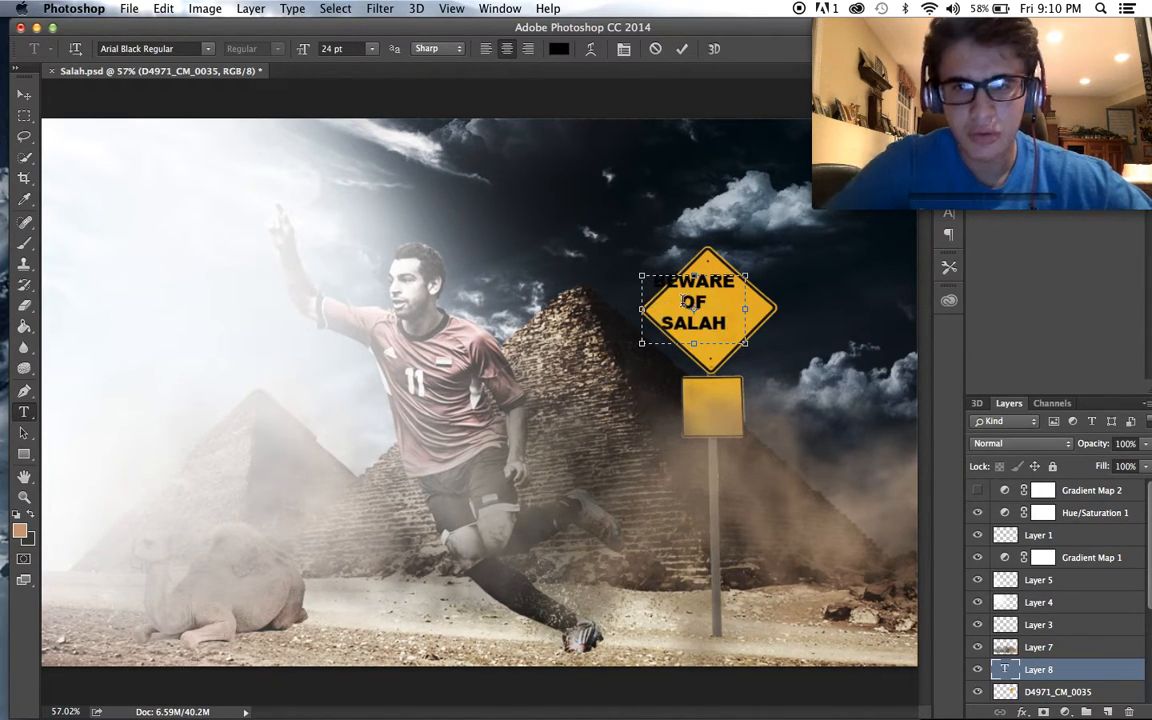
- Set the size of the whole BEWARE OF SALAH text to 22 pt
key("super+a")
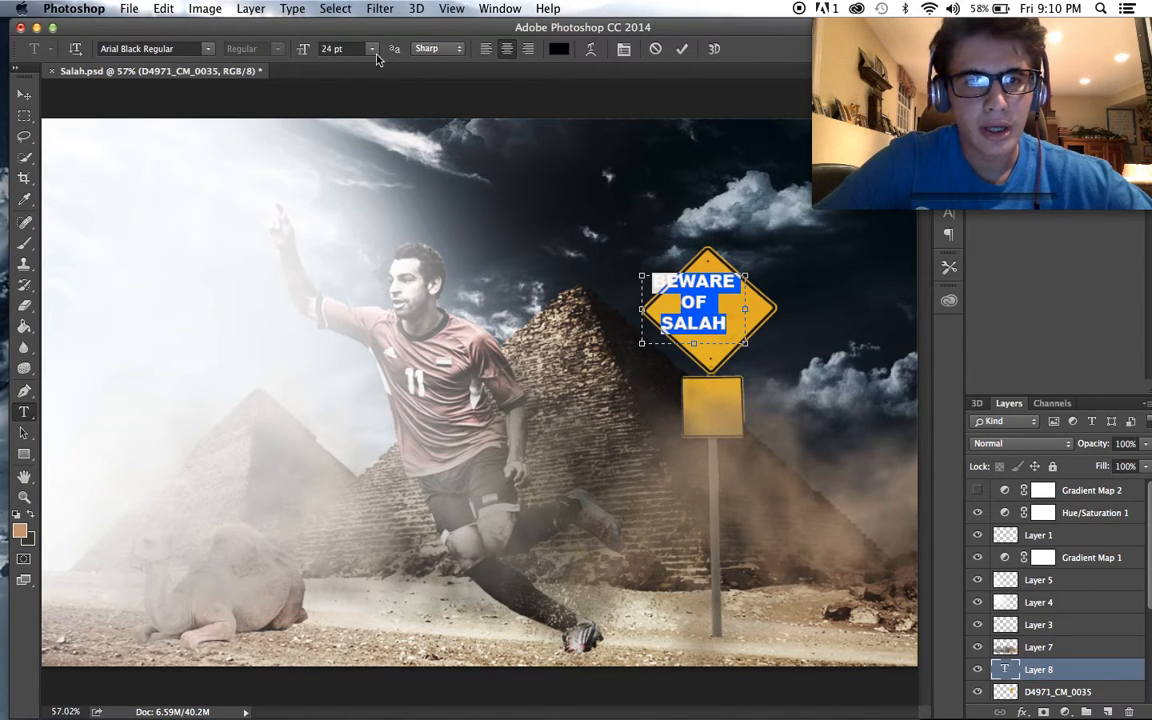
left_click(371, 48)
left_click(332, 157)
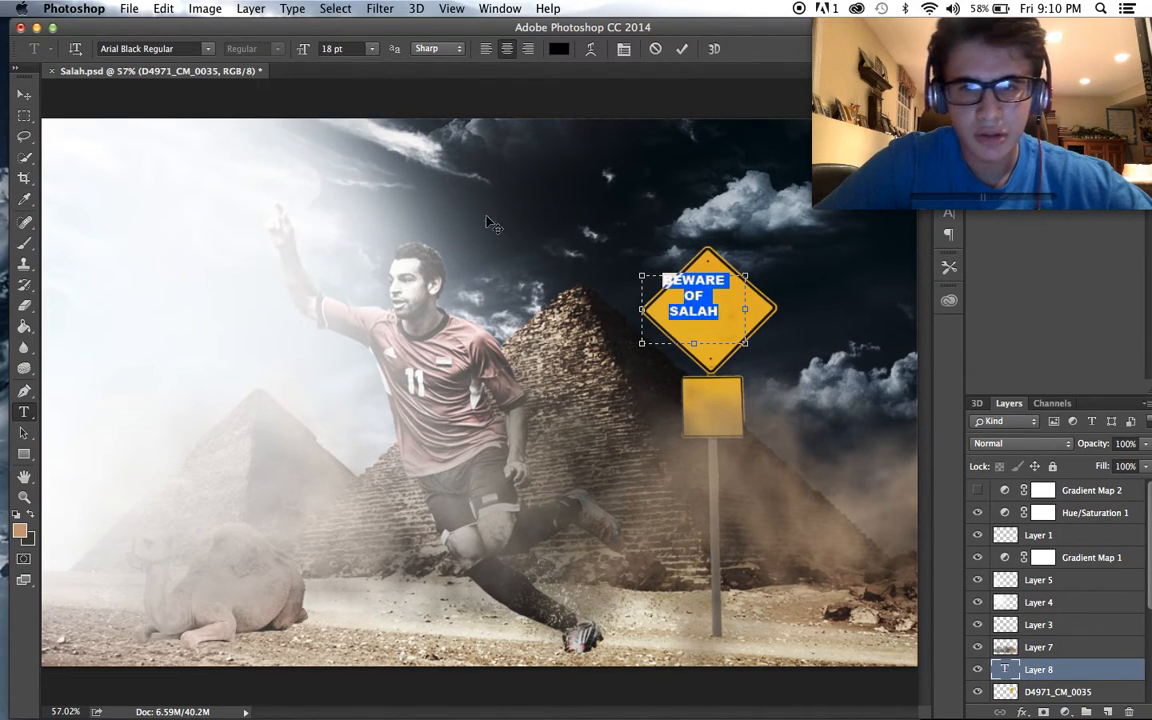
left_click(338, 48)
type("22")
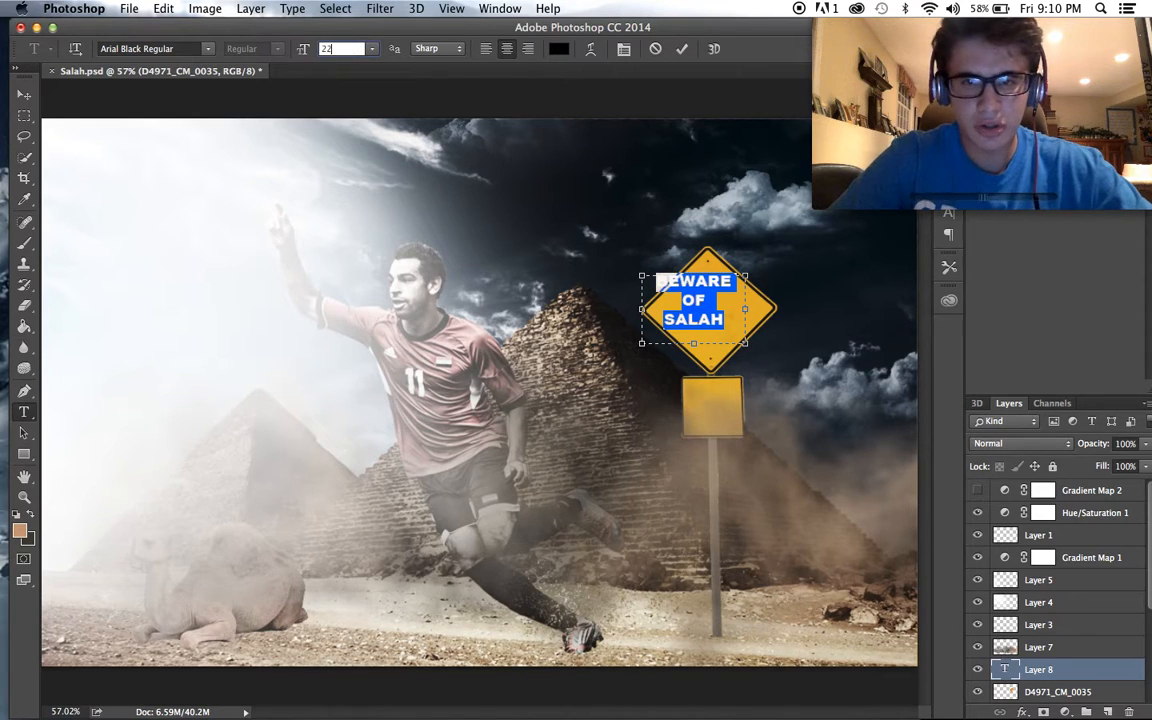
- Move the BEWARE OF SALAH text so it is centered on the diamond sign
left_click(24, 94)
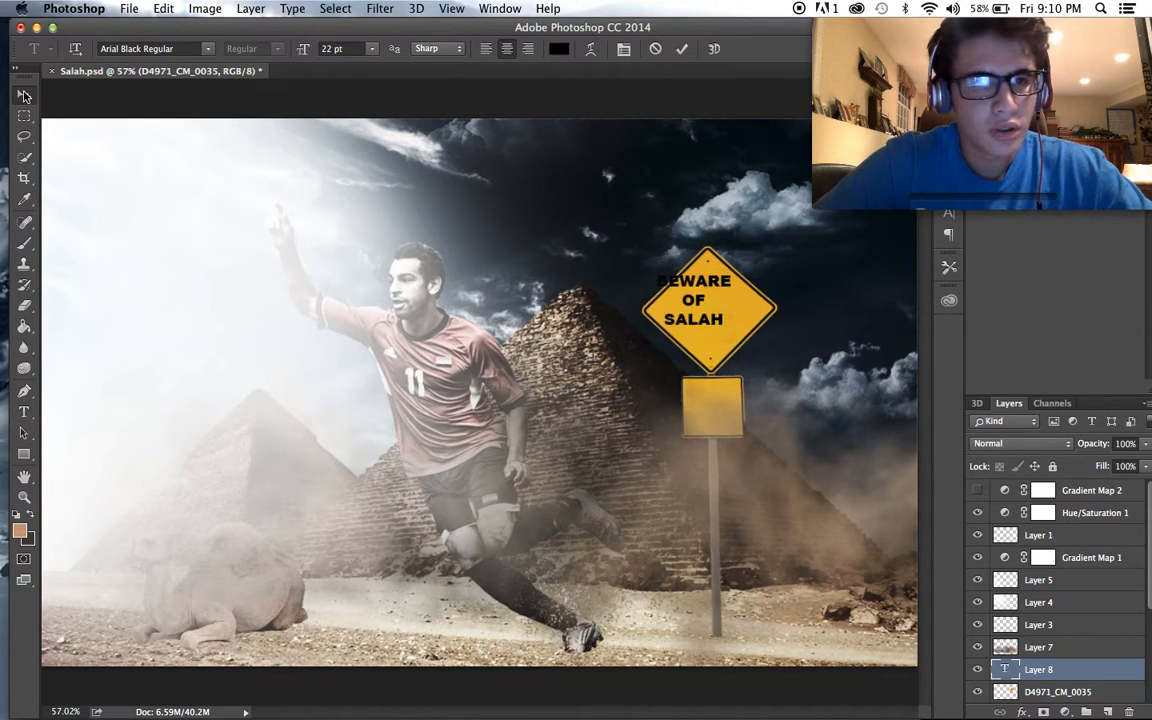
left_click_drag(556, 200, 565, 210)
key("Down")
key("Down")
key("Down")
key("Down")
key("Down")
key("Down")
key("Down")
key("Down")
key("Down")
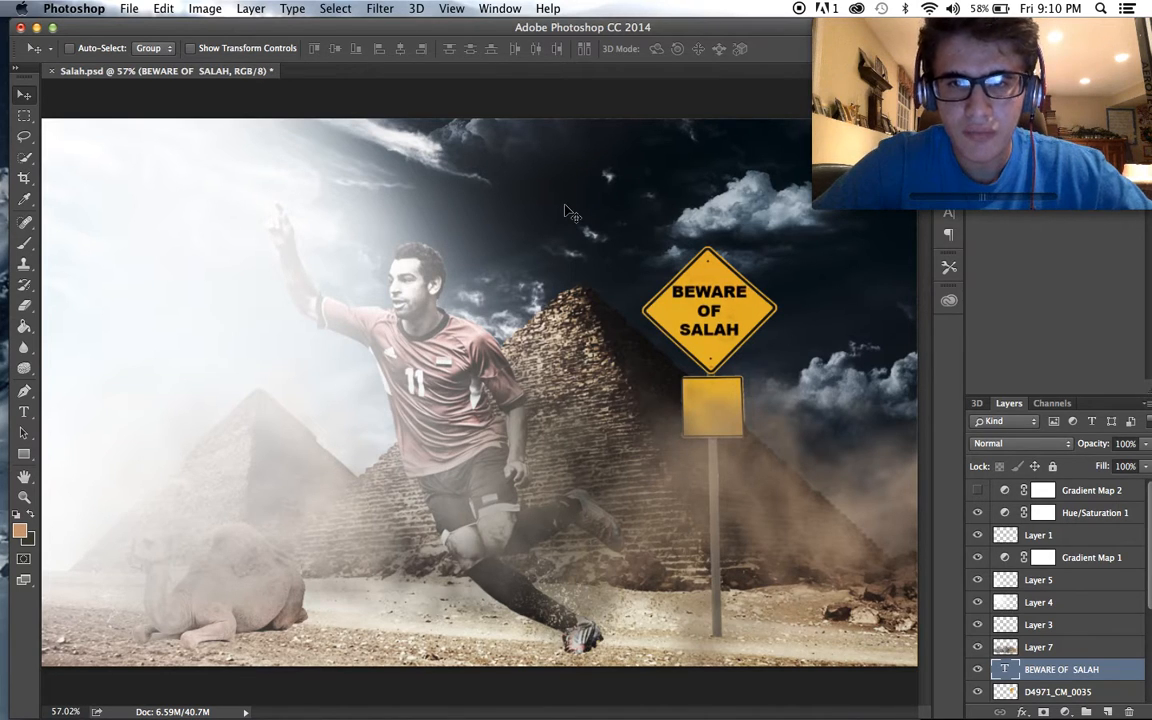
scroll(565, 210, "down", 5)
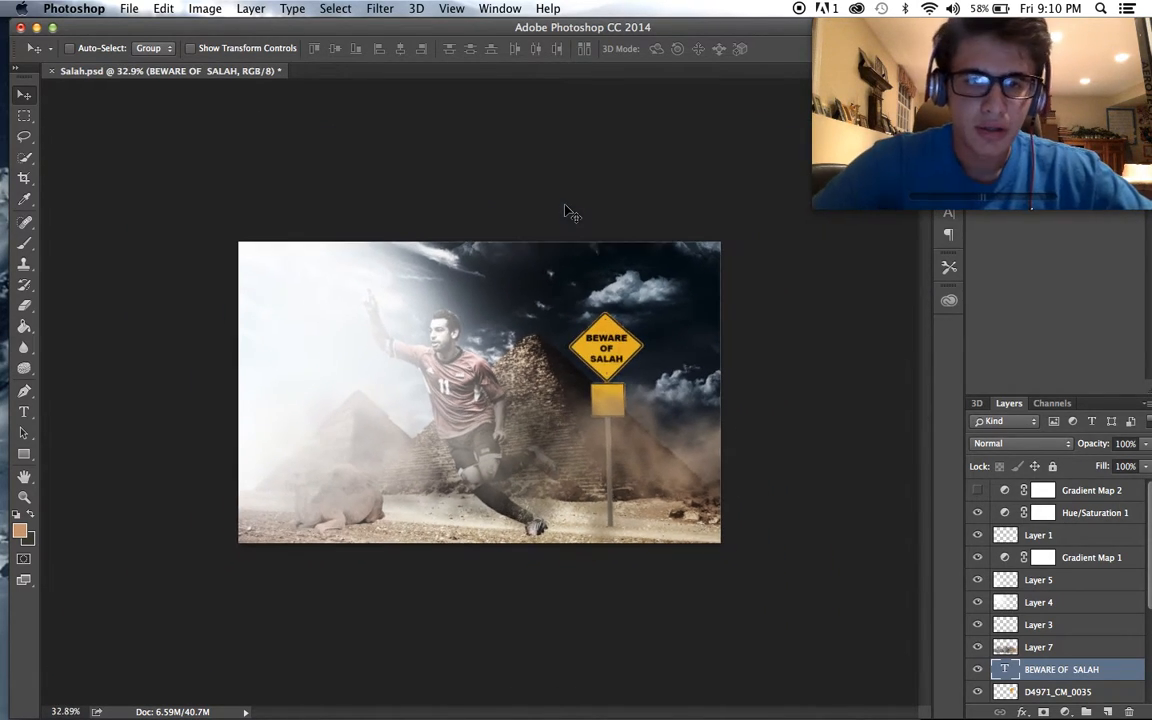
scroll(565, 210, "up", 5)
scroll(565, 211, "up", 3)
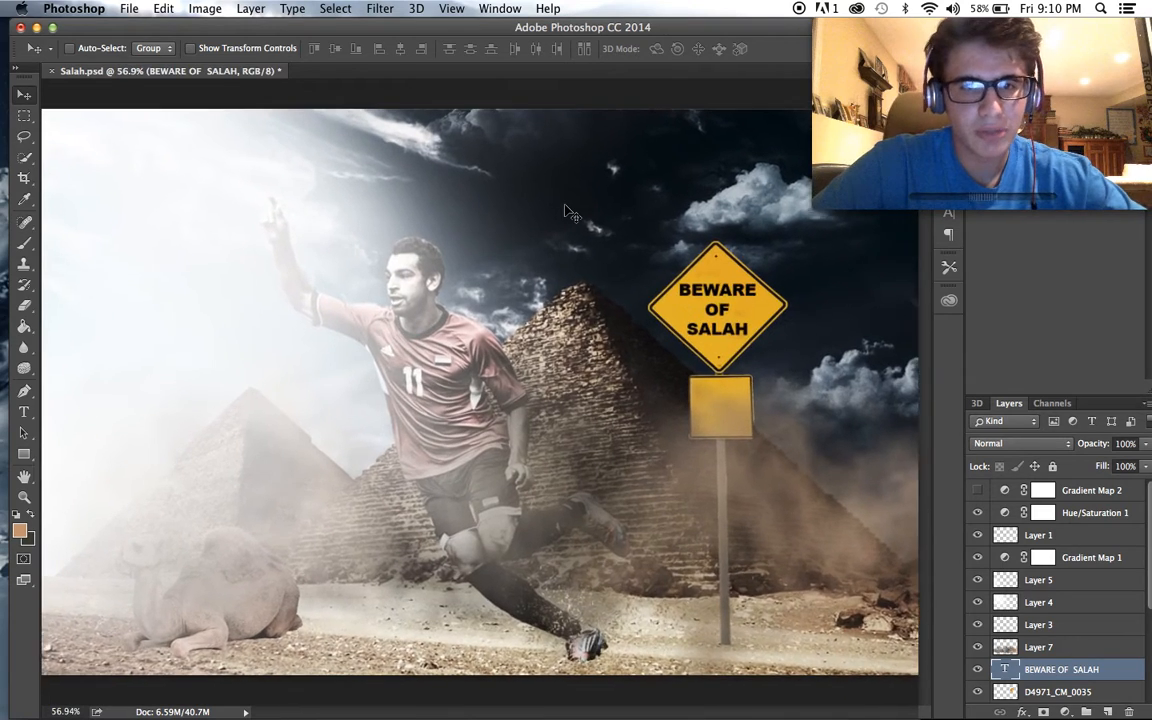
scroll(565, 211, "down", 3)
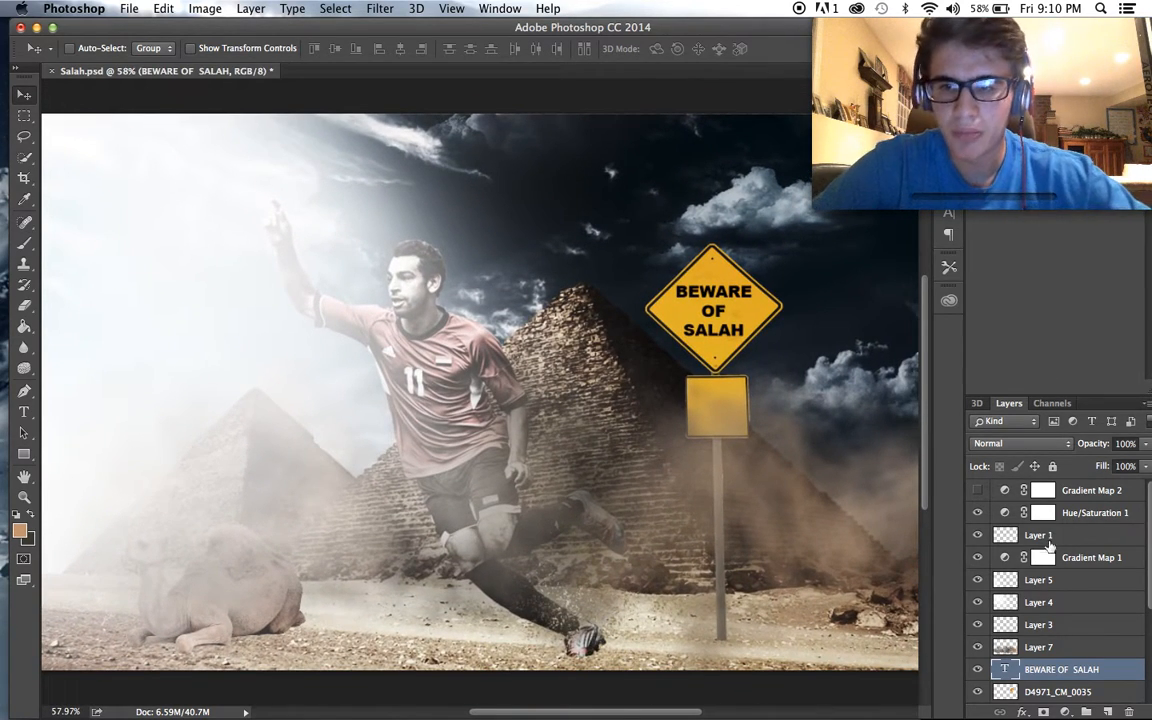
- Place the cut-out player PNG in the poster and scale it to about 11% over the small square sign
left_click(93, 684)
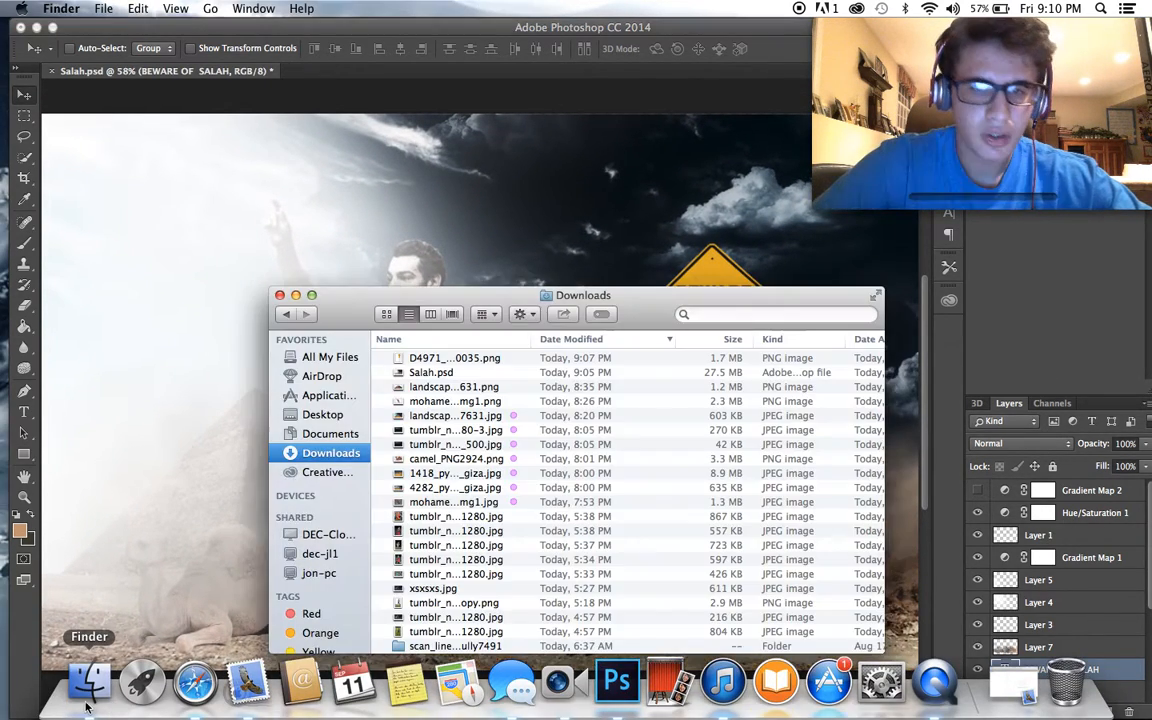
scroll(522, 473, "down", 3)
scroll(522, 473, "up", 3)
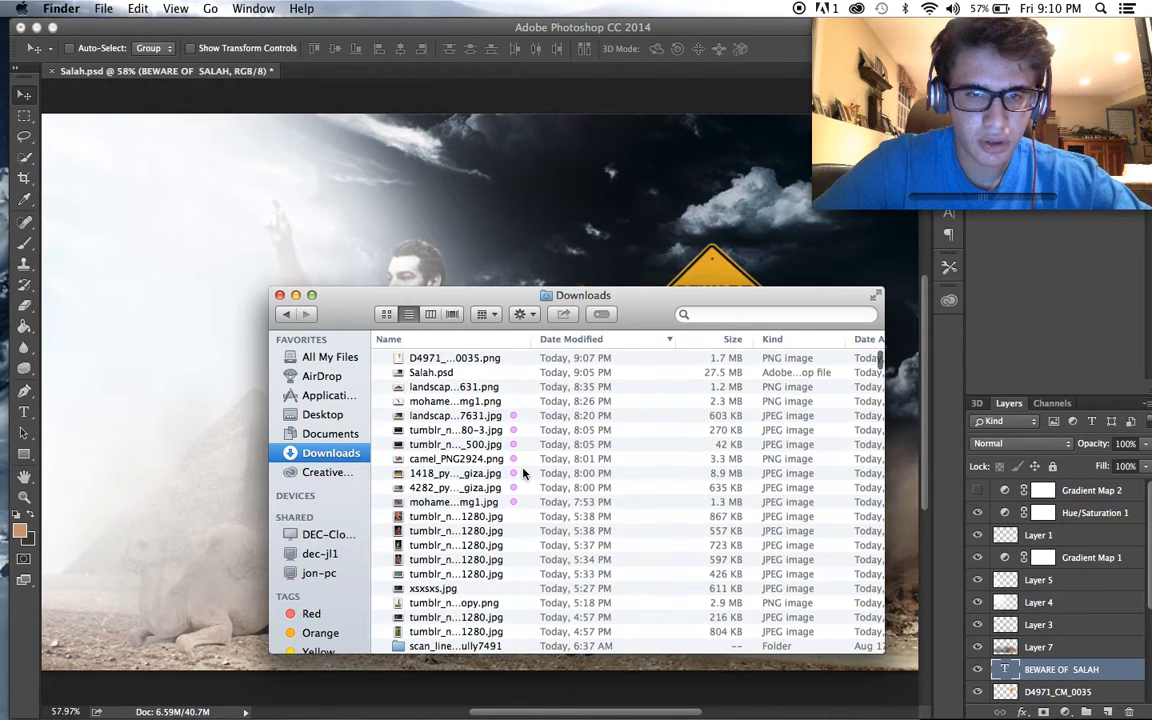
left_click(468, 249)
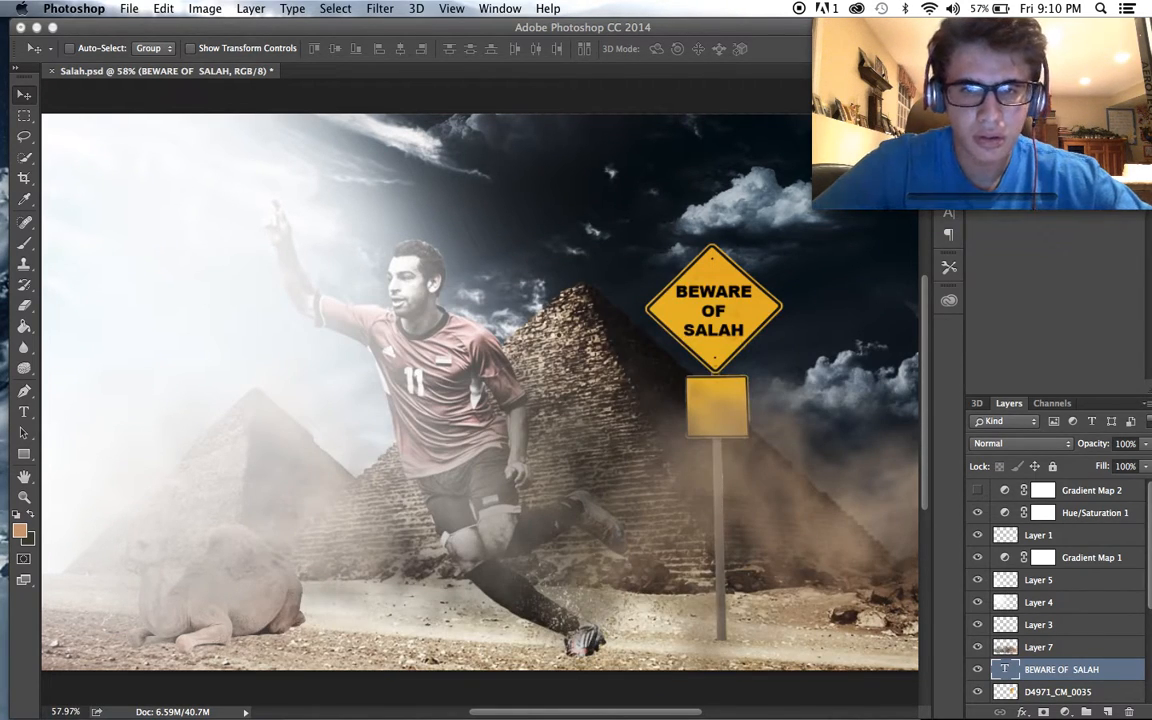
left_click_drag(136, 167, 711, 391)
left_click_drag(739, 534, 736, 372)
left_click_drag(630, 328, 684, 387)
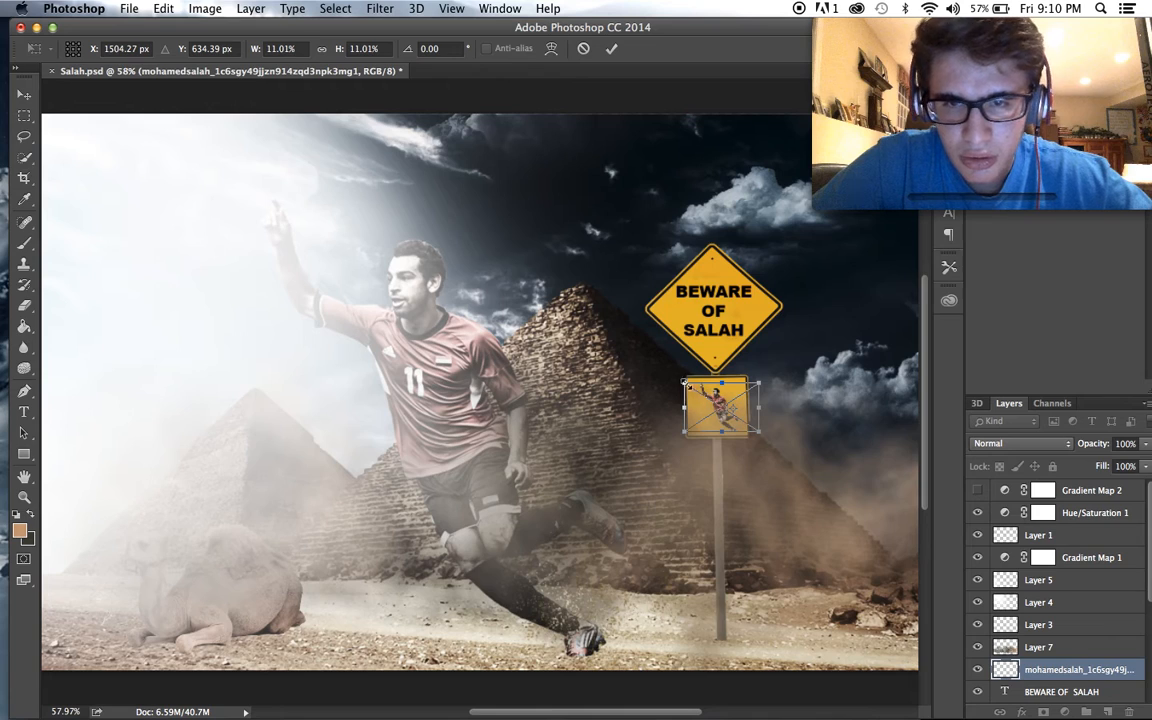
key("Return")
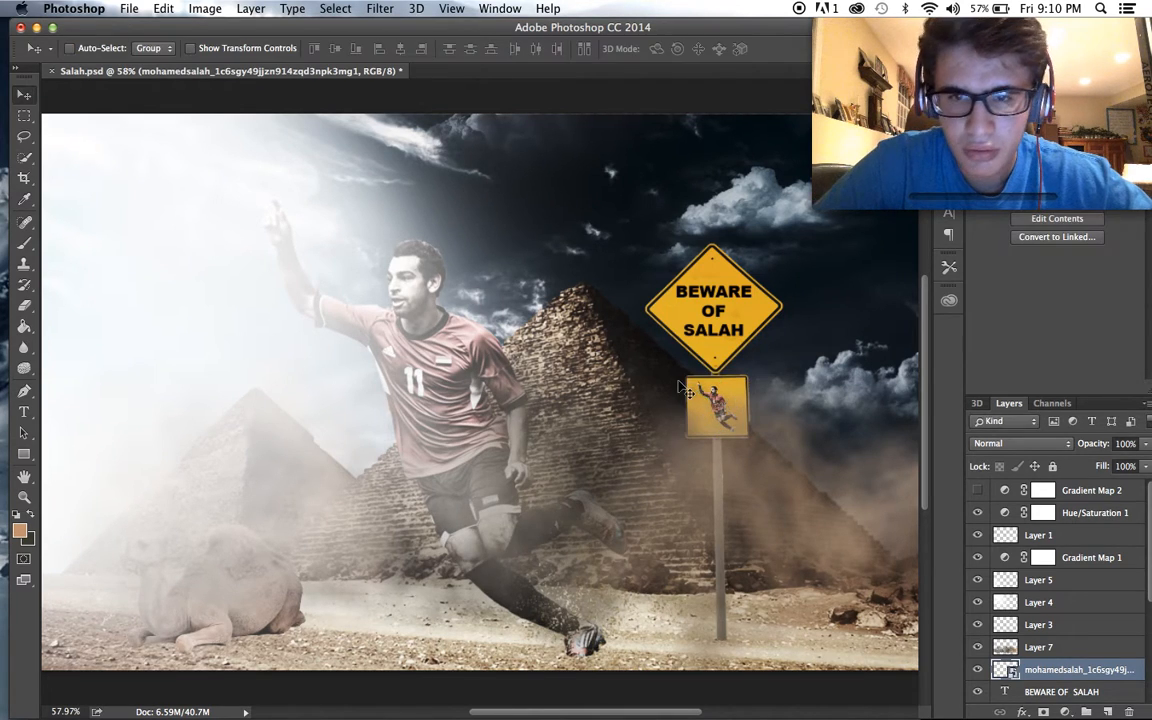
- Open the contents of the placed player smart object for editing
left_click(203, 8)
mouse_move(221, 60)
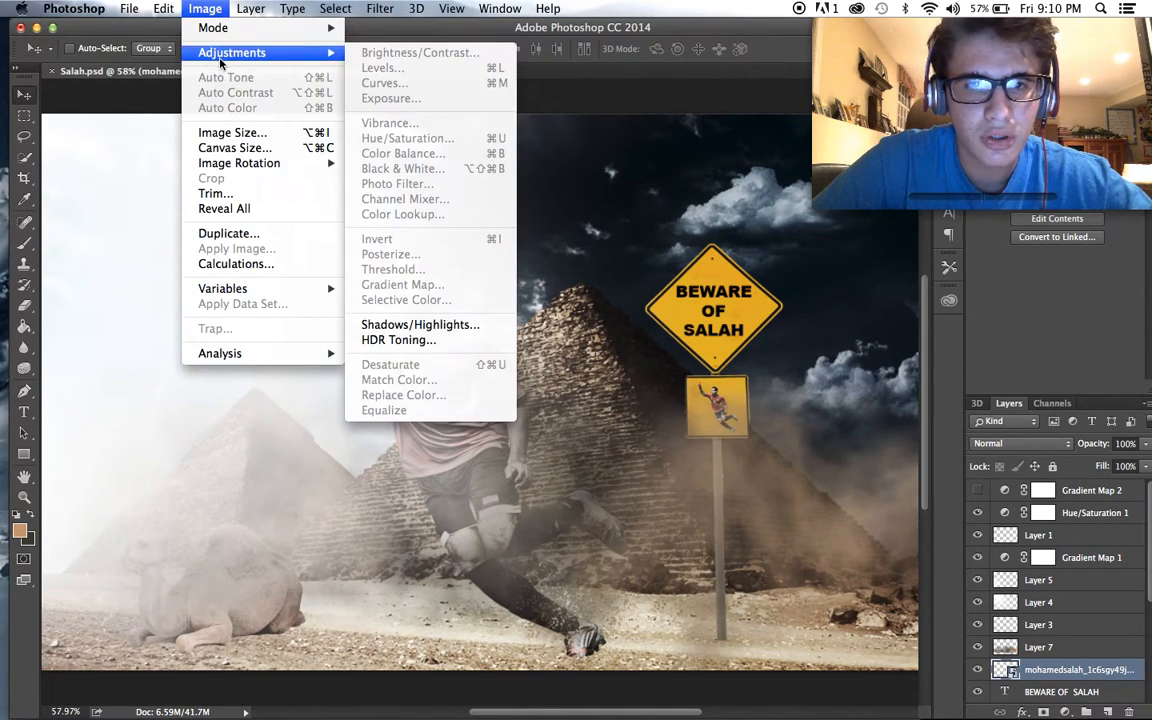
left_click(940, 592)
double_click(1040, 670)
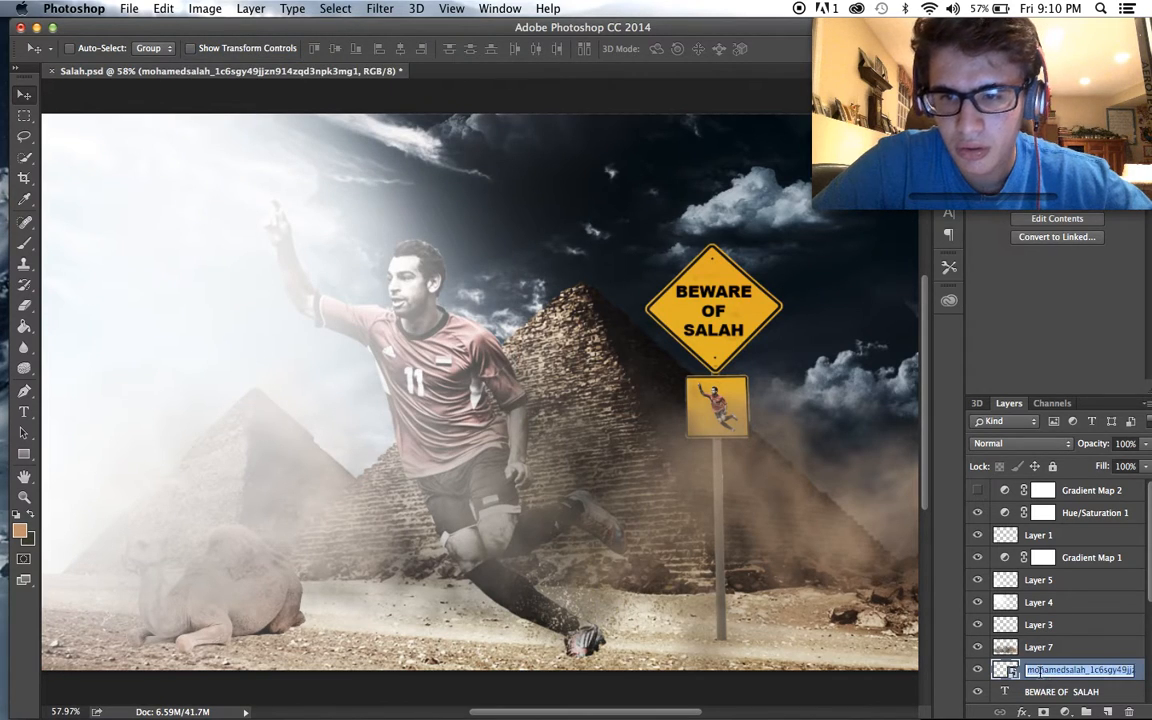
double_click(1008, 670)
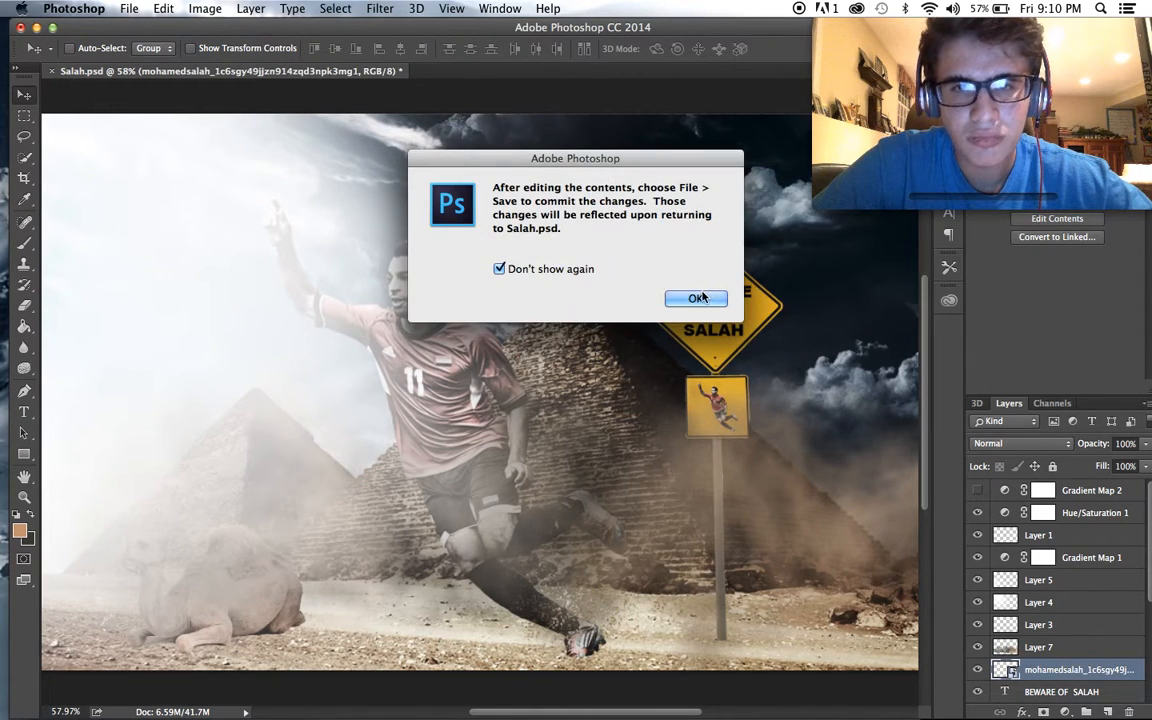
left_click(696, 298)
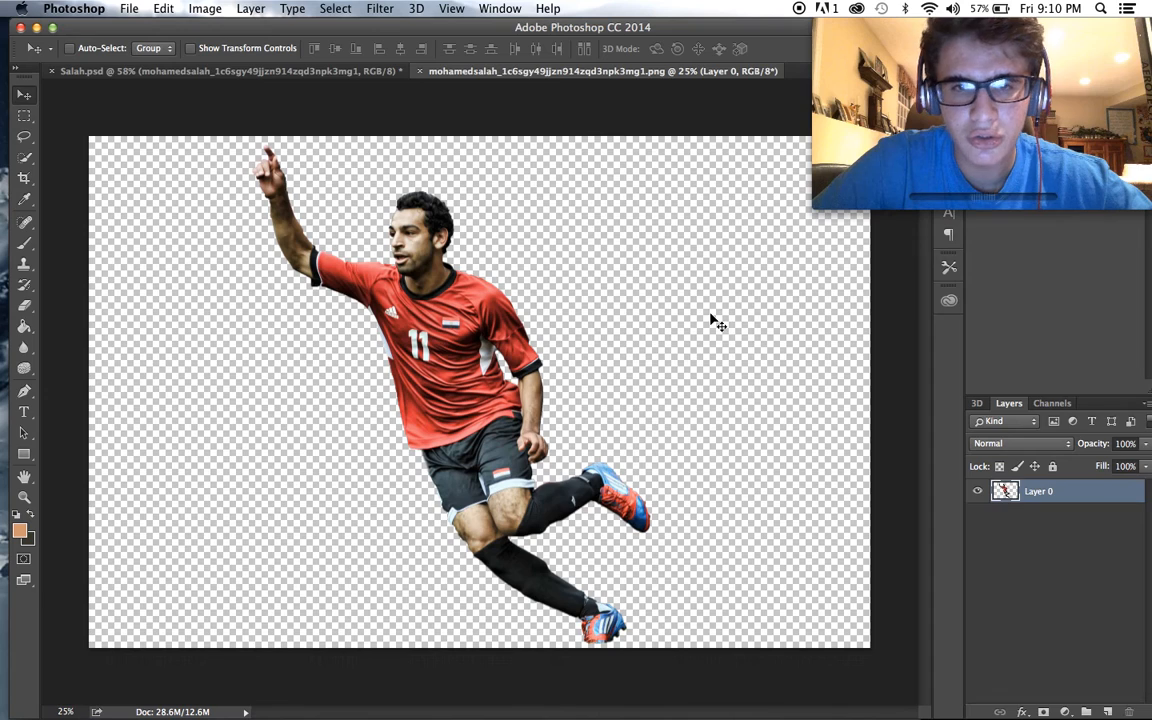
- Darken the player image with a Brightness/Contrast adjustment at brightness -150
left_click(205, 8)
mouse_move(265, 52)
left_click(371, 52)
left_click_drag(681, 388, 602, 386)
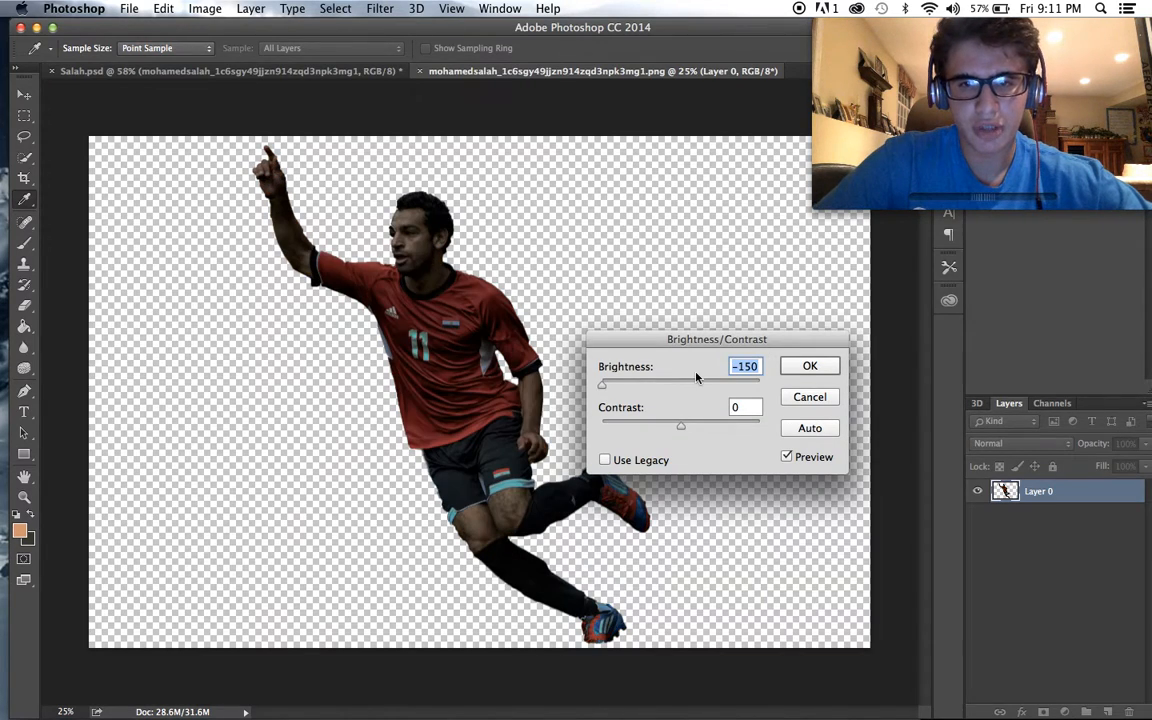
left_click(810, 366)
- Darken the player further with a second Brightness/Contrast adjustment
left_click(205, 8)
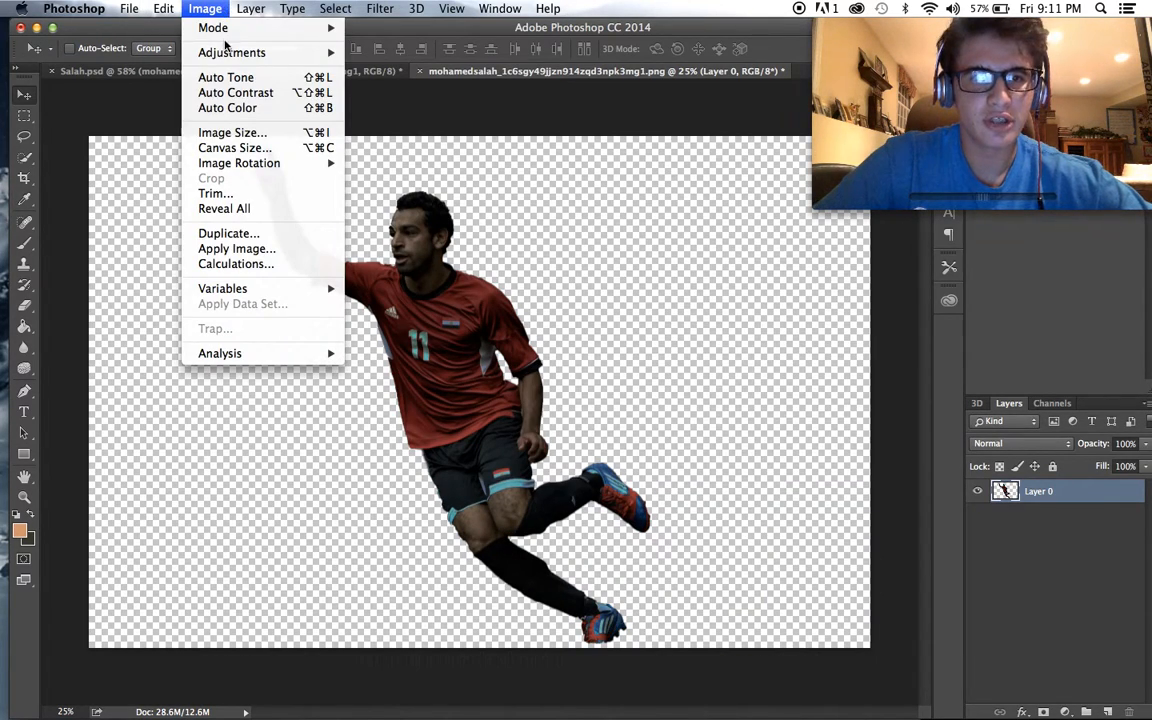
mouse_move(240, 55)
left_click(470, 52)
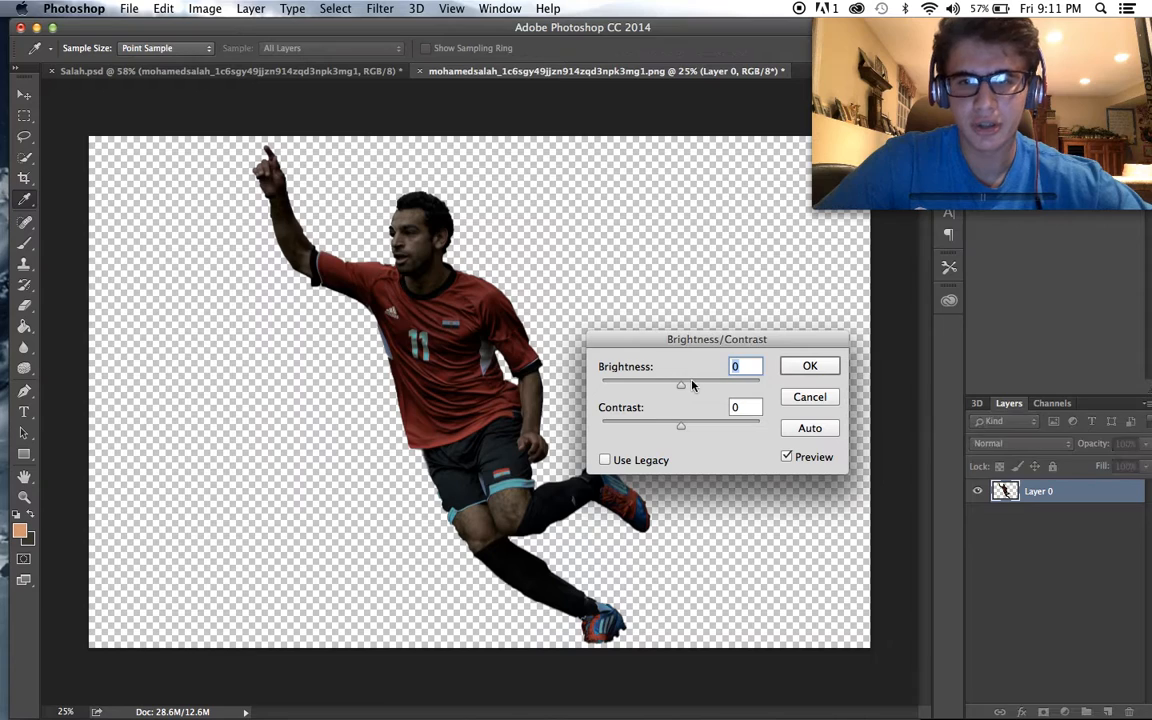
key("Return")
key("v")
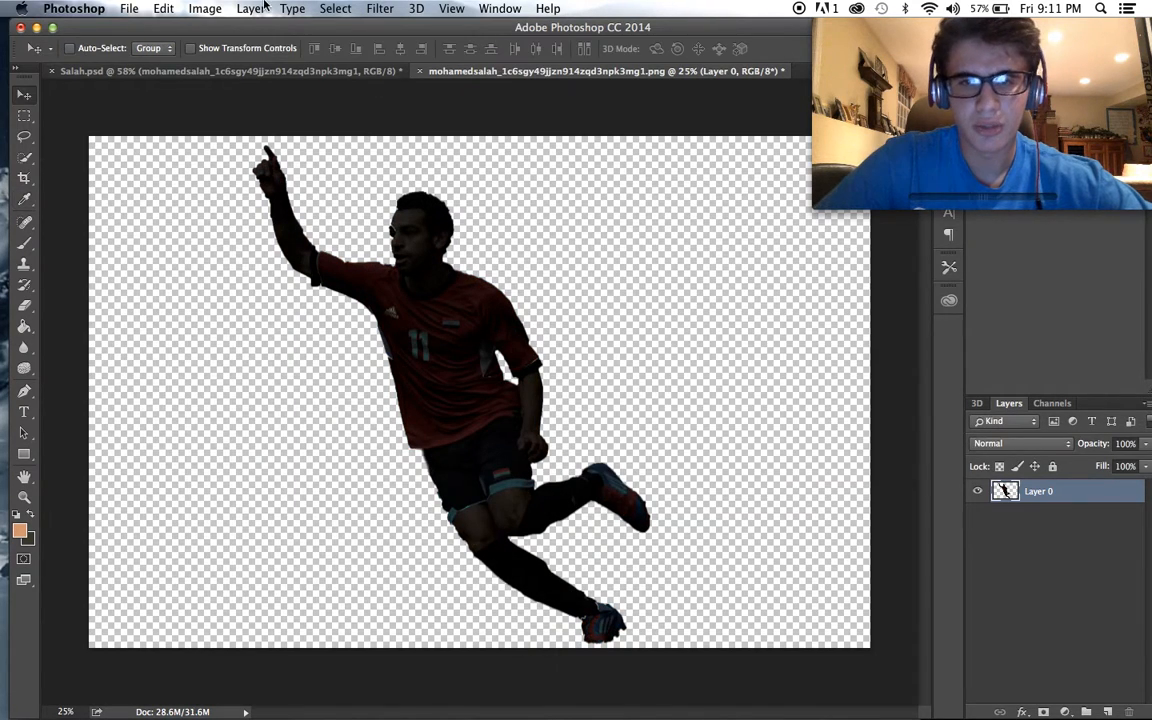
- Apply a third Brightness/Contrast adjustment to the player with brightness at -150
left_click(204, 8)
mouse_move(235, 50)
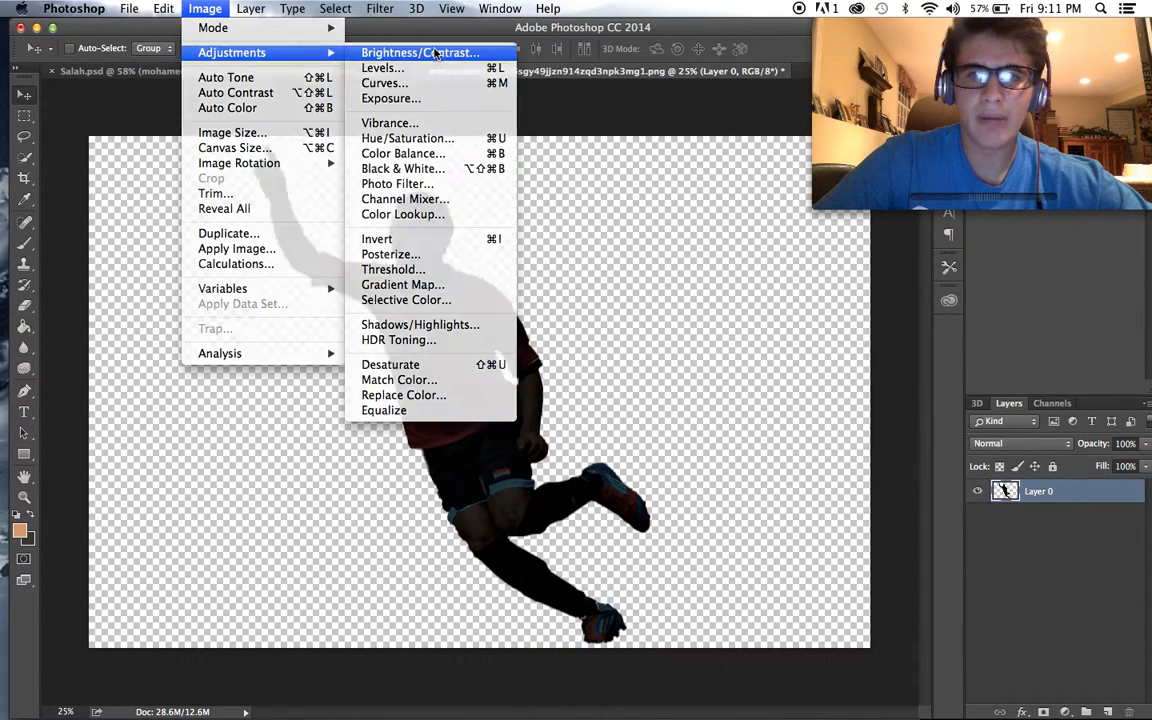
left_click(470, 50)
left_click_drag(683, 388, 237, 375)
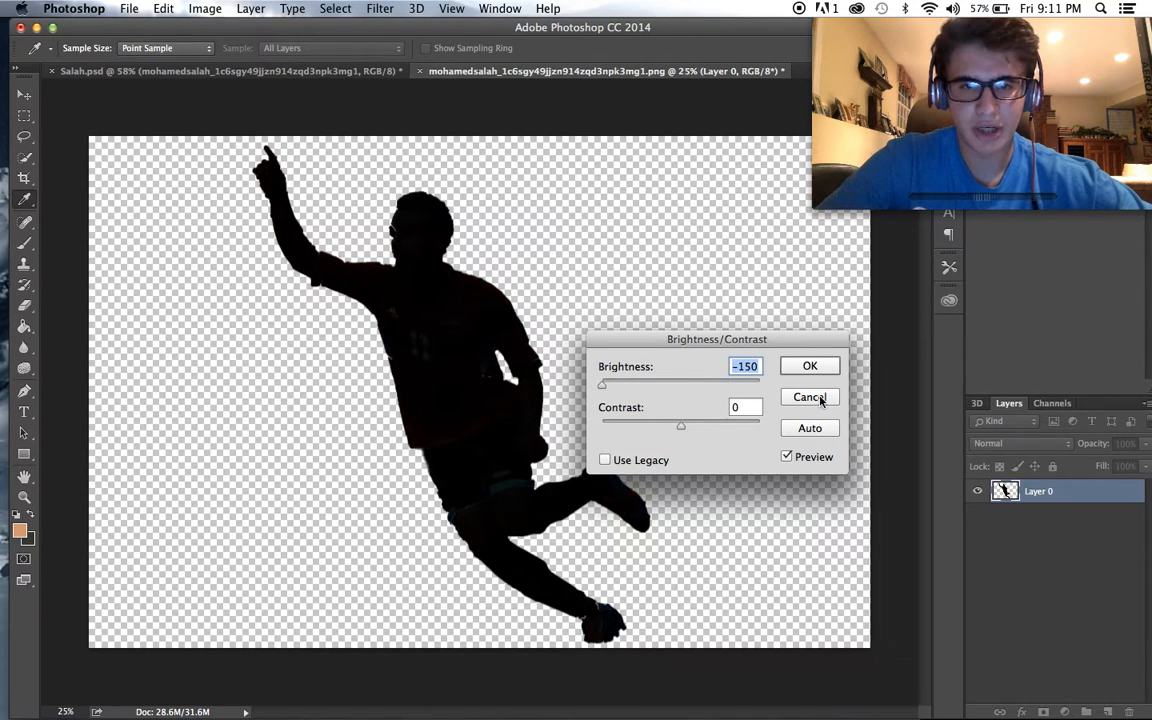
left_click(810, 367)
key("v")
- Turn the player into a solid black silhouette with a fourth Brightness/Contrast adjustment at brightness -150
left_click(205, 8)
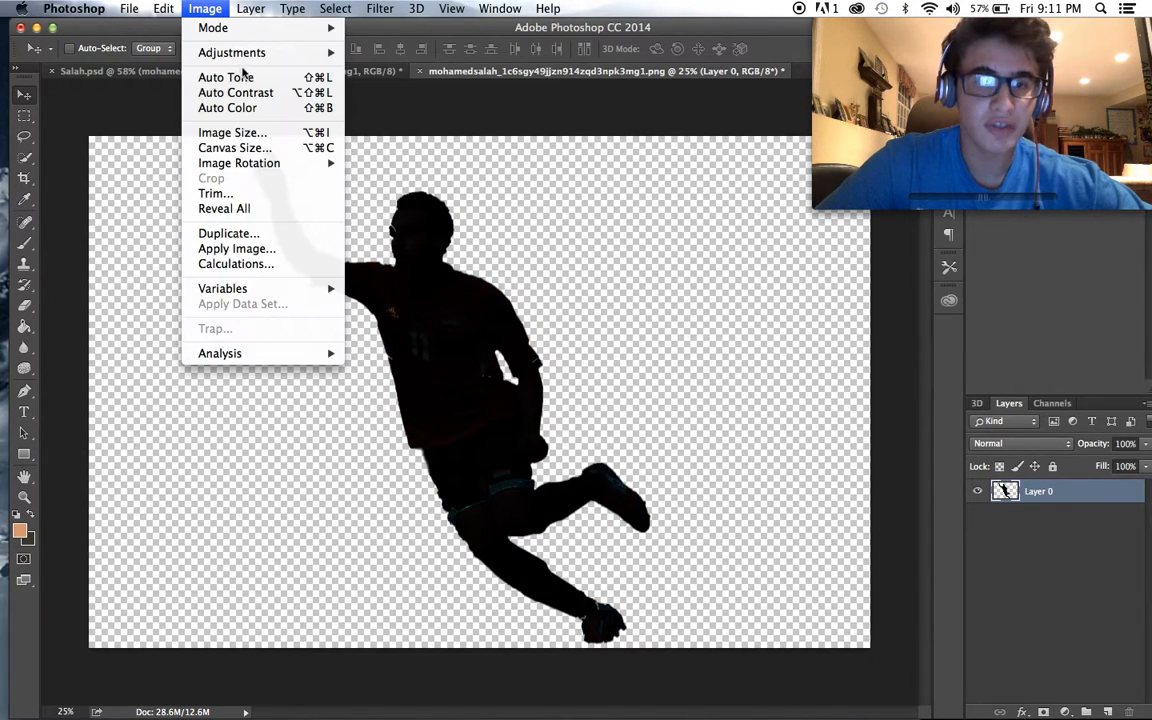
mouse_move(451, 8)
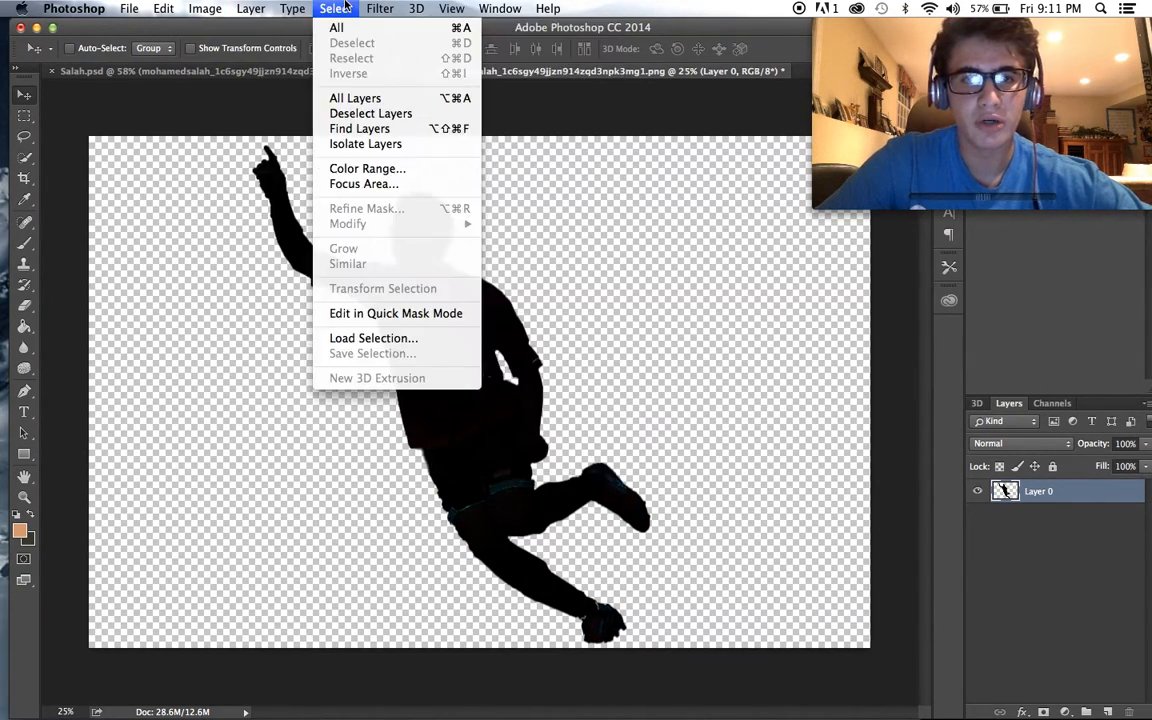
mouse_move(205, 8)
mouse_move(220, 52)
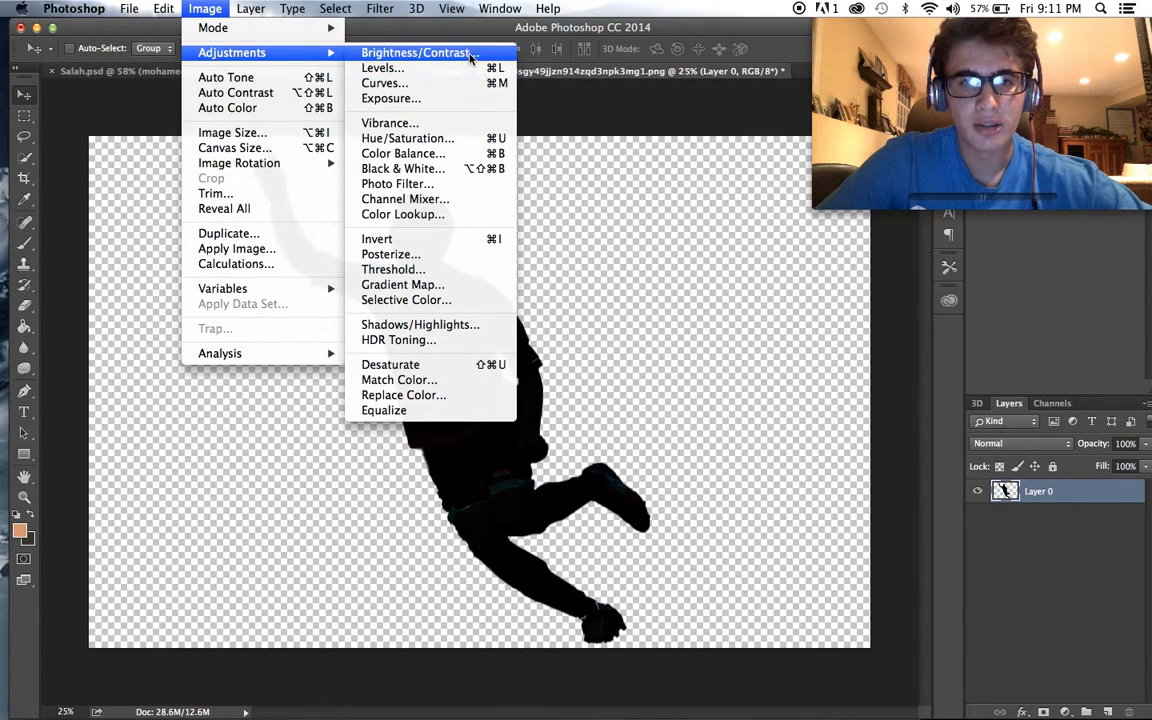
left_click(420, 52)
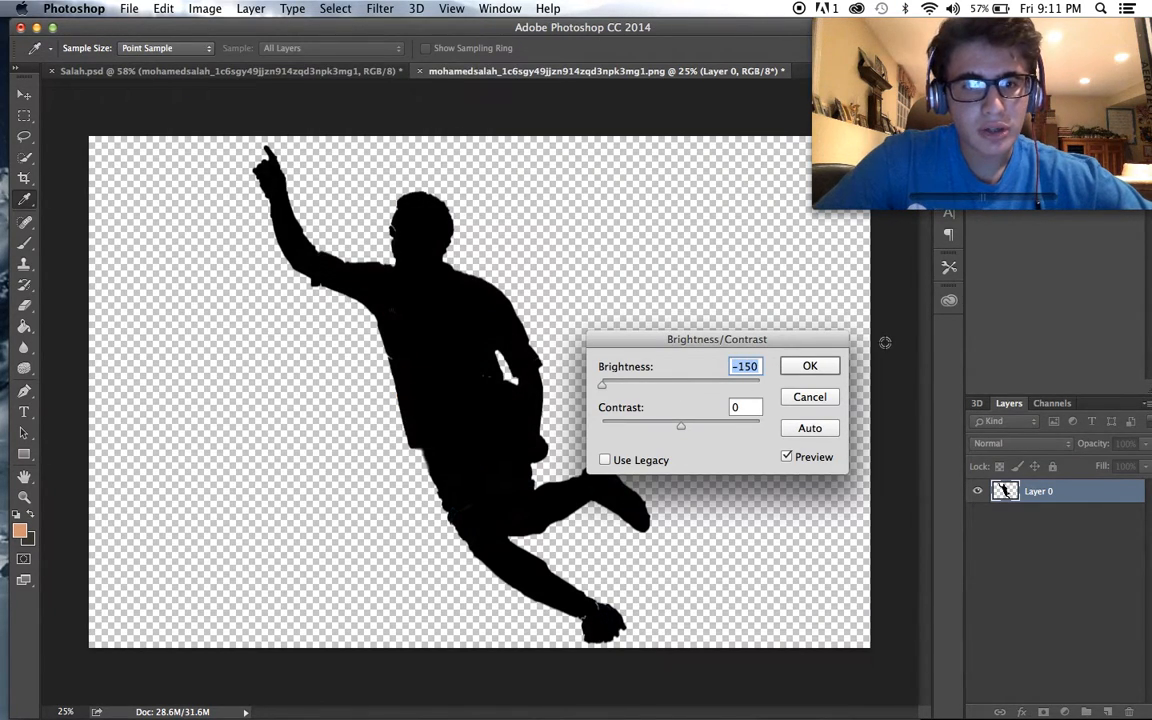
left_click(832, 367)
key("v")
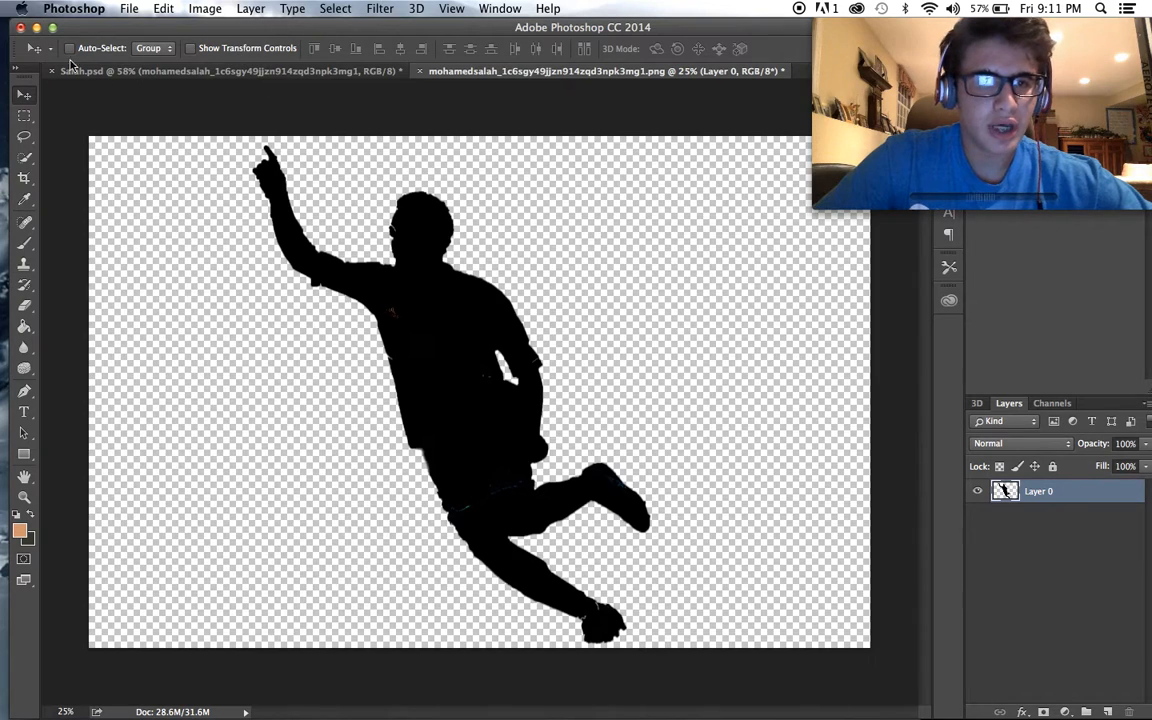
- Copy the black silhouette into Salah.psd as a new layer and delete the small placed colour player layer
left_click_drag(428, 222, 263, 72)
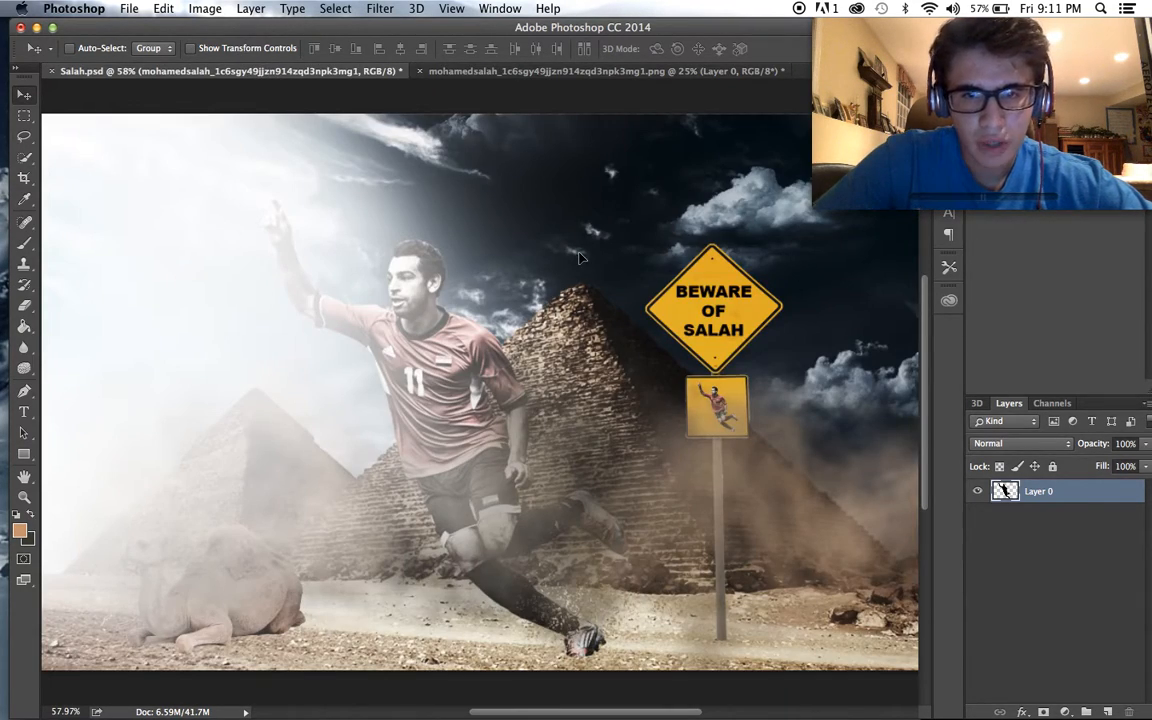
left_click_drag(578, 258, 580, 260)
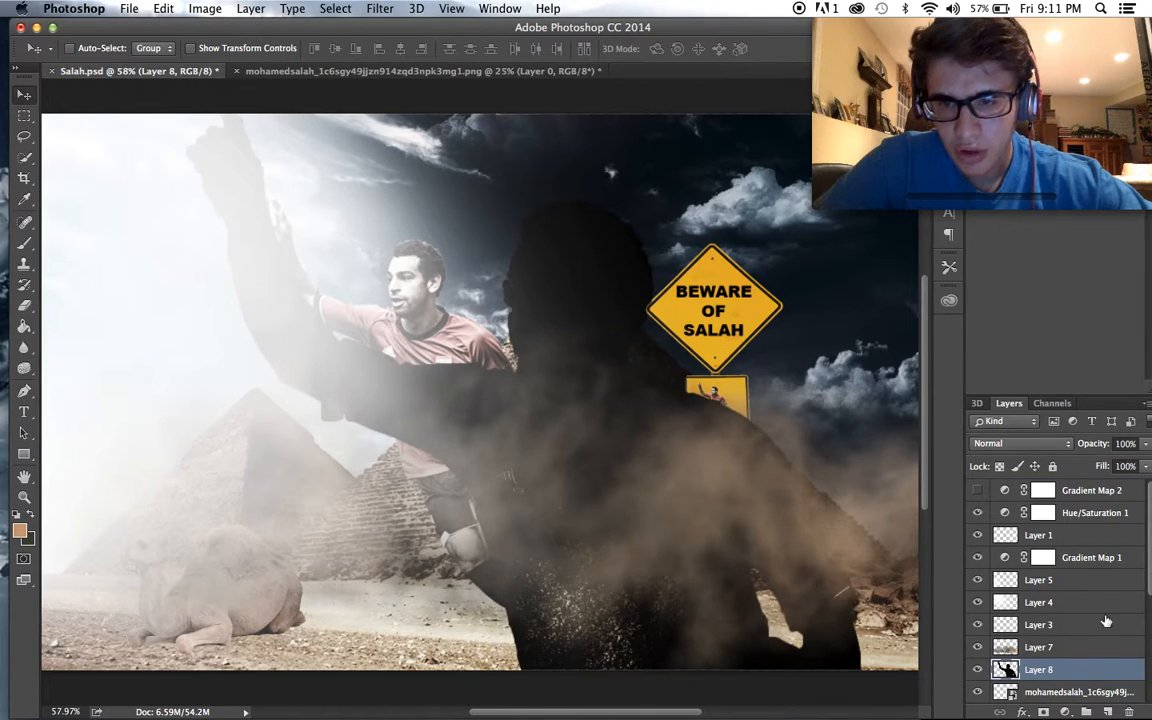
left_click(1080, 692)
key("Delete")
- Scale the black silhouette on Layer 8 down to about 4.85% with Free Transform
left_click(1057, 677)
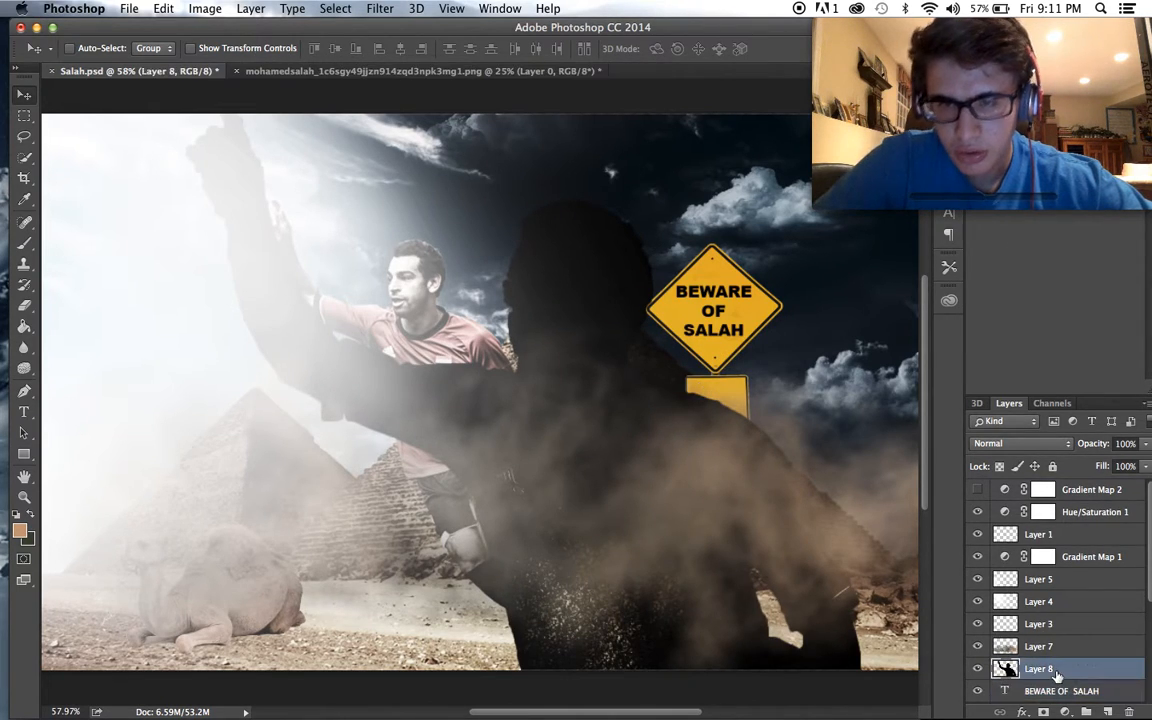
key("super+t")
scroll(290, 192, "down", 4)
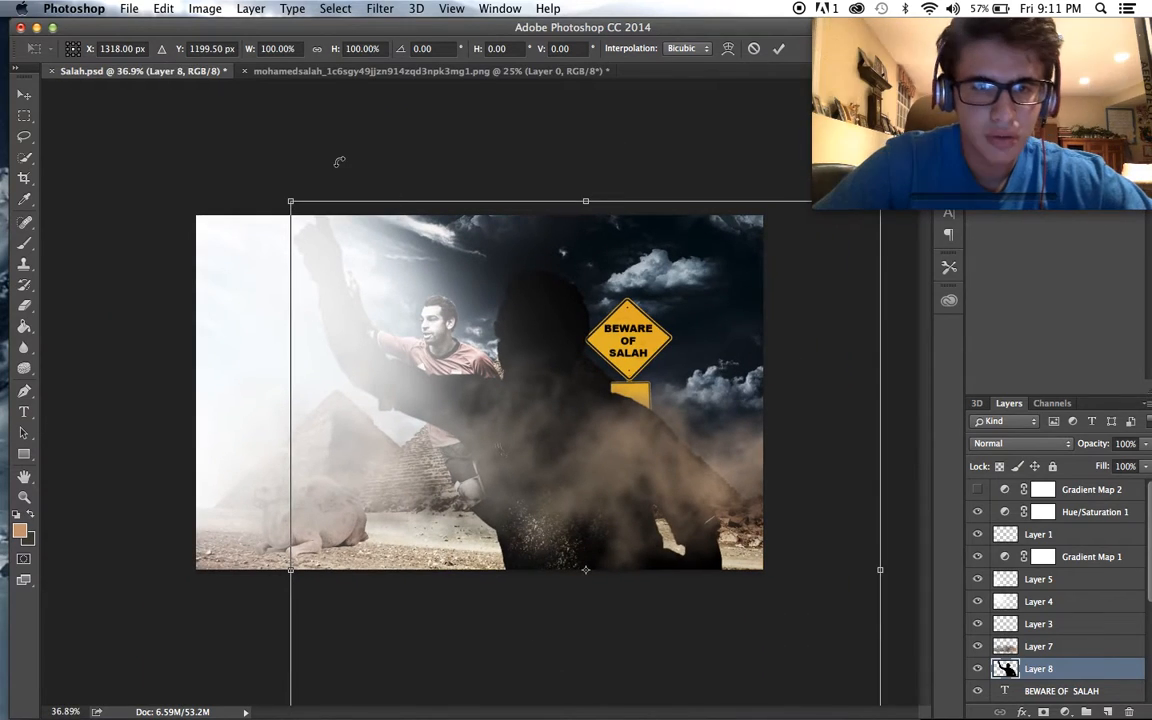
left_click_drag(301, 217, 640, 422)
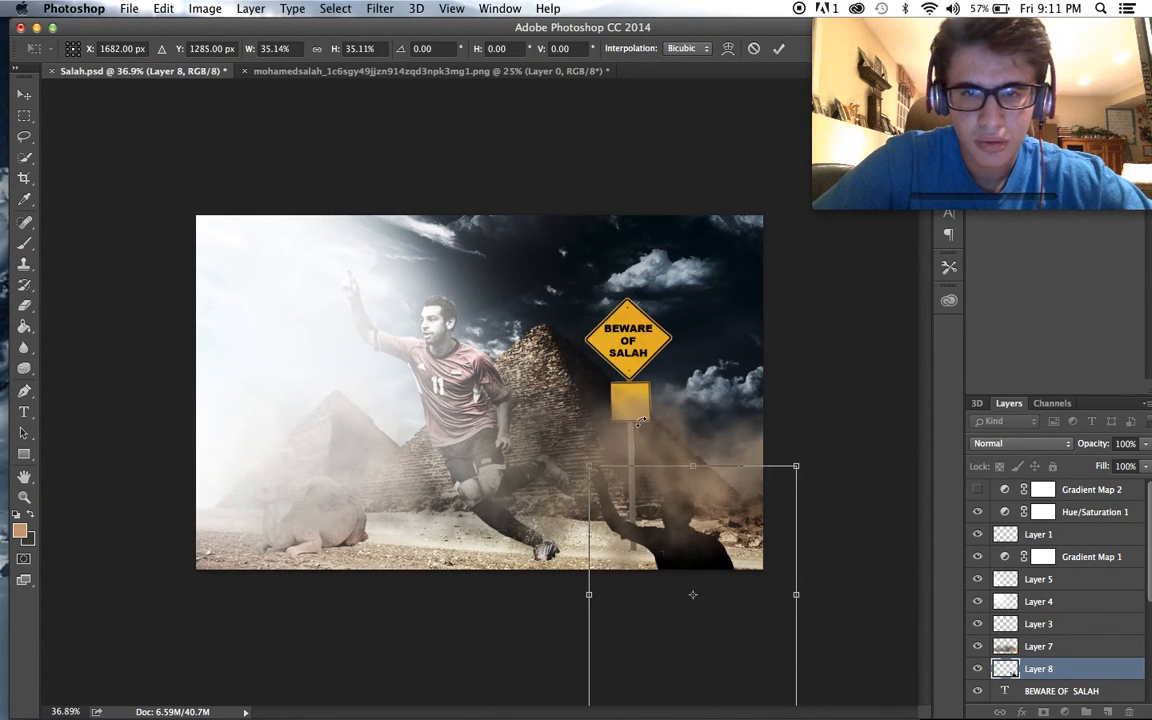
left_click_drag(692, 487, 631, 343)
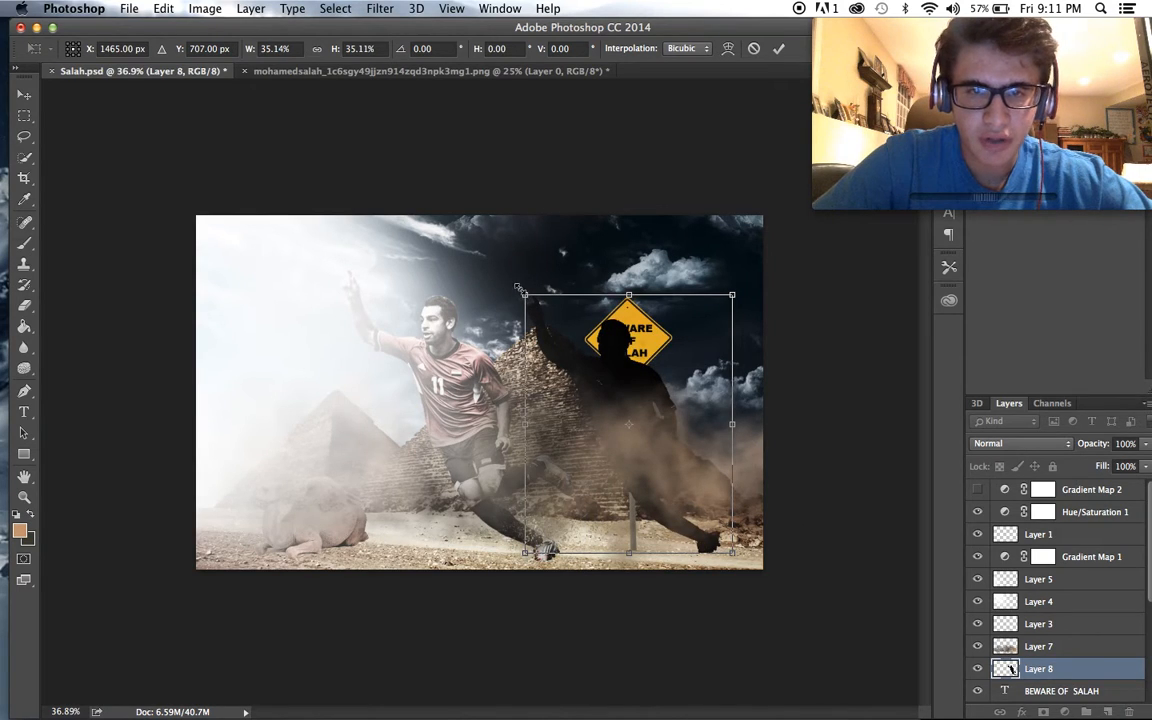
left_click_drag(519, 289, 642, 441)
left_click_drag(697, 473, 641, 388)
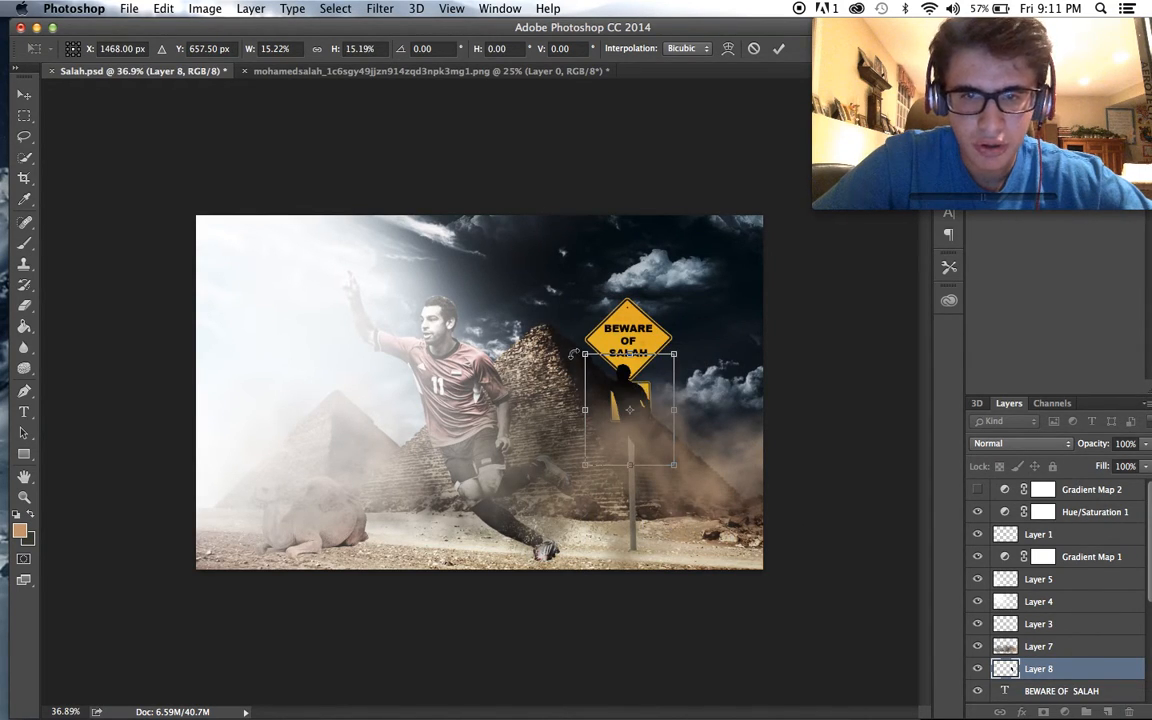
left_click_drag(585, 354, 644, 430)
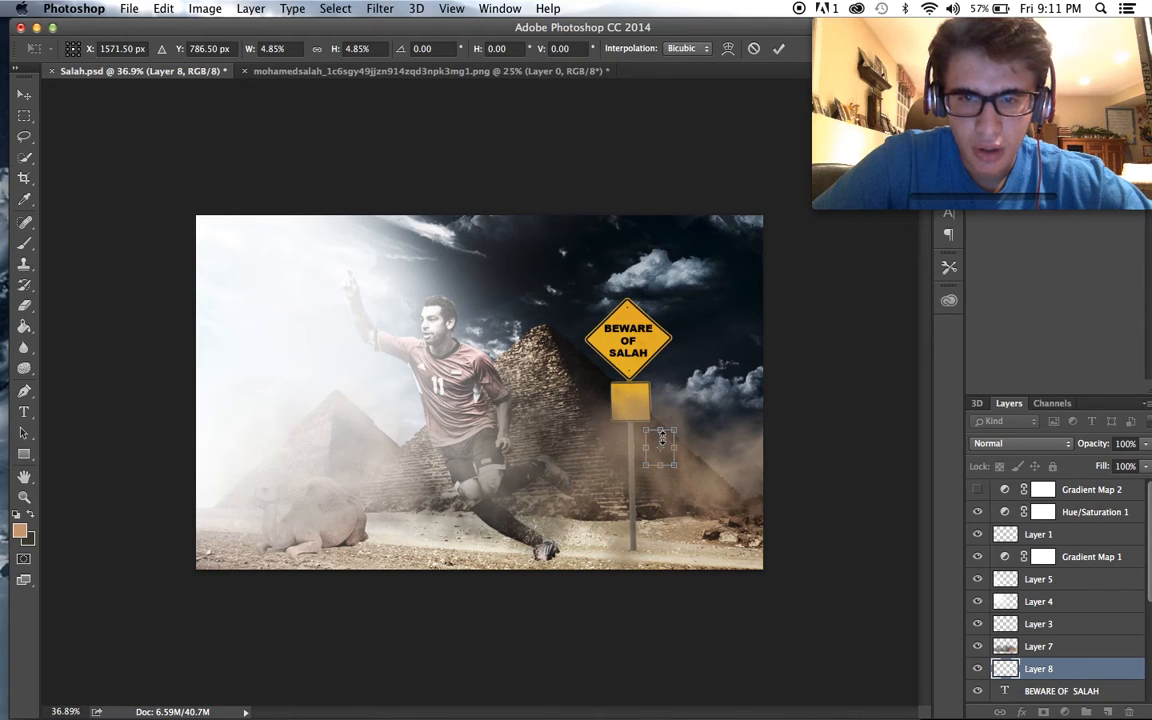
- Move the small black silhouette onto the square sign below the diamond, center it there and apply the transform
left_click_drag(669, 451, 635, 395)
left_click_drag(666, 440, 637, 390)
scroll(637, 390, "up", 5)
scroll(636, 390, "up", 1)
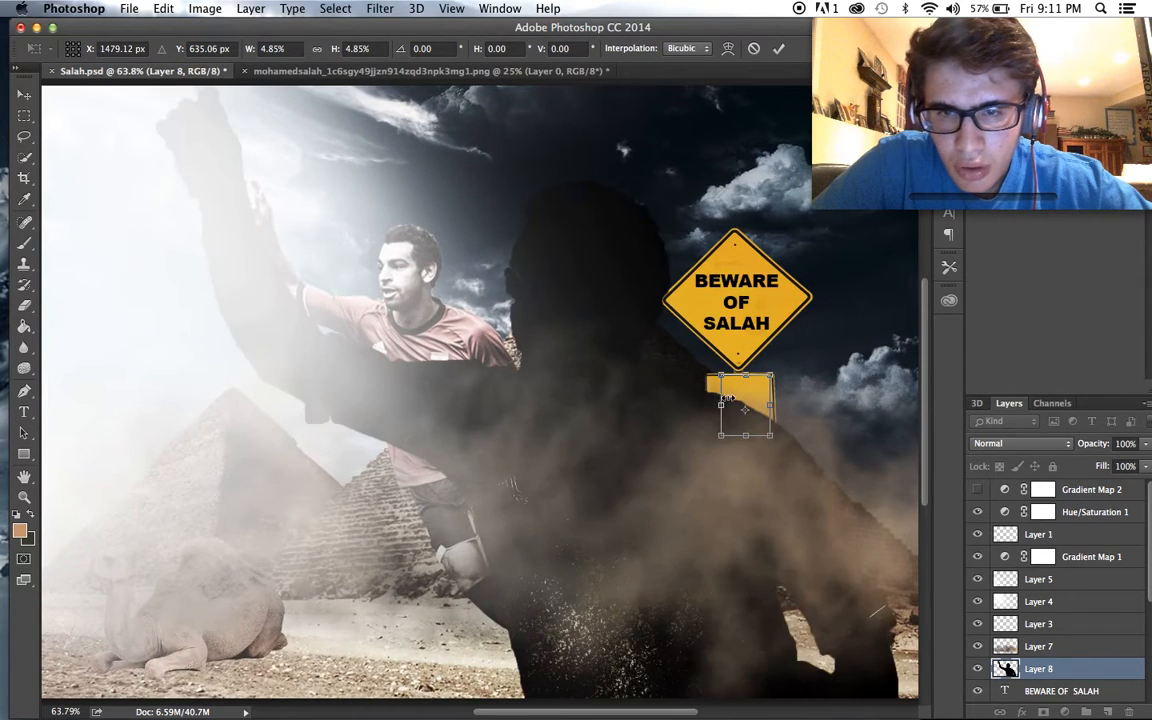
left_click_drag(751, 402, 747, 402)
key("Left")
key("Left")
key("Left")
key("Left")
key("Left")
key("Left")
key("Left")
key("Left")
key("Left")
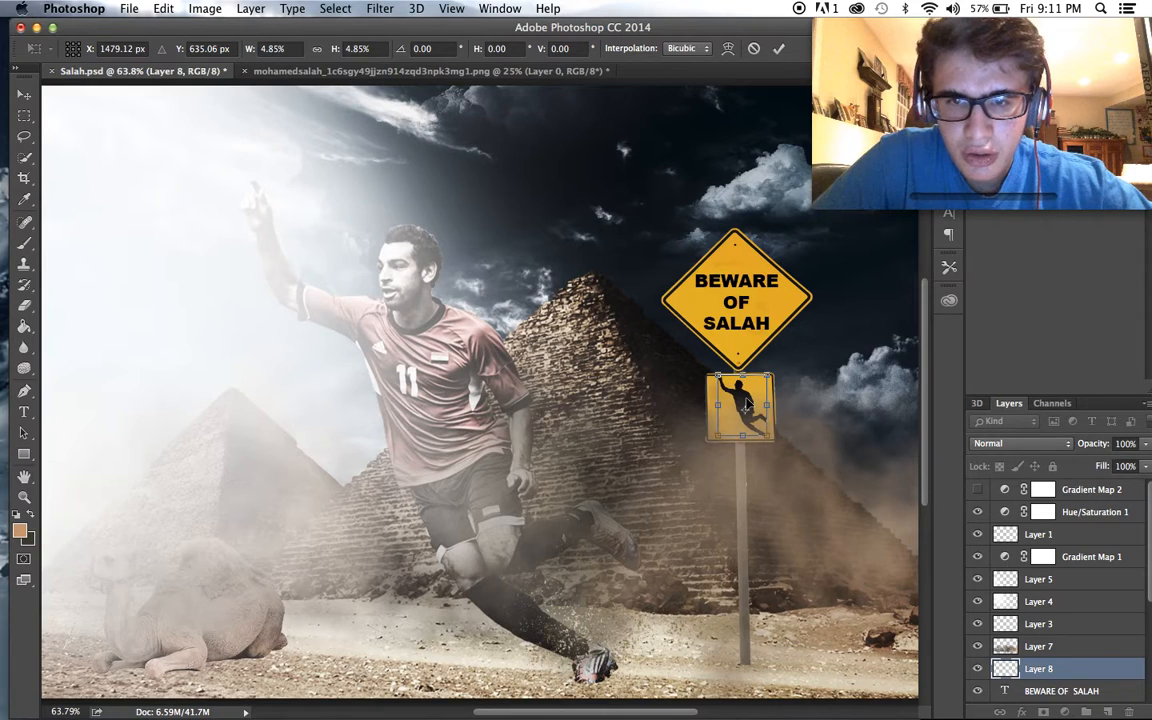
key("Return")
scroll(860, 399, "down", 3)
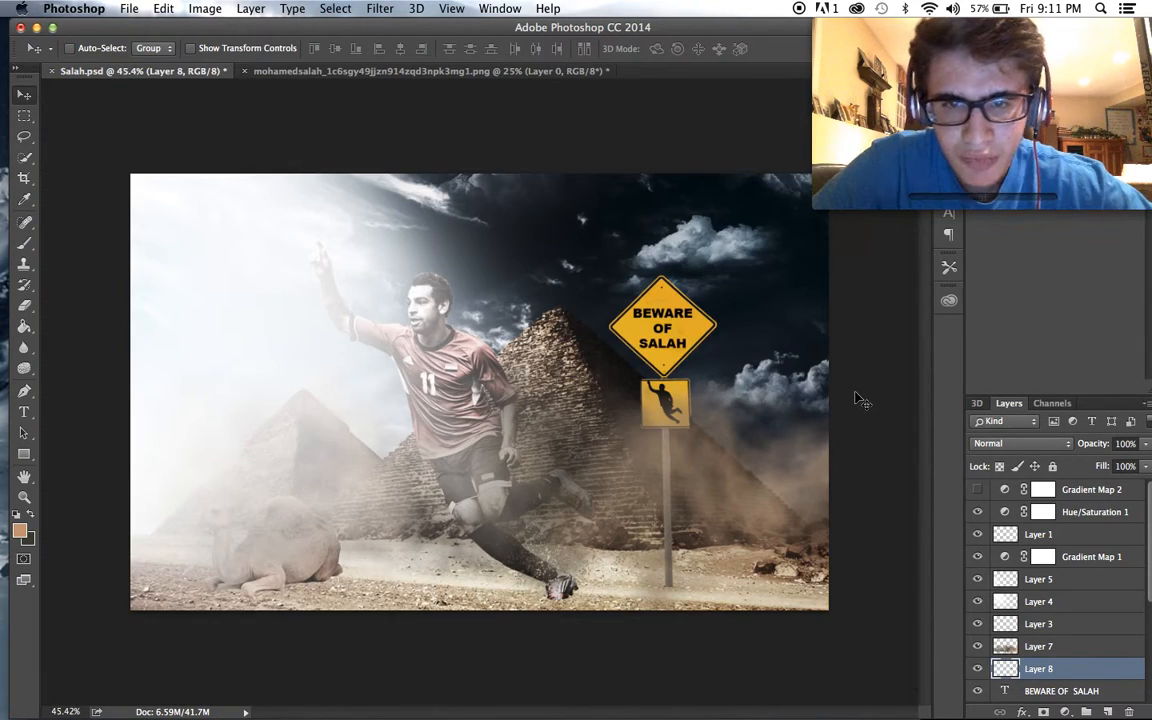
scroll(857, 400, "up", 4)
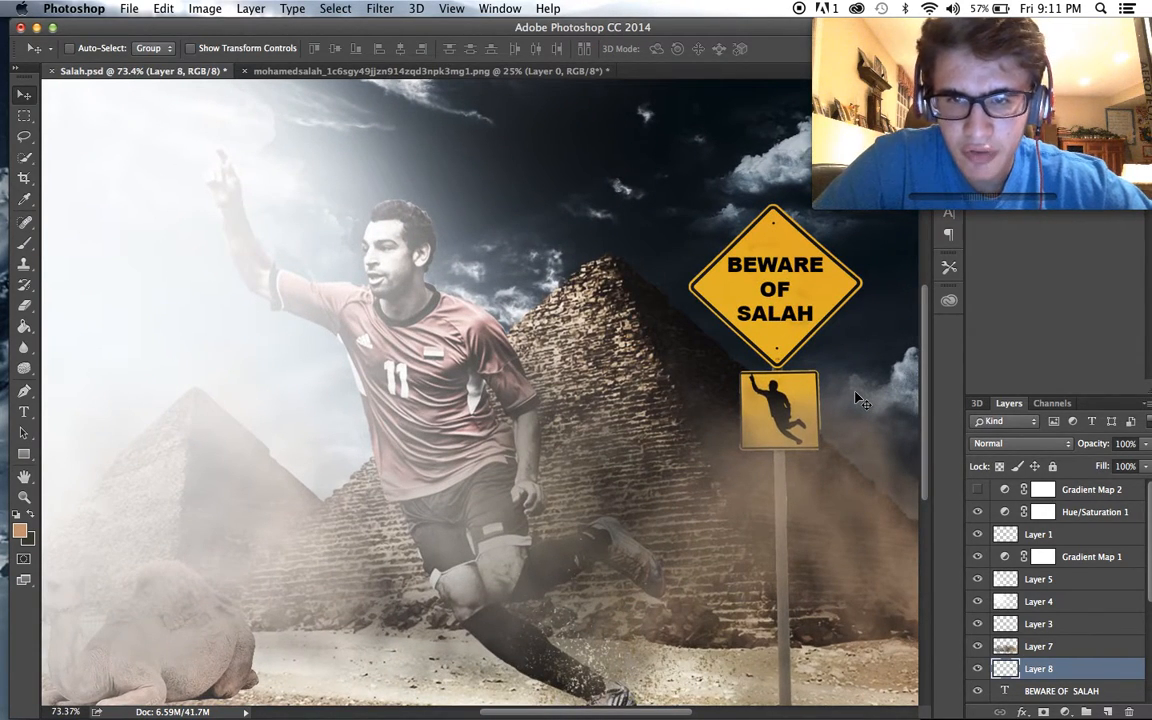
- Duplicate the Gradient Map 1 adjustment layer and lower the copy's opacity to about 43%
scroll(857, 400, "down", 3)
scroll(857, 400, "up", 2)
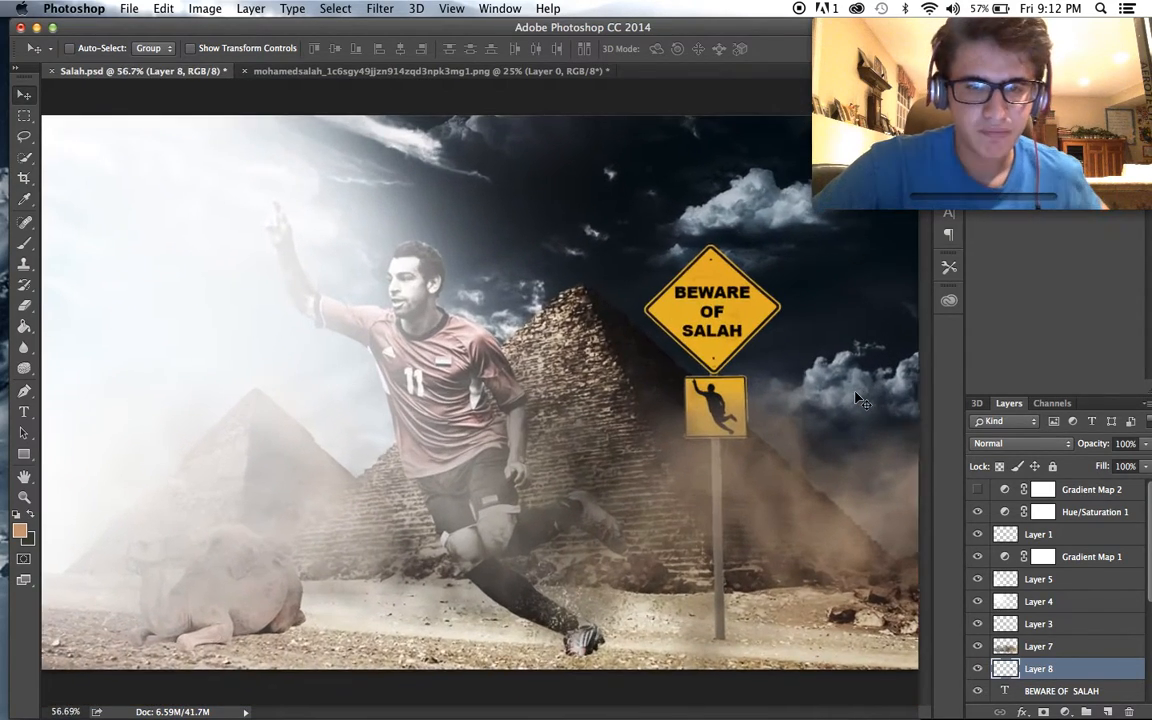
scroll(857, 400, "down", 2)
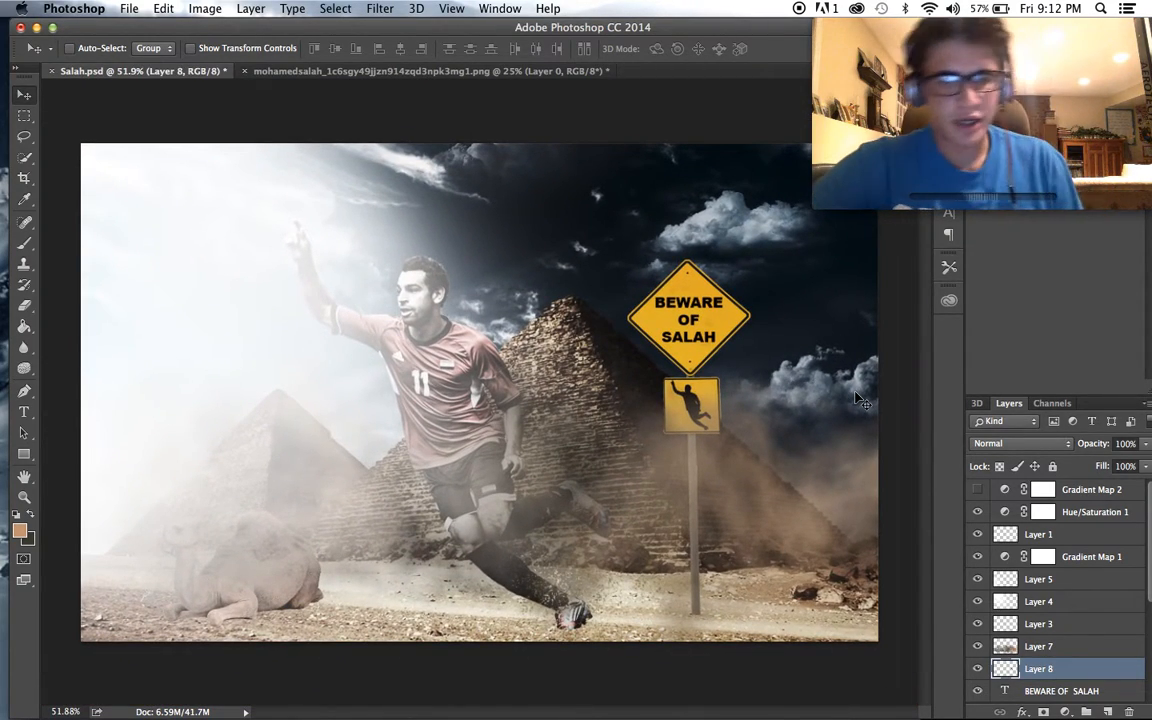
scroll(857, 400, "down", 1)
scroll(857, 400, "up", 2)
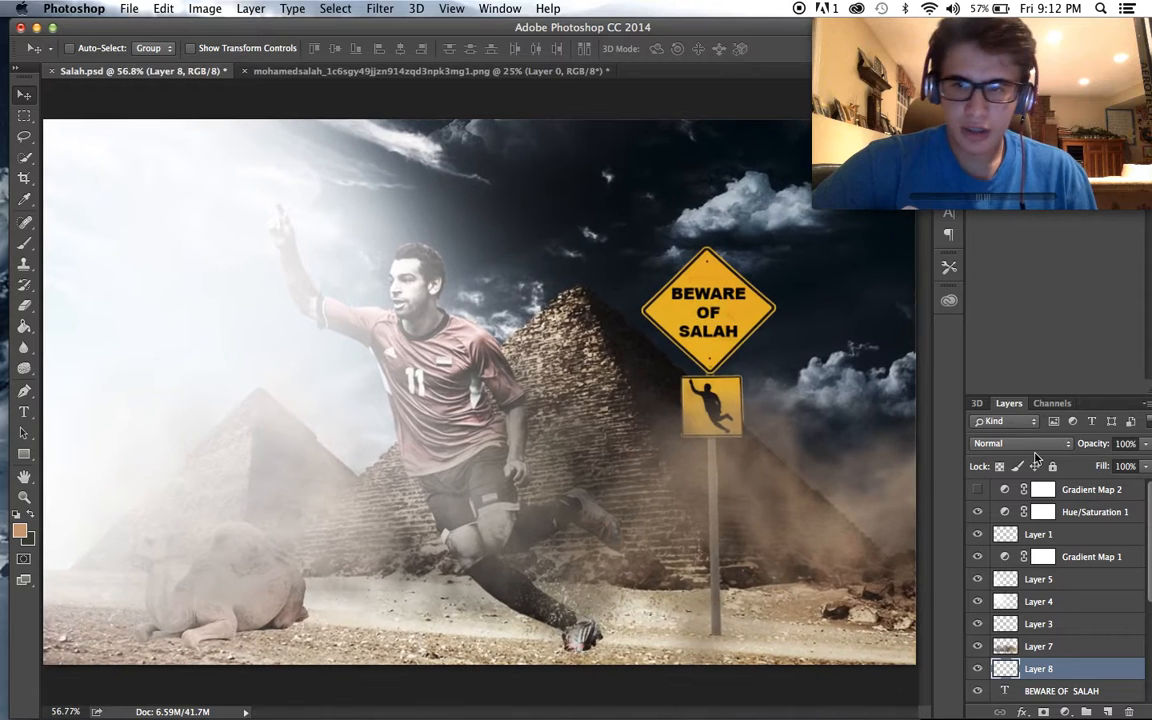
left_click(1045, 558)
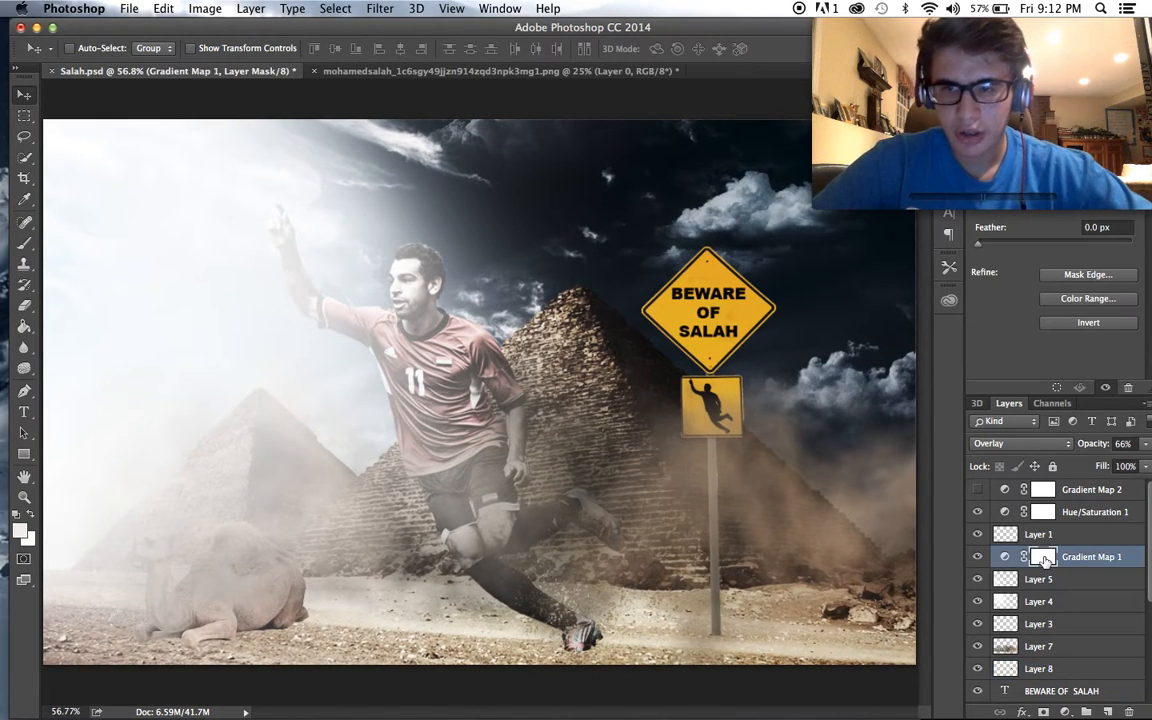
scroll(1040, 556, "down", 3)
scroll(1042, 560, "up", 3)
key("super+j")
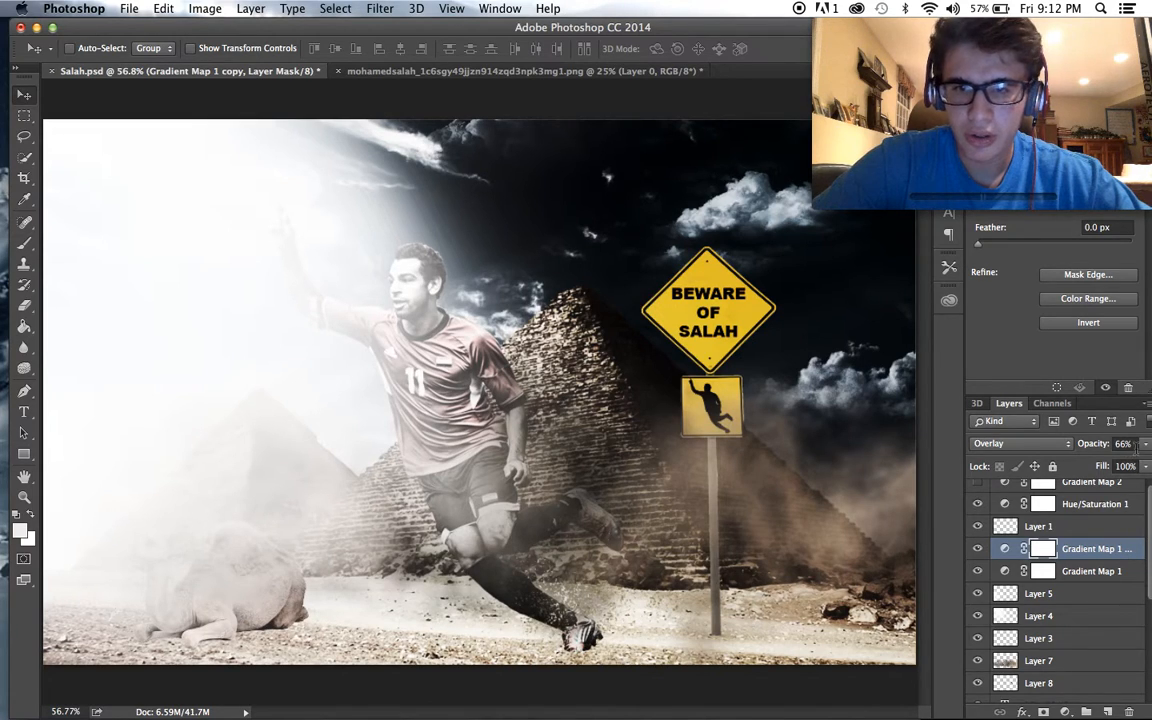
left_click(1144, 444)
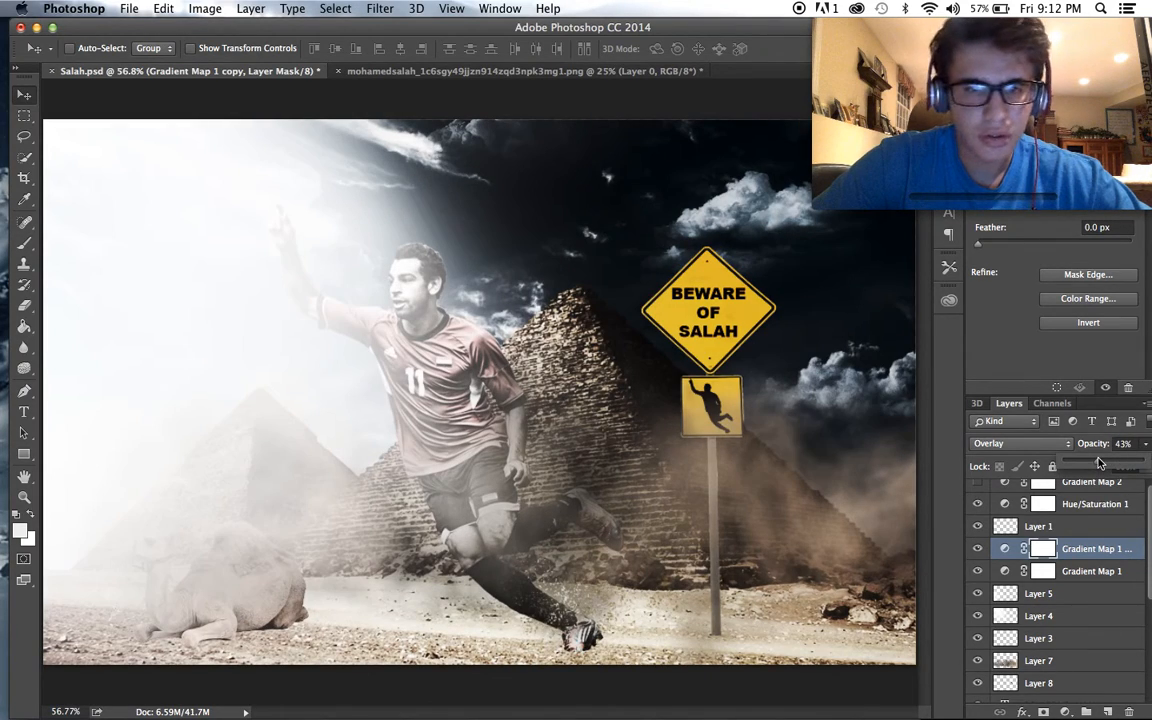
- Lower the original Gradient Map 1 layer's opacity to 36%
left_click(1068, 571)
left_click(1137, 447)
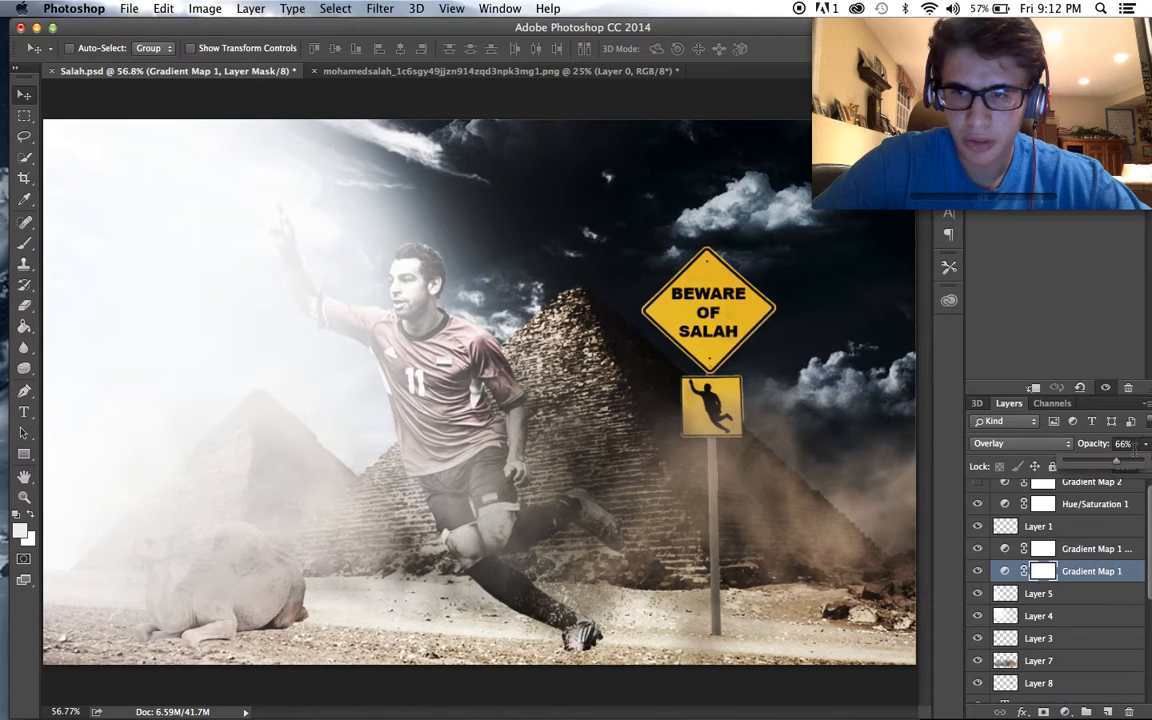
scroll(732, 518, "down", 3)
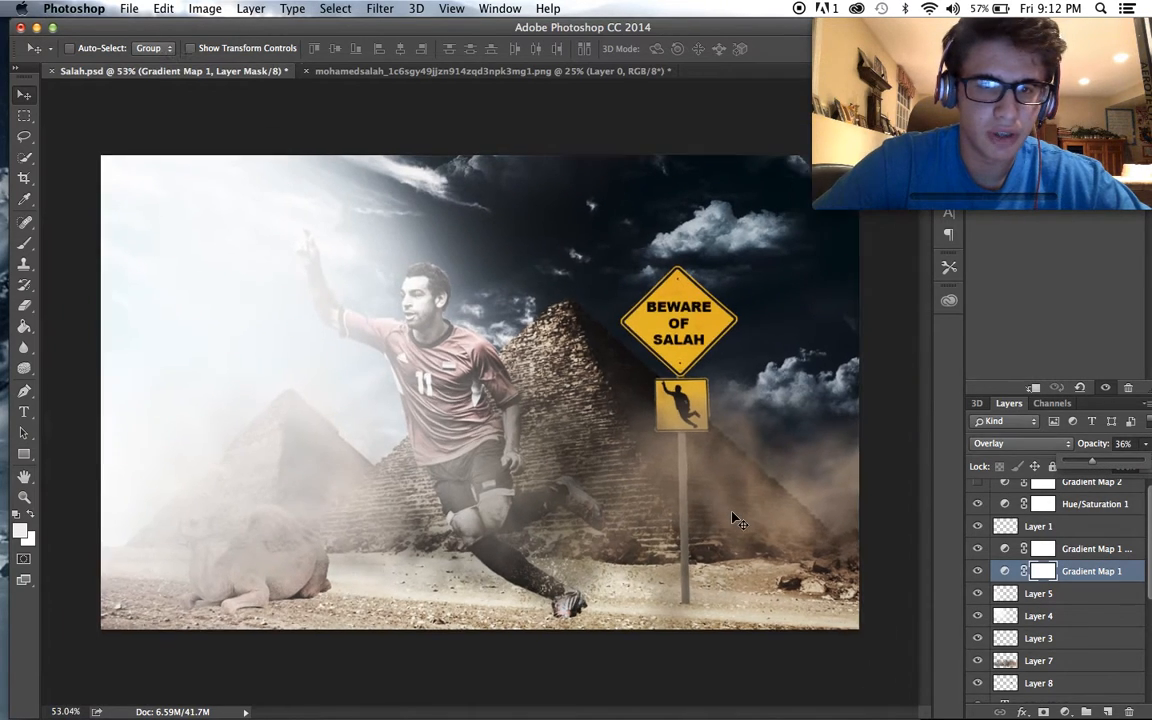
scroll(732, 518, "up", 2)
scroll(732, 518, "down", 1)
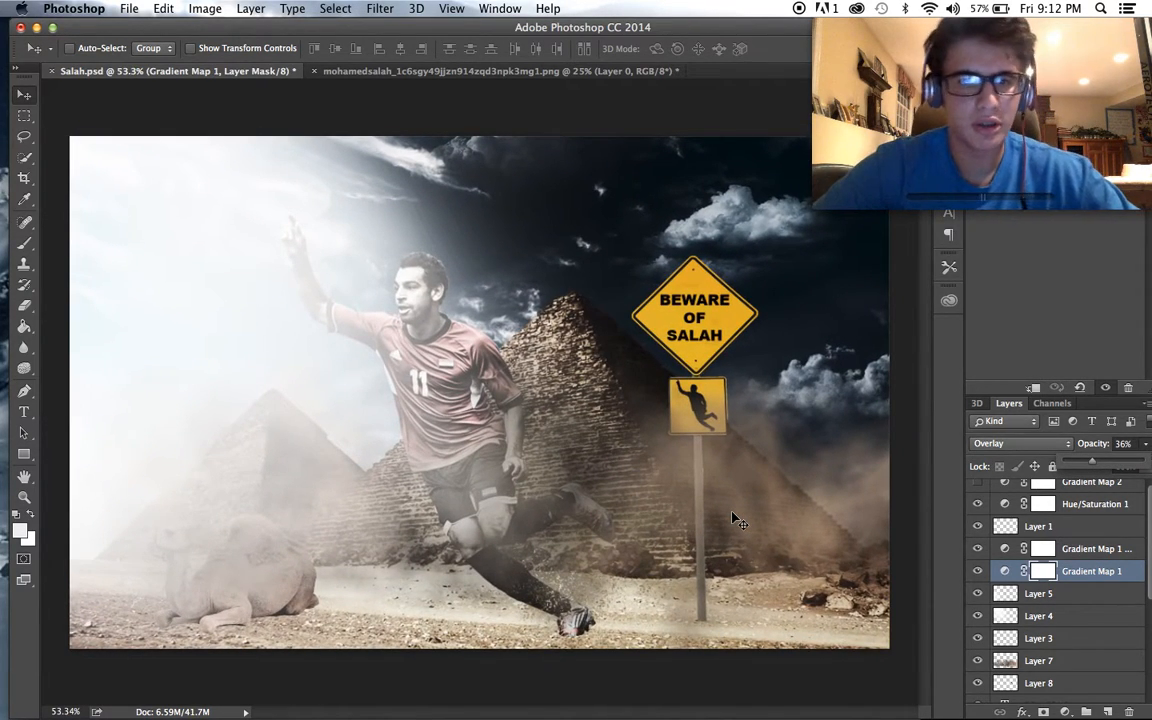
- Merge the D4971_CM_0035 sign, the BEWARE OF SALAH text and the silhouette on Layer 8 into one layer
scroll(1035, 508, "down", 5)
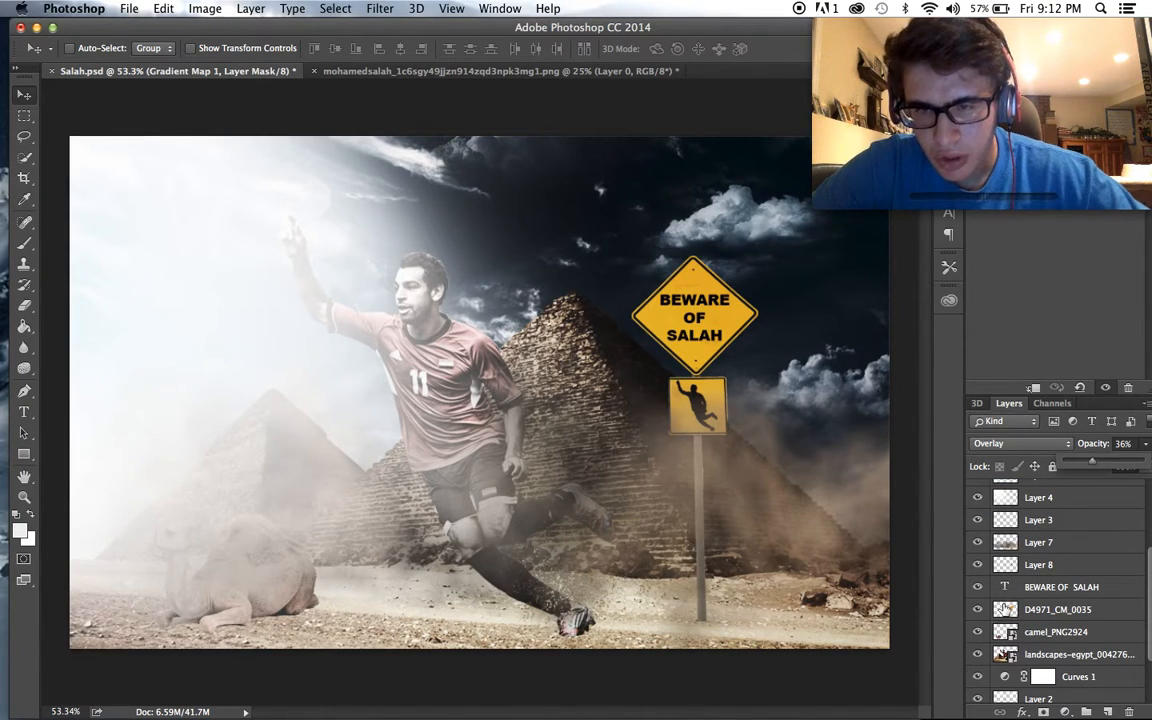
scroll(1004, 609, "down", 3)
left_click_drag(1020, 546, 1035, 524)
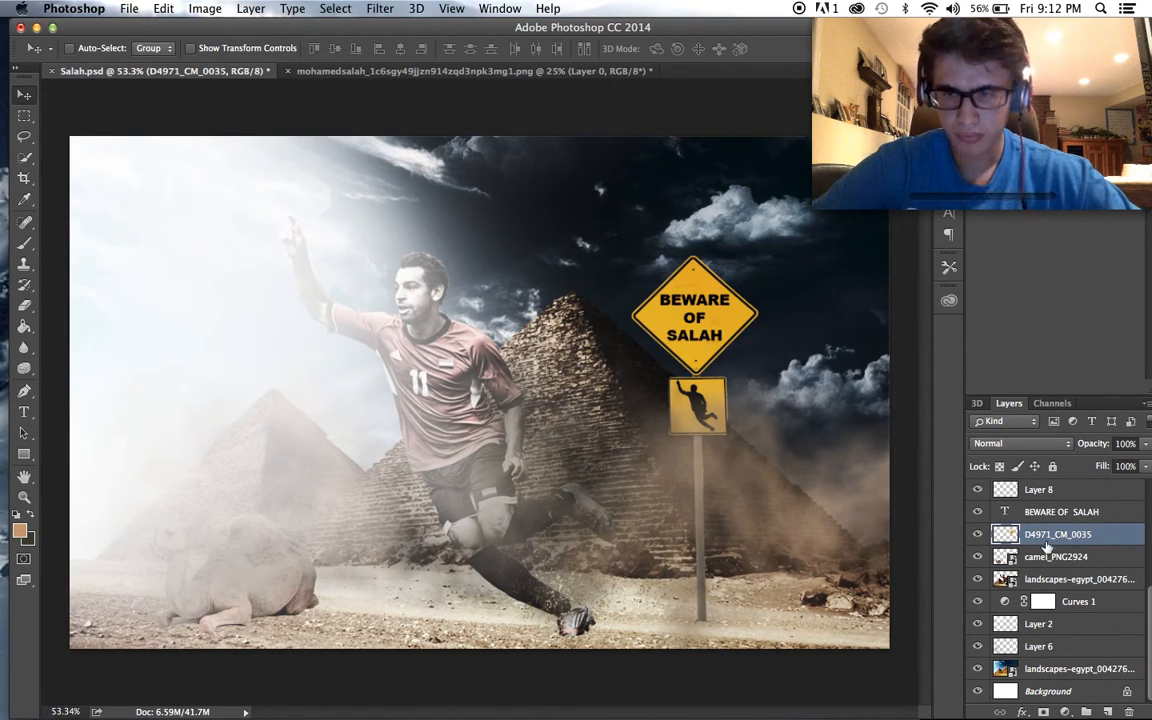
scroll(820, 580, "down", 1)
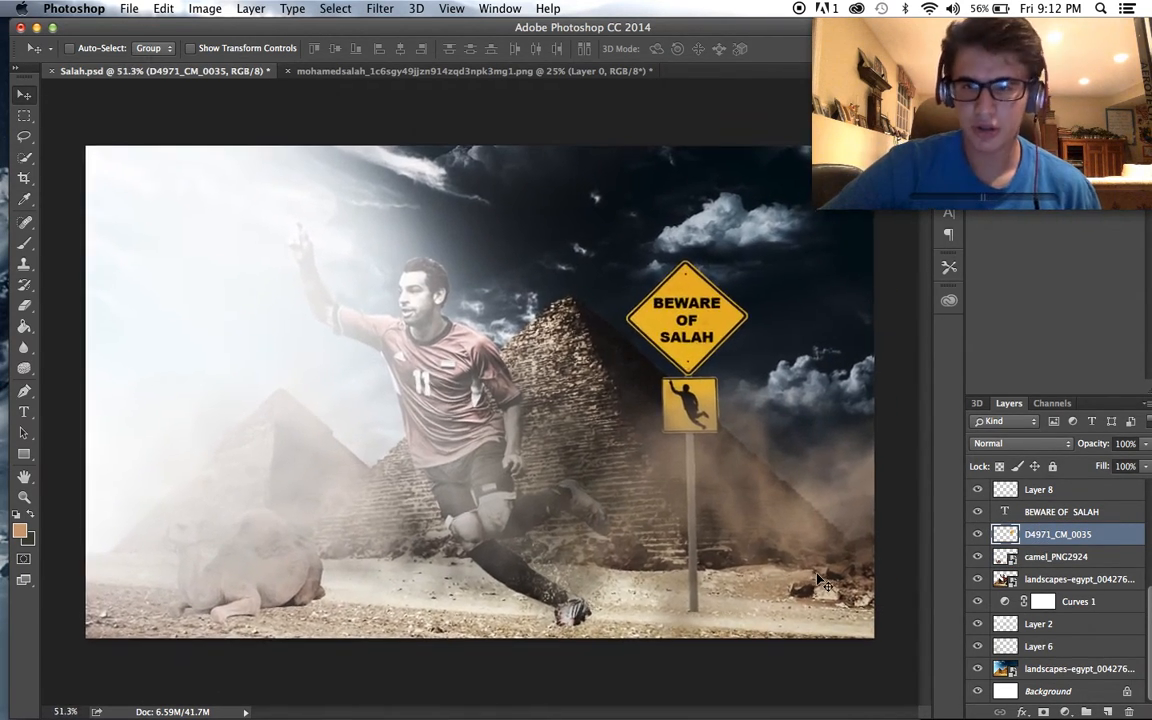
left_click(1060, 558)
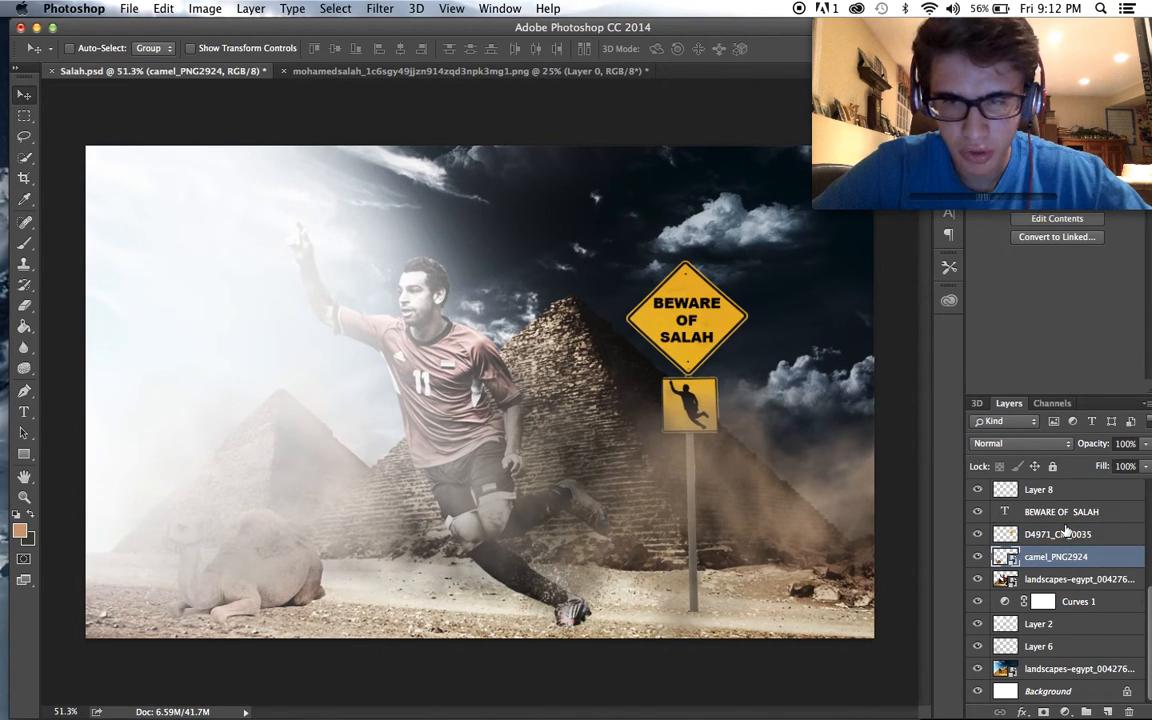
left_click(1054, 535)
scroll(1053, 537, "up", 2)
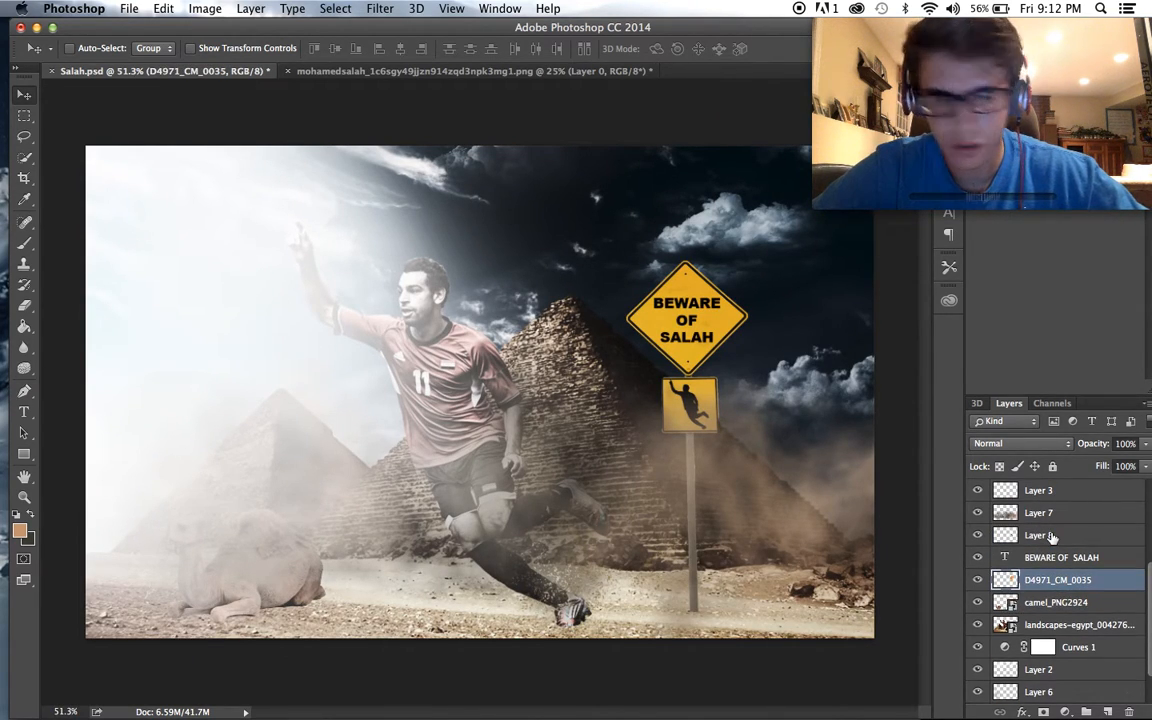
left_click(1050, 537, "shift")
key("super+e")
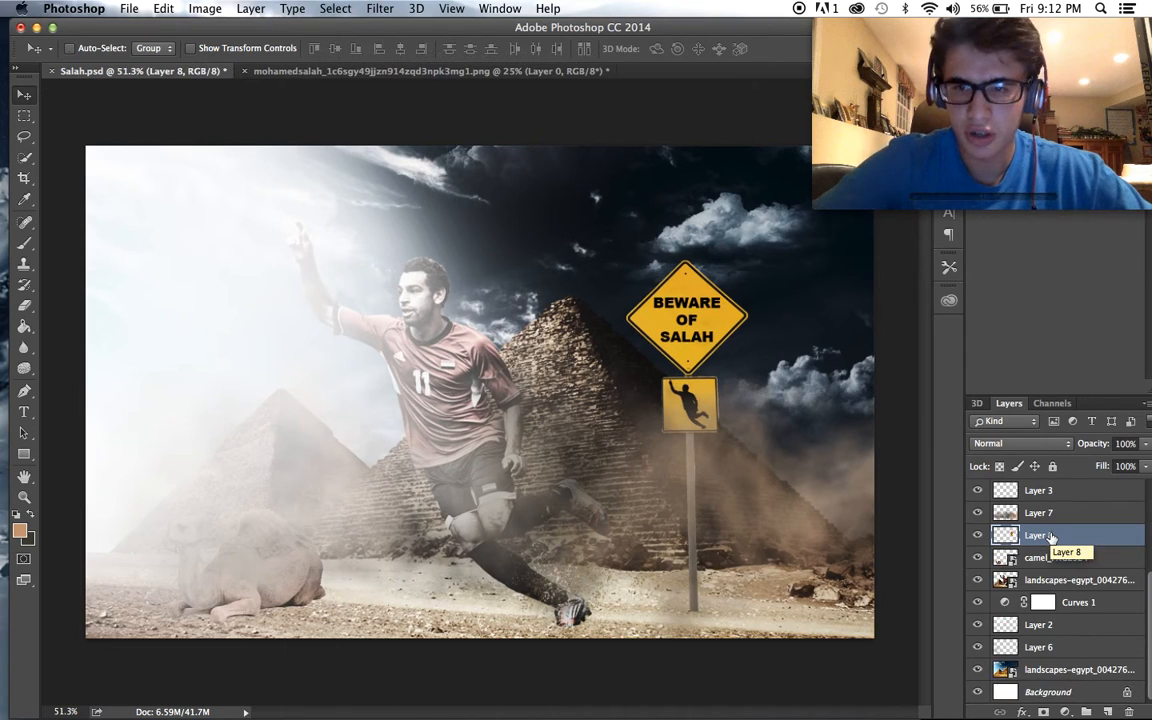
- Darken the merged road sign with a Brightness/Contrast adjustment at brightness -29
left_click(205, 8)
mouse_move(232, 62)
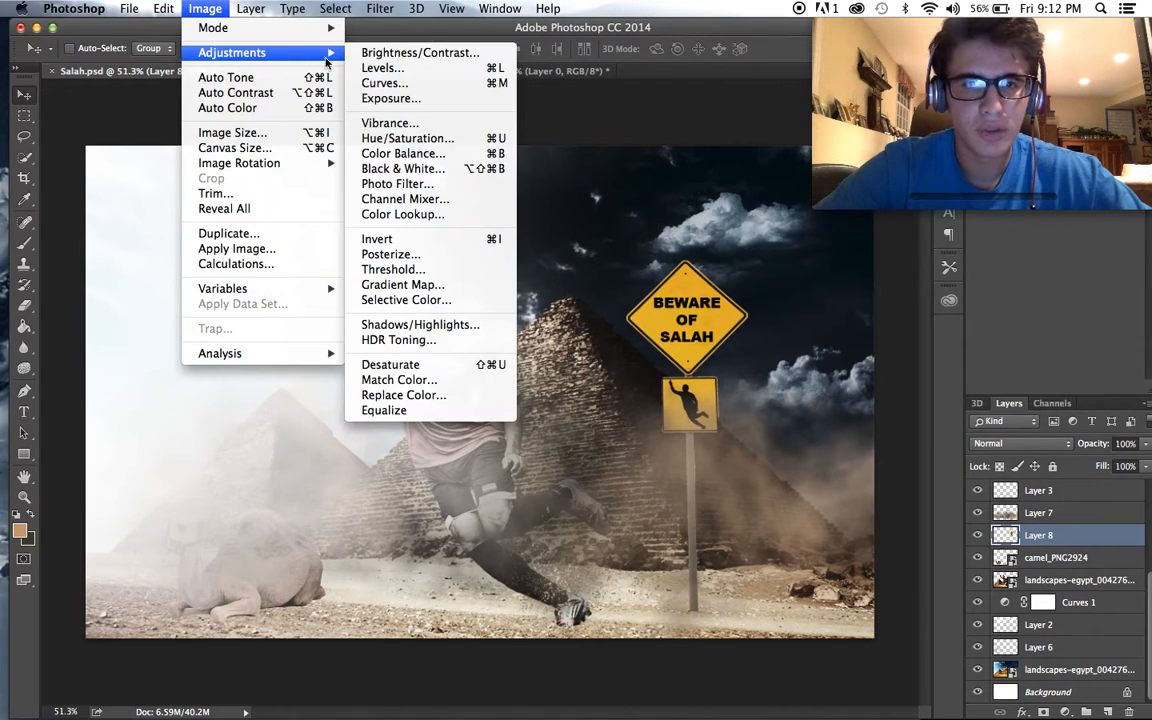
left_click(330, 52)
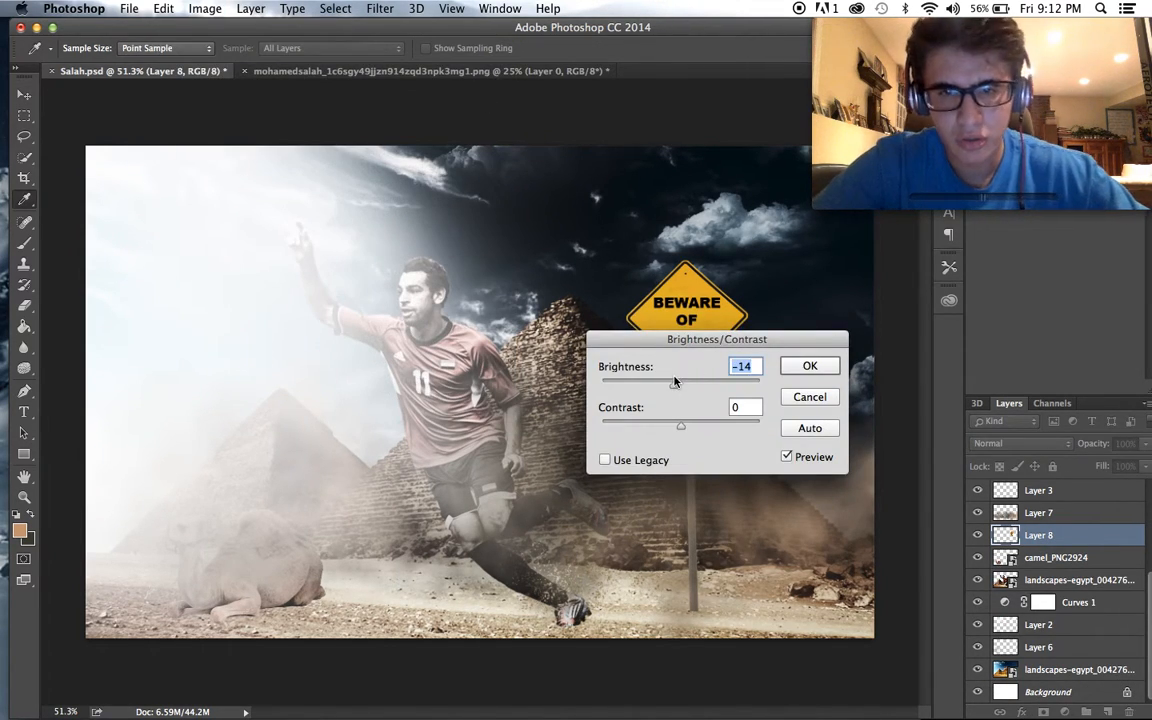
left_click_drag(626, 392, 668, 385)
left_click(802, 371)
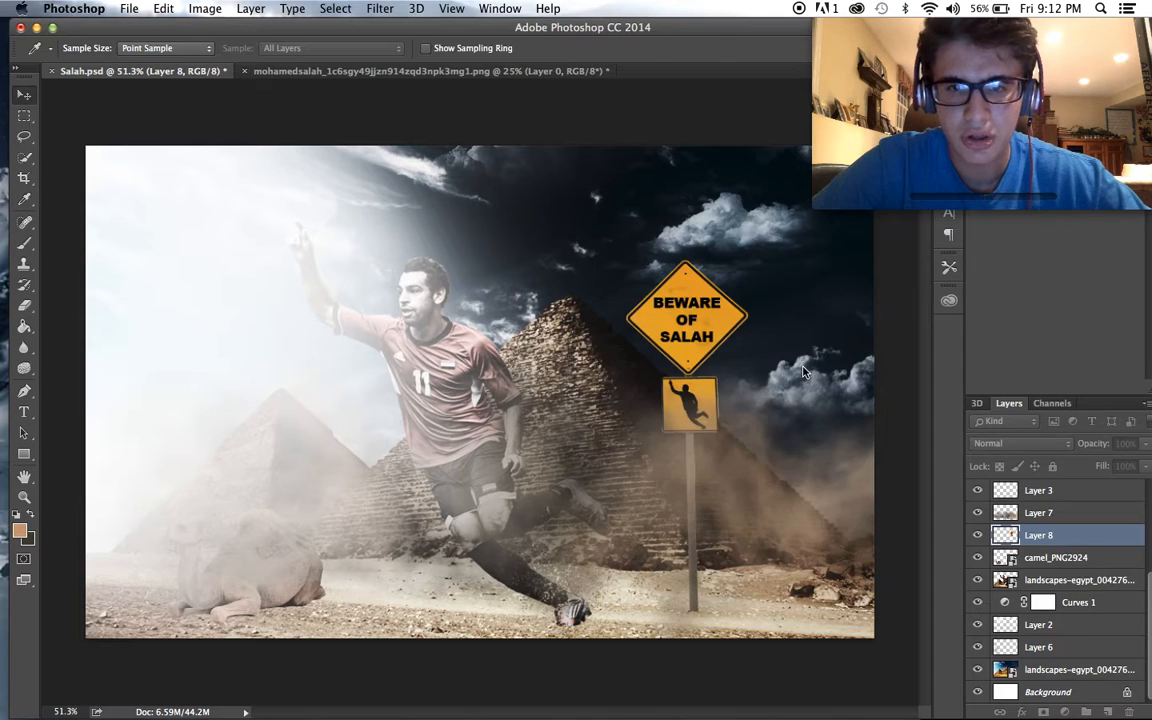
key("v")
- Desaturate the merged road sign with a Hue/Saturation adjustment at saturation -54
left_click(203, 9)
mouse_move(208, 53)
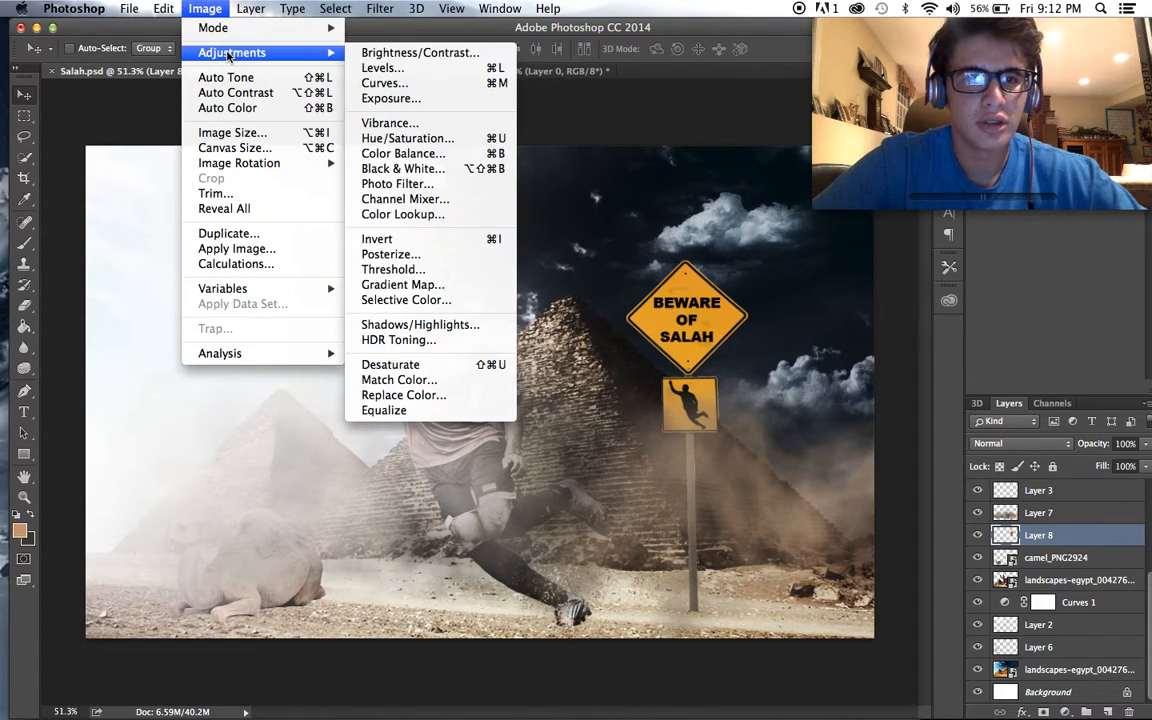
left_click(412, 142)
left_click_drag(818, 337, 815, 370)
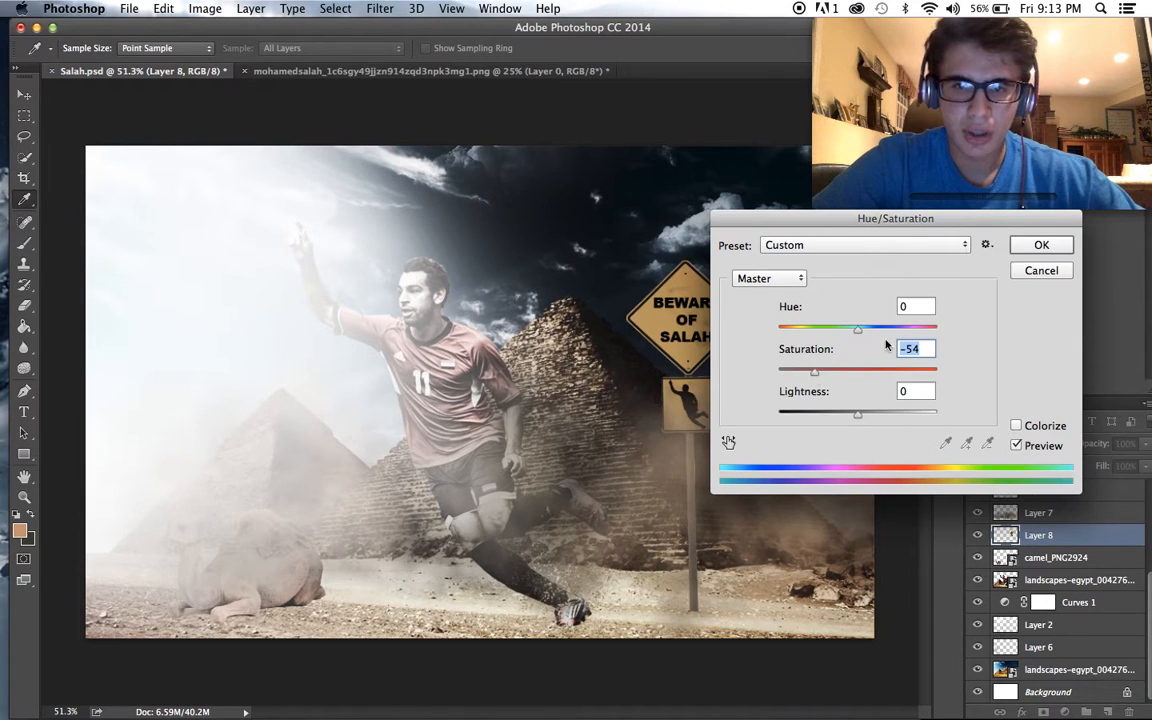
left_click(1041, 245)
key("v")
scroll(903, 447, "up", 2)
scroll(903, 447, "down", 2)
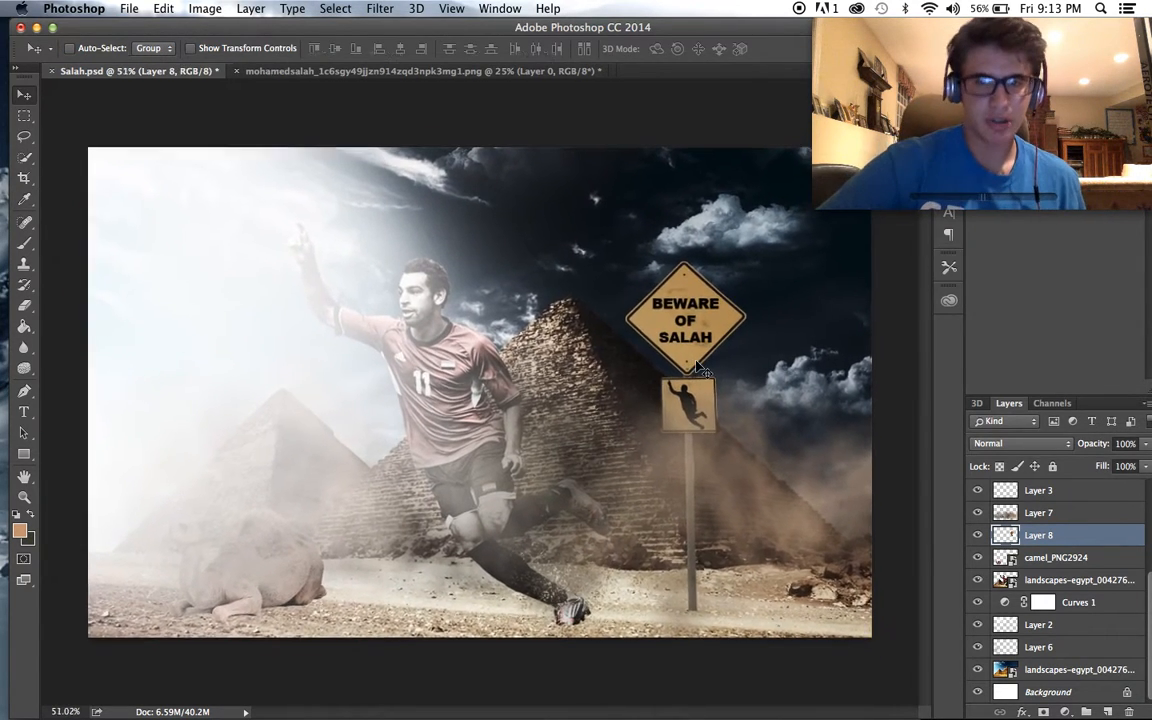
scroll(903, 447, "down", 1)
scroll(903, 447, "up", 2)
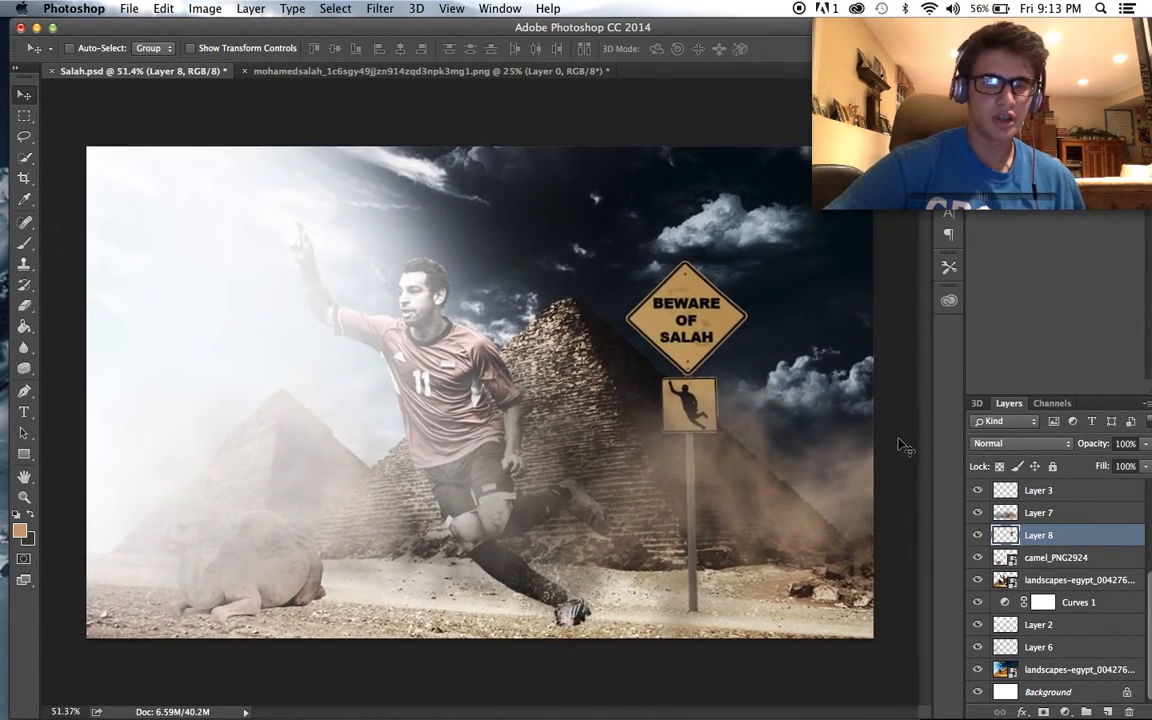
- Add a new layer above the bottom landscape image and place the tumblr_ntv47iKq1r1rjev45o1_1280-3 image from Downloads there
scroll(903, 447, "up", 1)
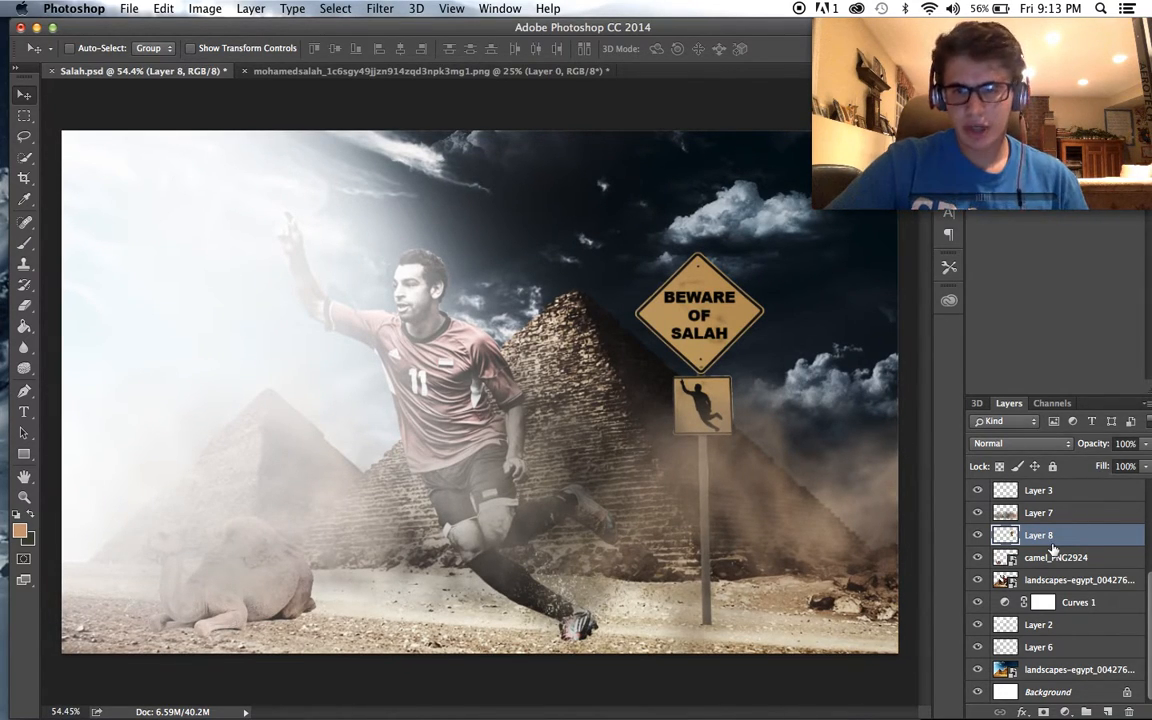
left_click(1083, 672)
left_click(1109, 710)
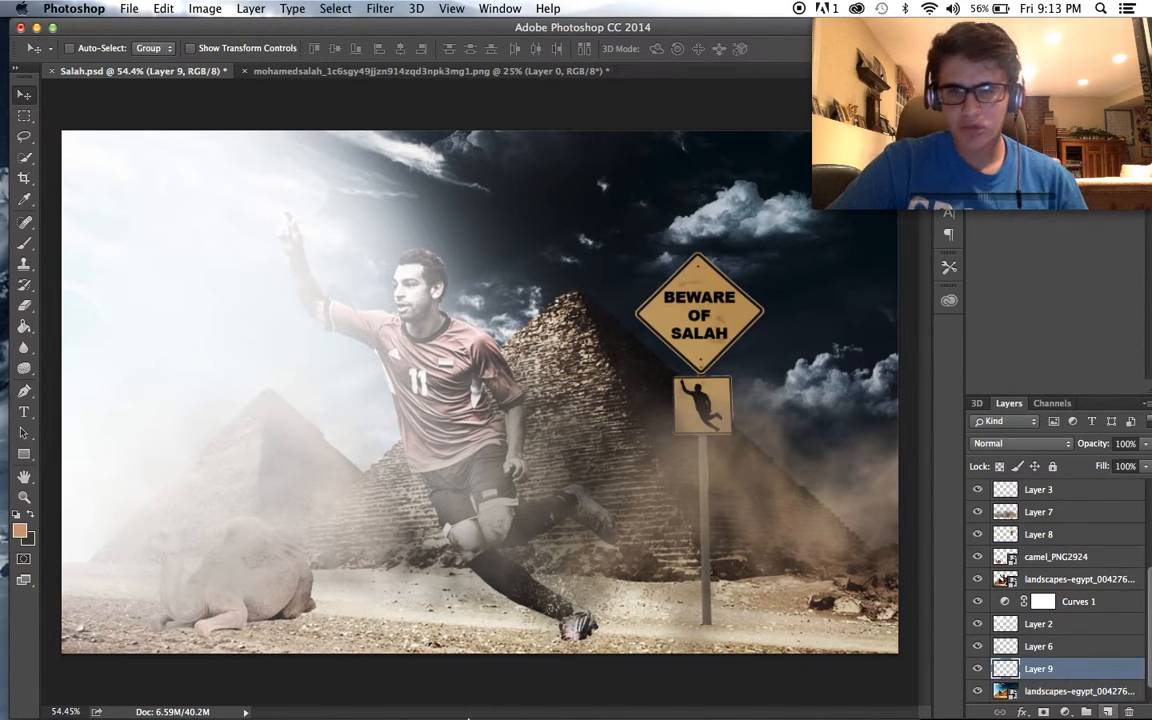
left_click(86, 688)
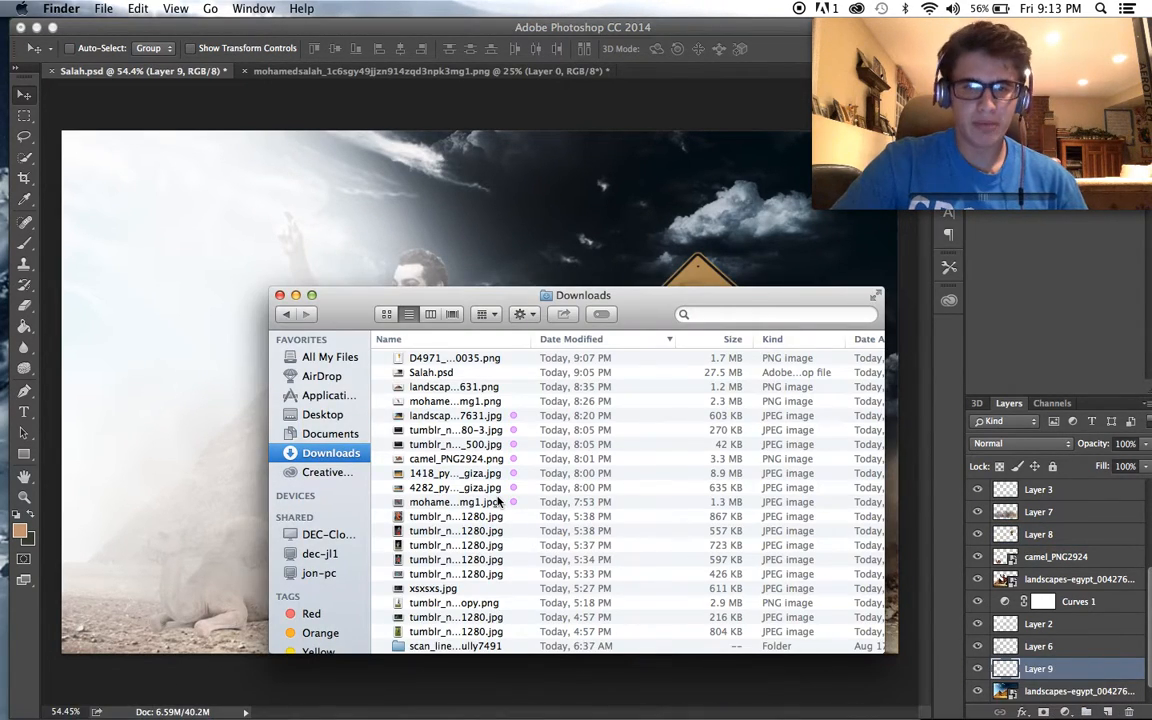
left_click_drag(455, 430, 365, 173)
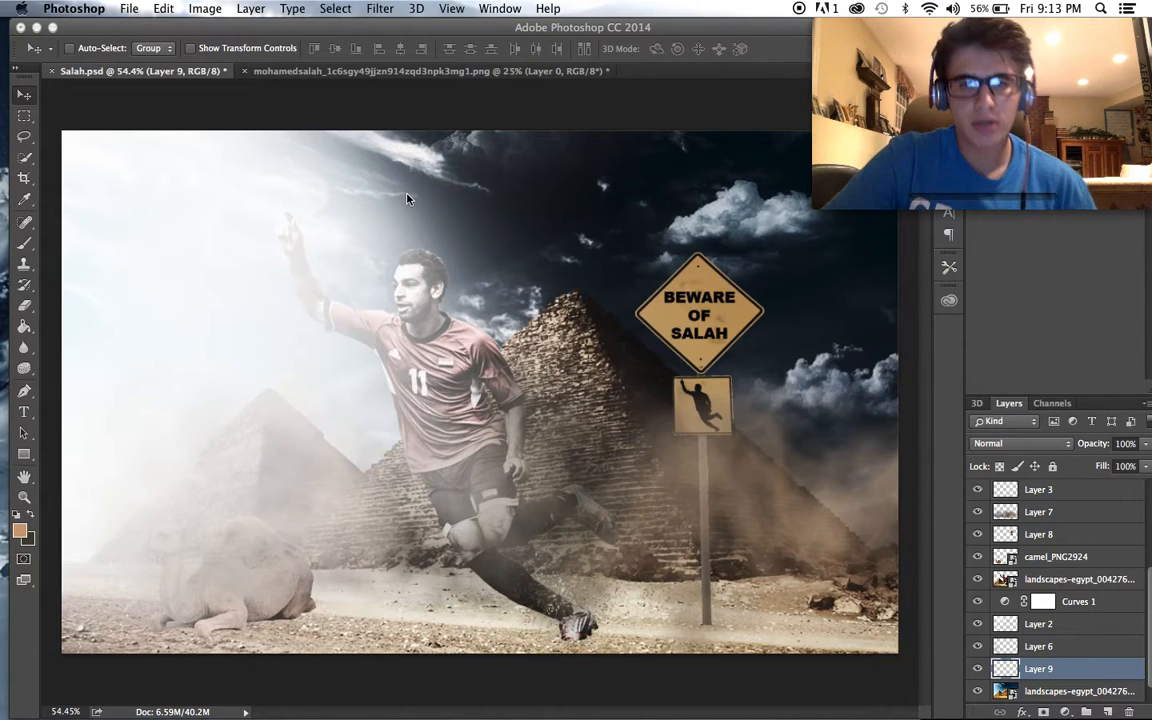
- Scale the placed stadium lights image to 77.85% and position it so the lights run along the poster's upper edge
left_click_drag(556, 342, 490, 318)
scroll(490, 318, "down", 3)
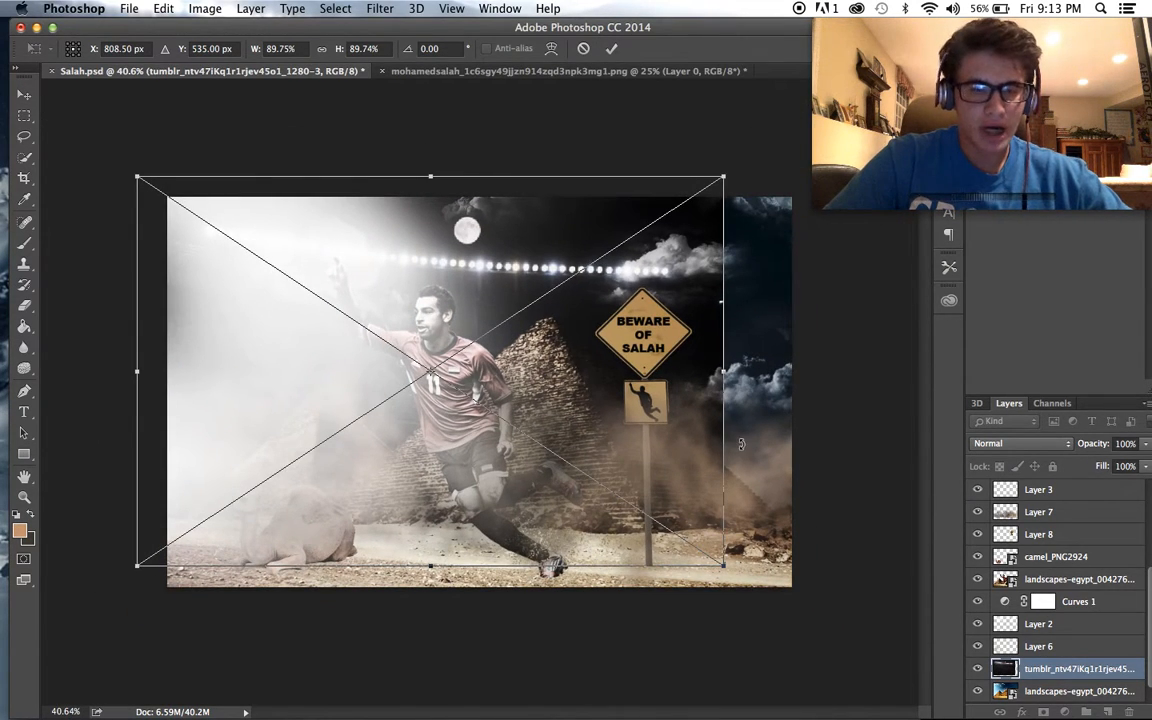
left_click_drag(723, 566, 599, 484)
left_click_drag(482, 405, 499, 368)
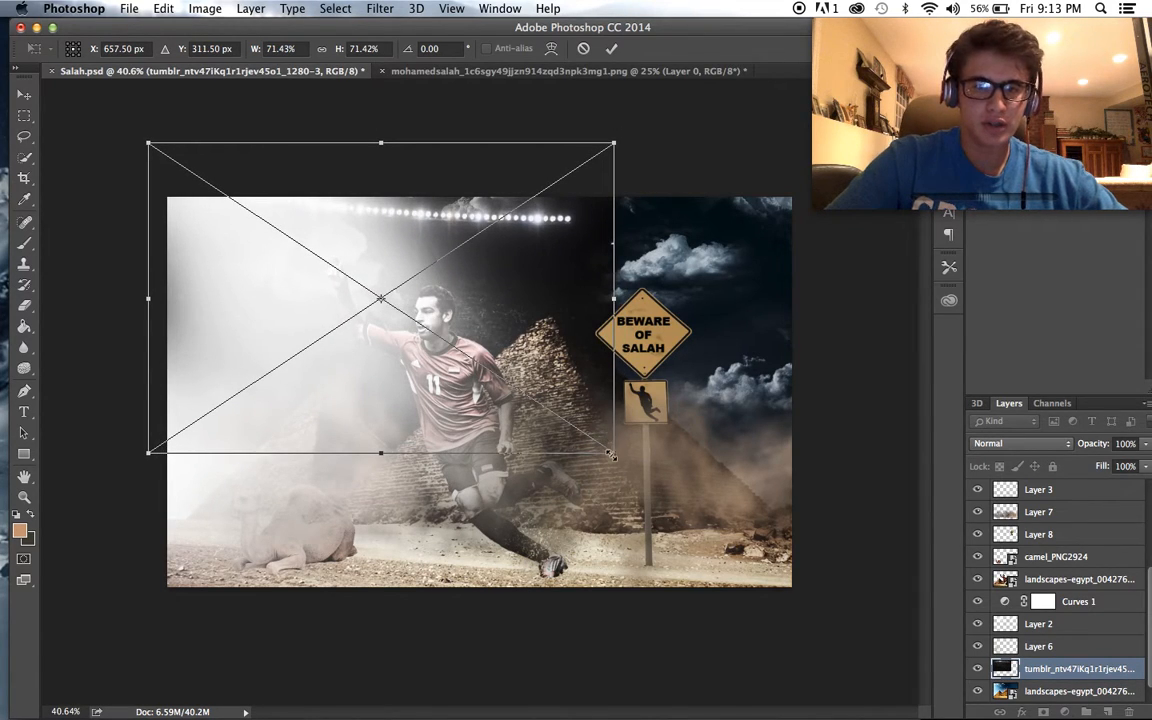
left_click_drag(624, 460, 666, 488)
left_click_drag(545, 394, 540, 384)
key("Return")
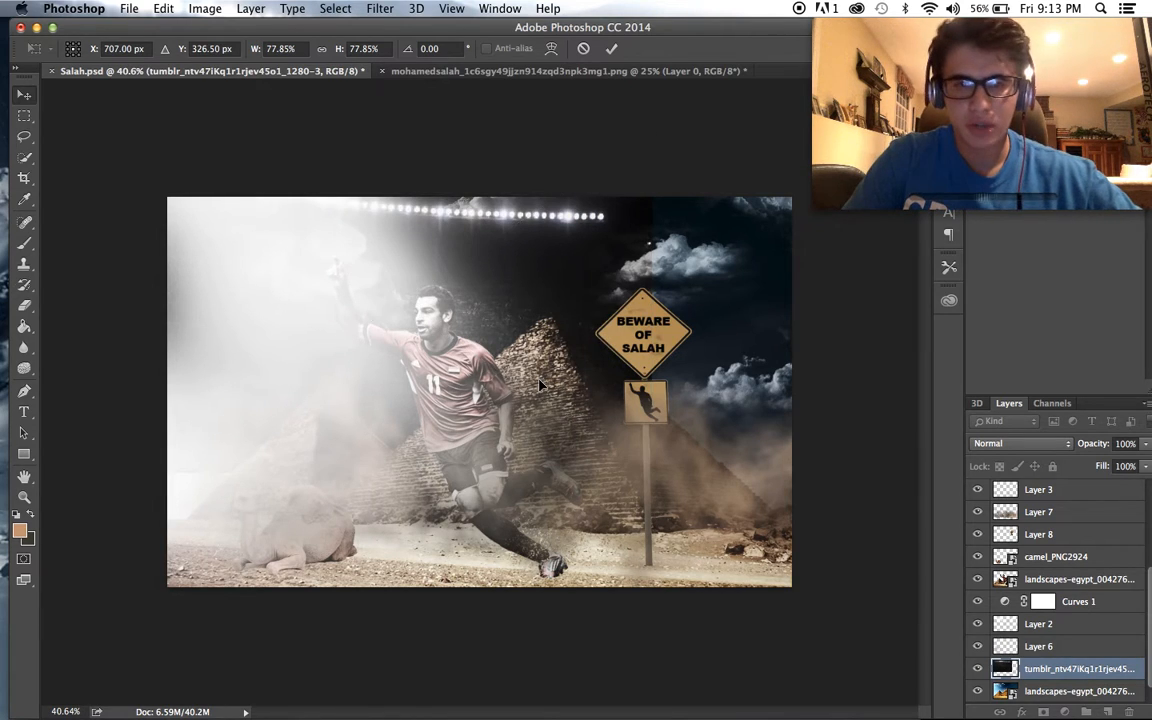
- Duplicate the stadium lights layer and move the copy over the right part of the sky
scroll(540, 385, "up", 2)
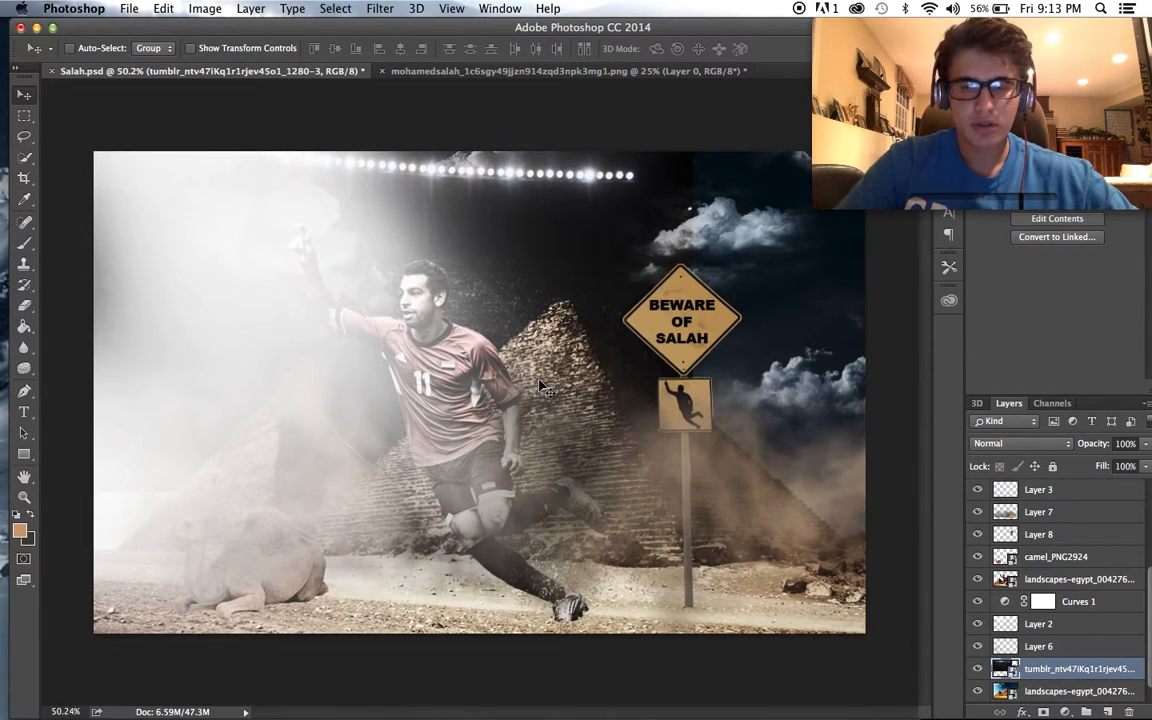
key("super+j")
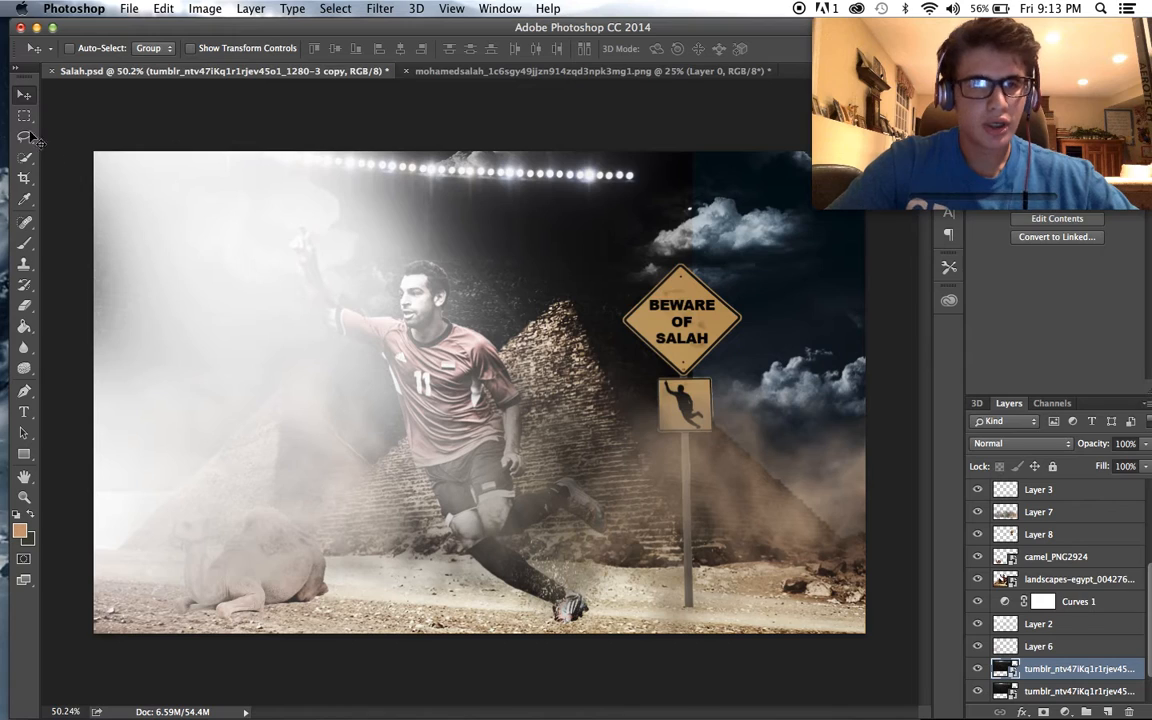
left_click_drag(377, 197, 680, 248)
scroll(608, 236, "down", 4)
- Flip the stadium lights copy horizontally and move it so its lights continue the original row on the right
left_click(205, 8)
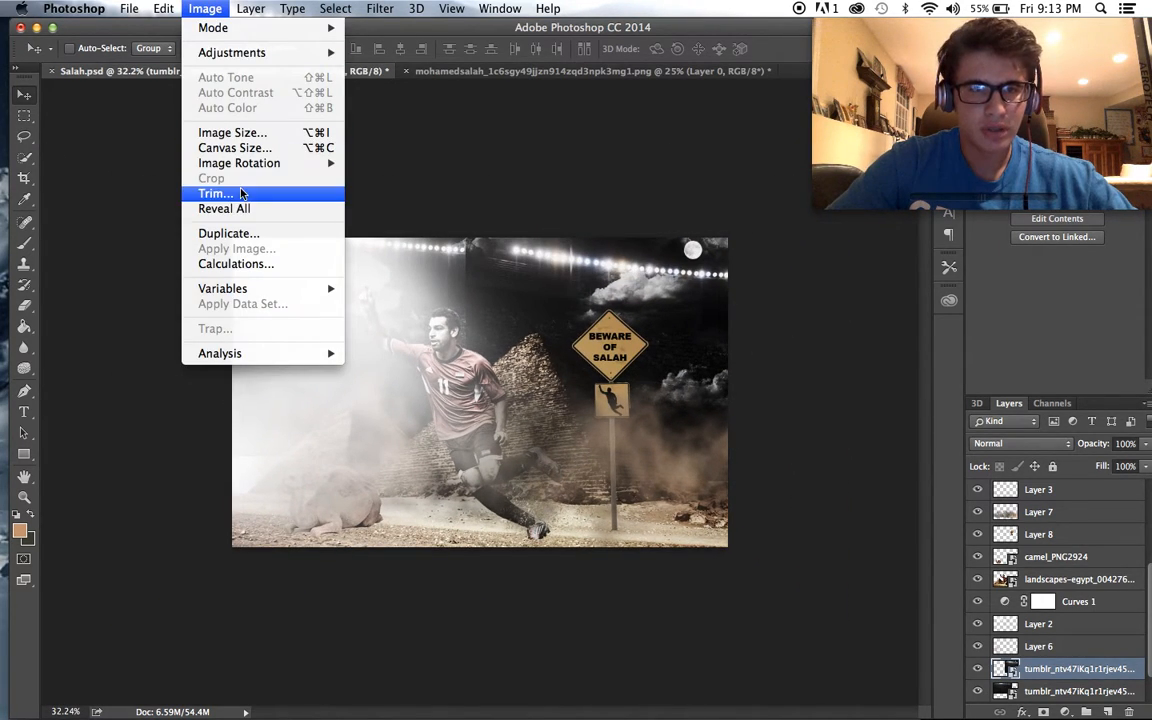
mouse_move(168, 8)
mouse_move(231, 352)
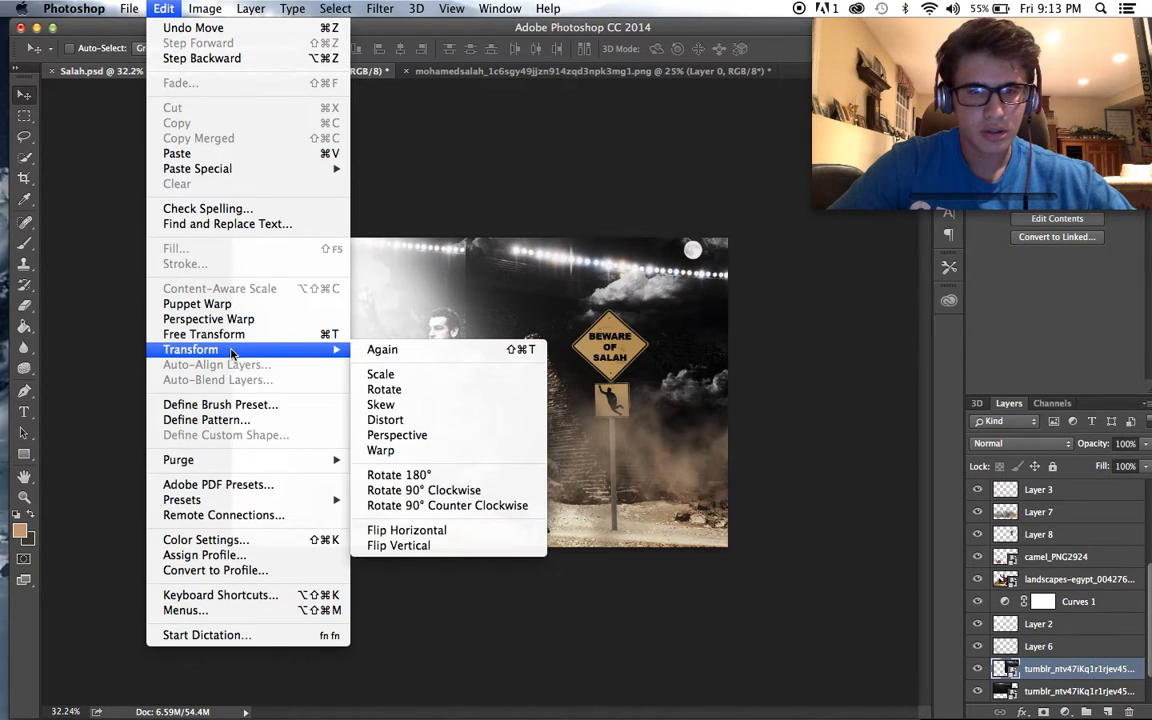
left_click(447, 528)
scroll(680, 405, "up", 3)
left_click_drag(290, 190, 603, 252)
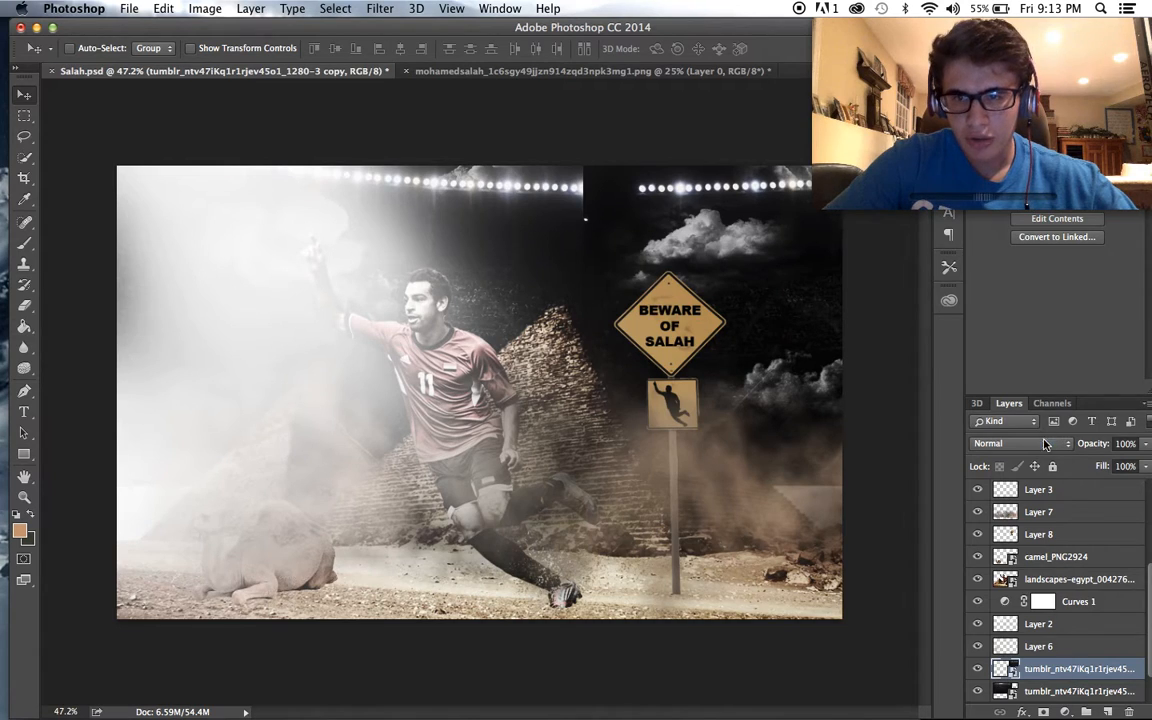
- Try Overlay blending on the stadium lights copy, and set its blend mode to Screen
left_click(1045, 444)
left_click(1018, 449)
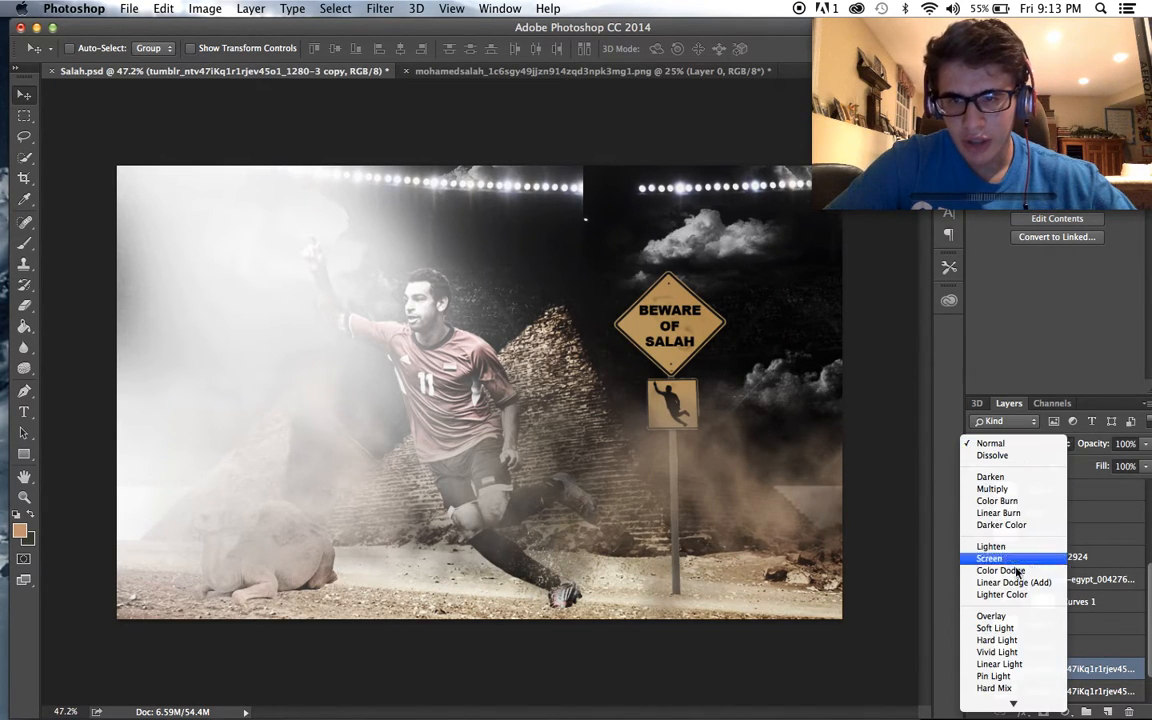
left_click(1008, 612)
key("super+equal")
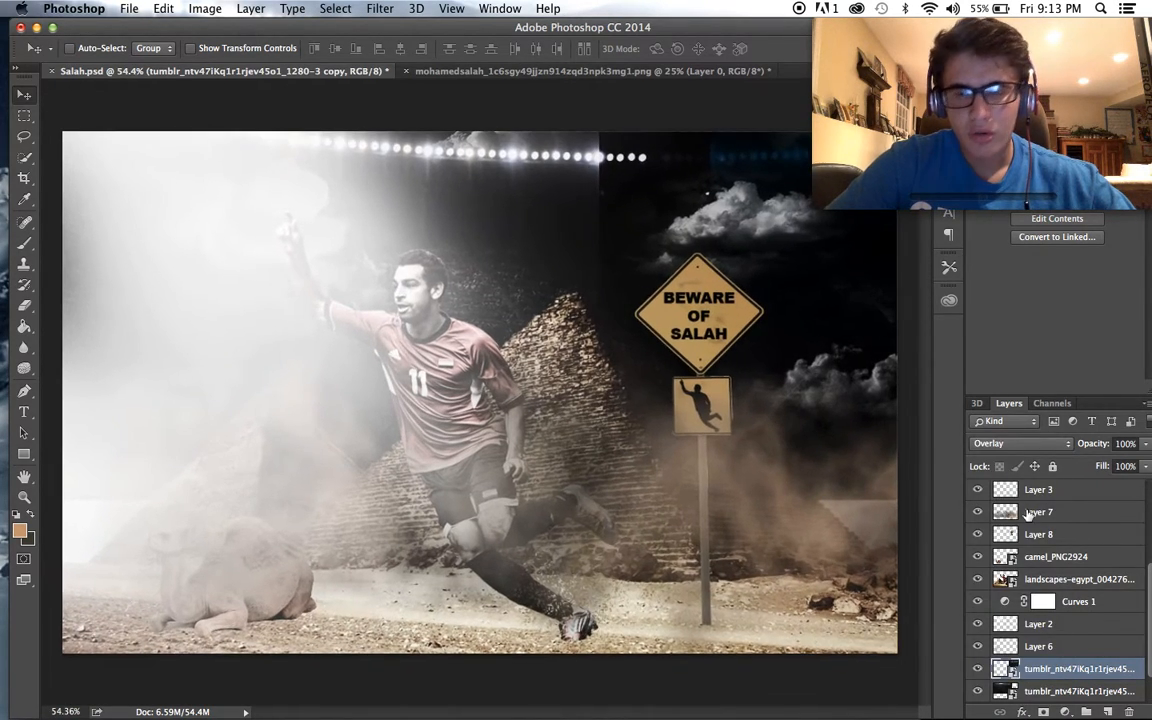
left_click(1013, 446)
left_click(890, 362)
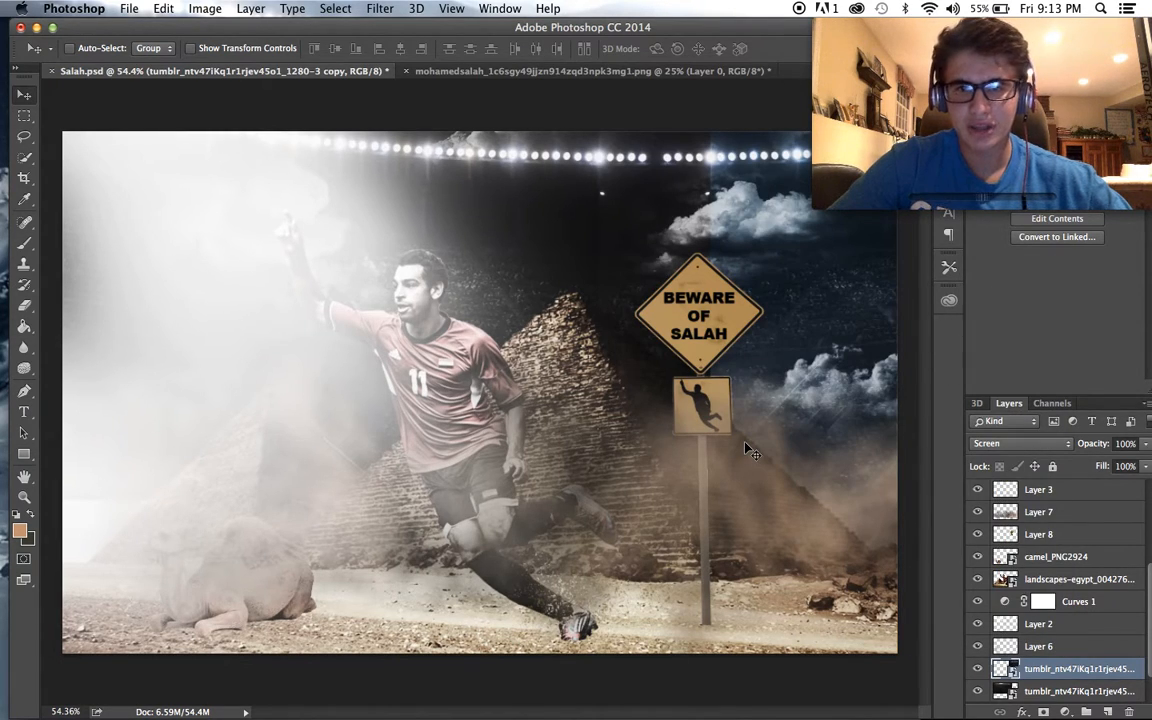
scroll(745, 448, "down", 1)
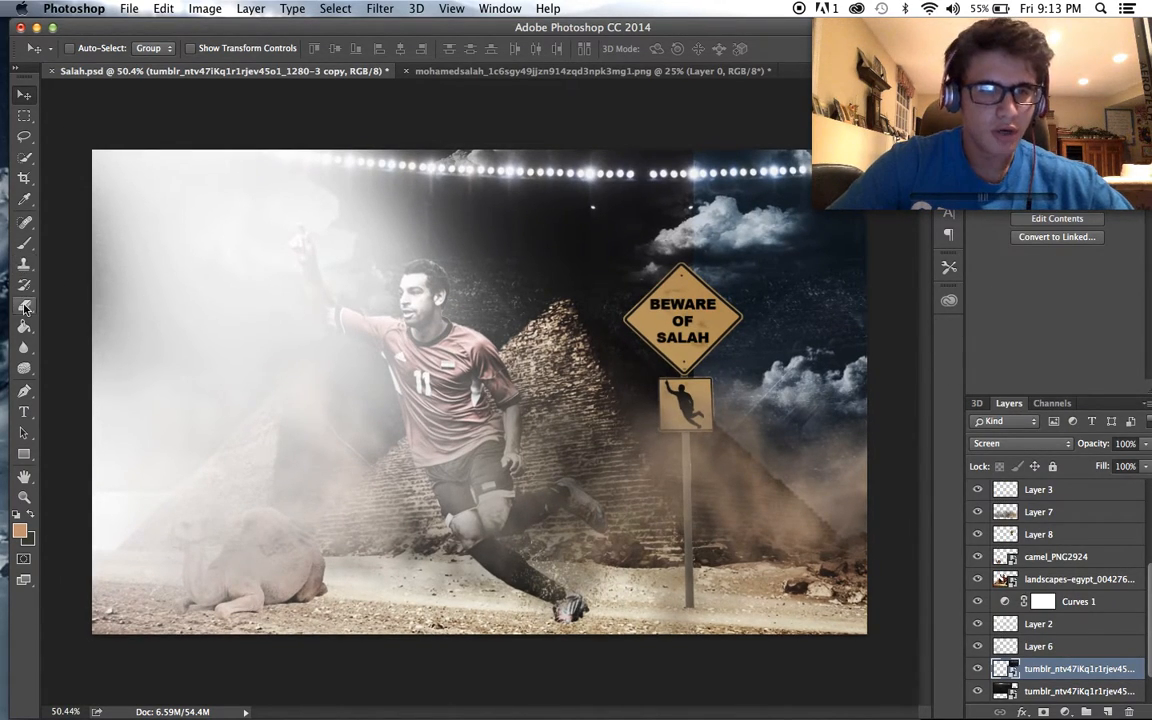
- Rasterize the stadium lights copy and erase its lower part over the right pyramid and ground with the 600 px Eraser
left_click(24, 308)
left_click(712, 443)
left_click(693, 274)
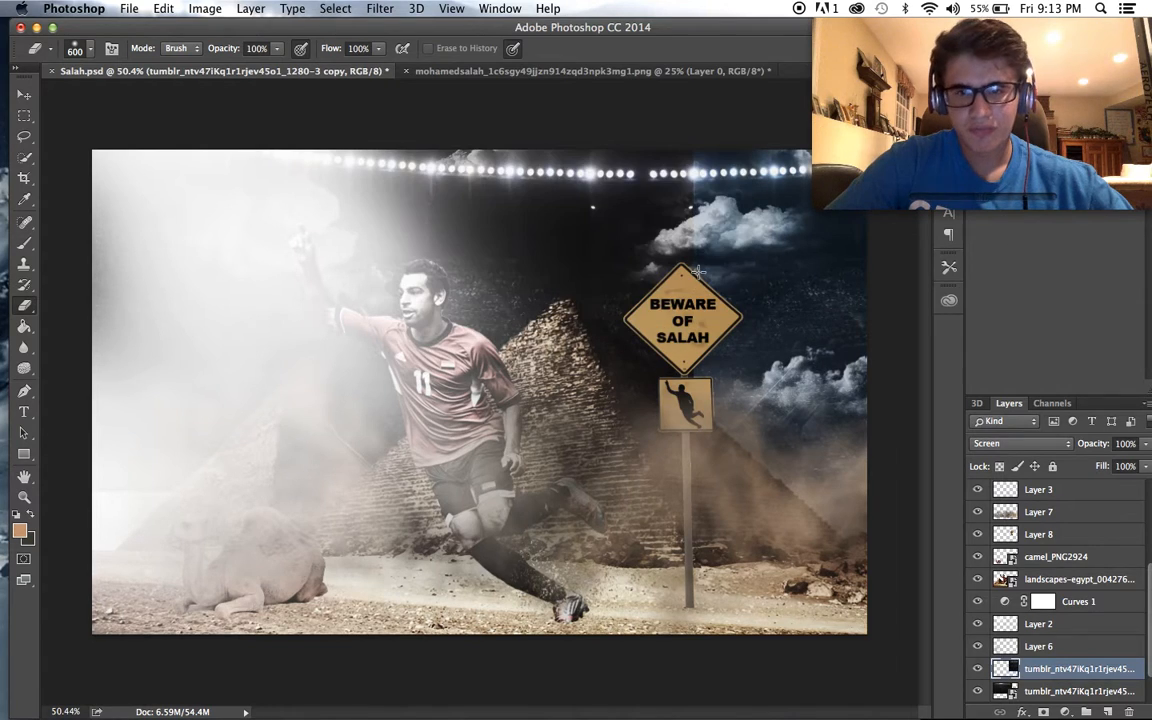
left_click_drag(836, 525, 754, 469)
mouse_move(847, 520)
left_mouse_down()
mouse_move(650, 500)
mouse_move(590, 478)
mouse_move(580, 420)
left_mouse_up()
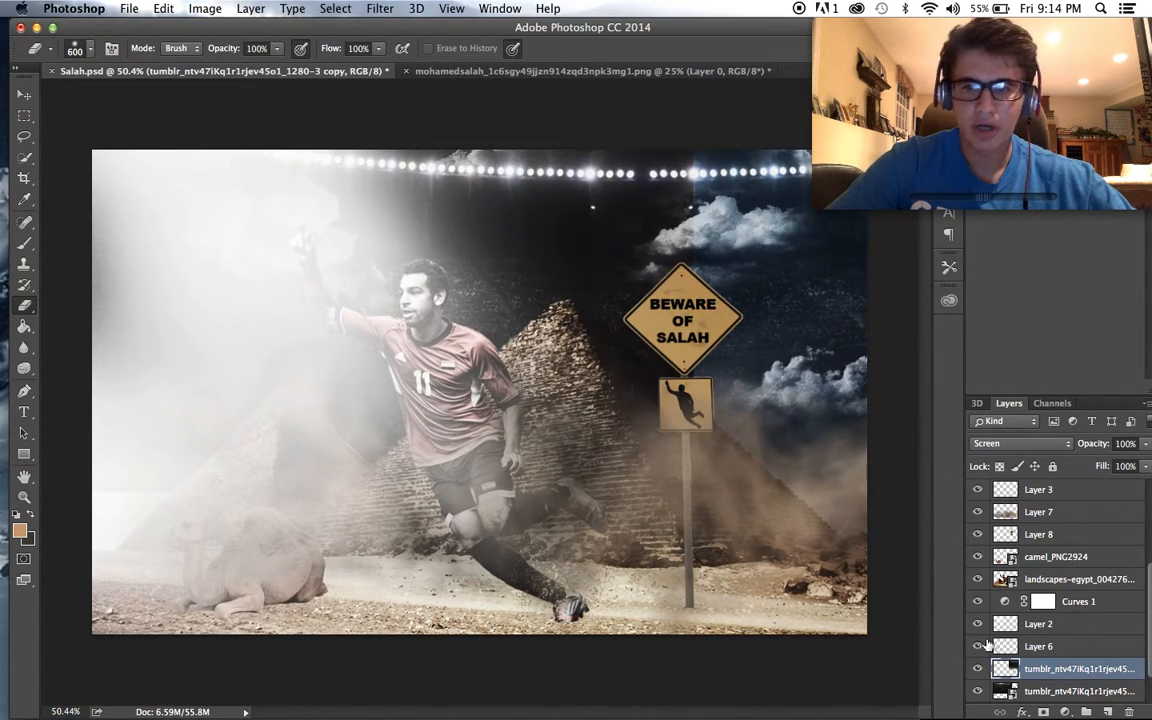
- Toggle layer visibility to find the clouds in the right part of the sky, and hide Layer 2
scroll(980, 630, "down", 2)
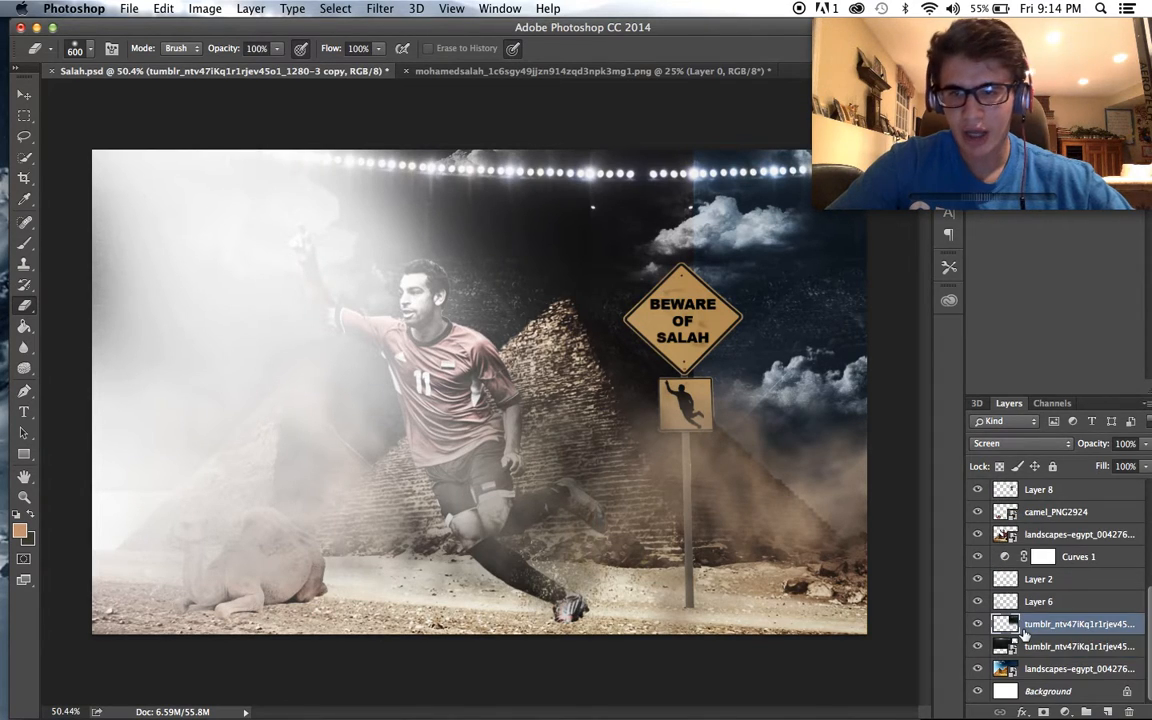
scroll(993, 590, "up", 5)
left_click(979, 586)
left_click(979, 586)
left_click(979, 608)
left_click(979, 608)
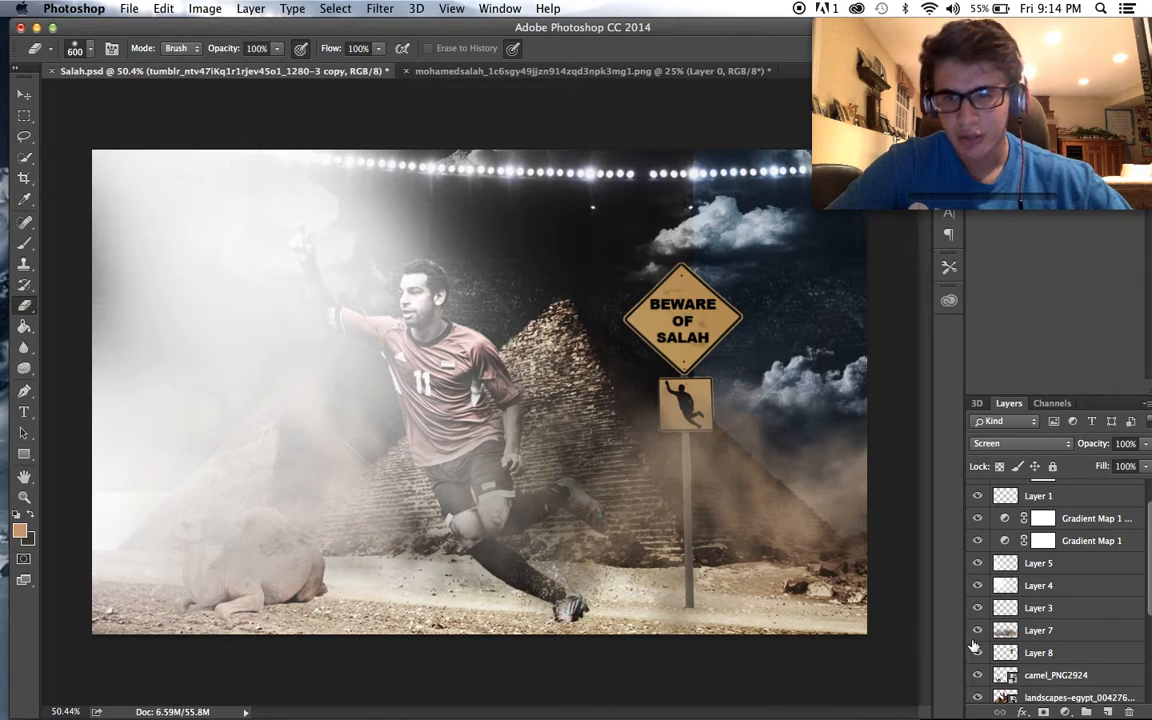
scroll(990, 590, "up", 2)
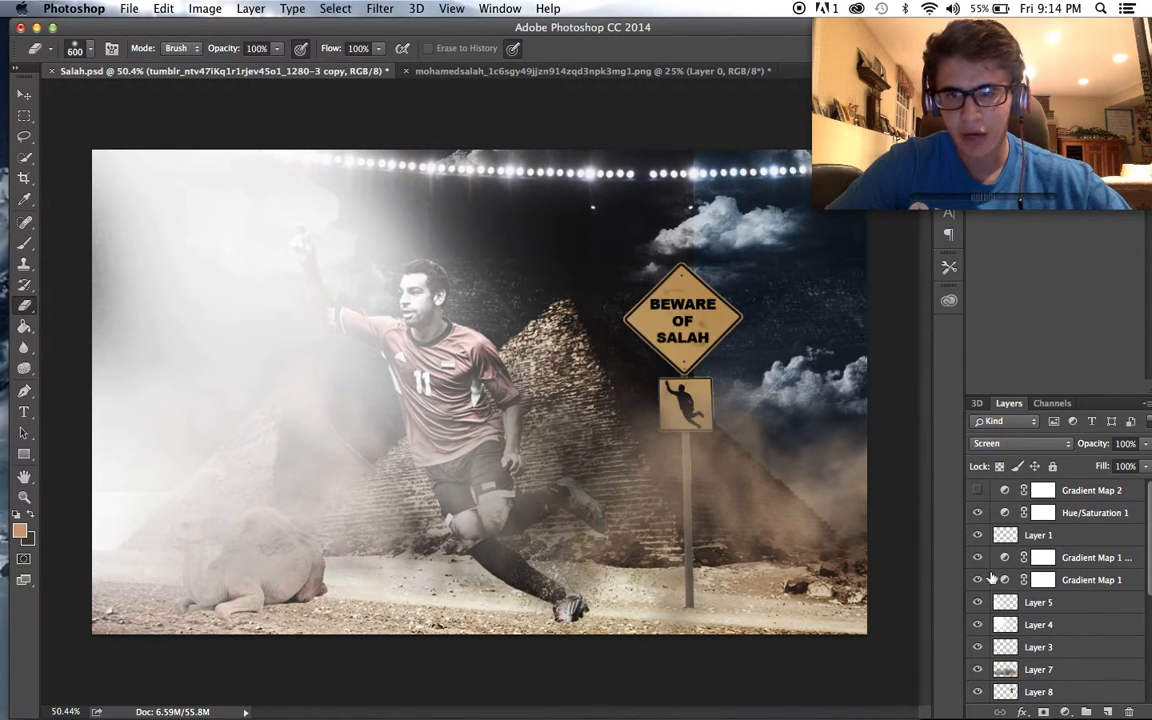
scroll(985, 560, "down", 9)
scroll(987, 683, "up", 1)
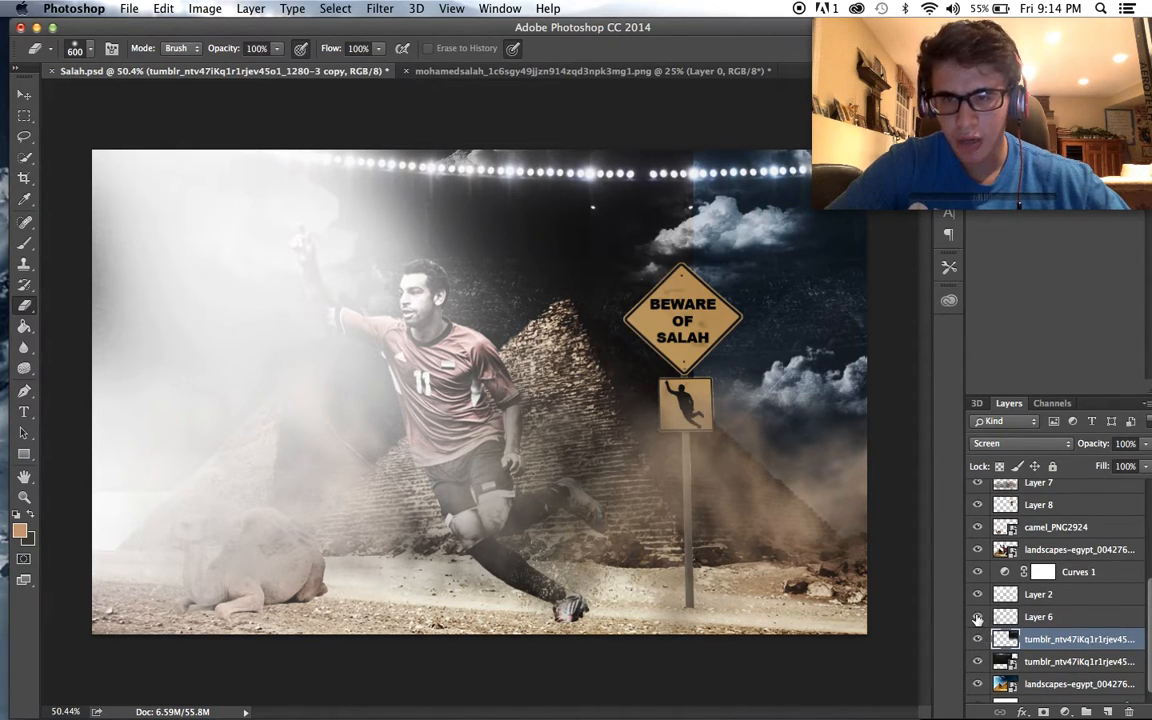
left_click(978, 594)
scroll(843, 485, "down", 2)
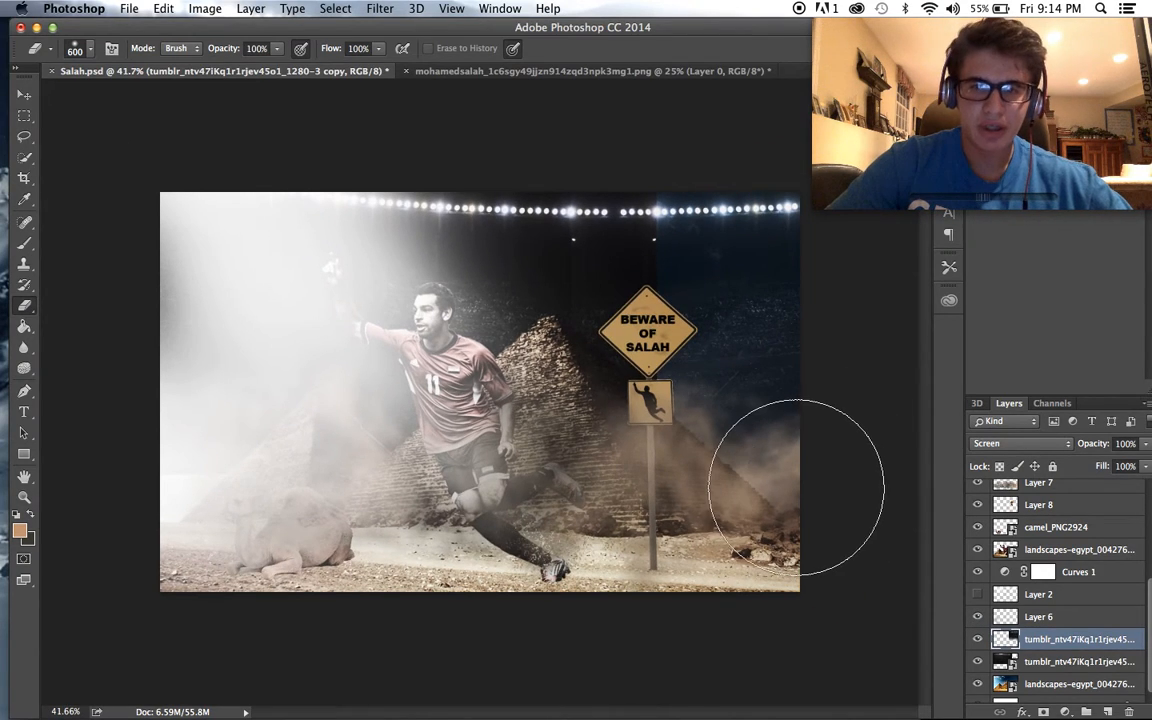
left_click(688, 242)
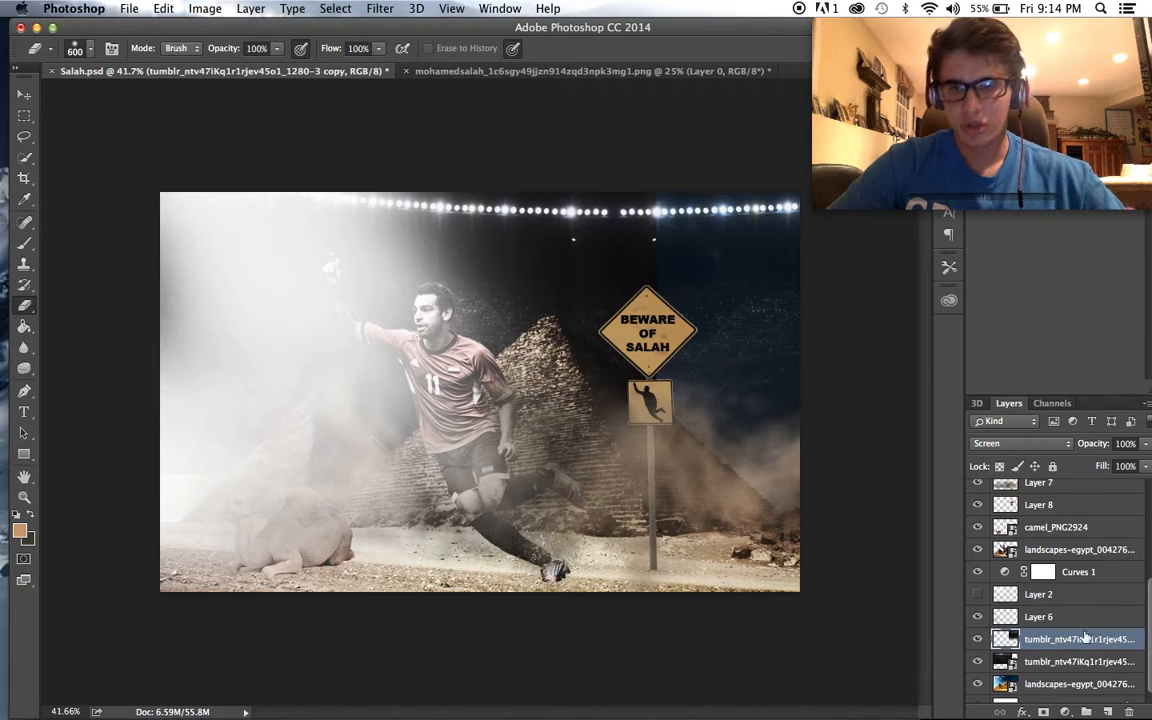
- Try Screen blending on the original stadium lights layer and return it to Normal
left_click(1060, 661)
left_click(998, 445)
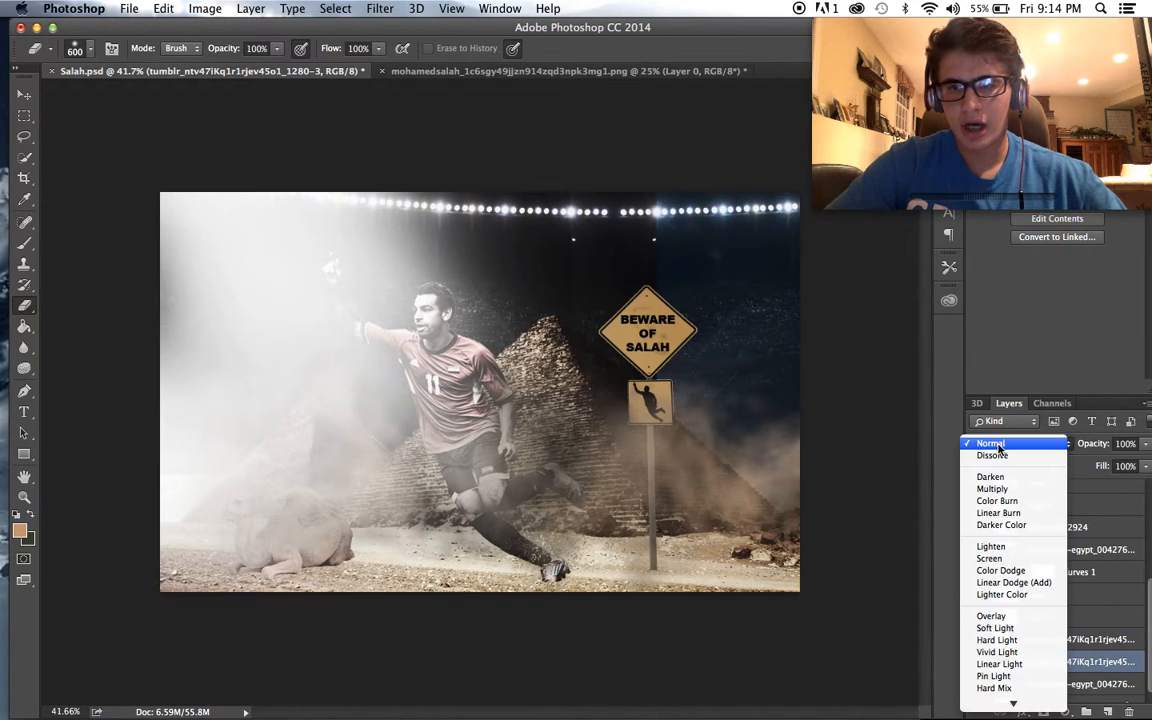
left_click(989, 558)
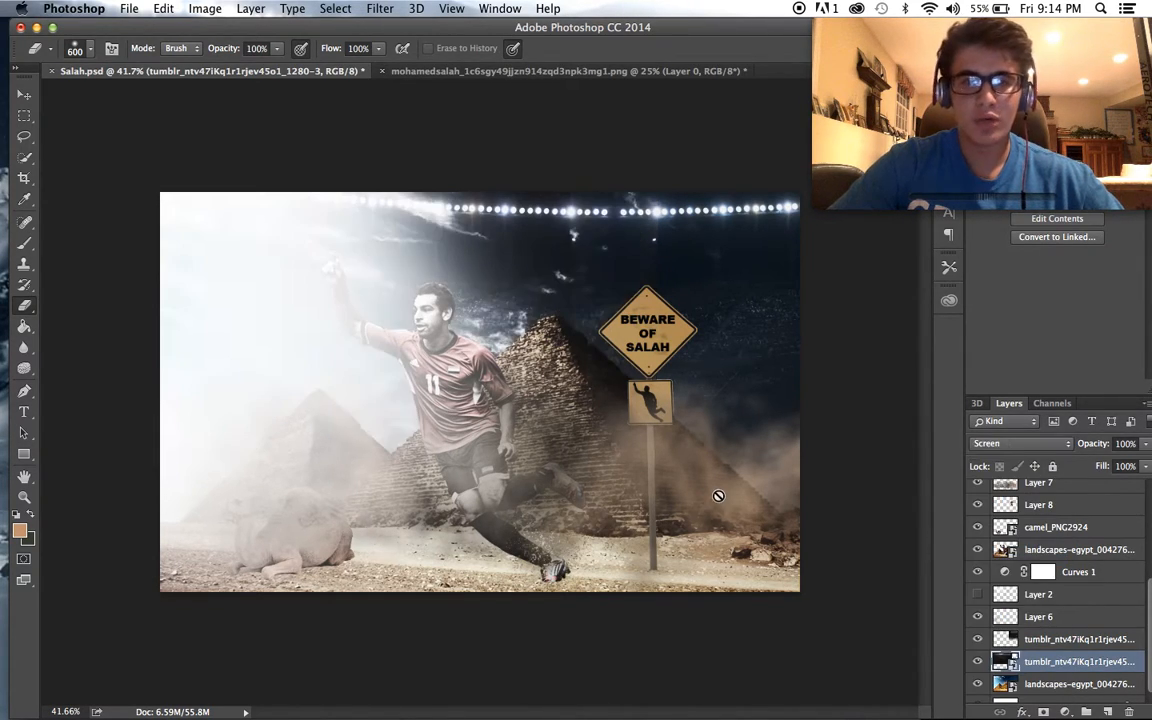
scroll(718, 495, "up", 2)
scroll(718, 496, "down", 1)
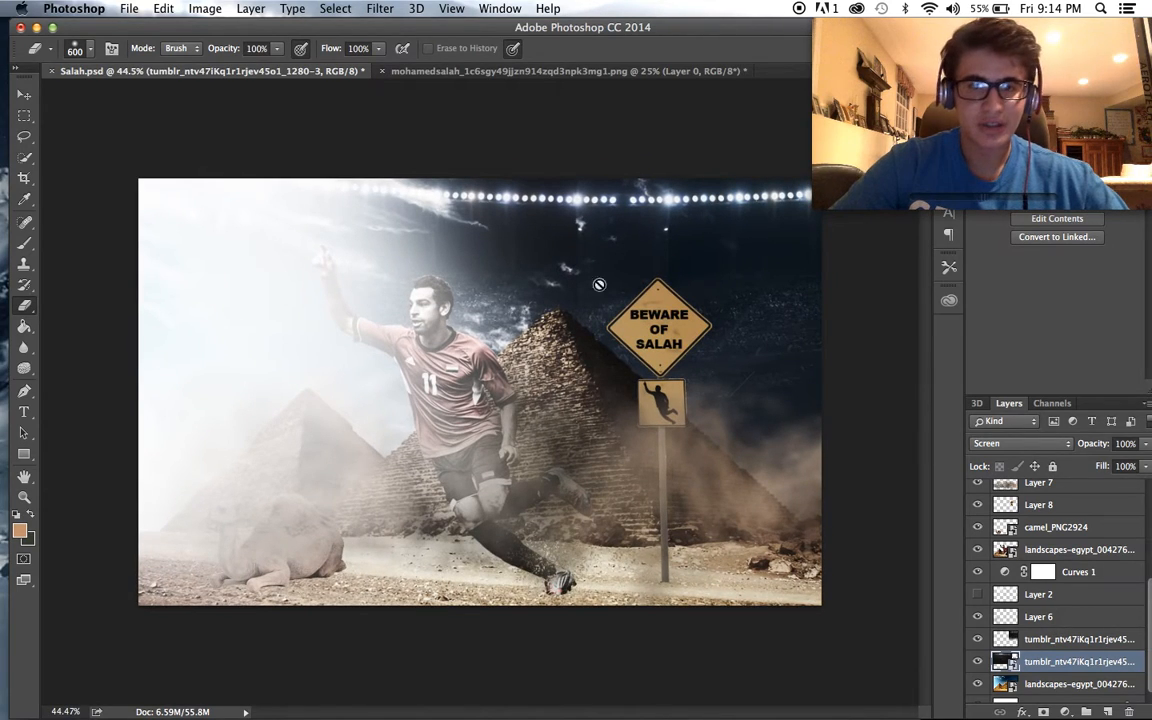
left_click(1010, 443)
left_click(1005, 327)
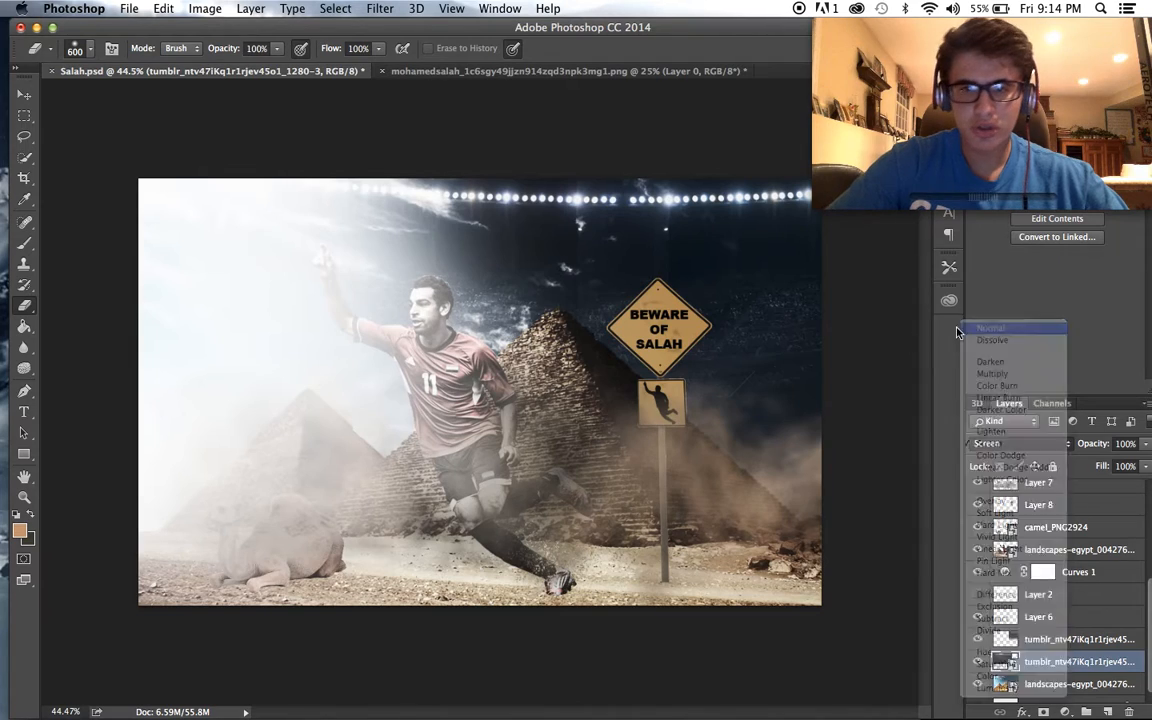
scroll(764, 368, "up", 1)
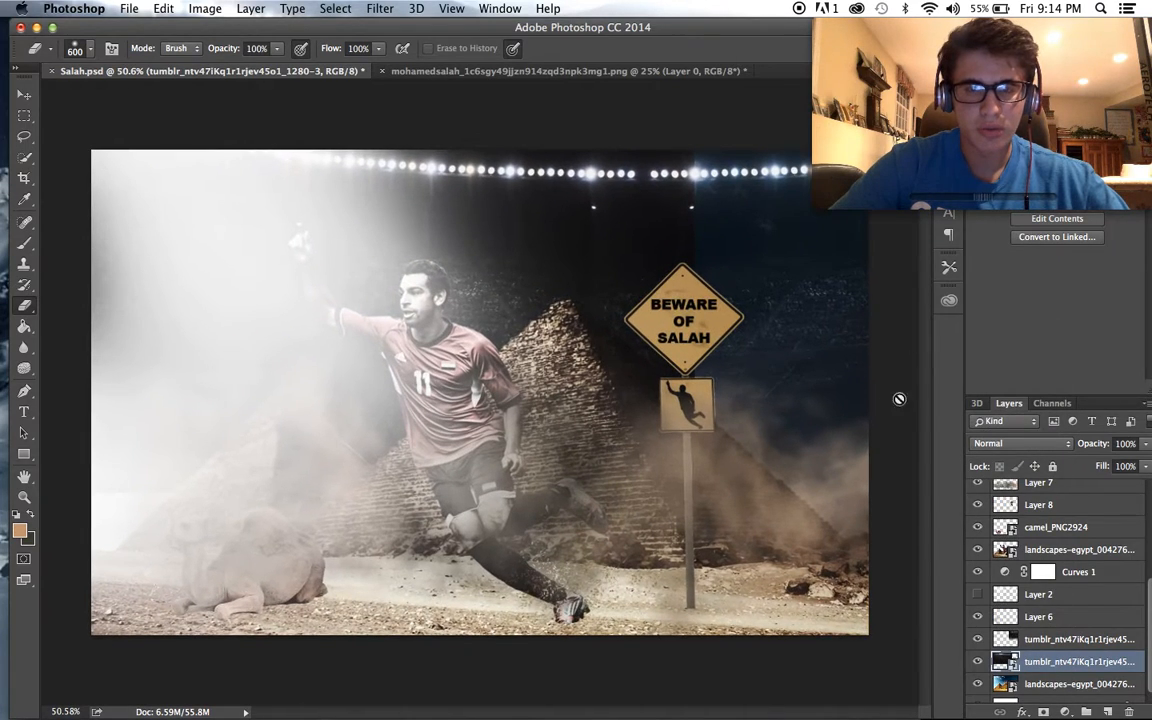
- Set the stadium lights copy's blend mode to Normal and erase its hard left edge with the 600 px Eraser
left_click(1029, 638)
left_click(1042, 447)
left_click(990, 328)
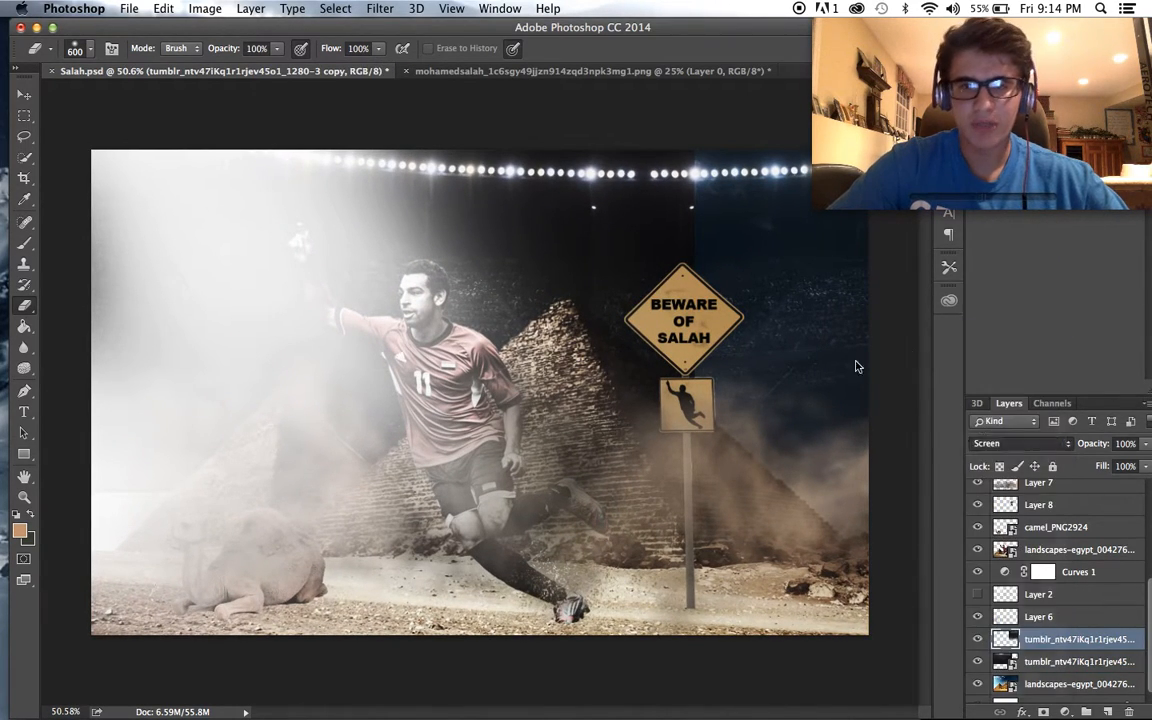
scroll(585, 265, "down", 1)
mouse_move(585, 267)
left_mouse_down()
mouse_move(586, 226)
mouse_move(586, 278)
mouse_move(591, 206)
mouse_move(573, 365)
left_mouse_up()
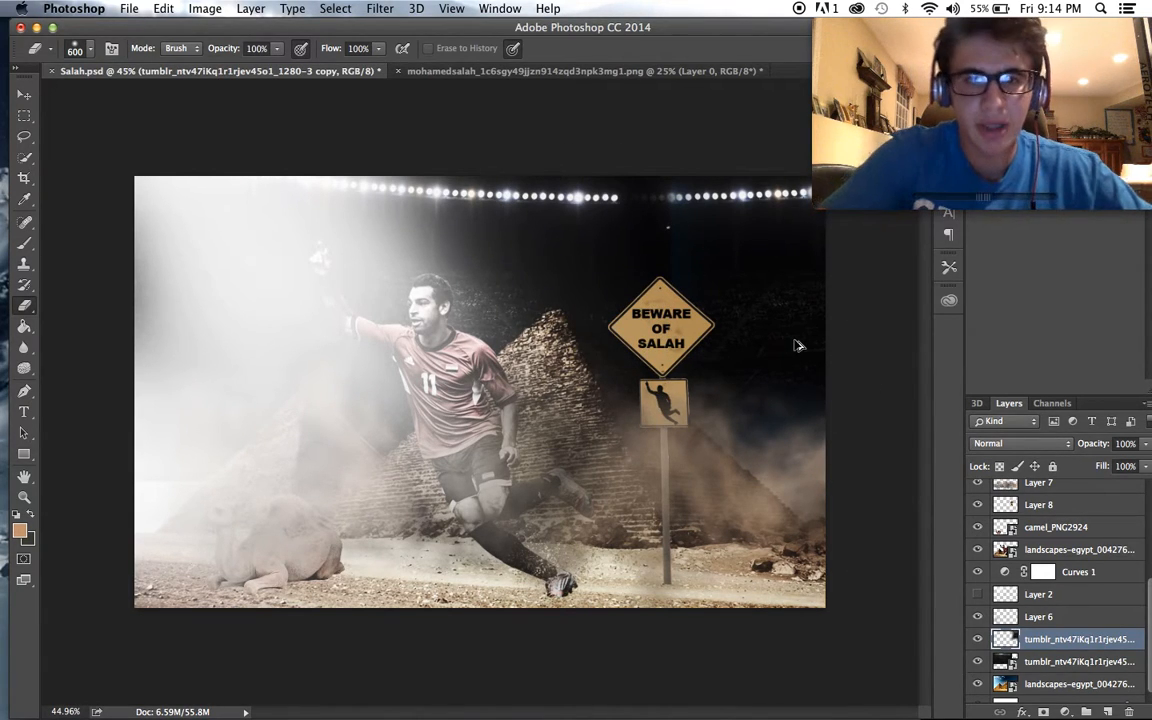
- Move the stadium lights copy slightly to close the gap between the two rows of lights
scroll(797, 340, "up", 1)
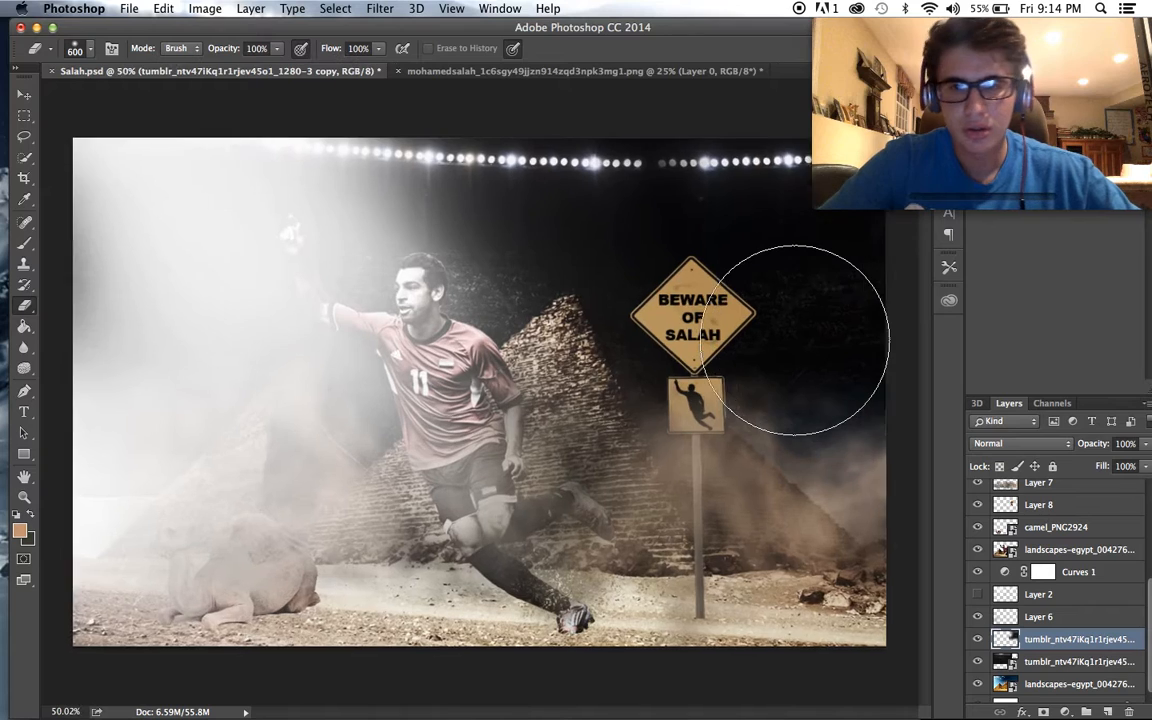
scroll(797, 340, "up", 1)
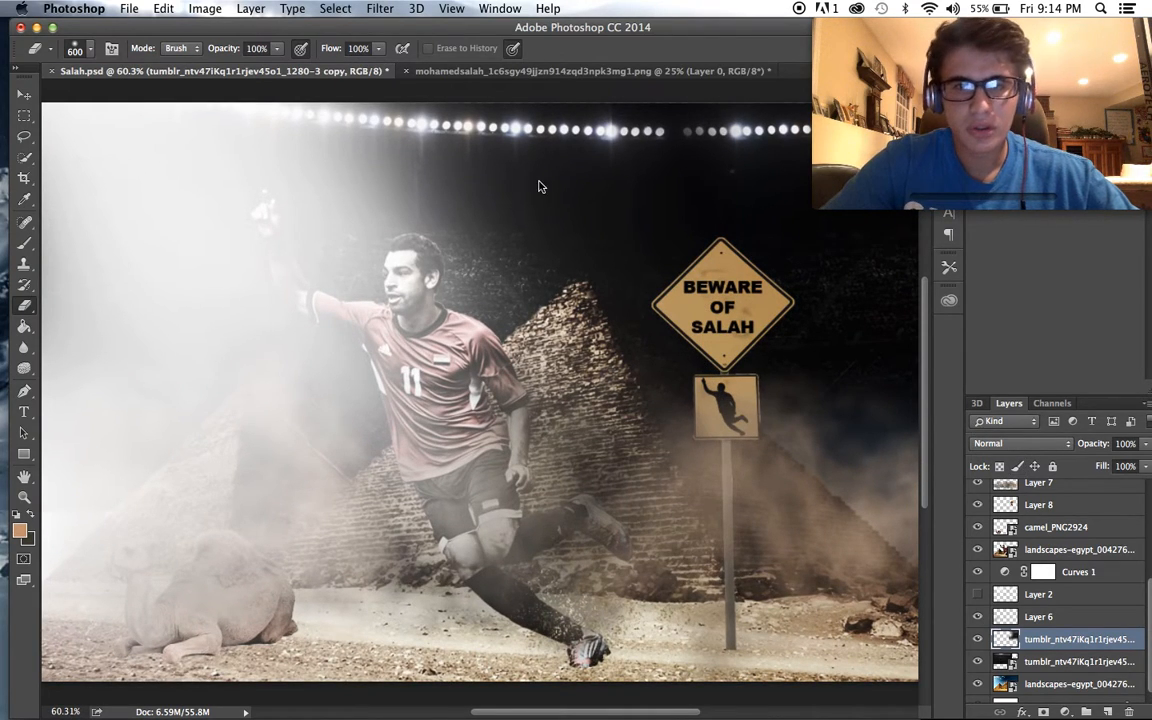
left_click(24, 93)
left_click_drag(437, 155, 443, 157)
scroll(443, 157, "down", 2)
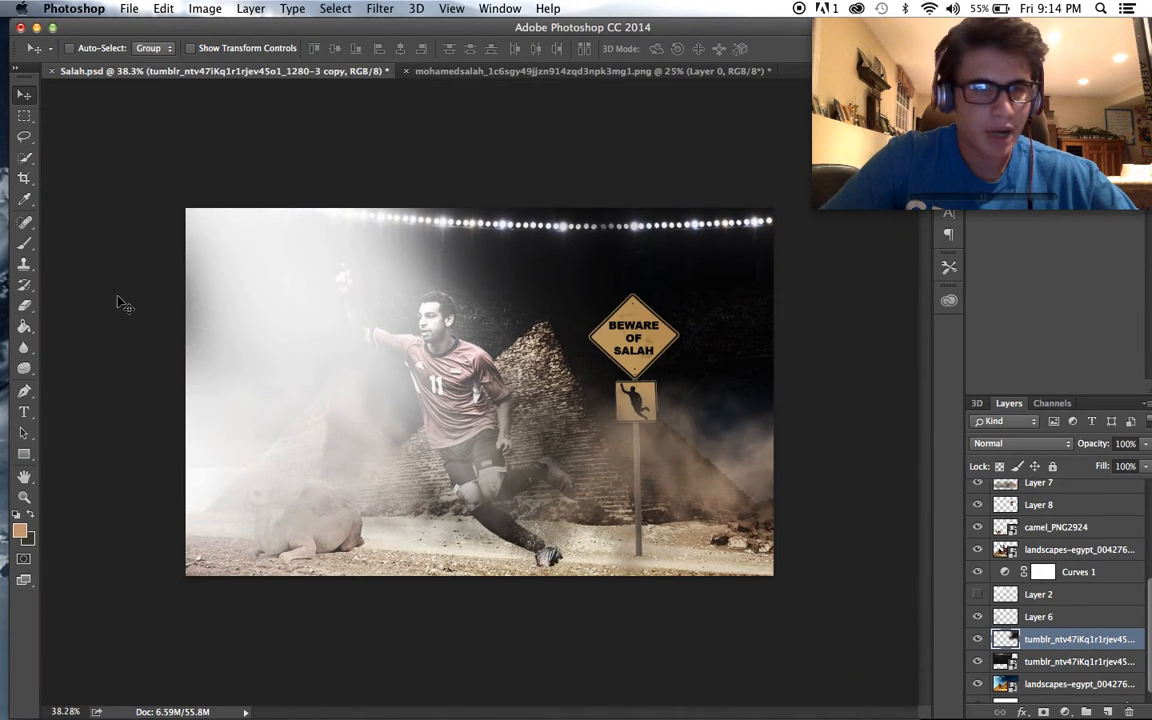
- Soften the seam between the two rows of stadium lights by erasing lightly on the copy
key("e")
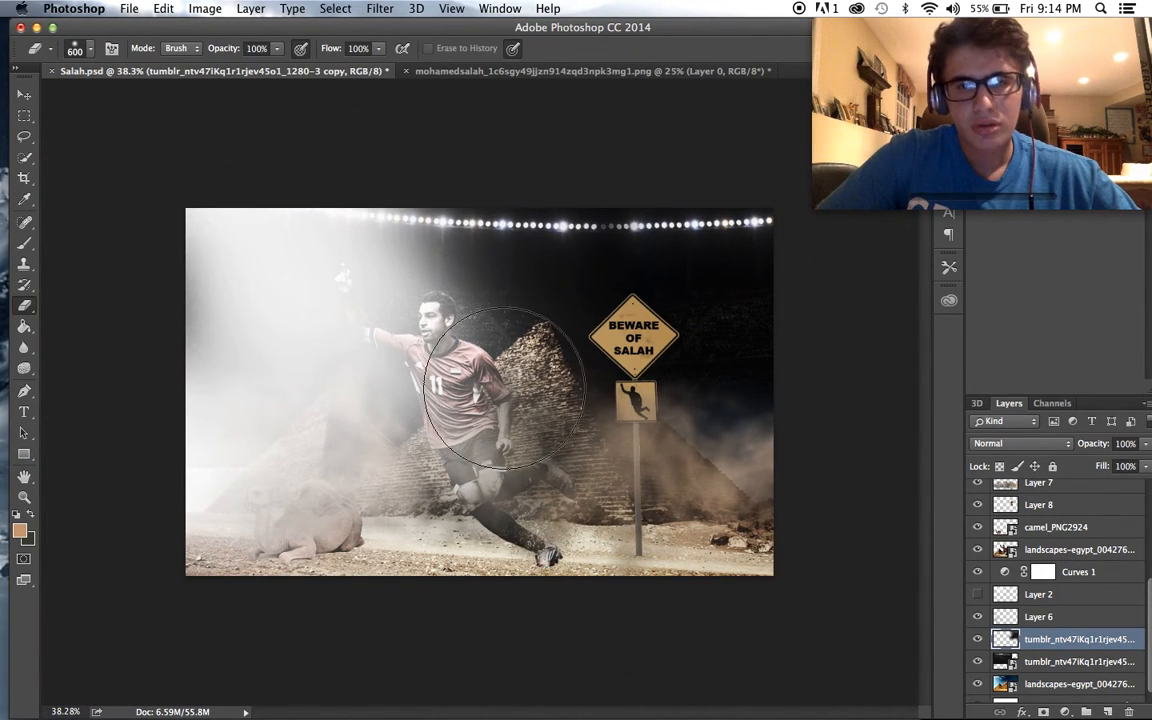
scroll(518, 243, "up", 2)
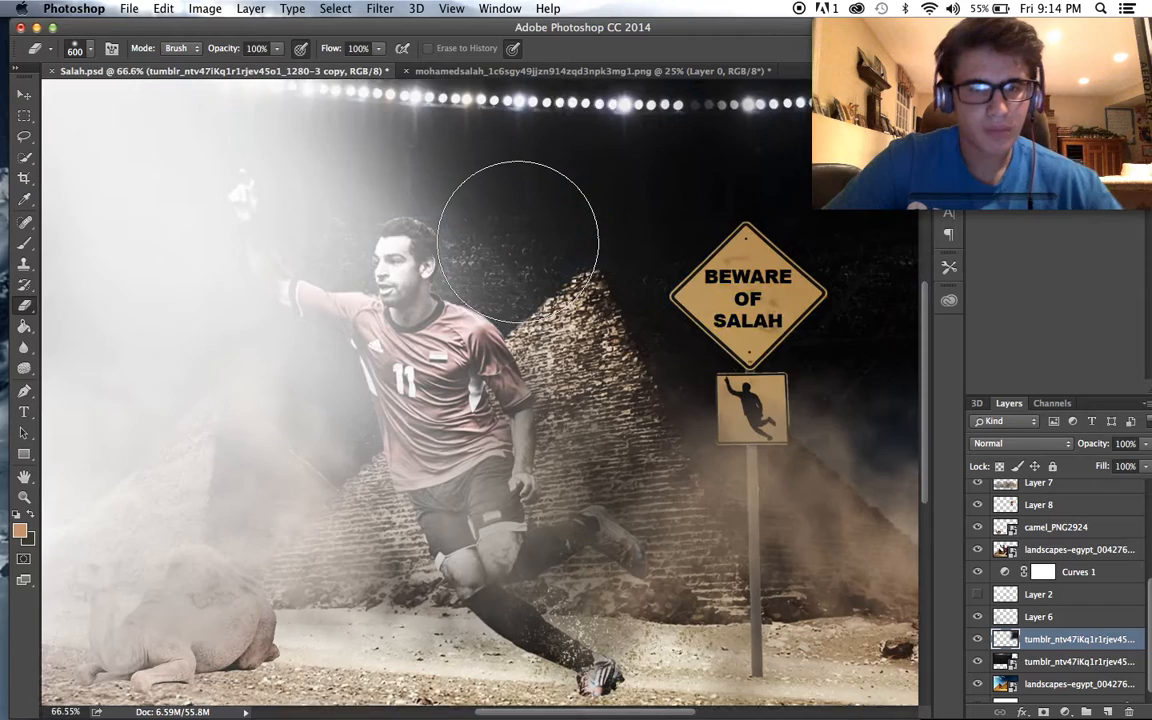
scroll(518, 243, "down", 1)
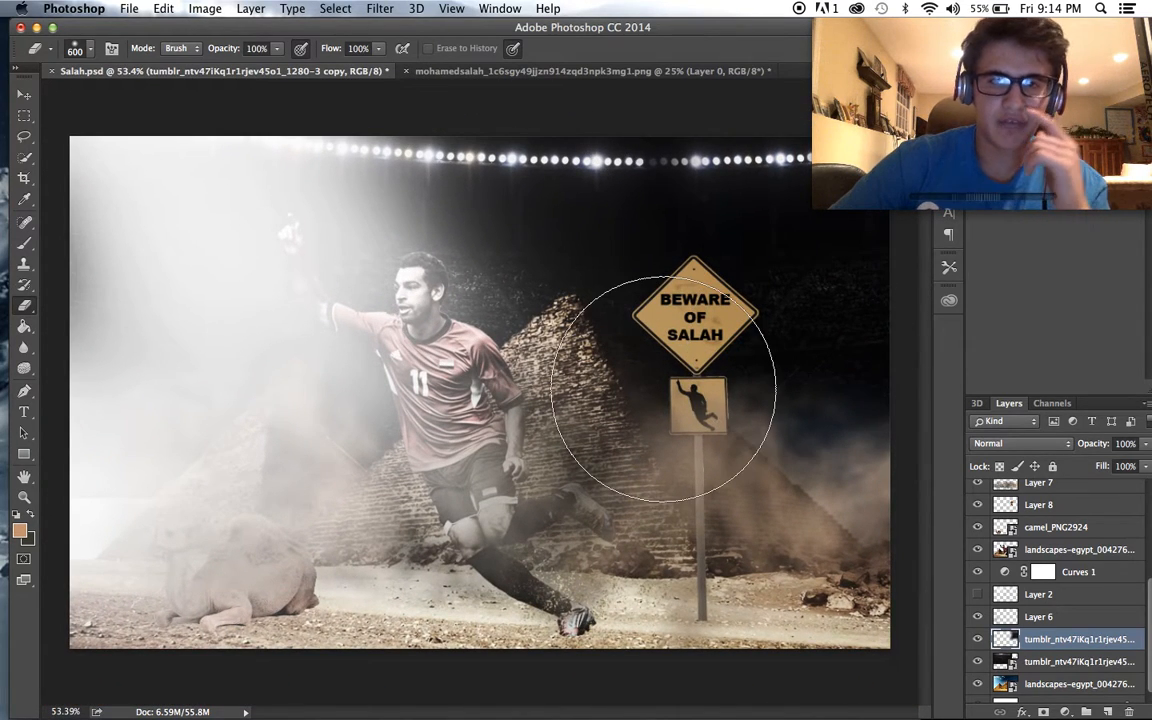
scroll(663, 388, "down", 1)
scroll(663, 388, "up", 1)
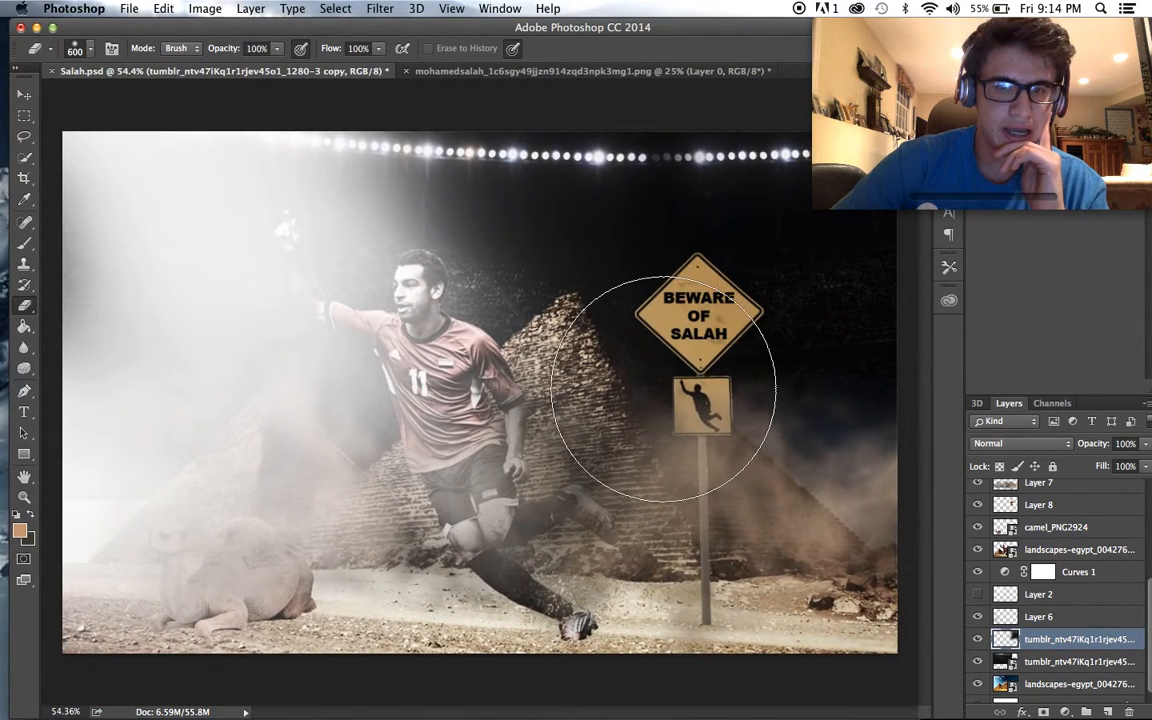
scroll(663, 388, "down", 2)
scroll(663, 388, "up", 1)
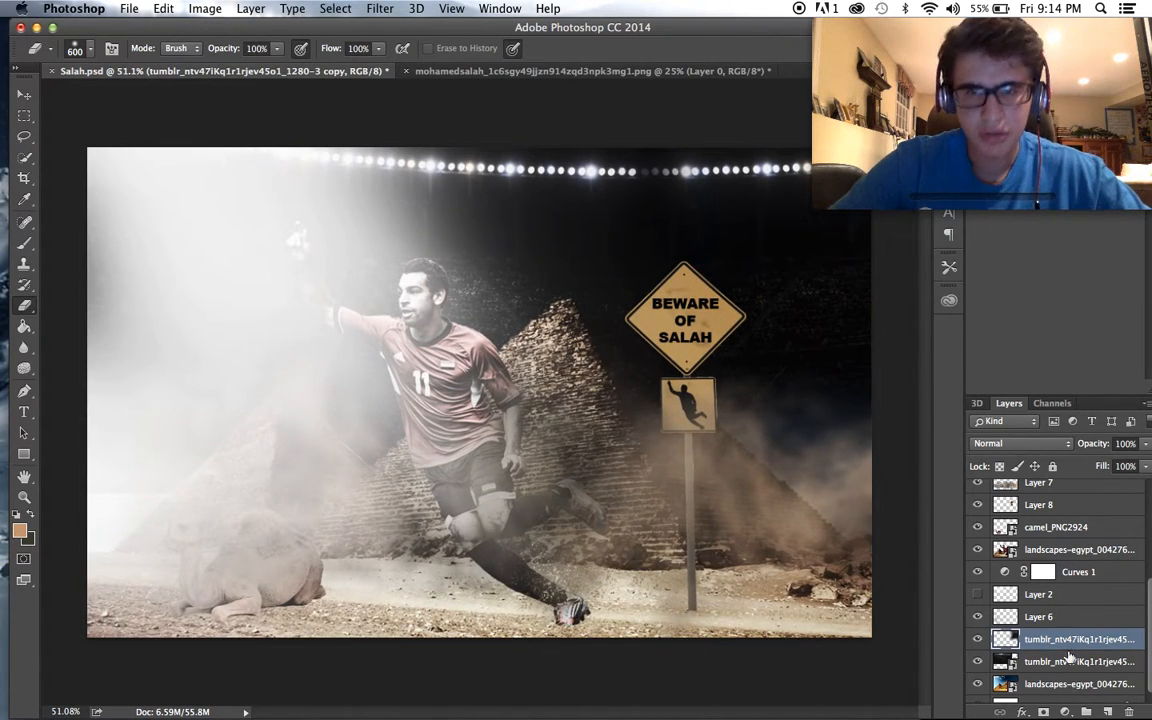
- Add a new layer directly above Layer 5 and get the Brush tool ready with white as the foreground colour
scroll(1062, 600, "up", 3)
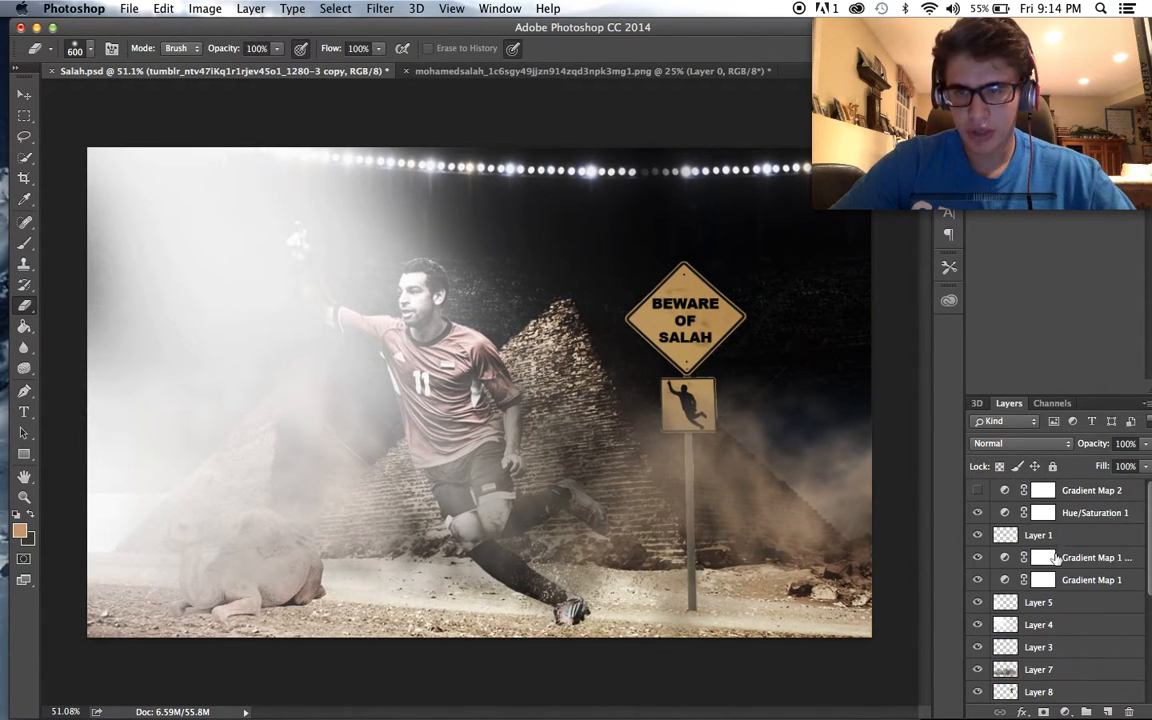
key("super+shift+alt+n")
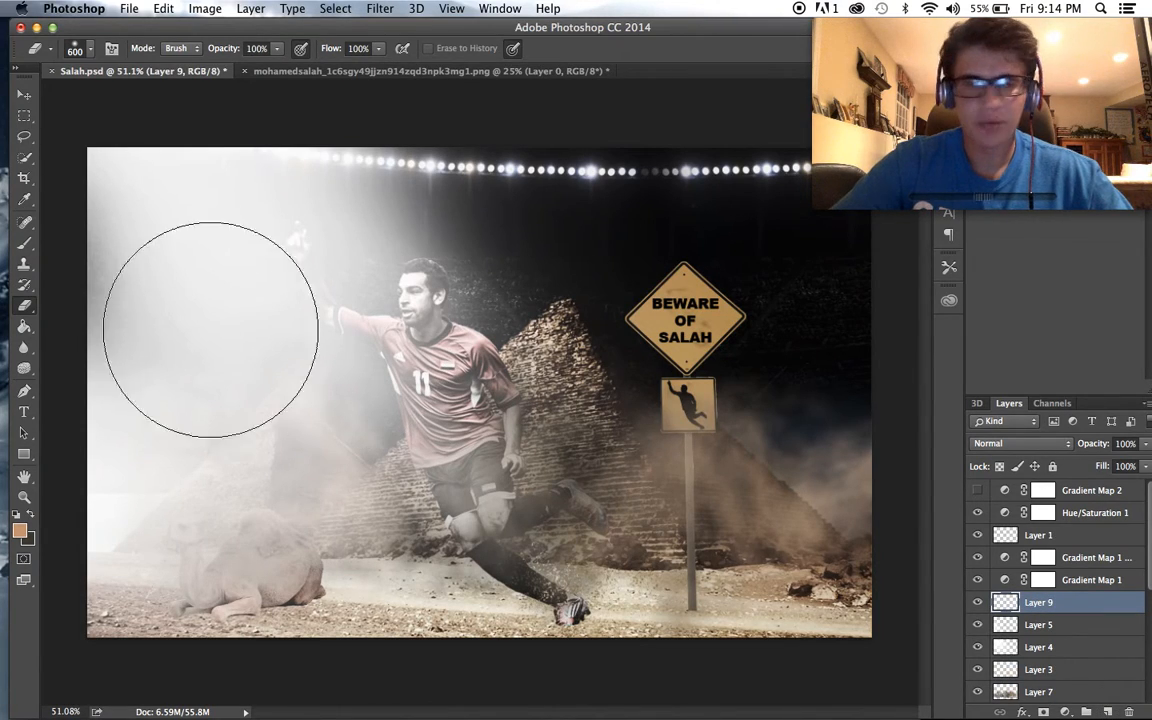
left_click(16, 515)
left_click(29, 515)
left_click(27, 244)
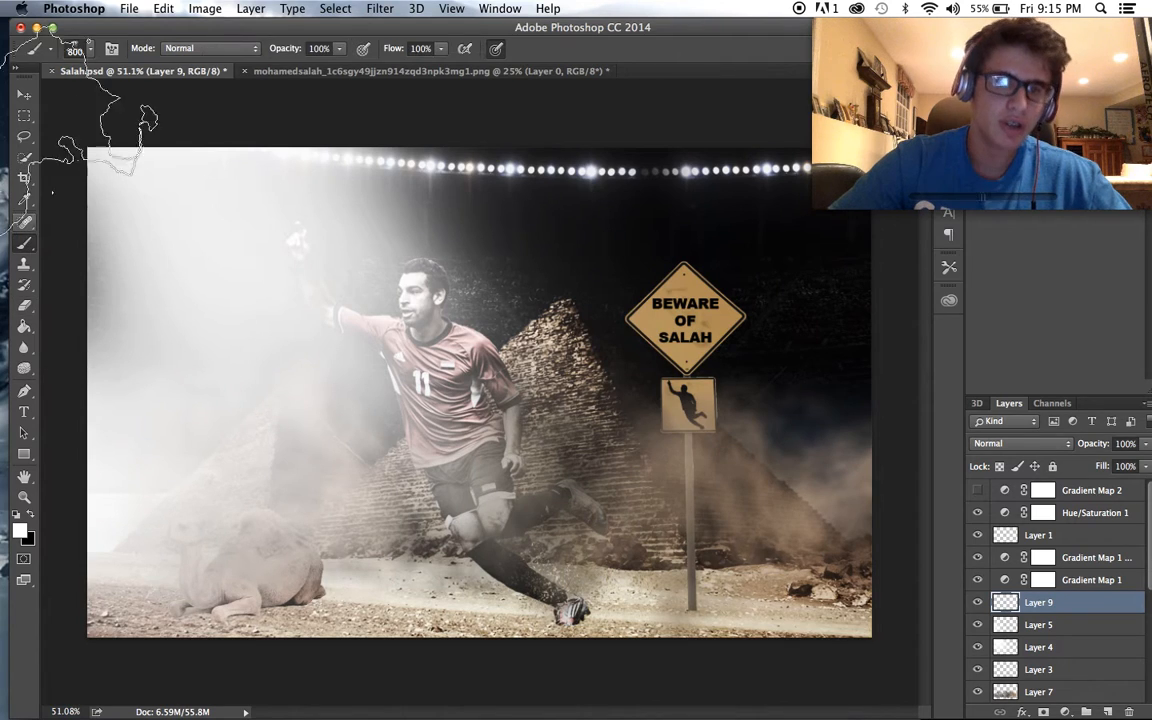
- Choose the 461 px full-moon brush preset and enlarge the brush to 800 px
left_click(79, 45)
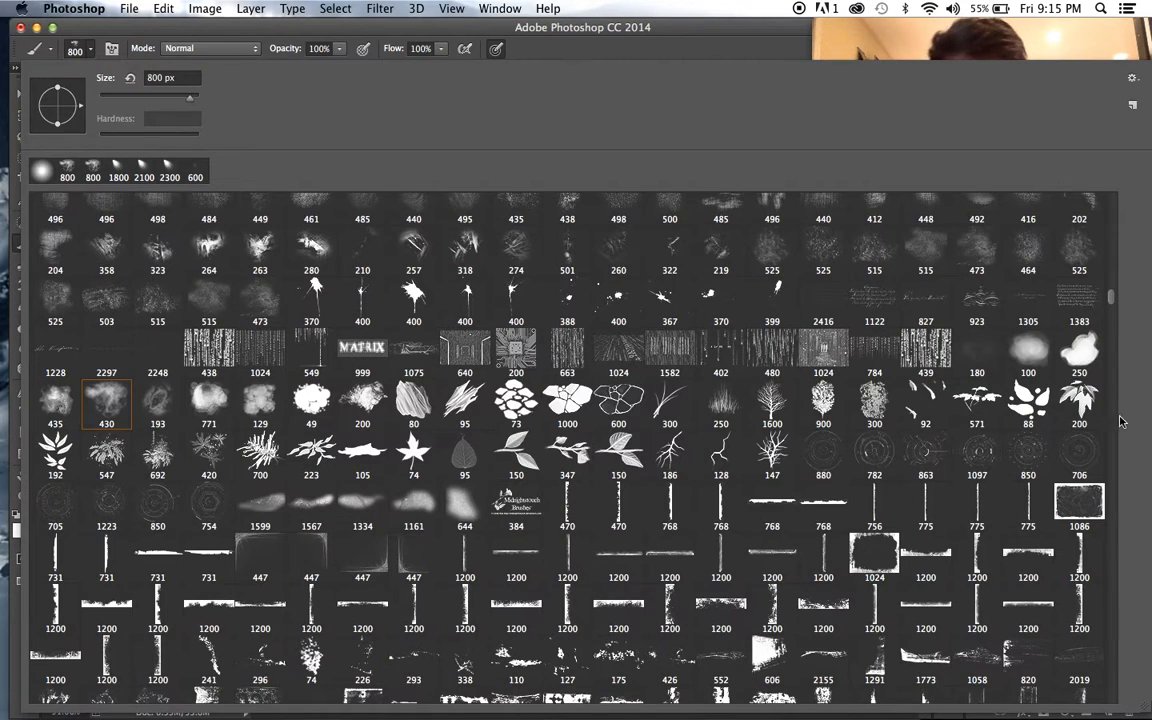
left_click_drag(1112, 298, 1118, 601)
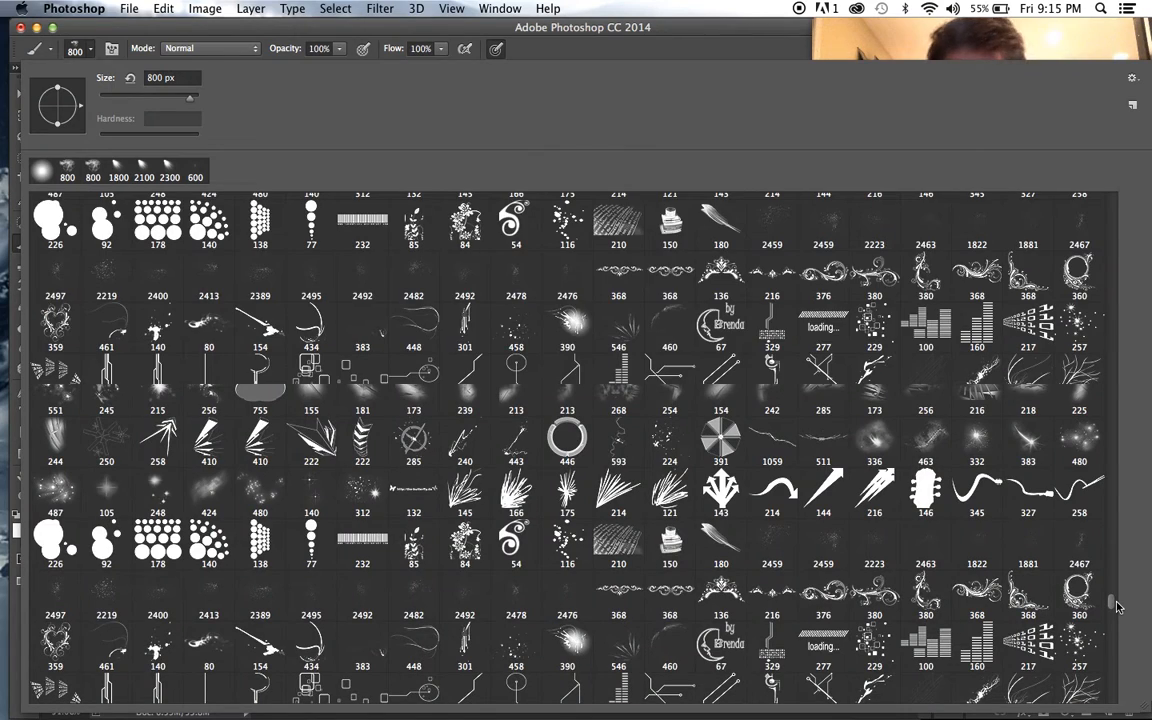
left_click_drag(1118, 607, 1118, 636)
left_click(788, 617)
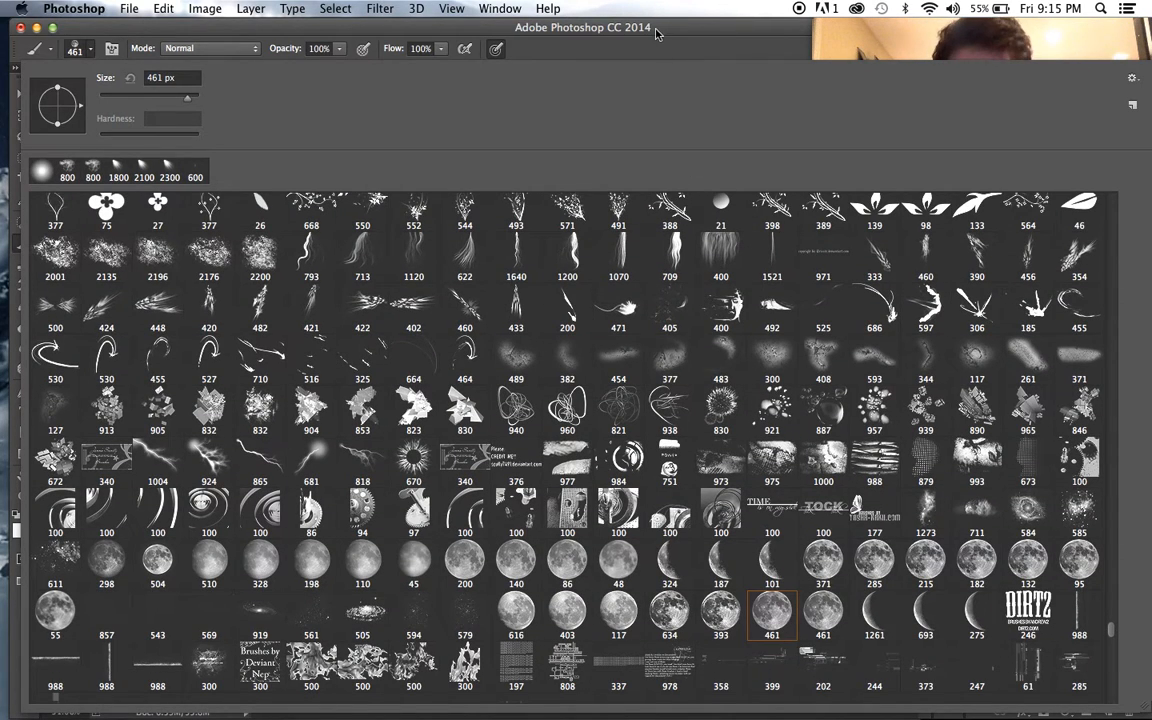
left_click(654, 28)
scroll(517, 205, "down", 2)
scroll(517, 205, "down", 2)
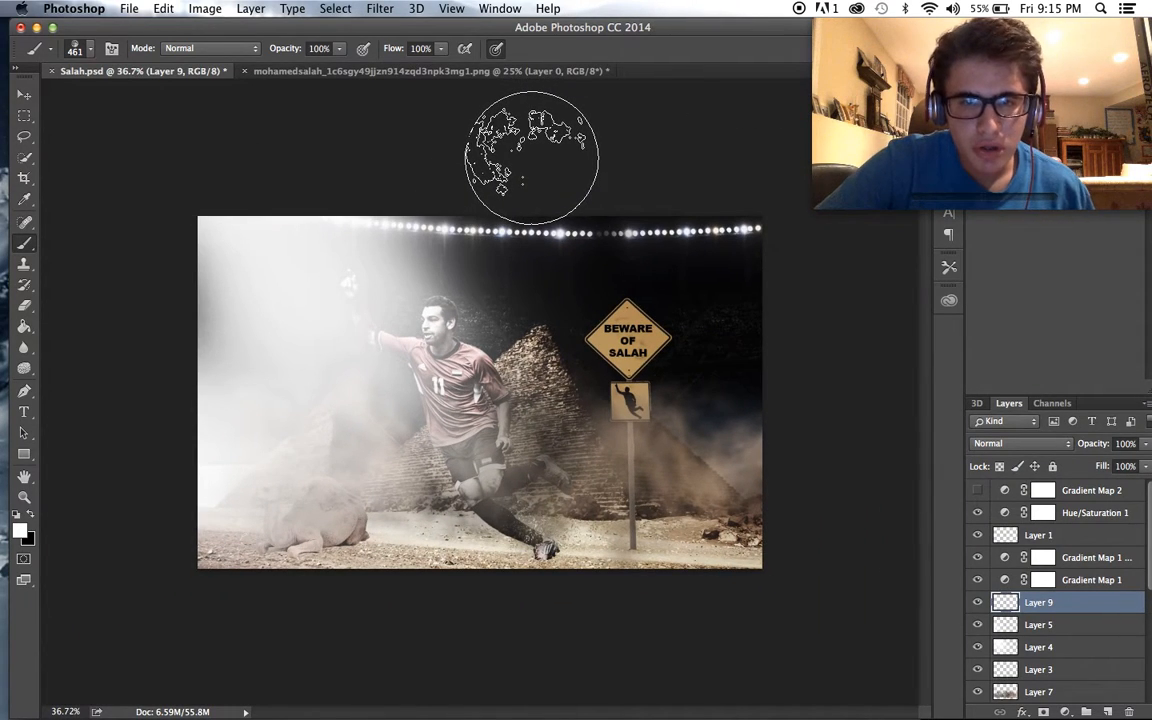
key("bracketright")
key("bracketright")
key("bracketright")
key("bracketright")
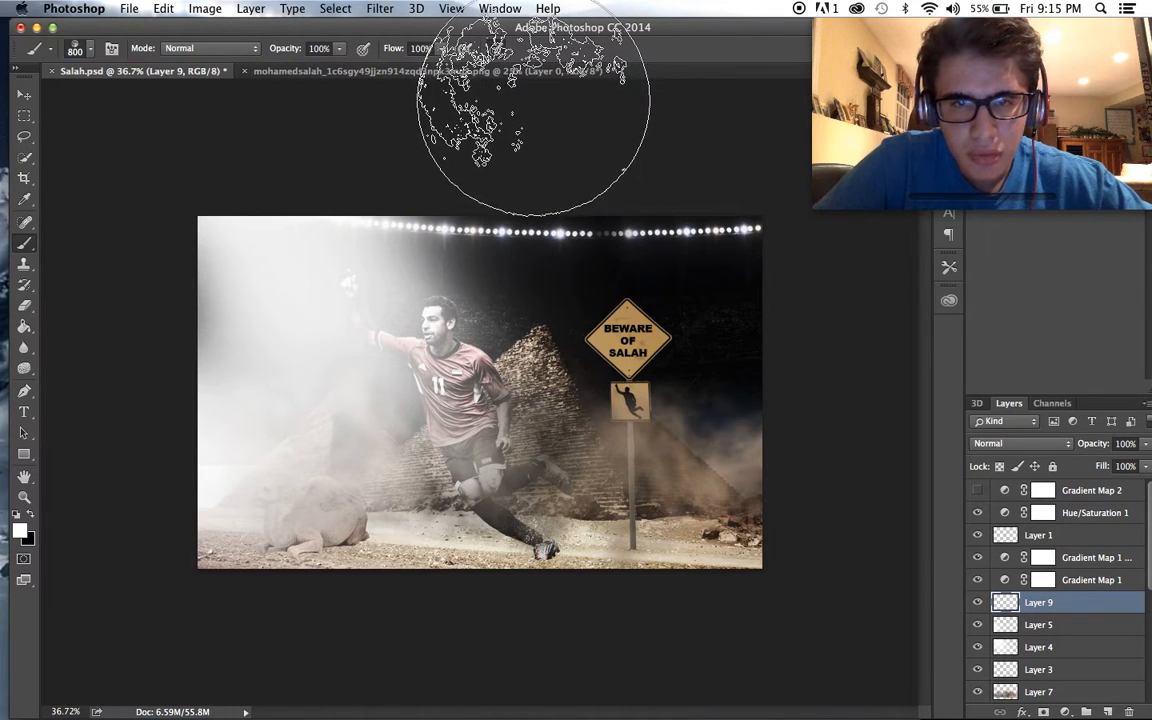
- Stamp the moon partly over the poster's top edge on Layer 9 and set the layer's opacity to 64%
scroll(771, 206, "up", 2)
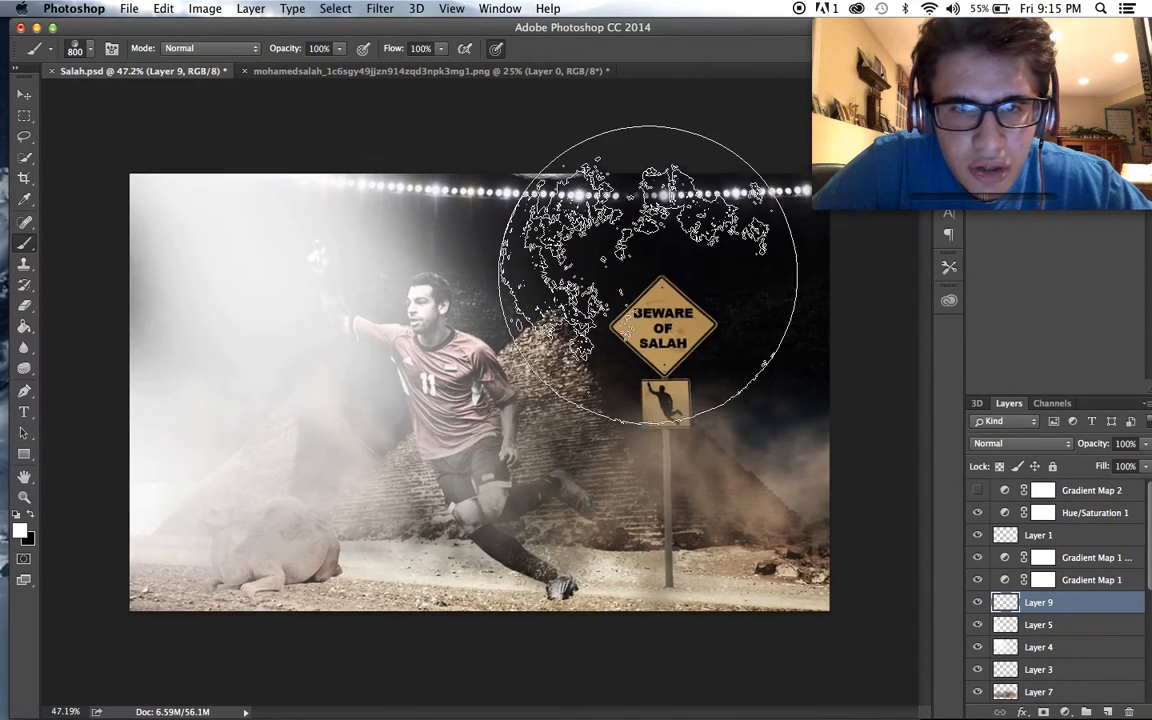
scroll(522, 116, "down", 3)
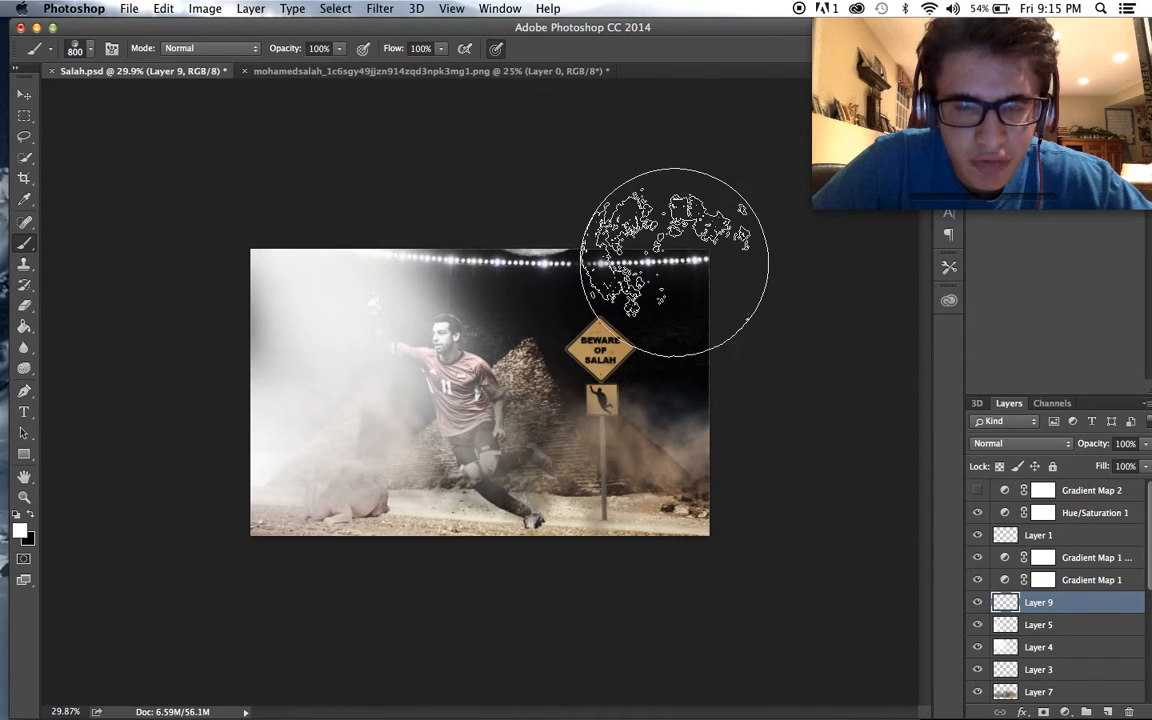
scroll(674, 262, "up", 3)
left_click(1146, 444)
left_click_drag(1144, 461, 1091, 461)
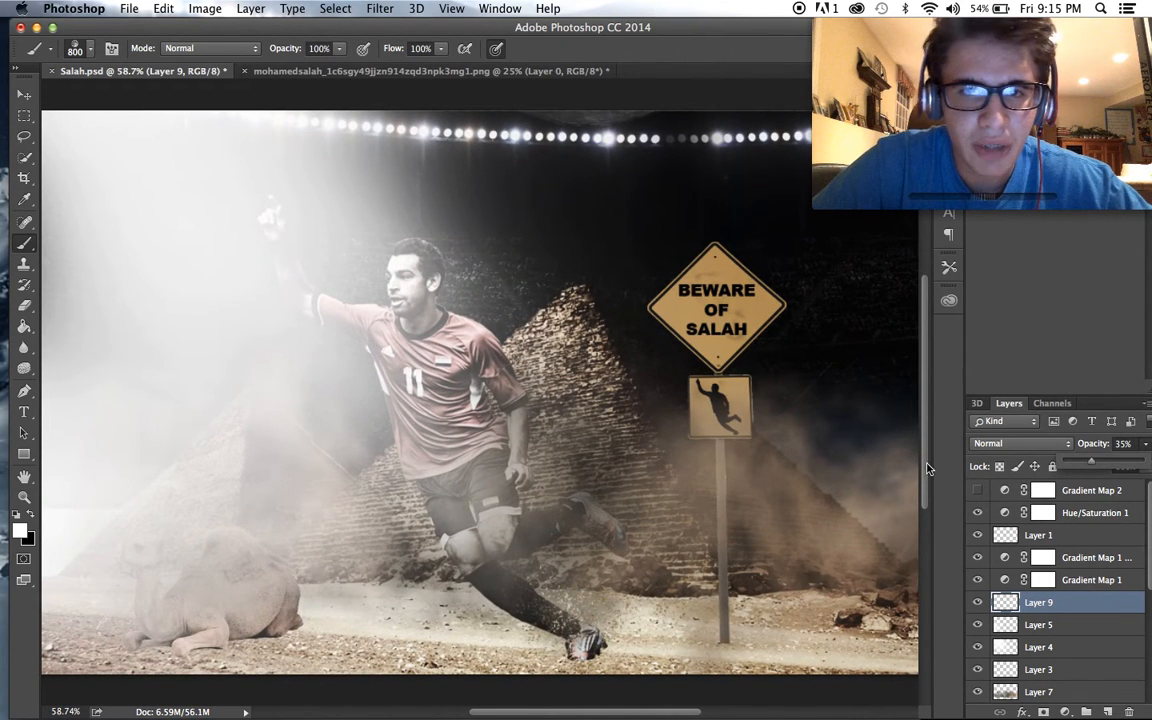
scroll(928, 469, "down", 1)
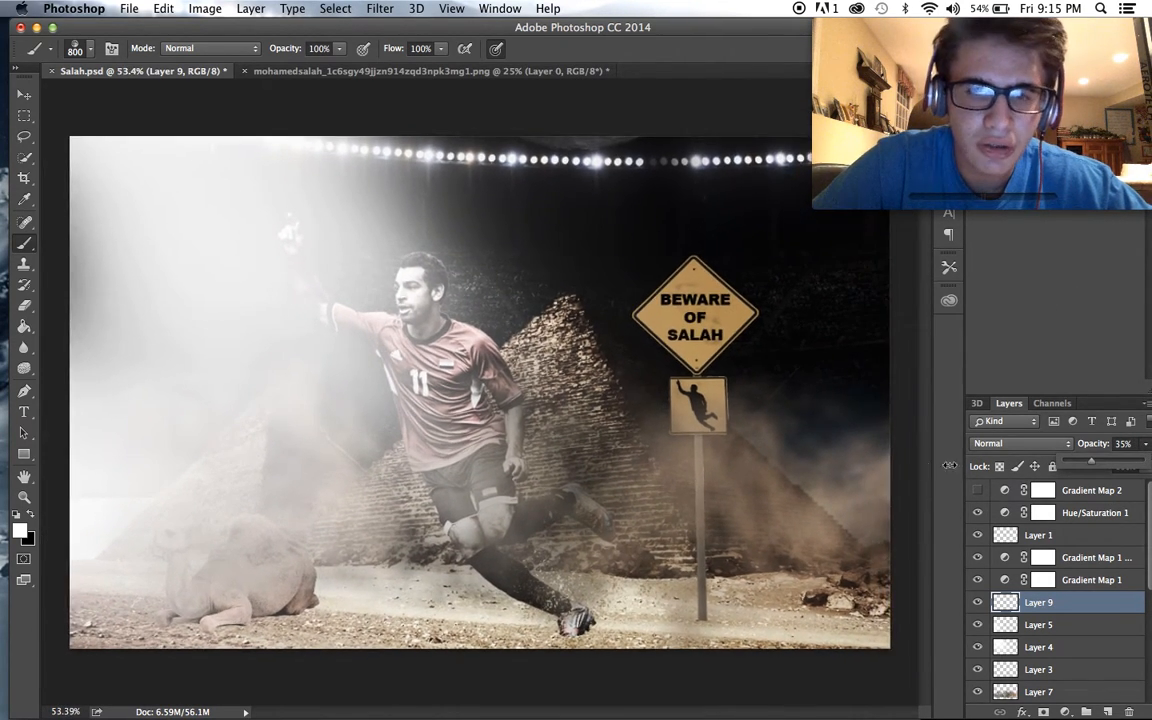
left_click(1116, 462)
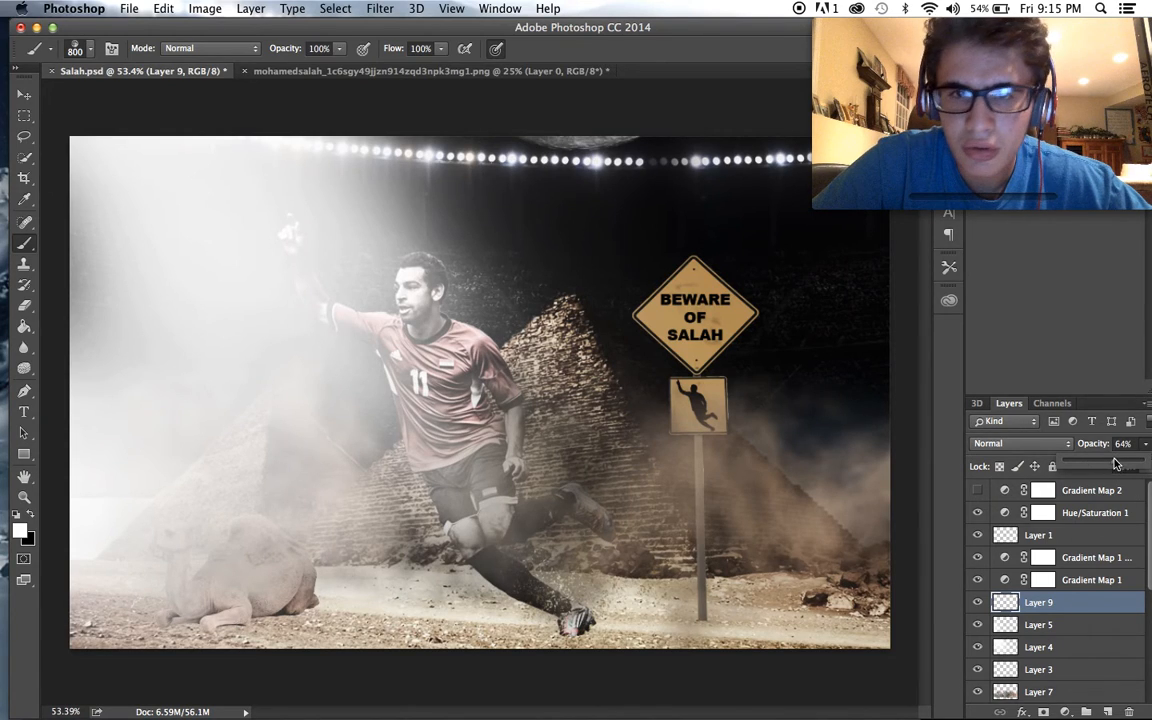
left_click(1022, 712)
left_click(1039, 671)
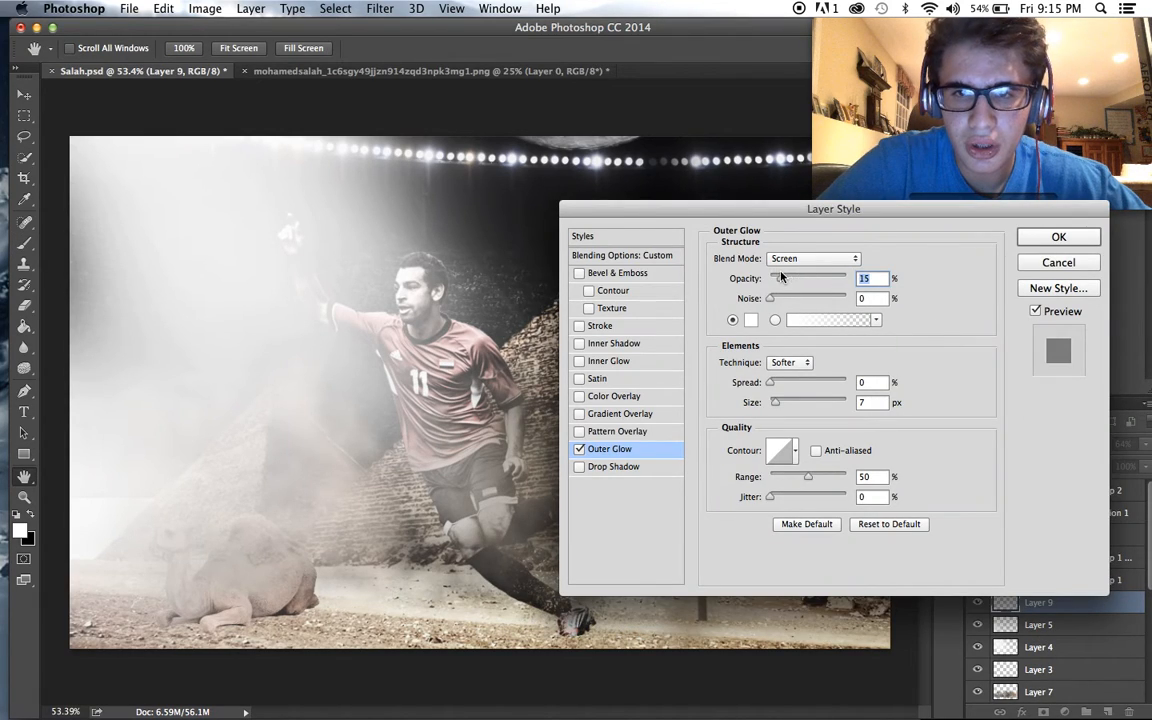
left_click(784, 383)
left_click_drag(800, 386, 865, 383)
left_click(799, 404)
left_click_drag(791, 404, 777, 403)
left_click(804, 277)
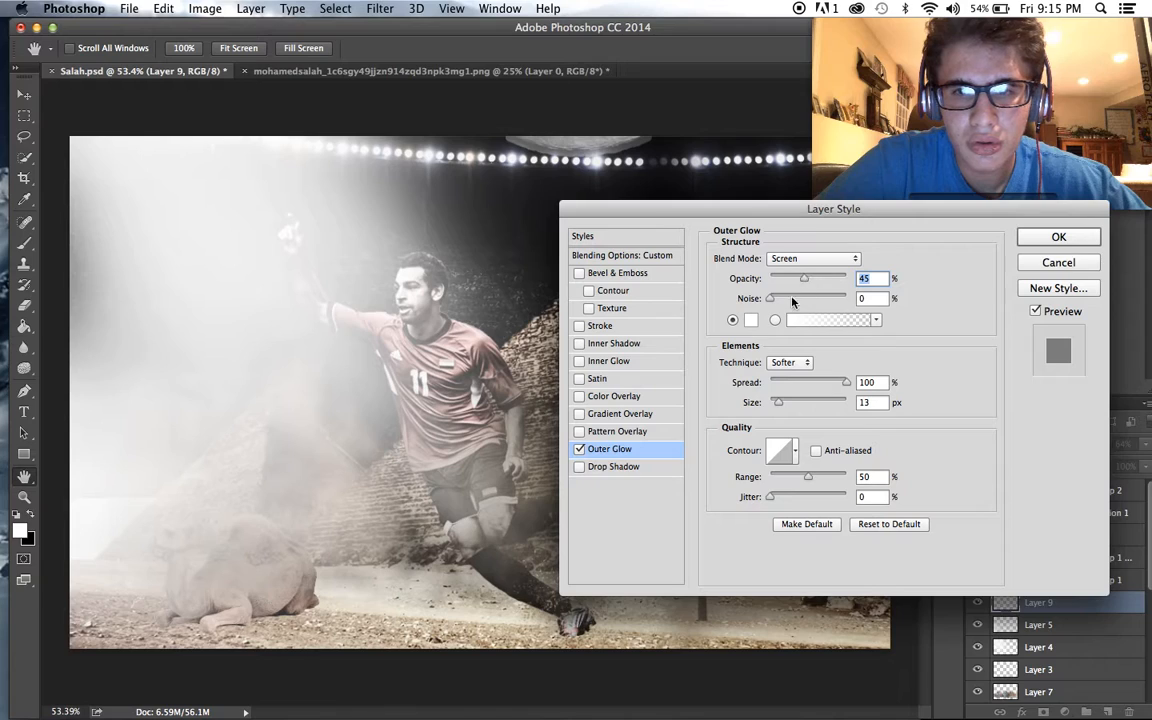
left_click_drag(795, 382, 779, 386)
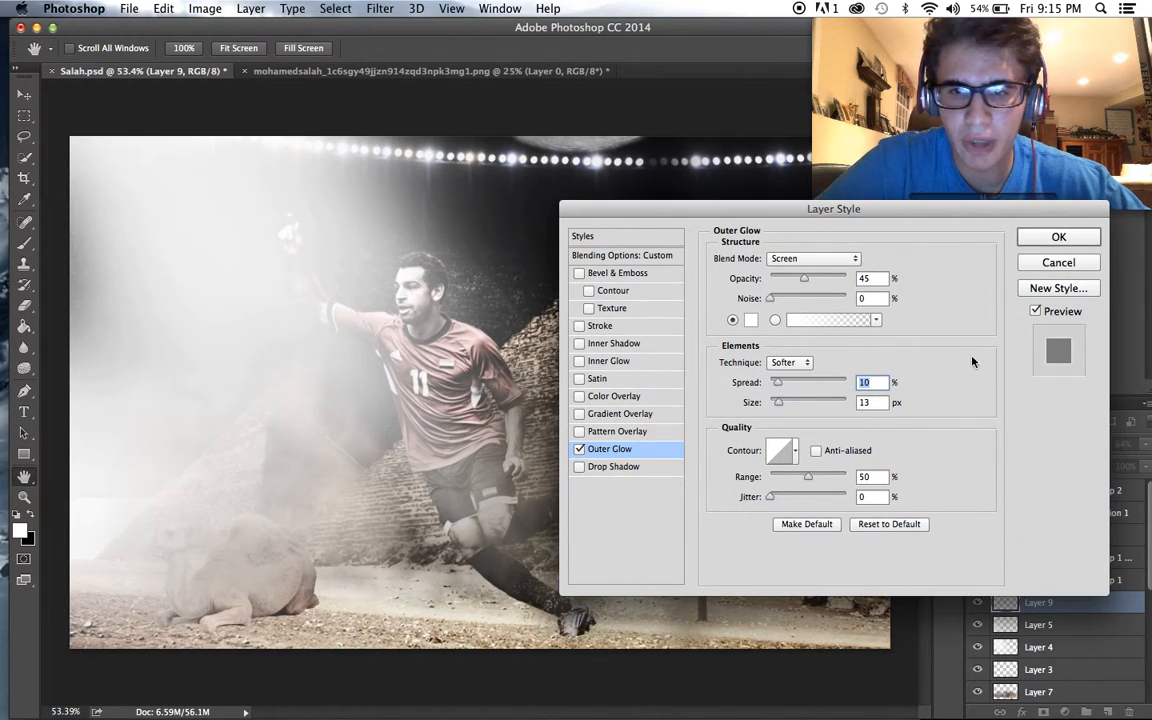
left_click(1051, 260)
- Lower the opacity of Layer 4, the white light over the player's raised arm, to 66%
scroll(884, 306, "down", 2)
scroll(886, 306, "up", 2)
scroll(884, 305, "down", 1)
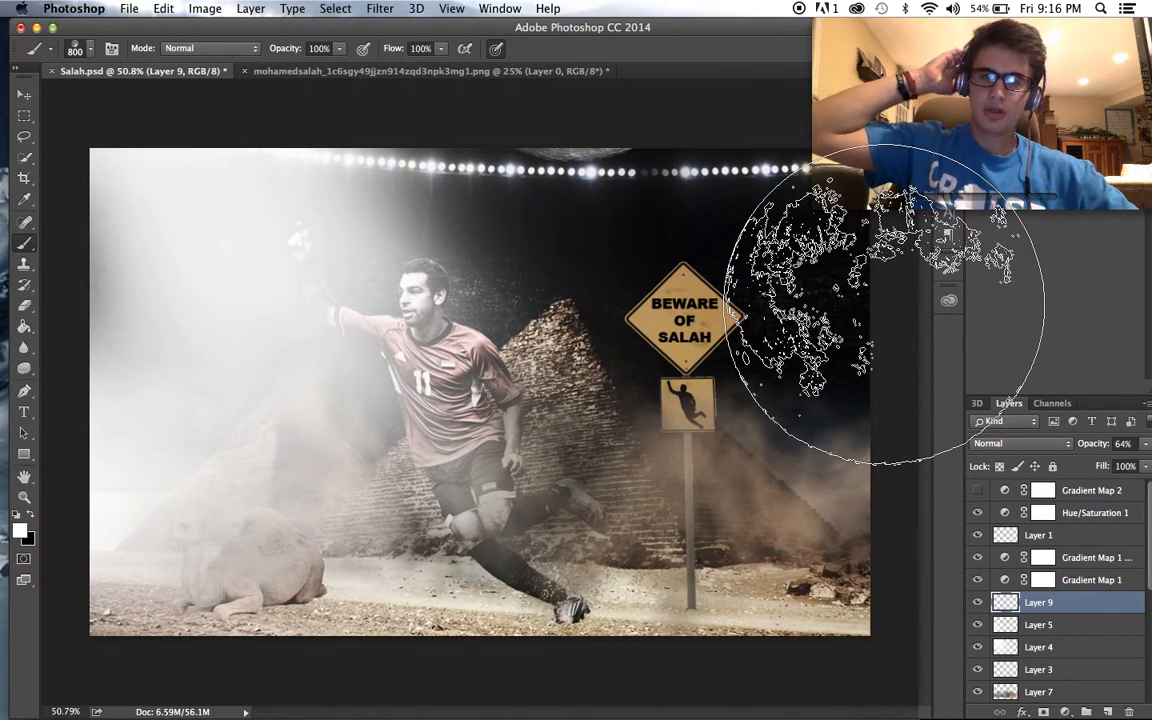
scroll(834, 302, "down", 2)
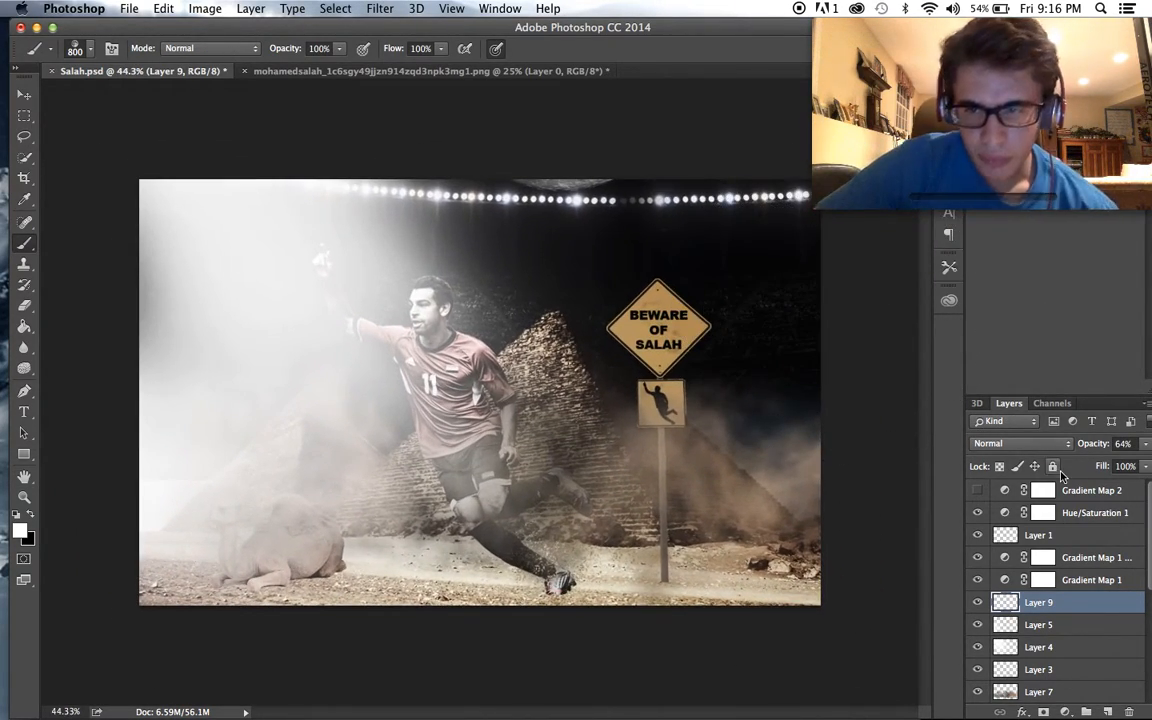
left_click(1020, 643)
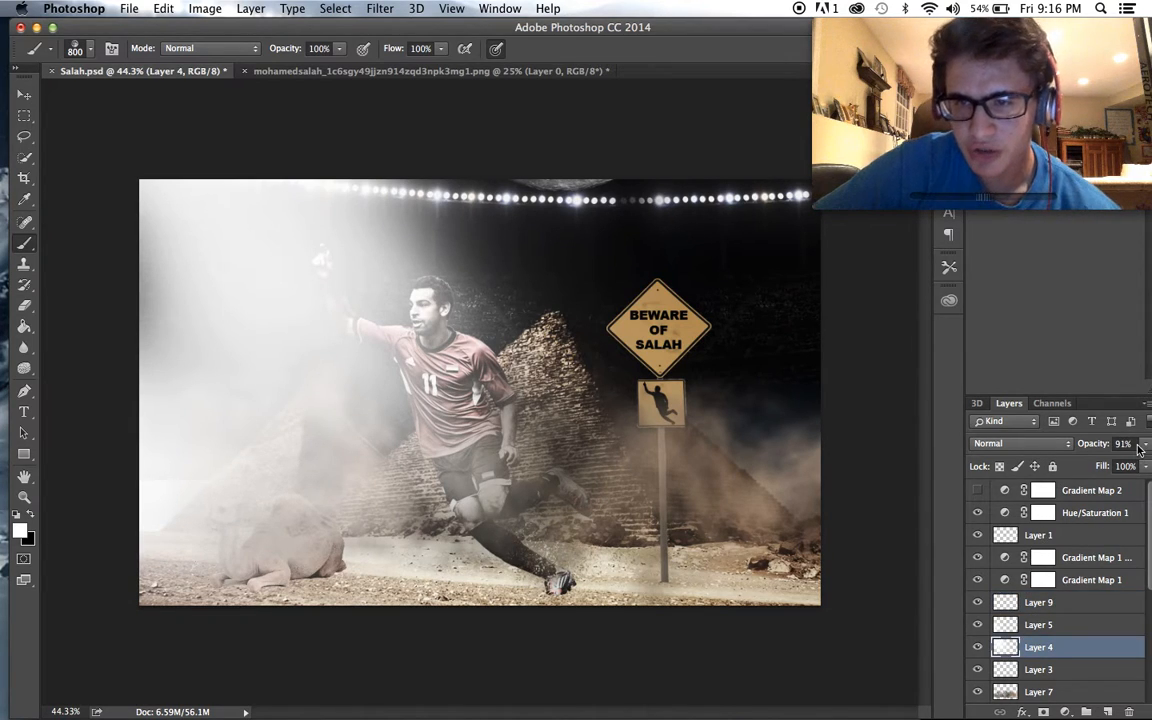
left_click(1143, 445)
left_click_drag(1115, 459, 1112, 461)
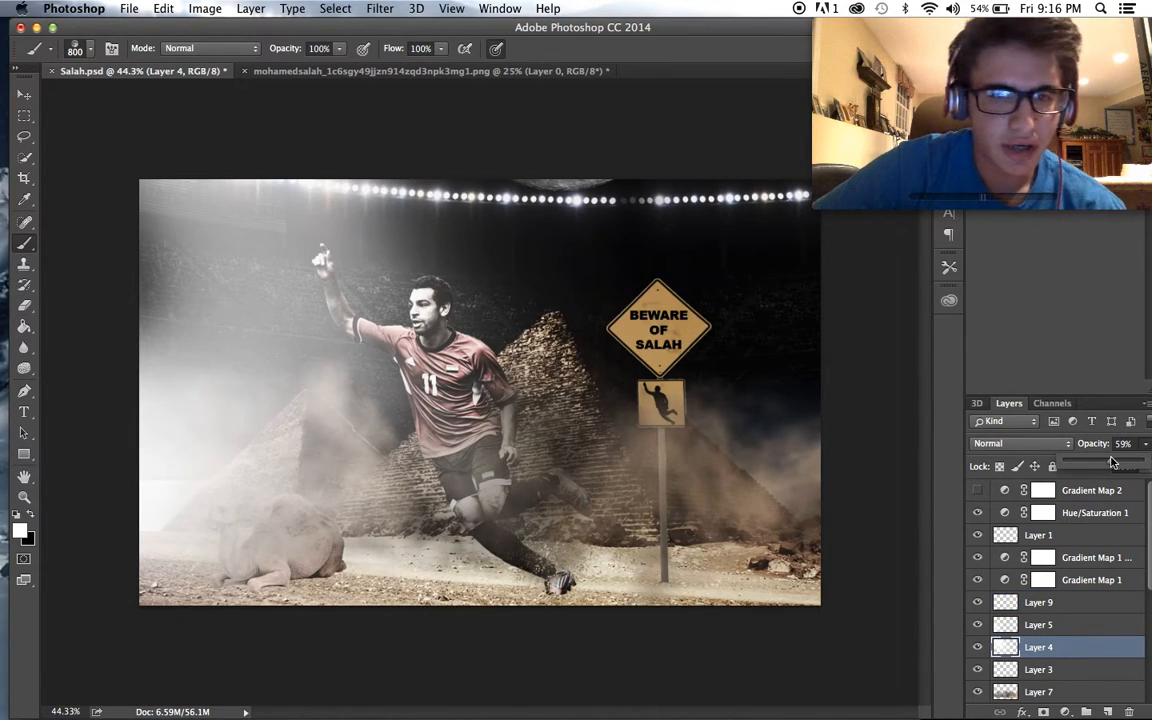
scroll(815, 515, "up", 2)
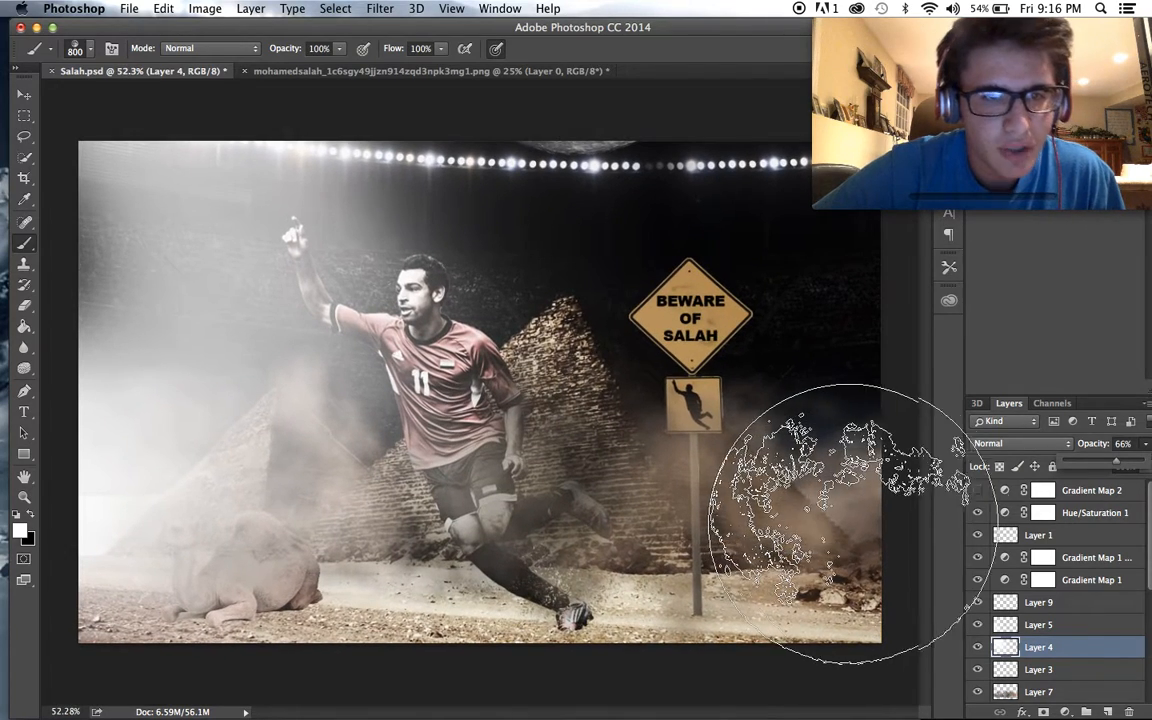
- Add more white light around the player's raised arm on Layer 4 with the 1800 px light-beam brush
left_click(82, 47)
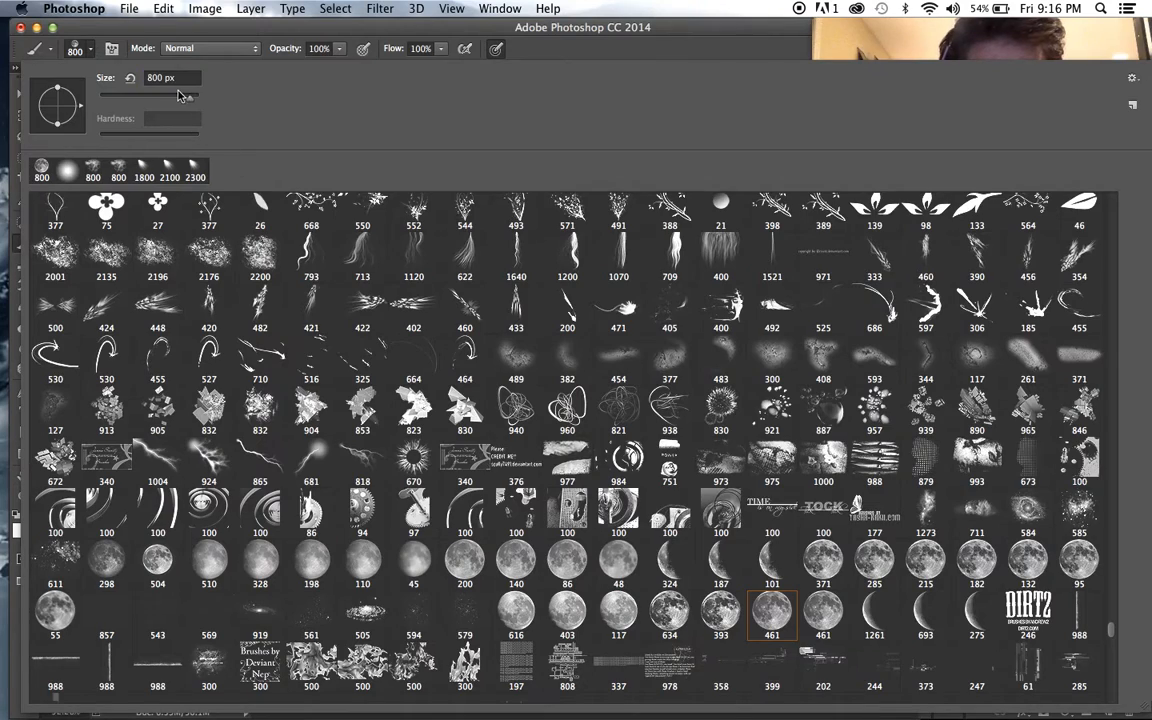
left_click(148, 169)
left_click(205, 50)
left_click(361, 231)
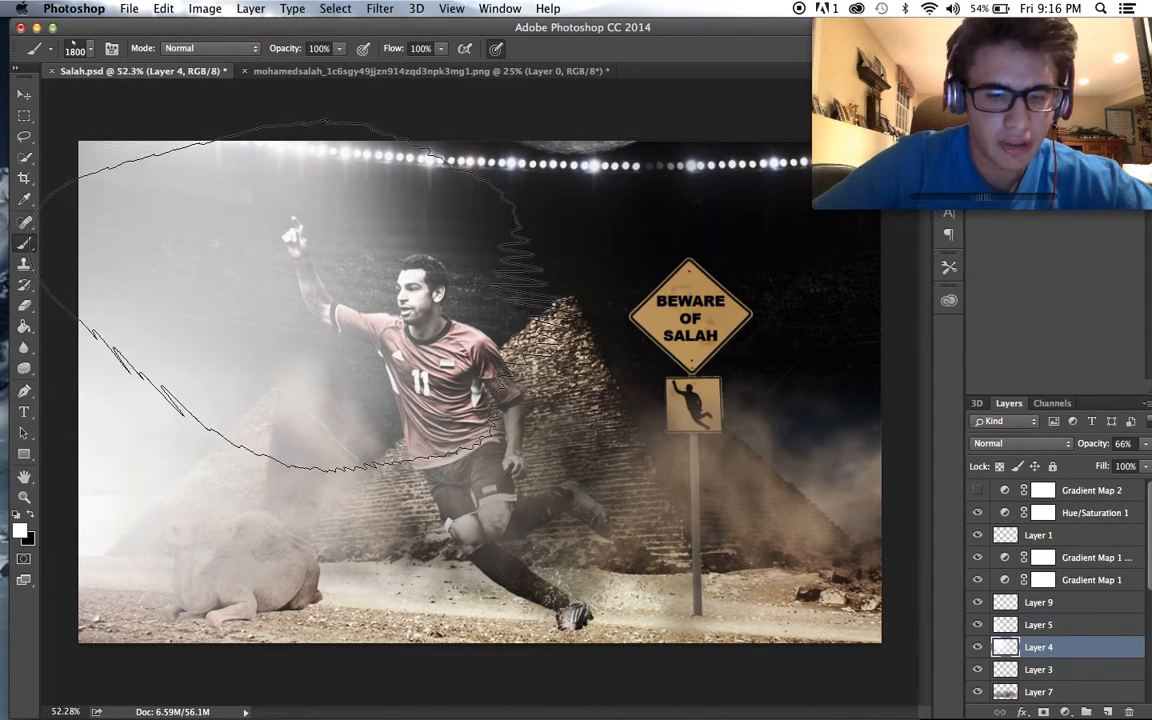
left_click(254, 264)
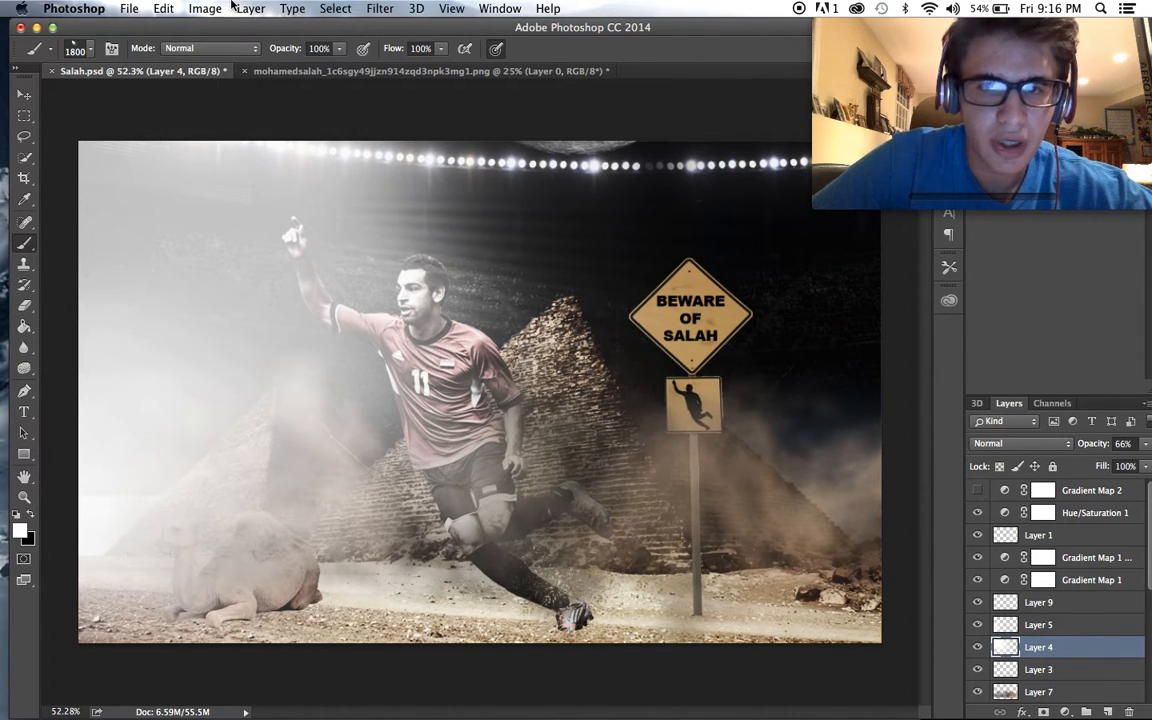
- Find and choose the 400 px flame brush preset, and reduce the brush size to 200 px
left_click(80, 48)
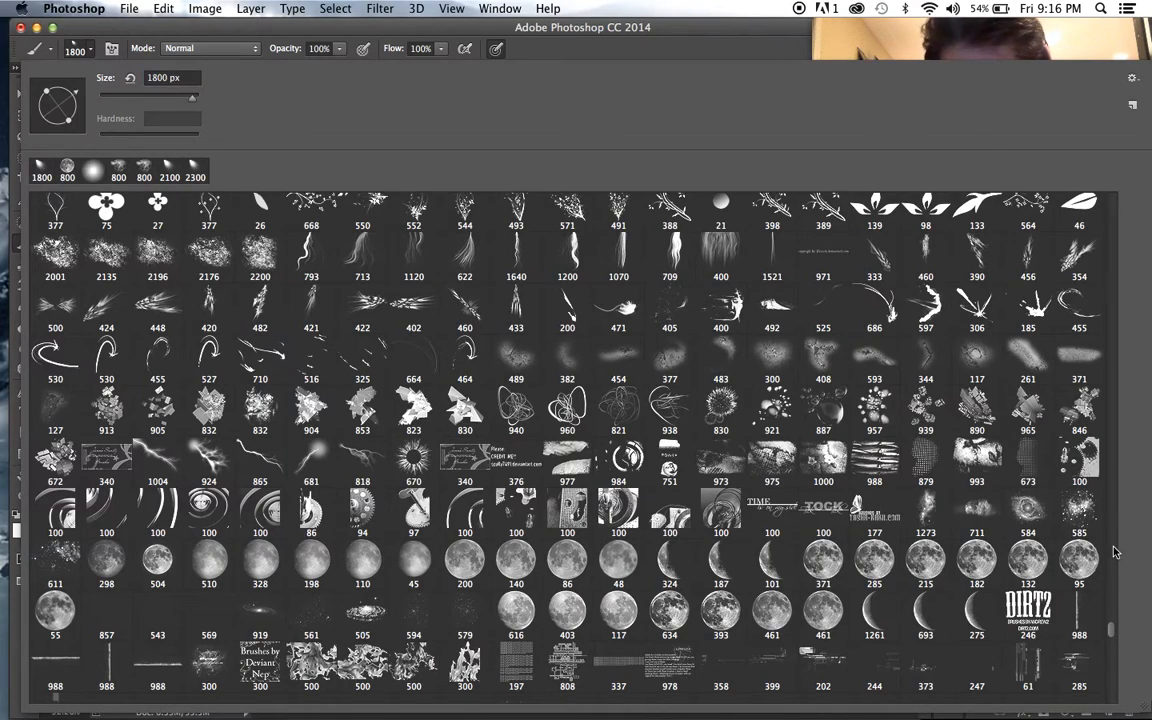
scroll(1110, 630, "down", 10)
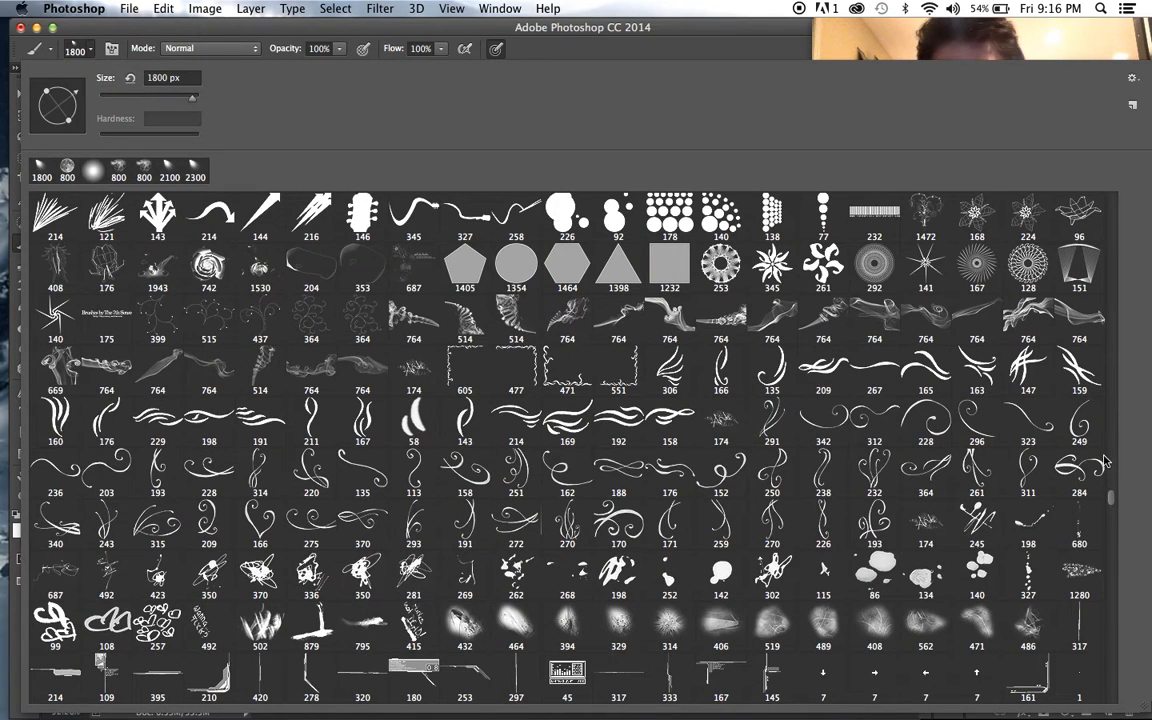
scroll(1106, 460, "down", 5)
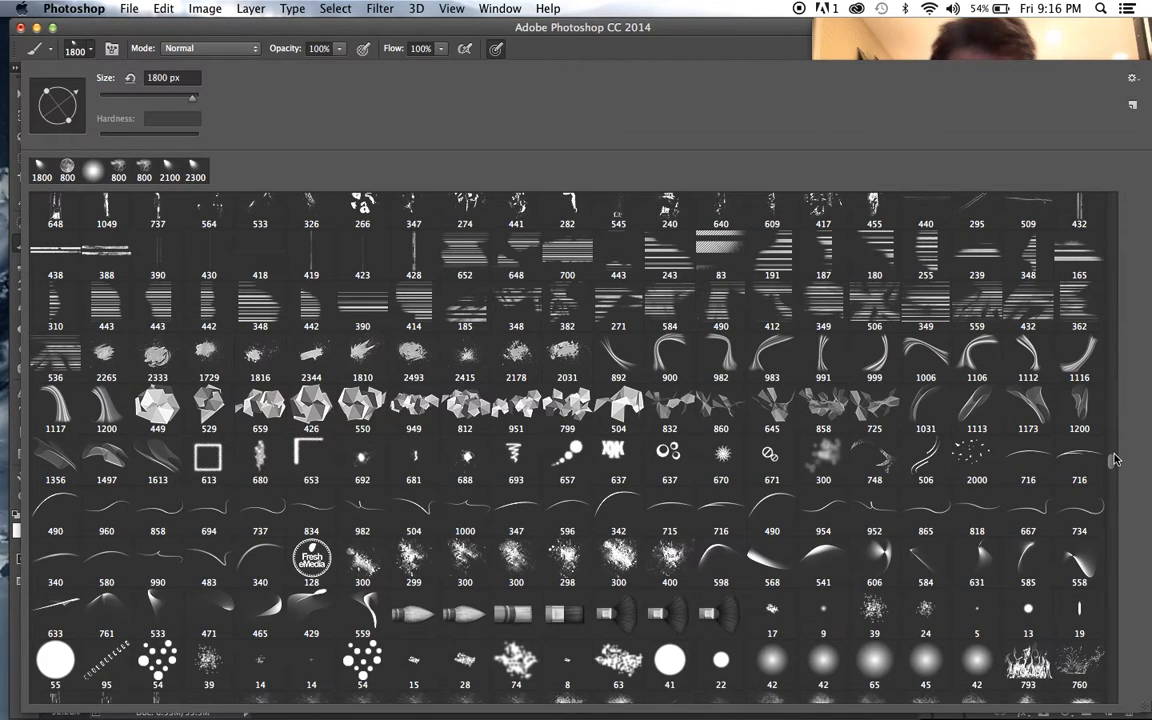
scroll(957, 174, "up", 15)
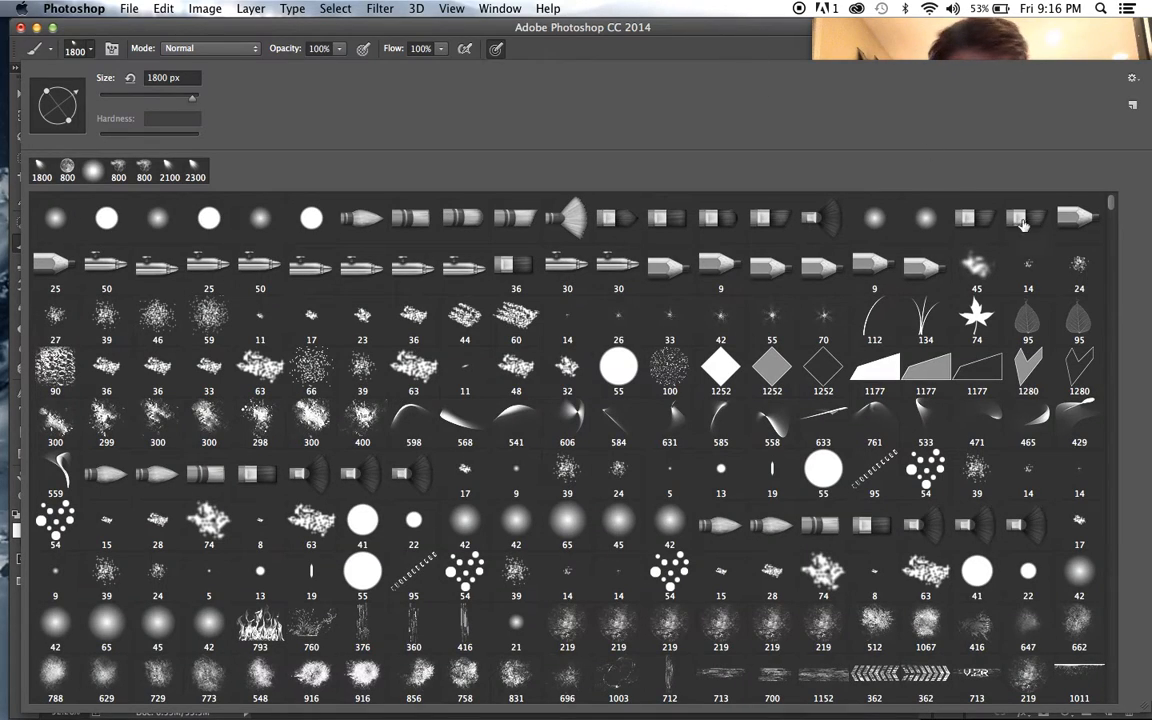
left_click_drag(1110, 207, 1113, 229)
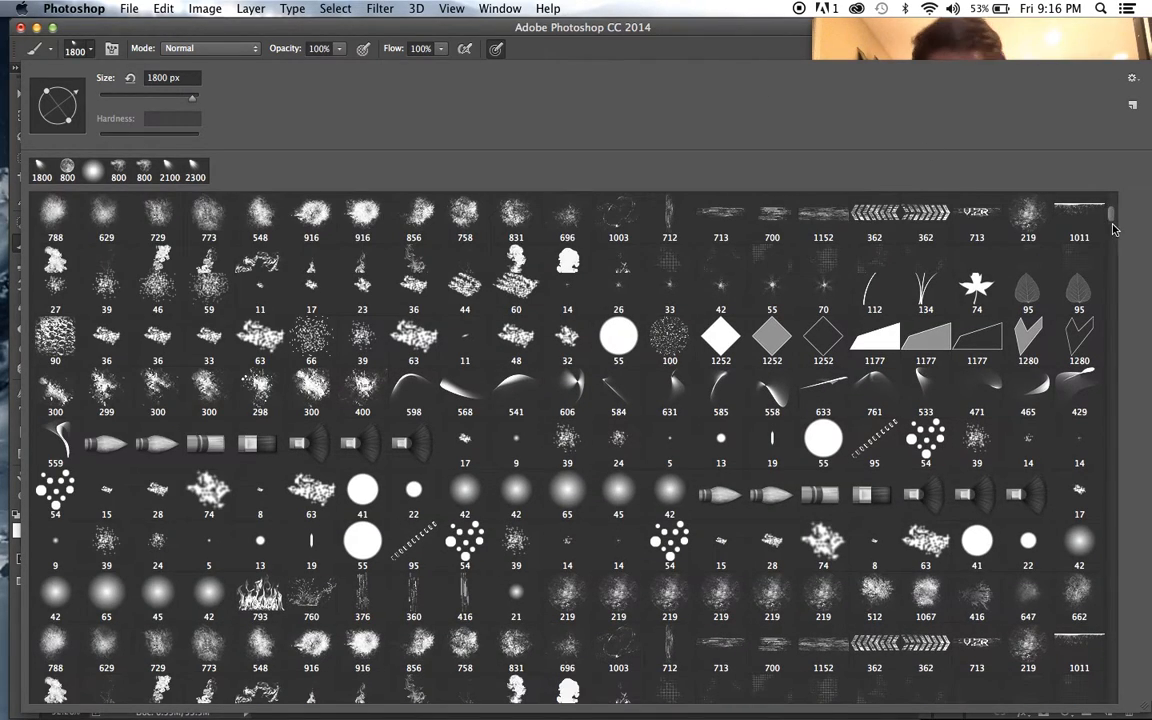
left_click_drag(1118, 246, 1120, 254)
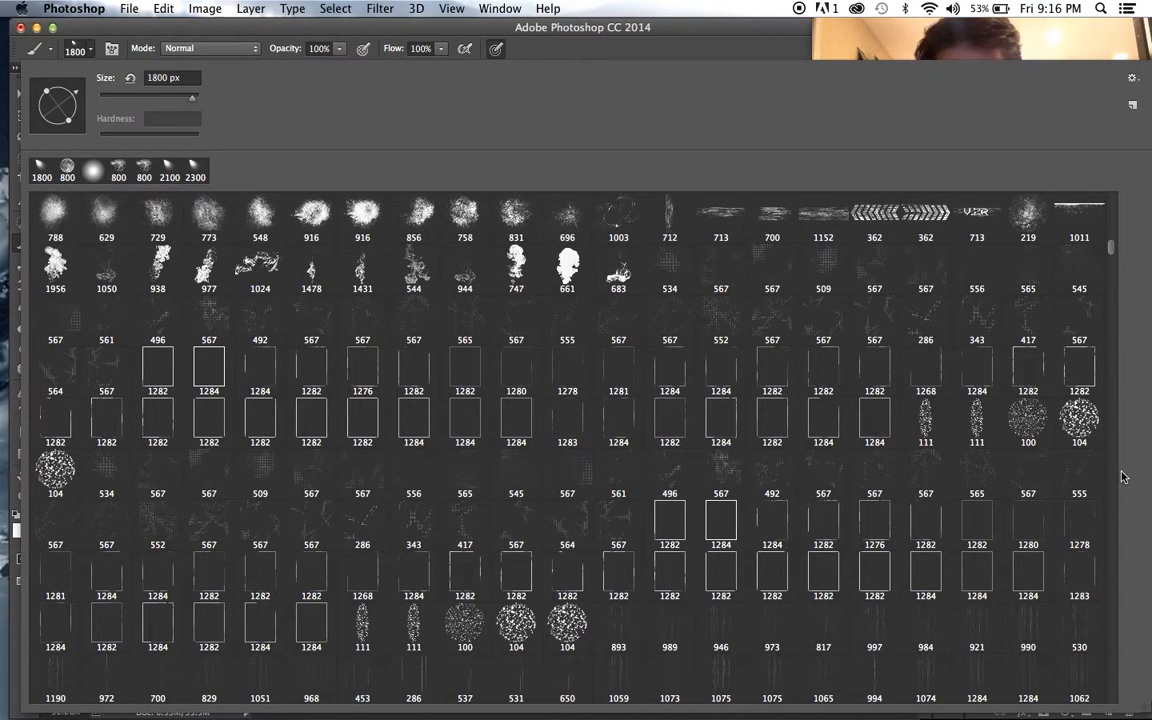
scroll(1122, 478, "down", 10)
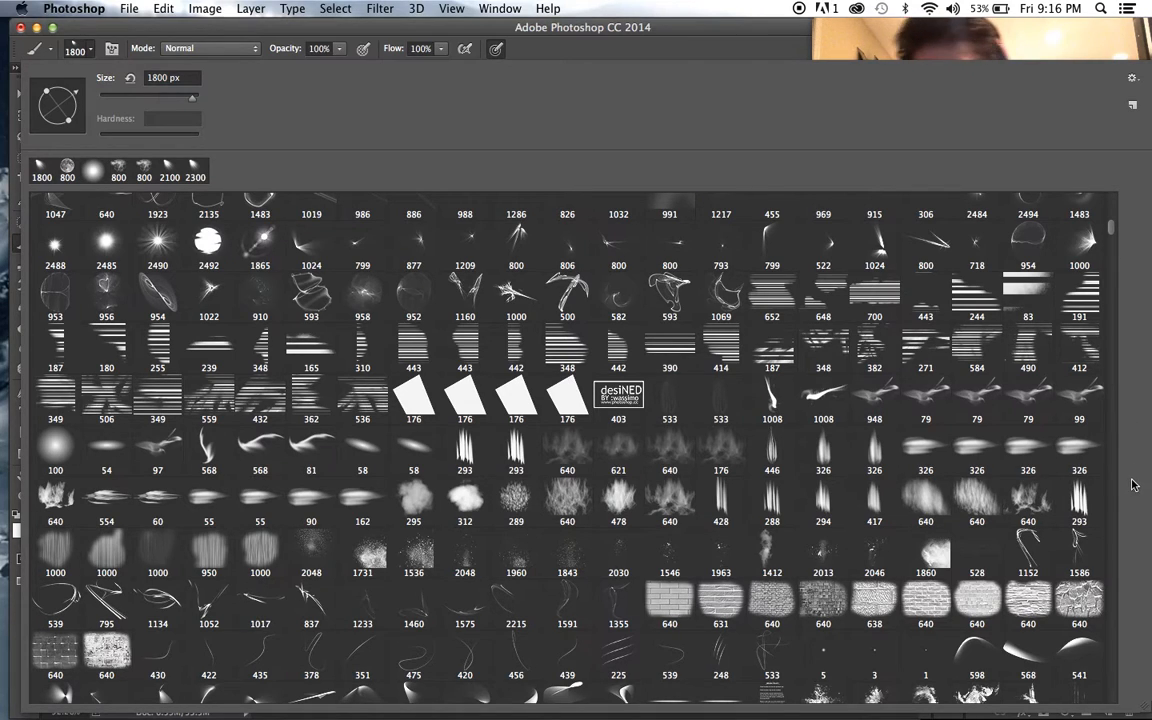
left_click_drag(1110, 225, 1113, 252)
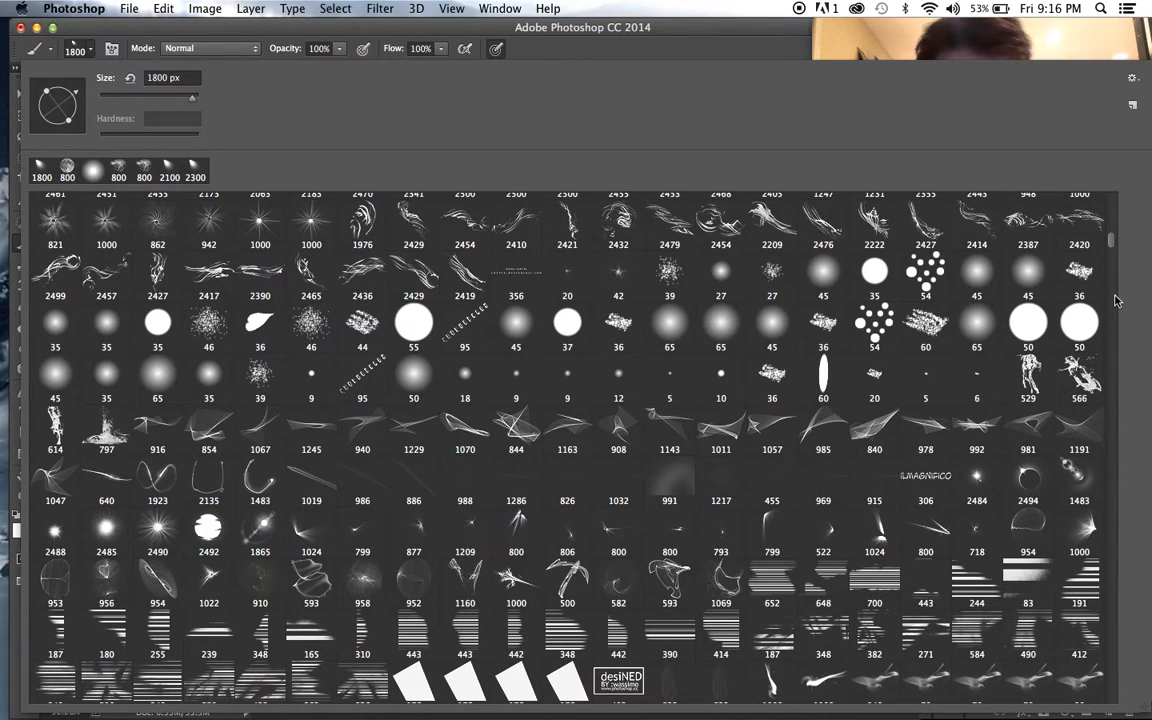
scroll(1120, 243, "down", 2)
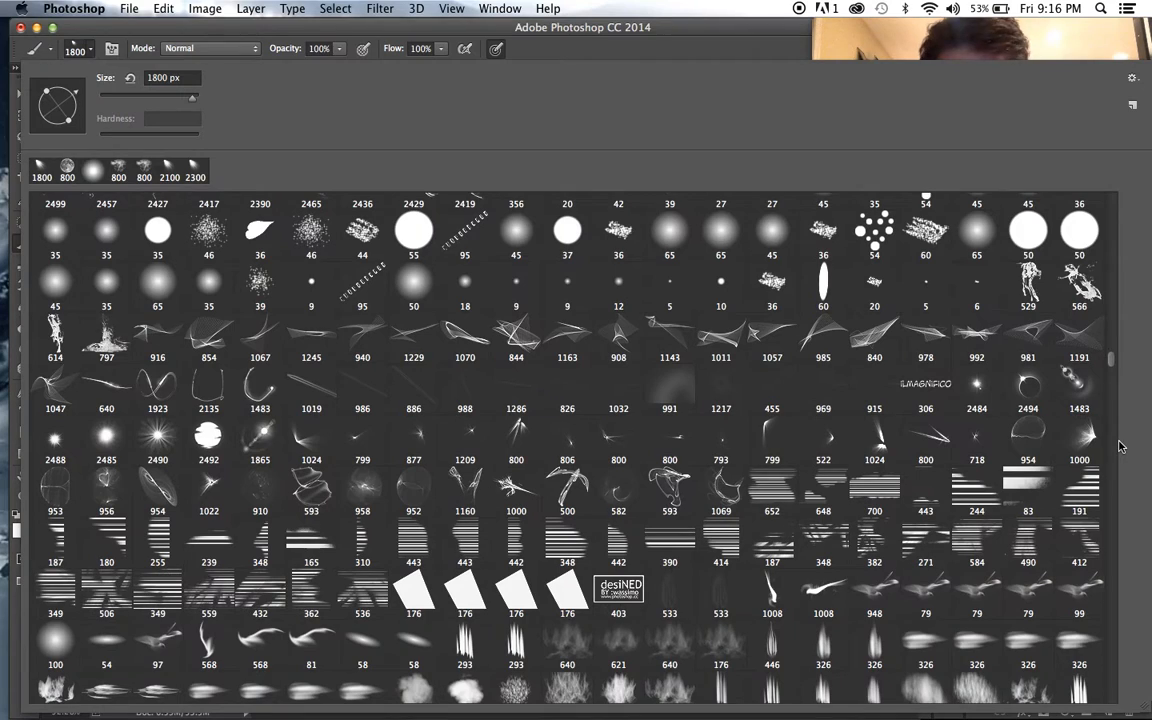
left_click_drag(1113, 357, 1113, 450)
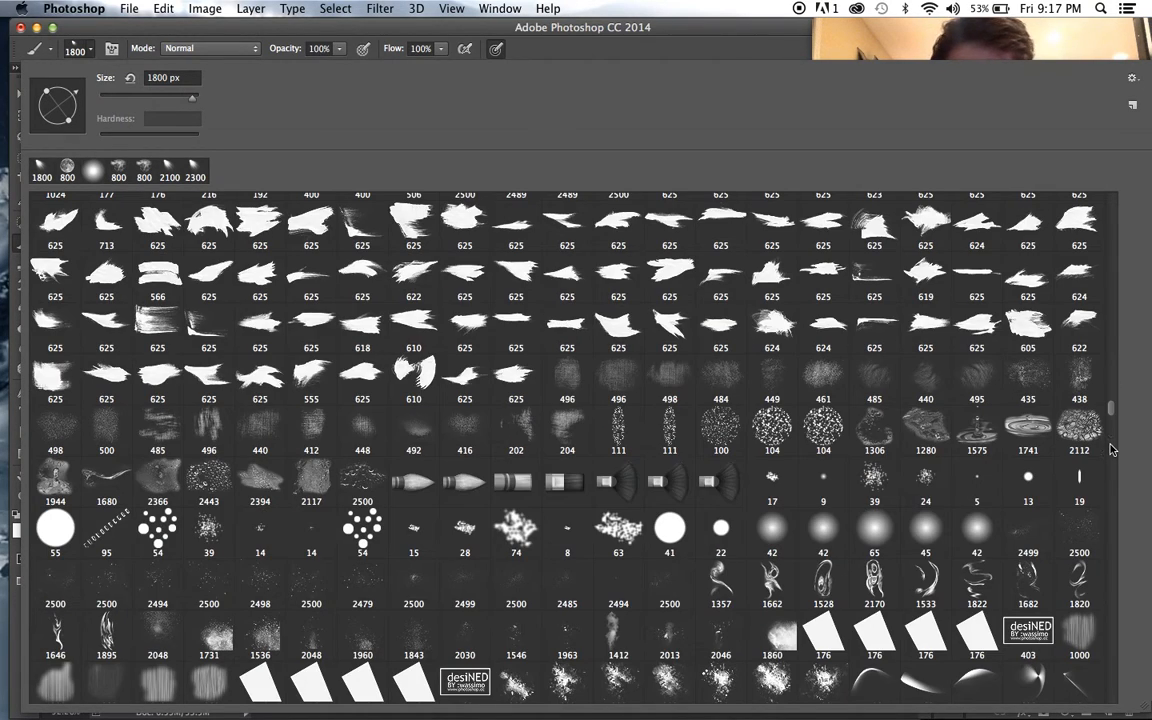
scroll(1110, 450, "down", 5)
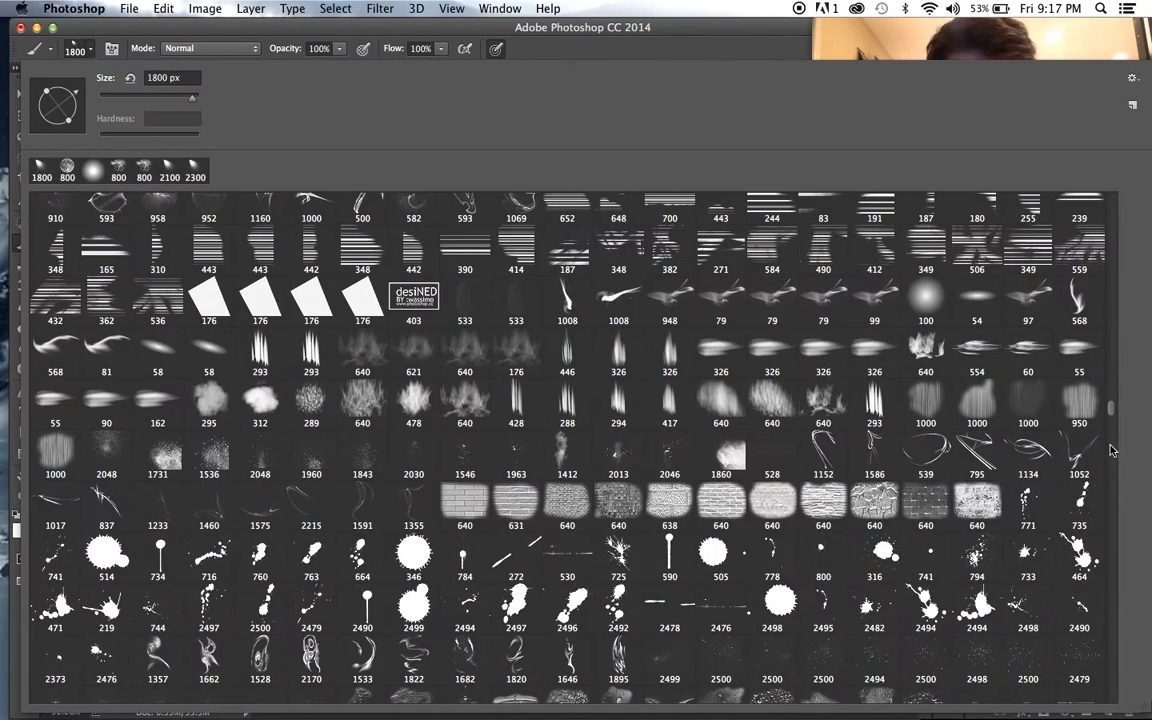
left_click(1113, 465)
left_click_drag(1112, 422, 1110, 424)
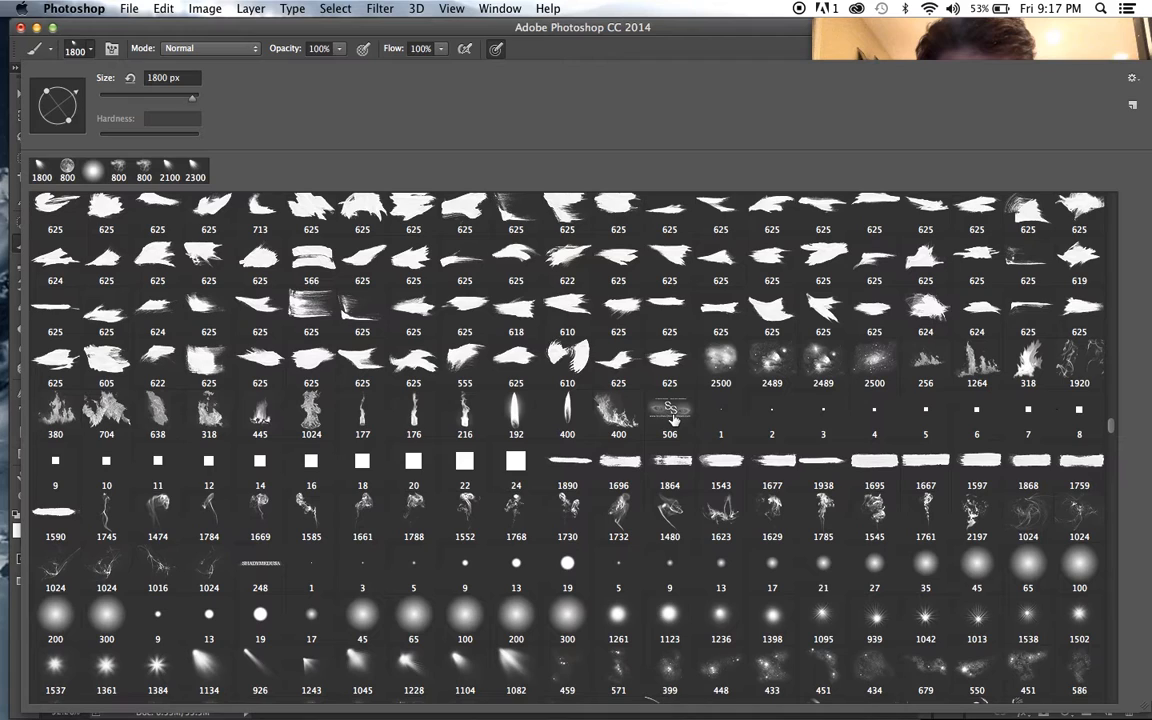
left_click(618, 413)
left_click(610, 54)
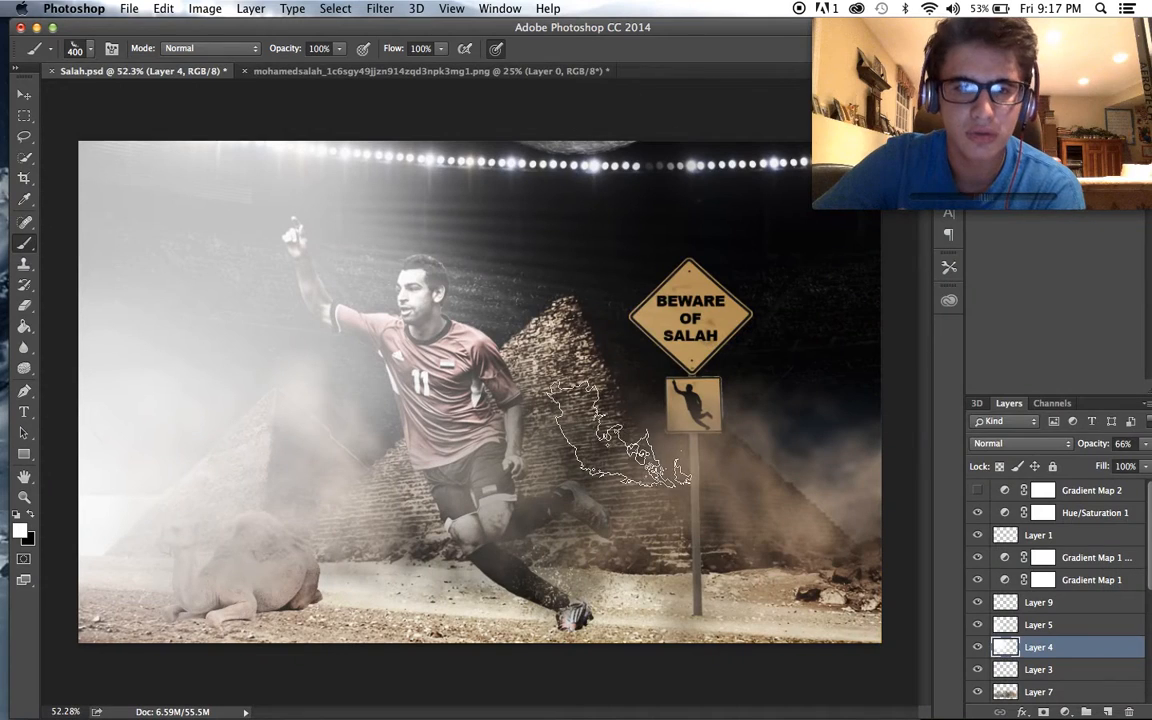
key("bracketleft")
key("bracketleft")
key("bracketleft")
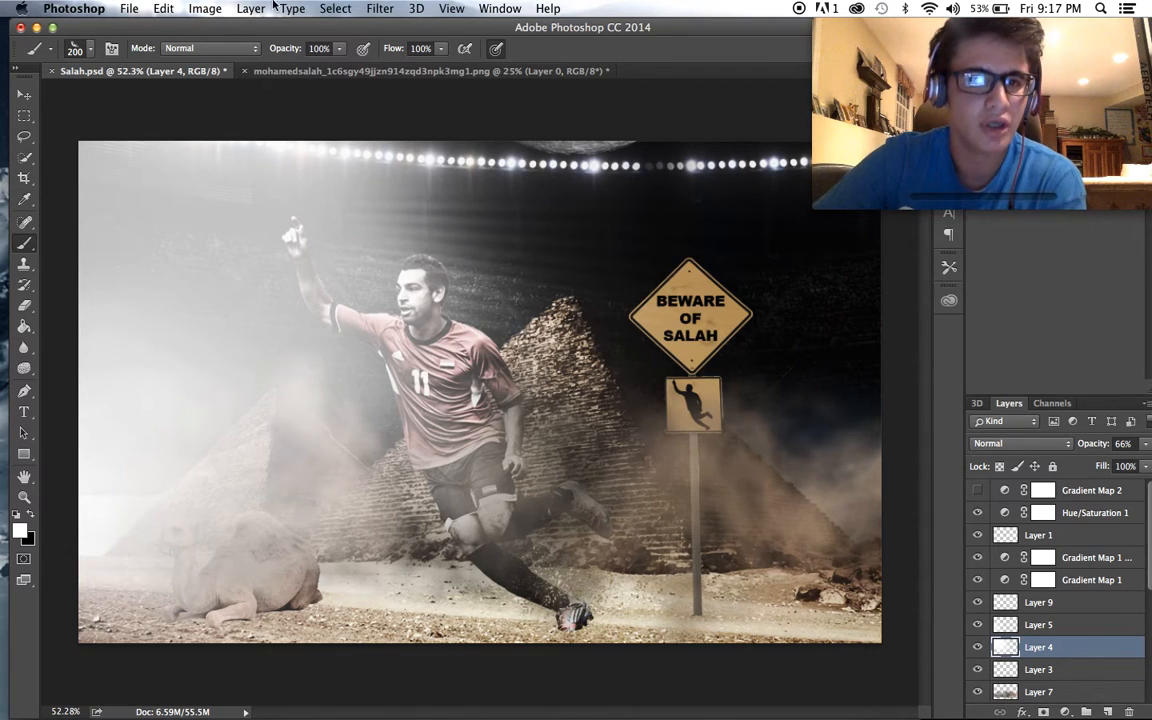
left_click(205, 8)
mouse_move(280, 52)
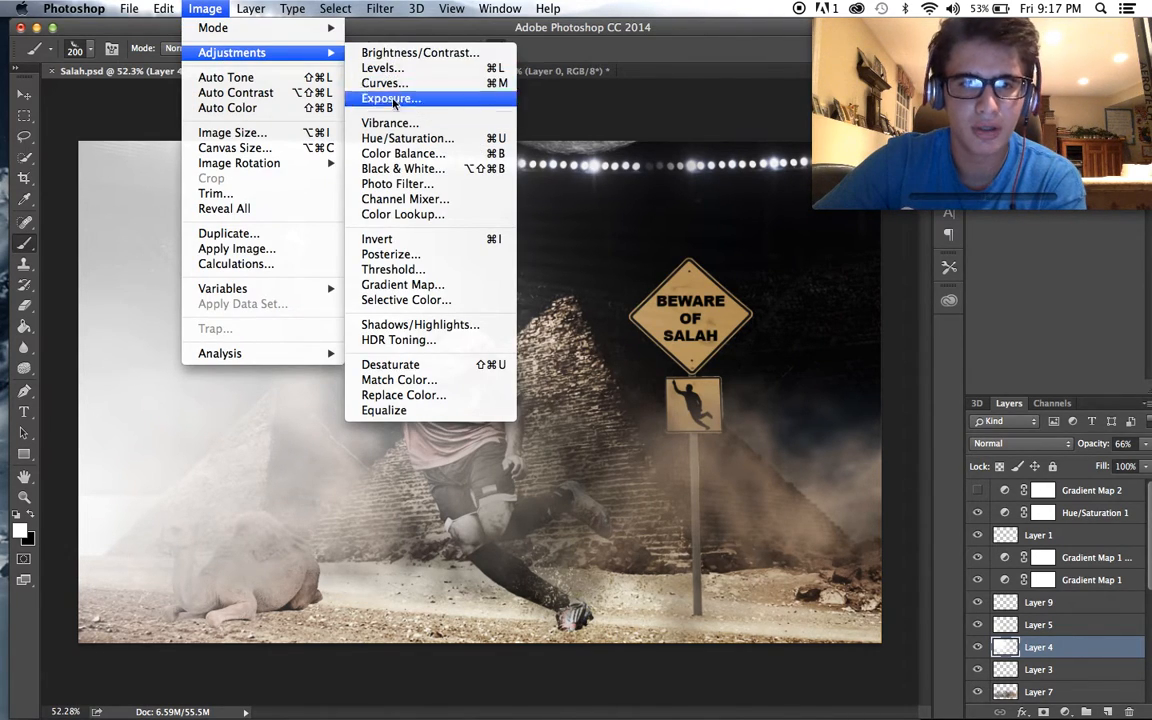
left_click(113, 63)
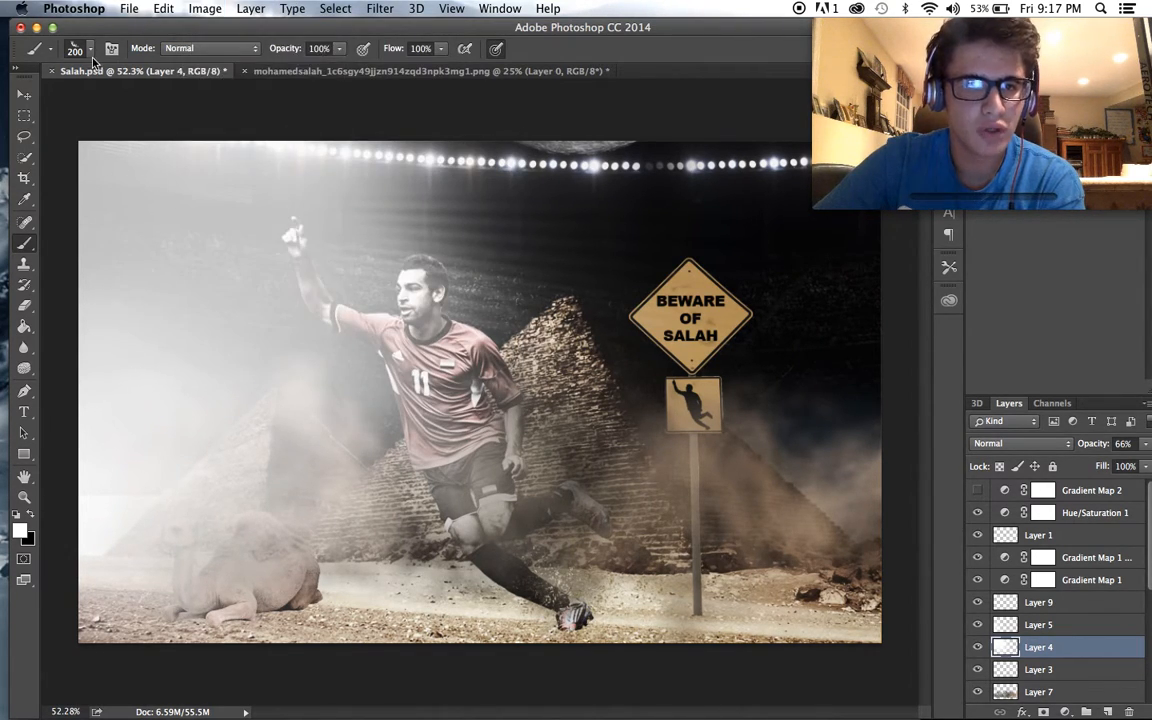
left_click(89, 49)
key("Escape")
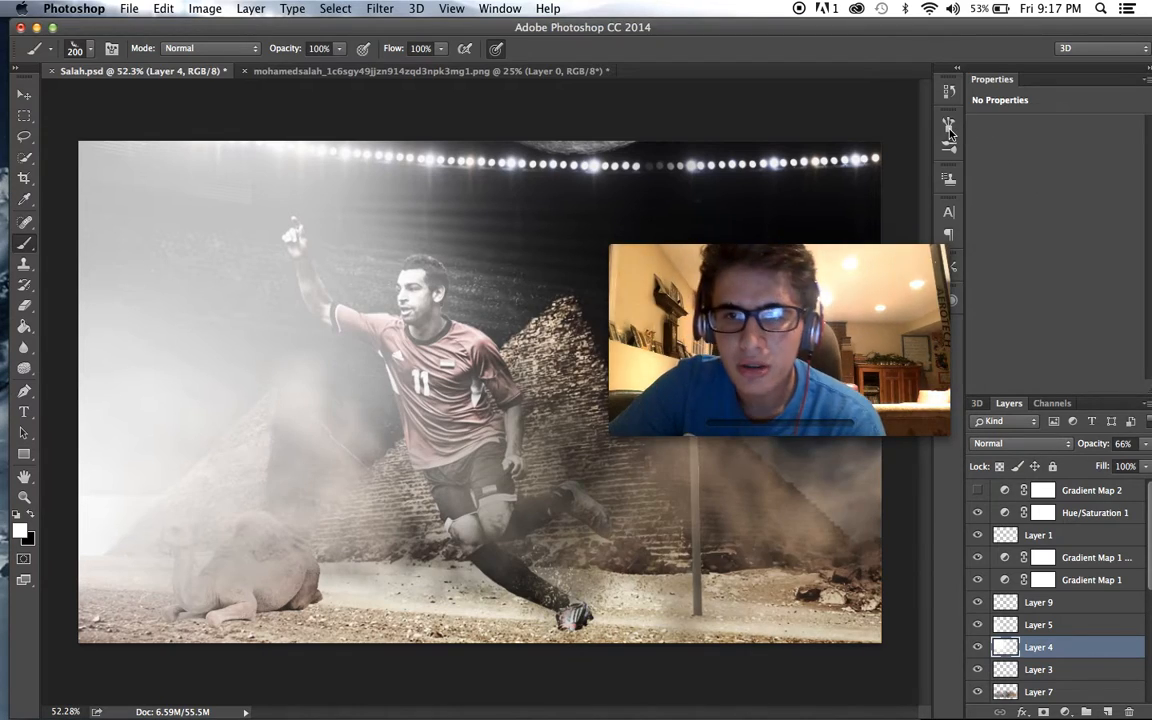
- Flip the flame brush tip horizontally and try a white flame stamp at the player's planted foot on Layer 4
left_click(949, 125)
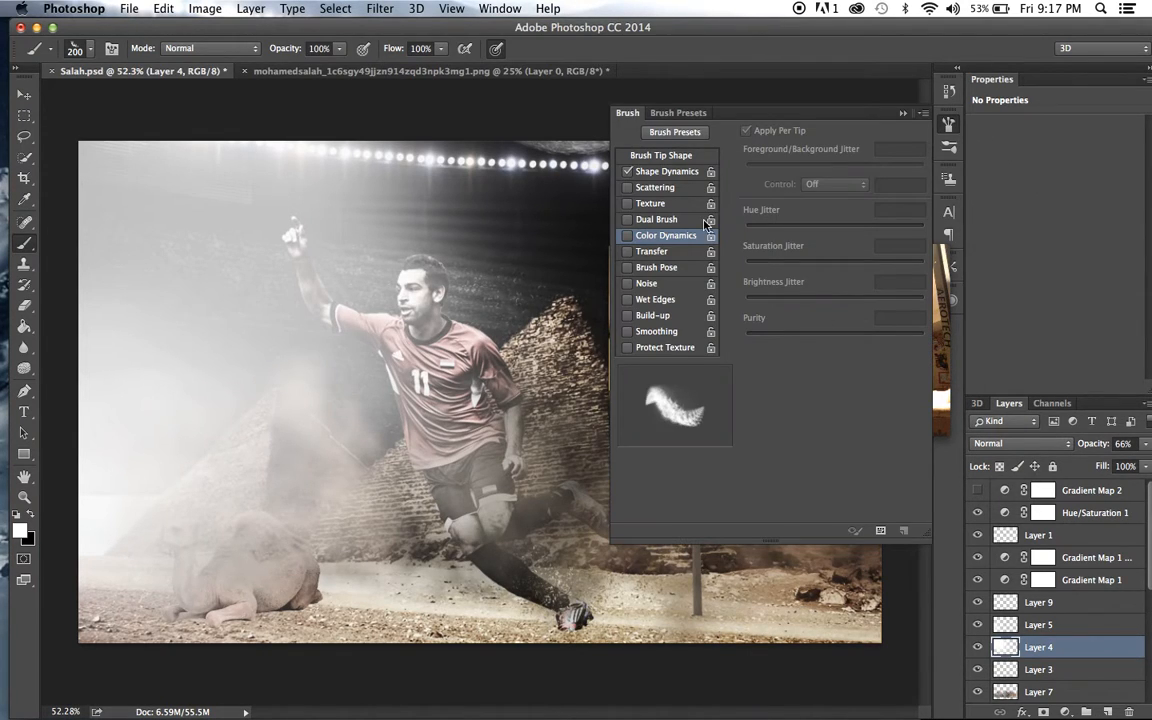
left_click(667, 157)
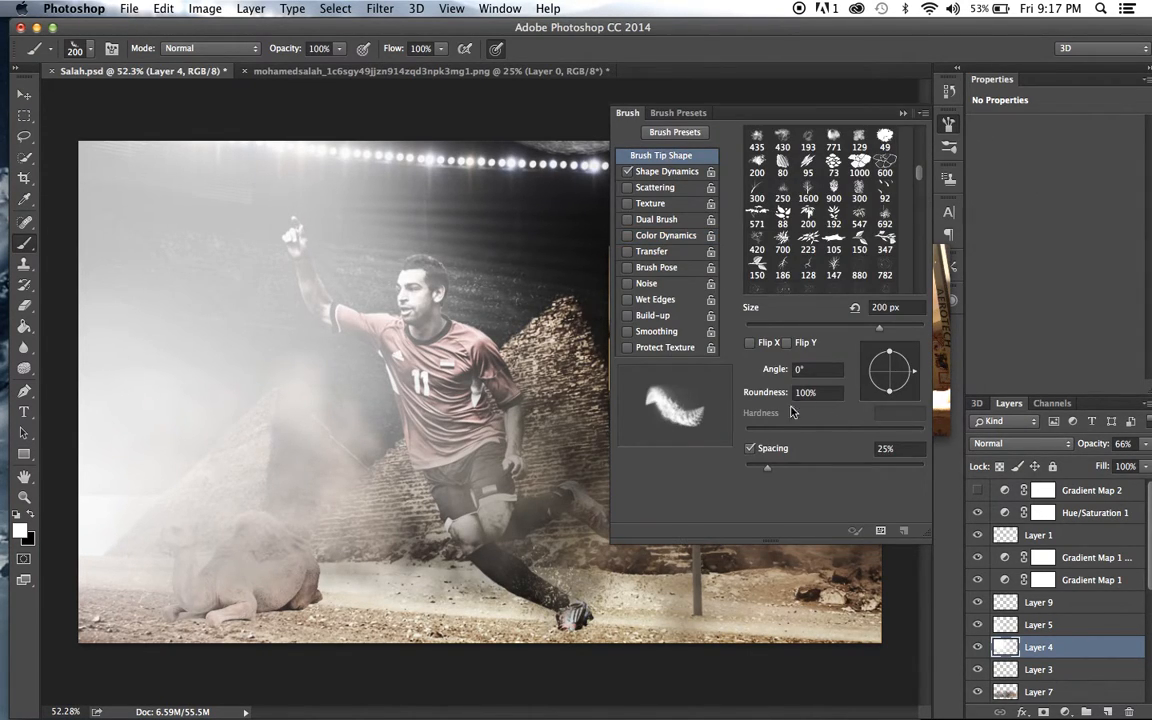
left_click(751, 342)
left_click(950, 126)
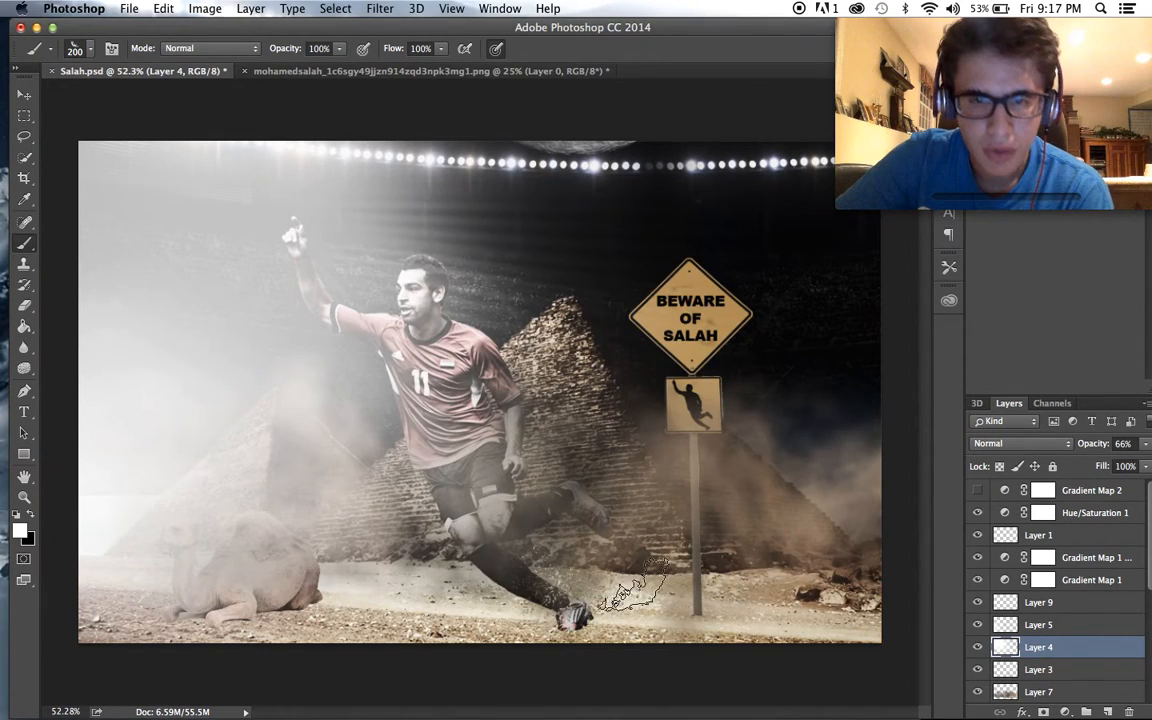
left_click(594, 605)
scroll(706, 576, "up", 2)
scroll(706, 576, "up", 1)
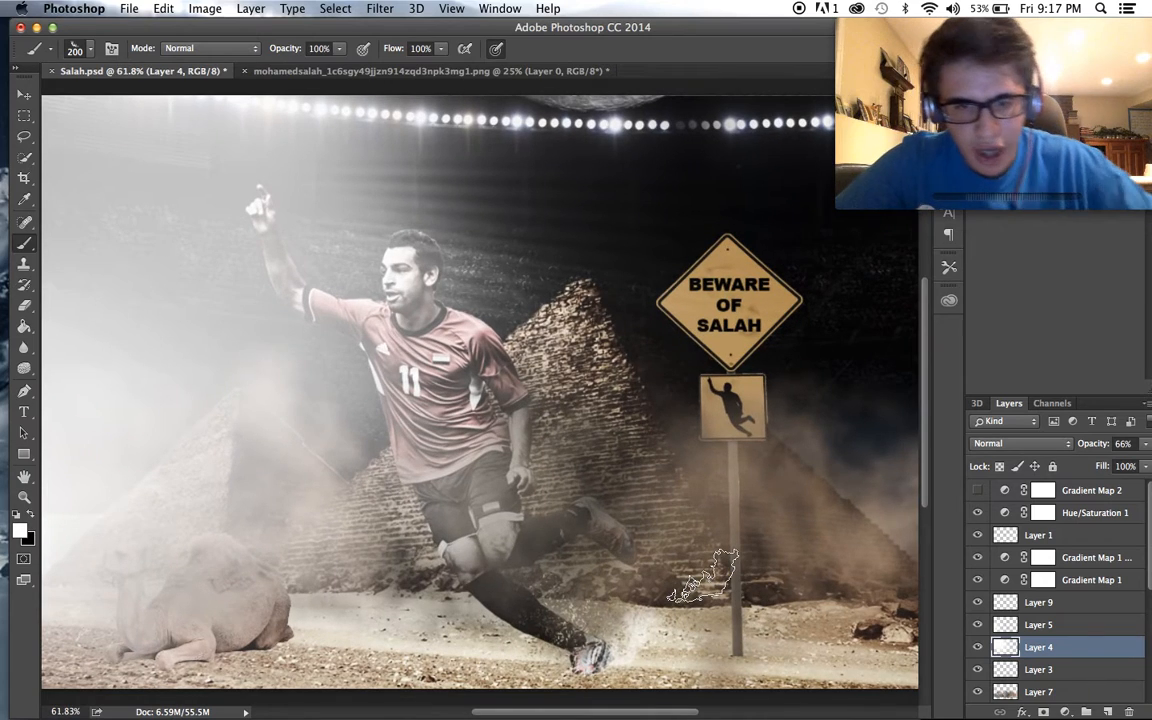
scroll(295, 460, "up", 2)
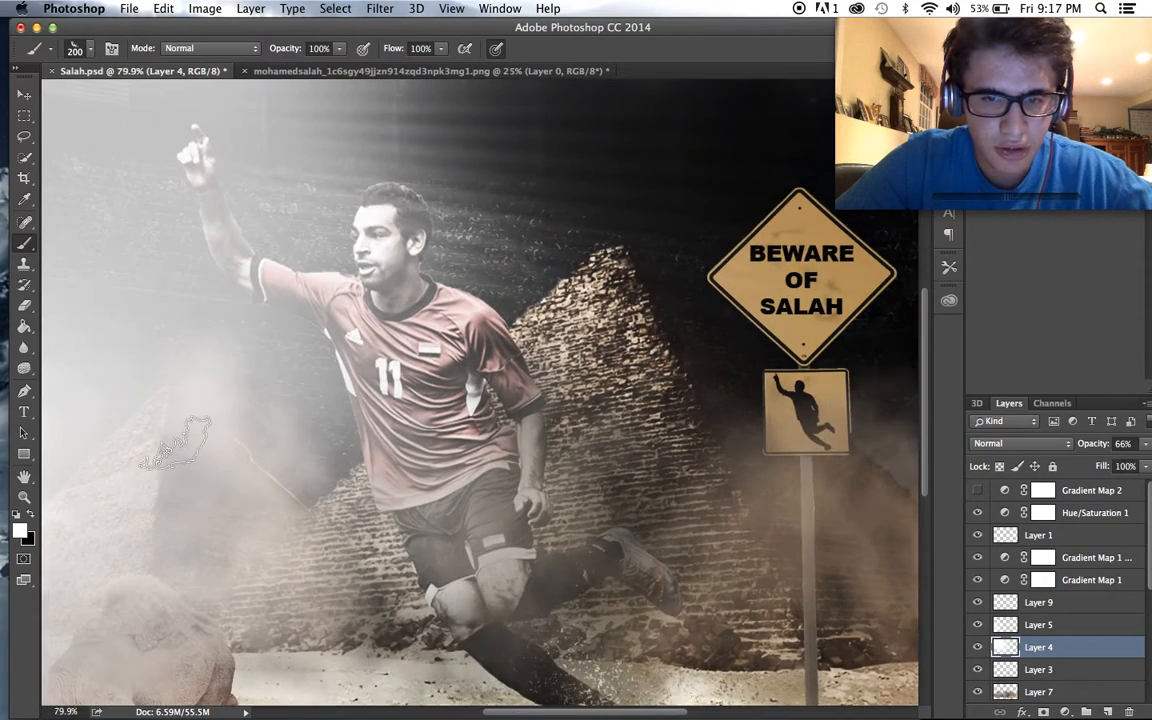
- Set the foreground colour to the orange-yellow ffc63c
scroll(200, 340, "down", 6)
left_click(20, 531)
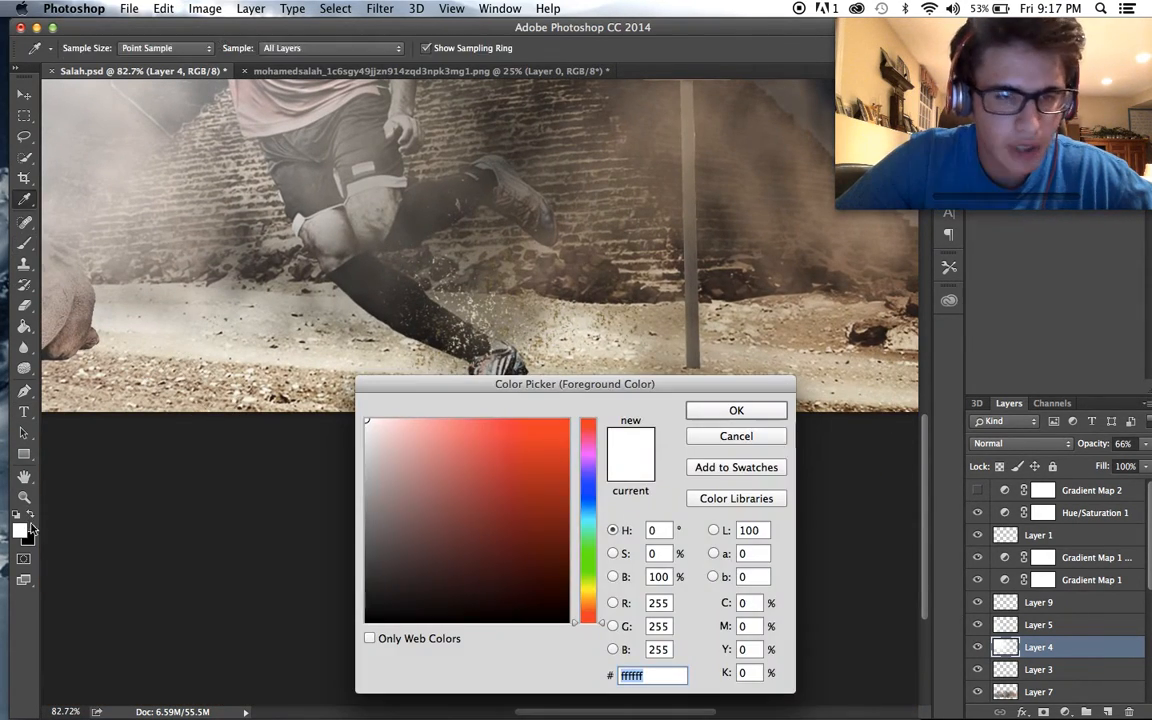
left_click(586, 590)
left_click(527, 547)
left_click(508, 486)
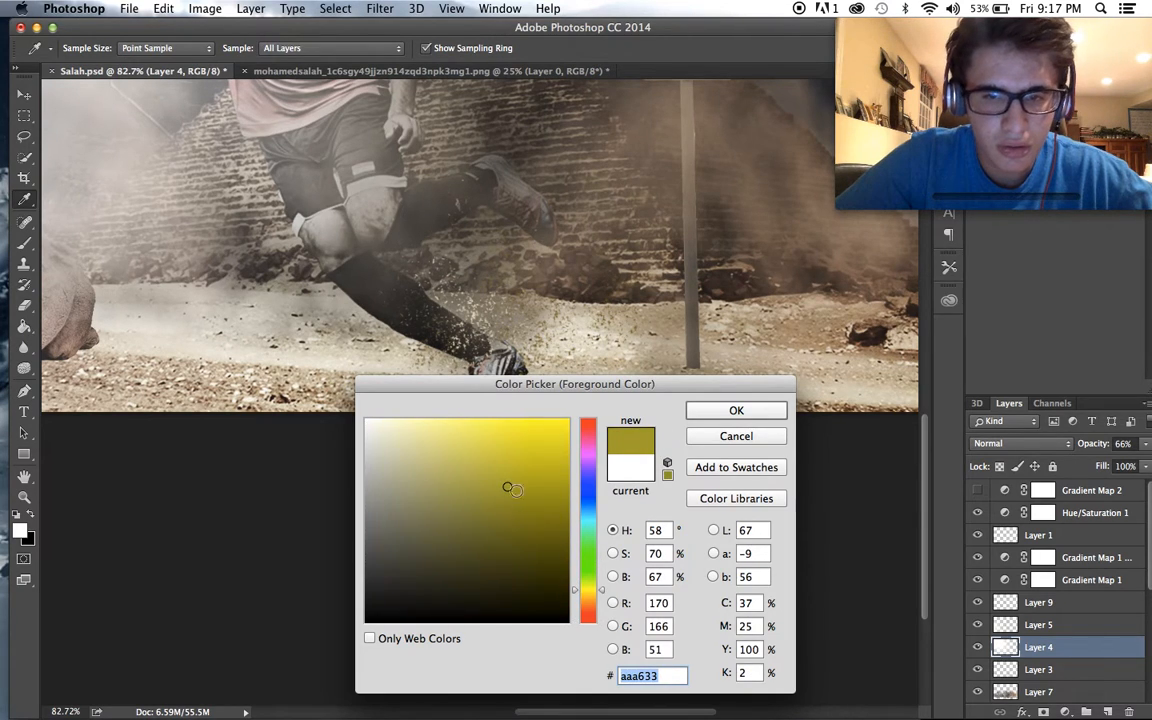
left_click(591, 600)
left_click_drag(546, 524, 521, 416)
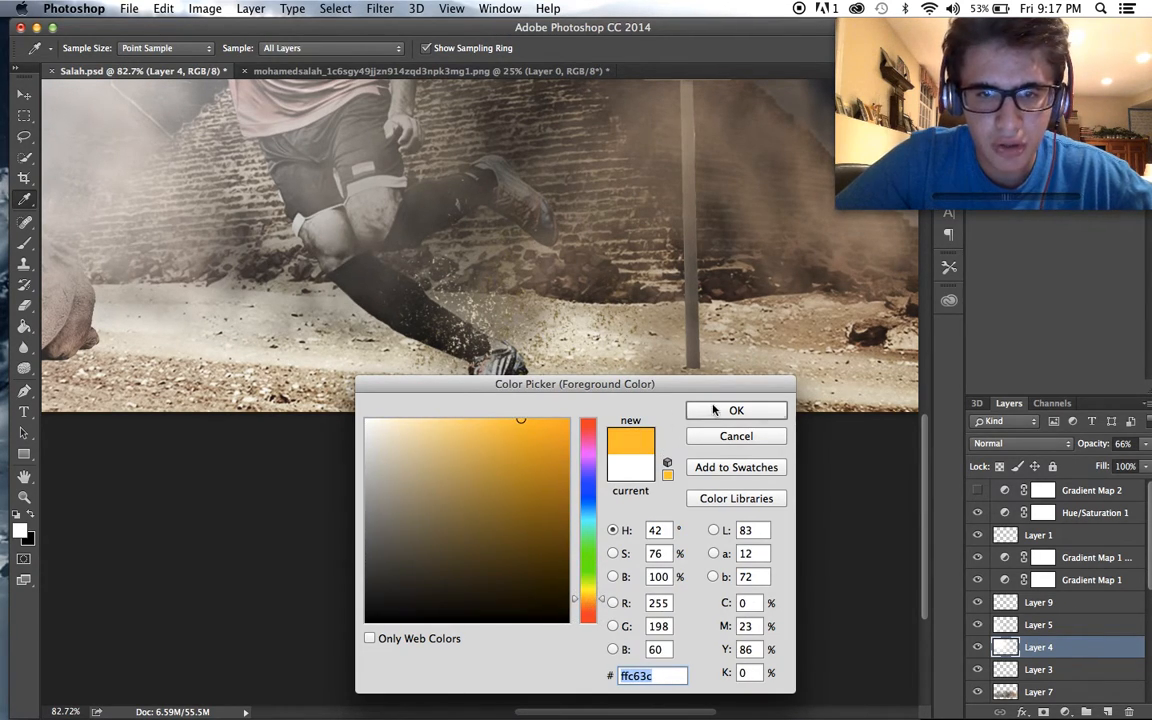
key("Return")
- Try an orange flame stamp at the player's planted foot on Layer 4 and undo it
key("b")
left_click_drag(535, 310, 500, 375)
key("super+z")
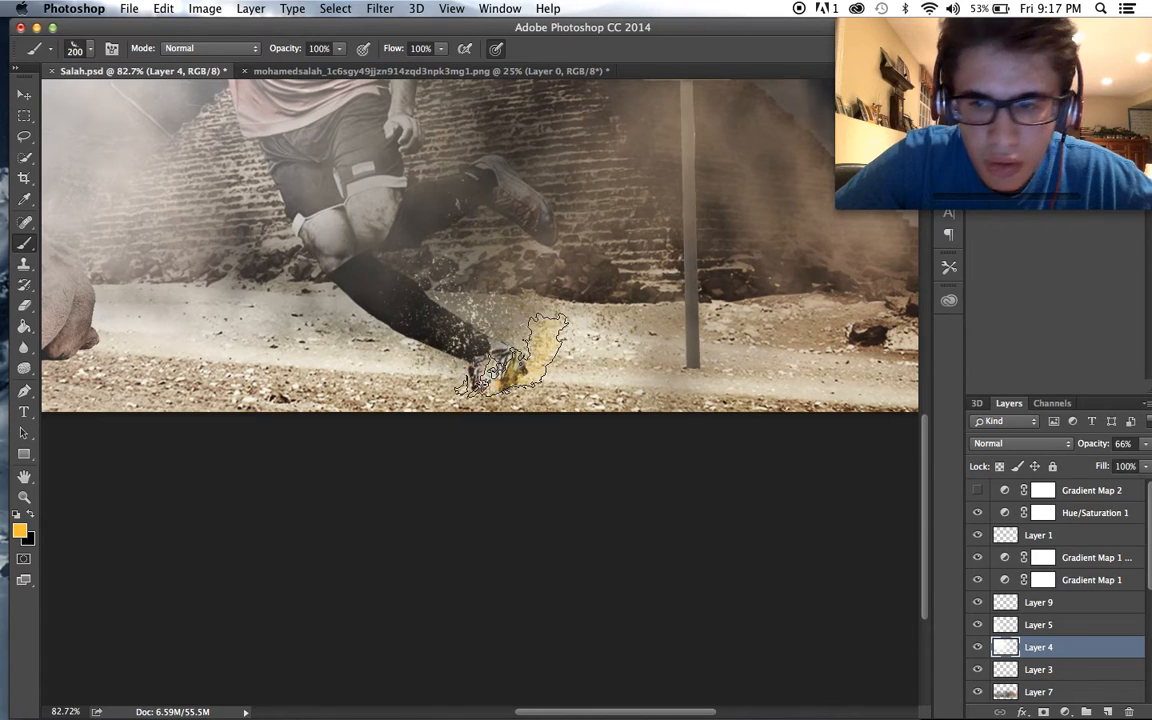
key("super+alt+z")
- Add a new layer above Layer 1, try an orange flame stamp at the planted foot on it, and undo the stamp
scroll(1080, 540, "down", 1)
scroll(1080, 540, "up", 1)
left_click(1080, 538)
left_click(1107, 711)
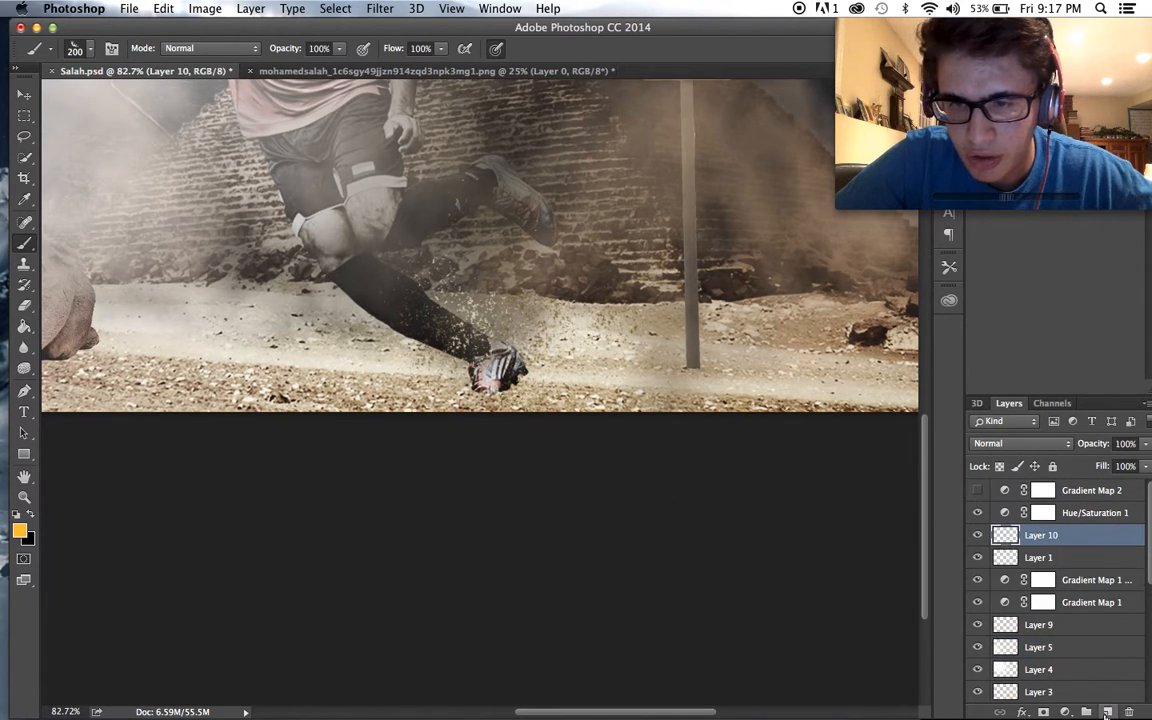
left_click_drag(490, 365, 565, 315)
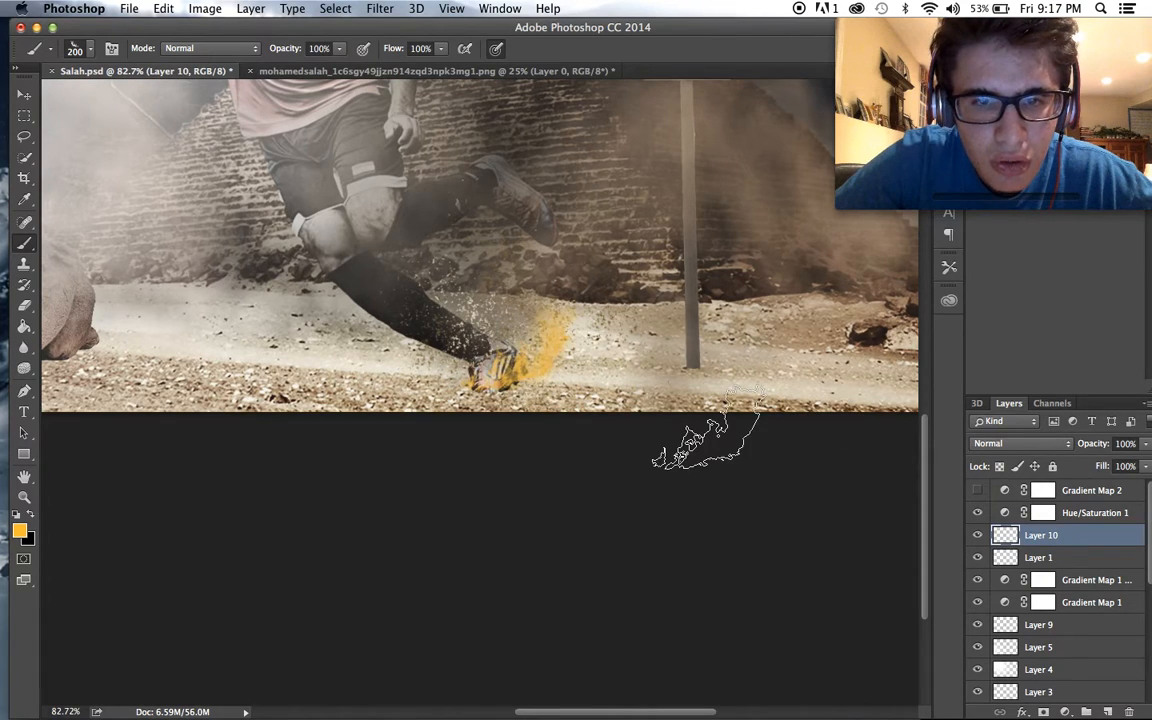
key("super+z")
- Set the foreground colour to the paler orange edc971, try a flame stamp at the planted foot, and undo it
left_click(19, 532)
left_click_drag(475, 418, 443, 428)
left_click(468, 428)
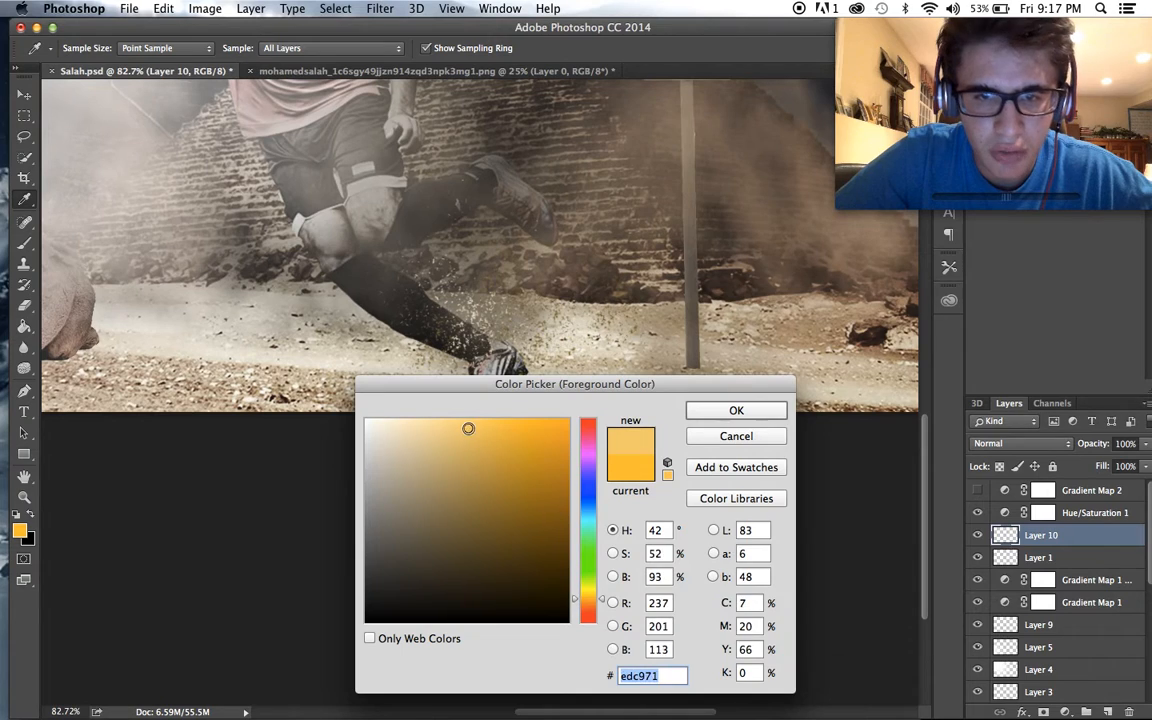
left_click(738, 410)
left_click(518, 351)
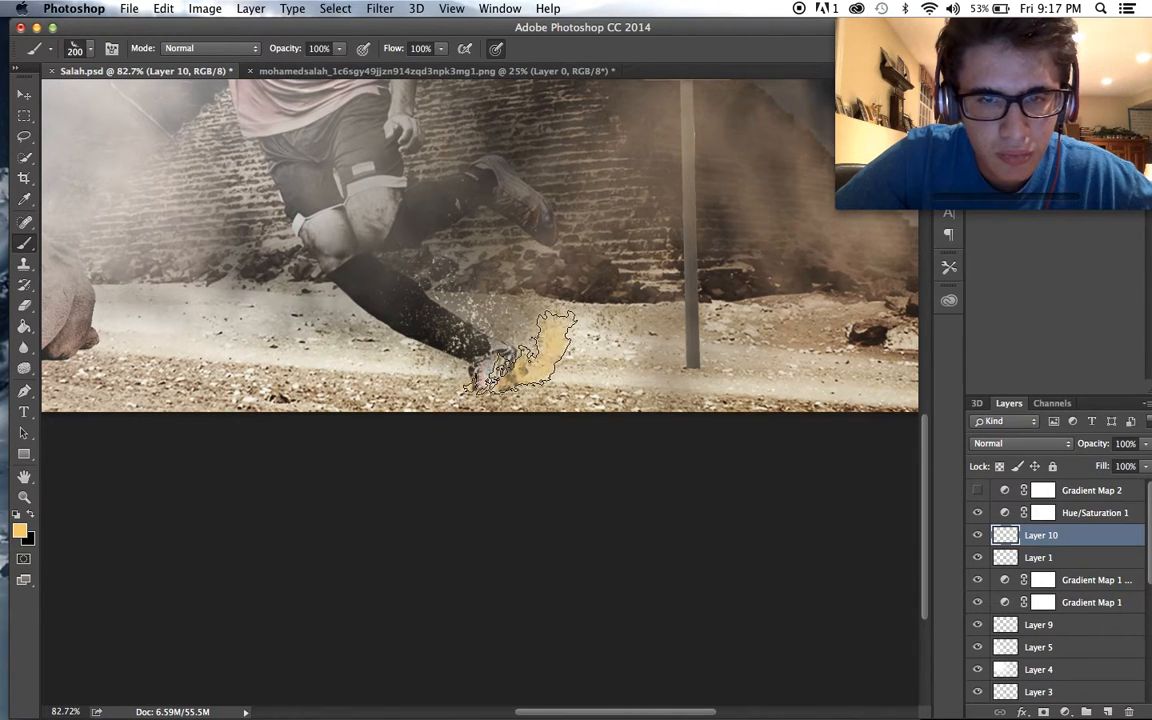
scroll(612, 380, "down", 1)
key("ctrl+z")
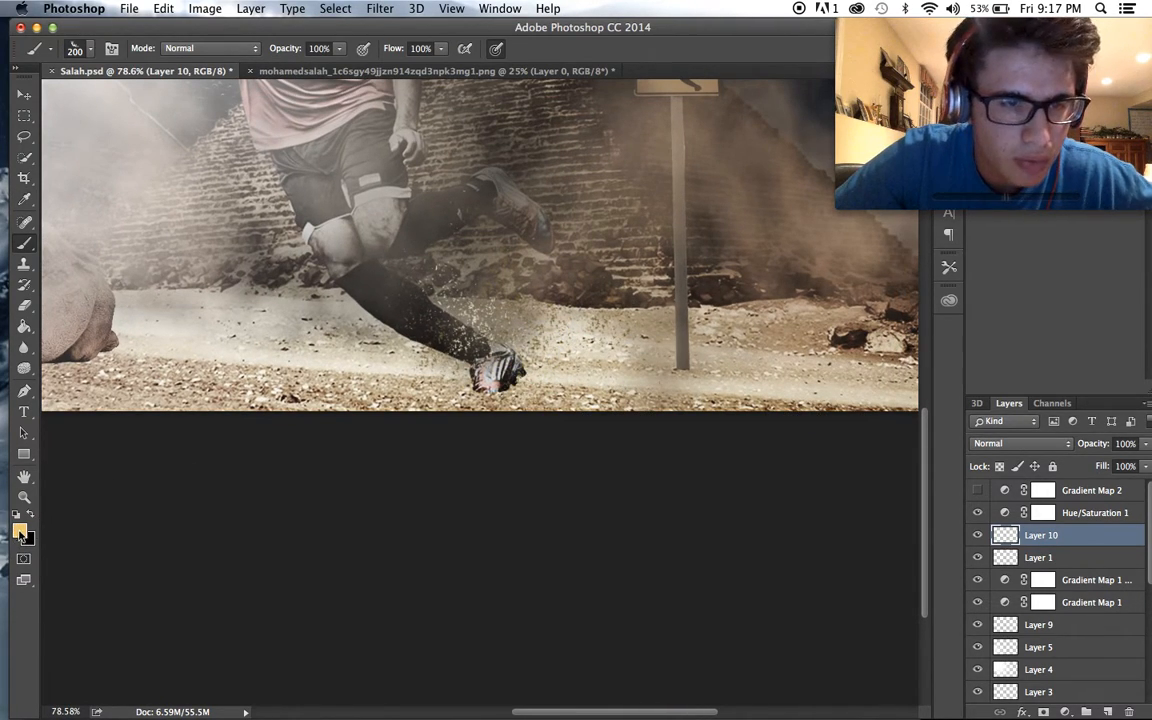
- Set the foreground colour to the cream fdf0d0 and stamp flames over the player's planted foot on Layer 10
left_click(22, 535)
left_click(402, 420)
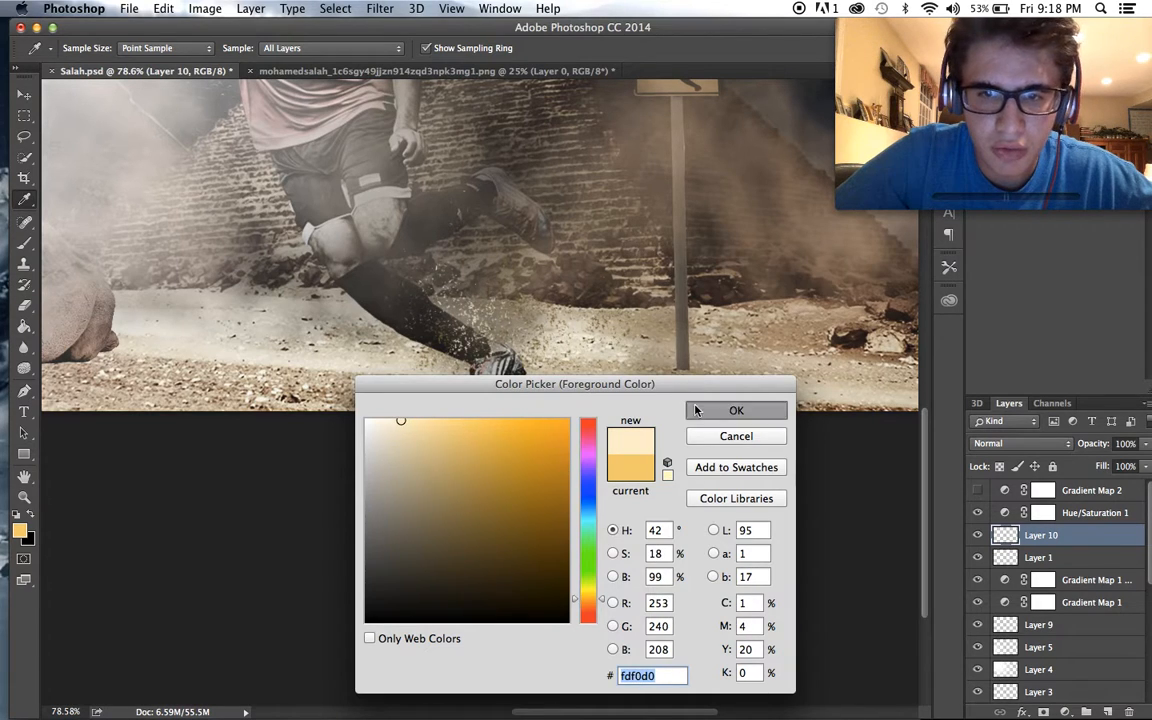
left_click(696, 410)
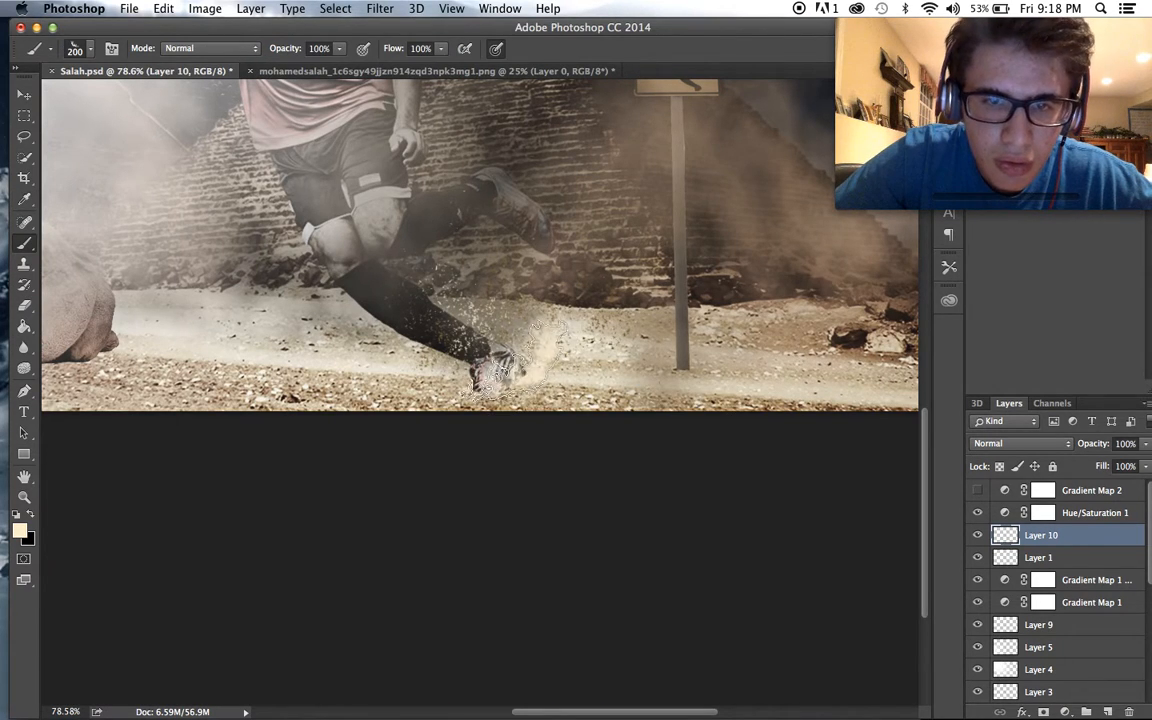
scroll(585, 420, "up", 9)
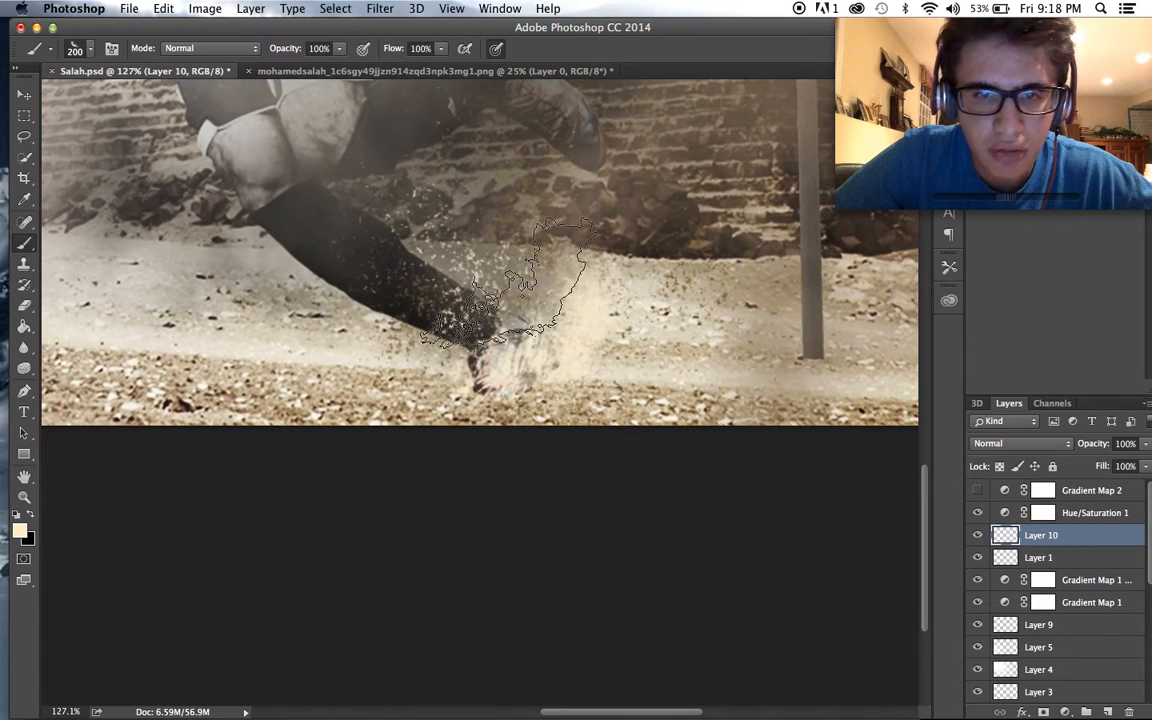
left_click(522, 345)
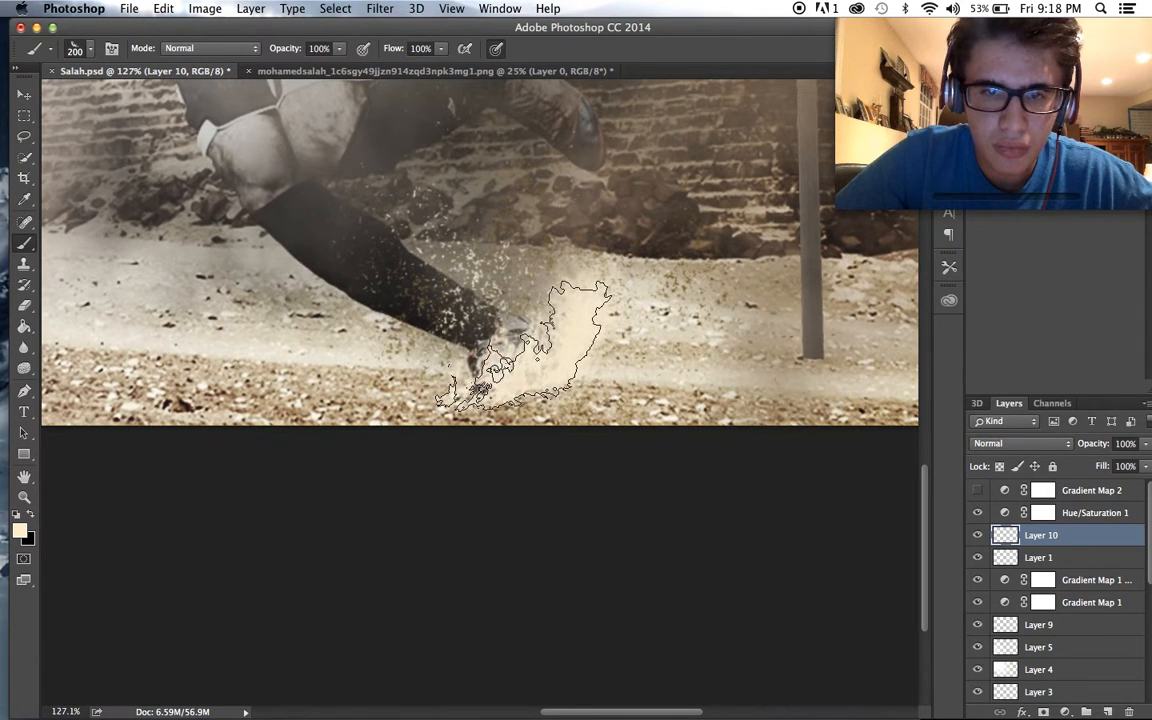
scroll(840, 450, "down", 12)
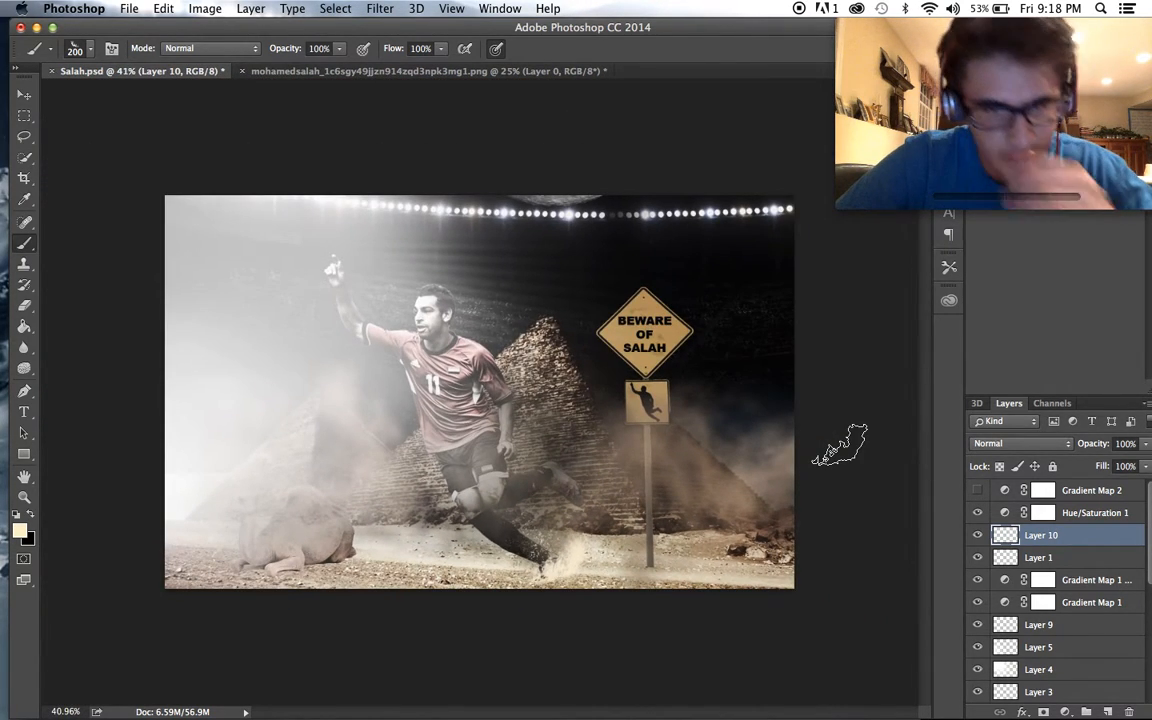
- Rotate the flame brush tip to follow the player's trailing foot and stamp cream flames around that foot on Layer 10
scroll(840, 510, "up", 3)
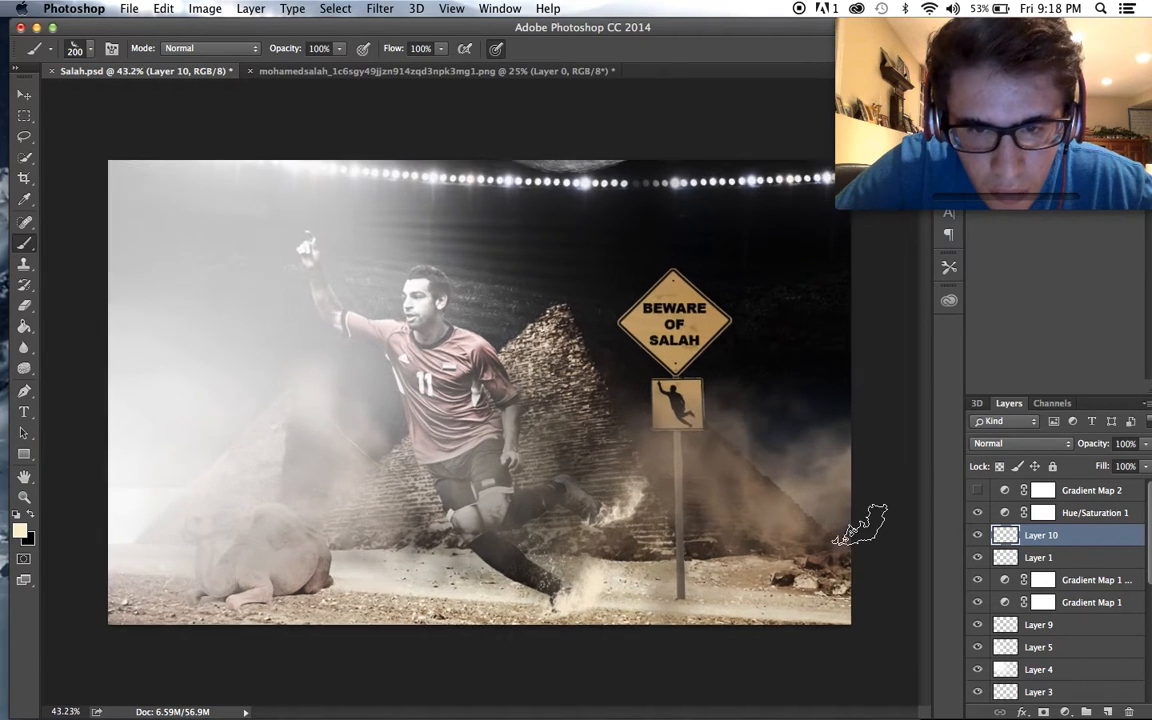
left_click(91, 52)
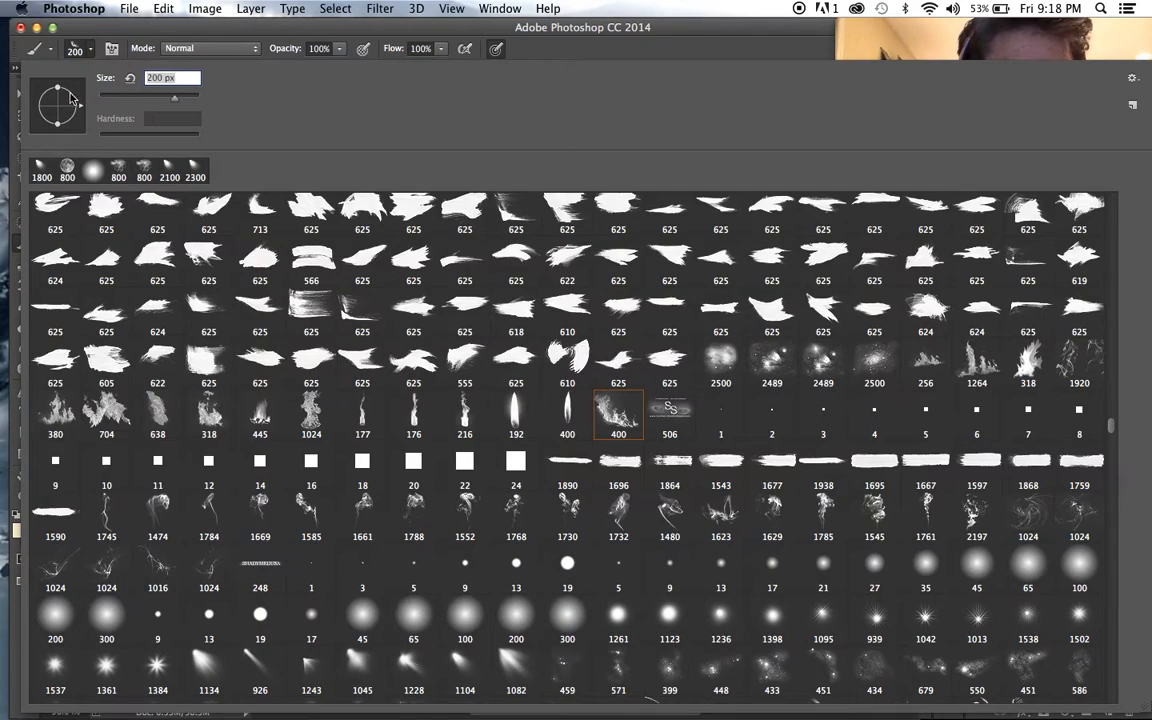
left_click(92, 50)
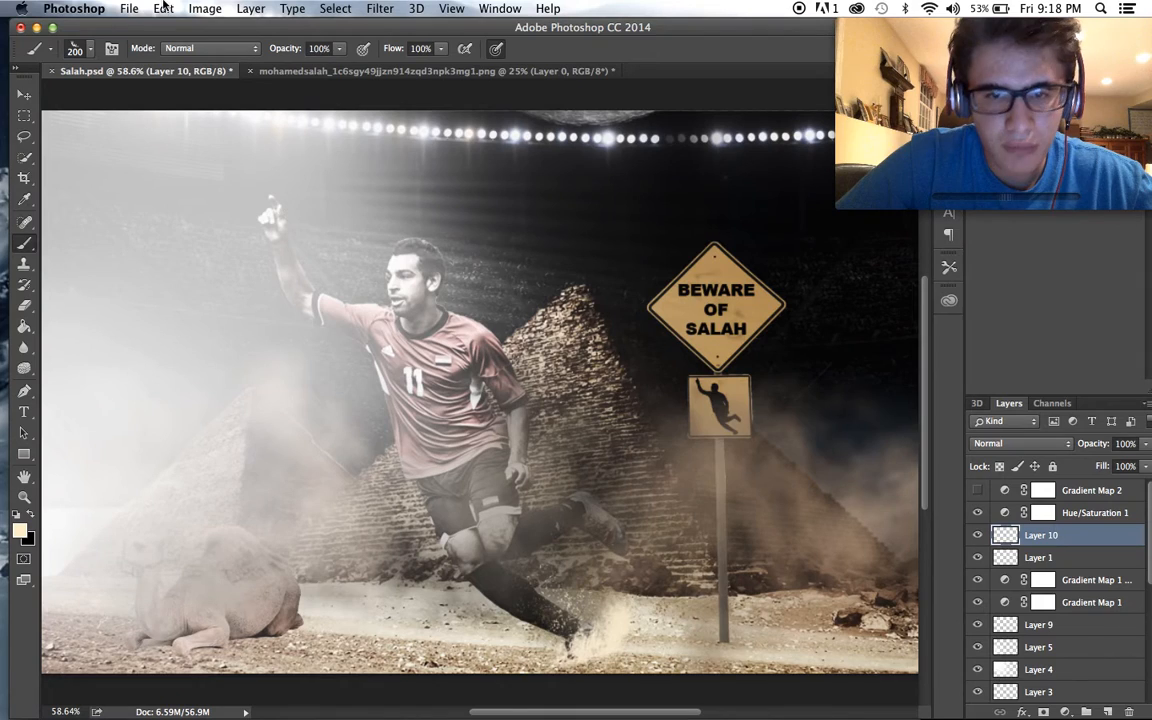
left_click(88, 52)
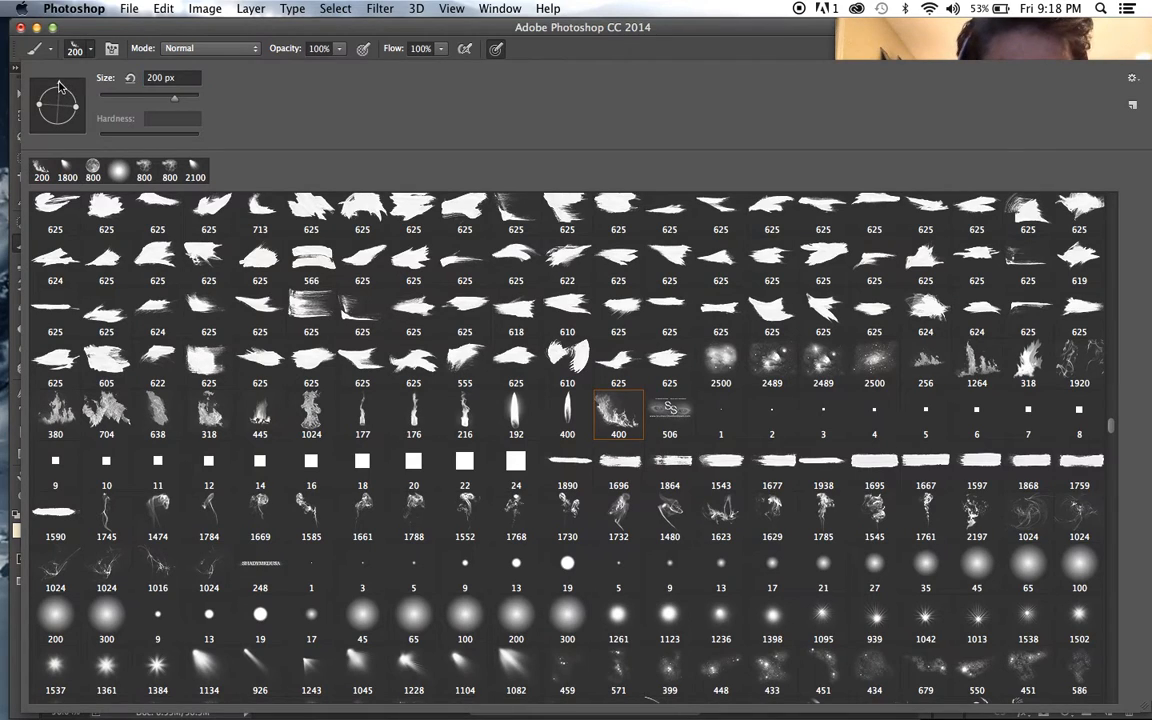
left_click(129, 35)
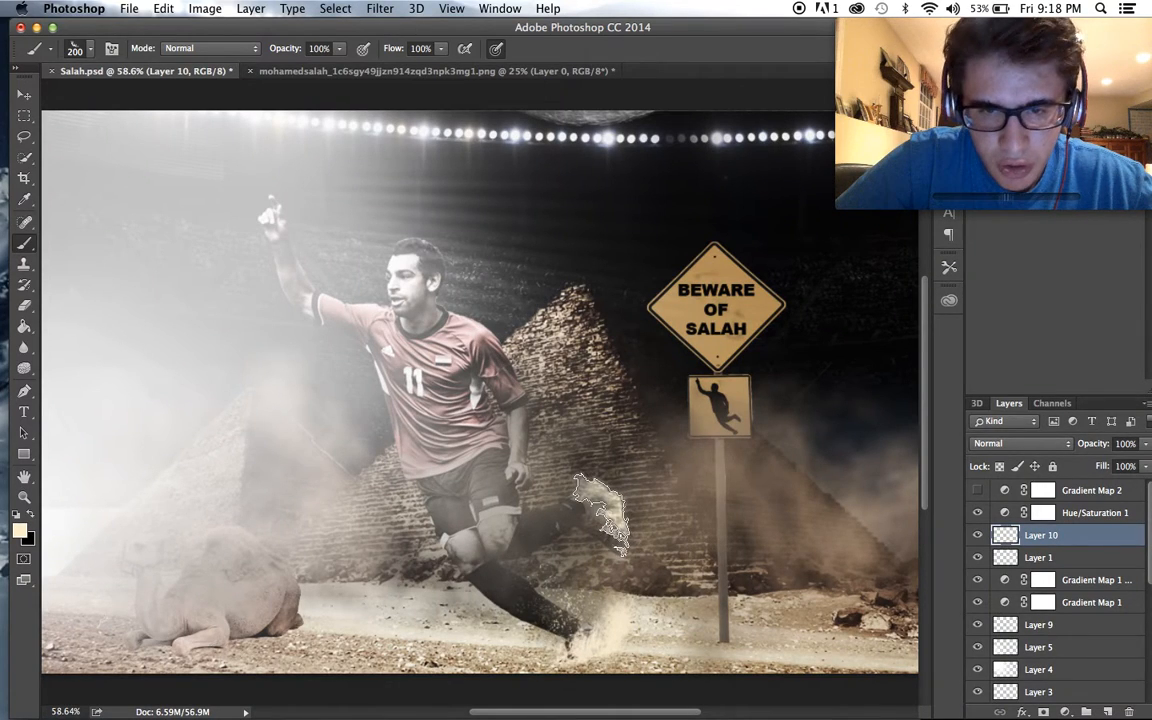
scroll(795, 566, "down", 4)
scroll(795, 566, "up", 4)
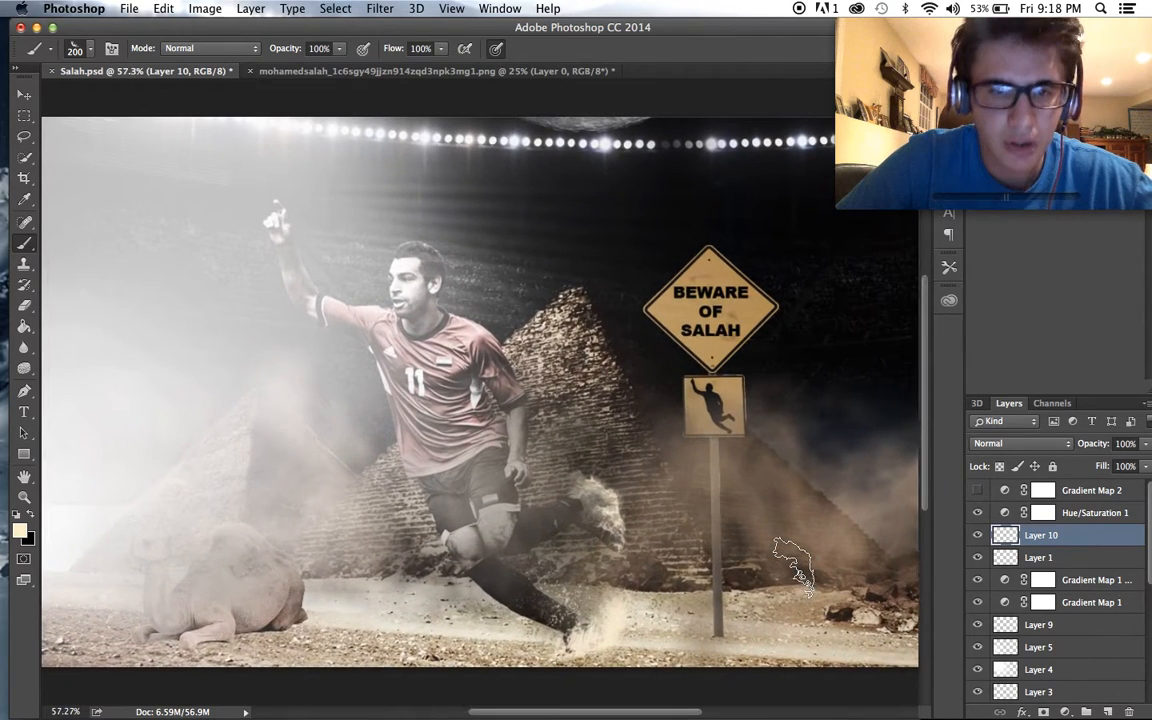
scroll(795, 566, "down", 2)
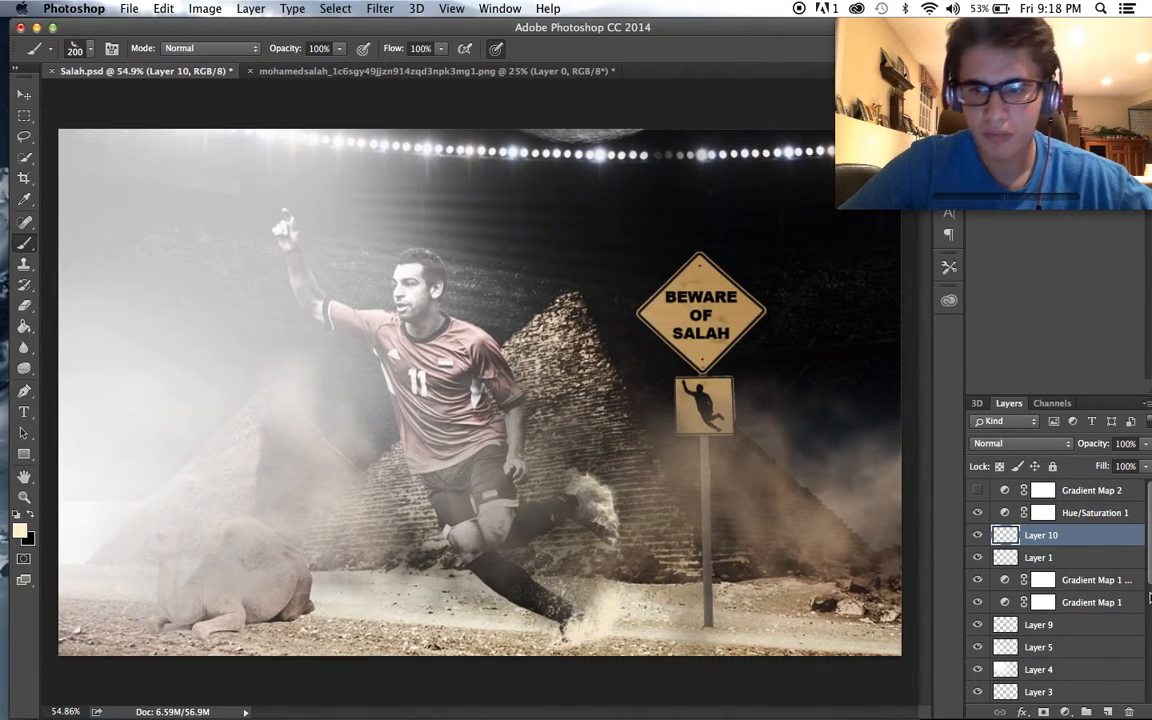
- Rasterize the tumblr_ntv47iKq1r1rjev45o1_1280-3 stadium layer and erase part of its dark area near the sign with the 600 px eraser
scroll(1120, 605, "down", 5)
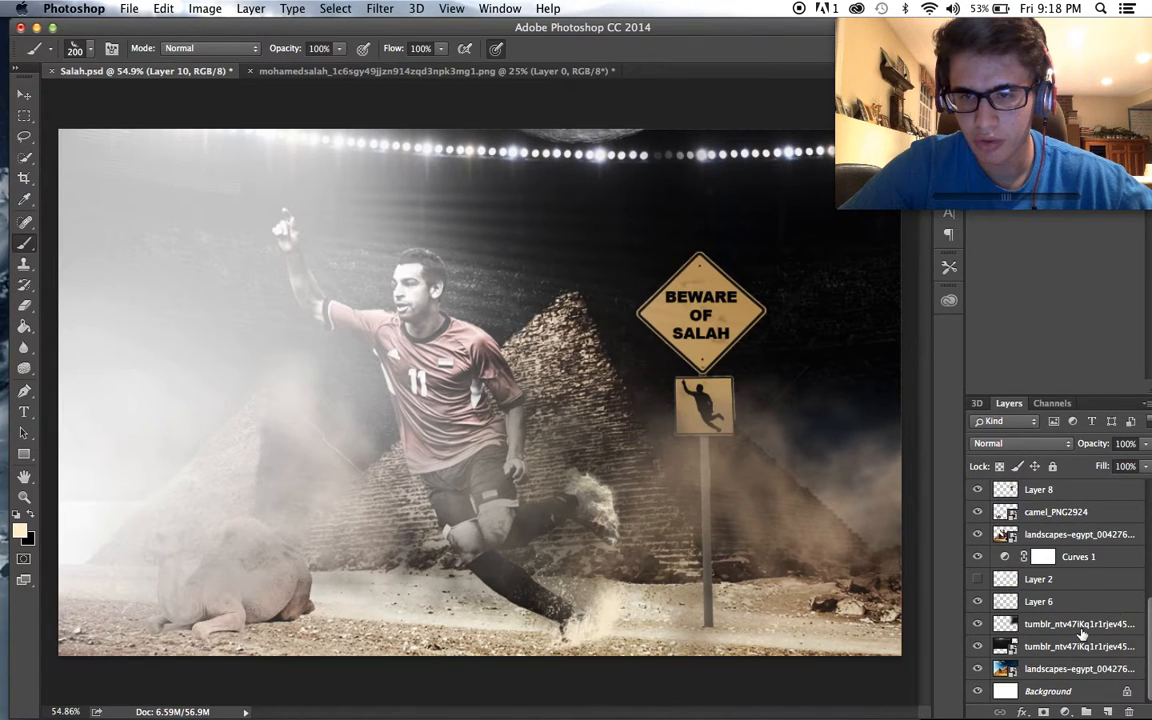
left_click(1082, 625)
mouse_move(1146, 443)
left_mouse_down()
mouse_move(1123, 462)
mouse_move(1090, 457)
mouse_move(1148, 463)
left_mouse_up()
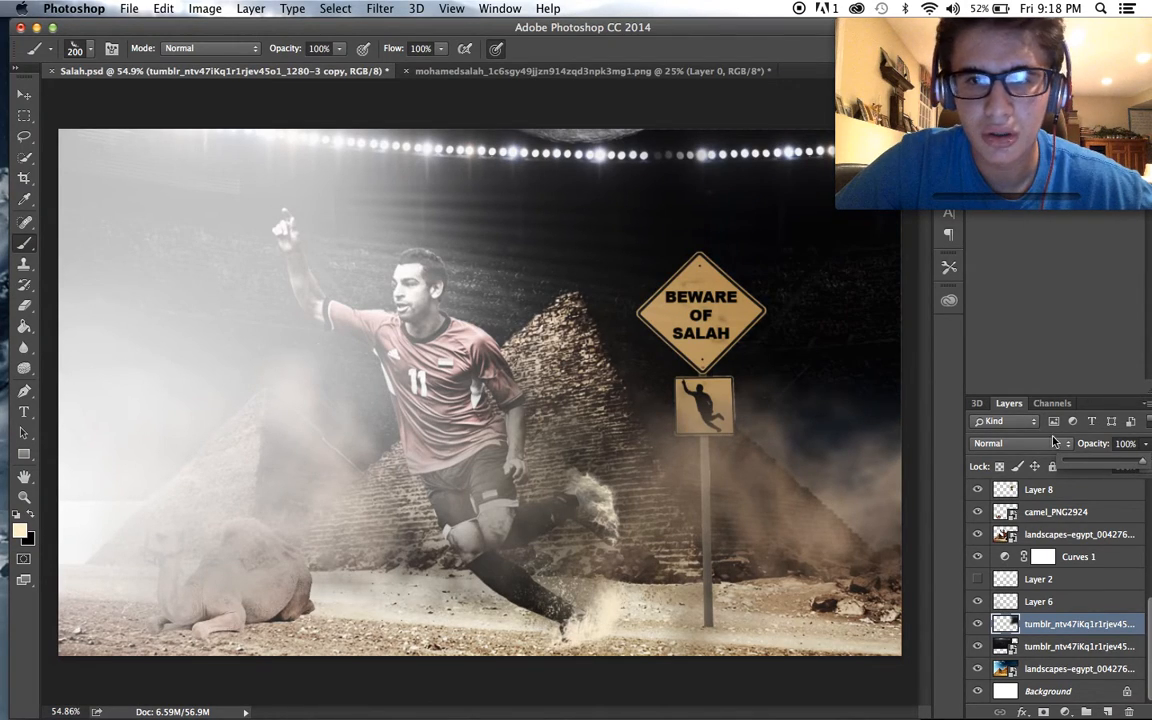
left_click(1080, 668)
left_click(1080, 646)
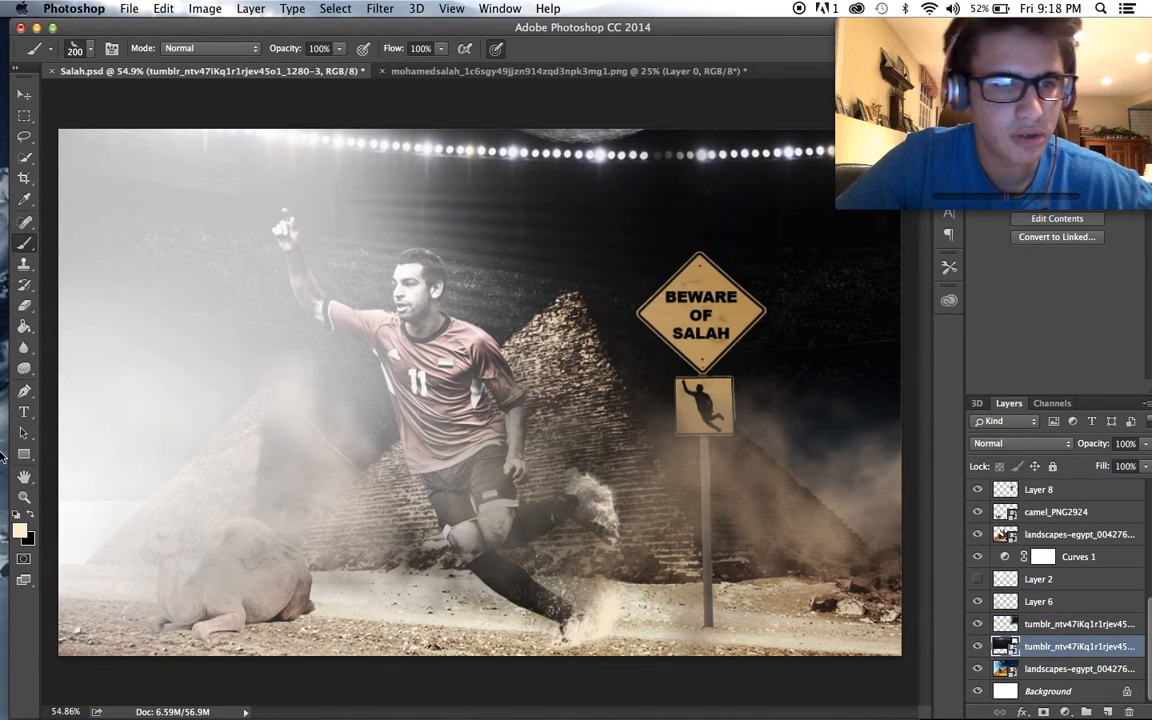
left_click(22, 312)
left_click(518, 206)
left_click(699, 278)
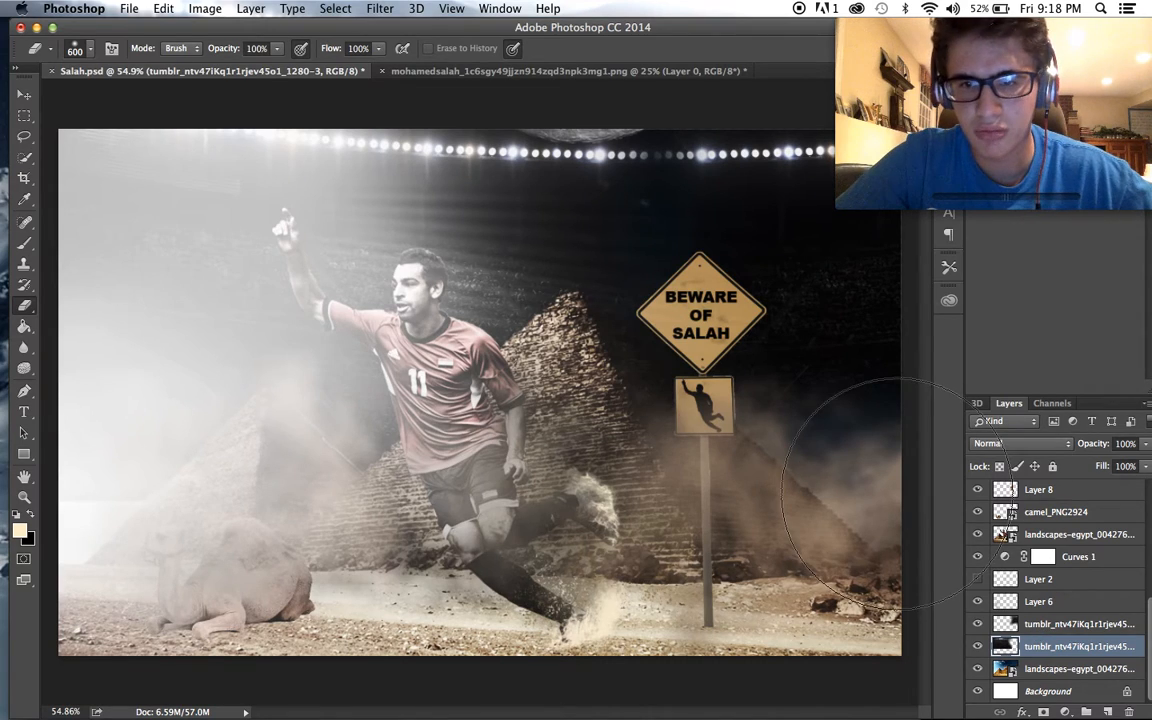
- Lower the opacity of the tumblr_ntv47iKq1r1rjev45o1_1280-3 copy layer to 66% and switch to the Move tool
left_click(1049, 624)
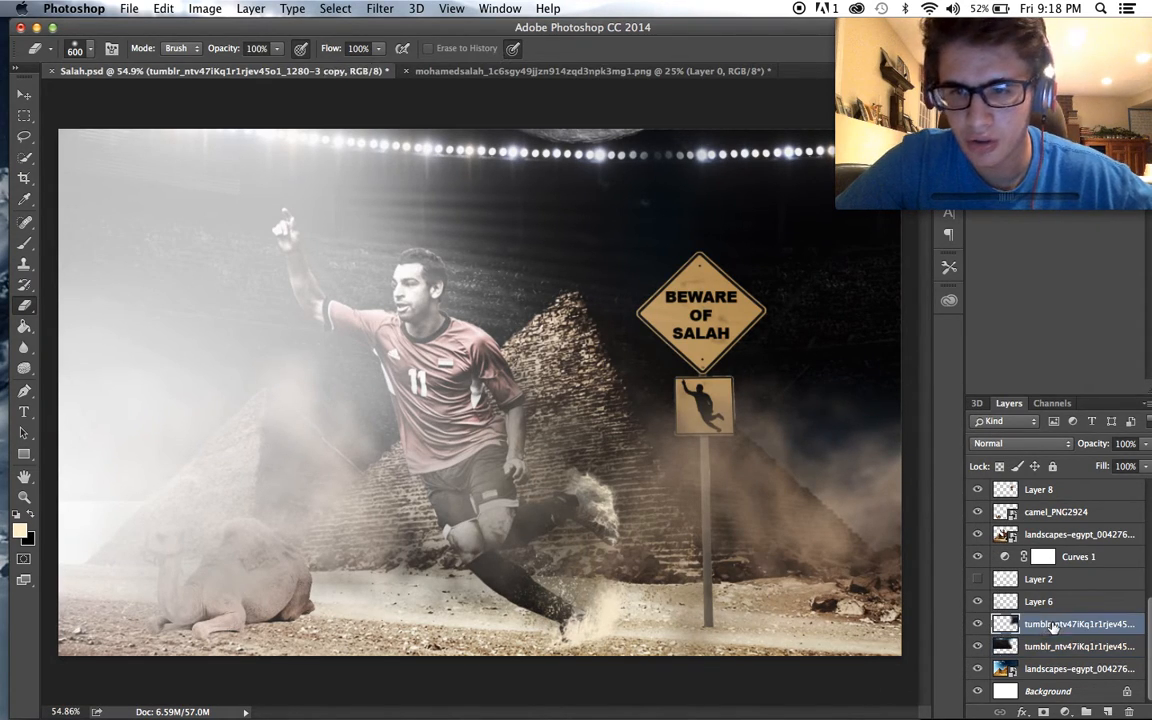
left_click(1144, 446)
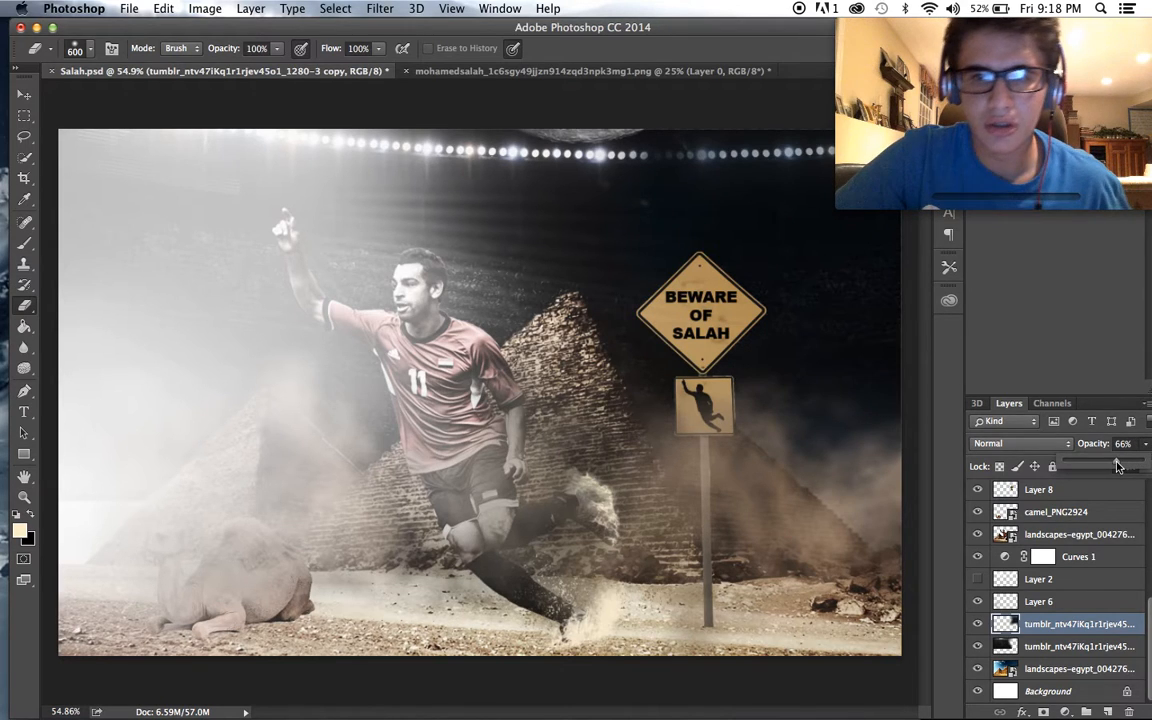
scroll(908, 440, "down", 3)
scroll(812, 438, "up", 3)
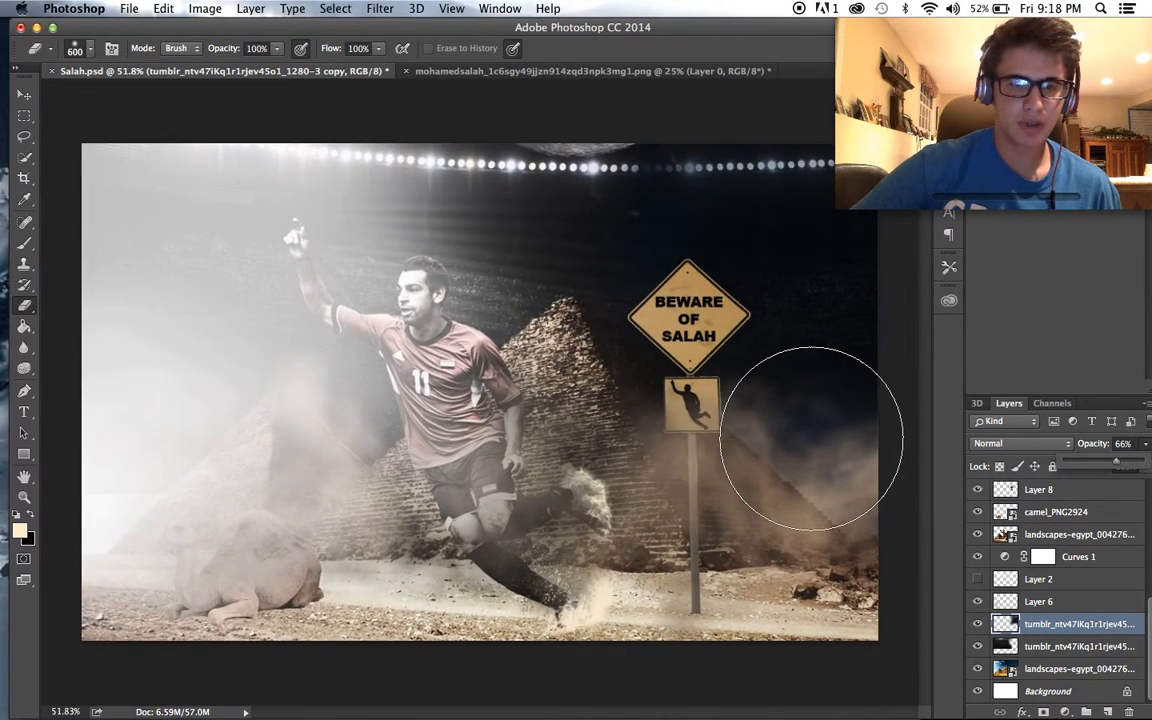
scroll(812, 438, "up", 1)
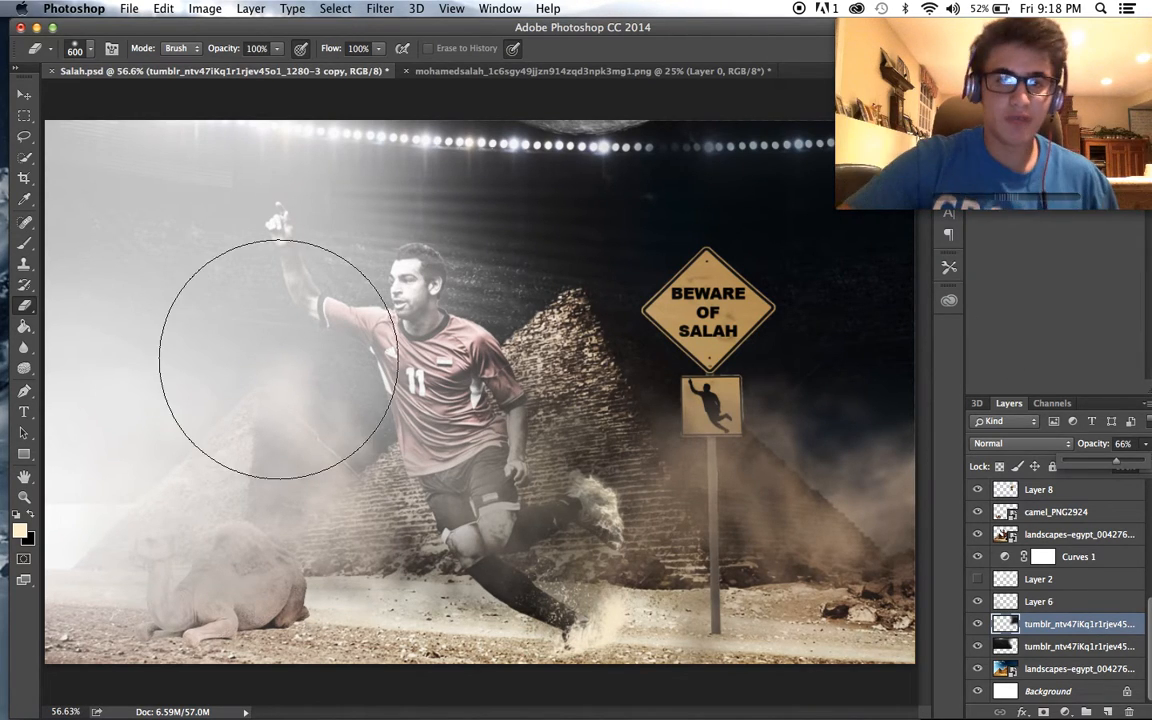
left_click(24, 93)
scroll(368, 327, "down", 1)
scroll(368, 327, "up", 1)
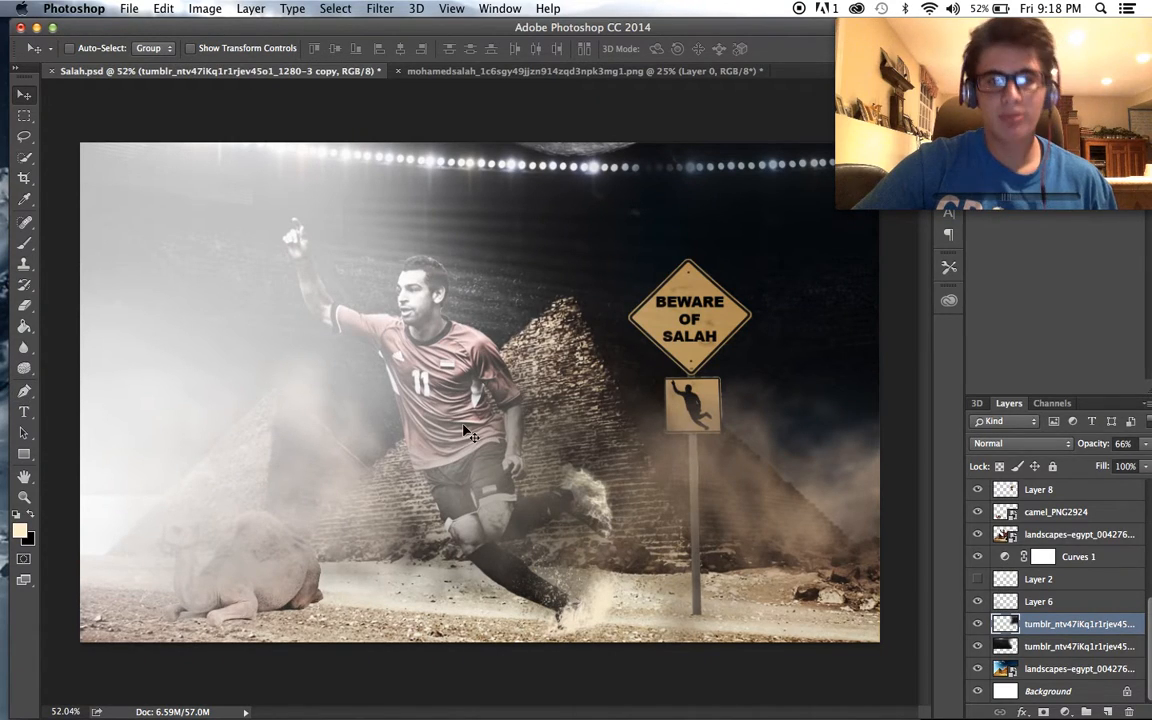
- Add a 22 pt text line reading "DESIGNED BY" plus the designer's name in the poster's lower-right corner, using Alien League Bold Italic
left_click(25, 408)
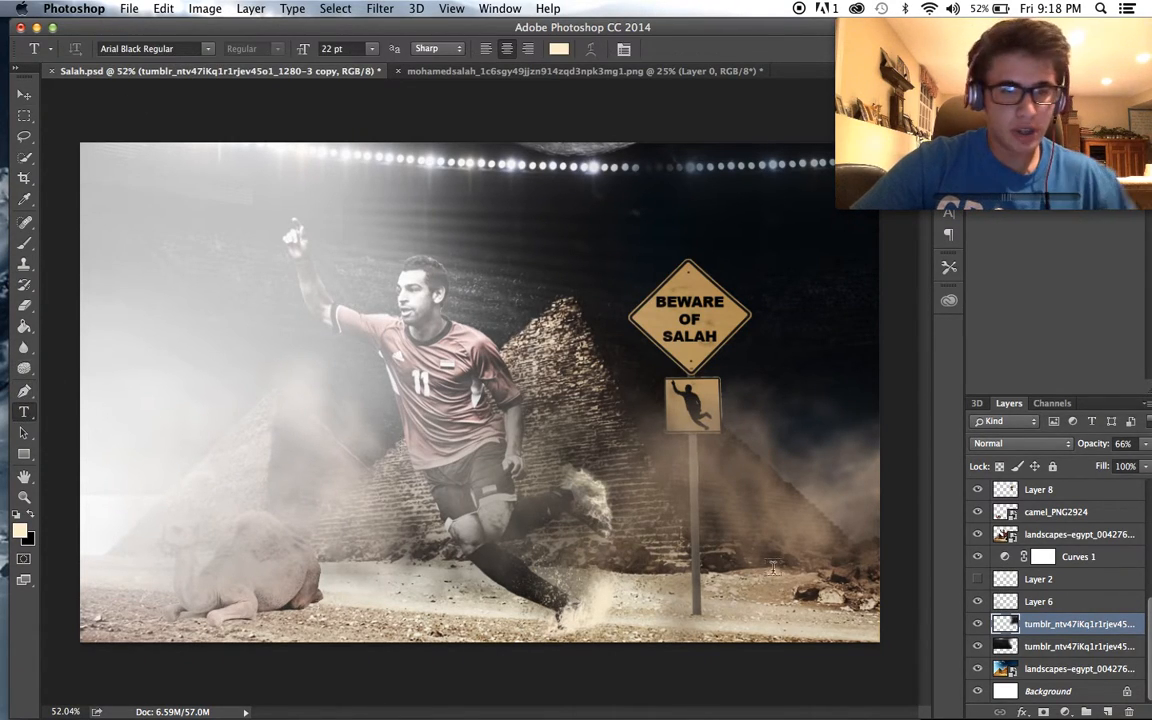
left_click_drag(718, 601, 879, 651)
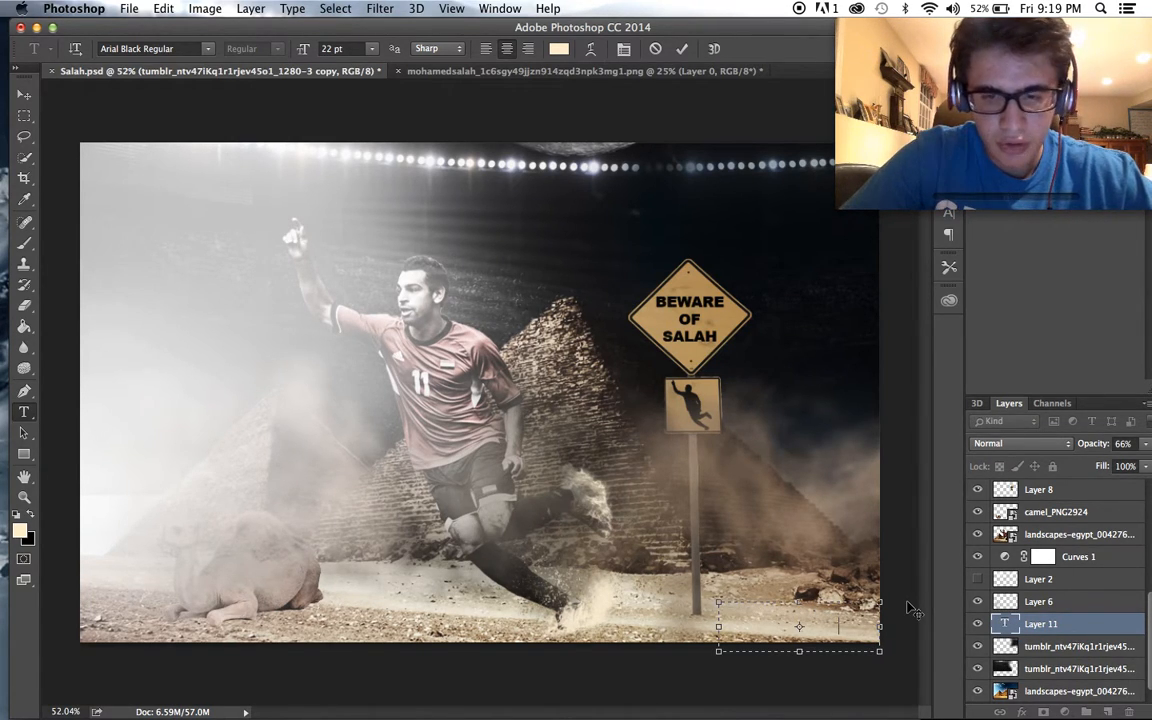
left_click_drag(856, 629, 649, 555)
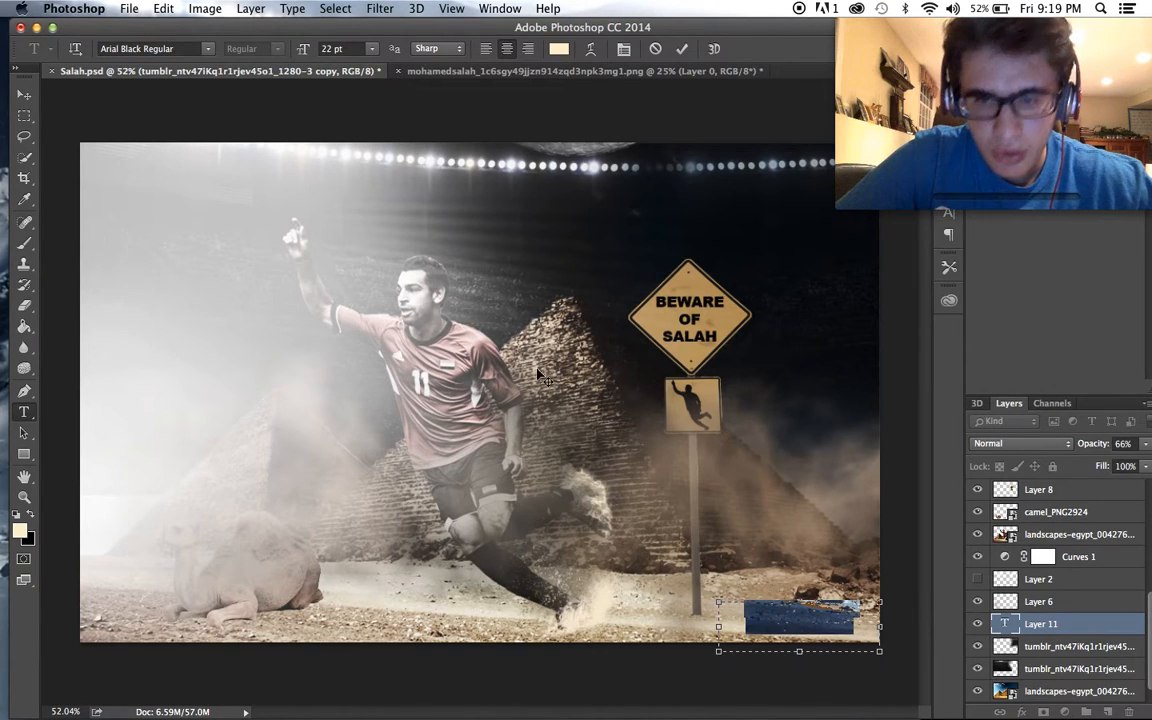
left_click(200, 49)
left_click(208, 49)
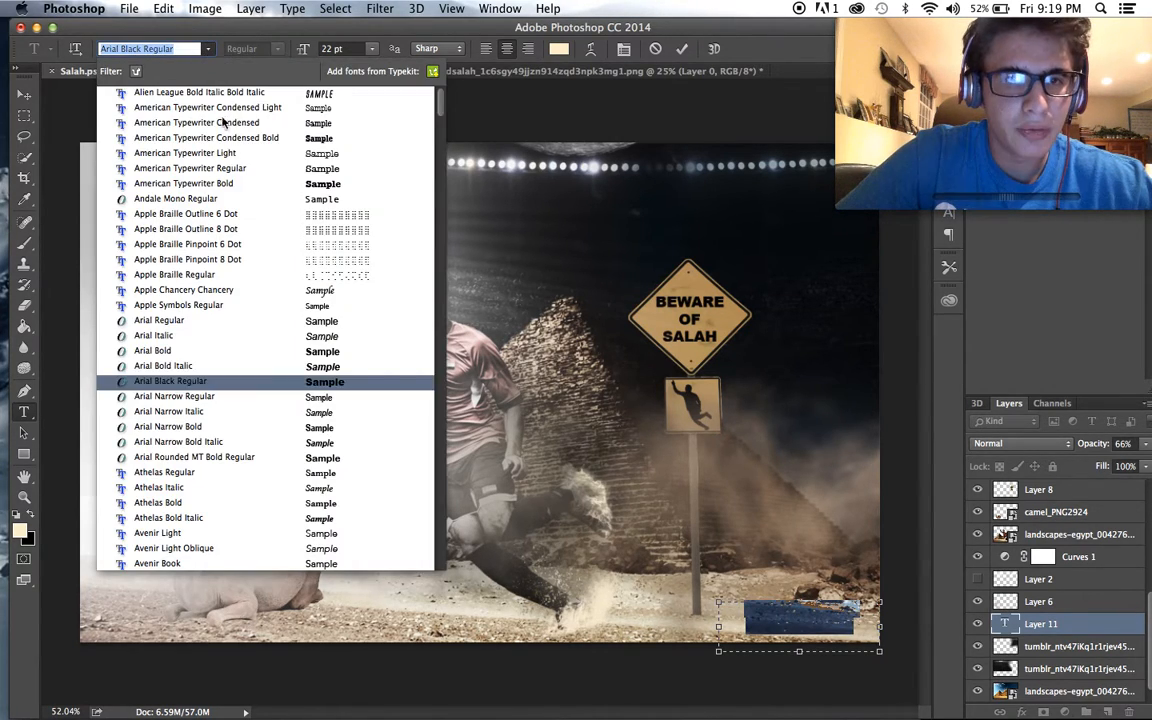
left_click(224, 96)
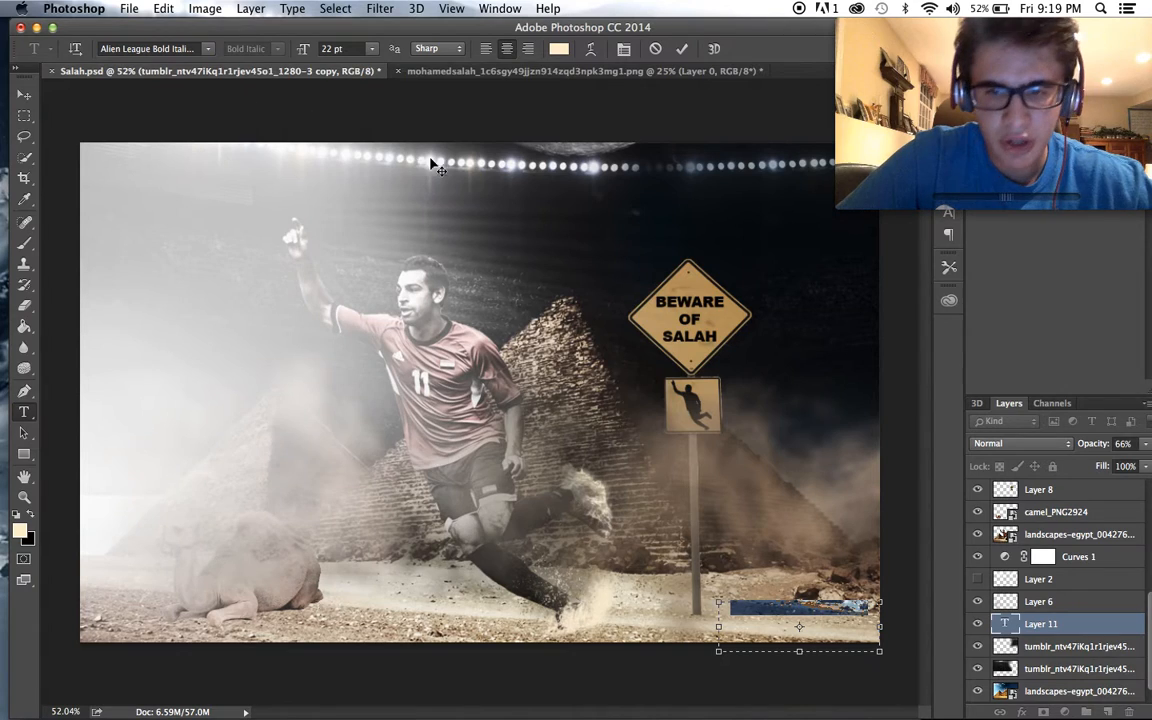
- Set the designer credit's text colour to black 000000 and commit the text
left_click(372, 49)
left_click(552, 52)
left_click(556, 51)
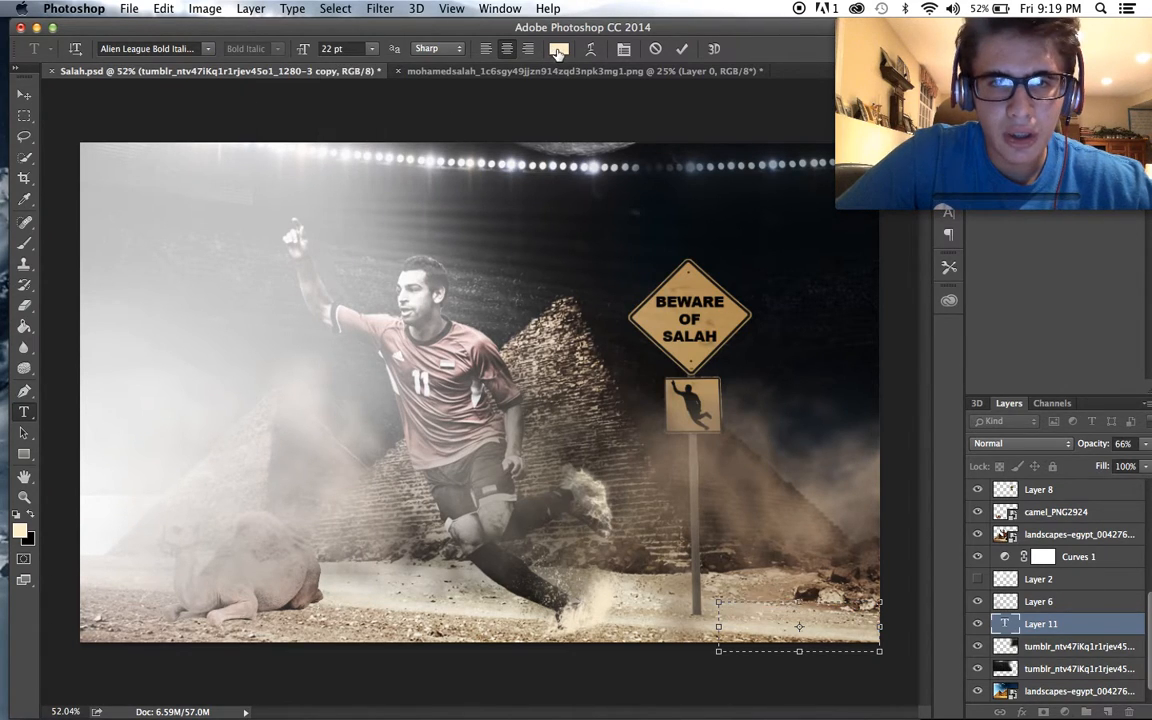
left_click_drag(550, 438, 257, 717)
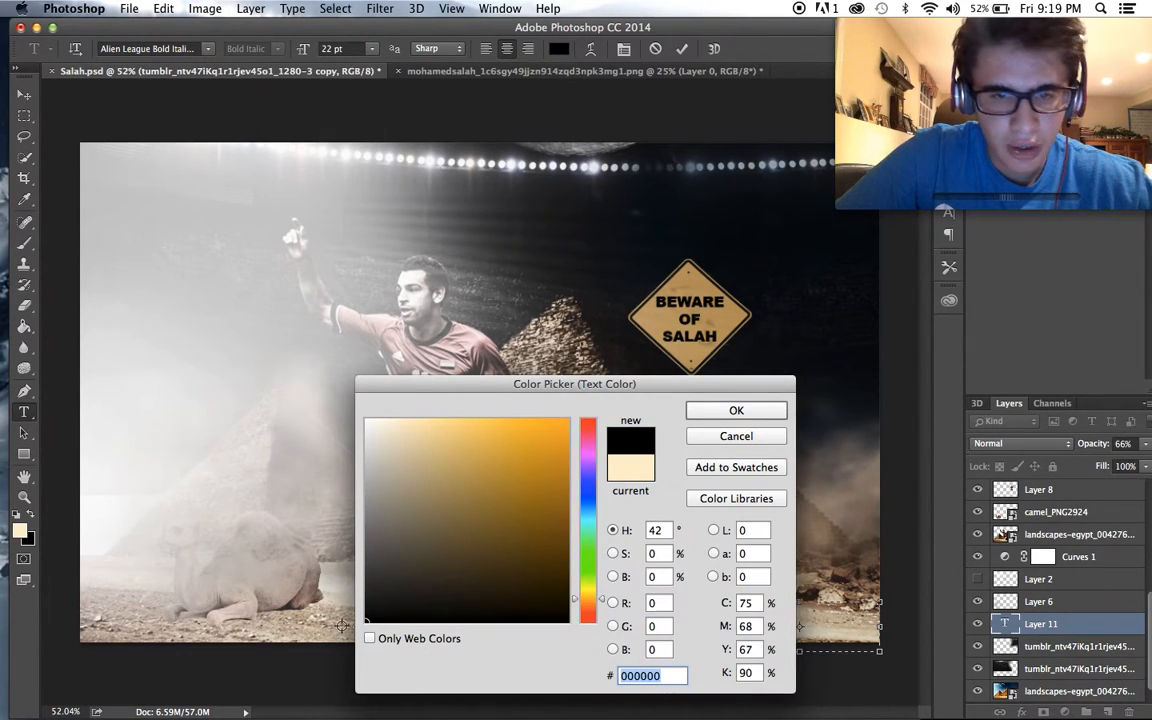
left_click(730, 411)
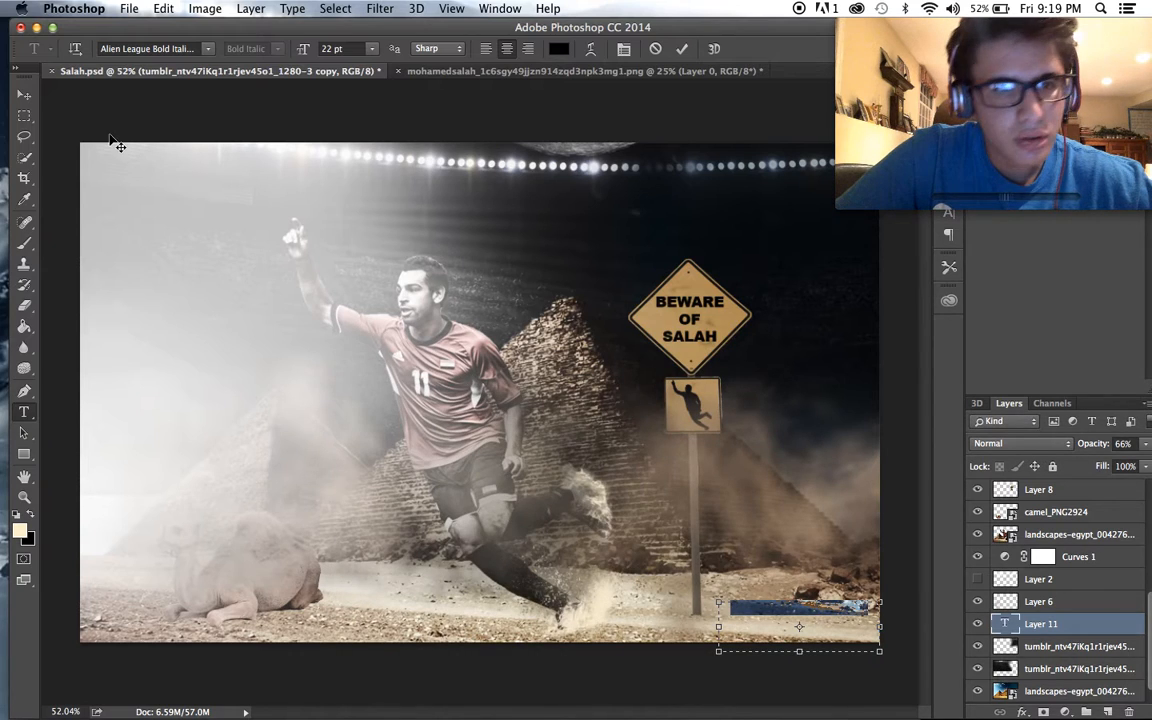
left_click(28, 95)
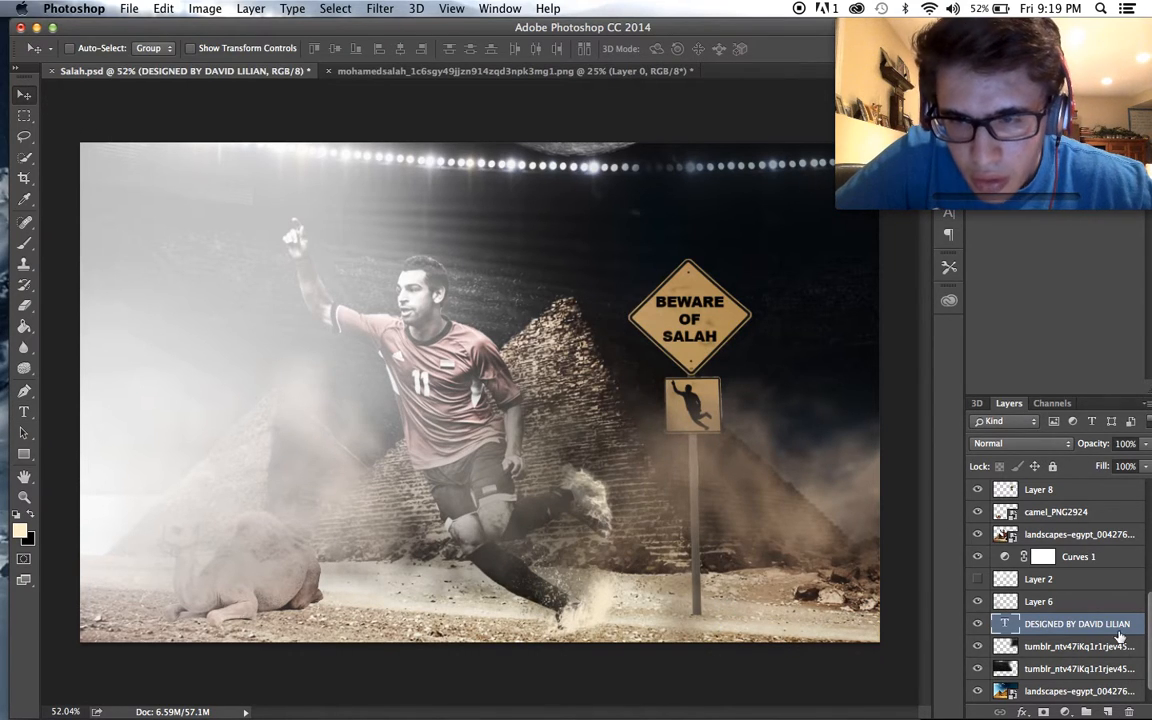
- Move the designer credit text layer up the stack to sit directly above Layer 3
left_click_drag(1095, 625, 1094, 538)
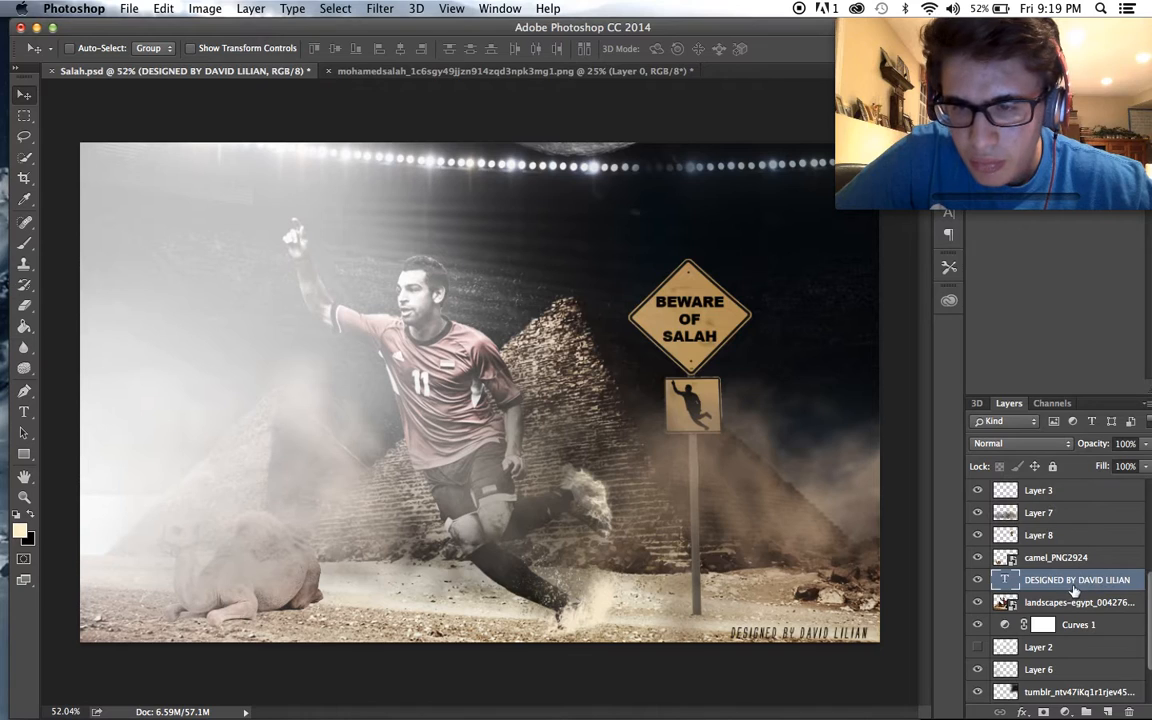
left_click_drag(1075, 591, 1071, 488)
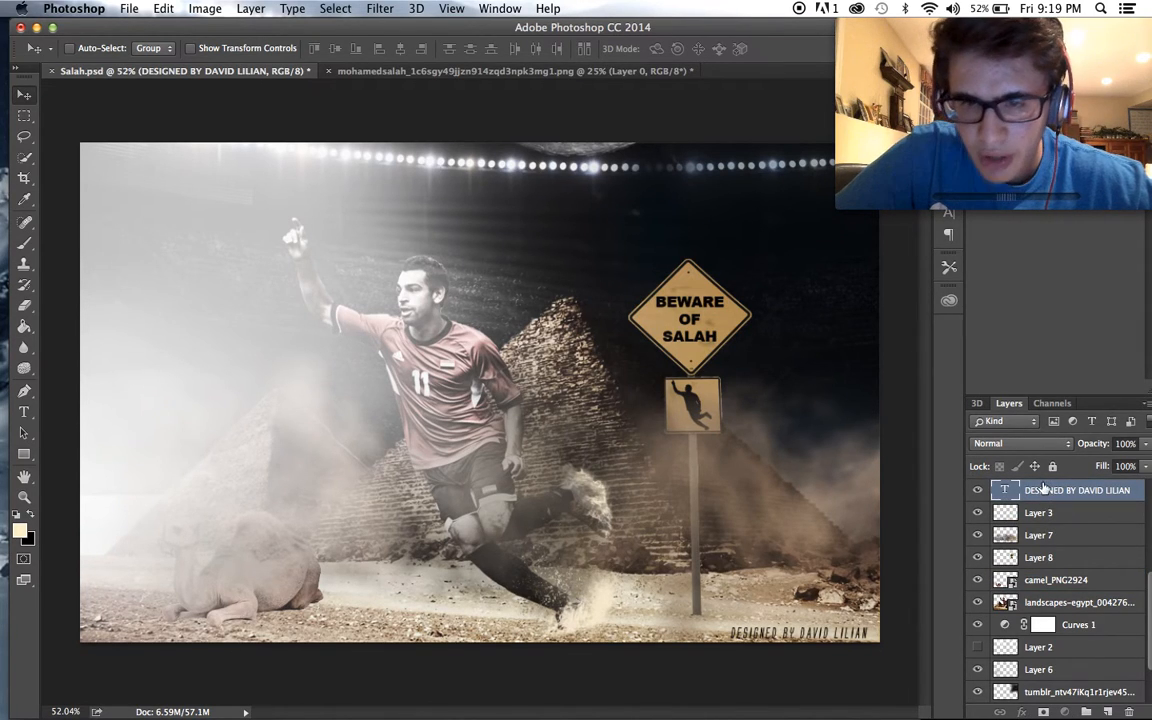
scroll(830, 515, "up", 5)
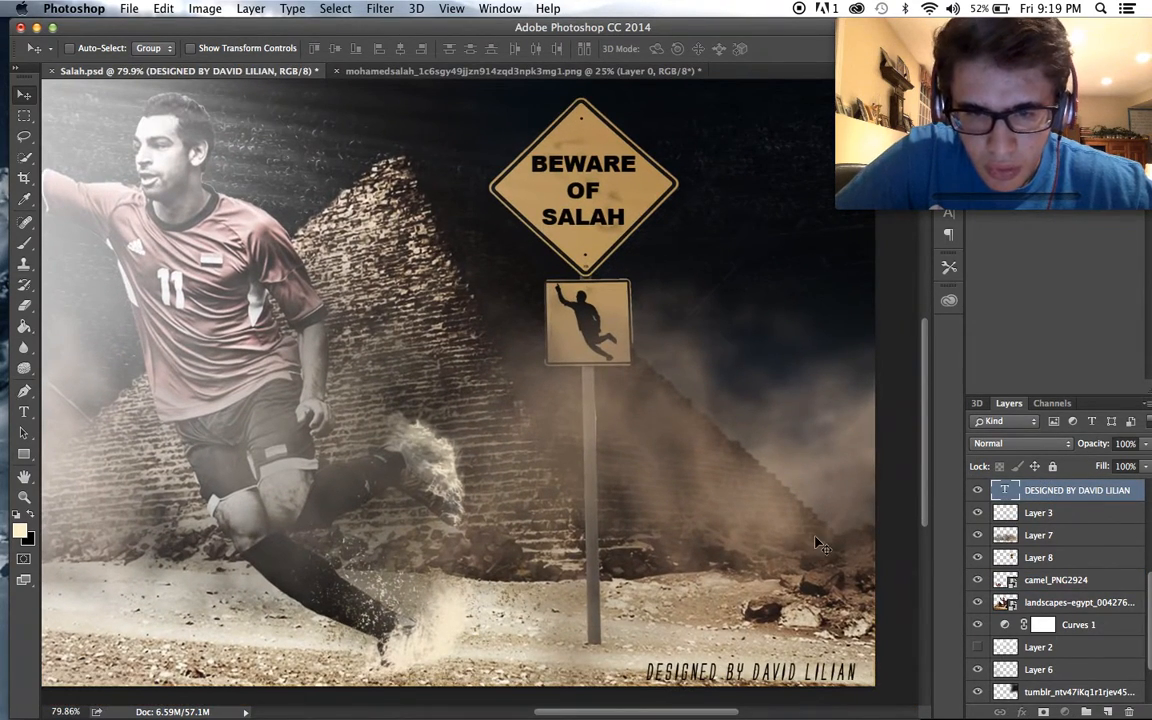
left_click_drag(816, 541, 817, 535)
scroll(814, 543, "down", 3)
scroll(814, 543, "down", 3)
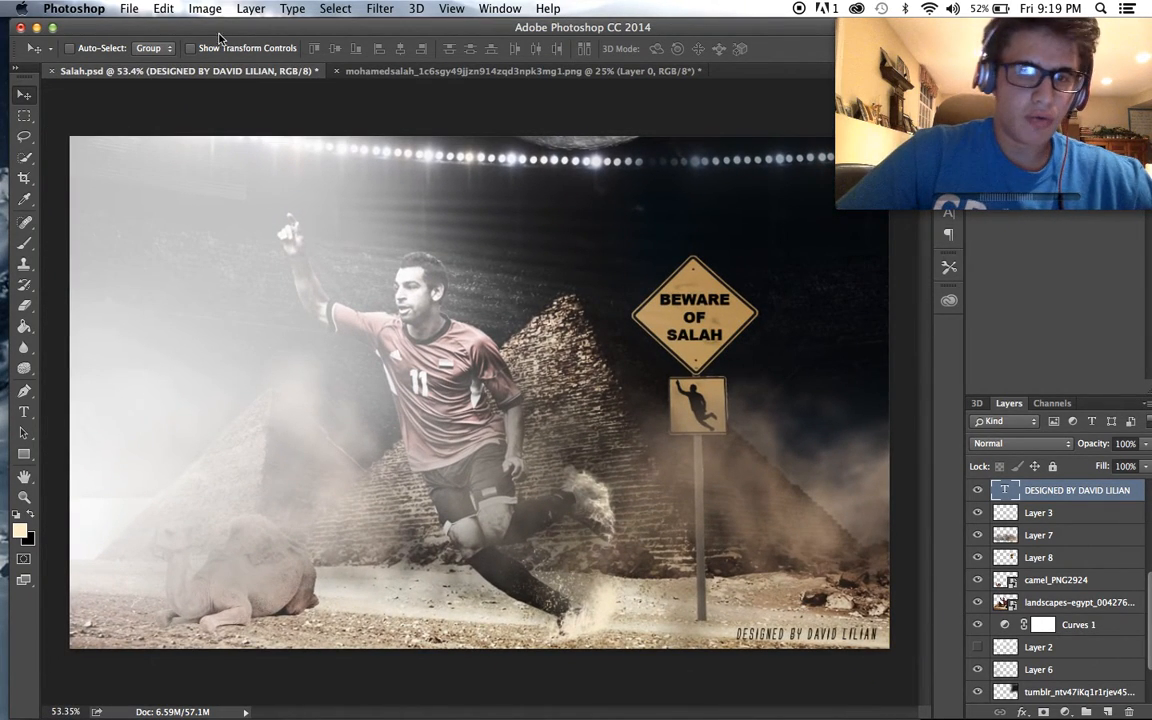
- Compare the poster with and without the clouds on Layer 2 and the Curves 1 adjustment by toggling their visibility
left_click(978, 648)
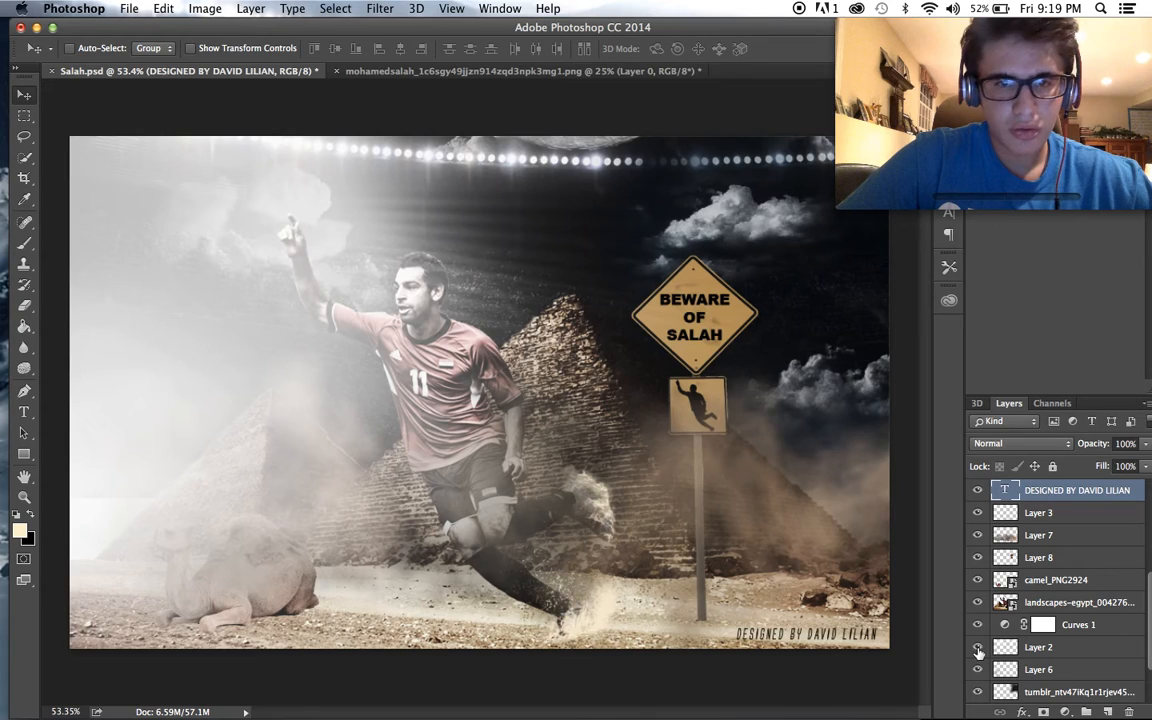
left_click(978, 648)
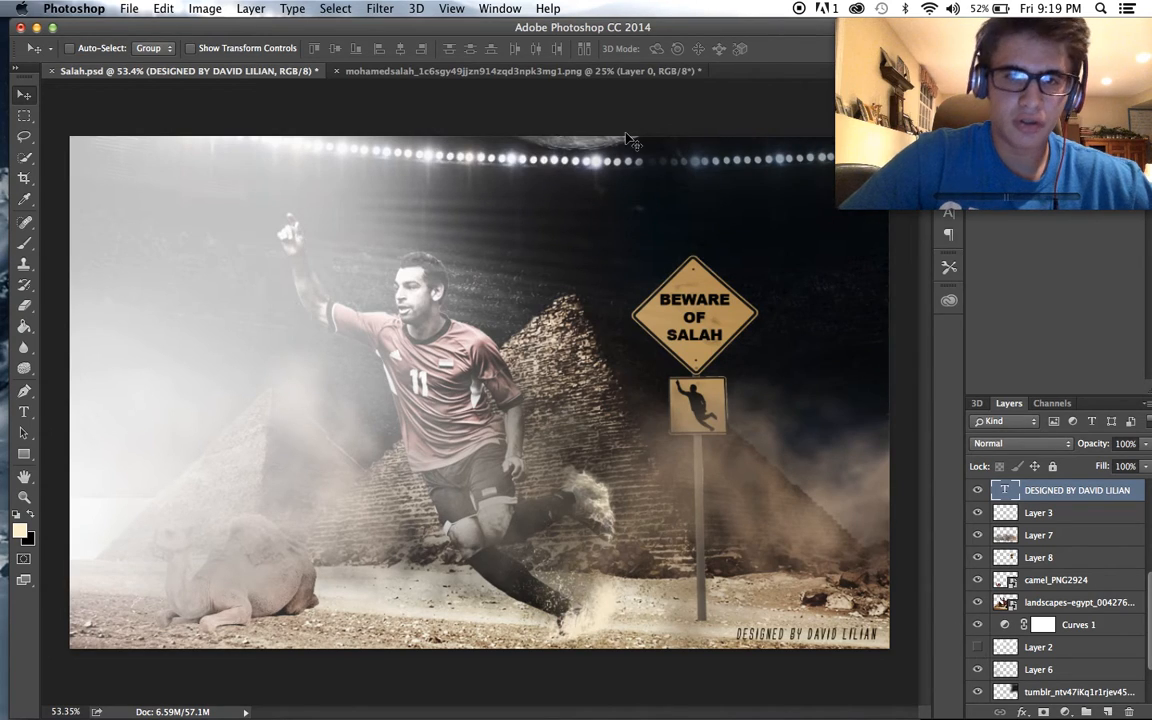
left_click(129, 8)
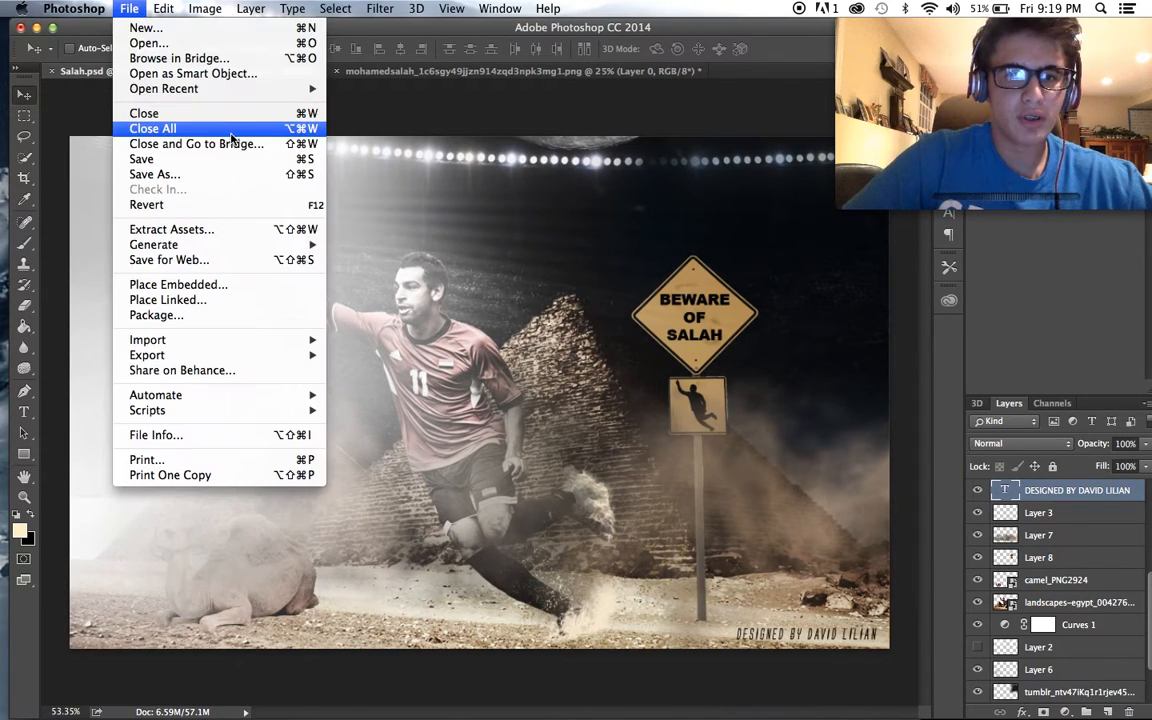
left_click(885, 305)
scroll(1100, 560, "down", 3)
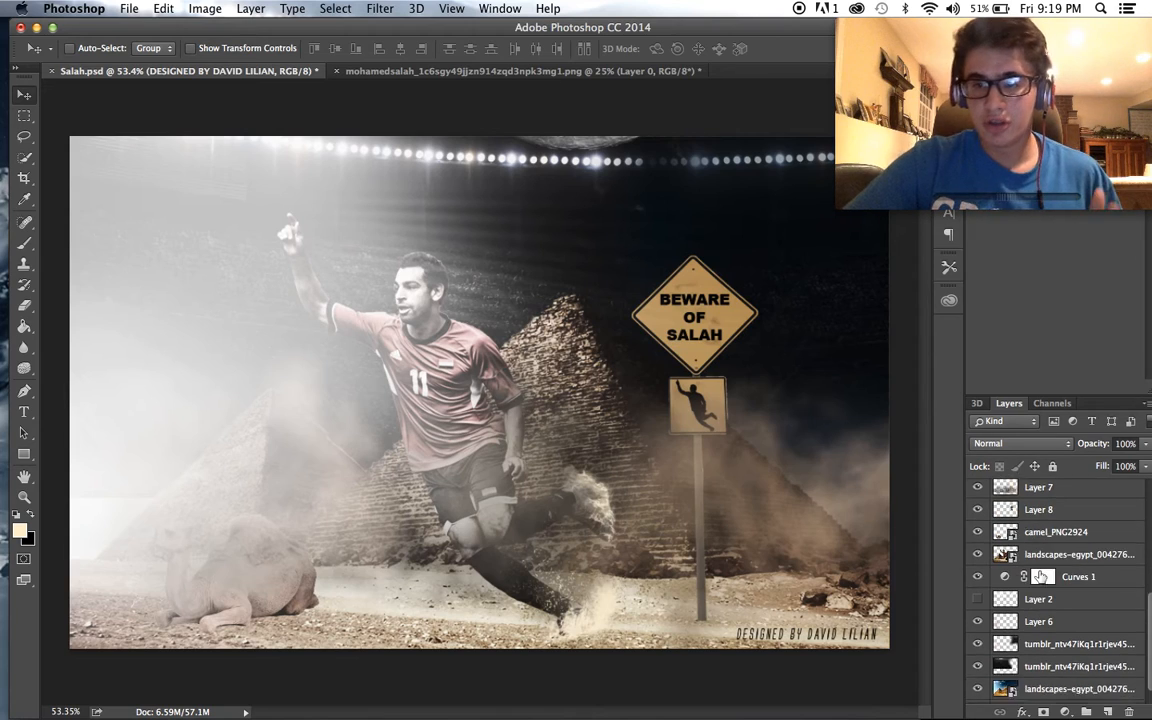
left_click(978, 556)
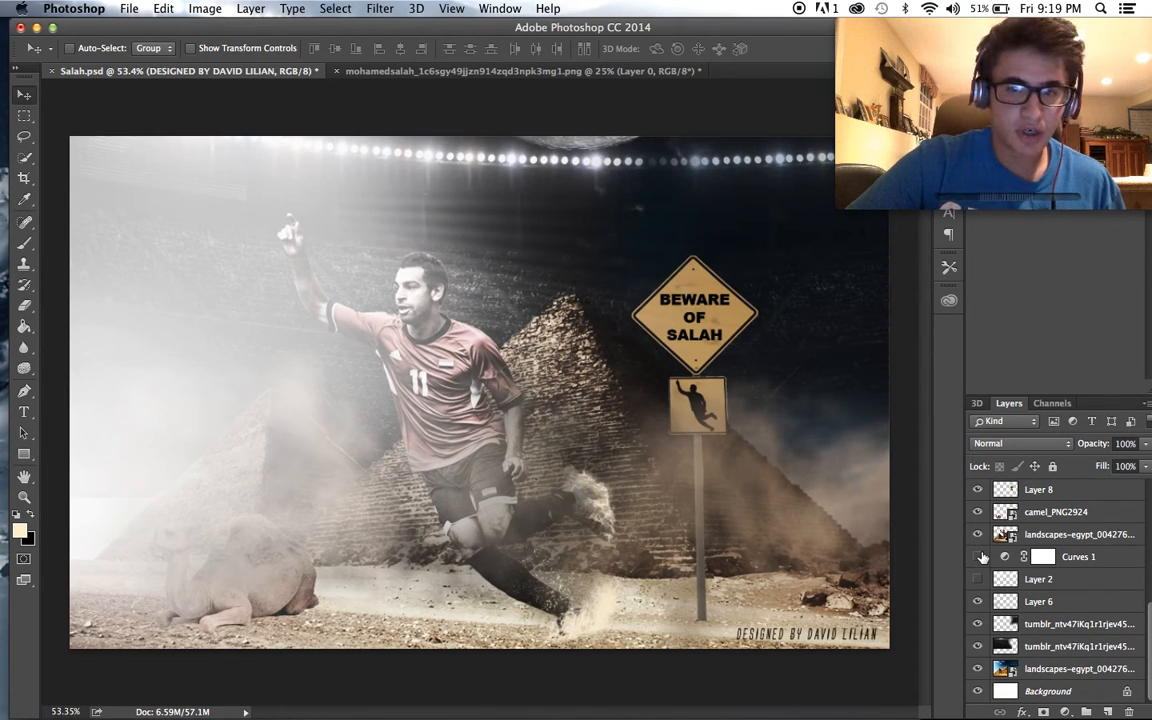
left_click(978, 556)
scroll(1035, 600, "up", 5)
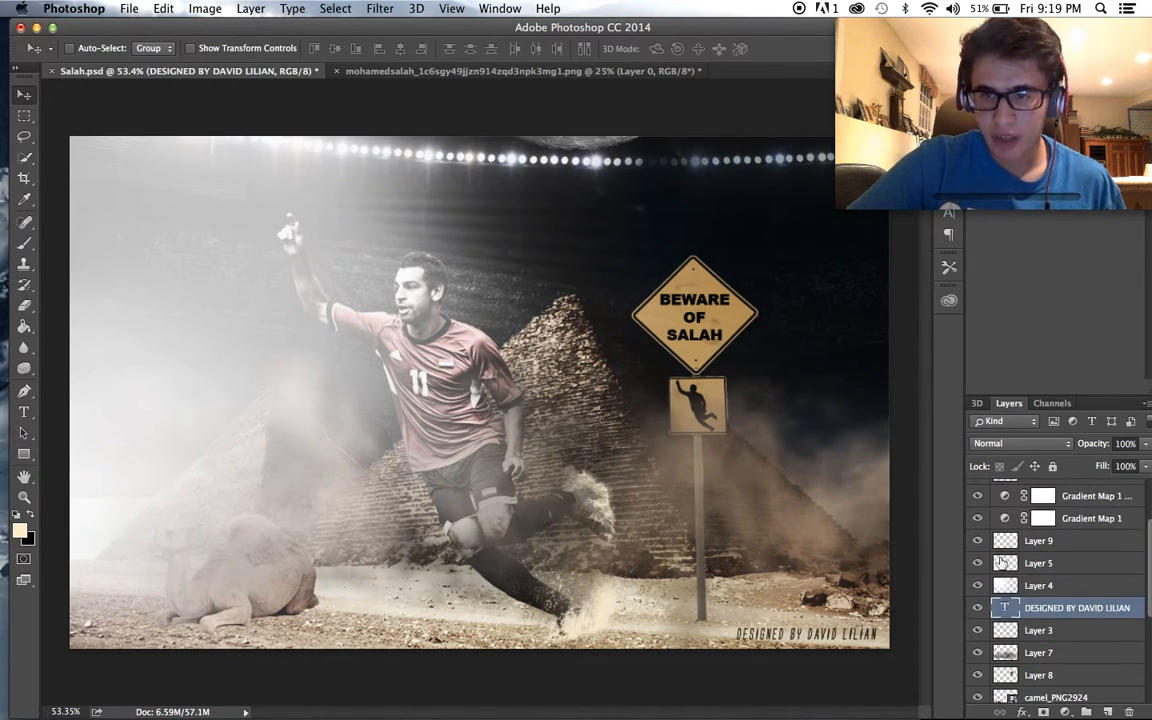
- Compare the poster with and without each of the two gradient map layers, then examine the whole composition
left_click(978, 541)
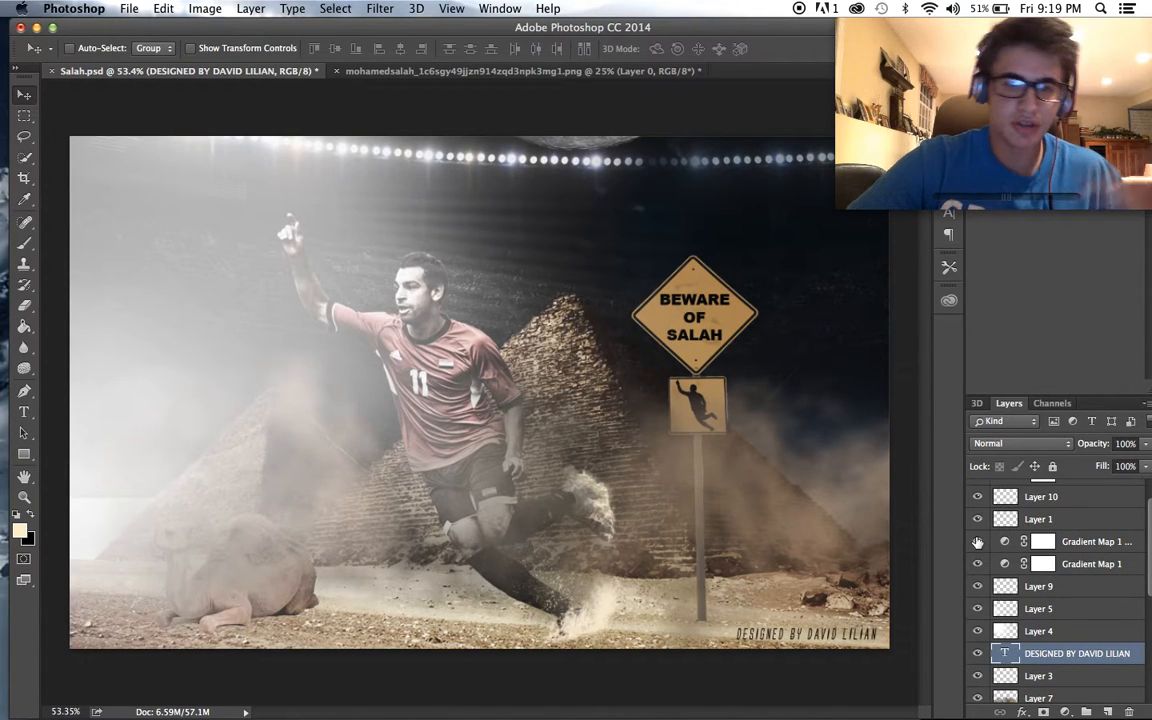
left_click(978, 541)
left_click(976, 562)
left_click(976, 563)
left_click(976, 563)
left_click(975, 562)
scroll(541, 509, "down", 3)
scroll(541, 509, "up", 4)
scroll(541, 509, "down", 1)
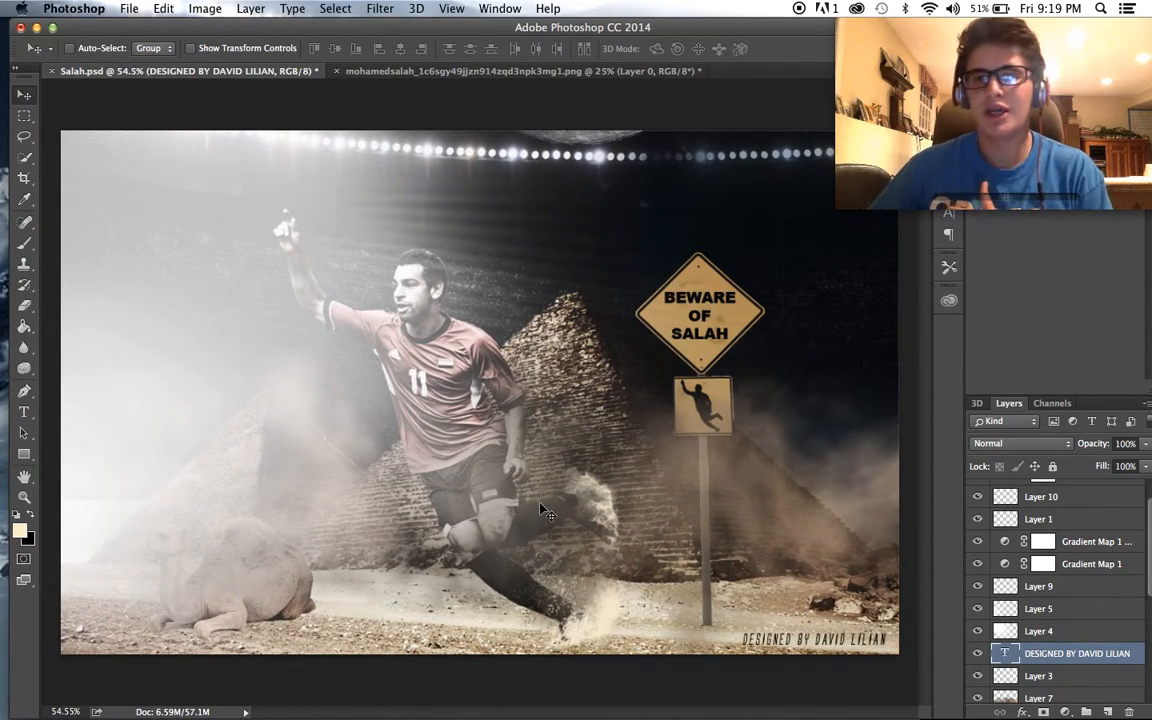
scroll(510, 580, "down", 2)
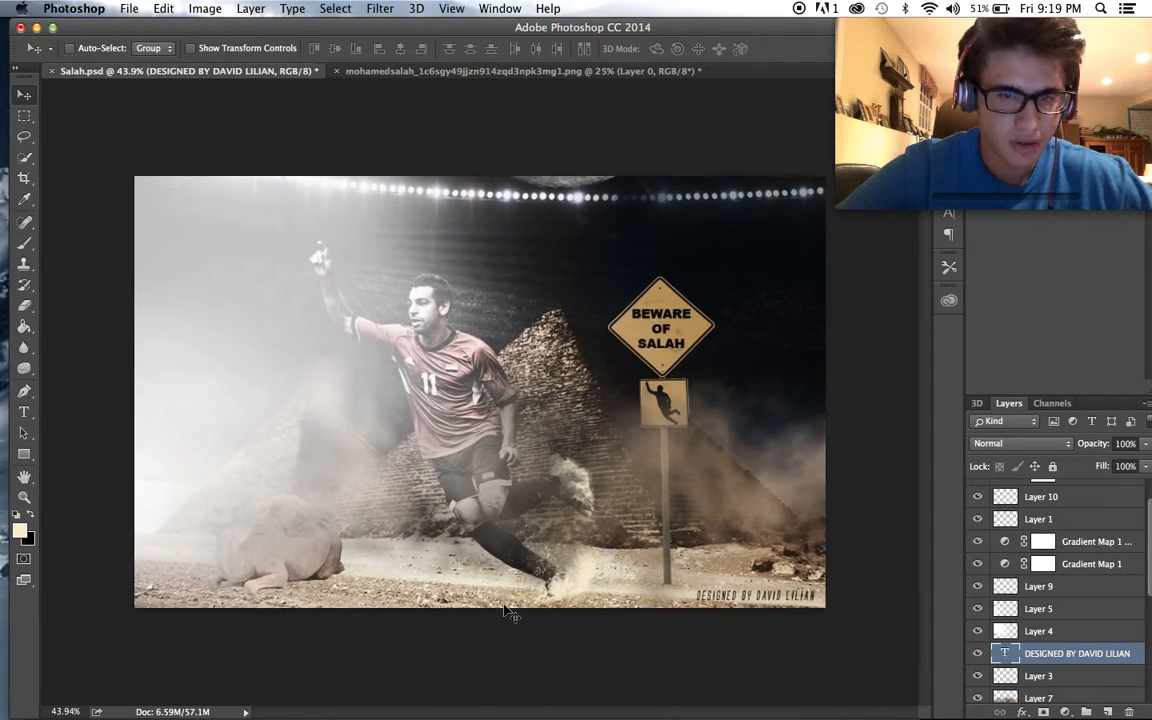
scroll(506, 578, "up", 2)
- Save the poster as Salah.psd in Downloads in Photoshop format, with layers and Maximize Compatibility enabled
left_click(129, 8)
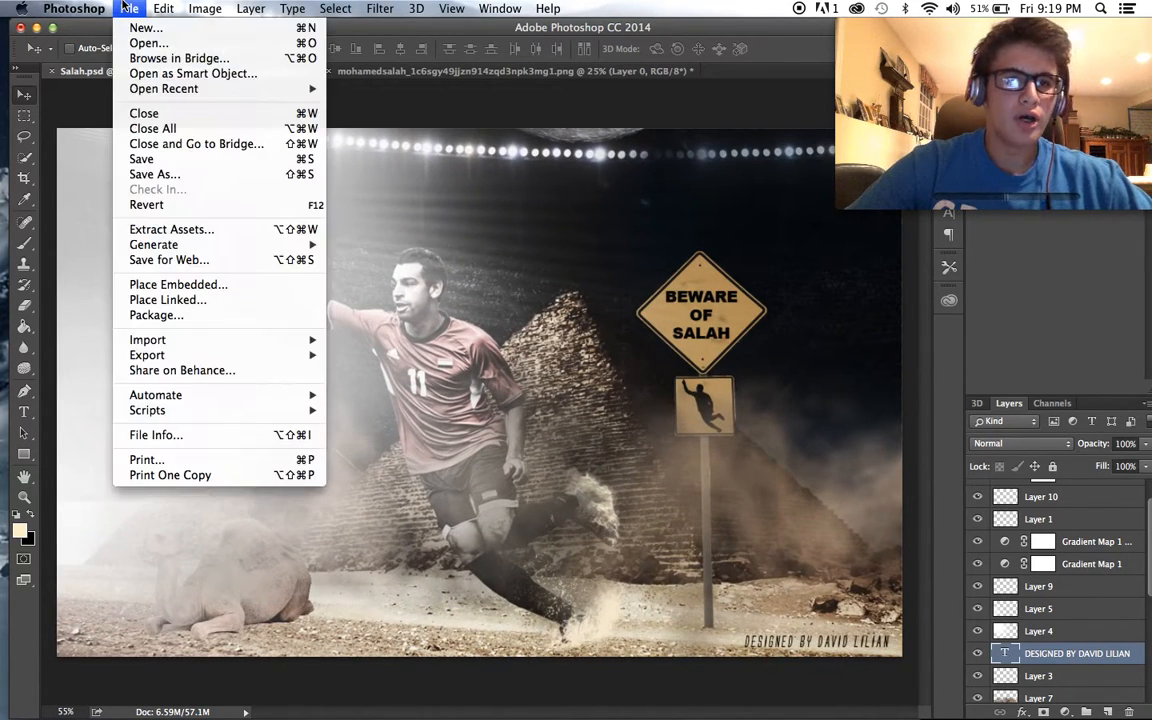
left_click(200, 177)
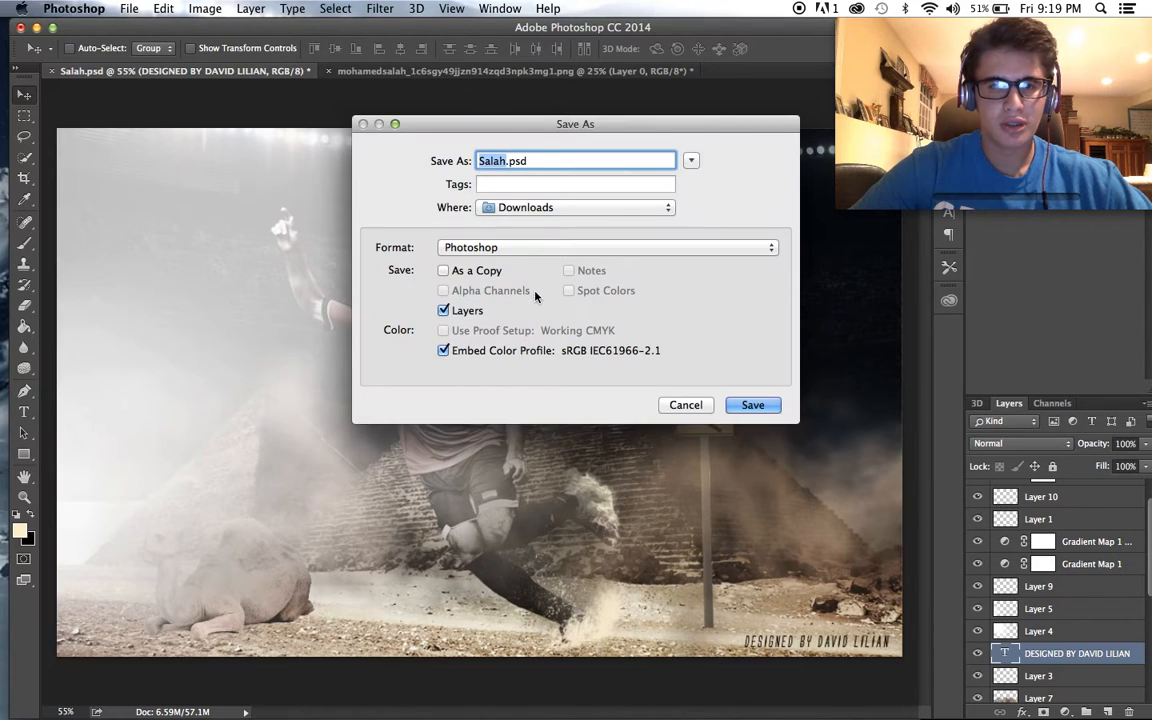
left_click(735, 405)
left_click(684, 229)
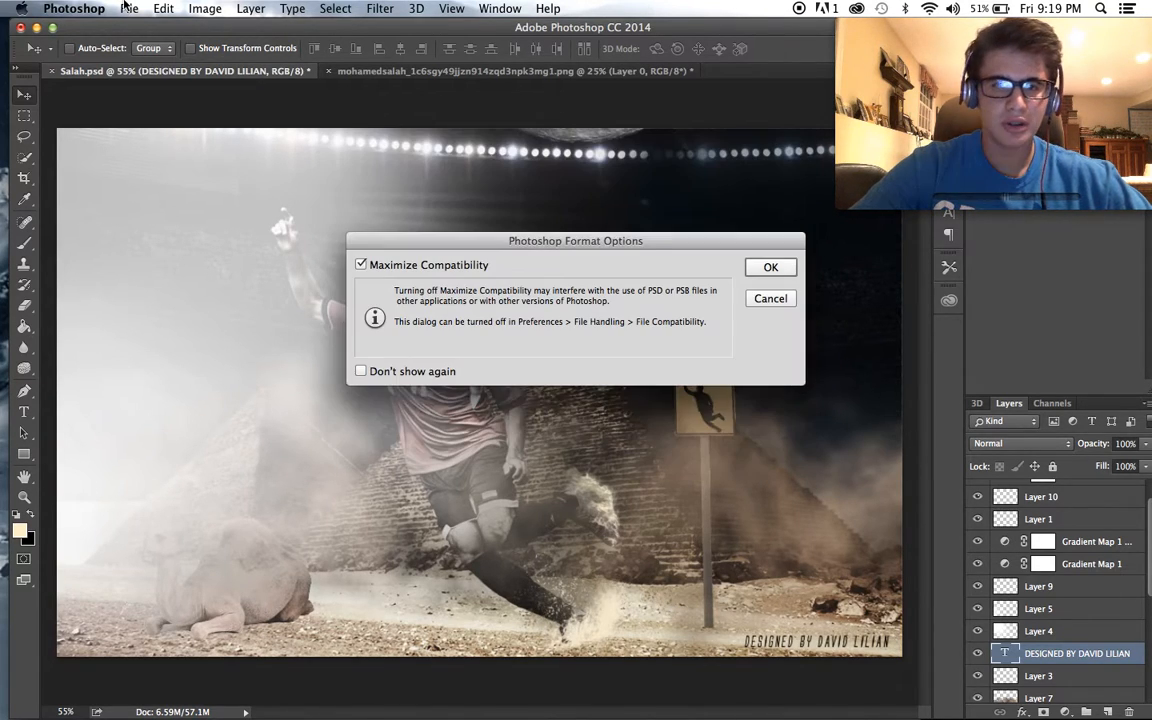
left_click(774, 272)
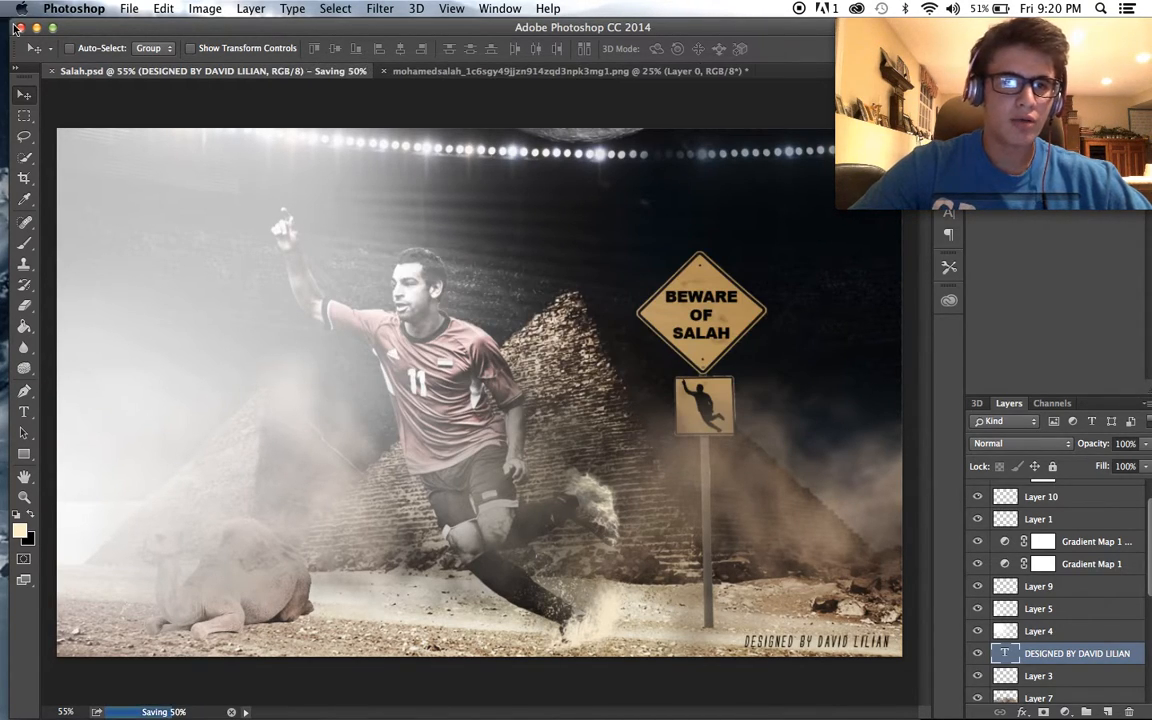
- Close Salah.psd and the player silhouette PNG, discarding the changes to the silhouette document
key("super+w")
key("super+w")
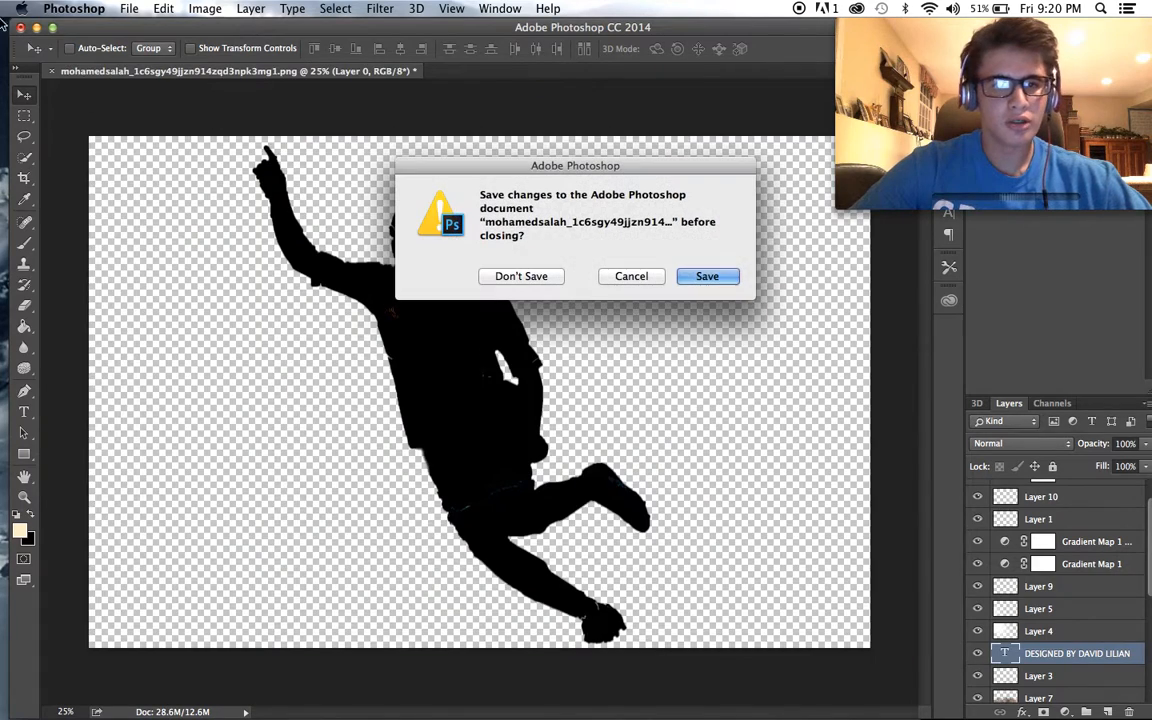
left_click(521, 273)
left_click(281, 297)
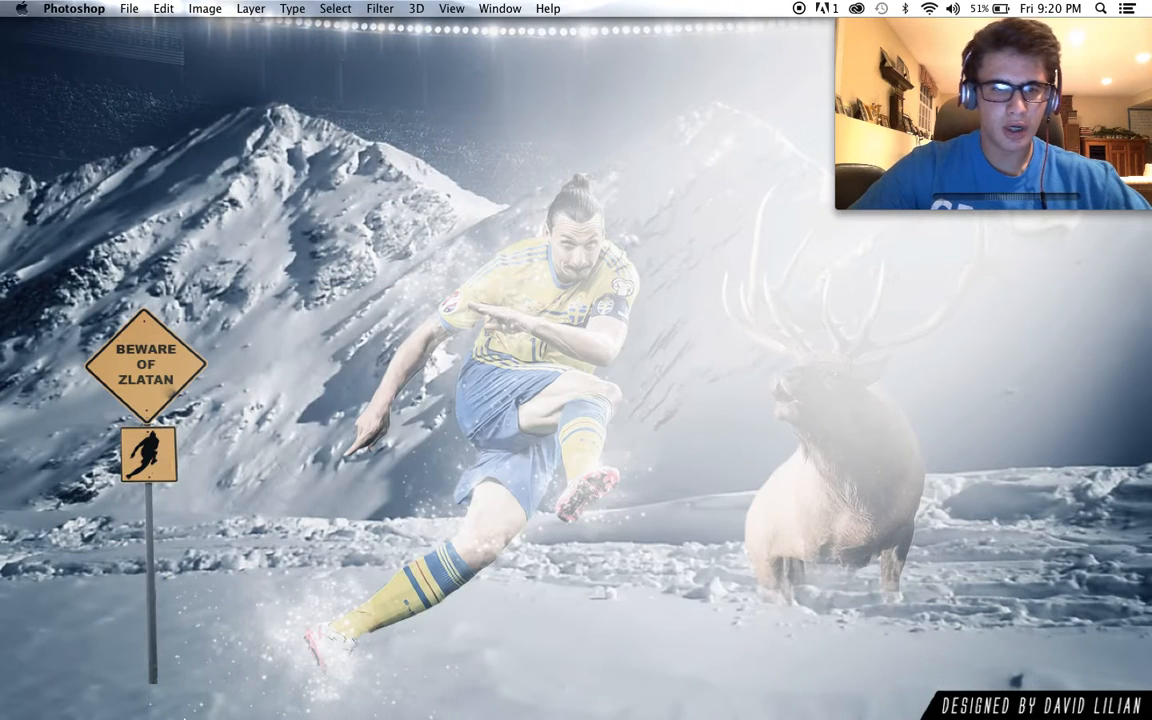
- Switch to Finder, set Salah.psd from Downloads as the desktop picture and close the Finder window
left_click(93, 681)
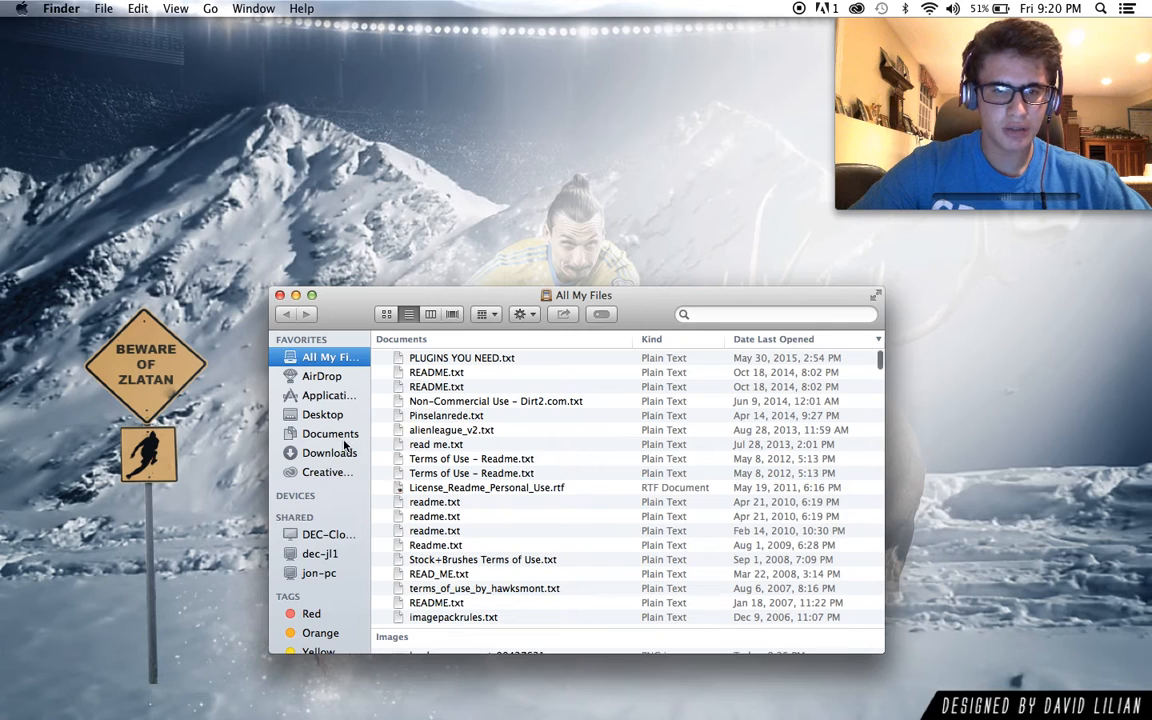
left_click(345, 449)
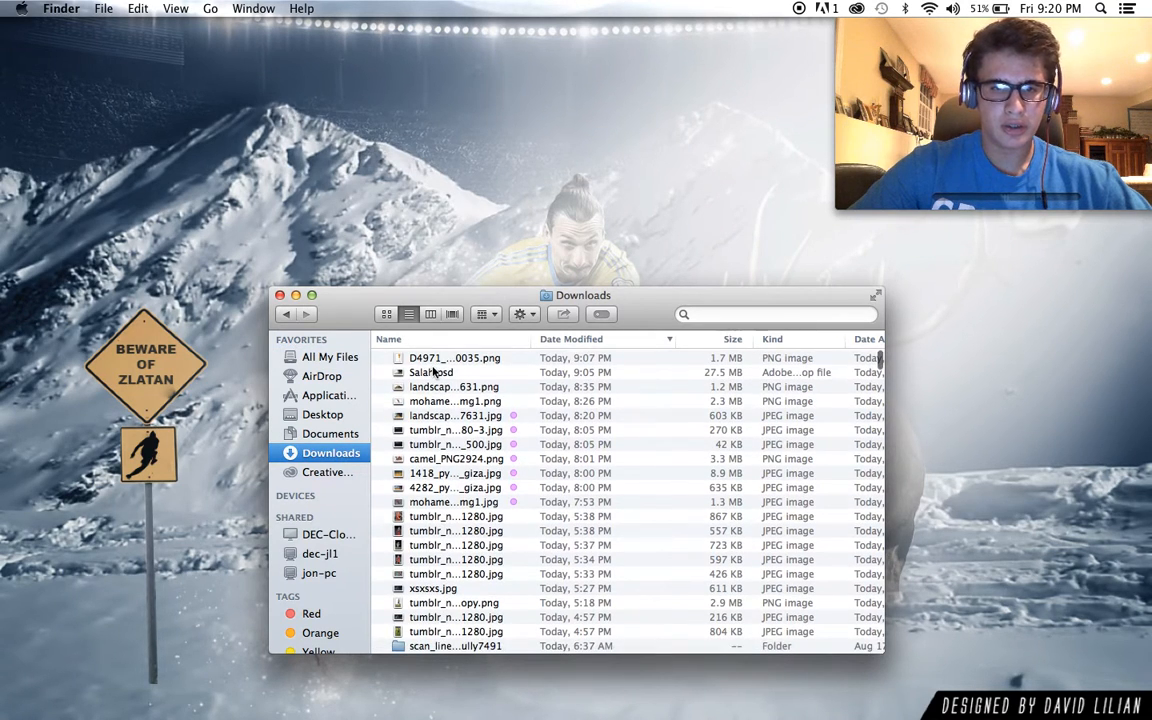
right_click(431, 372)
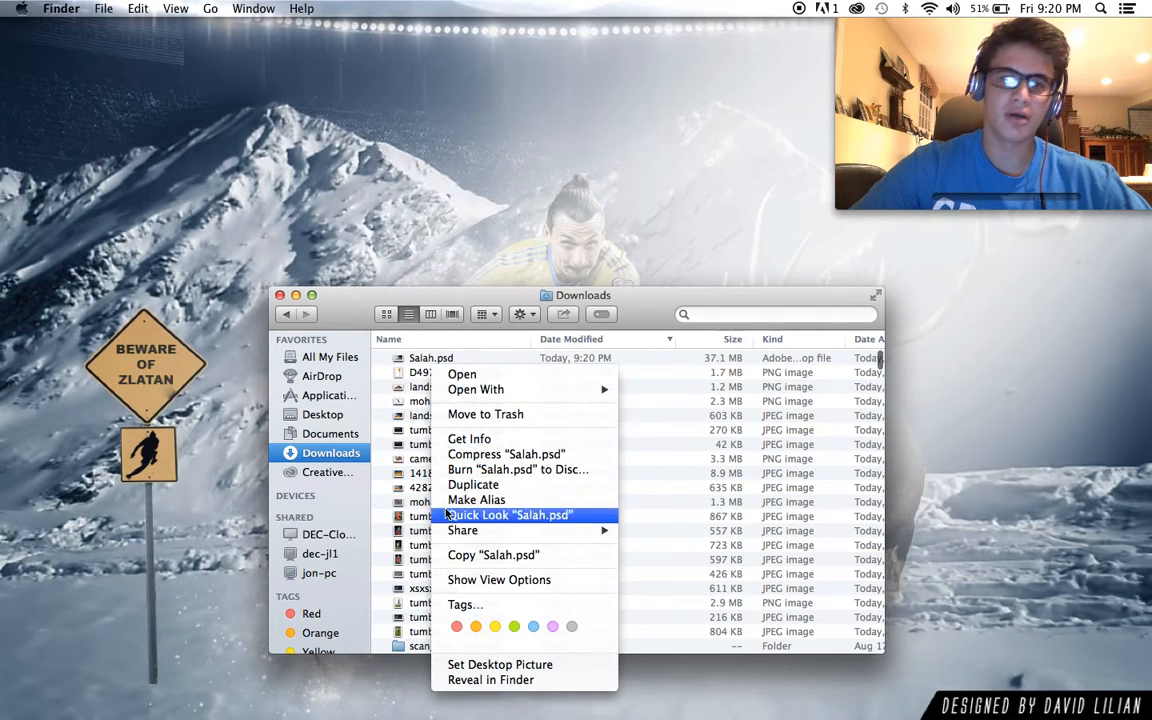
left_click(457, 665)
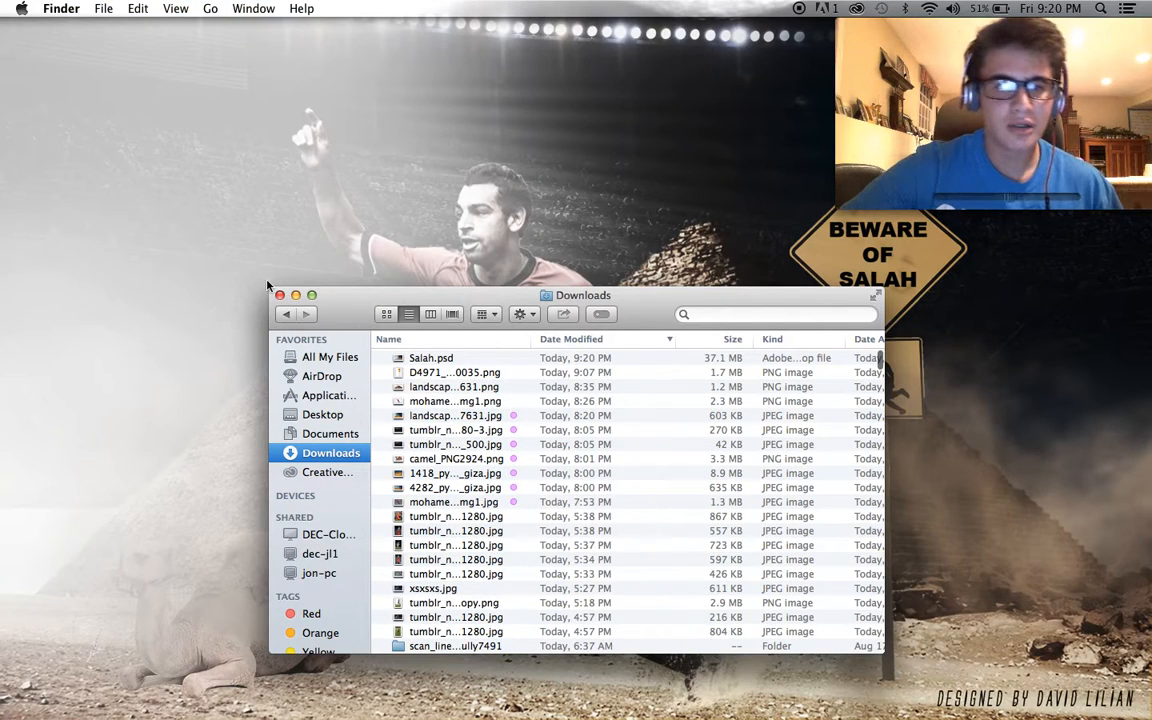
left_click(279, 295)
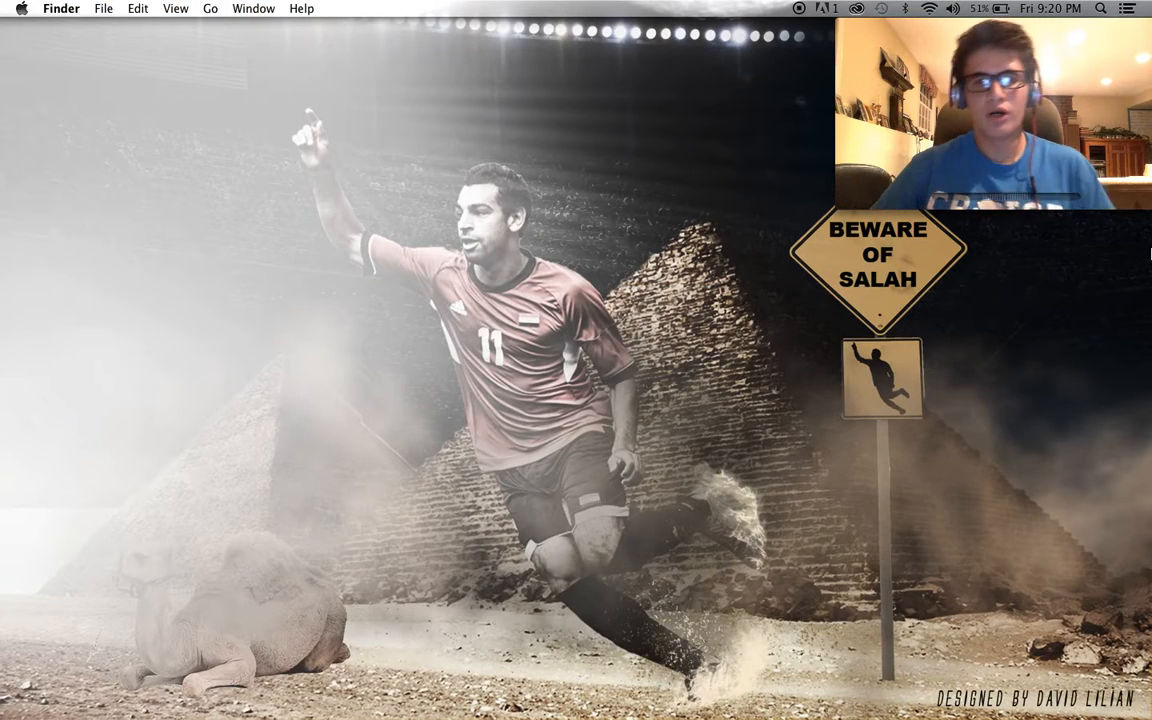